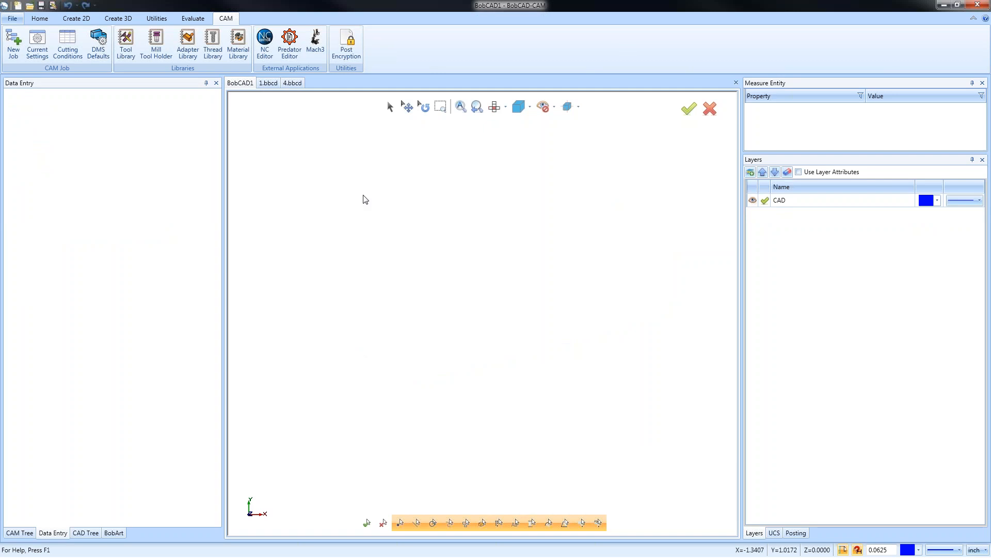
Switch to the 4.bbcd part document.
{"action": "left_click", "coordinate": [268, 83]}
{"action": "left_click", "coordinate": [292, 83]}
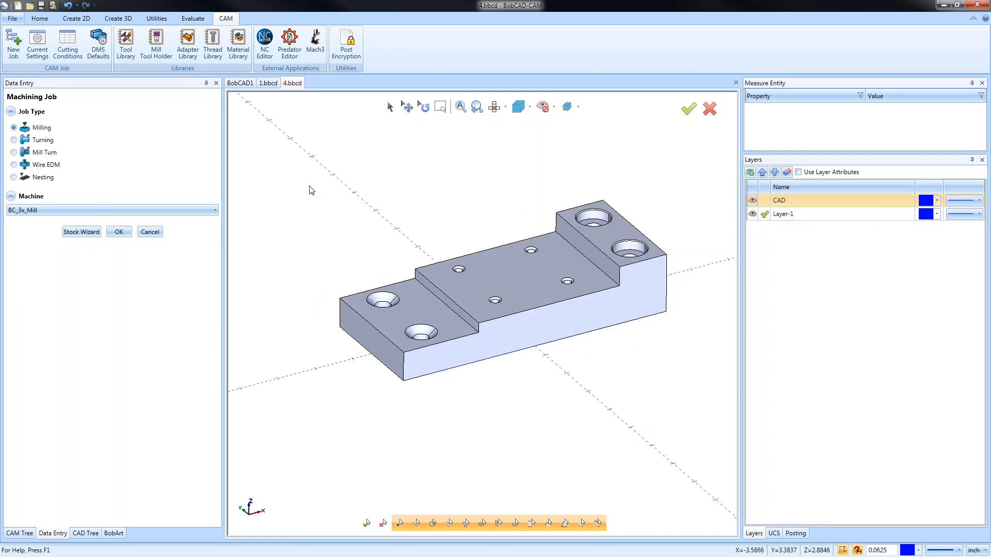
{"action": "middle_click_drag", "start_coordinate": [478, 271], "coordinate": [497, 337]}
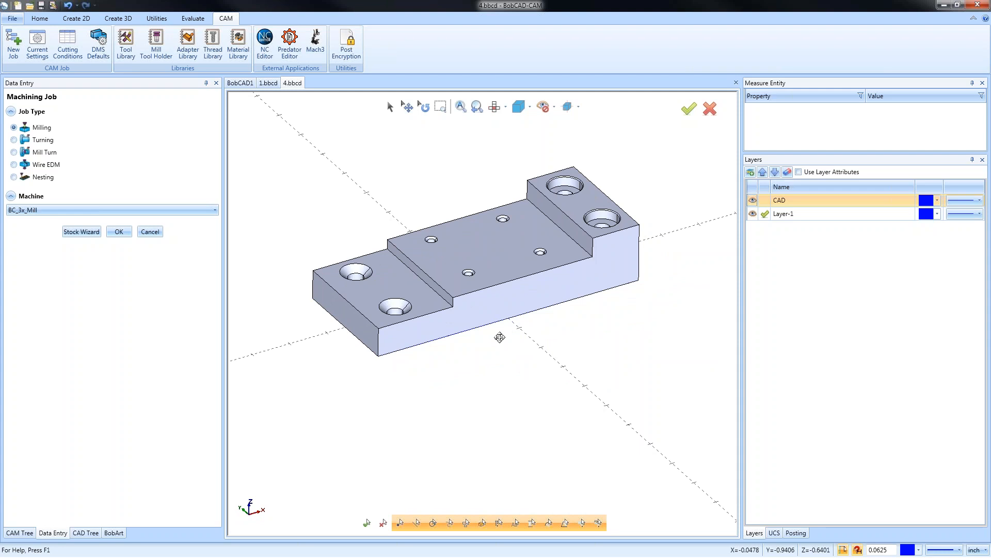
Hide the CAD layer to inspect the part's wireframe geometry, and show the layer again.
{"action": "left_click", "coordinate": [753, 200]}
{"action": "mouse_move", "coordinate": [529, 350]}
{"action": "middle_mouse_down"}
{"action": "mouse_move", "coordinate": [538, 401]}
{"action": "mouse_move", "coordinate": [538, 354]}
{"action": "middle_mouse_up"}
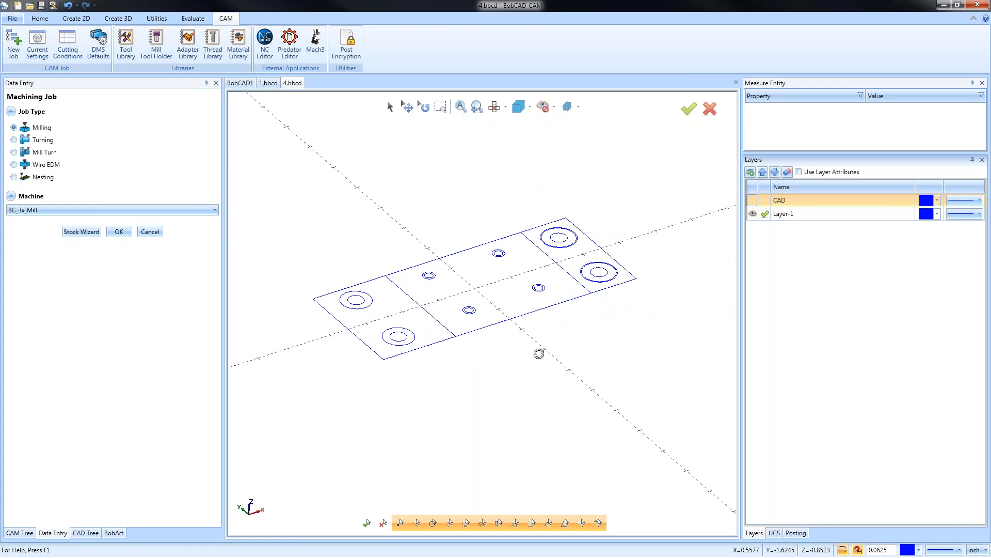
{"action": "left_click", "coordinate": [753, 200]}
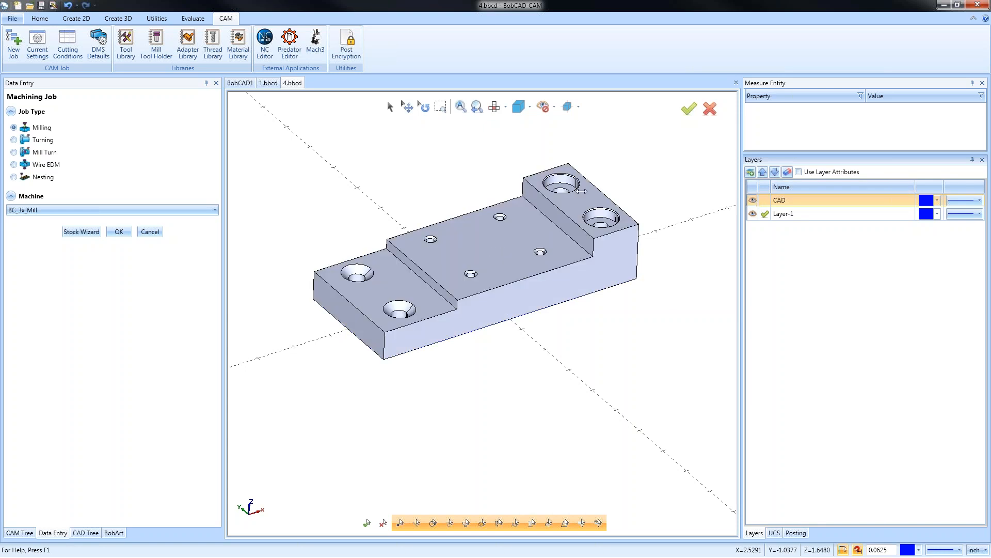
Start a fresh milling job on the BC_3x_Mill machine and accept the default rectangular block stock around the part.
{"action": "left_click", "coordinate": [161, 233]}
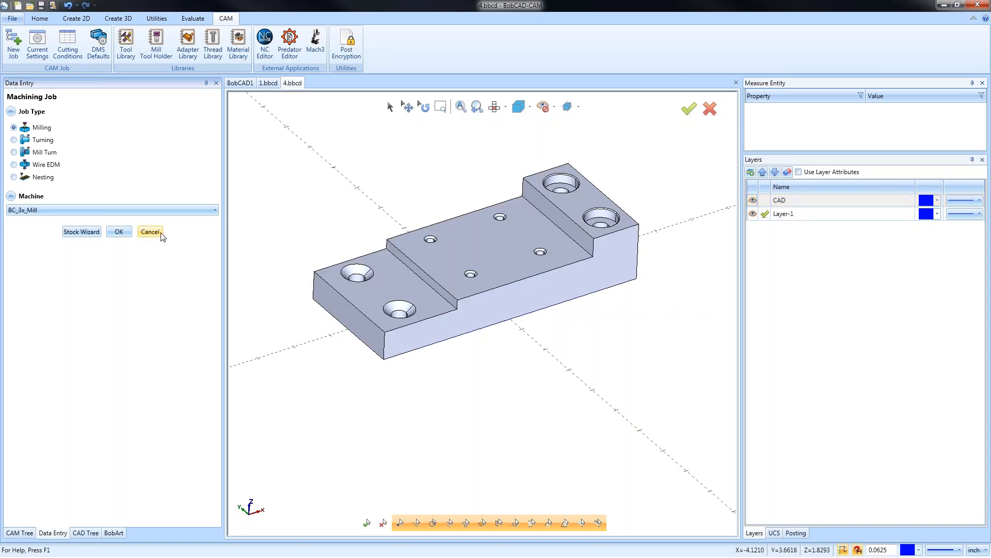
{"action": "left_click", "coordinate": [150, 232]}
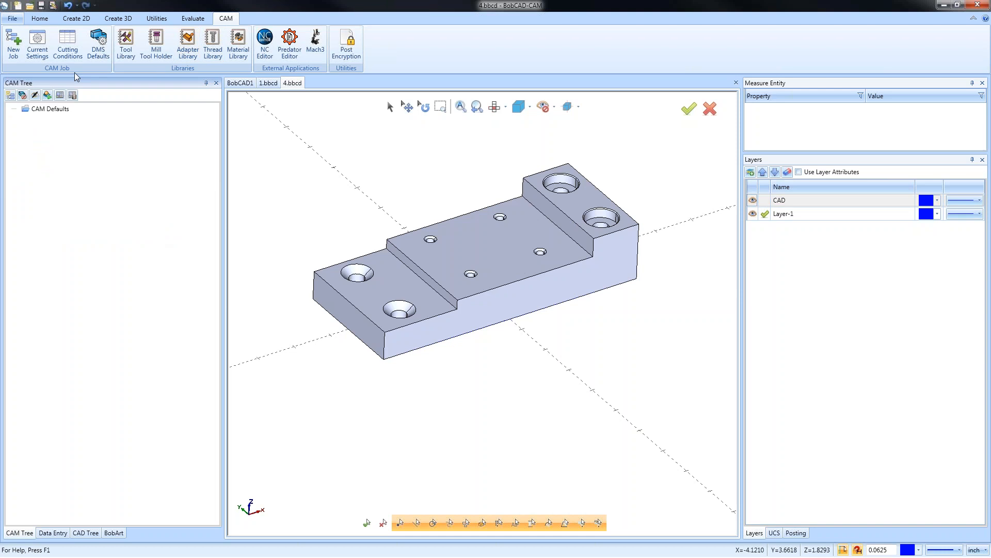
{"action": "left_click", "coordinate": [14, 54]}
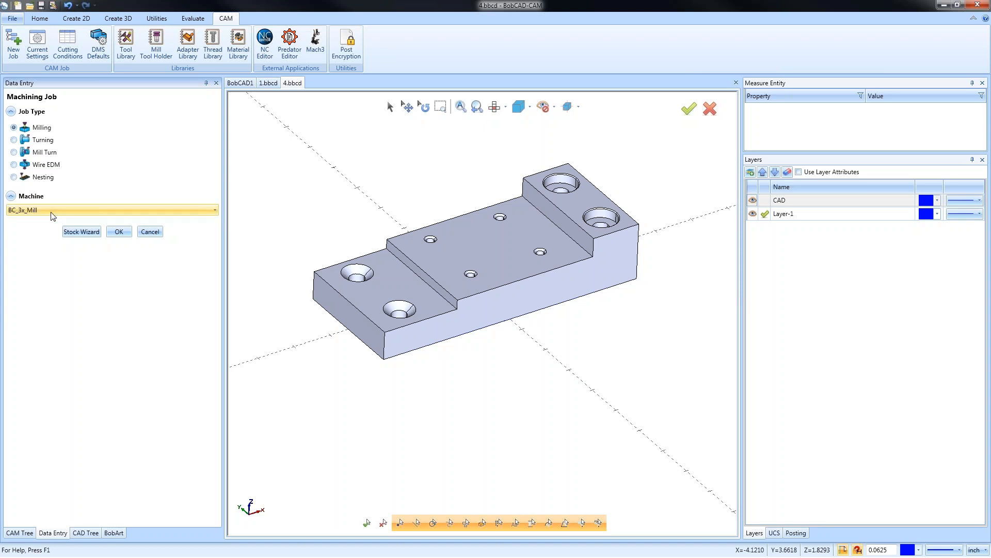
{"action": "left_click", "coordinate": [93, 233]}
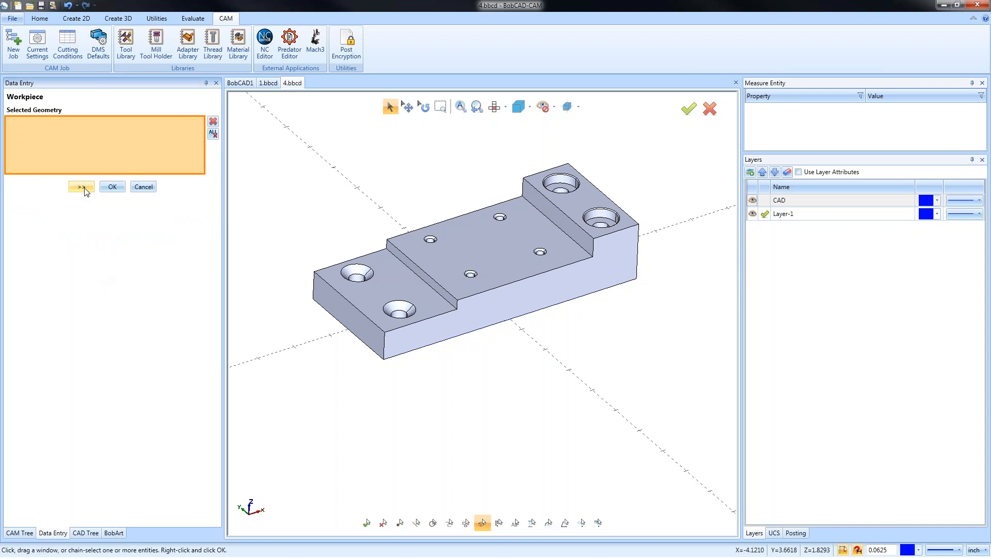
{"action": "left_click", "coordinate": [103, 236]}
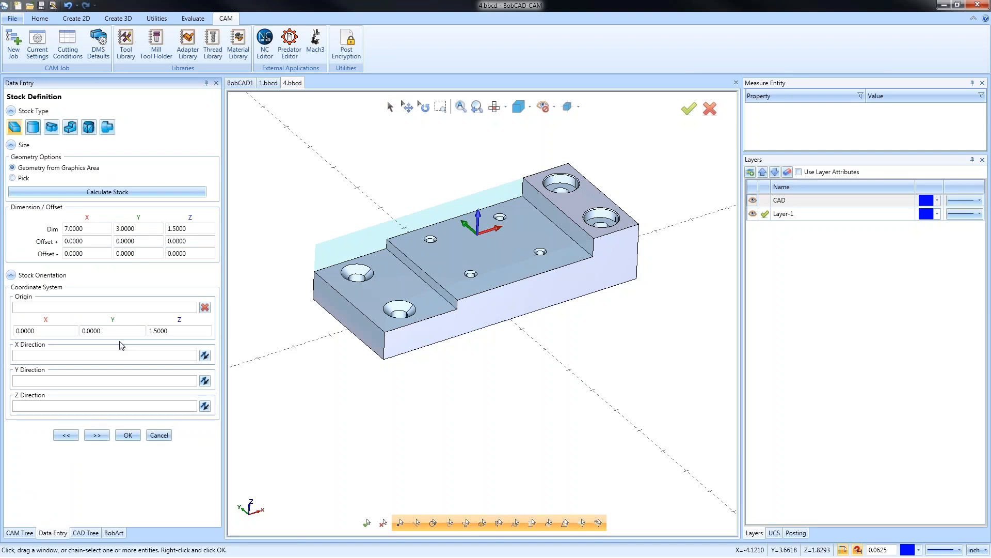
{"action": "left_click", "coordinate": [104, 435]}
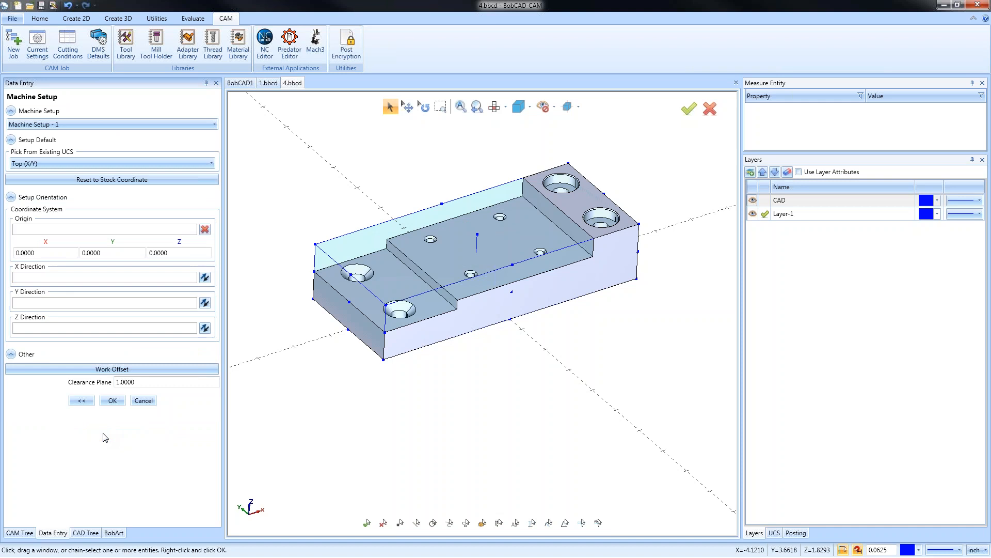
Set the Machine Setup - 1 origin to the stock's top corner at X -3.5, Y 1.5, Z 1.5 and finish the job definition.
{"action": "left_click", "coordinate": [80, 233]}
{"action": "left_click", "coordinate": [315, 243]}
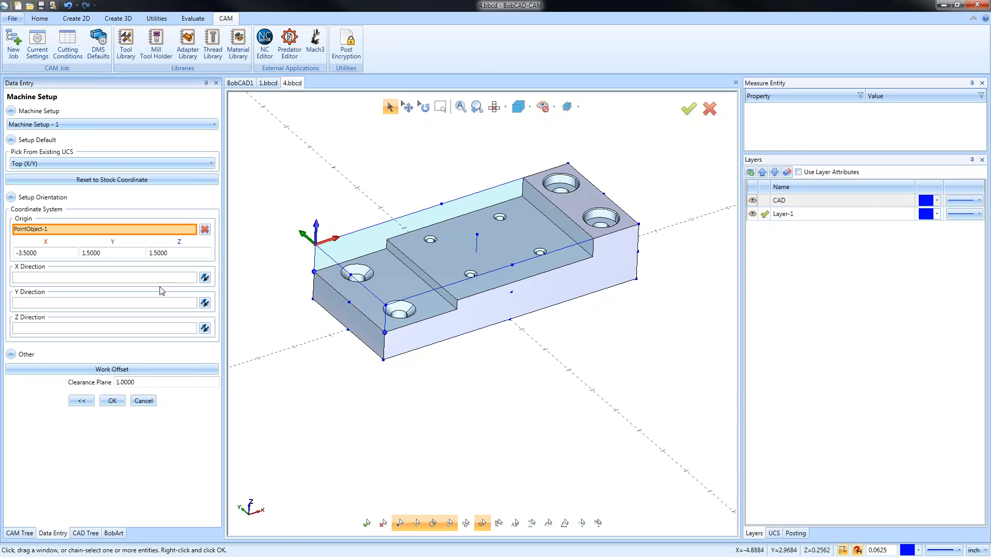
{"action": "left_click", "coordinate": [112, 400]}
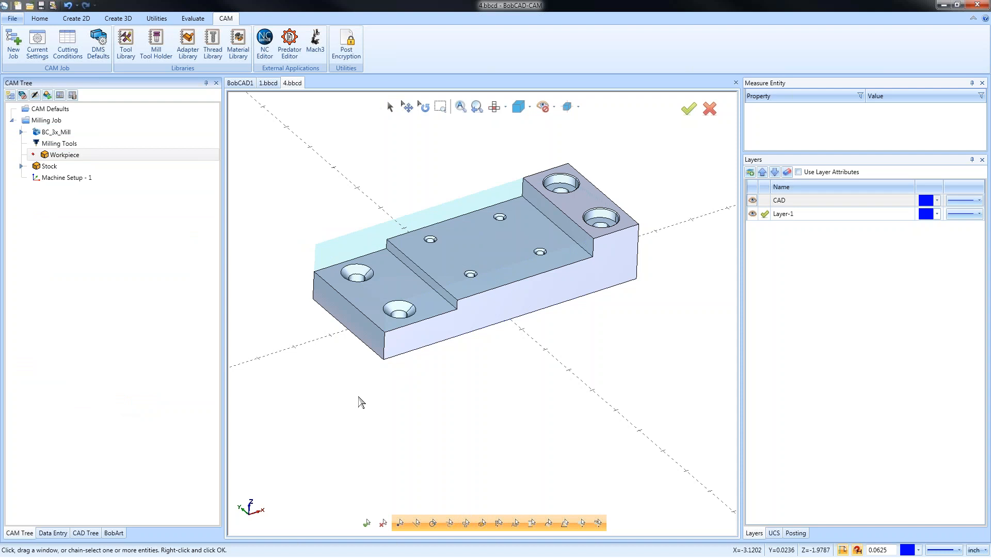
Examine the milling job's machine, post processor, milling tool options, stock and machine setup entries.
{"action": "double_click", "coordinate": [46, 120]}
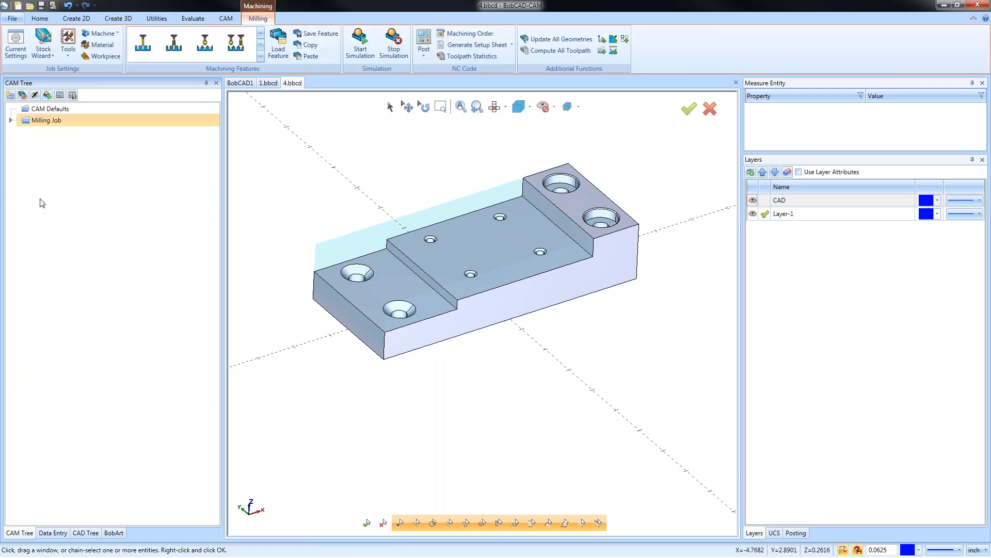
{"action": "left_click", "coordinate": [11, 120]}
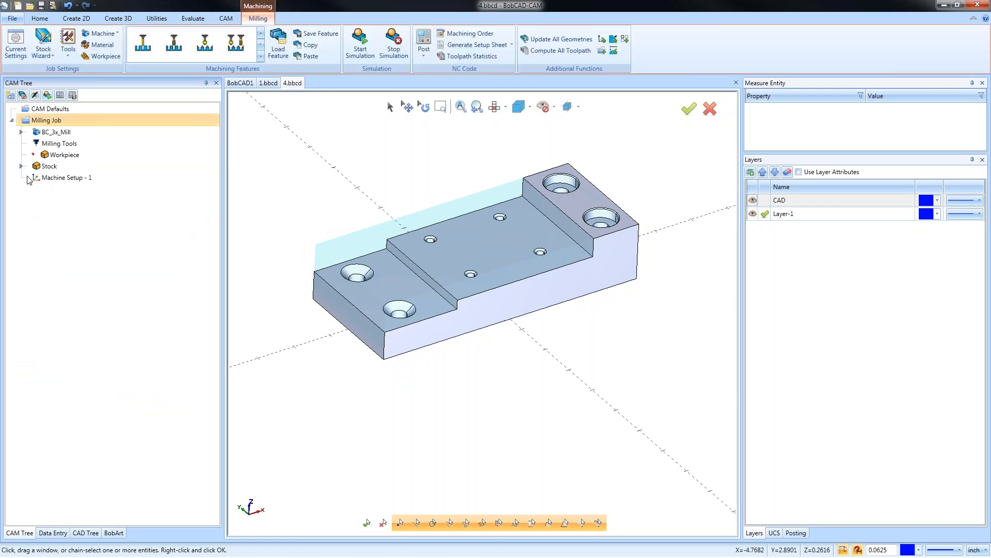
{"action": "double_click", "coordinate": [58, 132]}
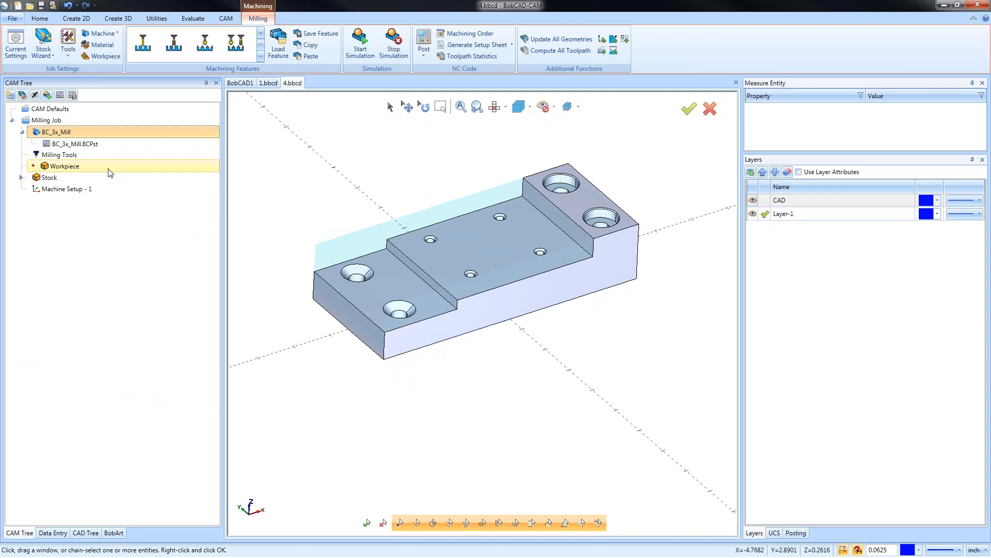
{"action": "left_click", "coordinate": [96, 145]}
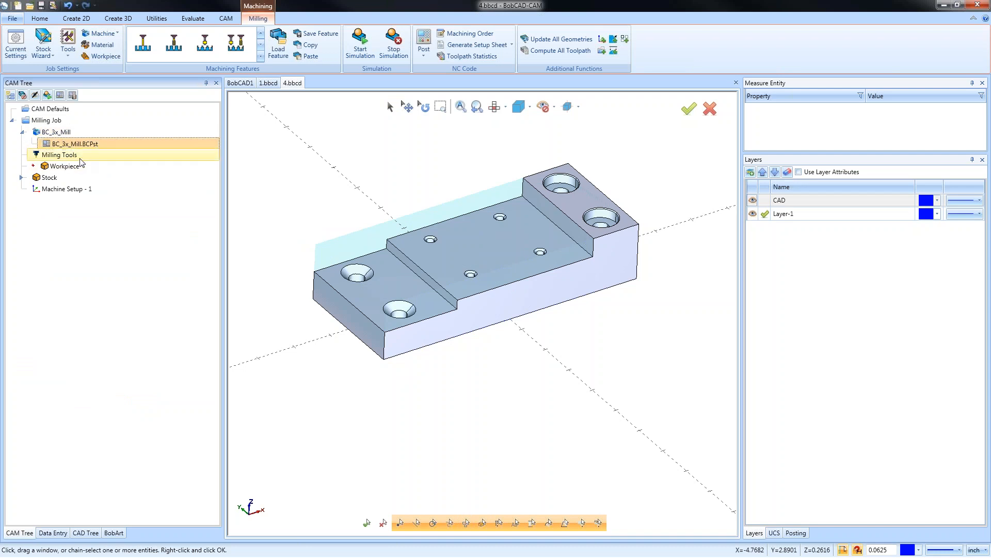
{"action": "right_click", "coordinate": [79, 156]}
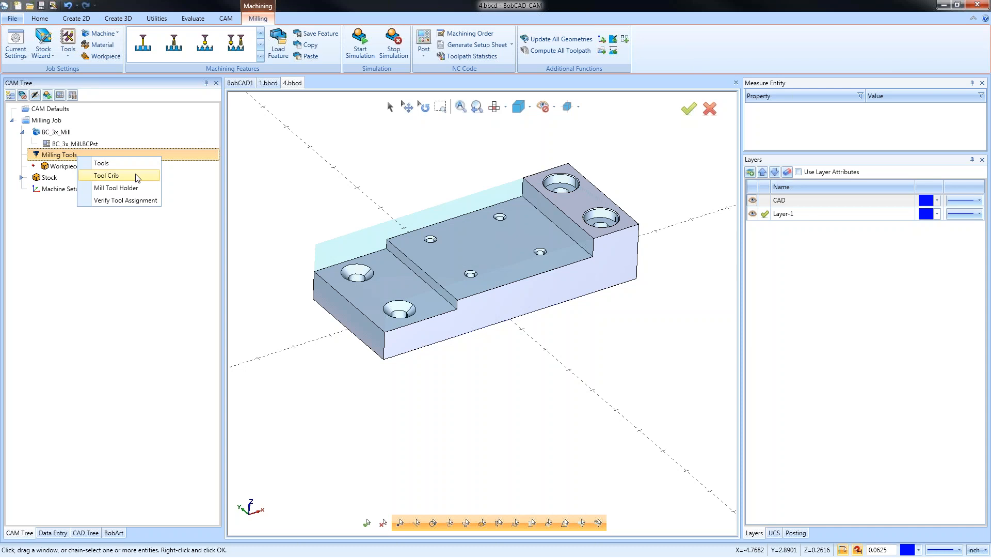
{"action": "left_click", "coordinate": [115, 250]}
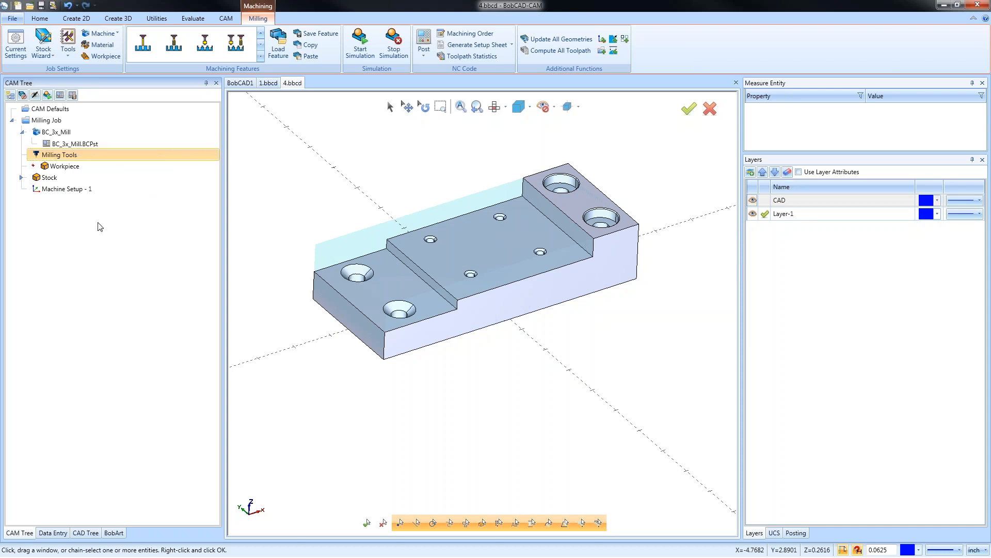
{"action": "left_click", "coordinate": [53, 178]}
{"action": "left_click", "coordinate": [66, 190]}
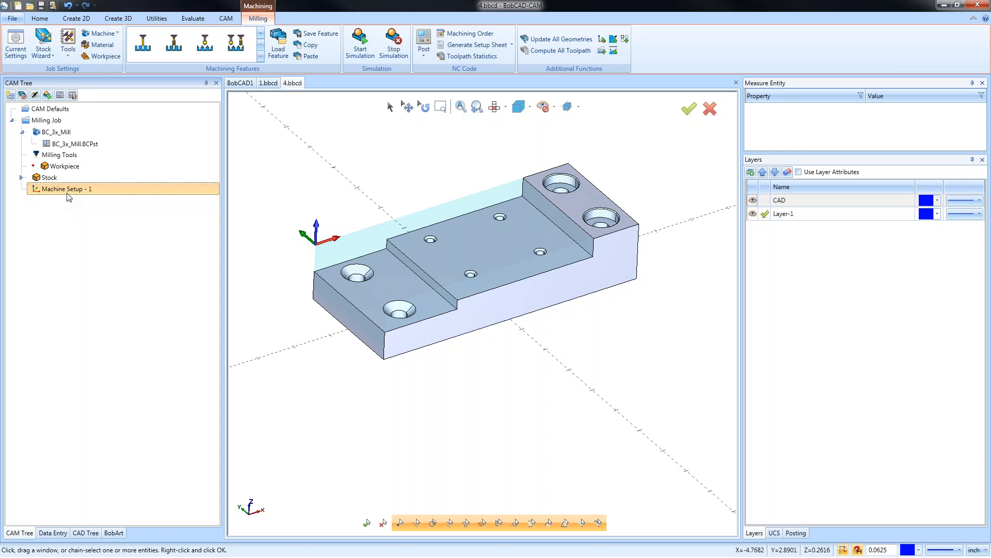
{"action": "right_click", "coordinate": [90, 193]}
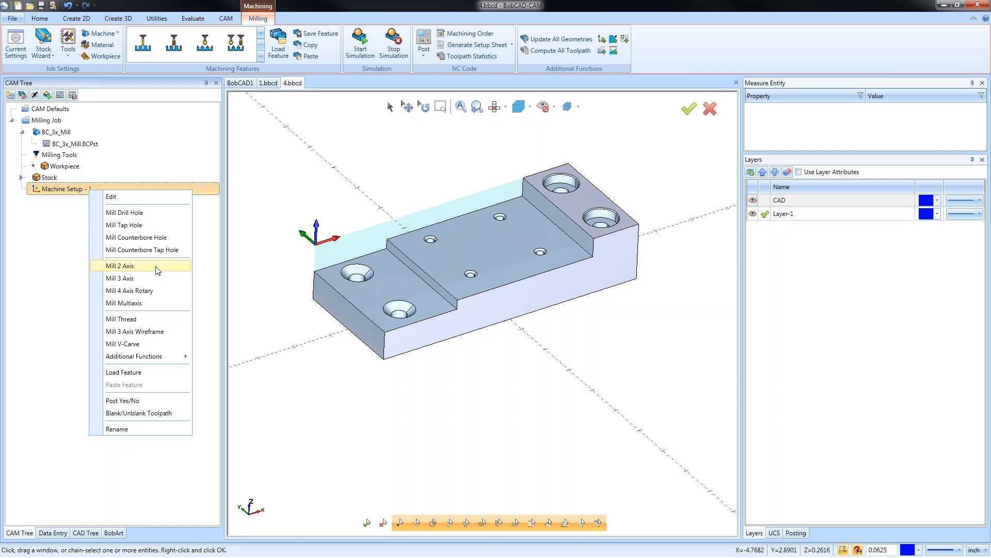
{"action": "left_click", "coordinate": [157, 217]}
{"action": "left_click_drag", "start_coordinate": [398, 114], "coordinate": [385, 131]}
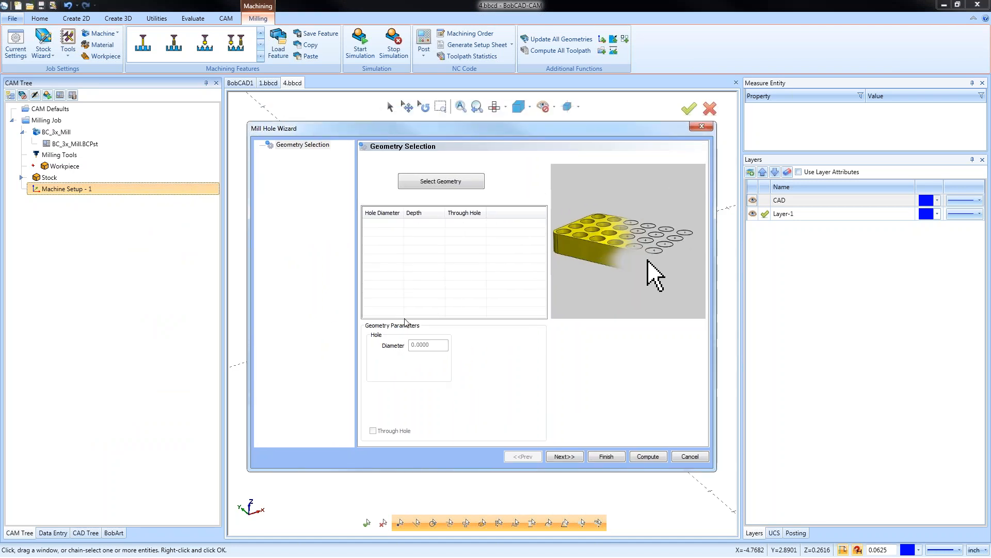
{"action": "left_click", "coordinate": [690, 456]}
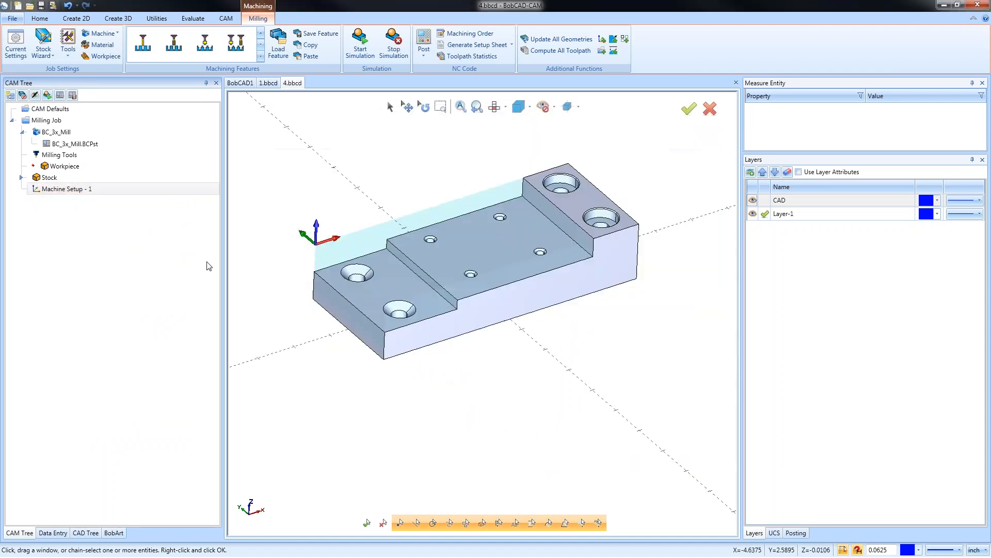
{"action": "right_click", "coordinate": [96, 189]}
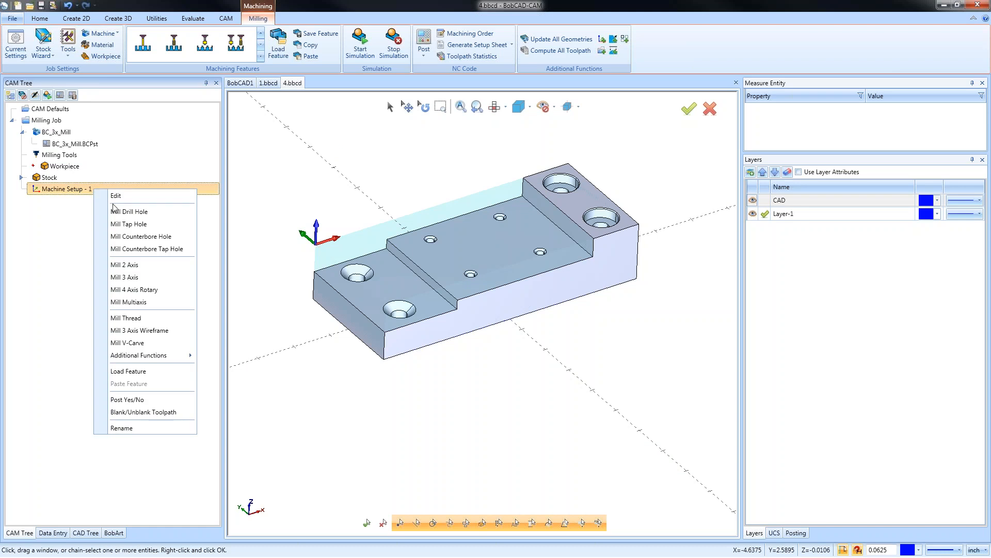
{"action": "left_click", "coordinate": [155, 265]}
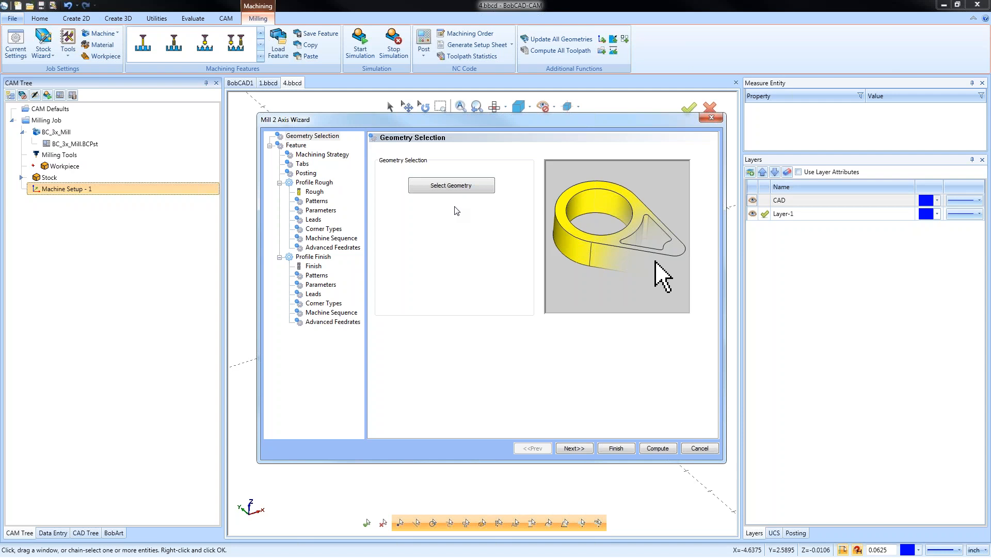
{"action": "left_click", "coordinate": [701, 449]}
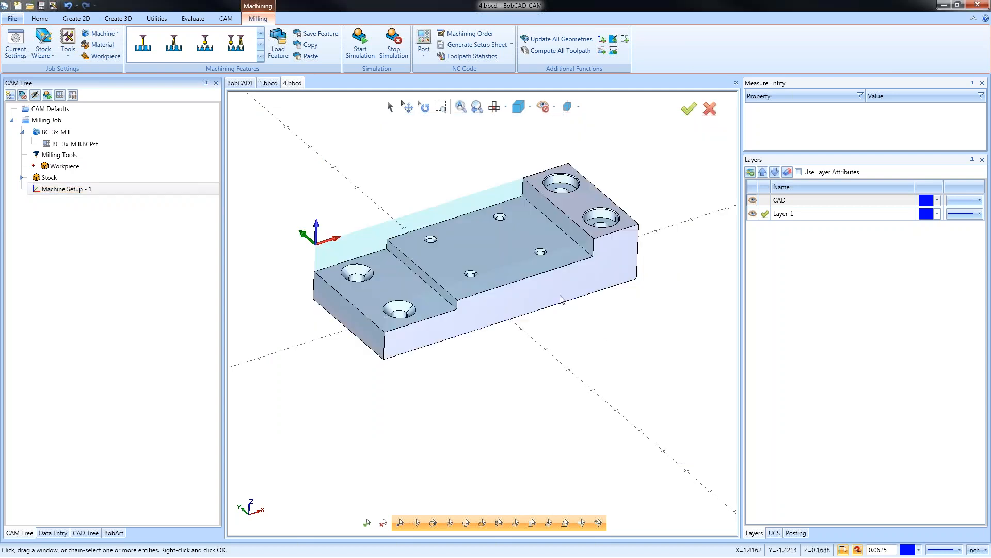
Add a Mill Drill Hole feature to Machine Setup - 1 and begin its geometry selection.
{"action": "middle_click_drag", "start_coordinate": [516, 325], "coordinate": [525, 367]}
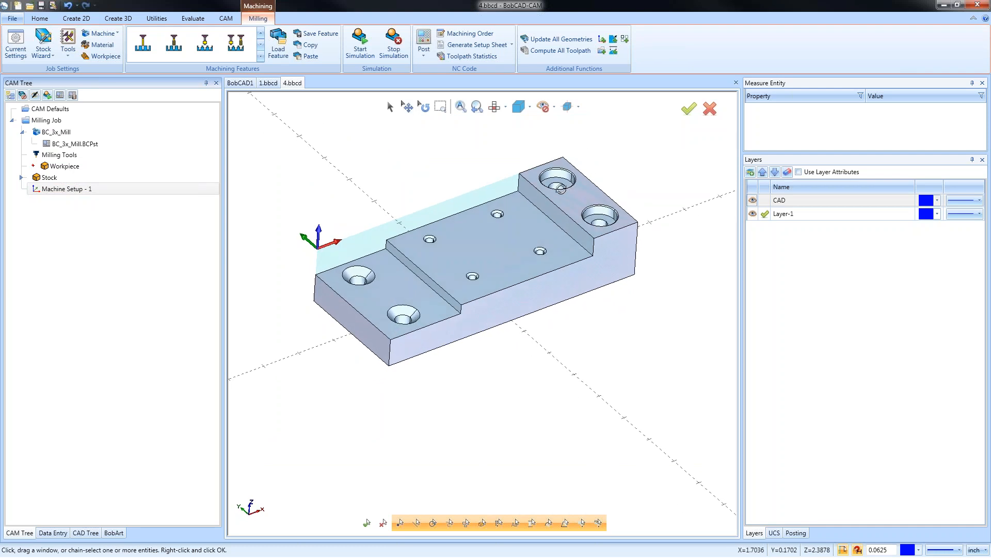
{"action": "middle_click_drag", "start_coordinate": [532, 285], "coordinate": [526, 305]}
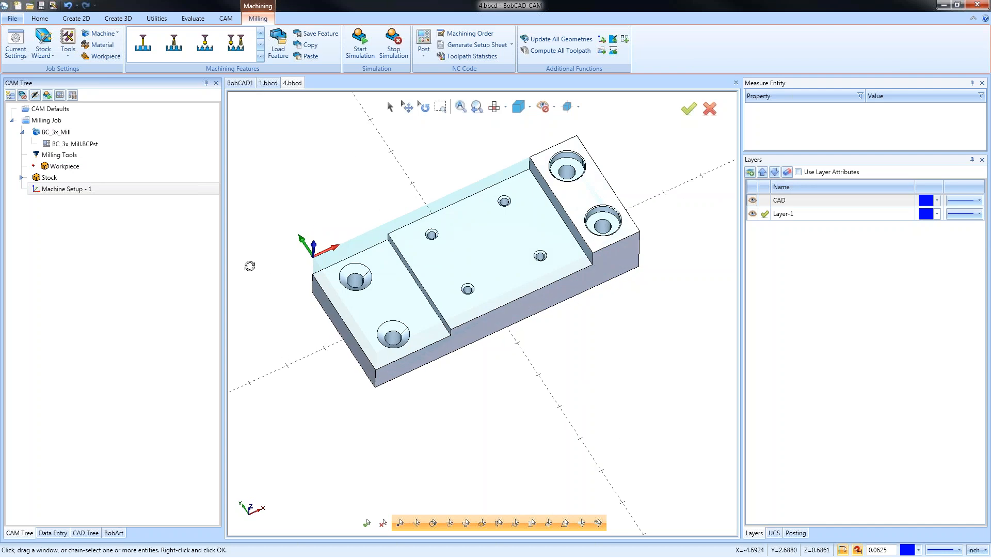
{"action": "right_click", "coordinate": [82, 190]}
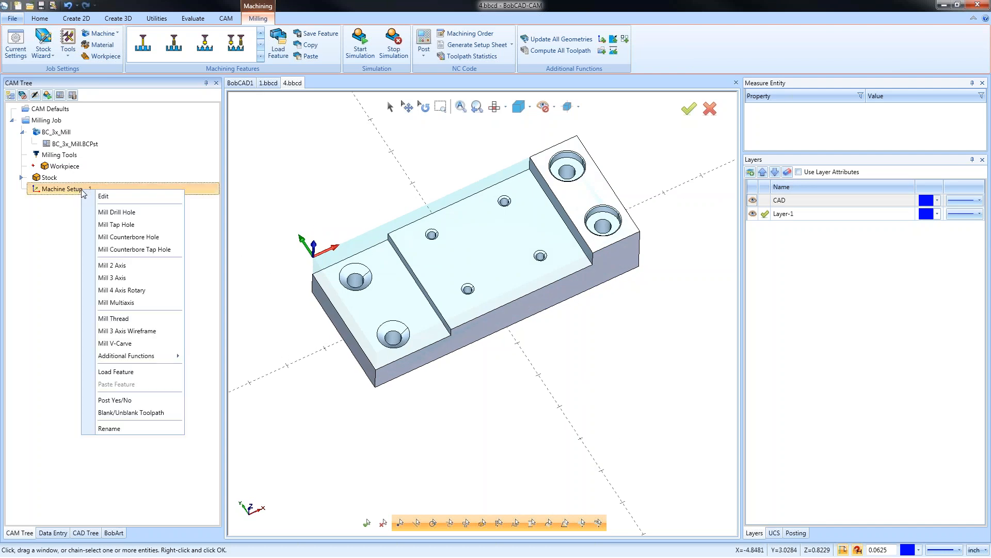
{"action": "left_click", "coordinate": [140, 215]}
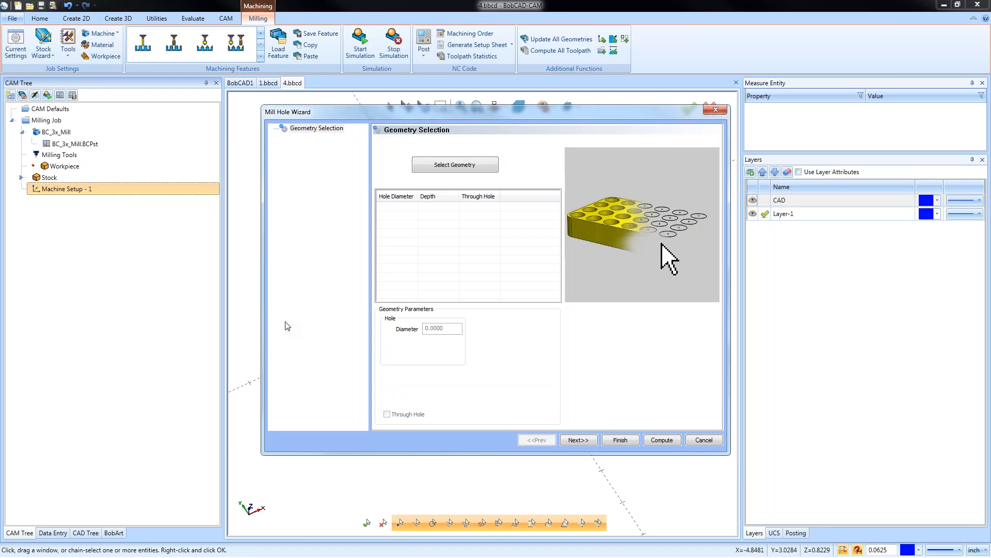
{"action": "left_click", "coordinate": [443, 170]}
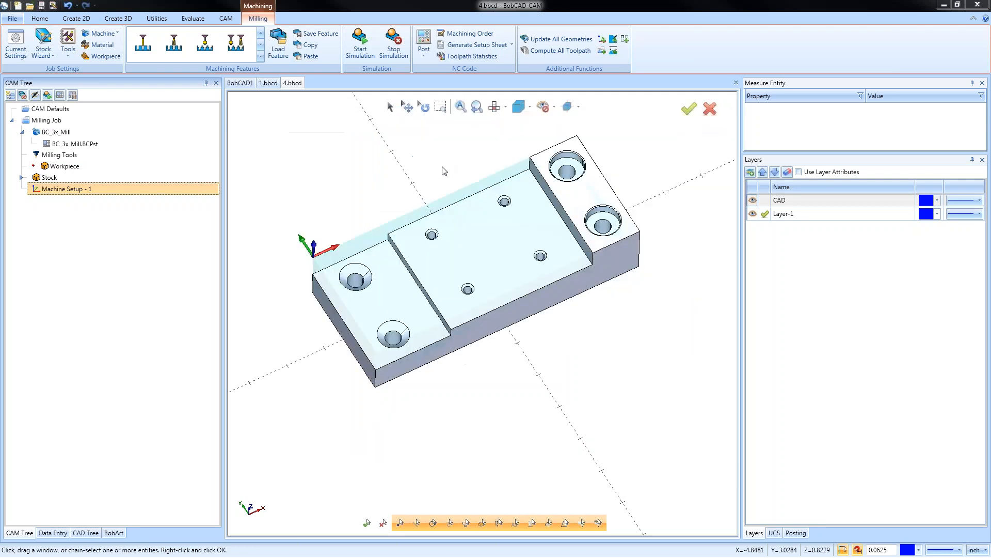
Try picking the bore faces of the two counterbored holes, check each listed face, and clear the whole selection.
{"action": "left_click", "coordinate": [571, 173]}
{"action": "left_click", "coordinate": [602, 223]}
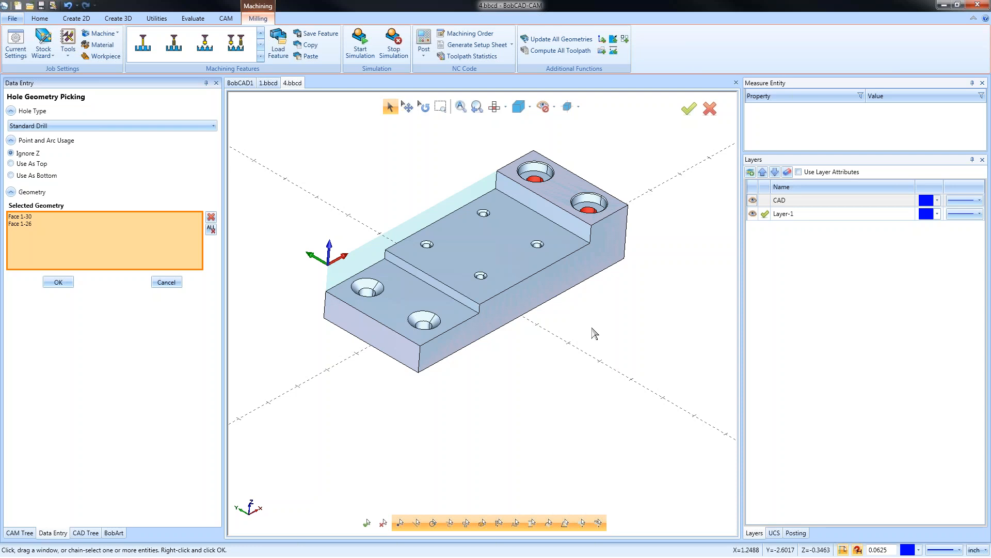
{"action": "left_click", "coordinate": [29, 217]}
{"action": "left_click", "coordinate": [26, 225]}
{"action": "left_click", "coordinate": [28, 217]}
{"action": "left_click", "coordinate": [28, 224]}
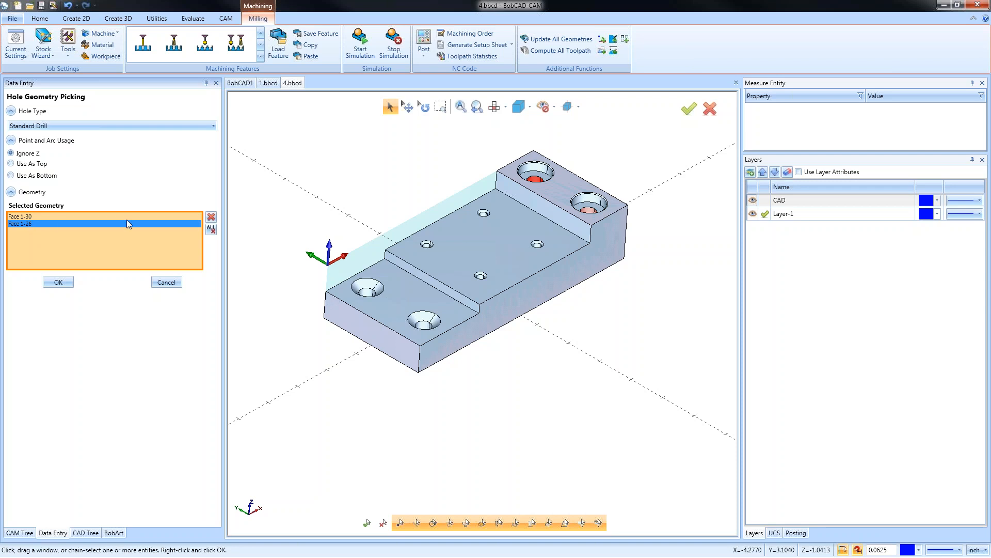
{"action": "left_click", "coordinate": [211, 229]}
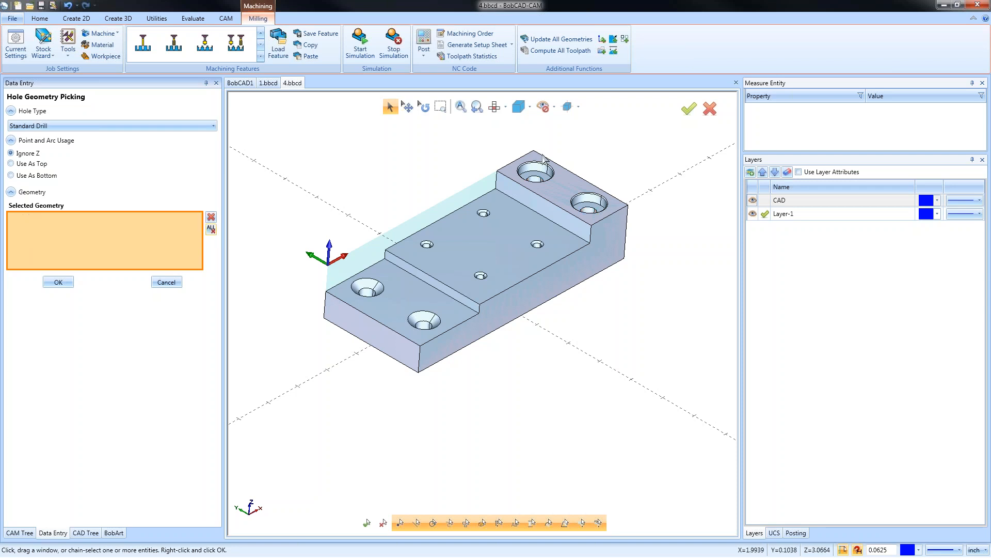
Select the bore faces of the two counterbored holes on the raised end as Standard Drill geometry and accept them.
{"action": "left_click", "coordinate": [536, 178]}
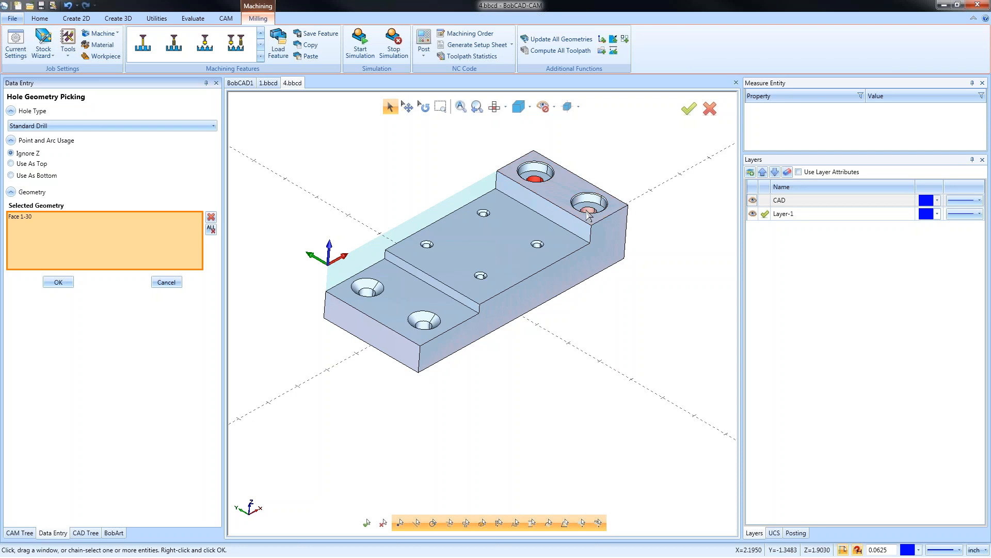
{"action": "left_click", "coordinate": [588, 206]}
{"action": "left_click", "coordinate": [60, 283]}
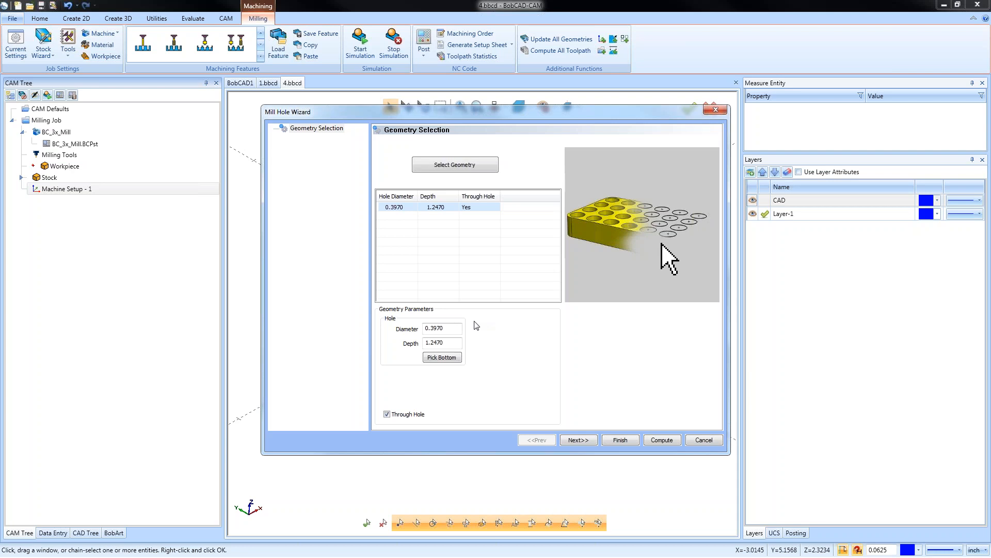
Set the hole group's Top of Feature to 0.0000 by picking a point on a counterbore's rim on the raised end.
{"action": "left_click", "coordinate": [578, 441]}
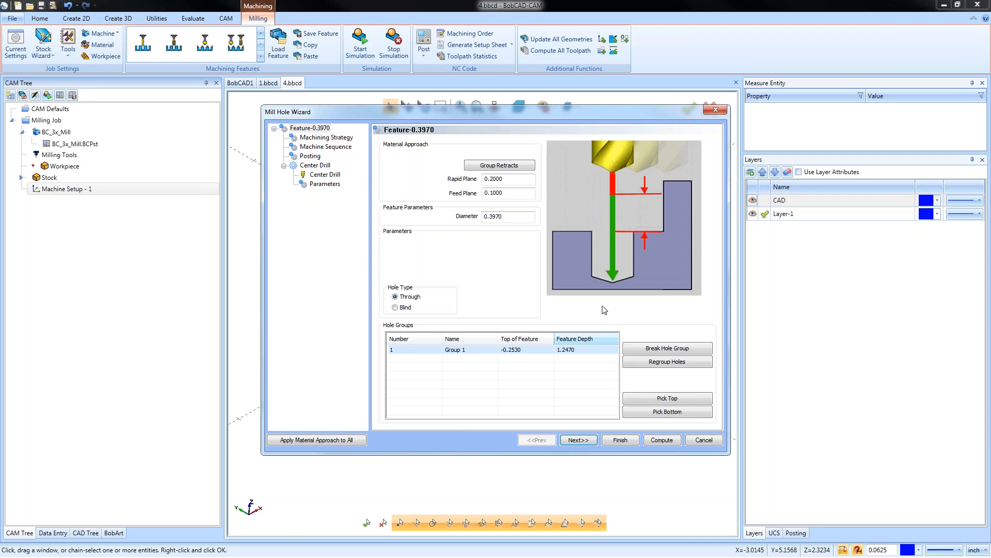
{"action": "double_click", "coordinate": [521, 350]}
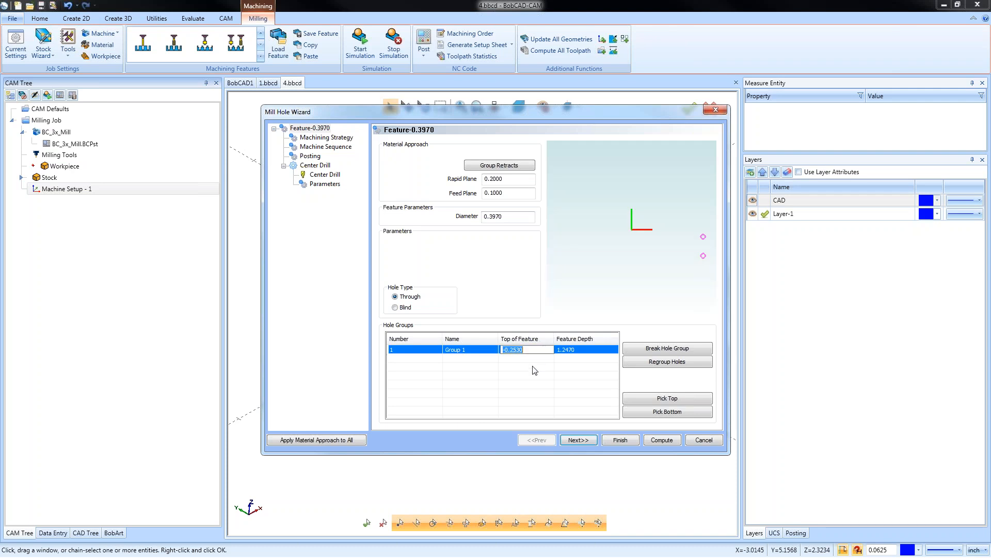
{"action": "double_click", "coordinate": [582, 352]}
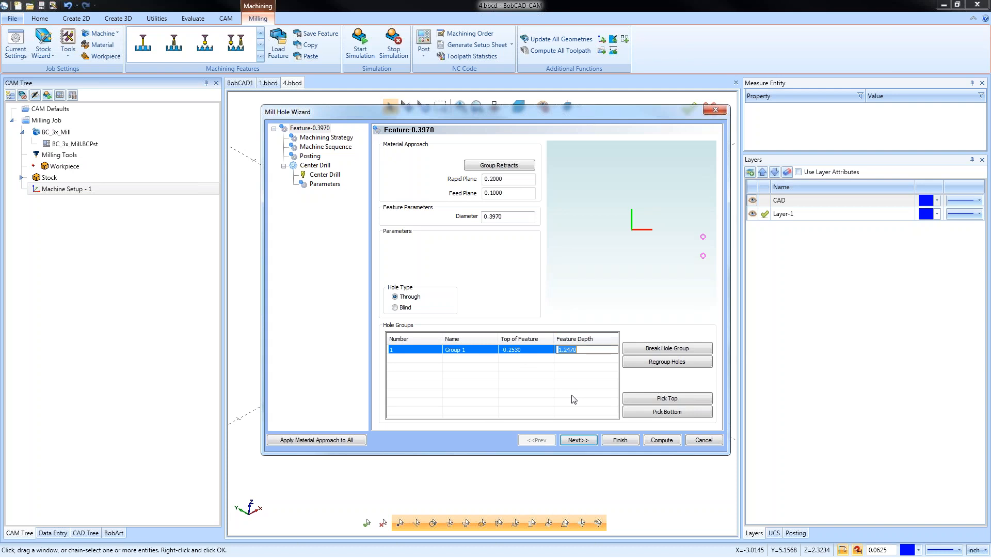
{"action": "left_click", "coordinate": [526, 351]}
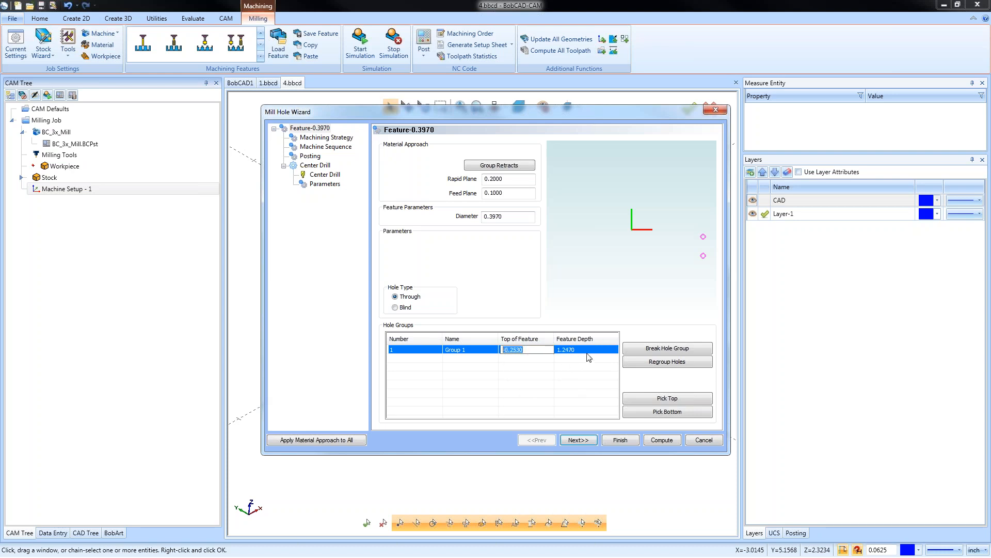
{"action": "left_click", "coordinate": [687, 400]}
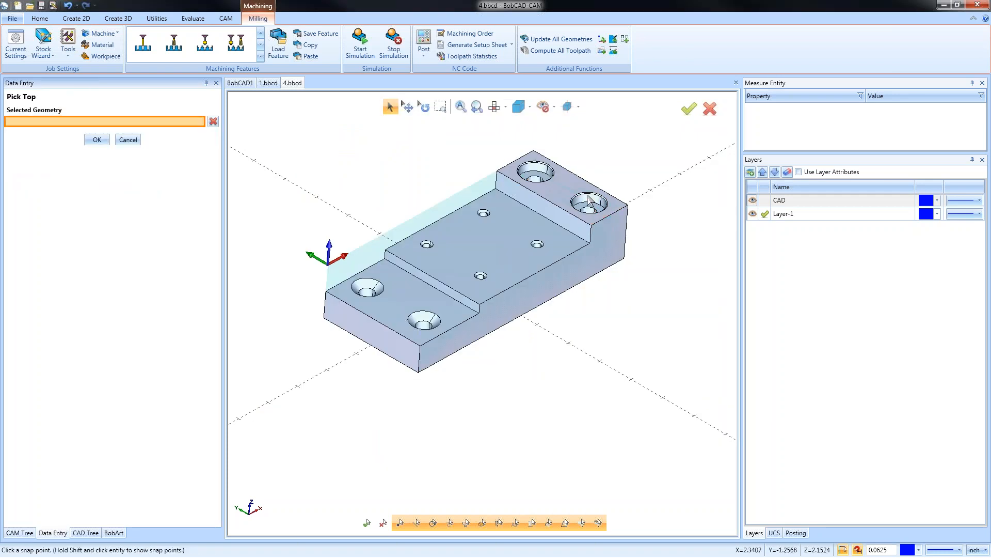
{"action": "left_click", "coordinate": [589, 199]}
{"action": "left_click", "coordinate": [97, 139]}
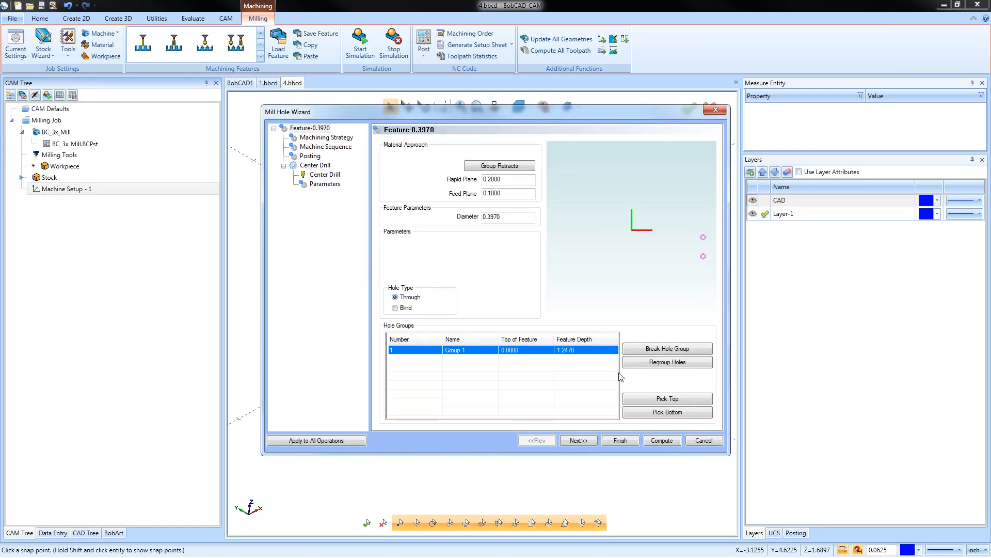
Set the hole group's Feature Depth to 1.5000 by picking a point on the hole's edge at the part's underside.
{"action": "left_click", "coordinate": [666, 411]}
{"action": "middle_click_drag", "start_coordinate": [662, 417], "coordinate": [580, 260]}
{"action": "left_click", "coordinate": [599, 227]}
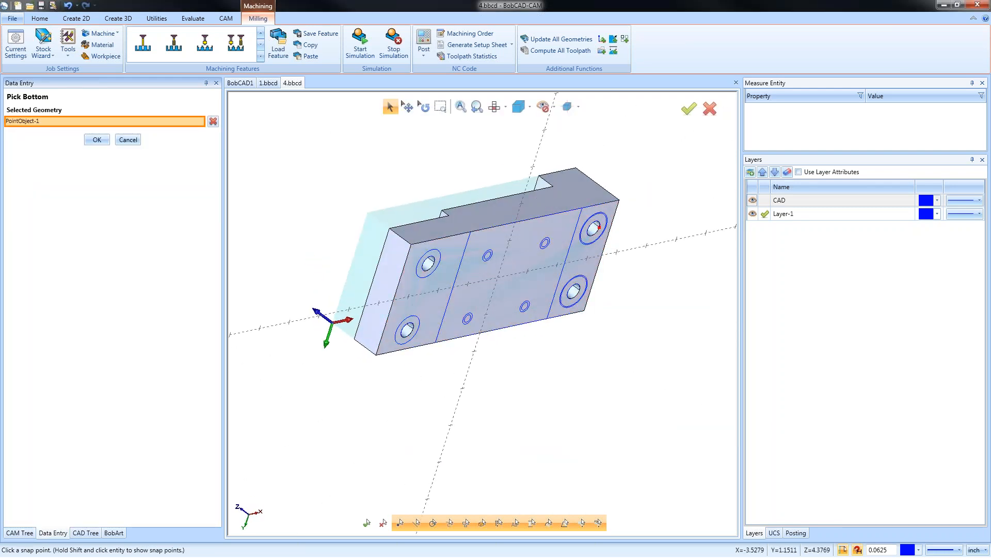
{"action": "left_click", "coordinate": [97, 139]}
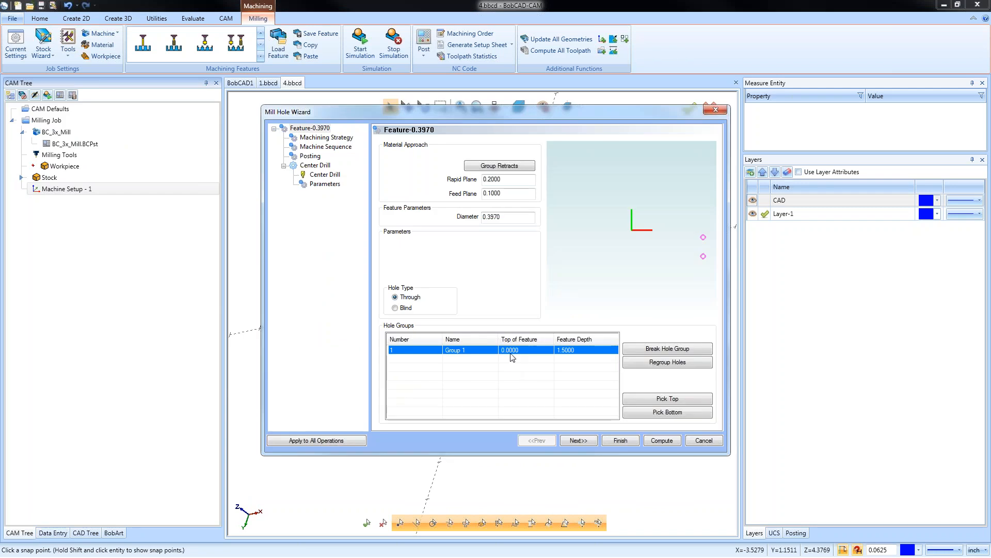
{"action": "left_click", "coordinate": [511, 352]}
{"action": "left_click", "coordinate": [582, 351]}
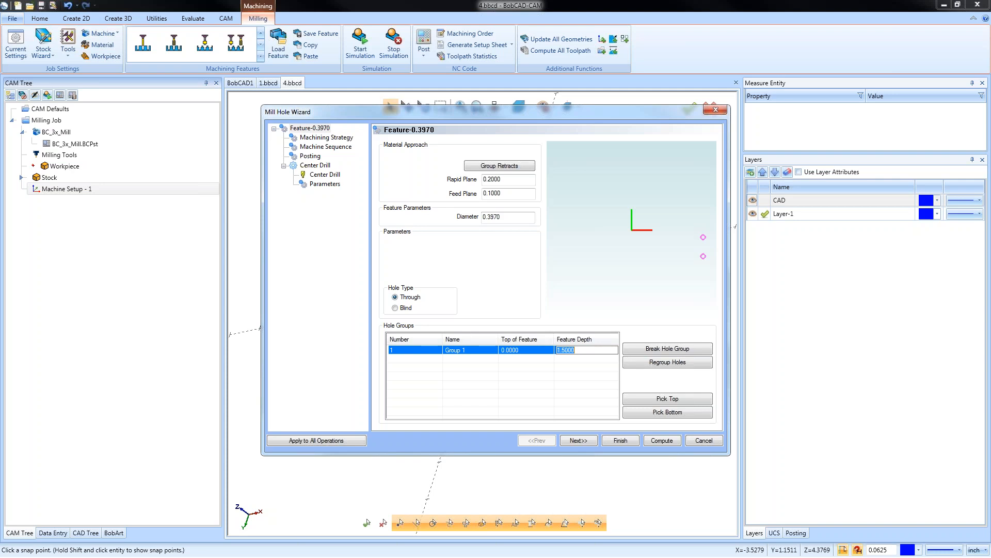
Apply the Hole machining strategy template, with Center Drill and Drill as the current operations.
{"action": "left_click", "coordinate": [344, 139]}
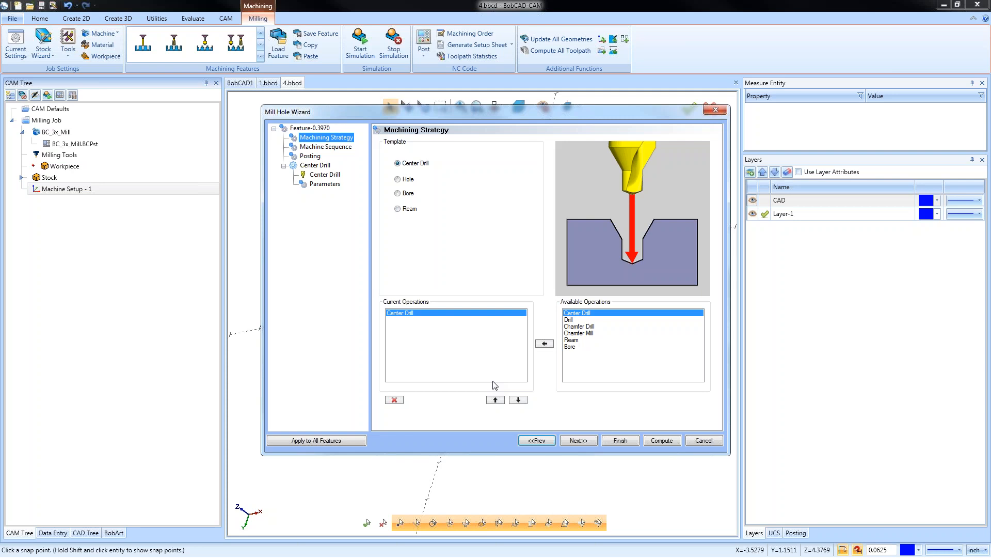
{"action": "left_click", "coordinate": [398, 179]}
{"action": "left_click", "coordinate": [404, 320]}
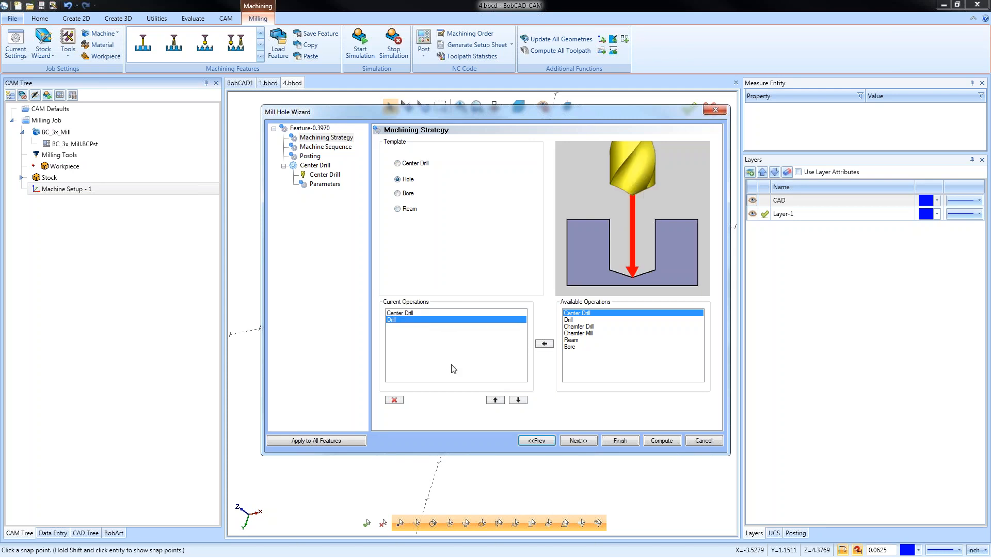
{"action": "left_click", "coordinate": [403, 314]}
{"action": "left_click", "coordinate": [399, 319]}
{"action": "left_click", "coordinate": [579, 440]}
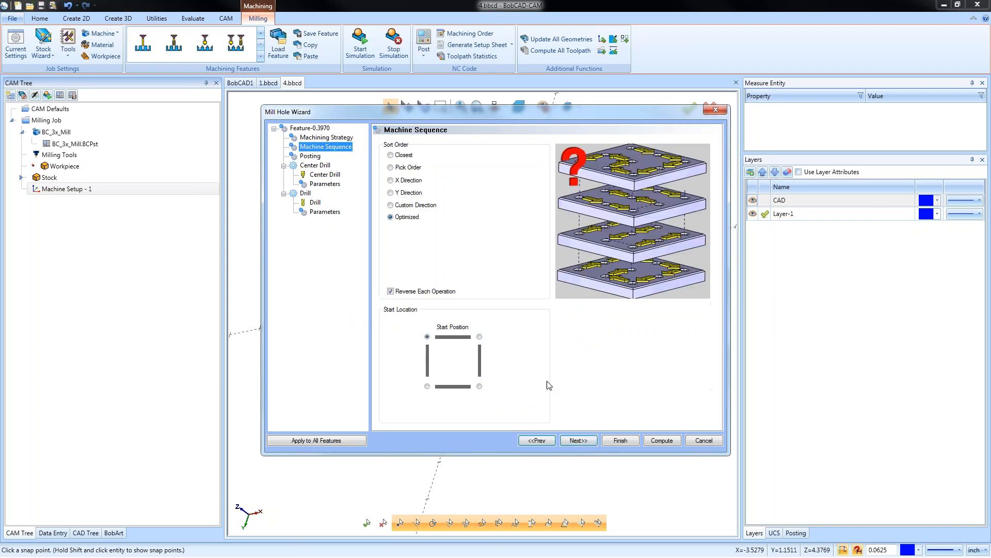
Review the tool and parameter settings of the Center Drill and Drill operations and compute the hole feature's toolpath.
{"action": "left_click", "coordinate": [325, 175]}
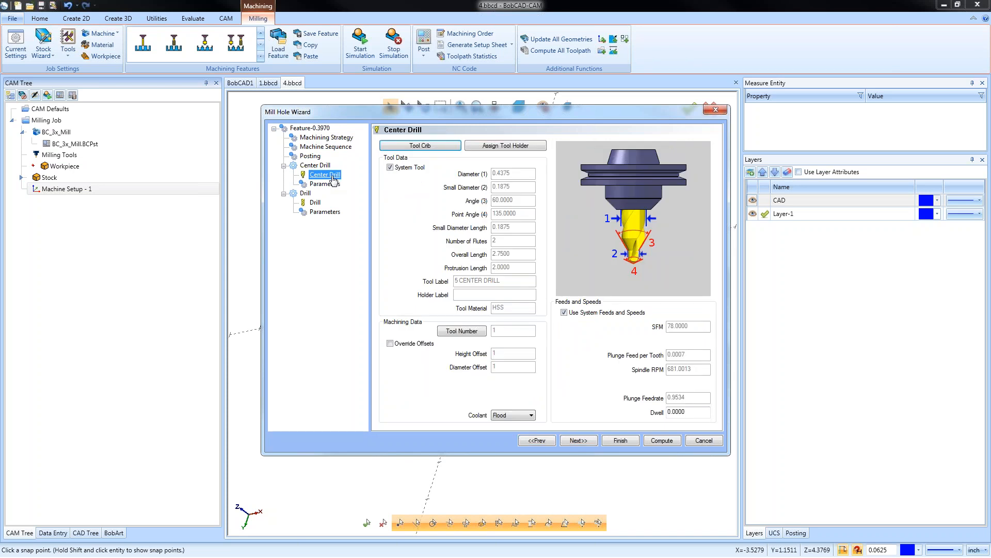
{"action": "left_click", "coordinate": [331, 184]}
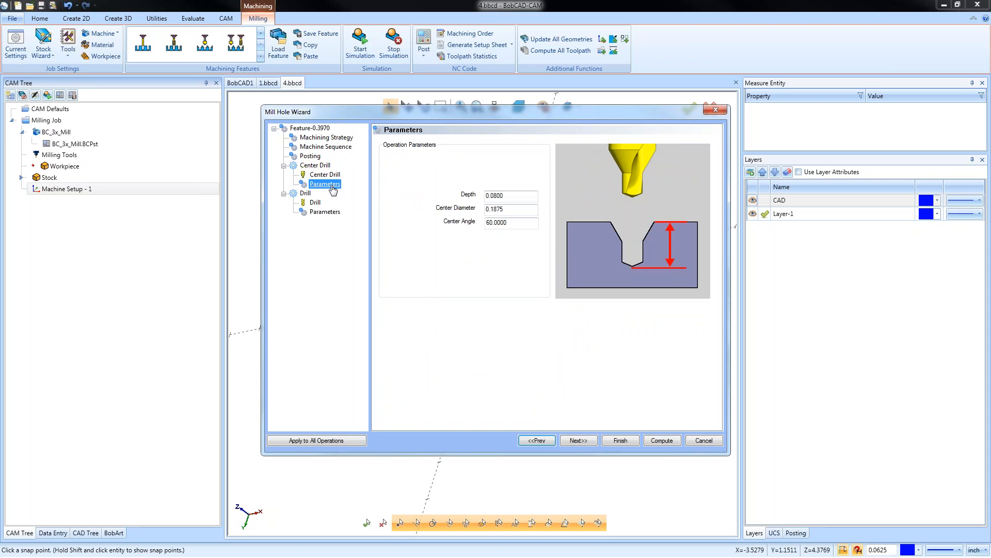
{"action": "left_click", "coordinate": [316, 203]}
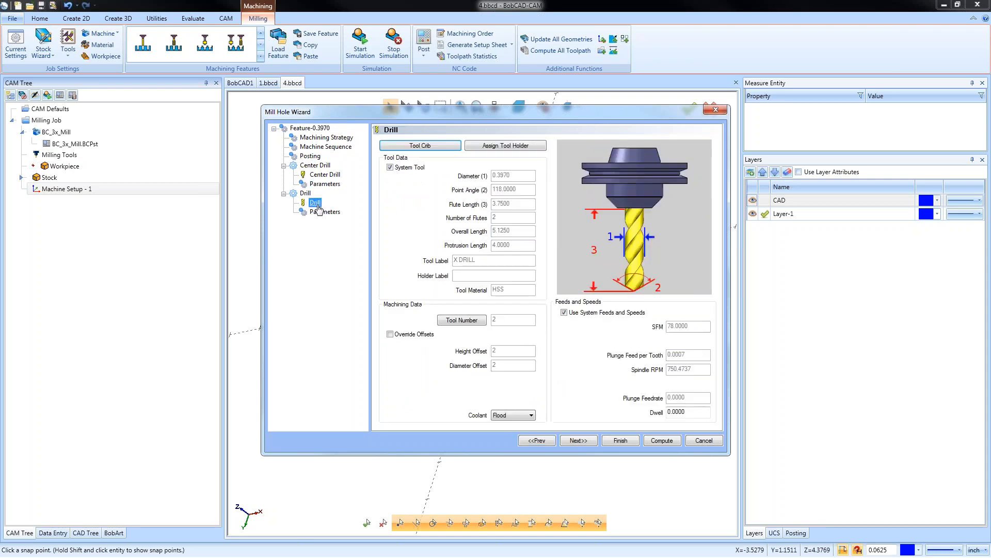
{"action": "left_click", "coordinate": [330, 213]}
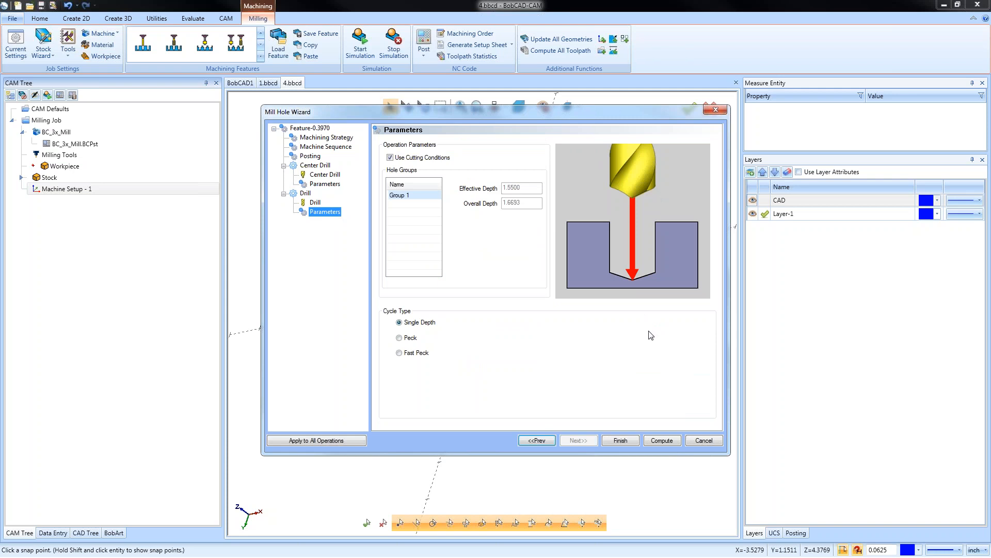
{"action": "left_click", "coordinate": [671, 442]}
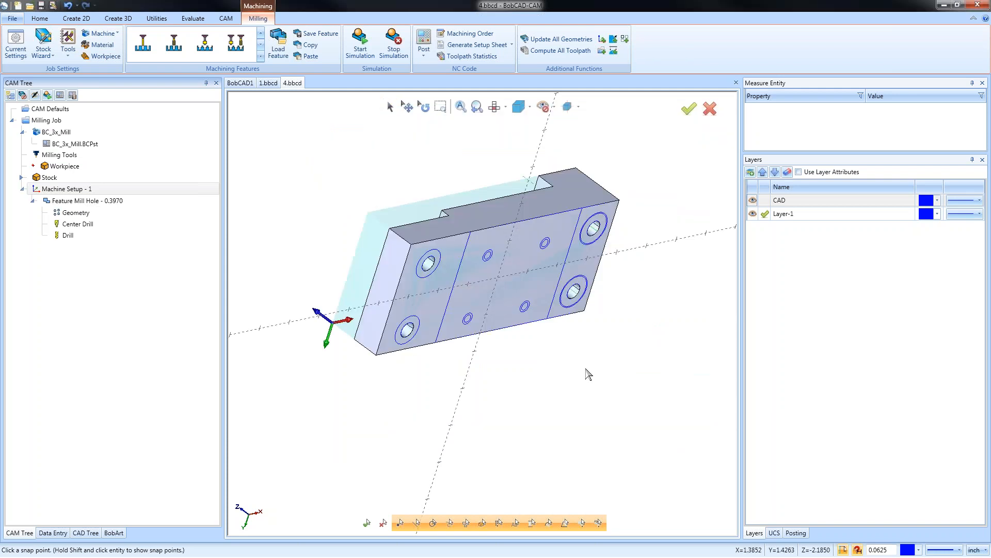
Examine the computed hole toolpath through the two counterbored holes in wireframe and shaded display.
{"action": "middle_click_drag", "start_coordinate": [588, 372], "coordinate": [591, 335]}
{"action": "scroll", "coordinate": [557, 333], "scroll_direction": "down", "scroll_amount": 2}
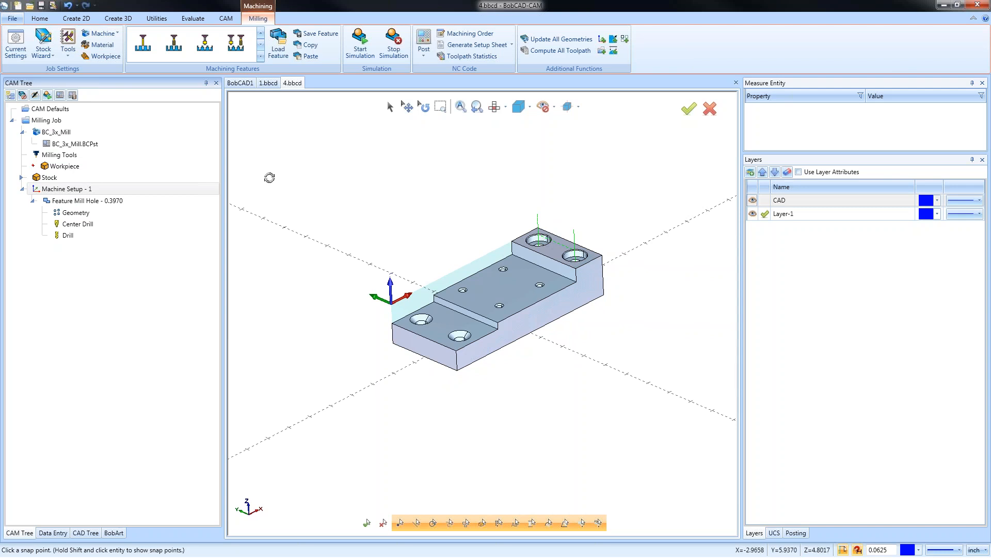
{"action": "left_click", "coordinate": [102, 207]}
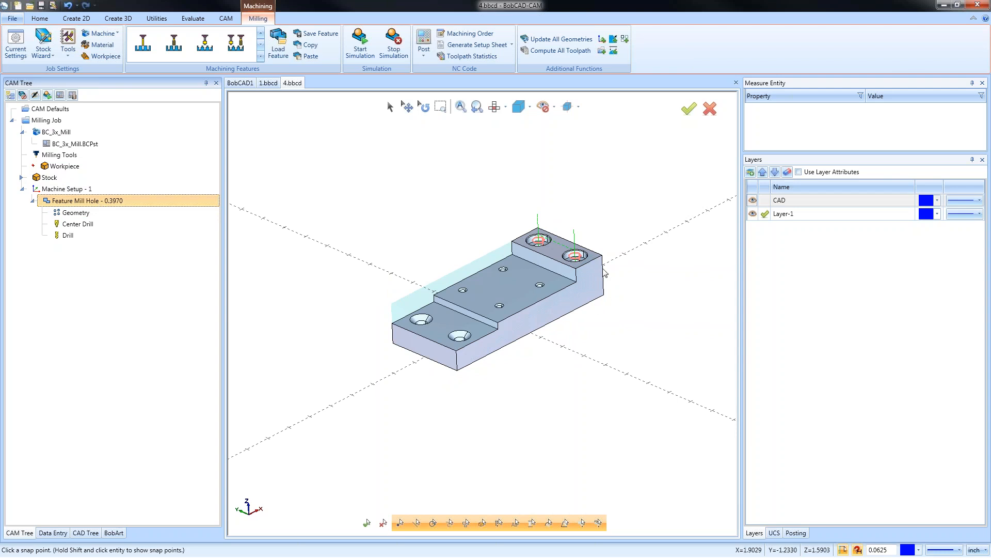
{"action": "left_click", "coordinate": [624, 345]}
{"action": "key", "text": "w"}
{"action": "mouse_move", "coordinate": [601, 376]}
{"action": "middle_mouse_down"}
{"action": "mouse_move", "coordinate": [579, 377]}
{"action": "mouse_move", "coordinate": [605, 330]}
{"action": "mouse_move", "coordinate": [597, 345]}
{"action": "middle_mouse_up"}
{"action": "key", "text": "w"}
{"action": "key", "text": "w"}
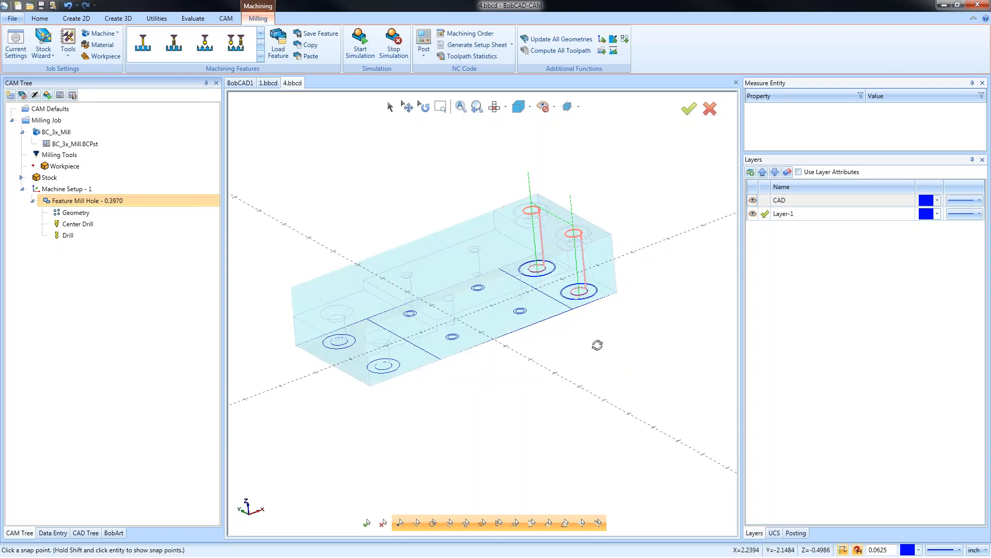
{"action": "key", "text": "w"}
{"action": "key", "text": "w"}
{"action": "key", "text": "w"}
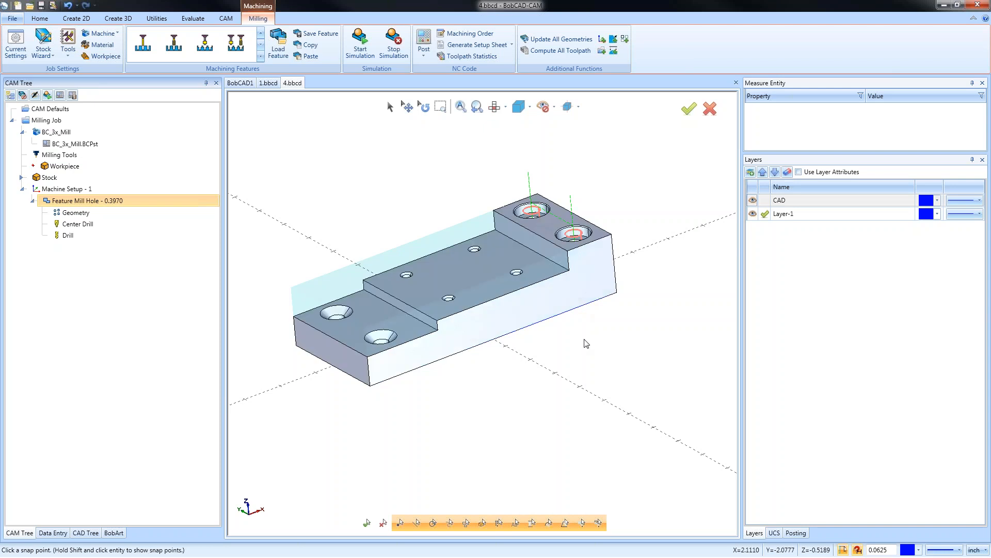
Highlight the hole feature's Geometry and Center Drill entries on the model and inspect them from different angles.
{"action": "left_click", "coordinate": [76, 212]}
{"action": "mouse_move", "coordinate": [399, 190]}
{"action": "middle_mouse_down"}
{"action": "mouse_move", "coordinate": [473, 239]}
{"action": "mouse_move", "coordinate": [471, 228]}
{"action": "middle_mouse_up"}
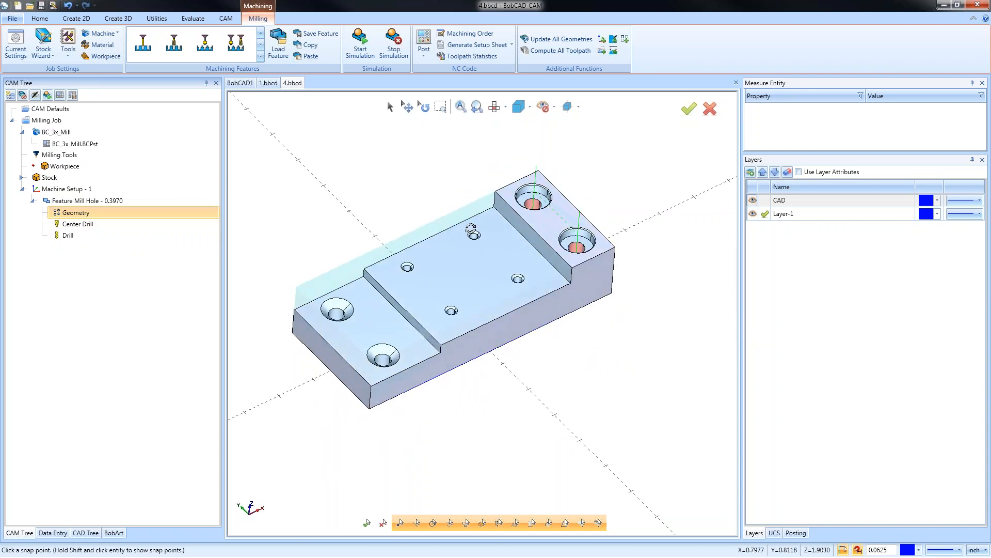
{"action": "left_click", "coordinate": [94, 224]}
{"action": "mouse_move", "coordinate": [542, 384]}
{"action": "middle_mouse_down"}
{"action": "mouse_move", "coordinate": [569, 372]}
{"action": "mouse_move", "coordinate": [544, 376]}
{"action": "middle_mouse_up"}
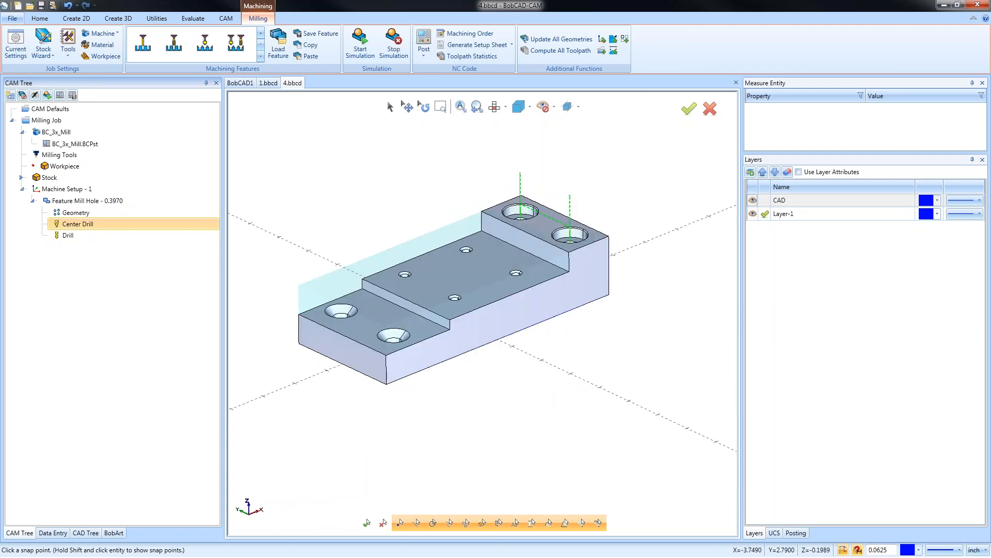
Backplot the Drill operation with a shaded tool, step through all moves on both holes, and close the backplot.
{"action": "left_click", "coordinate": [77, 238]}
{"action": "right_click", "coordinate": [77, 238]}
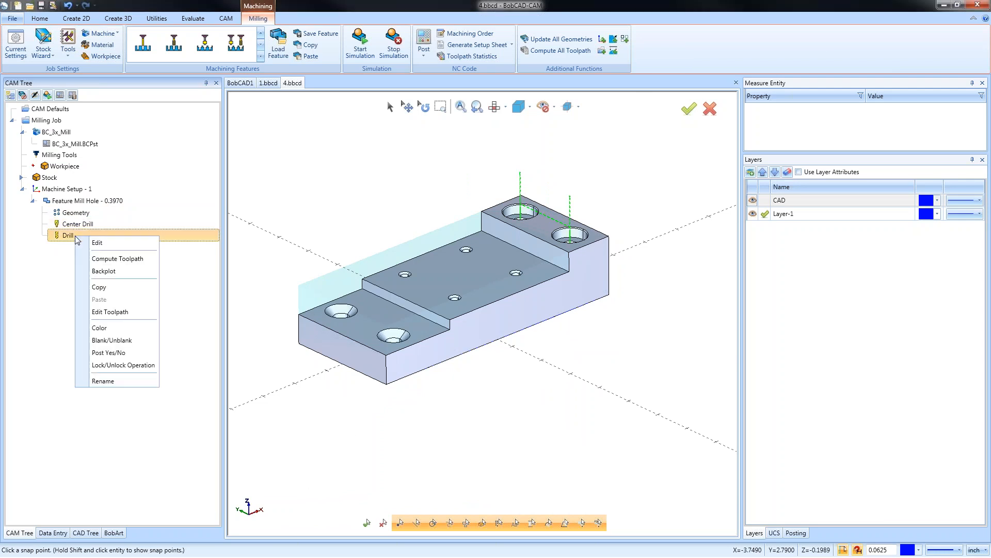
{"action": "left_click", "coordinate": [125, 272]}
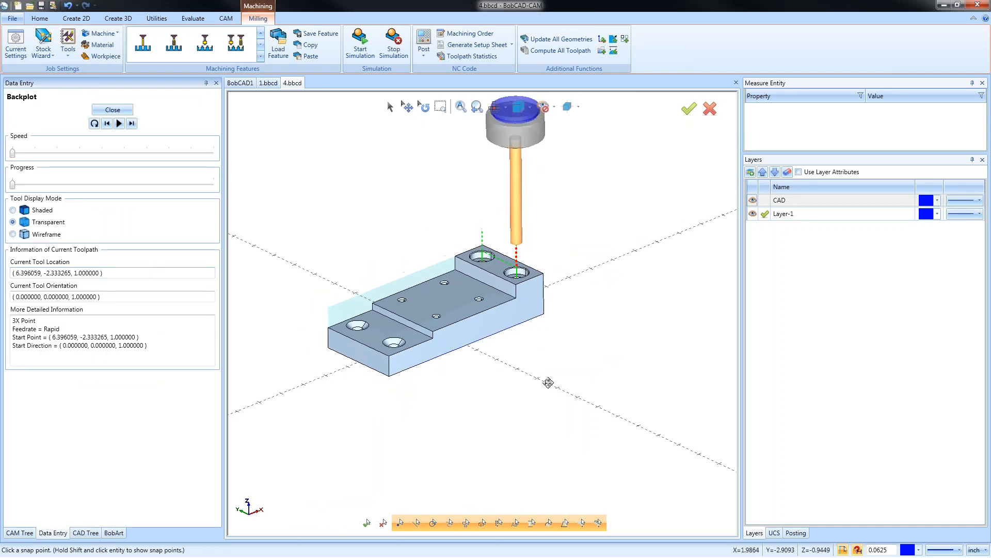
{"action": "left_click", "coordinate": [18, 210]}
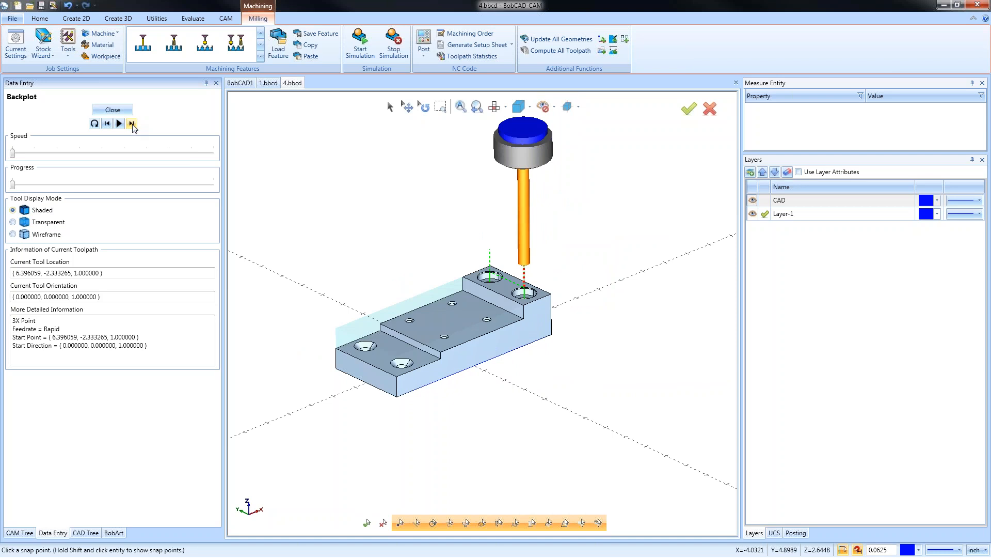
{"action": "left_click", "coordinate": [132, 123]}
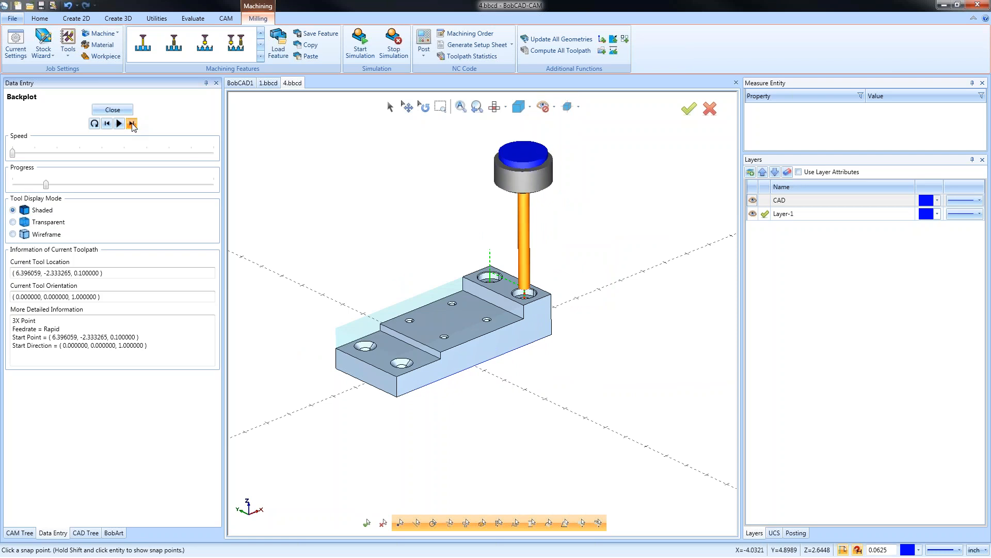
{"action": "left_click", "coordinate": [134, 128]}
{"action": "left_click", "coordinate": [134, 128]}
{"action": "left_click", "coordinate": [134, 128]}
{"action": "left_click", "coordinate": [134, 127]}
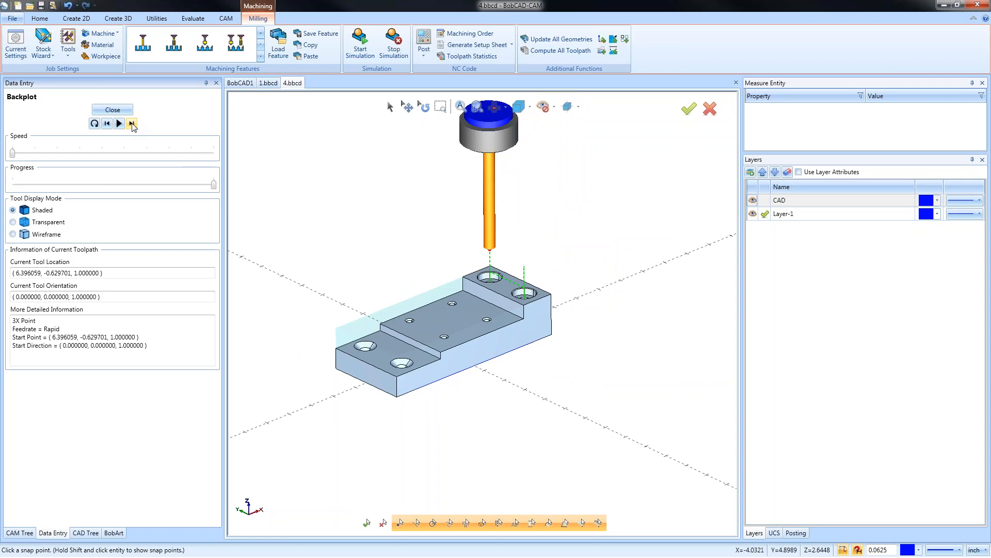
{"action": "left_click", "coordinate": [112, 110]}
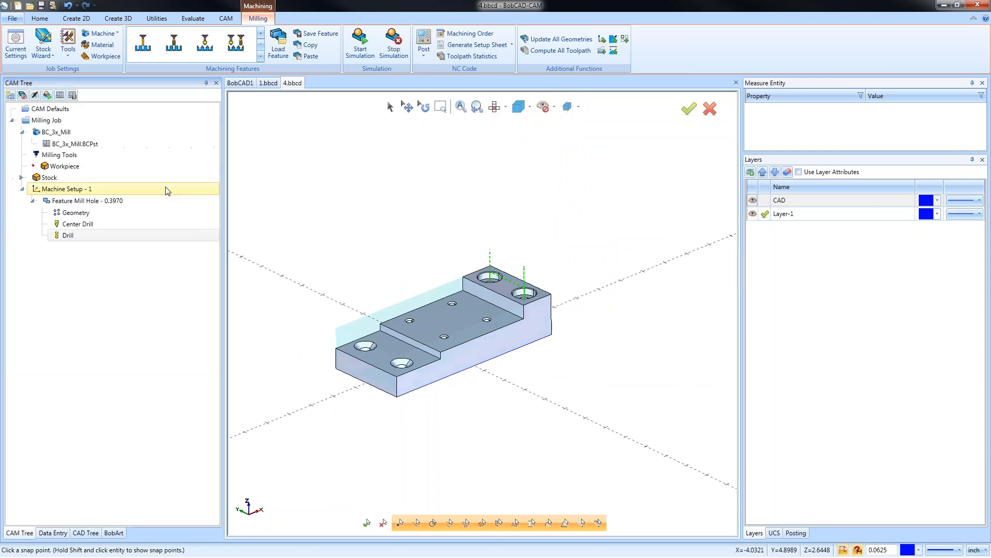
Blank the Center Drill operation's toolpath and unblank it again.
{"action": "right_click", "coordinate": [89, 225]}
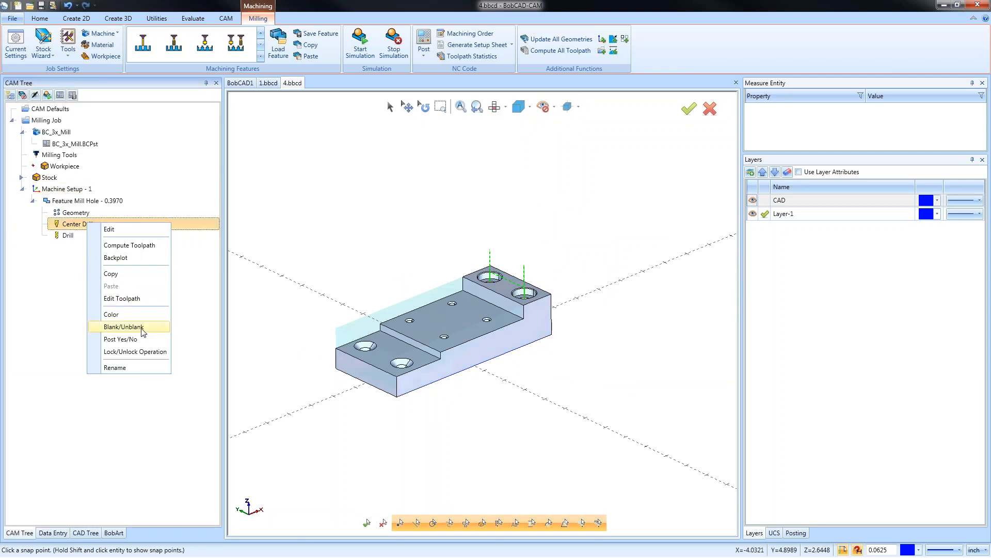
{"action": "left_click", "coordinate": [123, 327]}
{"action": "right_click", "coordinate": [94, 225]}
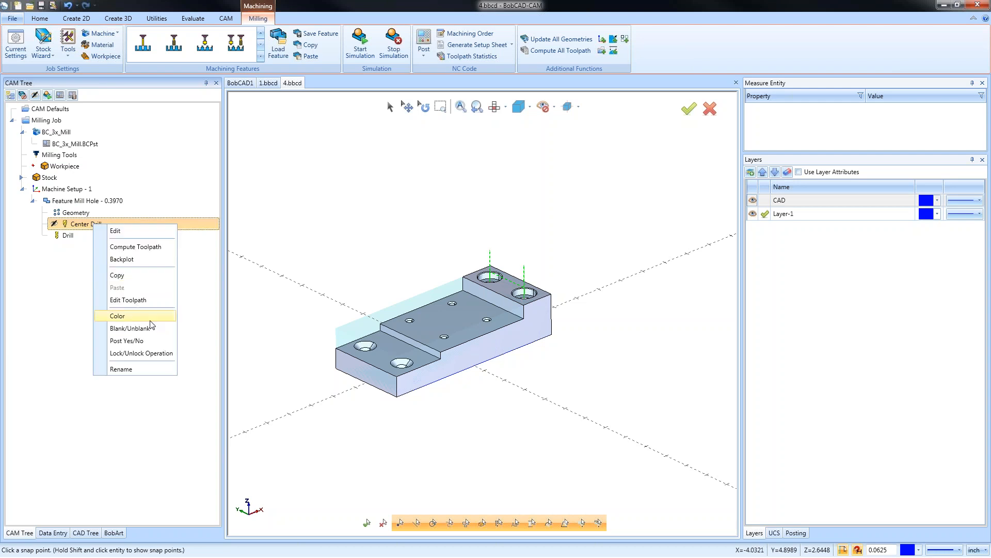
{"action": "left_click", "coordinate": [149, 332]}
Backplot the Center Drill operation, step through its moves, close the backplot and inspect the two counterbored holes up close.
{"action": "right_click", "coordinate": [91, 223]}
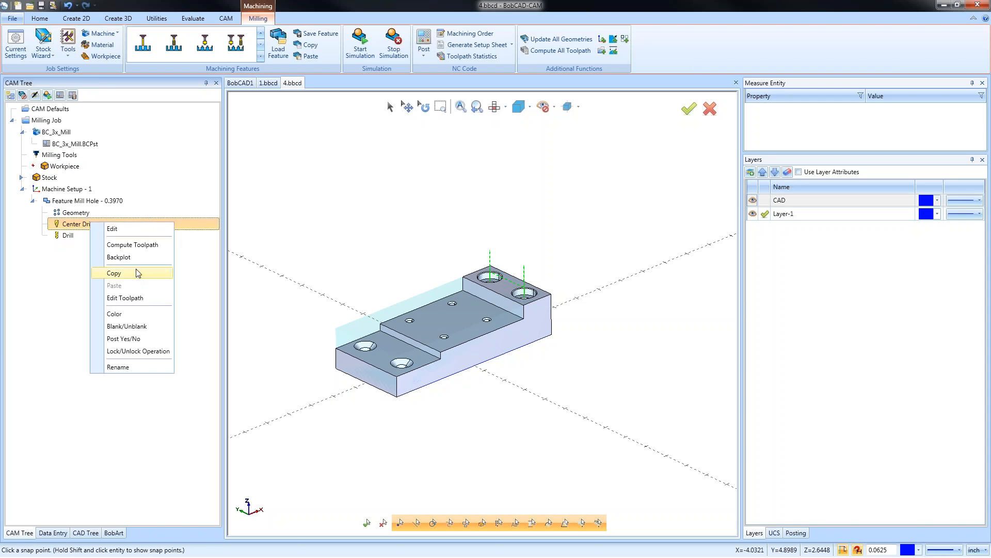
{"action": "left_click", "coordinate": [119, 257]}
{"action": "left_click", "coordinate": [133, 123]}
{"action": "left_click", "coordinate": [132, 124]}
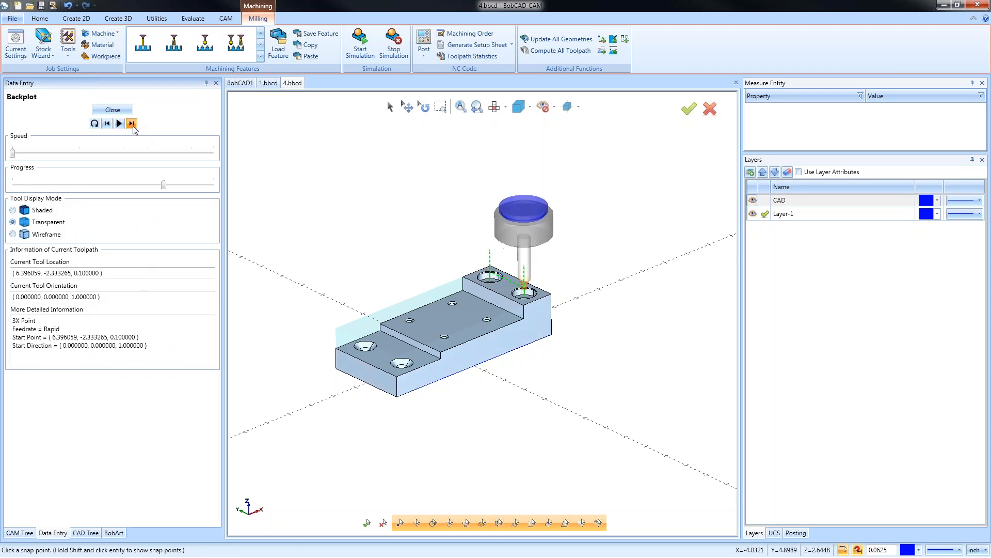
{"action": "left_click", "coordinate": [112, 109]}
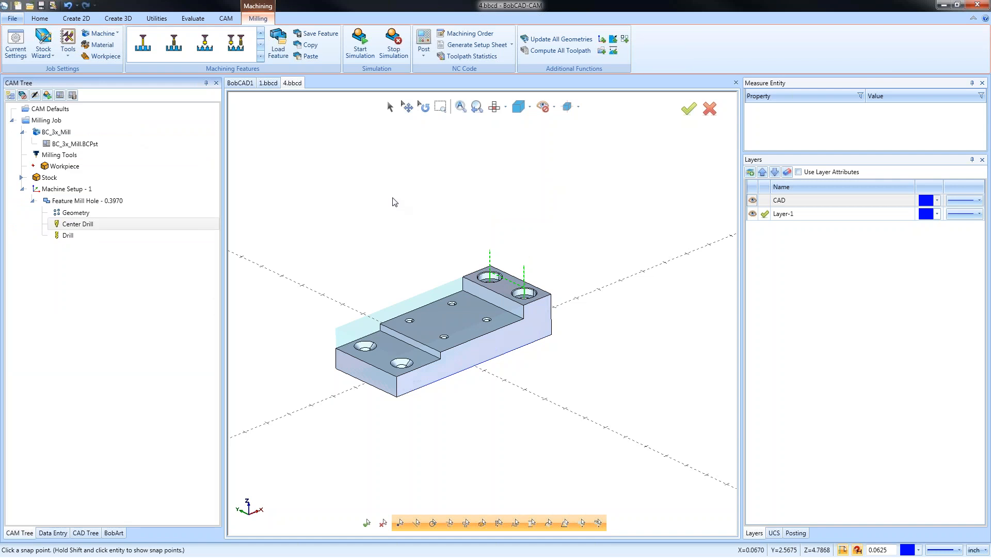
{"action": "scroll", "coordinate": [512, 353], "scroll_direction": "up", "scroll_amount": 3}
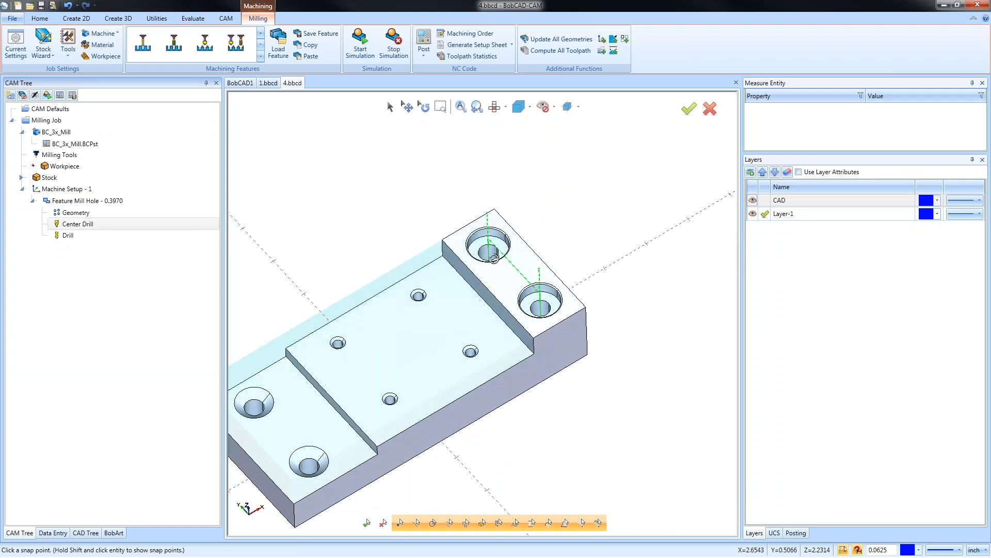
Delete the Feature Mill Hole - 0.3970 from Machine Setup - 1.
{"action": "right_click", "coordinate": [96, 200]}
{"action": "left_click", "coordinate": [143, 536]}
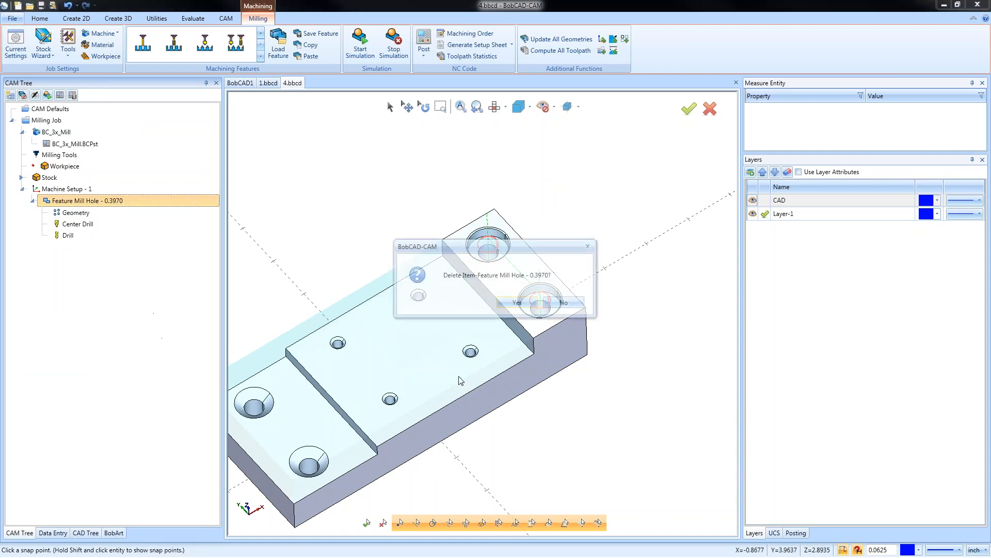
{"action": "left_click", "coordinate": [517, 303]}
Add a Mill Counterbore Hole feature to Machine Setup - 1 and select the counterbore wall face of the rear counterbored hole as its geometry.
{"action": "right_click", "coordinate": [81, 190]}
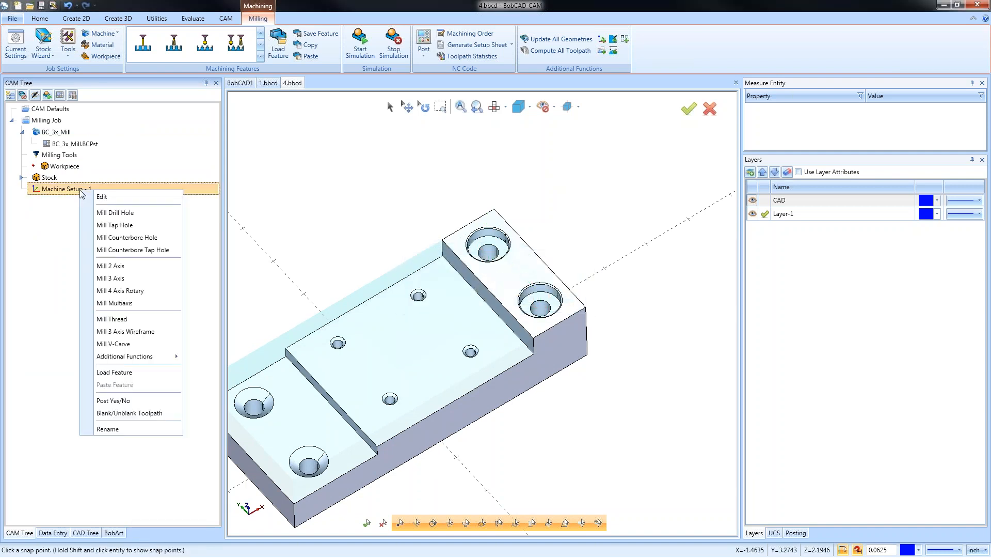
{"action": "left_click", "coordinate": [154, 238]}
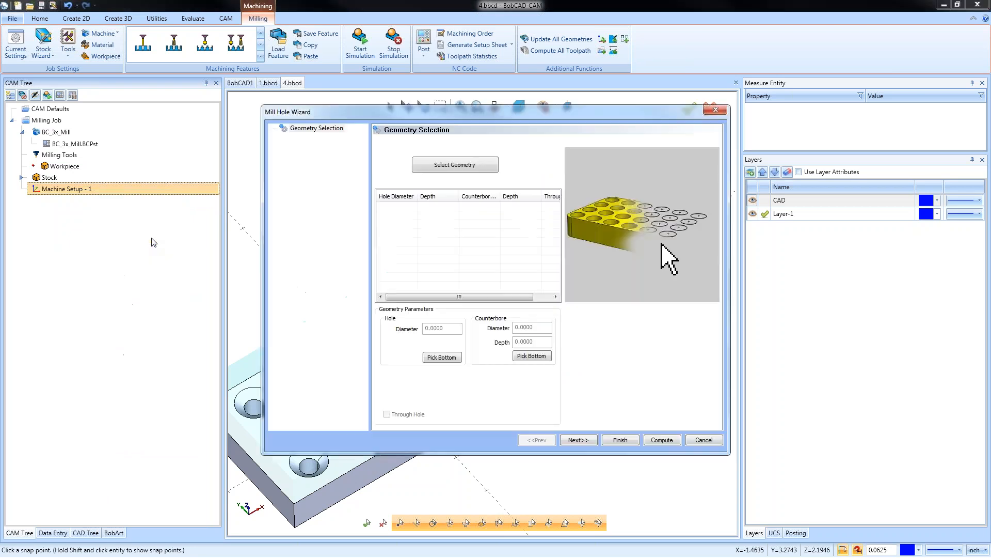
{"action": "left_click", "coordinate": [435, 166]}
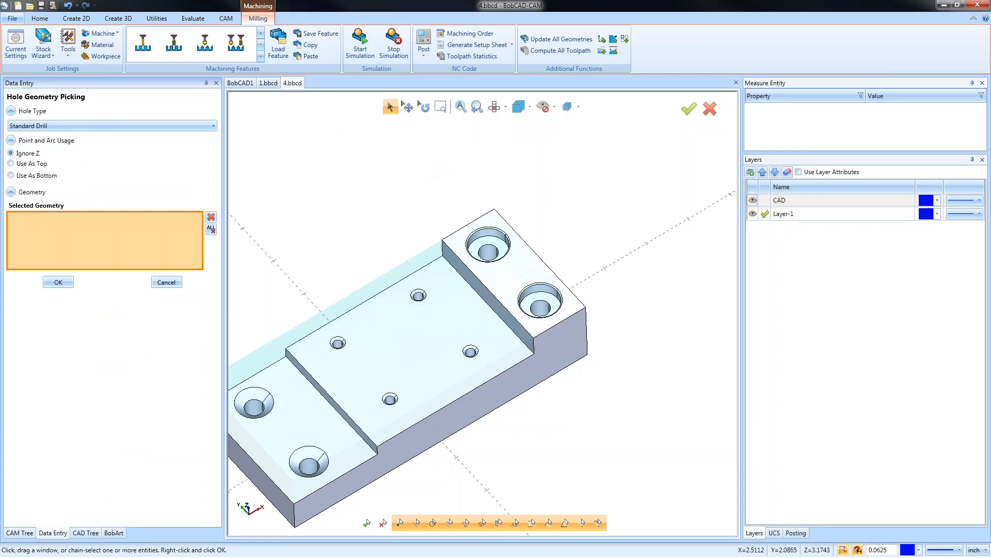
{"action": "left_click", "coordinate": [493, 238]}
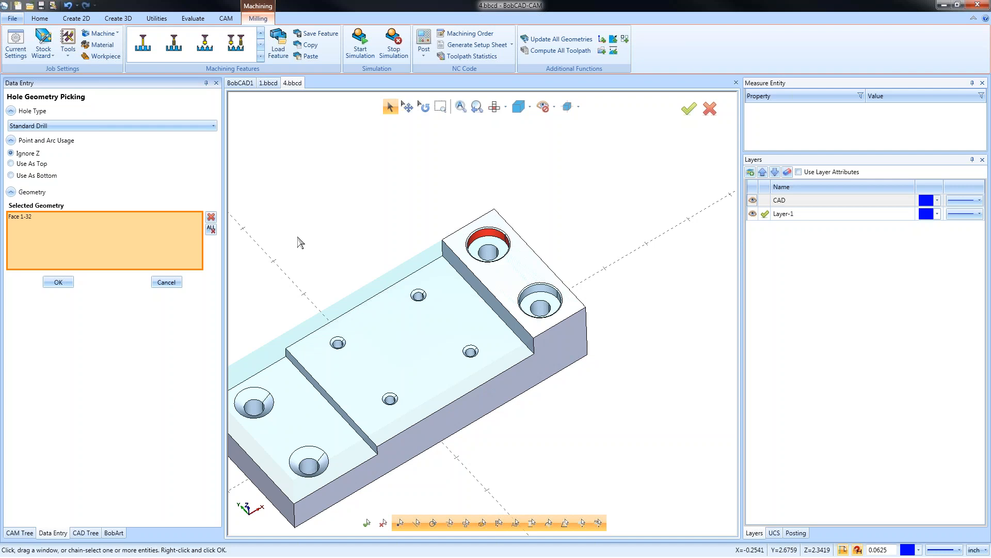
{"action": "left_click", "coordinate": [58, 283]}
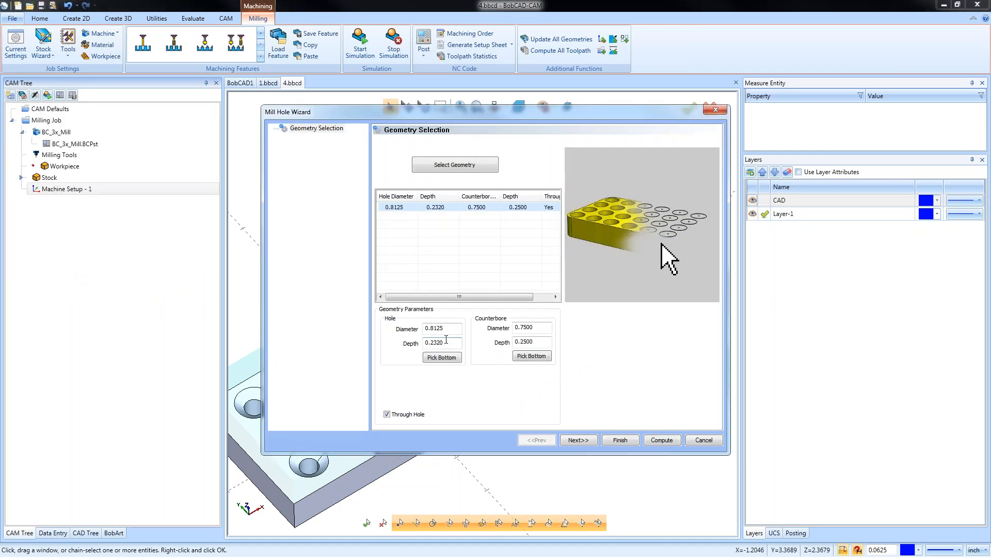
Set the counterbored hole's drill diameter to 0.375 in the geometry parameters.
{"action": "left_click_drag", "start_coordinate": [460, 331], "coordinate": [389, 331]}
{"action": "left_click", "coordinate": [540, 328]}
{"action": "left_click_drag", "start_coordinate": [456, 329], "coordinate": [387, 341]}
{"action": "type", "text": ".375"}
{"action": "key", "text": "Tab"}
{"action": "left_click", "coordinate": [538, 327]}
Define the counterbore depth from a point inside the rear counterbore and the hole depth from that hole's edge on the part's underside.
{"action": "left_click", "coordinate": [543, 358]}
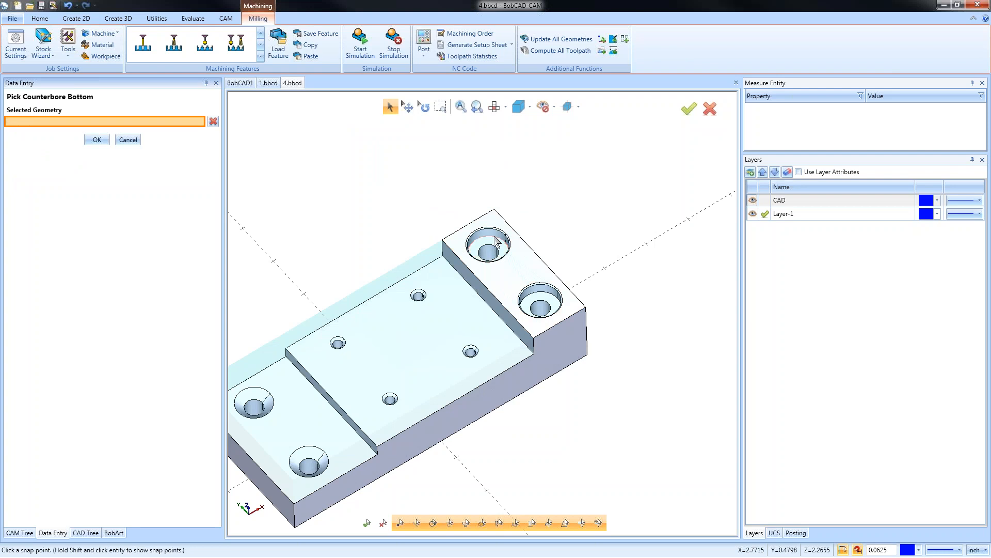
{"action": "left_click", "coordinate": [496, 239]}
{"action": "left_click", "coordinate": [95, 140]}
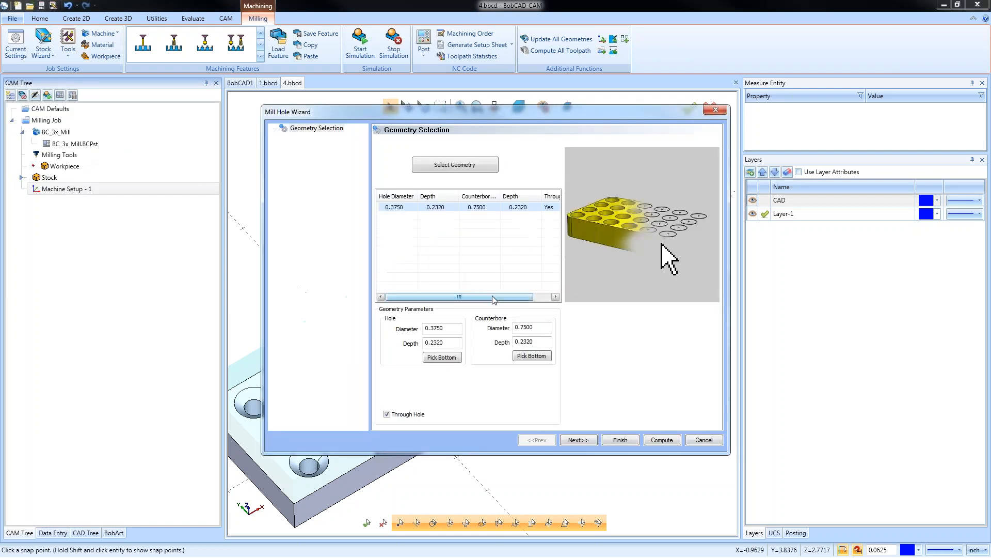
{"action": "left_click", "coordinate": [445, 358]}
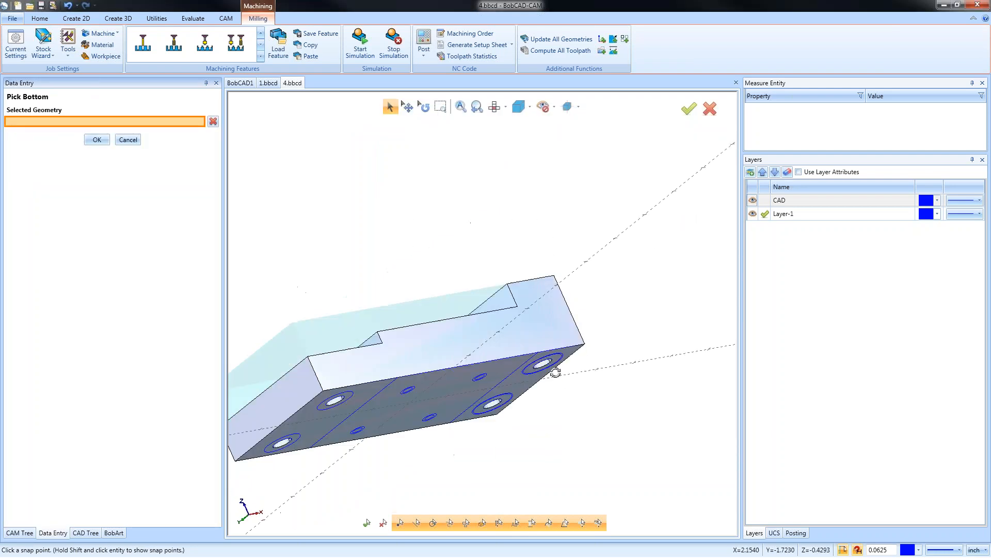
{"action": "left_click", "coordinate": [557, 369]}
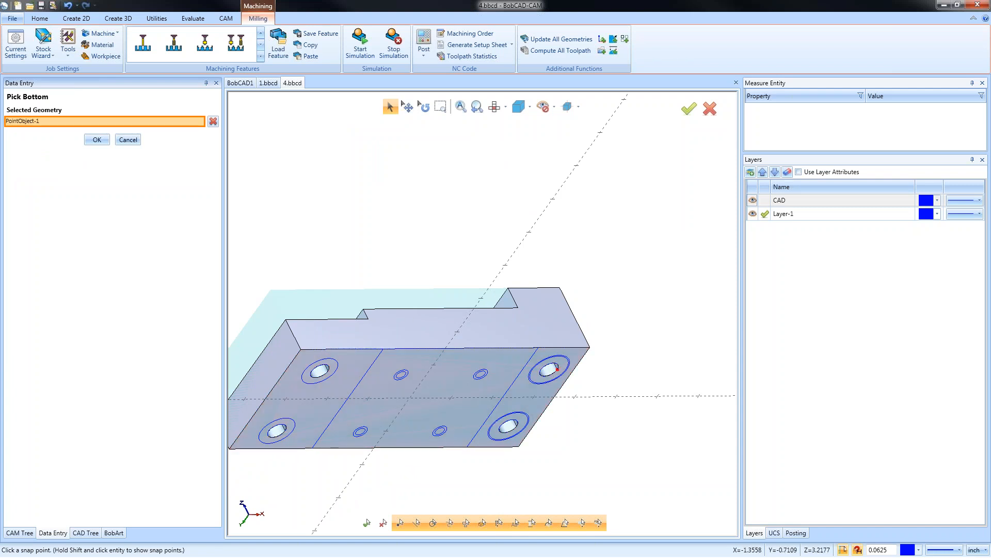
{"action": "left_click", "coordinate": [97, 141]}
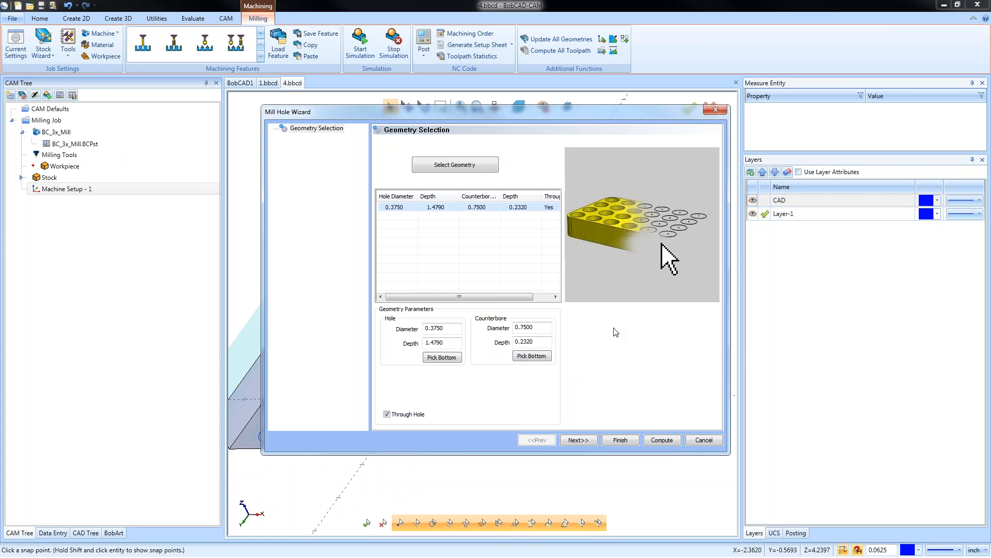
Review the tool and parameter settings of the counterbore feature's Center Drill, Drill and Counterbore Drill operations.
{"action": "left_click", "coordinate": [575, 441]}
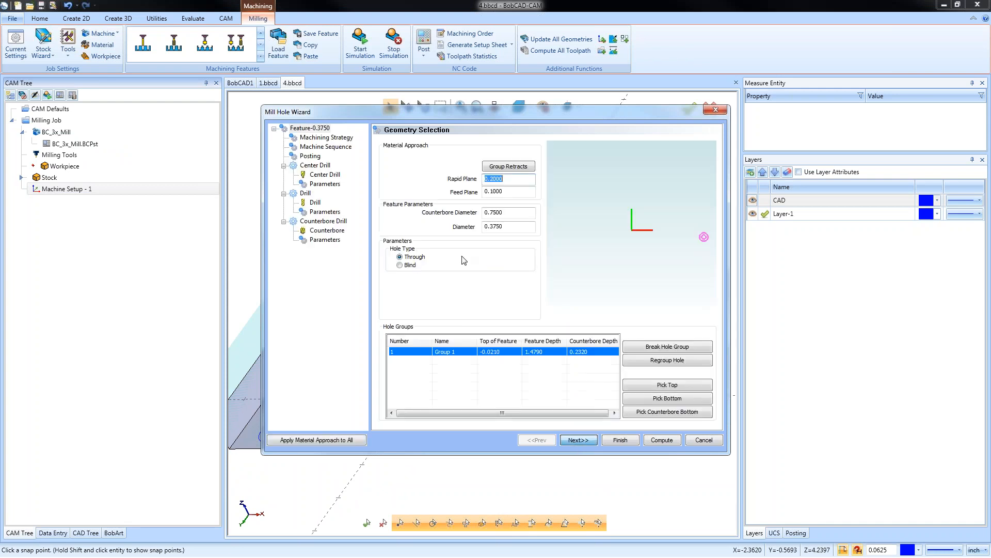
{"action": "left_click", "coordinate": [324, 174]}
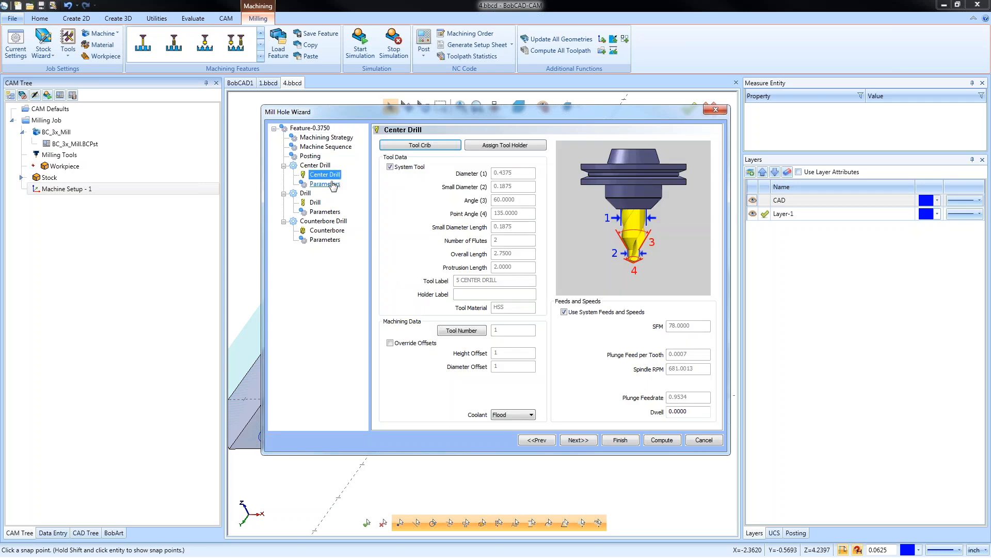
{"action": "left_click", "coordinate": [326, 184]}
{"action": "left_click", "coordinate": [316, 203]}
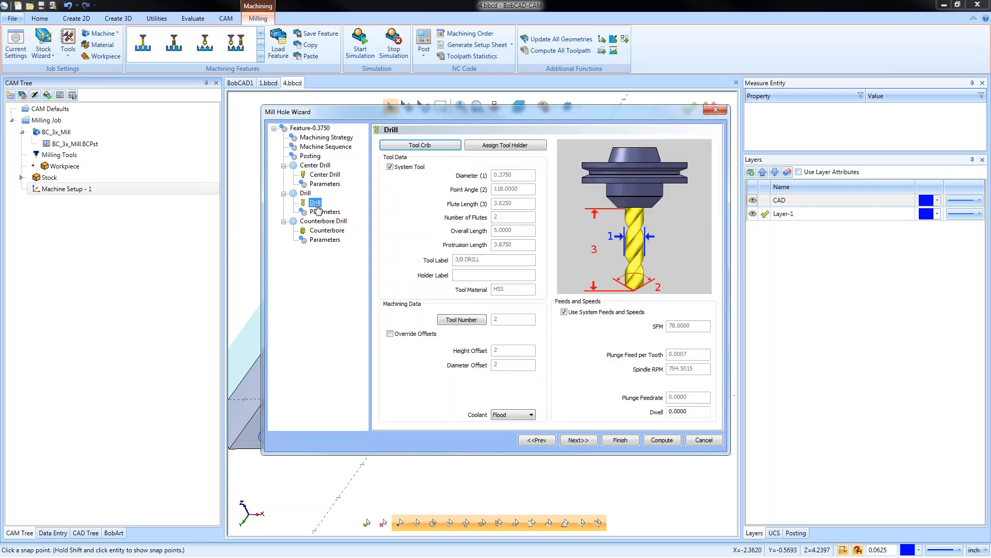
{"action": "left_click", "coordinate": [325, 212]}
{"action": "left_click", "coordinate": [327, 231]}
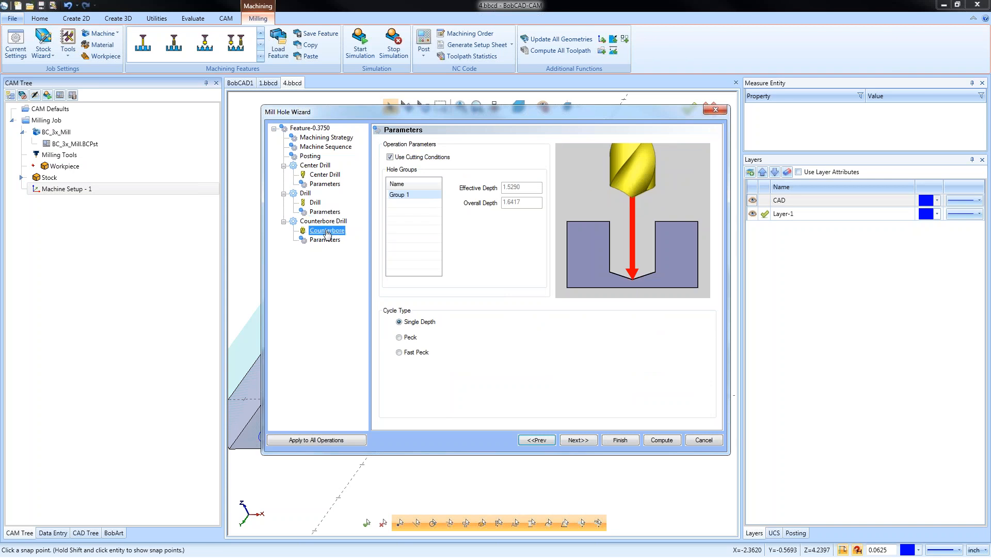
{"action": "left_click", "coordinate": [330, 240]}
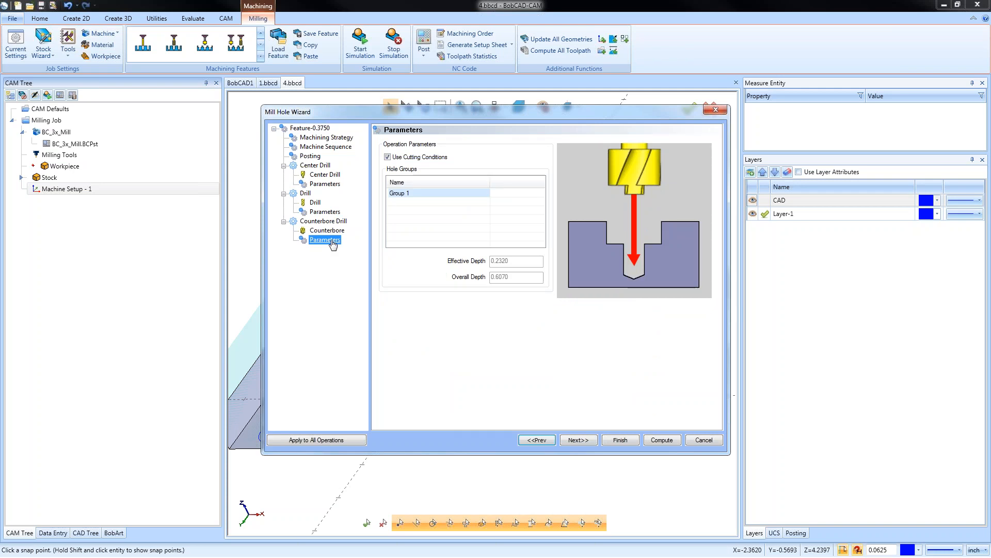
{"action": "left_click", "coordinate": [331, 231]}
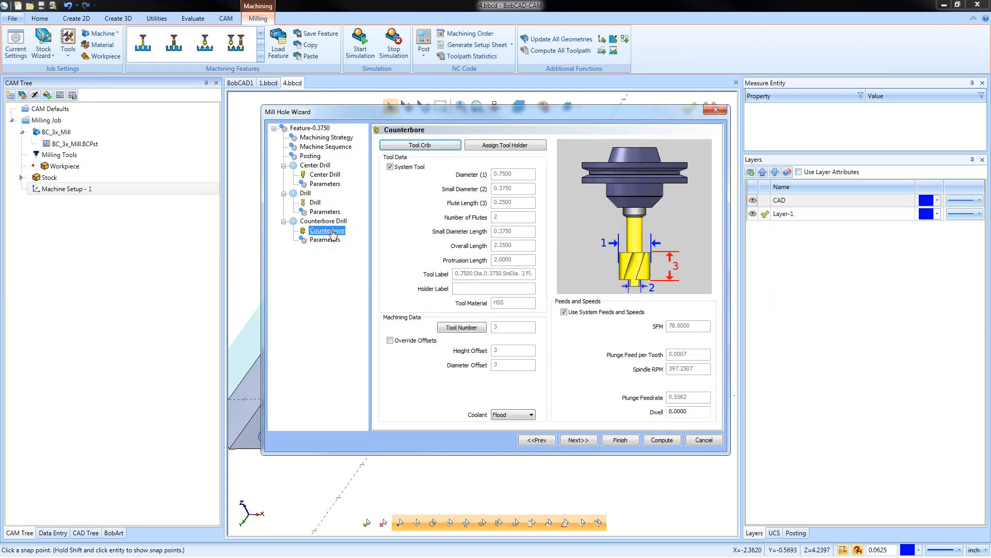
{"action": "left_click", "coordinate": [327, 240]}
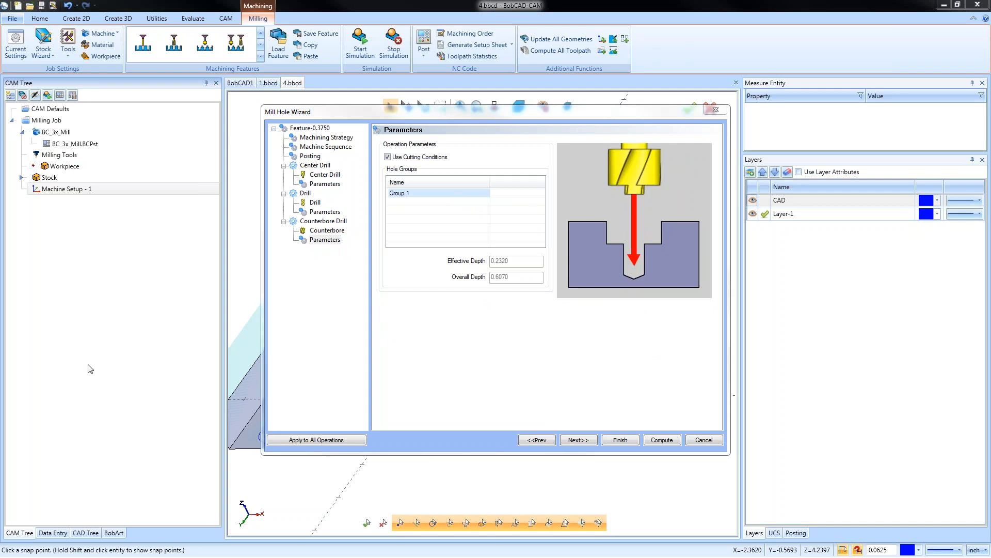
Compute the counterbore hole feature's toolpaths and inspect them on the part from above.
{"action": "left_click", "coordinate": [665, 439]}
{"action": "middle_click_drag", "start_coordinate": [579, 363], "coordinate": [516, 340]}
{"action": "middle_click_drag", "start_coordinate": [481, 313], "coordinate": [505, 358]}
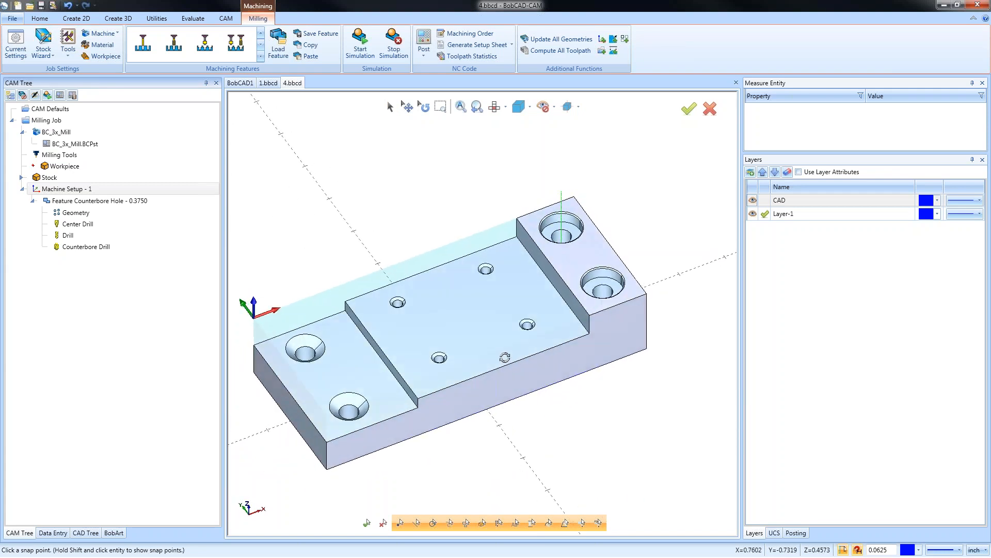
Delete the Feature Counterbore Hole - 0.3750 from Machine Setup - 1.
{"action": "left_click", "coordinate": [118, 200]}
{"action": "right_click", "coordinate": [118, 201]}
{"action": "left_click", "coordinate": [180, 535]}
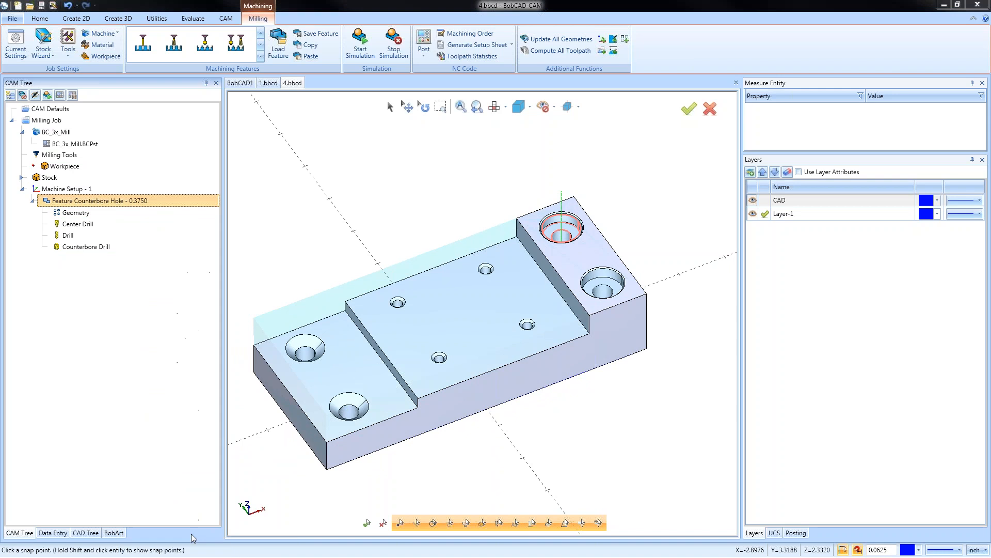
{"action": "left_click", "coordinate": [514, 305]}
{"action": "left_click", "coordinate": [519, 306]}
Add a Mill Tap Hole feature to Machine Setup - 1, hide the CAD layer and select the circles of the four small middle holes.
{"action": "left_click", "coordinate": [80, 189]}
{"action": "right_click", "coordinate": [81, 190]}
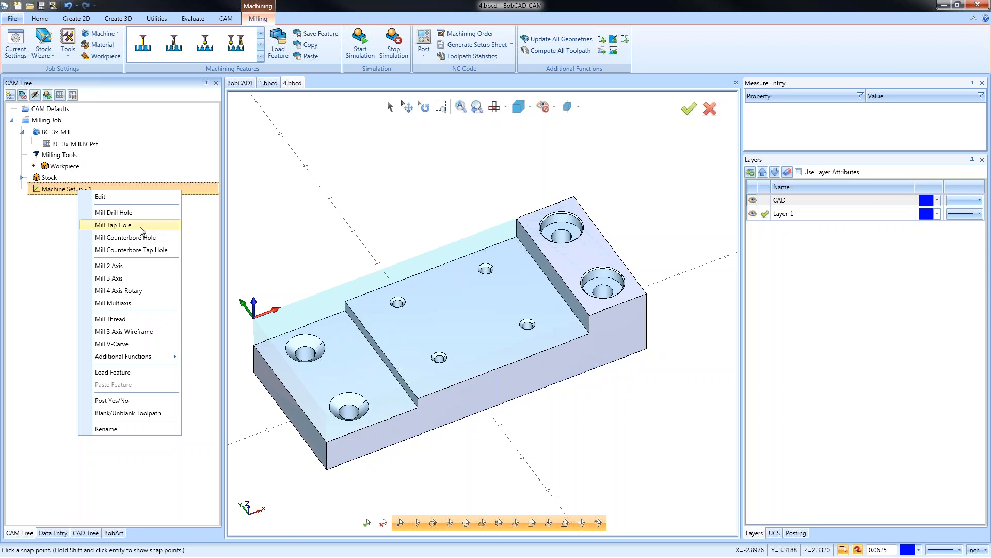
{"action": "left_click", "coordinate": [142, 226]}
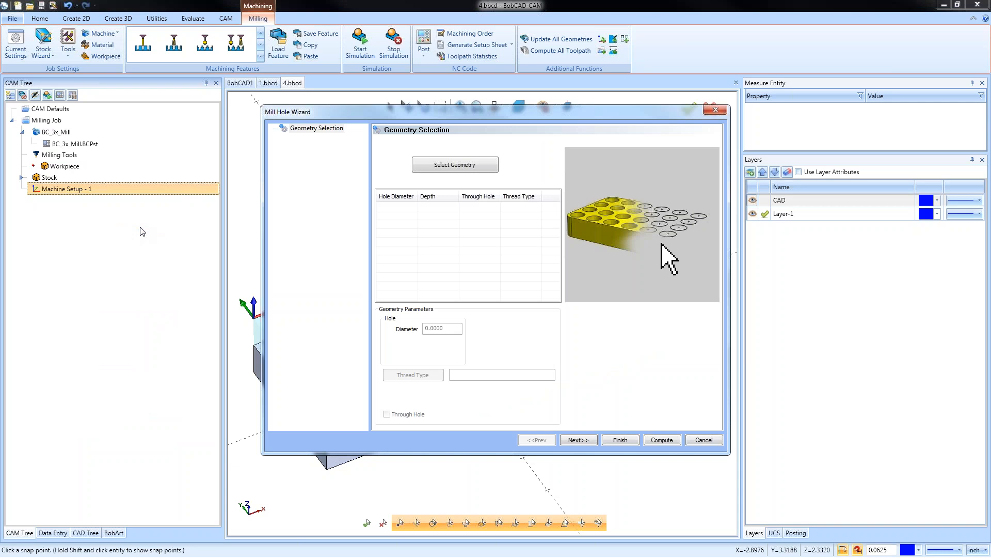
{"action": "left_click", "coordinate": [455, 165]}
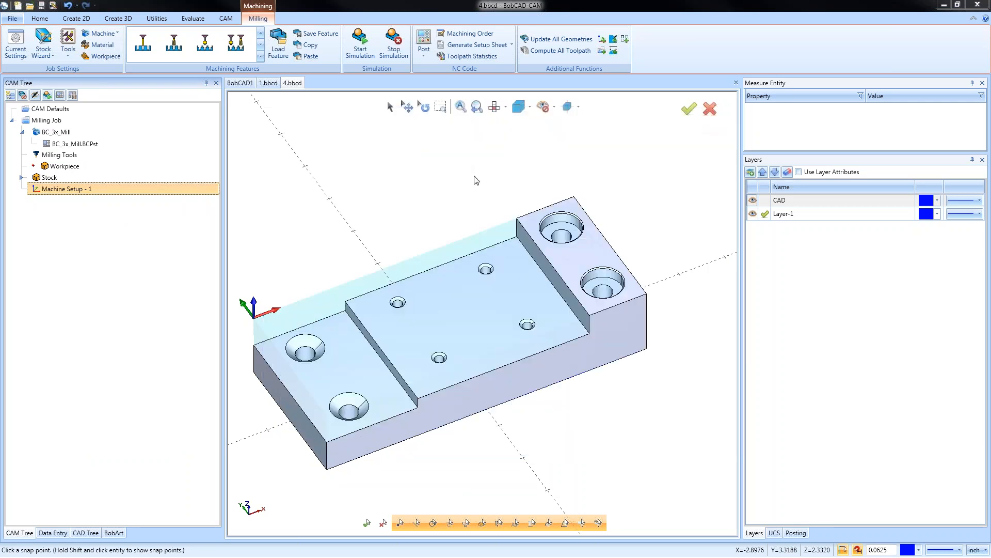
{"action": "left_click", "coordinate": [752, 200]}
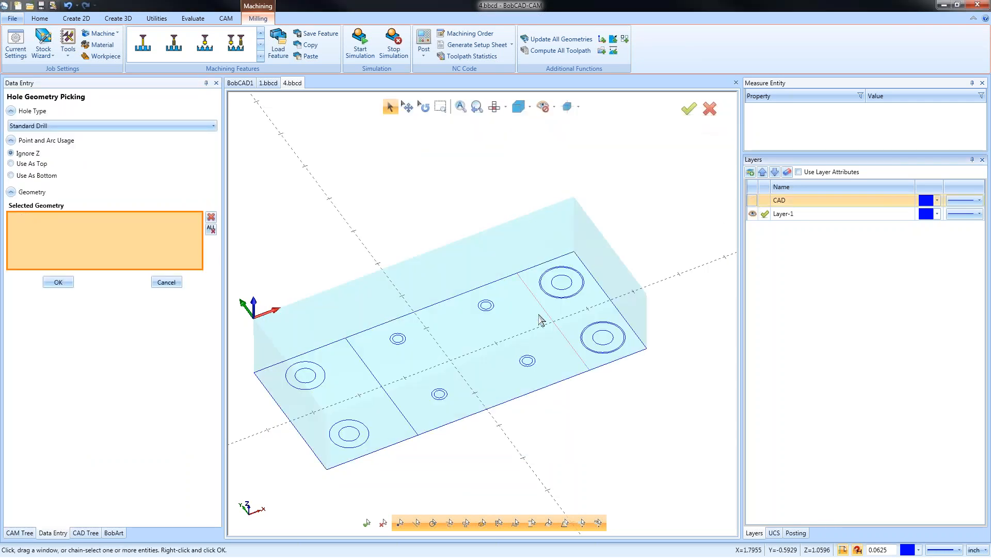
{"action": "left_click", "coordinate": [487, 310]}
{"action": "left_click", "coordinate": [400, 340]}
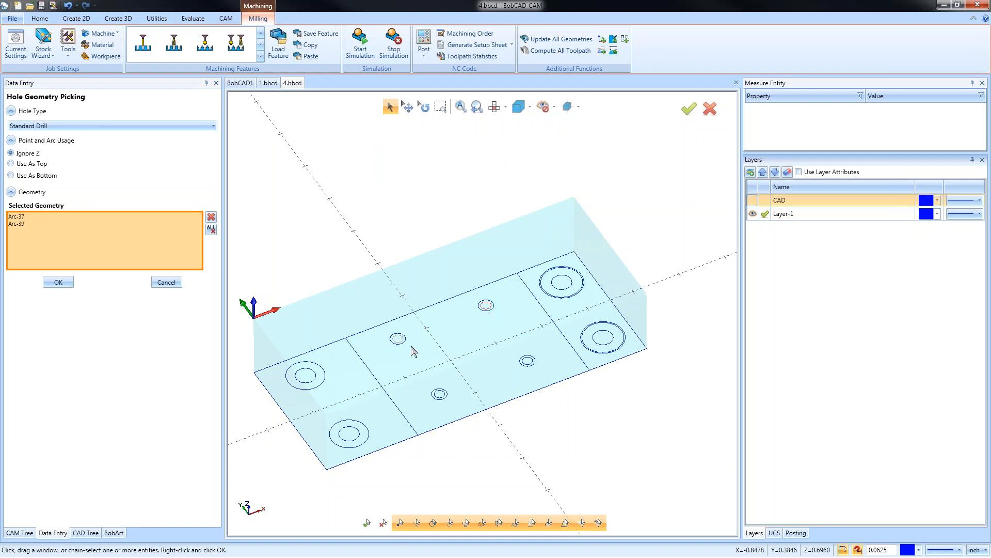
{"action": "left_click", "coordinate": [442, 396]}
{"action": "left_click", "coordinate": [527, 361]}
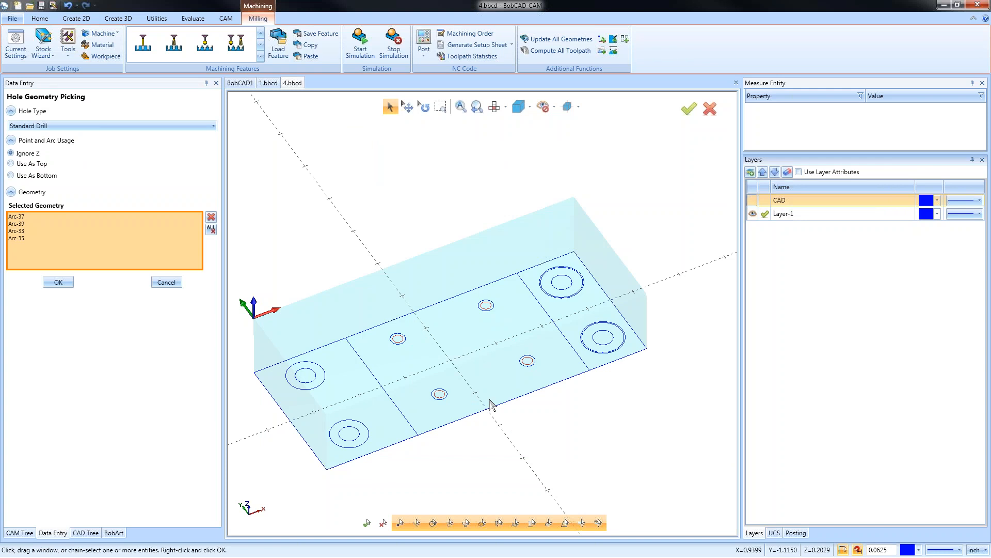
{"action": "left_click", "coordinate": [59, 282]}
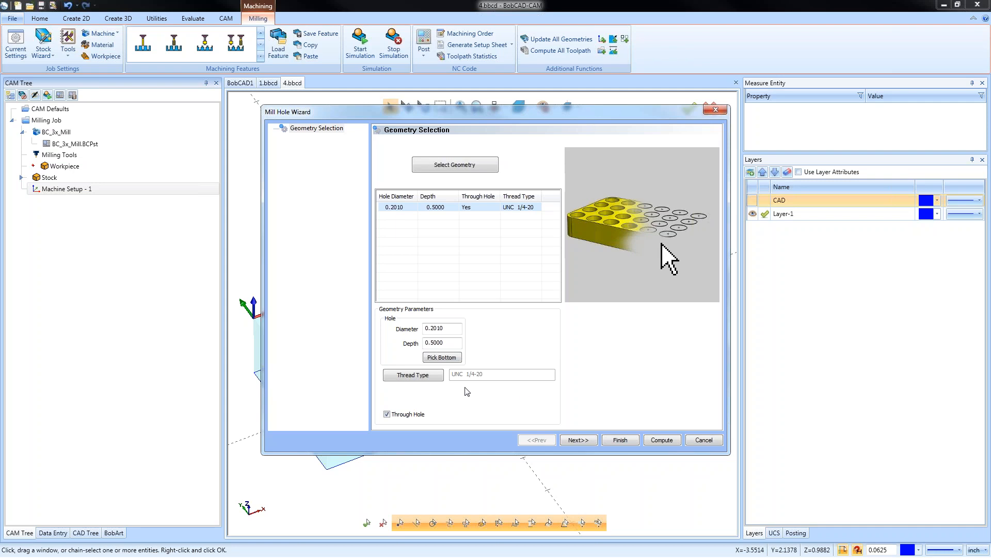
Set the tapped holes' thread type to UNC and the thread size to UNC 1/4-20.
{"action": "left_click", "coordinate": [427, 379]}
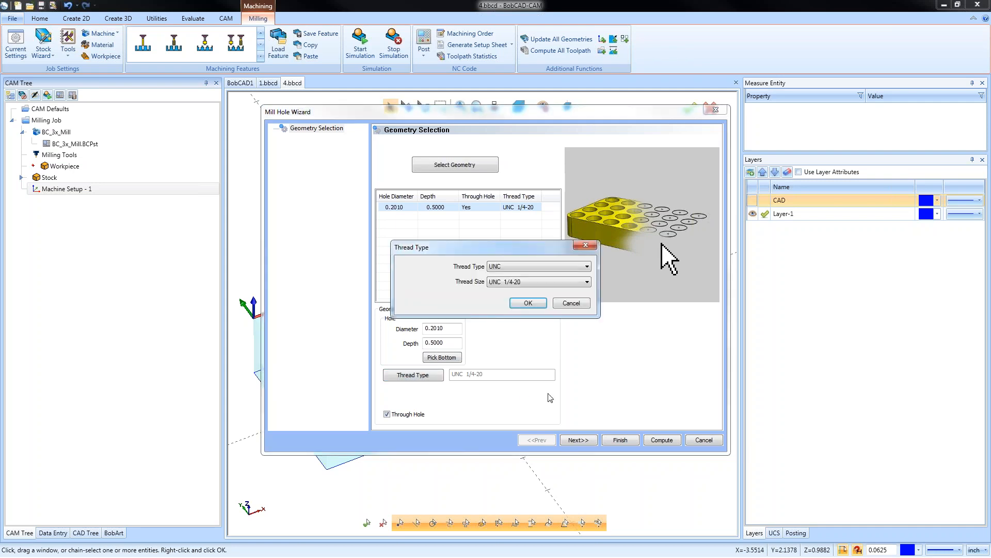
{"action": "left_click", "coordinate": [538, 266]}
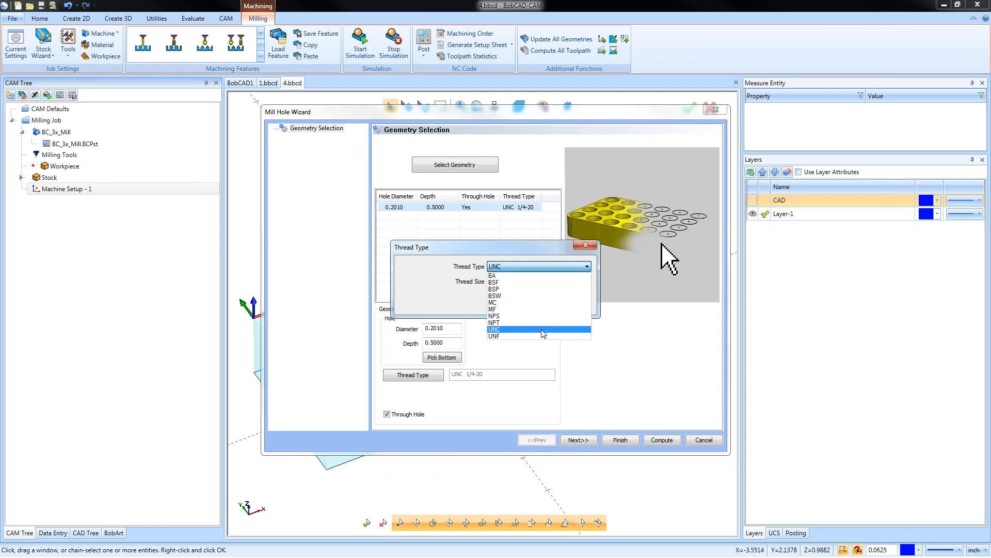
{"action": "left_click", "coordinate": [542, 330]}
{"action": "left_click", "coordinate": [539, 283]}
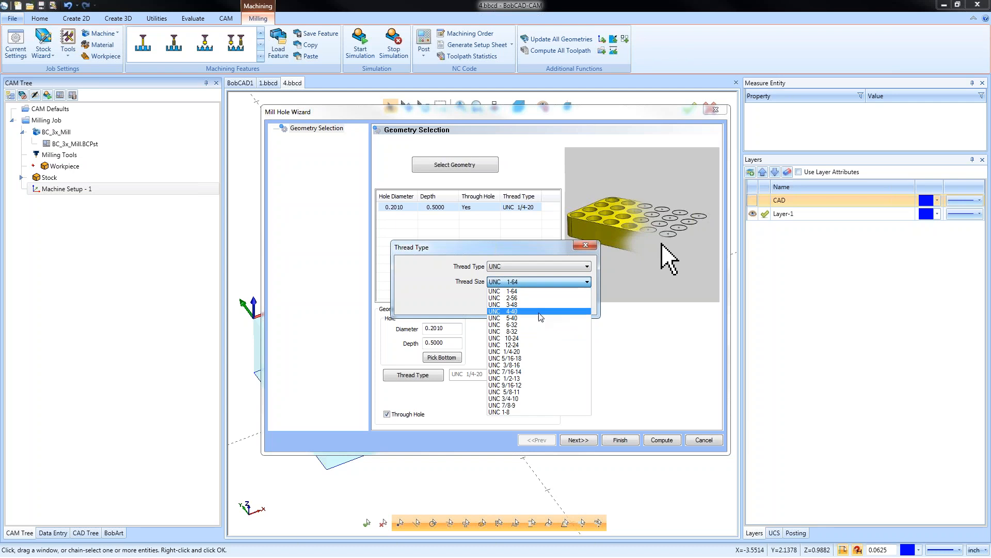
{"action": "left_click", "coordinate": [542, 352]}
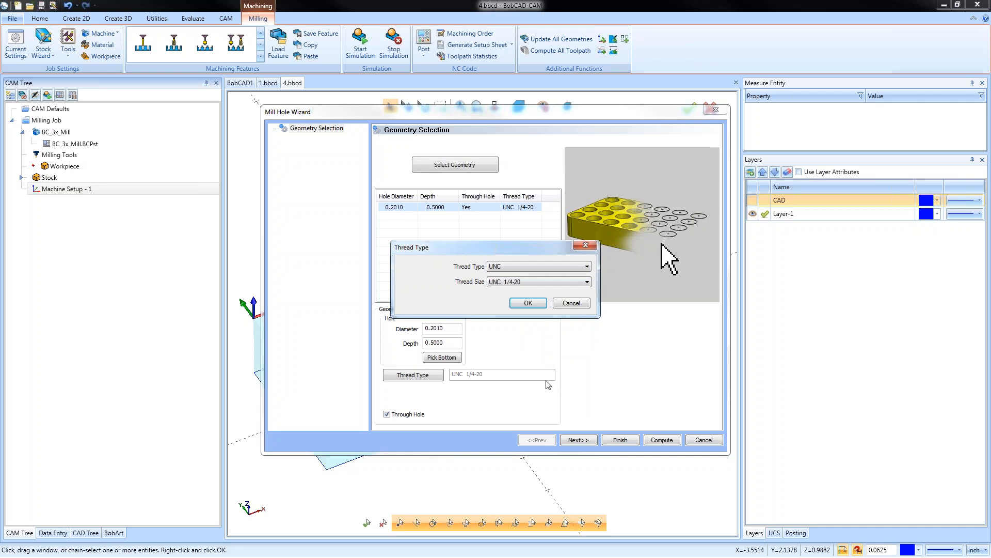
{"action": "left_click", "coordinate": [529, 303]}
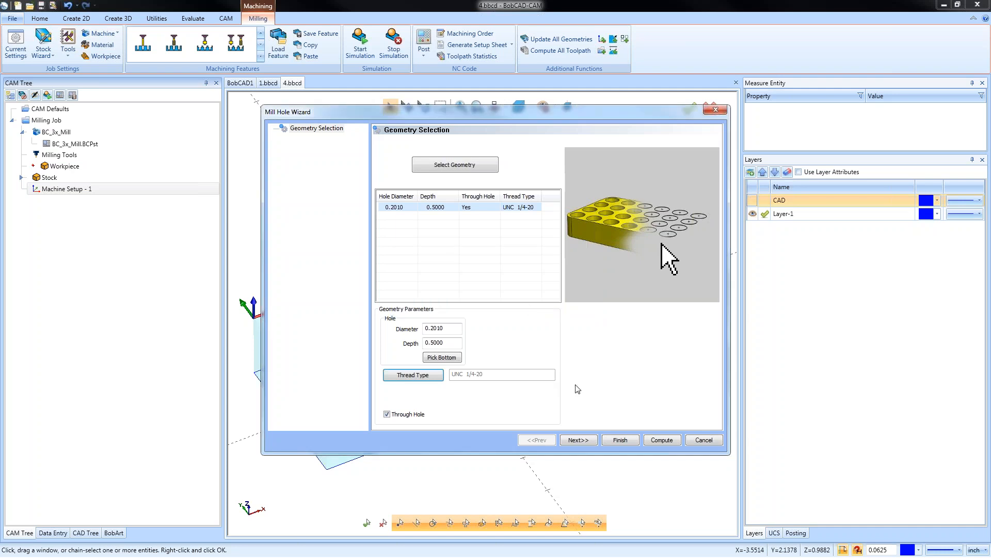
Show the CAD layer again and define the top of tap hole Group 1 by picking the part's recessed middle face.
{"action": "left_click", "coordinate": [582, 440]}
{"action": "left_click", "coordinate": [514, 350]}
{"action": "left_click", "coordinate": [667, 398]}
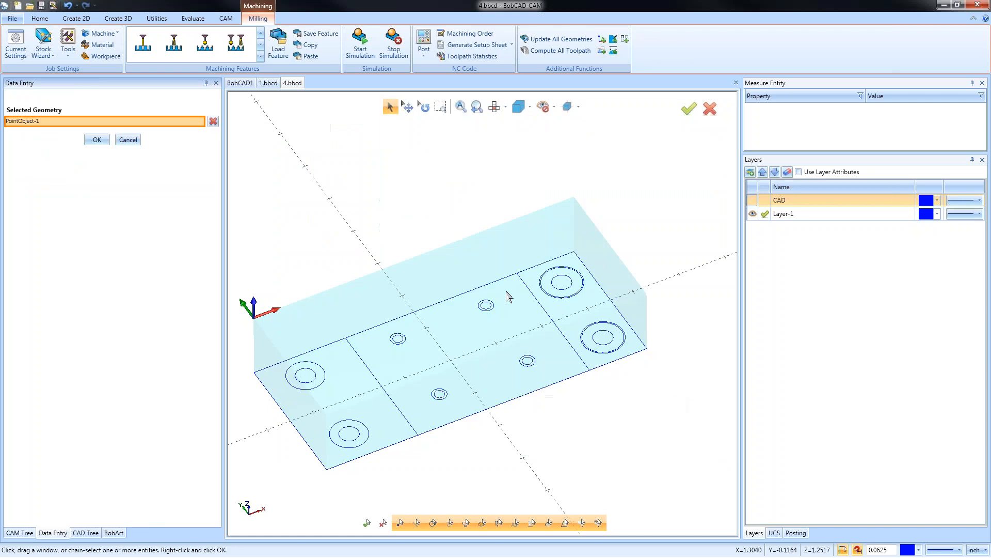
{"action": "left_click", "coordinate": [753, 202]}
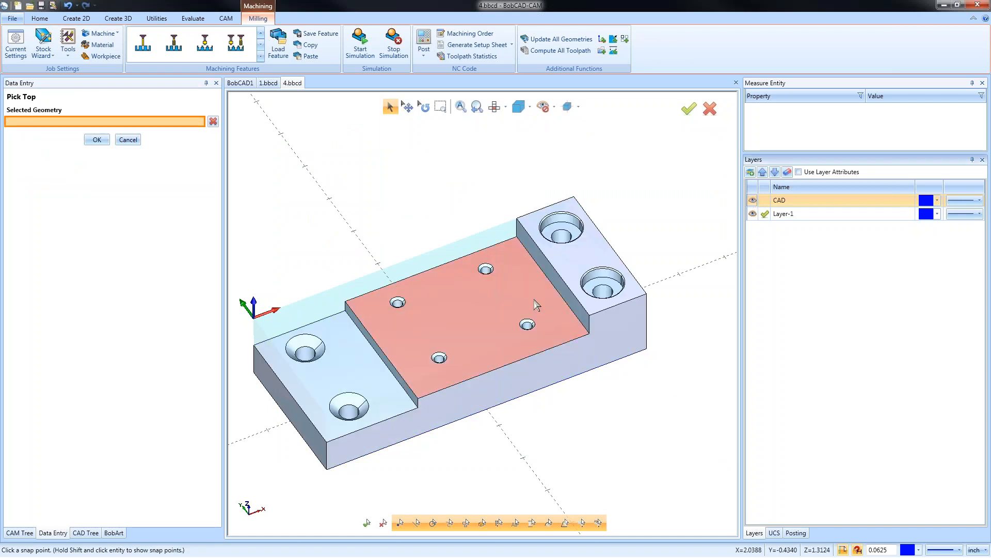
{"action": "left_click", "coordinate": [510, 366]}
{"action": "left_click", "coordinate": [97, 140]}
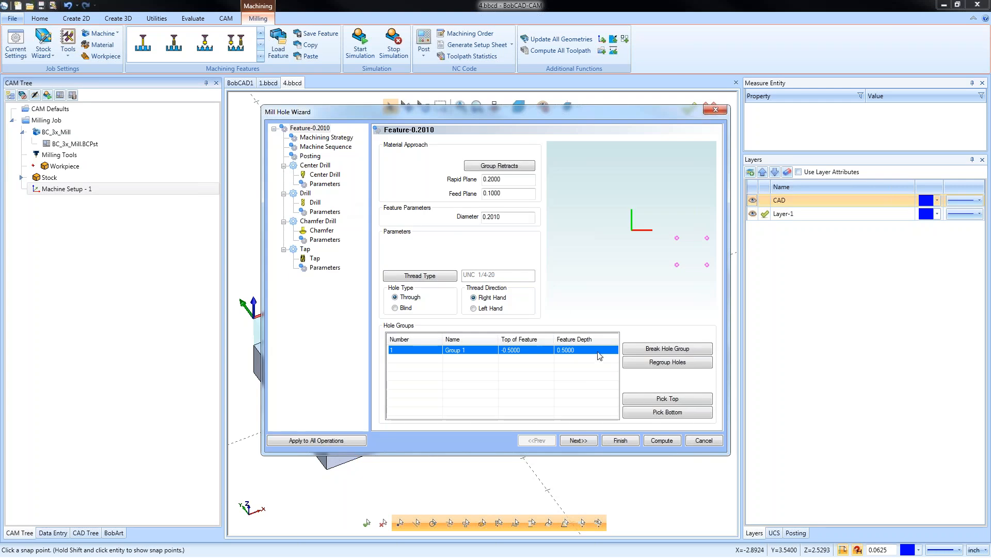
Define the bottom of tap hole Group 1 by picking a point on the part's underside.
{"action": "left_click", "coordinate": [578, 351]}
{"action": "left_click", "coordinate": [668, 412]}
{"action": "middle_click_drag", "start_coordinate": [570, 424], "coordinate": [537, 331]}
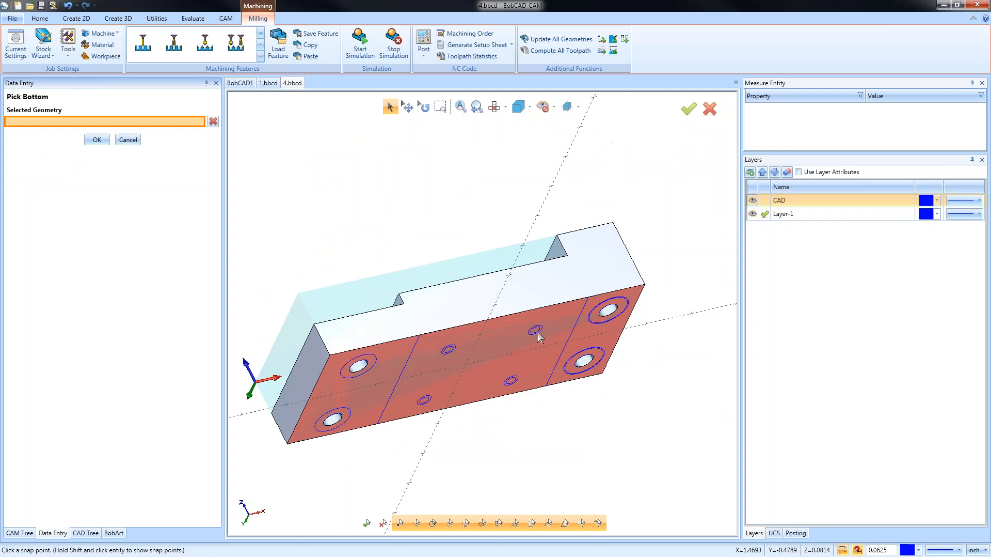
{"action": "left_click", "coordinate": [536, 309]}
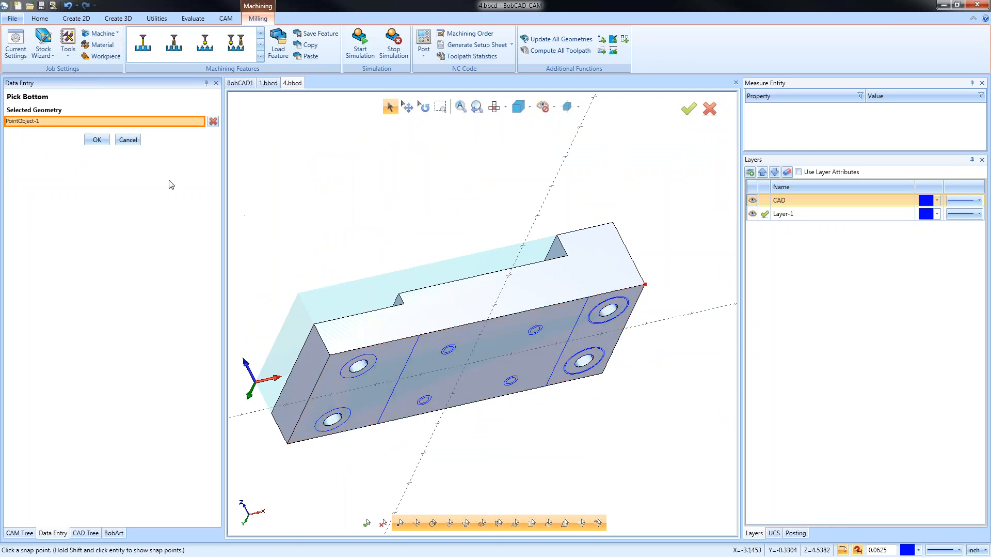
{"action": "left_click", "coordinate": [97, 140]}
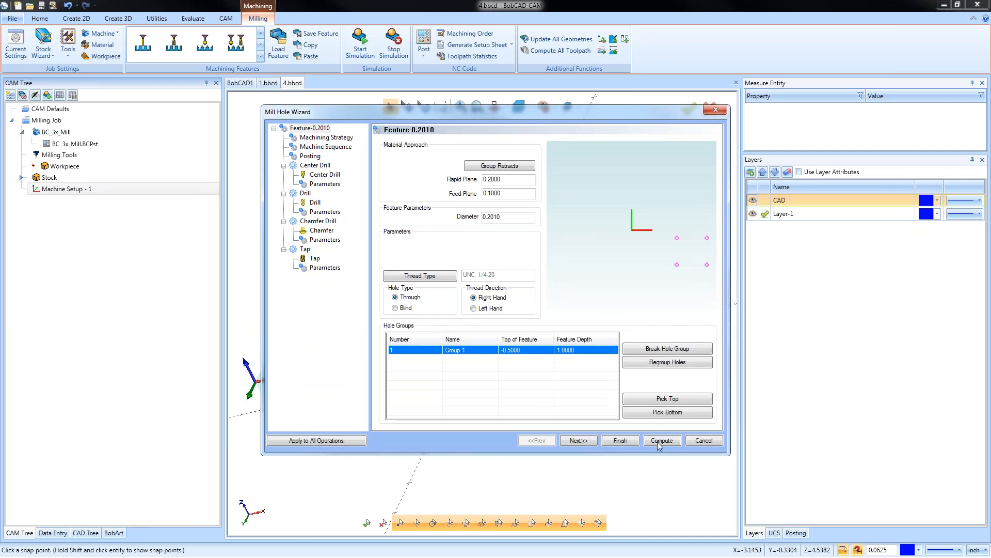
Check the operations in the tap hole's machining strategy and its machine sequence, and compute the feature's toolpath.
{"action": "left_click", "coordinate": [337, 139]}
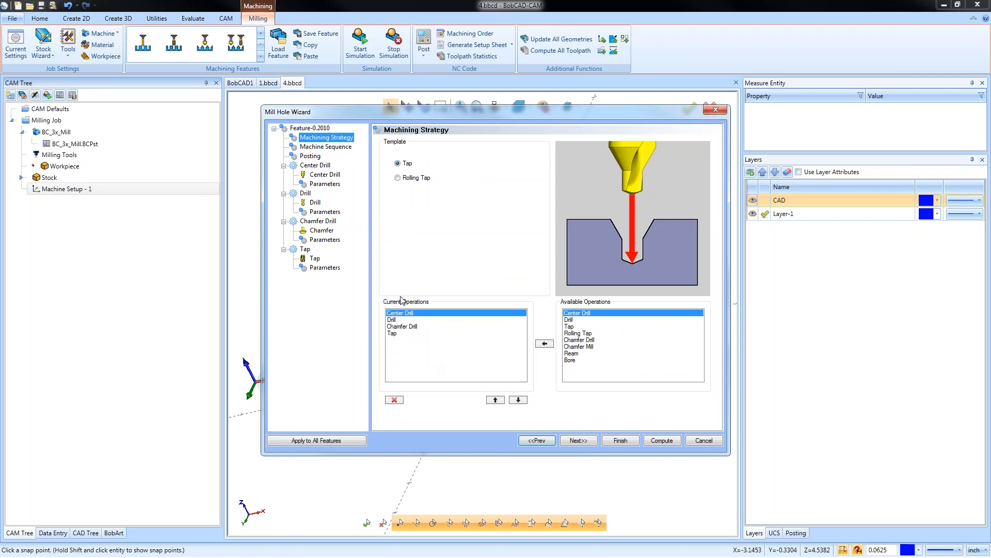
{"action": "left_click", "coordinate": [404, 326]}
{"action": "left_click", "coordinate": [406, 334]}
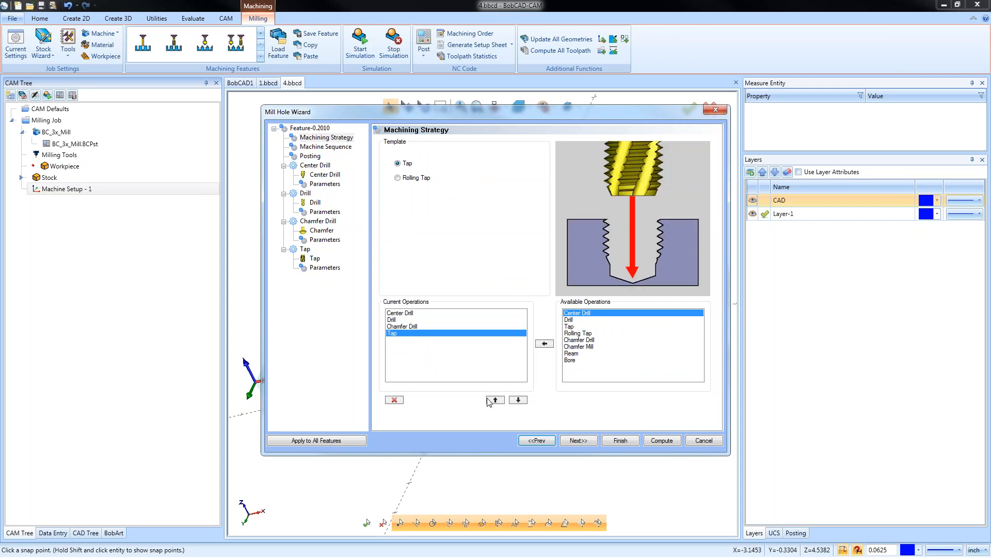
{"action": "left_click", "coordinate": [578, 440]}
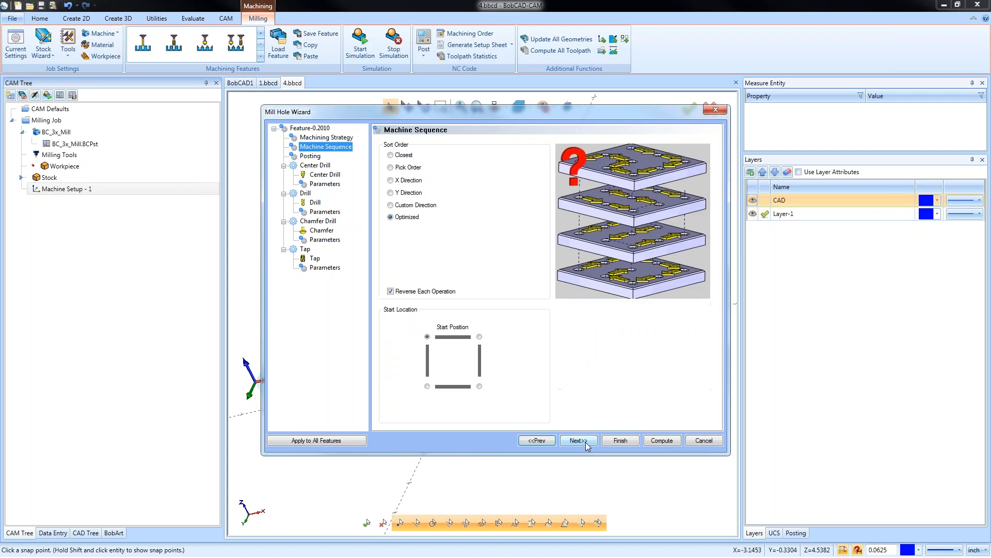
{"action": "left_click", "coordinate": [664, 440]}
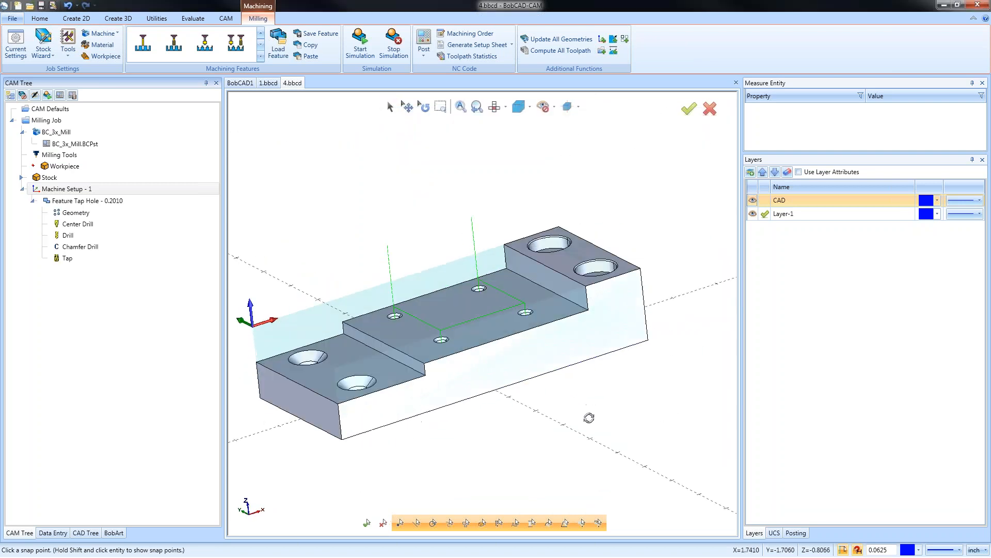
Backplot the tap hole feature's Center Drill operation, stepping through its moves, and close the backplot.
{"action": "right_click", "coordinate": [79, 226]}
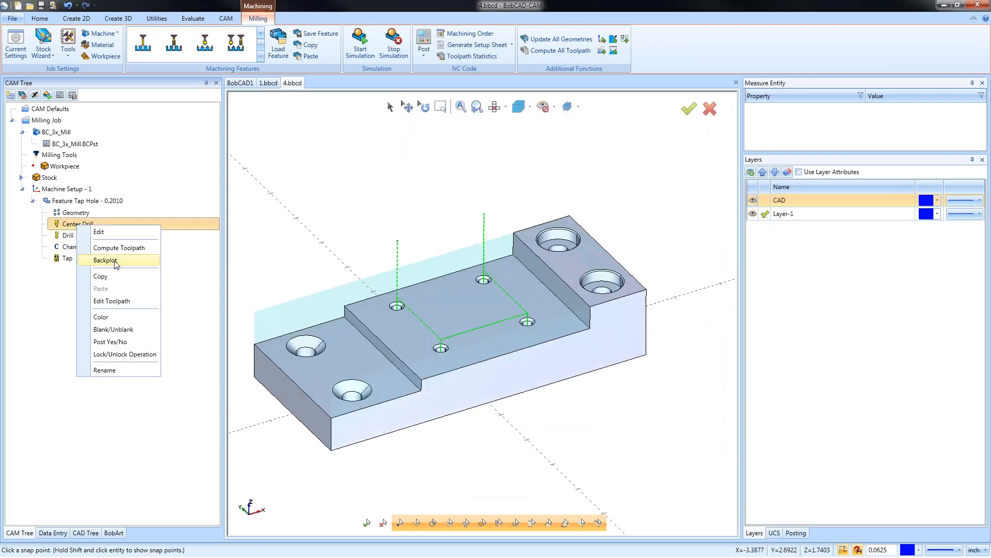
{"action": "left_click", "coordinate": [105, 260]}
{"action": "left_click", "coordinate": [132, 124]}
{"action": "left_click", "coordinate": [136, 124]}
{"action": "left_click", "coordinate": [136, 124]}
{"action": "left_click", "coordinate": [136, 124]}
{"action": "left_click", "coordinate": [137, 124]}
{"action": "left_click", "coordinate": [136, 124]}
{"action": "left_click", "coordinate": [137, 124]}
{"action": "left_click", "coordinate": [136, 124]}
{"action": "left_click", "coordinate": [136, 124]}
{"action": "left_click", "coordinate": [136, 124]}
{"action": "left_click", "coordinate": [136, 124]}
{"action": "left_click", "coordinate": [109, 111]}
Backplot the tap hole feature's Drill operation for a few moves and close the backplot.
{"action": "right_click", "coordinate": [79, 237]}
{"action": "left_click", "coordinate": [103, 269]}
{"action": "left_click", "coordinate": [132, 124]}
{"action": "left_click", "coordinate": [132, 124]}
{"action": "left_click", "coordinate": [111, 110]}
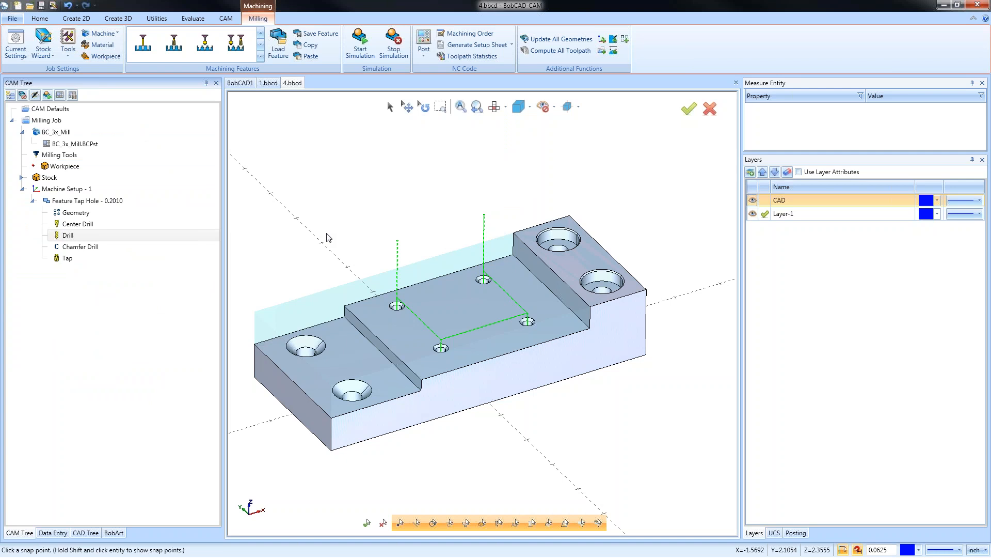
Look up the UNC 1/4-20 thread's definition and hole sizes in the Thread Library, then close it without changes.
{"action": "left_click", "coordinate": [229, 19]}
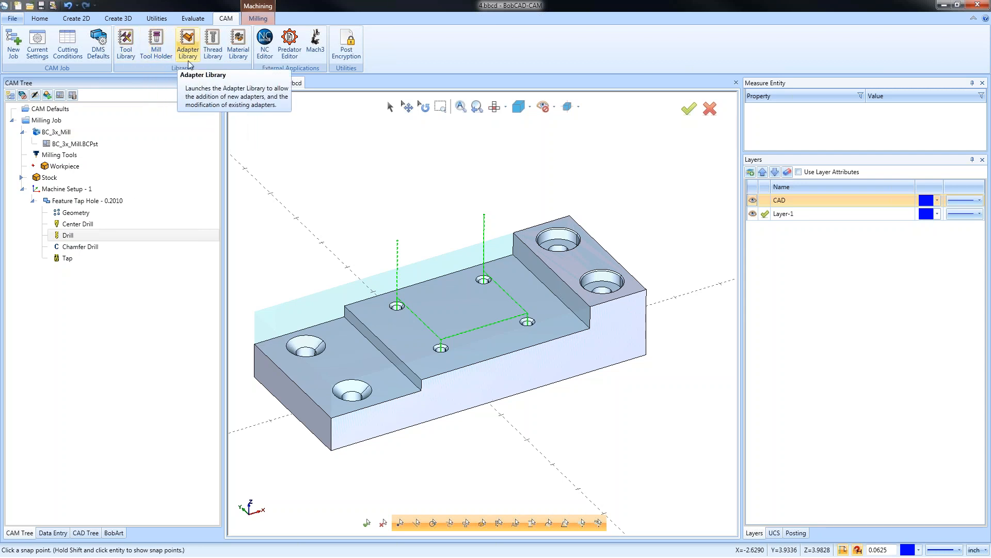
{"action": "left_click", "coordinate": [214, 55]}
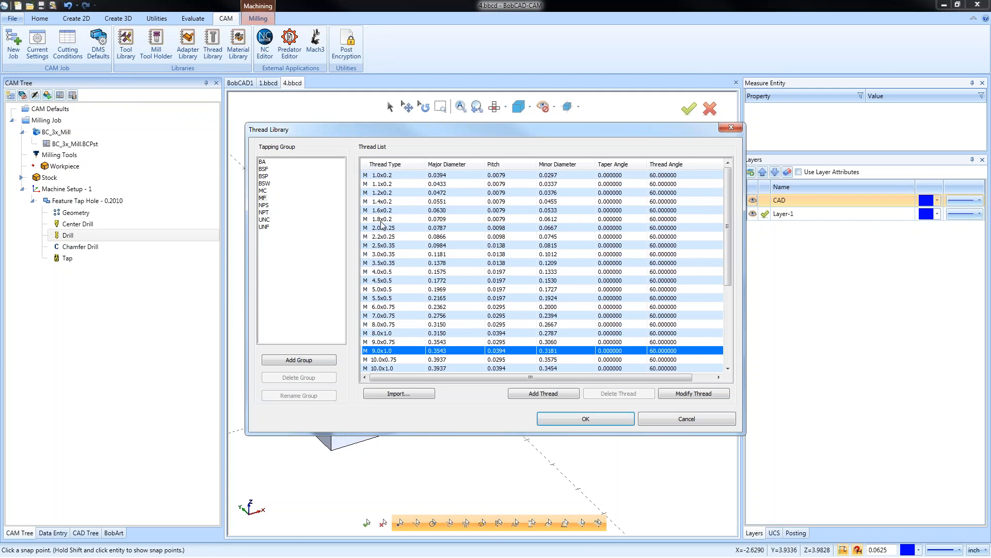
{"action": "left_click", "coordinate": [264, 227]}
{"action": "left_click", "coordinate": [265, 220]}
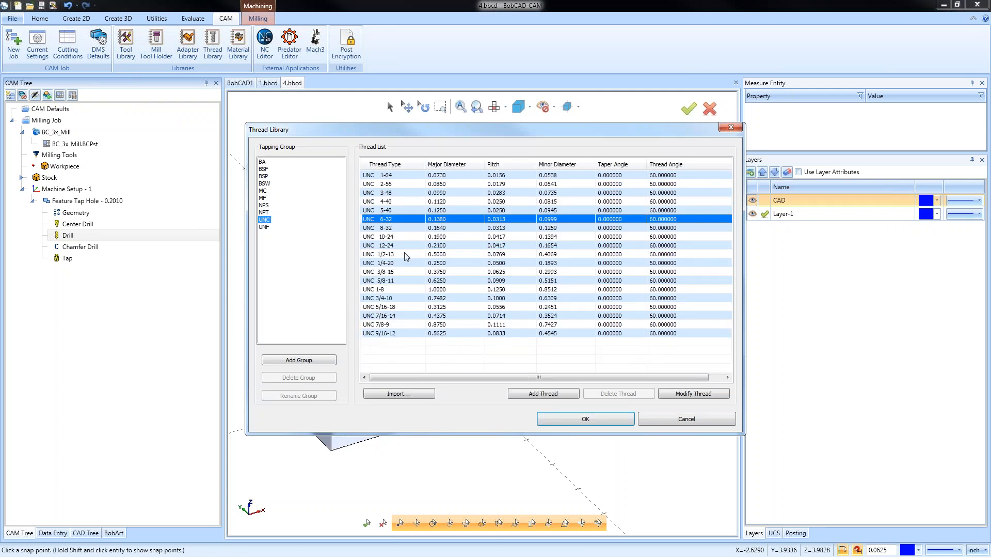
{"action": "left_click", "coordinate": [393, 264]}
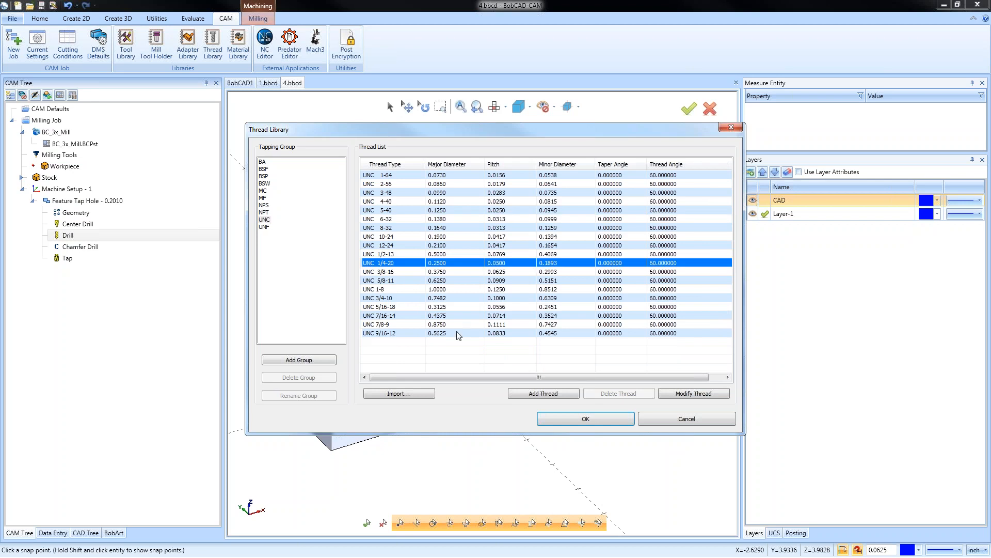
{"action": "left_click", "coordinate": [685, 395]}
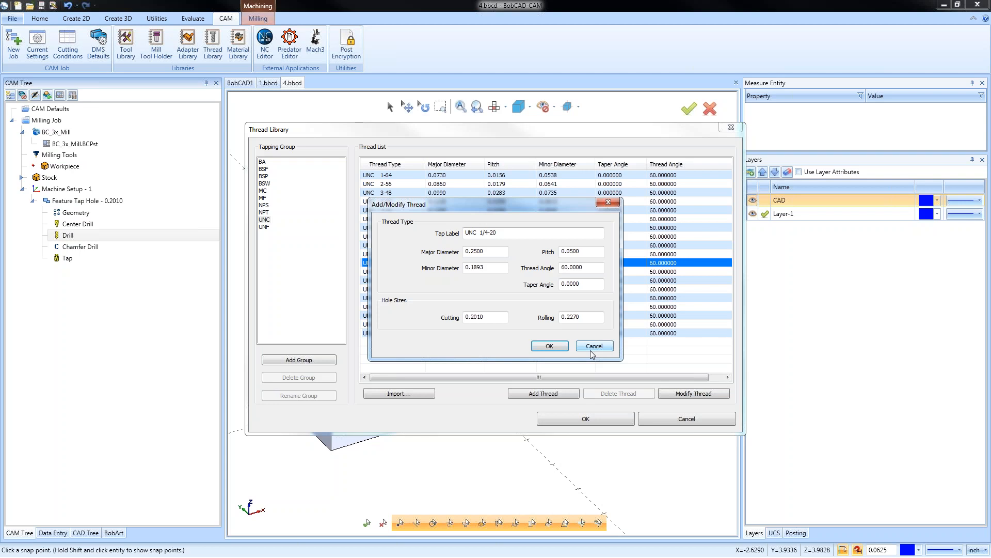
{"action": "left_click", "coordinate": [591, 351]}
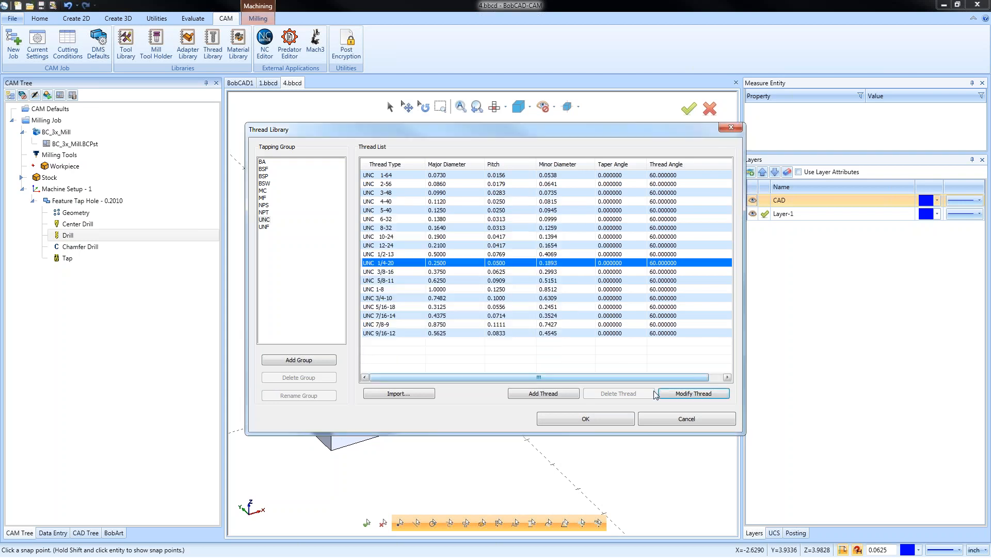
{"action": "left_click", "coordinate": [678, 417]}
Examine the two countersunk holes on the part's lower end step.
{"action": "scroll", "coordinate": [556, 338], "scroll_direction": "down", "scroll_amount": 2}
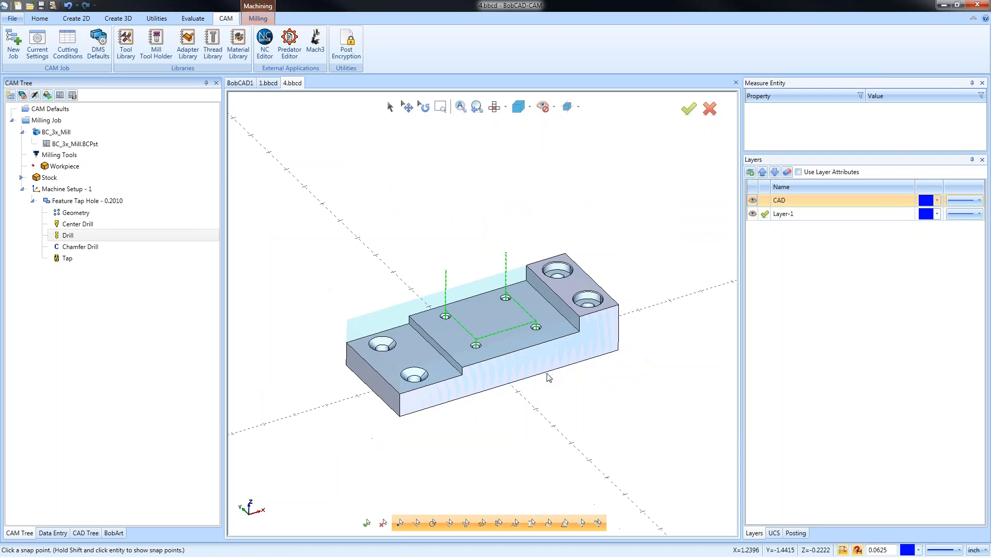
{"action": "middle_click_drag", "start_coordinate": [553, 380], "coordinate": [557, 362]}
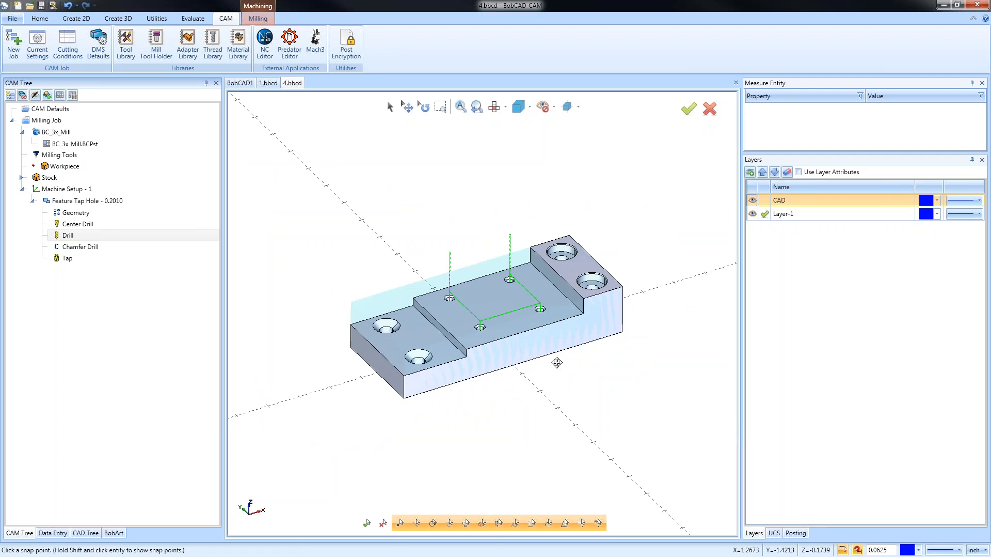
{"action": "right_click", "coordinate": [86, 191]}
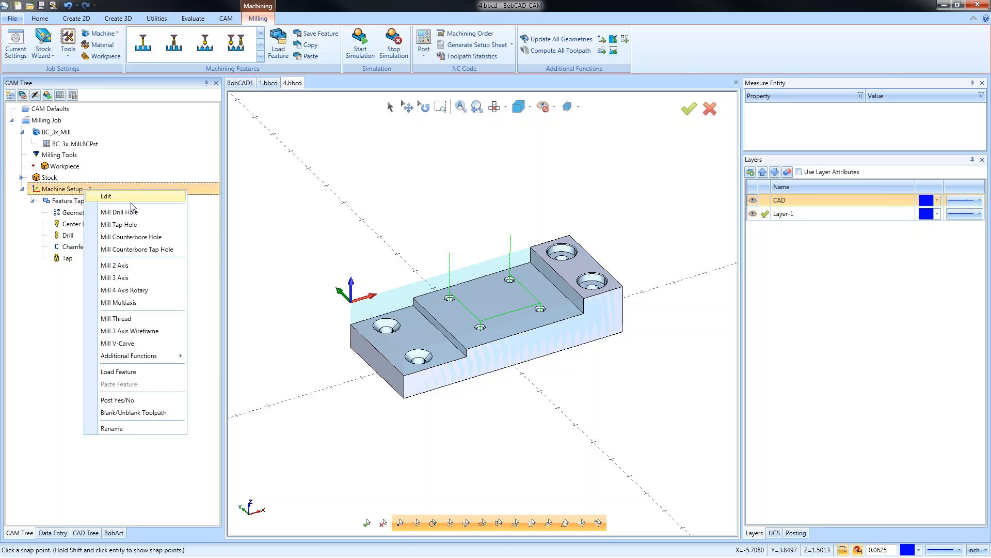
{"action": "left_click", "coordinate": [342, 254]}
{"action": "middle_click_drag", "start_coordinate": [387, 310], "coordinate": [387, 339]}
{"action": "scroll", "coordinate": [400, 351], "scroll_direction": "up", "scroll_amount": 2}
{"action": "scroll", "coordinate": [436, 361], "scroll_direction": "up", "scroll_amount": 2}
{"action": "middle_click_drag", "start_coordinate": [435, 354], "coordinate": [432, 343]}
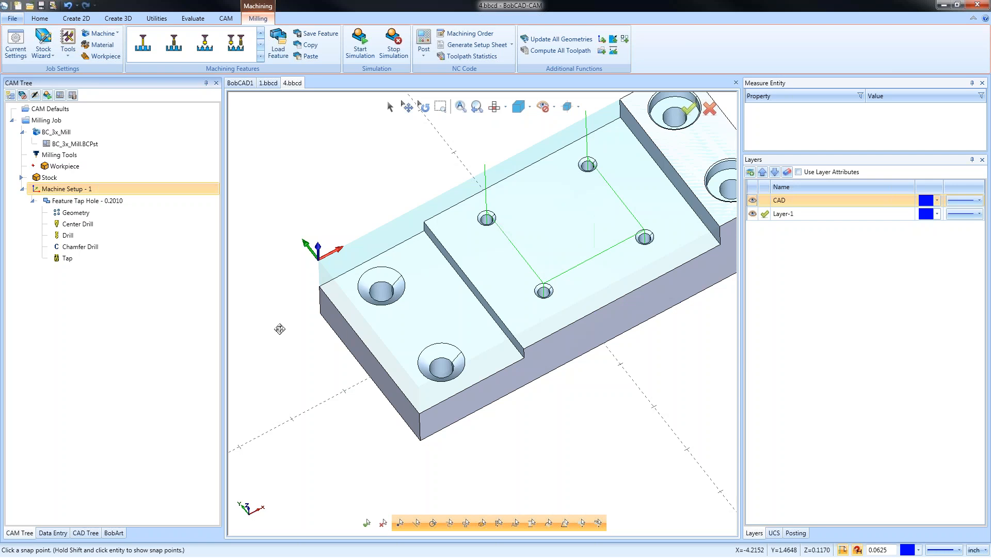
Delete the Feature Tap Hole - 0.2010 from Machine Setup - 1.
{"action": "left_click", "coordinate": [79, 201]}
{"action": "right_click", "coordinate": [78, 201]}
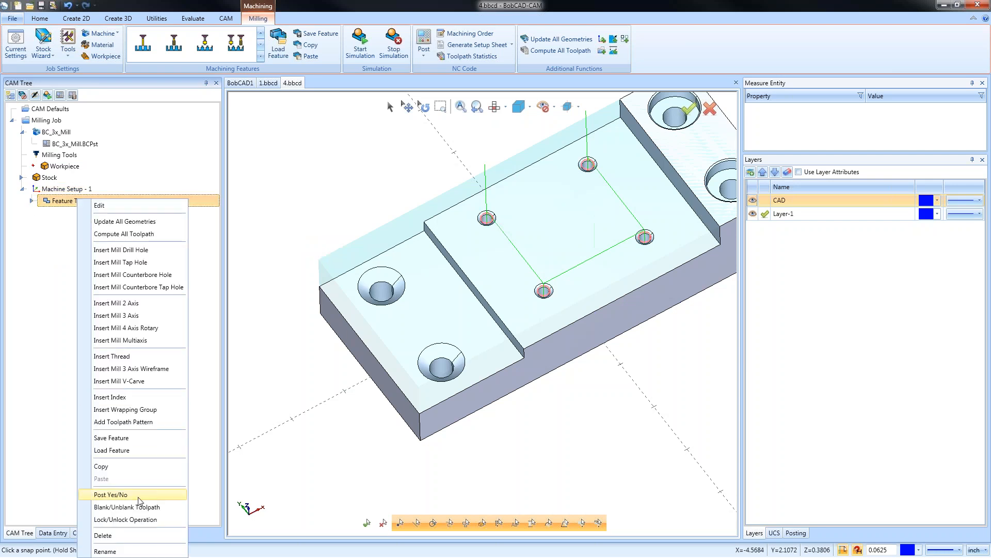
{"action": "left_click", "coordinate": [139, 535]}
{"action": "left_click", "coordinate": [517, 304]}
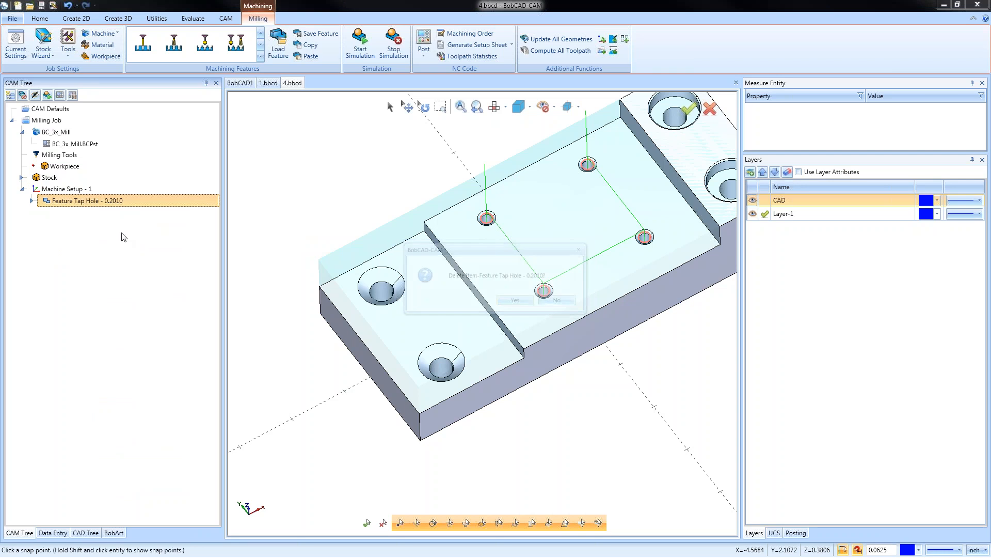
Add a Mill Drill Hole feature to Machine Setup - 1 and select the inner cylindrical faces of the two countersunk holes.
{"action": "right_click", "coordinate": [82, 190]}
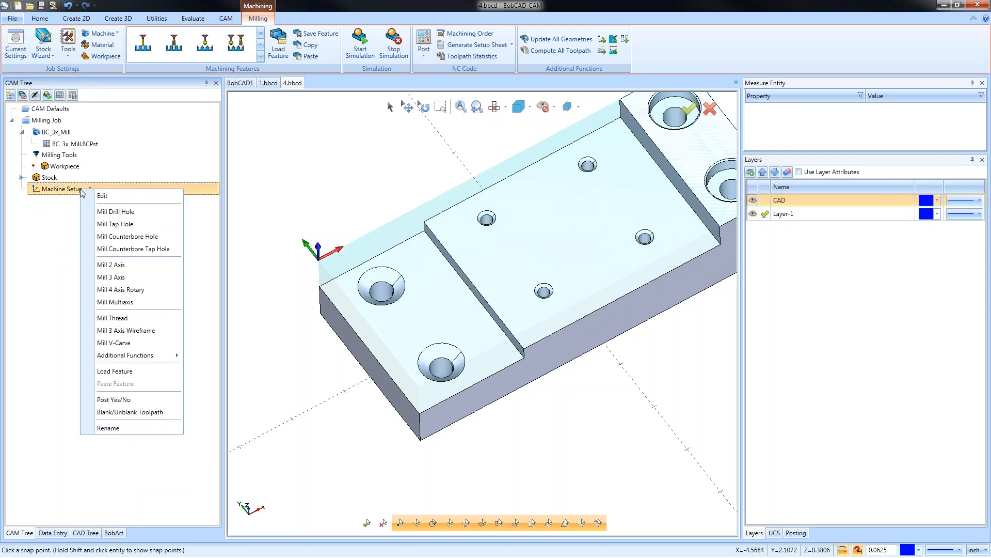
{"action": "left_click", "coordinate": [140, 217]}
{"action": "left_click", "coordinate": [458, 171]}
{"action": "left_click", "coordinate": [382, 292]}
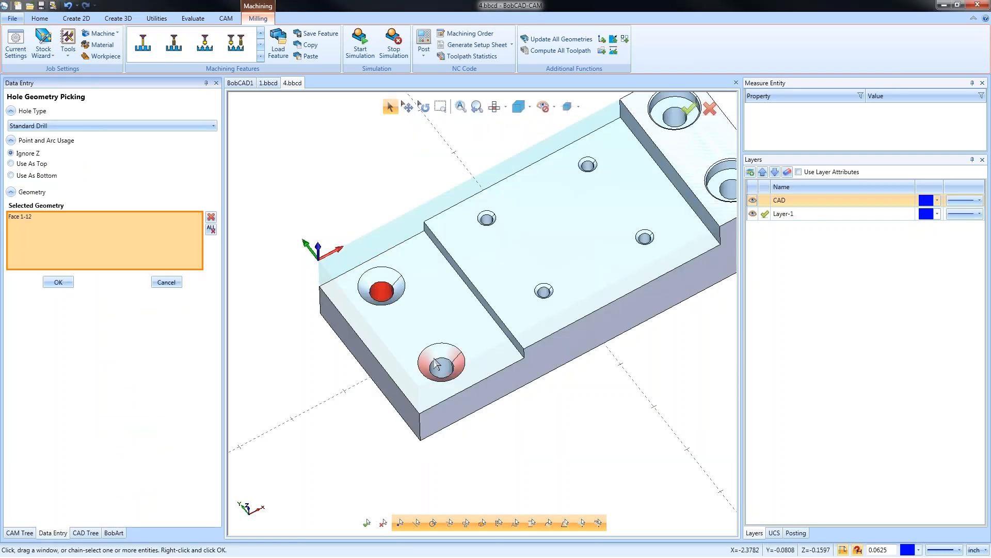
{"action": "left_click", "coordinate": [438, 368]}
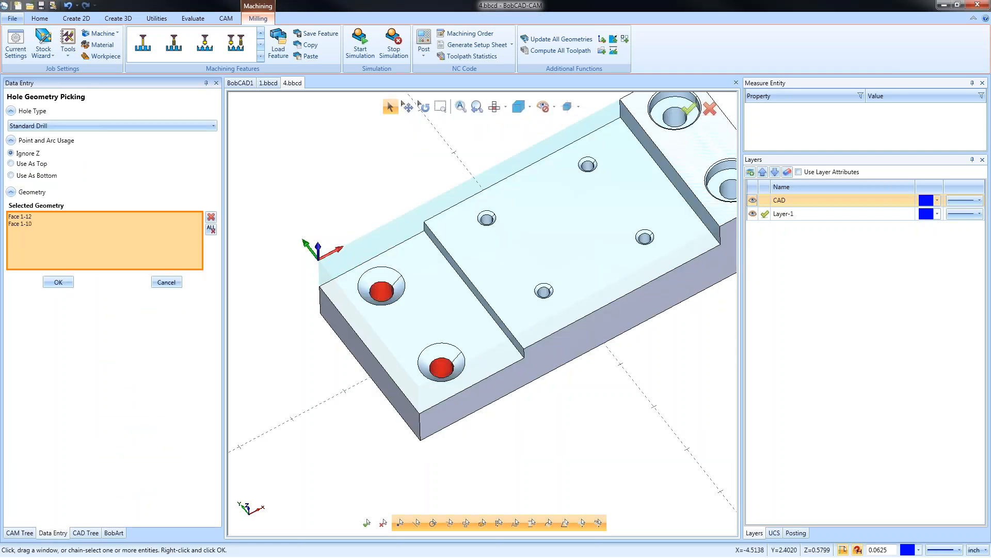
{"action": "left_click", "coordinate": [58, 282]}
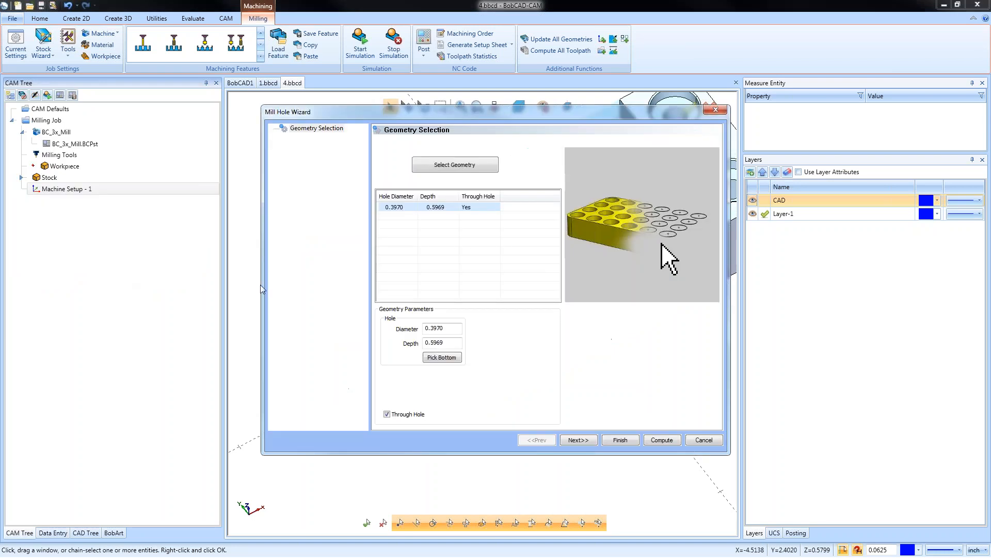
Define drill hole Group 1's top at the upper edge of a countersink and its bottom on the part's underside.
{"action": "left_click", "coordinate": [578, 440]}
{"action": "left_click", "coordinate": [519, 350]}
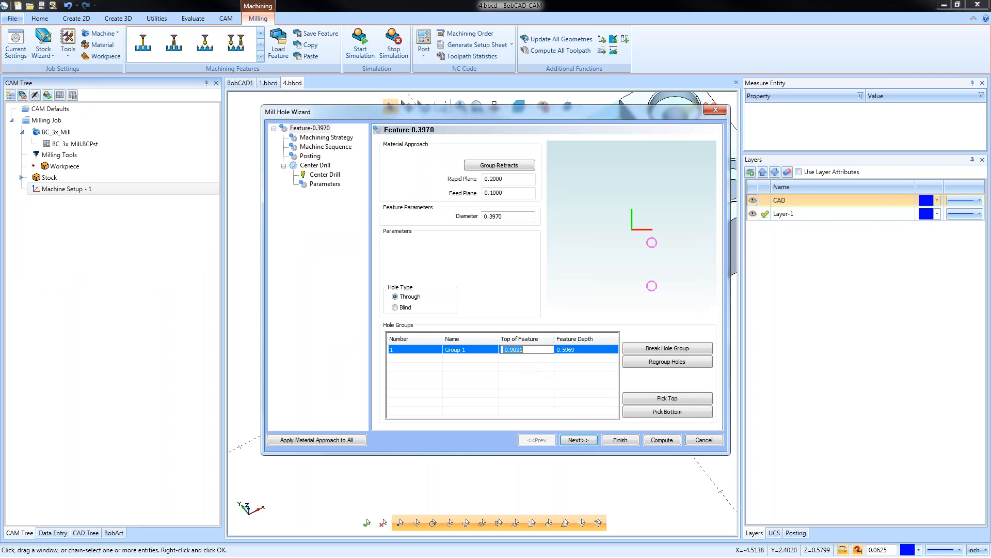
{"action": "left_click", "coordinate": [658, 398]}
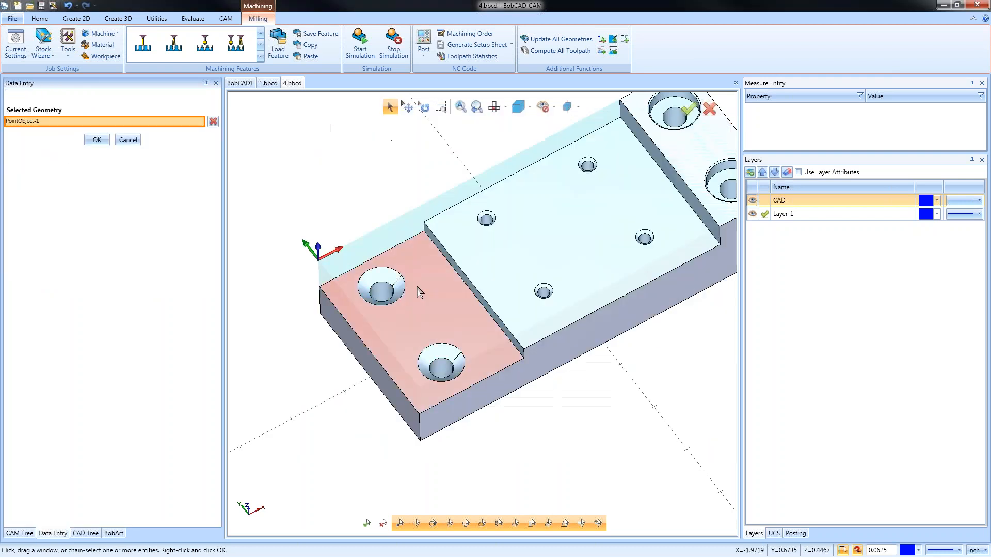
{"action": "left_click", "coordinate": [399, 274]}
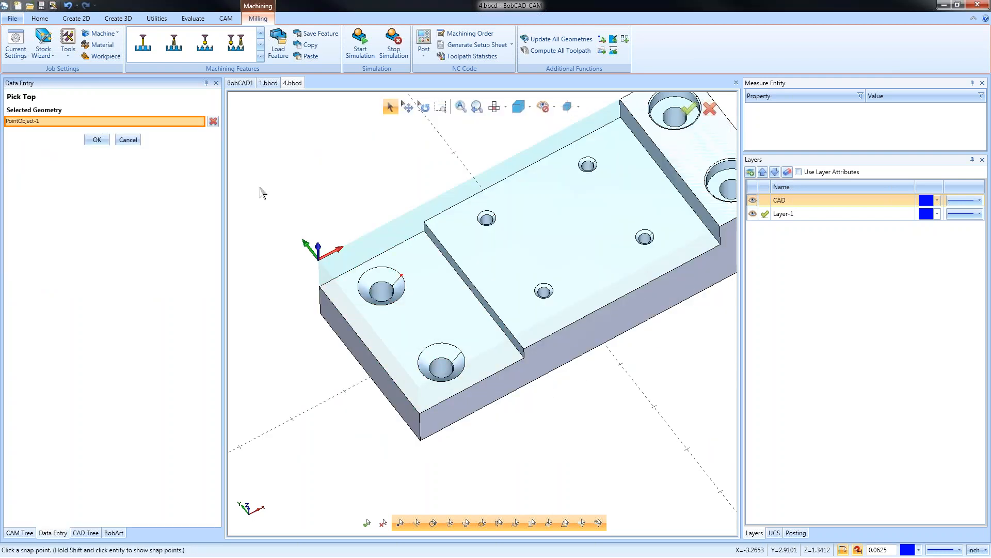
{"action": "left_click", "coordinate": [101, 143]}
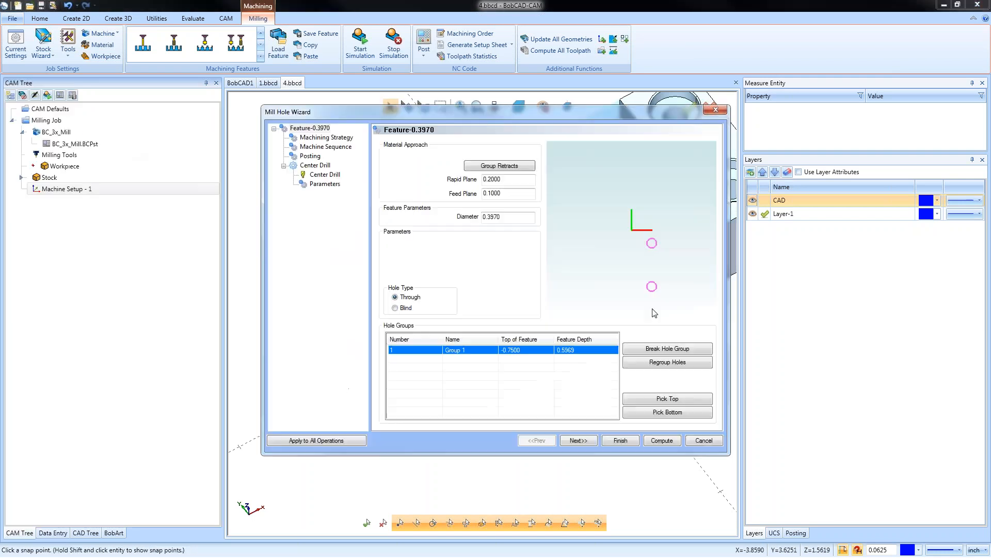
{"action": "left_click", "coordinate": [660, 415]}
{"action": "middle_click_drag", "start_coordinate": [552, 394], "coordinate": [513, 336]}
{"action": "left_click", "coordinate": [499, 286]}
{"action": "left_click", "coordinate": [97, 139]}
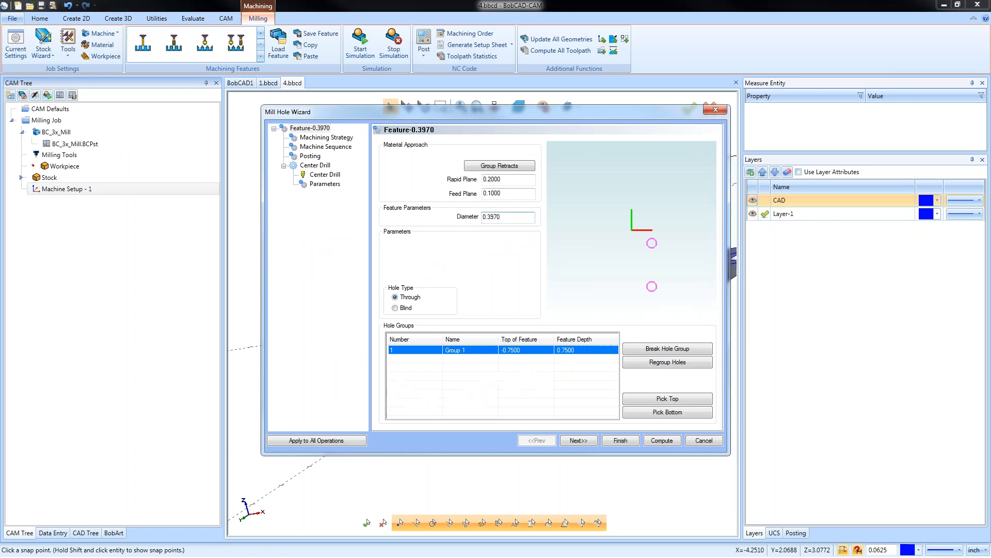
Set the drill hole feature's machining strategy template to Hole.
{"action": "left_click", "coordinate": [326, 138]}
{"action": "left_click", "coordinate": [398, 179]}
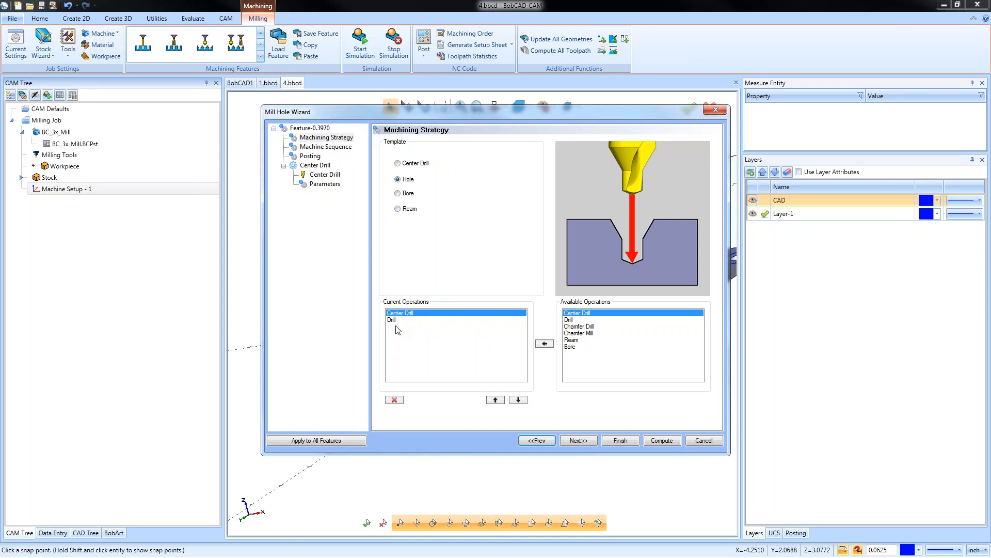
{"action": "left_click", "coordinate": [578, 440]}
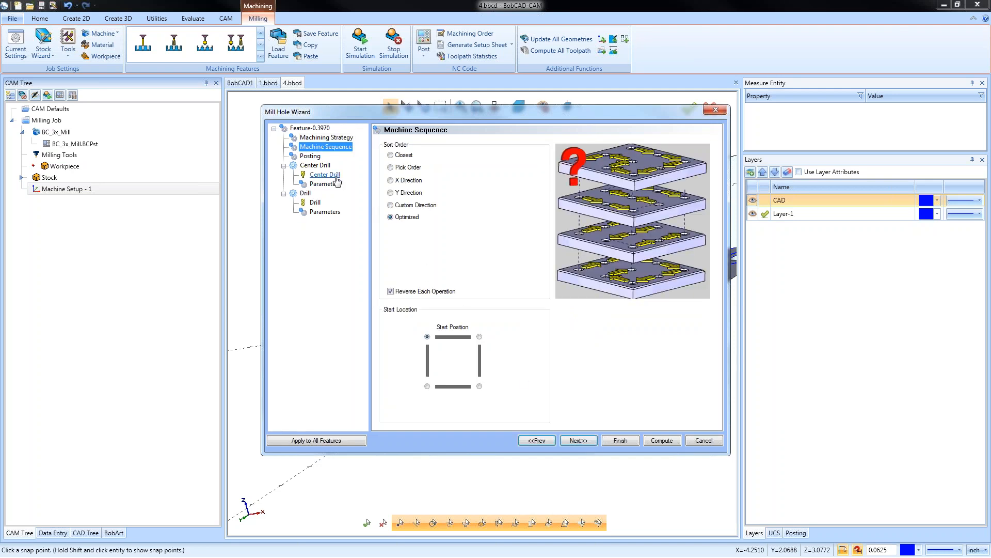
Add the 1/2 - 145 DEGREE SPOT DRILL from the tool library and assign it to the Center Drill operation.
{"action": "left_click", "coordinate": [333, 176]}
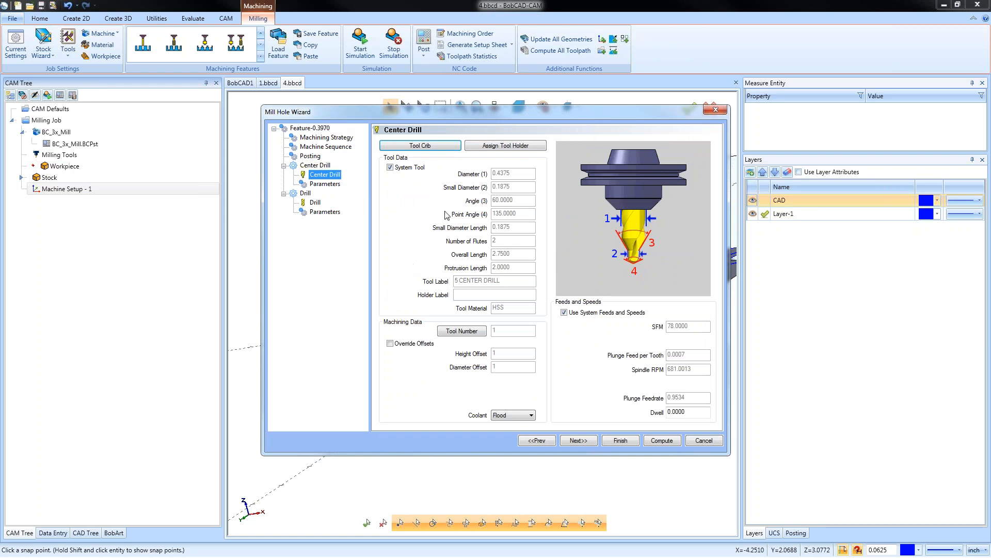
{"action": "left_click", "coordinate": [420, 145]}
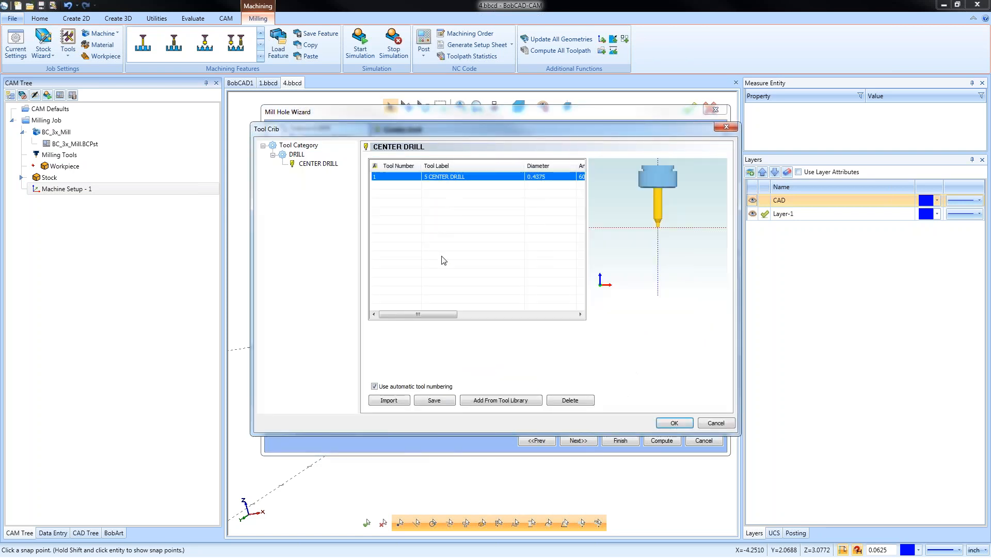
{"action": "left_click", "coordinate": [516, 401]}
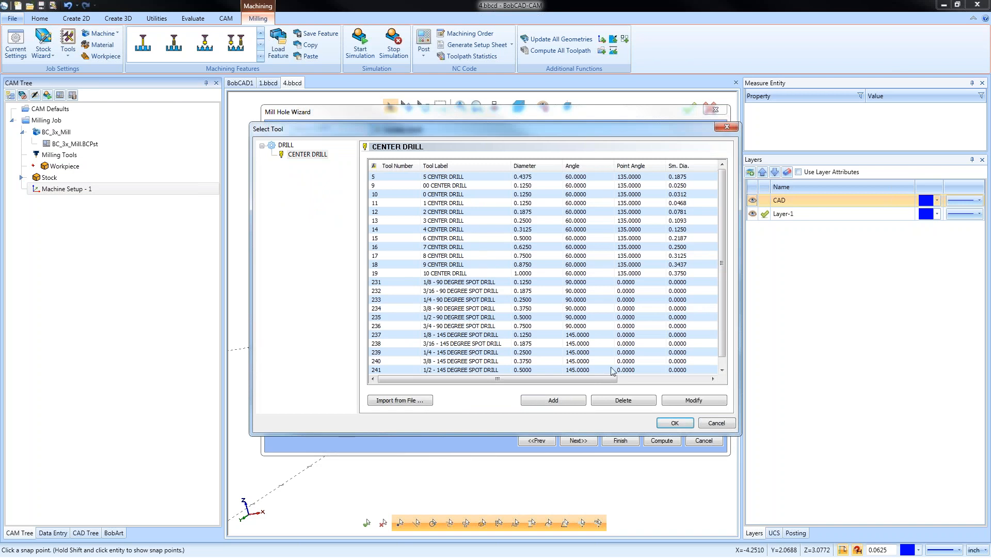
{"action": "left_click_drag", "start_coordinate": [721, 335], "coordinate": [720, 343]}
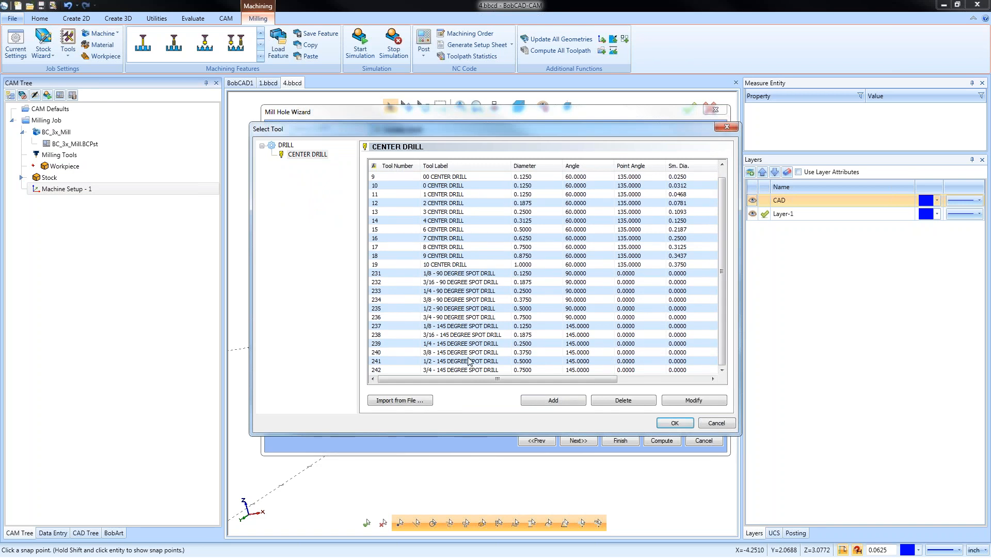
{"action": "left_click", "coordinate": [555, 403]}
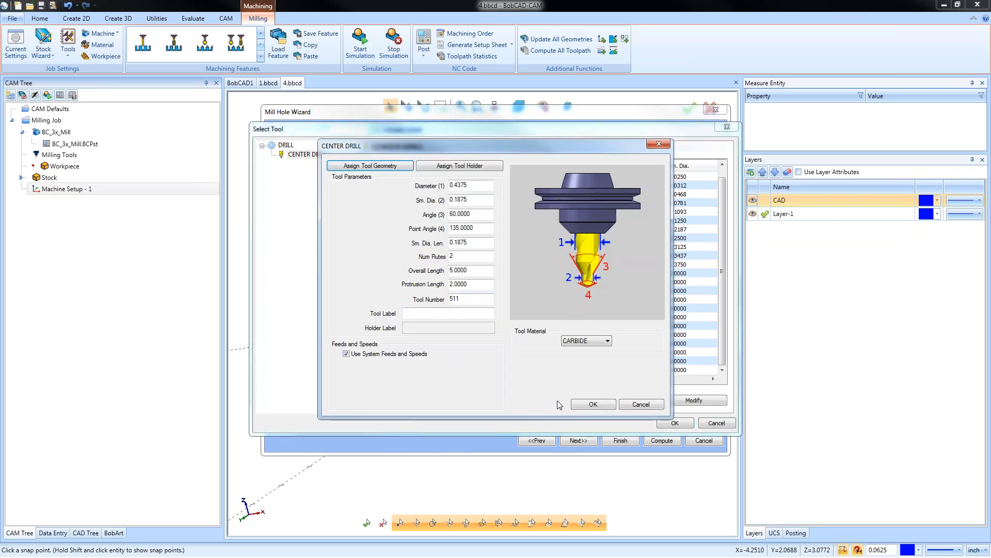
{"action": "left_click", "coordinate": [644, 406]}
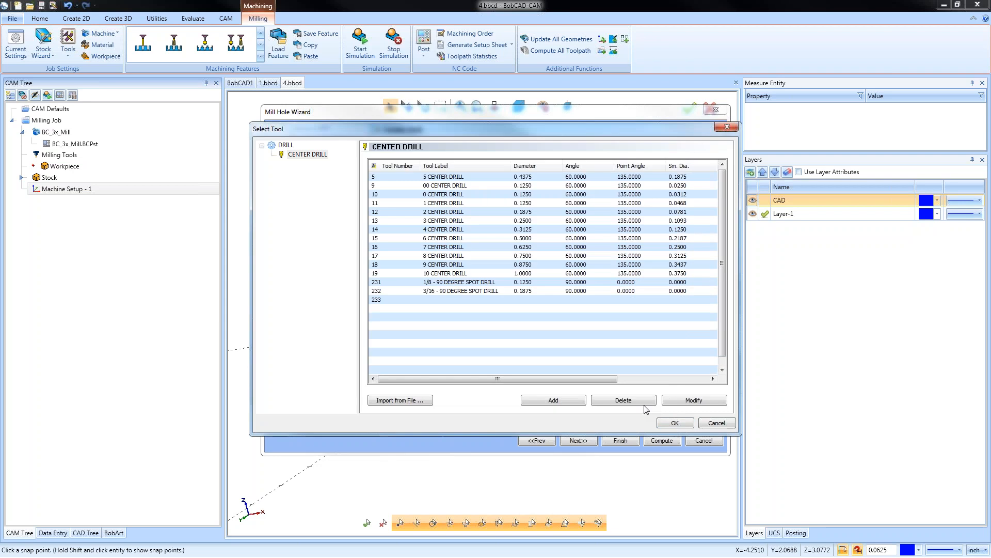
{"action": "left_click", "coordinate": [471, 370]}
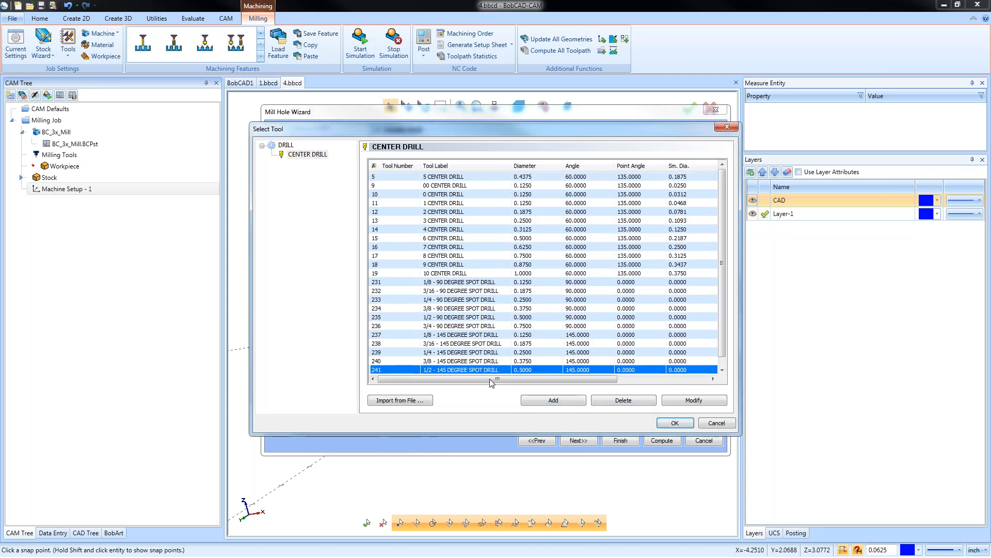
{"action": "left_click", "coordinate": [675, 423]}
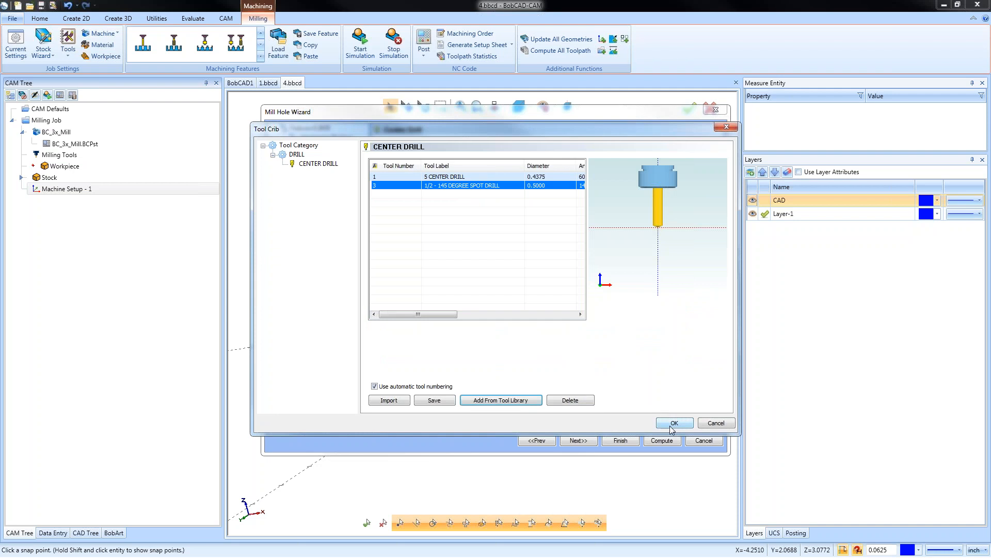
{"action": "left_click", "coordinate": [670, 427]}
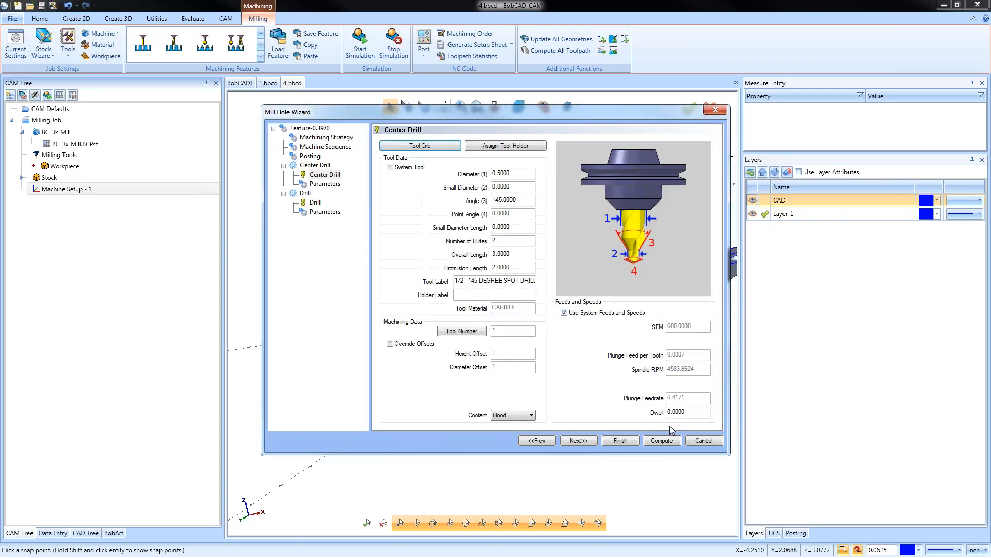
Set the center drill depth to 0.9 and compute the toolpath of the two-hole drill feature.
{"action": "left_click", "coordinate": [330, 185]}
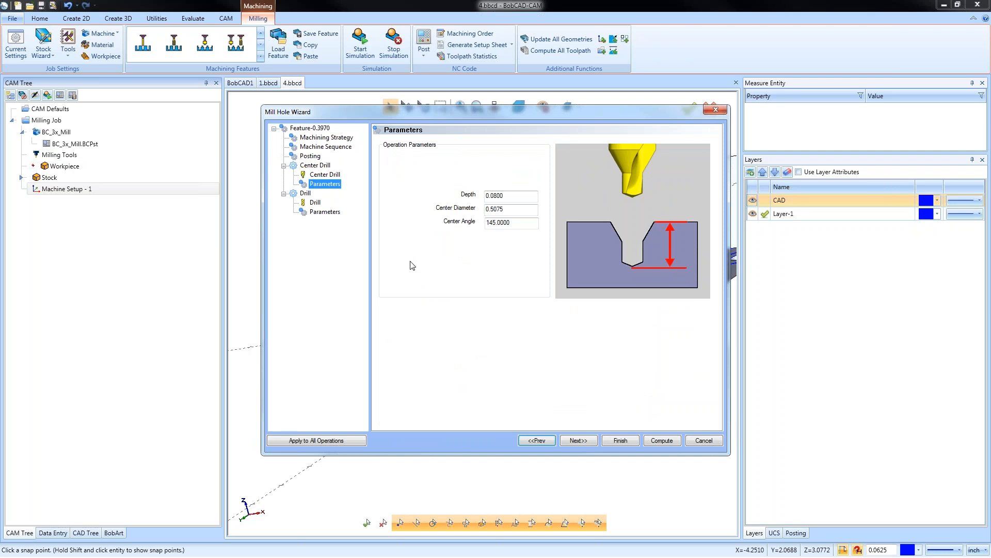
{"action": "left_click", "coordinate": [521, 209]}
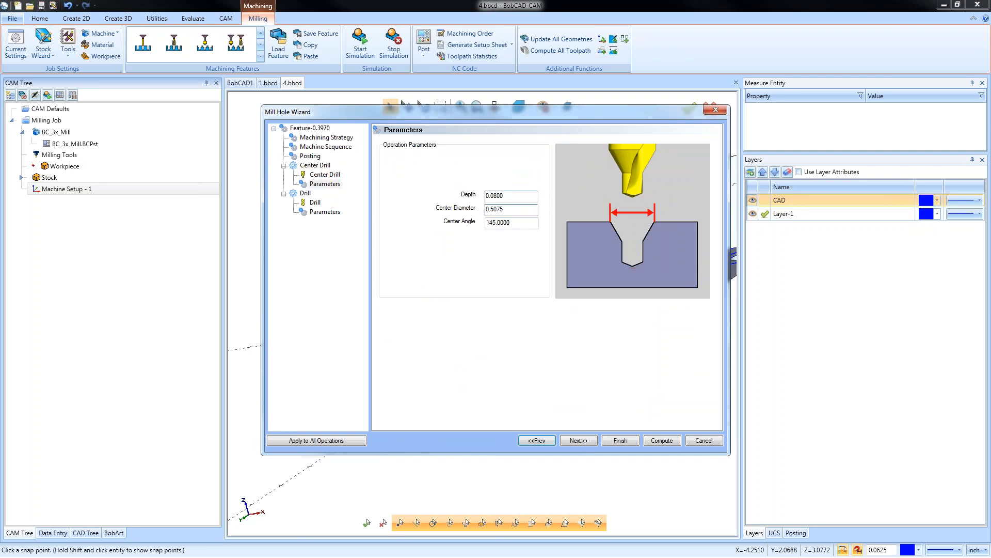
{"action": "left_click", "coordinate": [522, 196]}
{"action": "left_click_drag", "start_coordinate": [521, 197], "coordinate": [426, 197]}
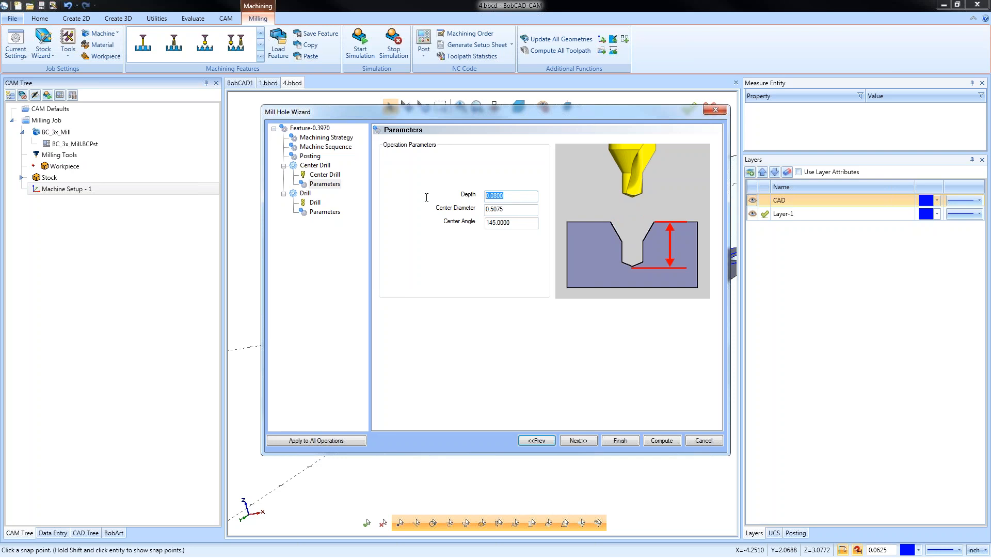
{"action": "type", "text": ".8"}
{"action": "key", "text": "Tab"}
{"action": "double_click", "coordinate": [513, 197]}
{"action": "left_click", "coordinate": [501, 210]}
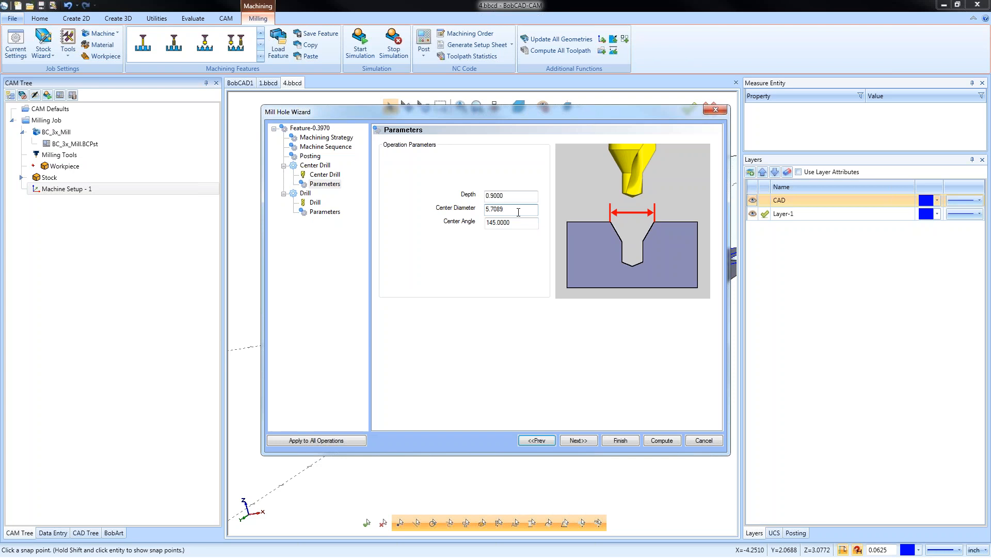
{"action": "left_click", "coordinate": [656, 441]}
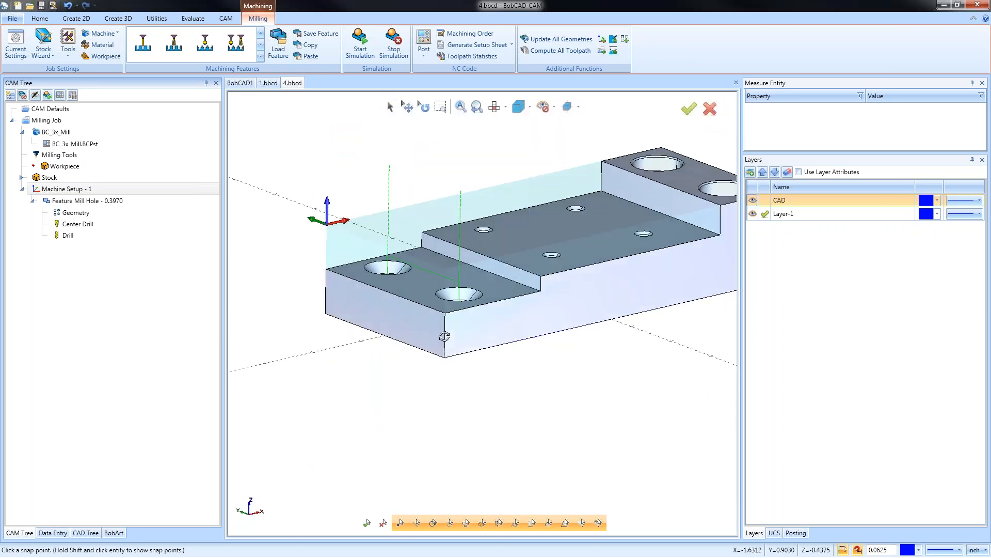
Backplot the Center Drill operation and step through its plunge into the first countersunk hole.
{"action": "right_click", "coordinate": [76, 229]}
{"action": "left_click", "coordinate": [112, 263]}
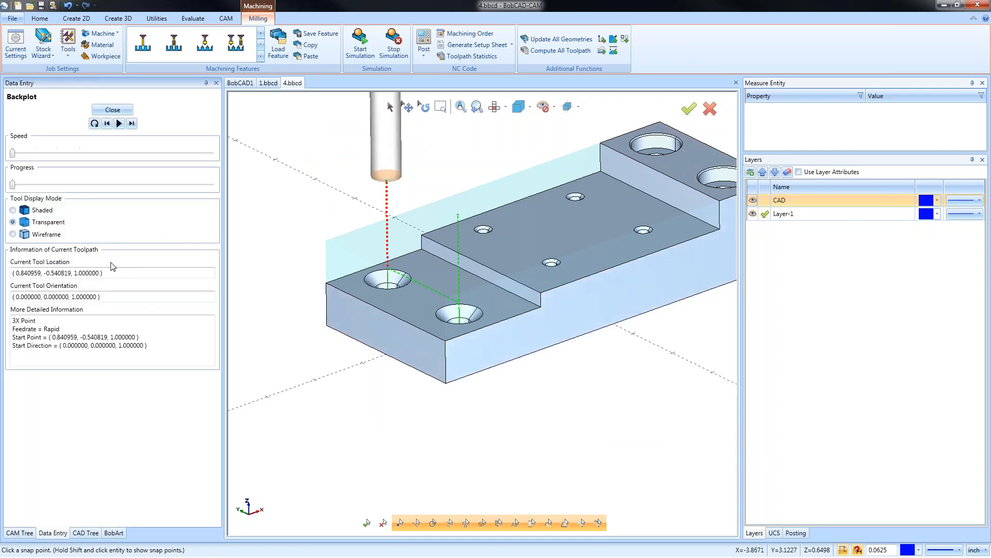
{"action": "left_click", "coordinate": [132, 123]}
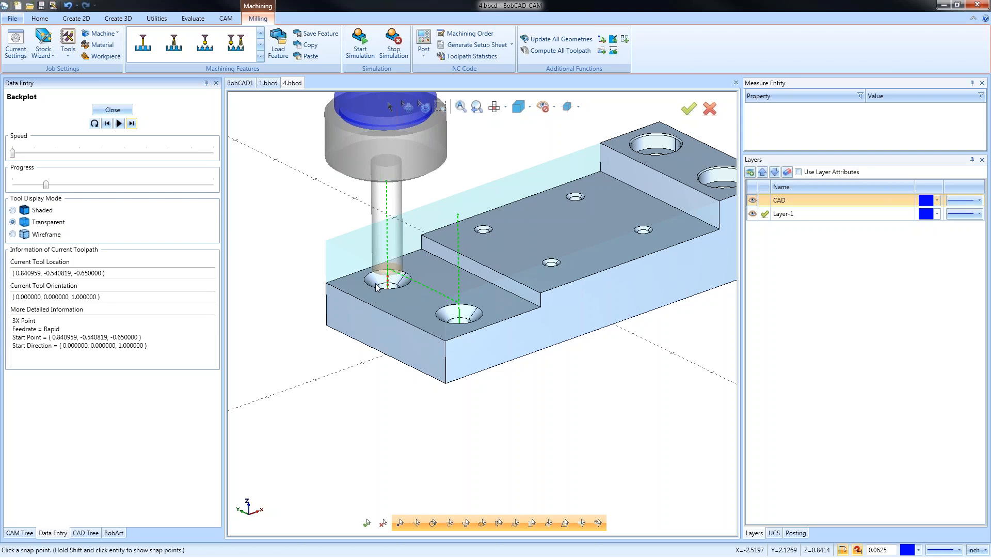
{"action": "left_click", "coordinate": [132, 123]}
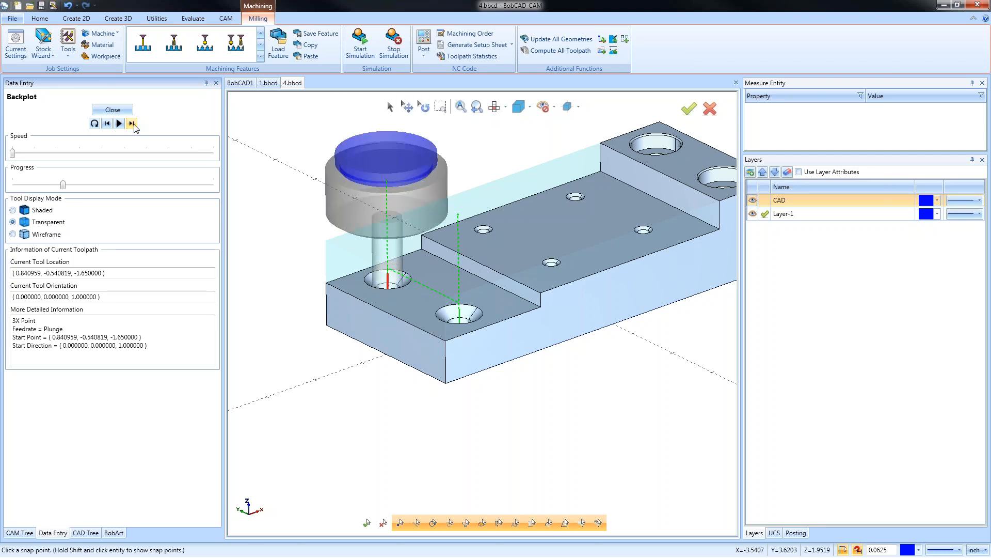
{"action": "left_click", "coordinate": [107, 123]}
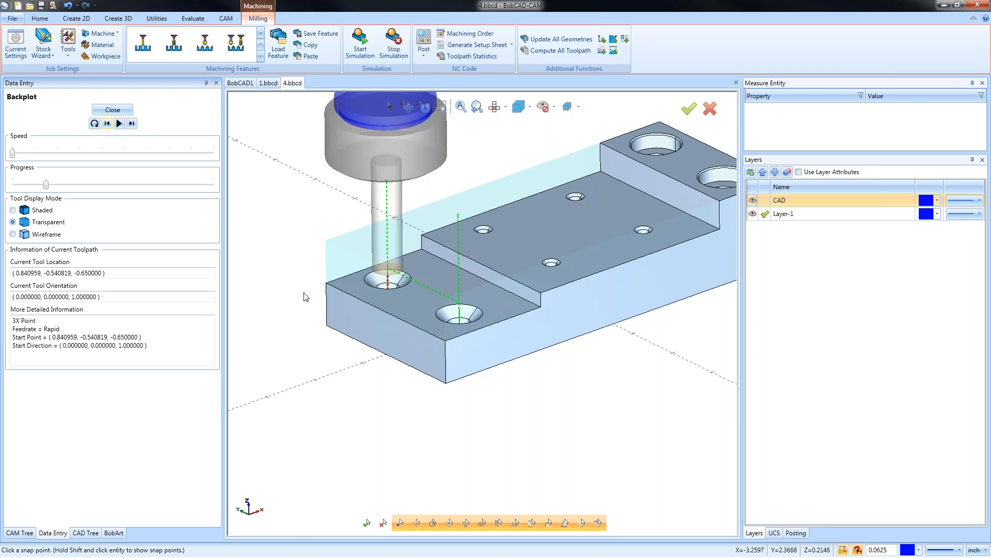
{"action": "left_click", "coordinate": [113, 110]}
Backplot the Drill operation of the Mill Hole feature, stepping through its moves at the countersunk holes.
{"action": "right_click", "coordinate": [75, 237]}
{"action": "left_click", "coordinate": [98, 272]}
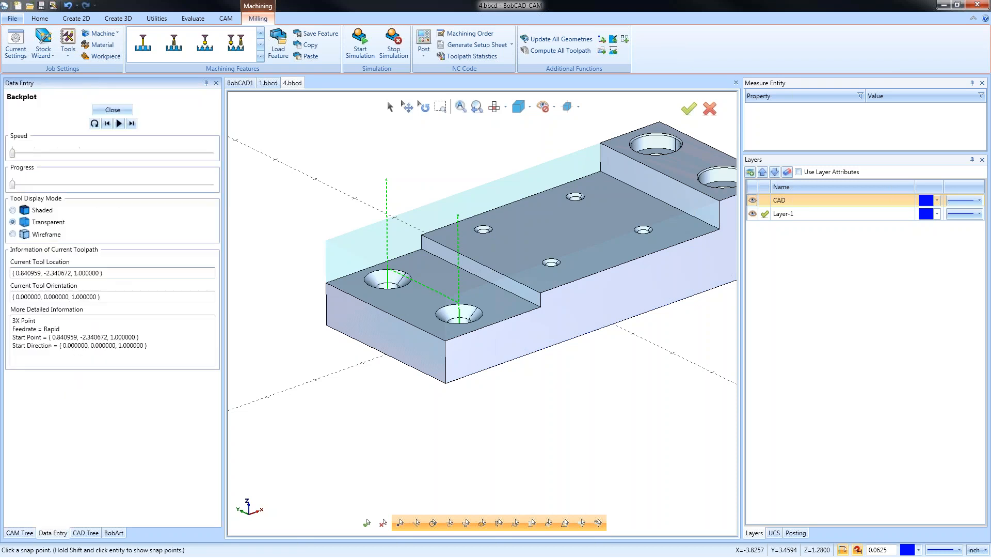
{"action": "left_click", "coordinate": [132, 123]}
{"action": "left_click", "coordinate": [131, 123]}
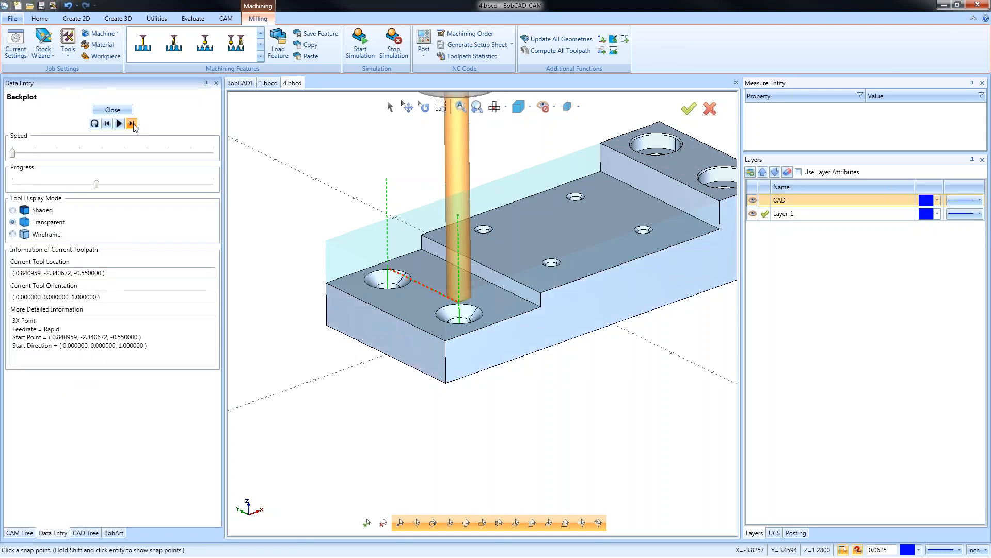
{"action": "left_click", "coordinate": [113, 110]}
{"action": "scroll", "coordinate": [530, 318], "scroll_direction": "down", "scroll_amount": 3}
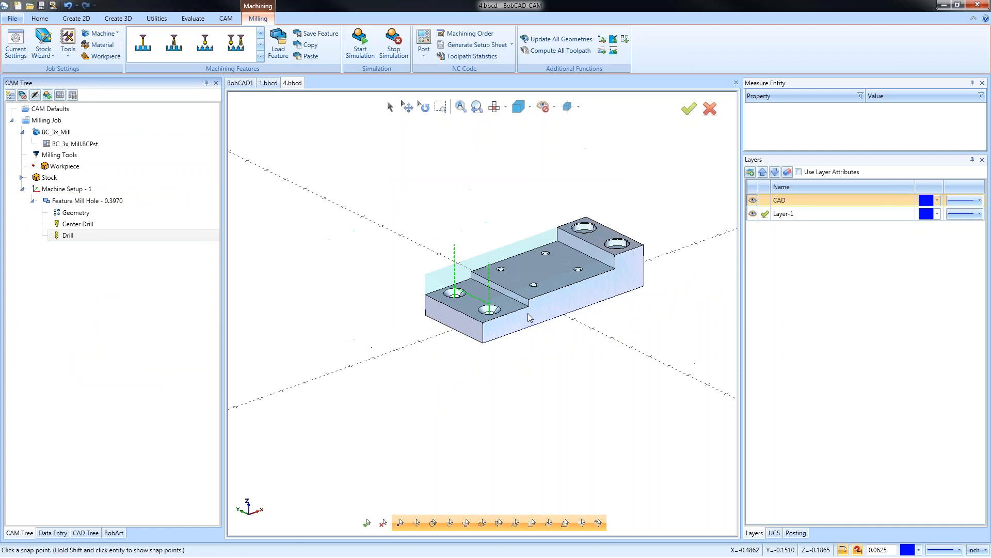
{"action": "middle_click_drag", "start_coordinate": [598, 343], "coordinate": [525, 349]}
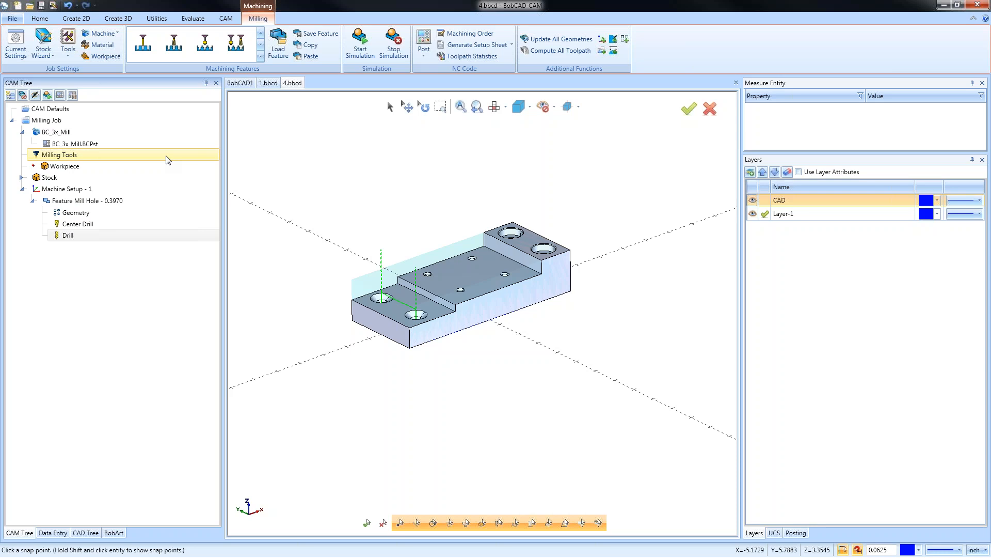
Post the NC code for the job and check the spot drill and drill cycles and the code's save options.
{"action": "left_click", "coordinate": [61, 97]}
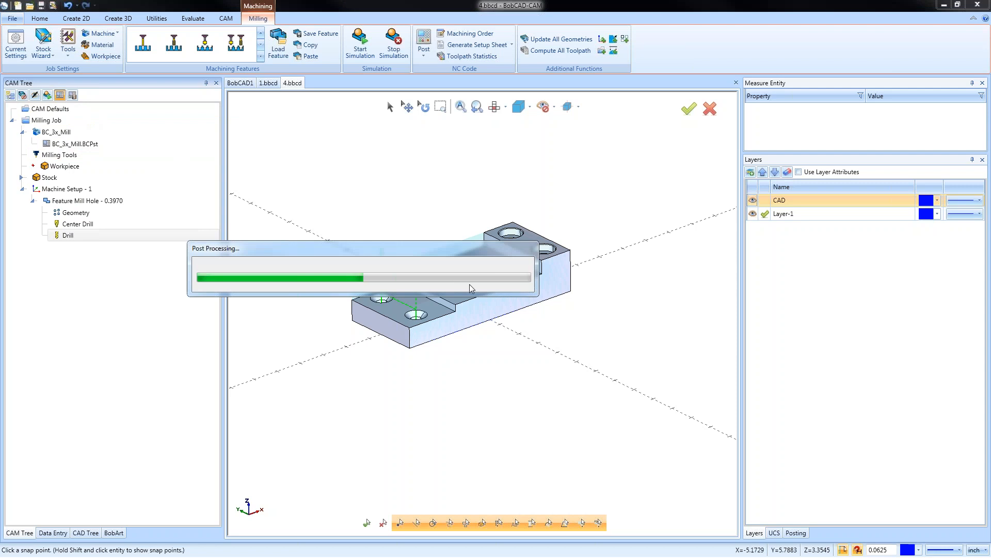
{"action": "scroll", "coordinate": [882, 279], "scroll_direction": "down", "scroll_amount": 4}
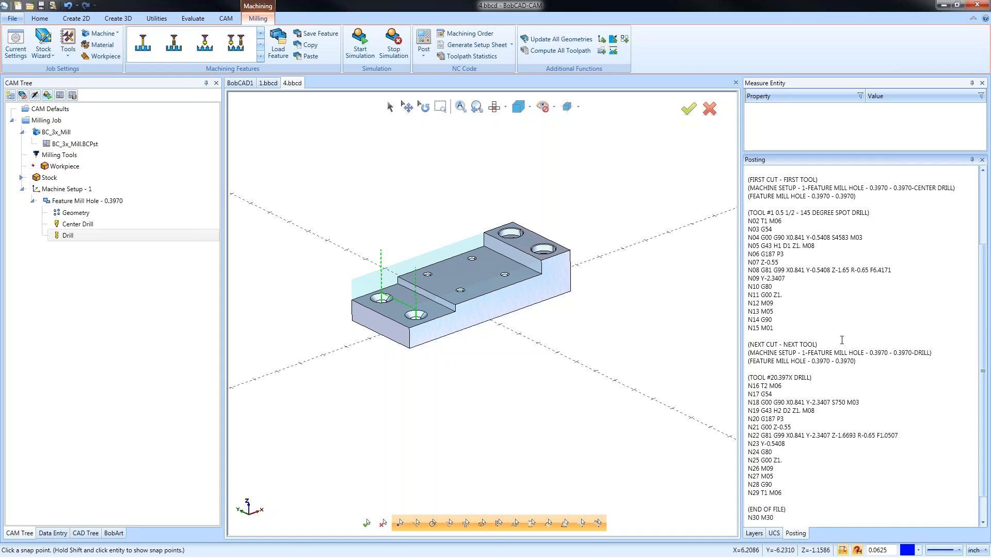
{"action": "right_click", "coordinate": [843, 299]}
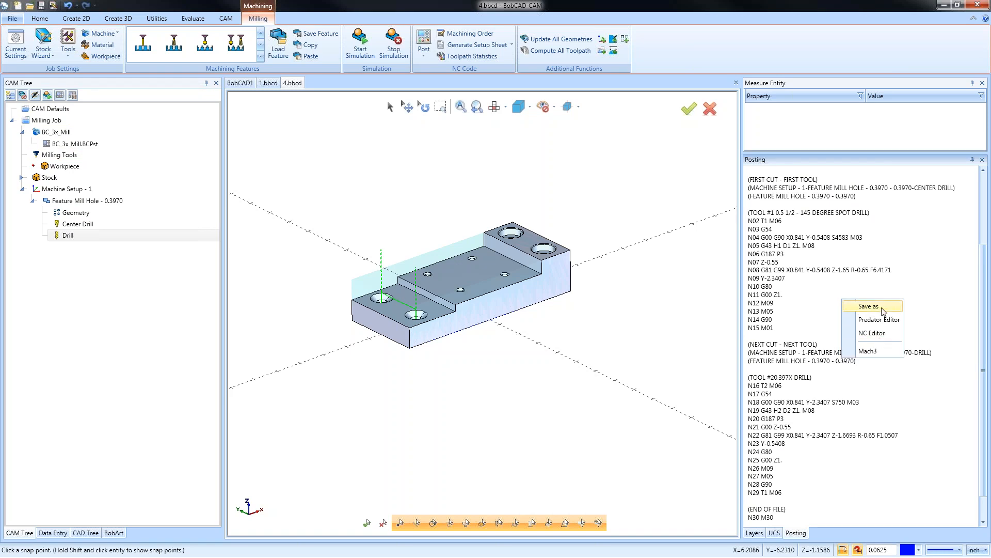
{"action": "left_click", "coordinate": [831, 263]}
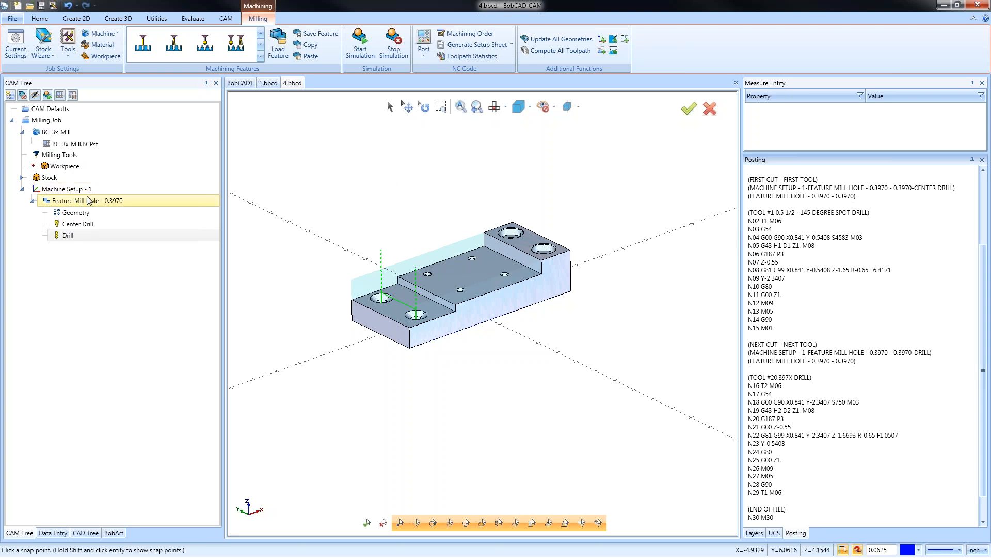
Try turning off Use Cutting Conditions in the Mill Hole feature's drill parameters to make the overall depth editable.
{"action": "right_click", "coordinate": [106, 207]}
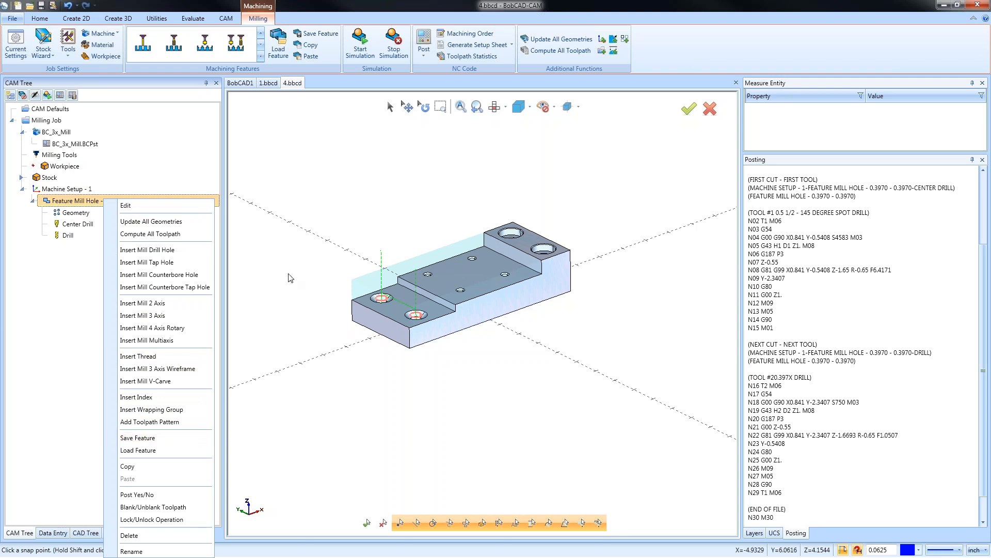
{"action": "left_click", "coordinate": [301, 261]}
{"action": "right_click", "coordinate": [110, 205]}
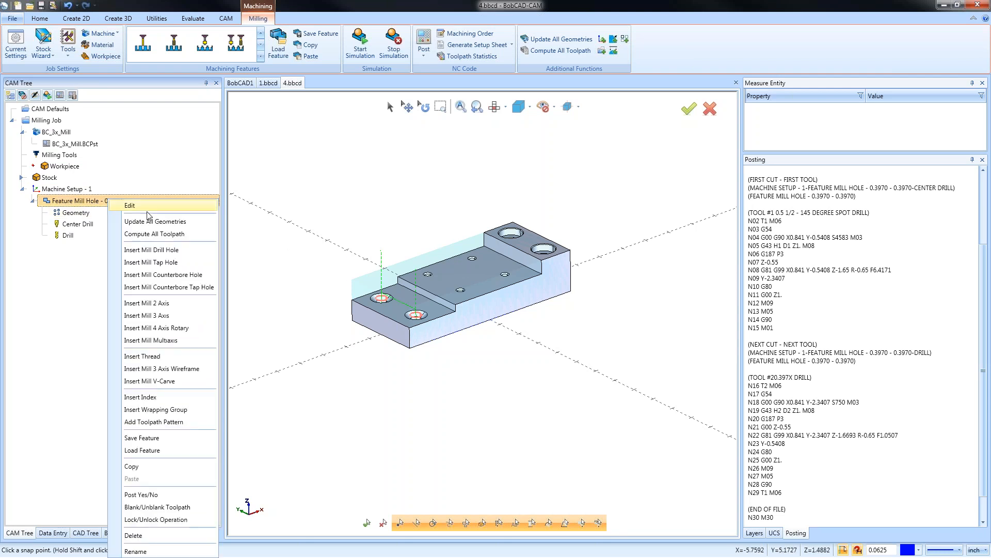
{"action": "left_click", "coordinate": [149, 211]}
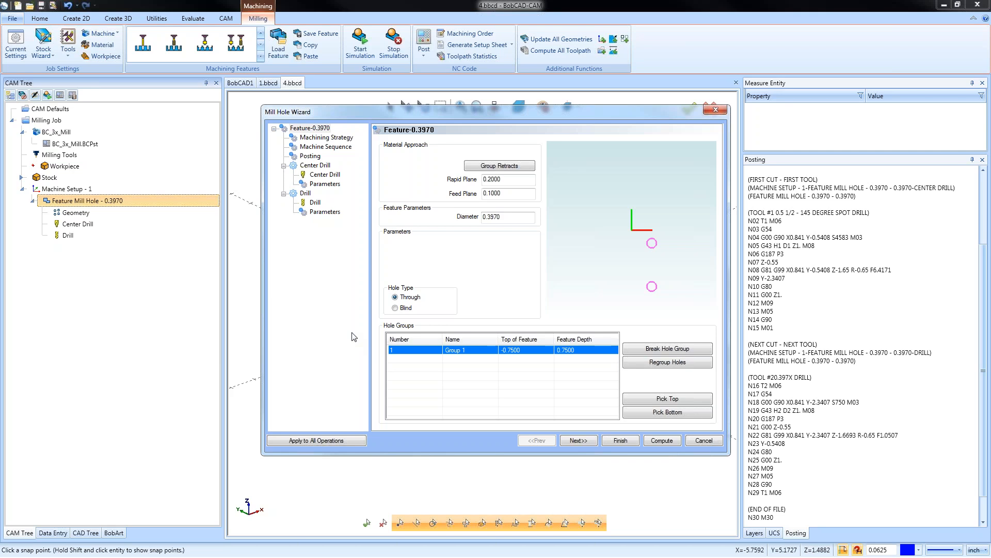
{"action": "left_click", "coordinate": [325, 211]}
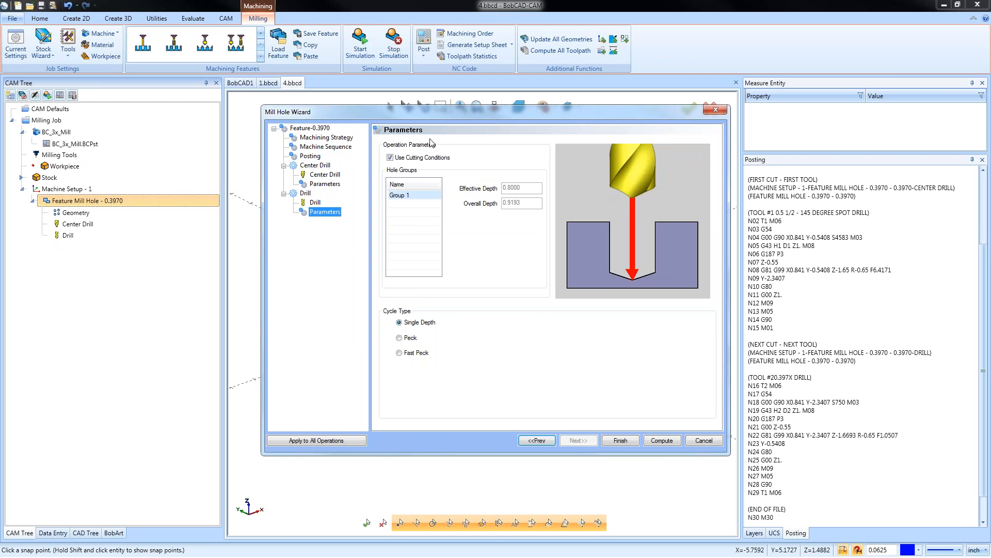
{"action": "left_click", "coordinate": [390, 157]}
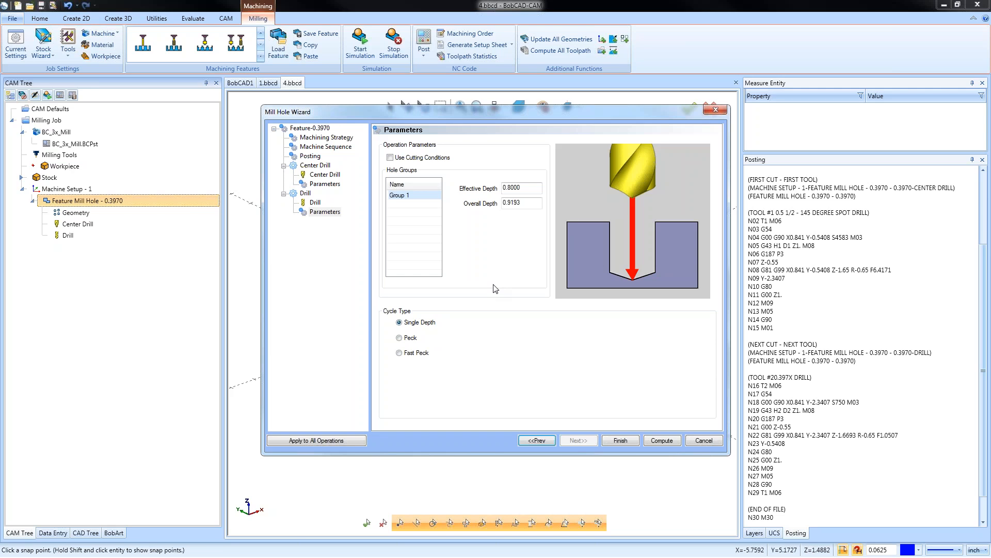
{"action": "left_click", "coordinate": [529, 204]}
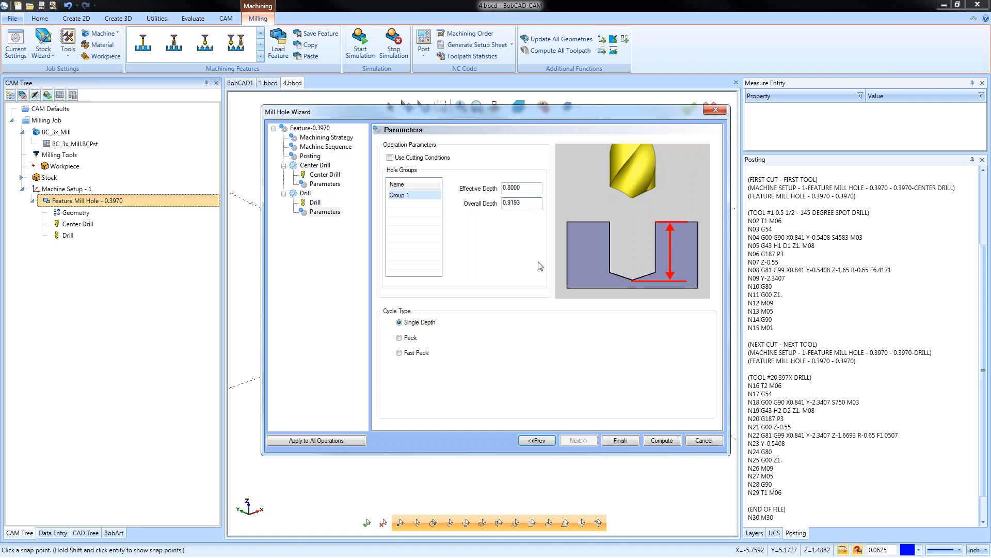
{"action": "left_click", "coordinate": [698, 442]}
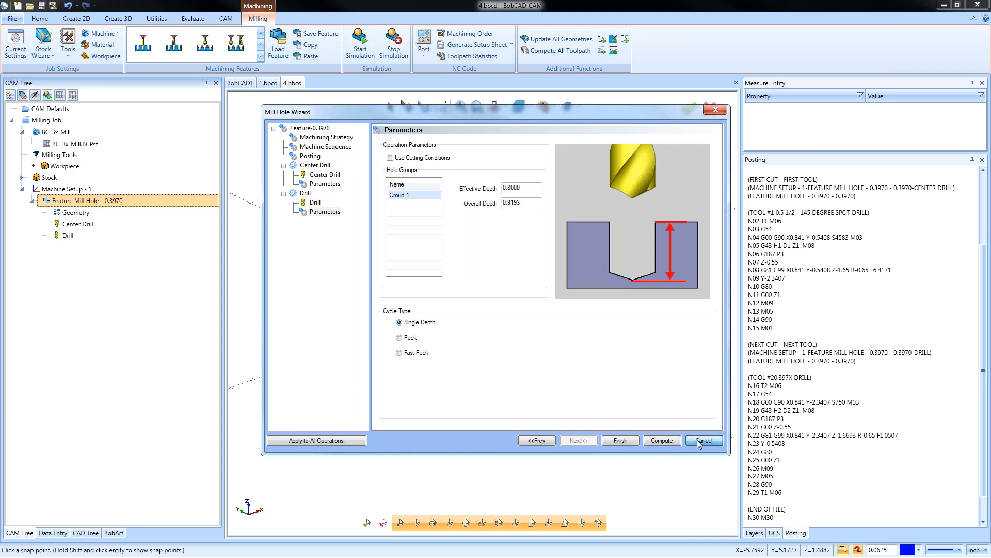
{"action": "left_click", "coordinate": [699, 440]}
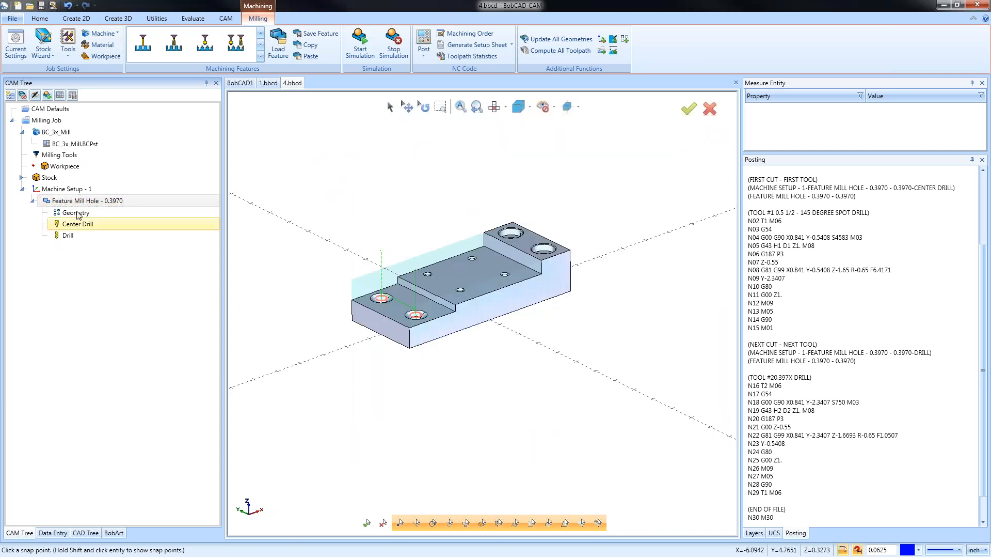
Delete the Feature Mill Hole - 0.3970 from Machine Setup - 1.
{"action": "right_click", "coordinate": [91, 203]}
{"action": "left_click", "coordinate": [160, 535]}
{"action": "left_click", "coordinate": [519, 301]}
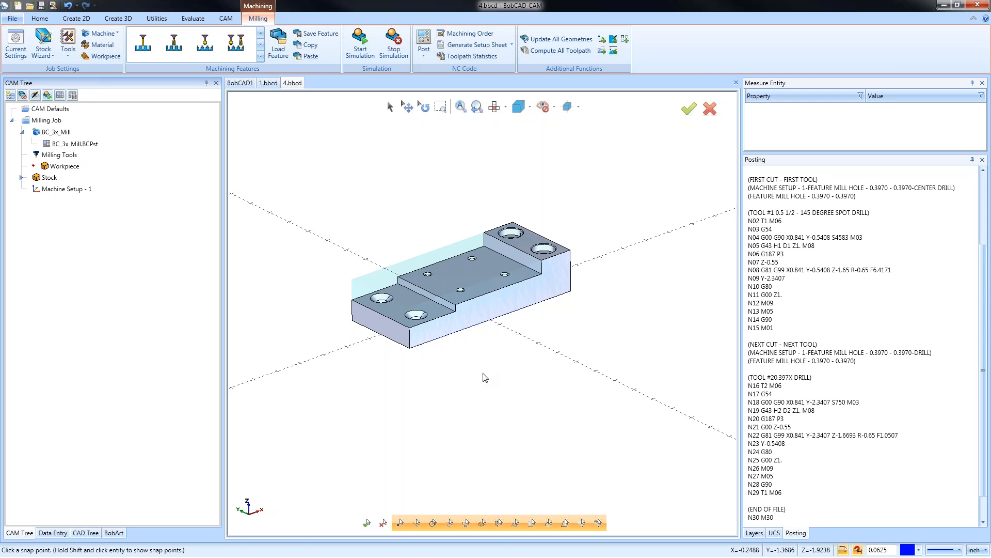
Show Layer-1 and make it the active layer, then hide the CAD layer.
{"action": "middle_click_drag", "start_coordinate": [504, 328], "coordinate": [513, 372]}
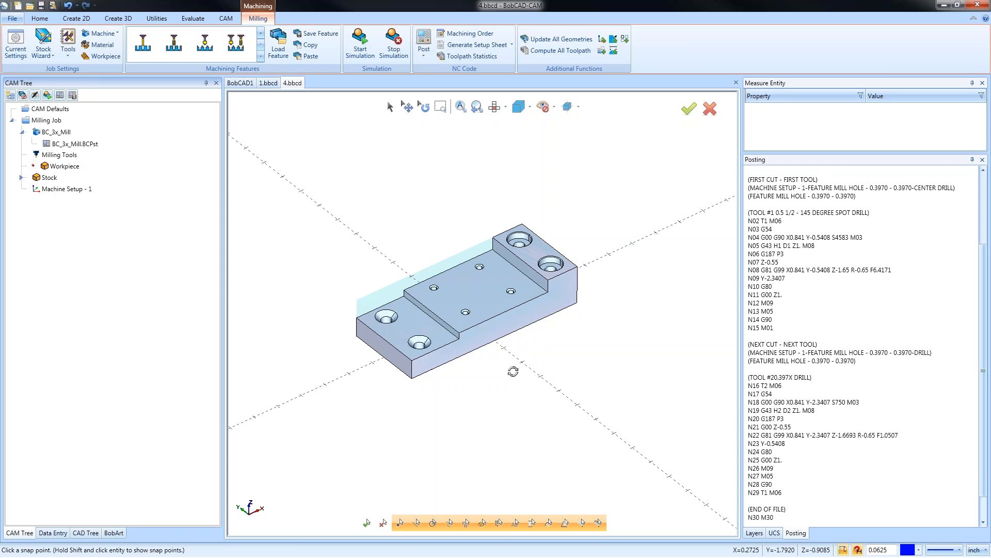
{"action": "left_click", "coordinate": [755, 533]}
{"action": "left_click", "coordinate": [755, 215]}
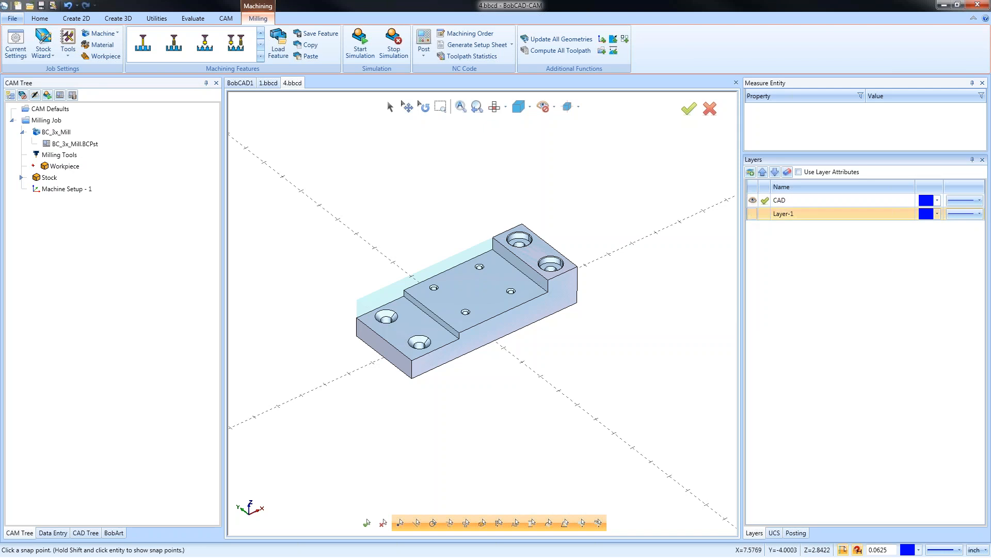
{"action": "left_click", "coordinate": [755, 215]}
{"action": "left_click", "coordinate": [753, 200]}
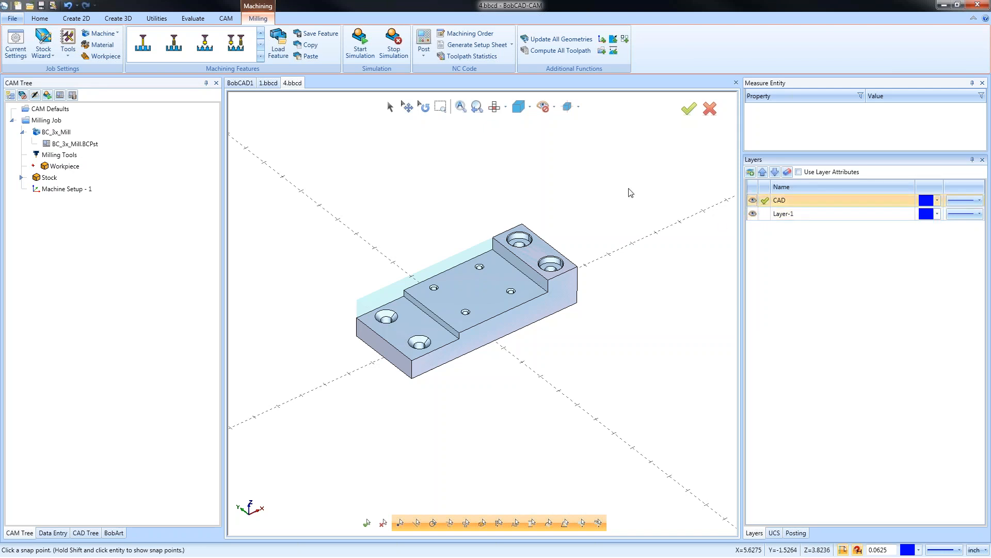
{"action": "left_click", "coordinate": [766, 214]}
{"action": "left_click", "coordinate": [753, 201]}
{"action": "right_click", "coordinate": [425, 179]}
{"action": "left_click", "coordinate": [463, 197]}
Recalculate the rectangular stock from the wireframe geometry in the graphics area.
{"action": "right_click", "coordinate": [59, 179]}
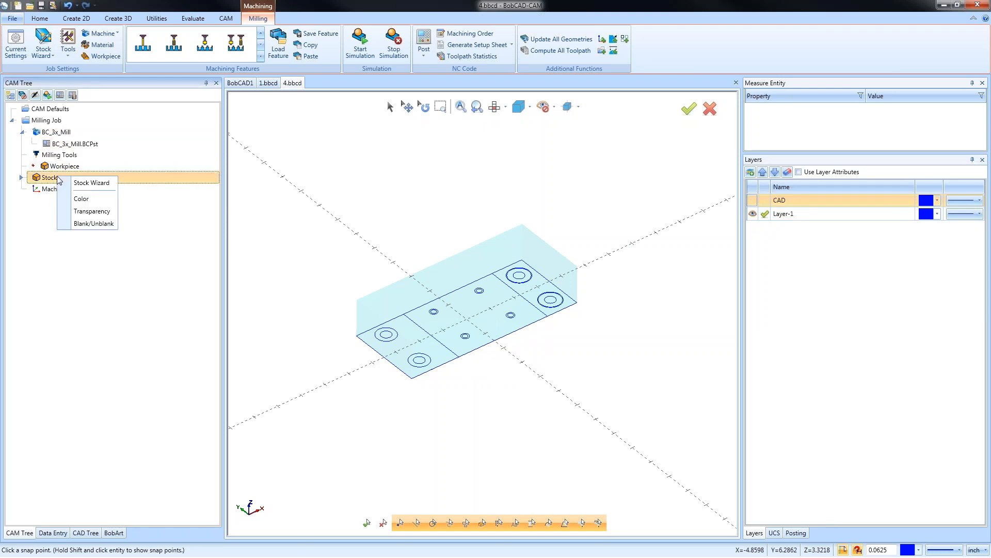
{"action": "left_click", "coordinate": [93, 183]}
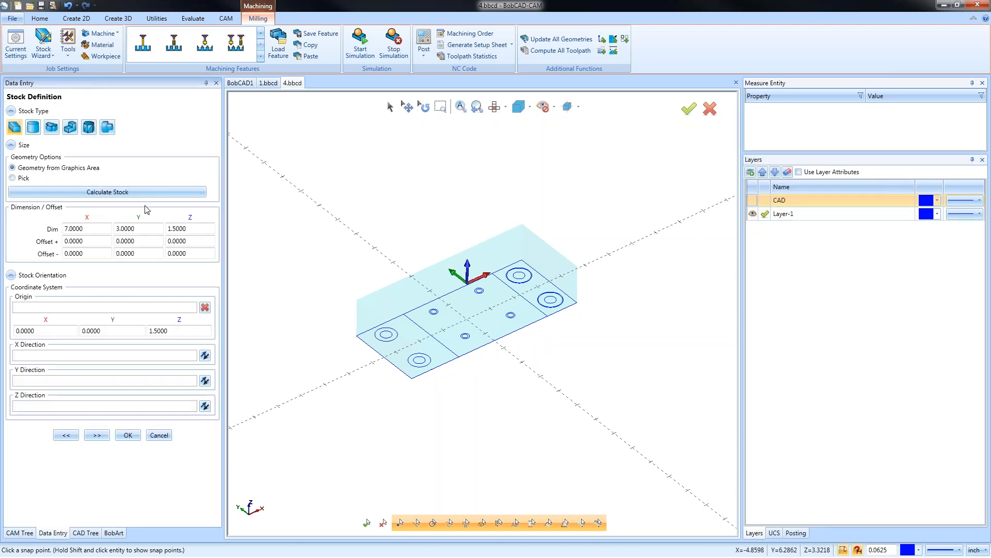
{"action": "left_click", "coordinate": [143, 192]}
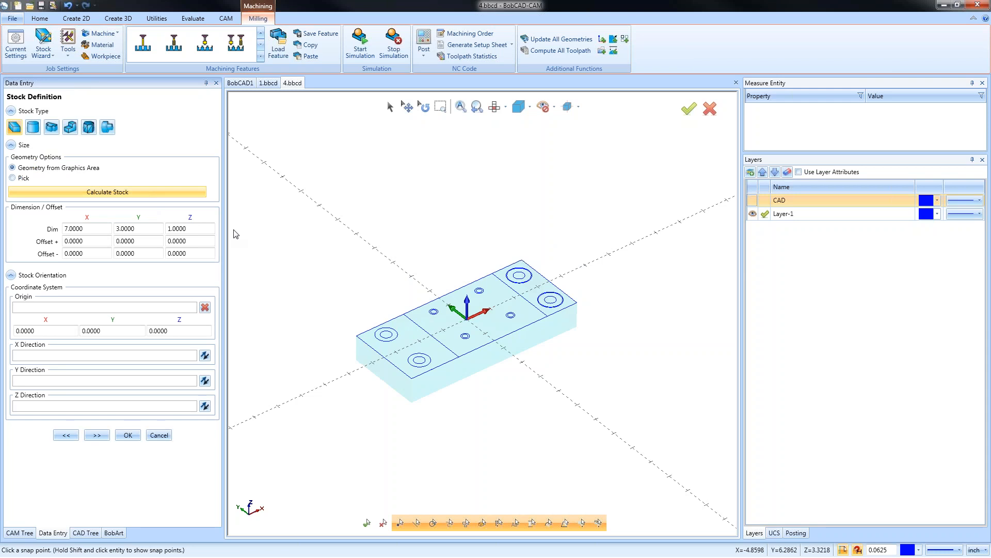
{"action": "middle_click_drag", "start_coordinate": [499, 367], "coordinate": [521, 404]}
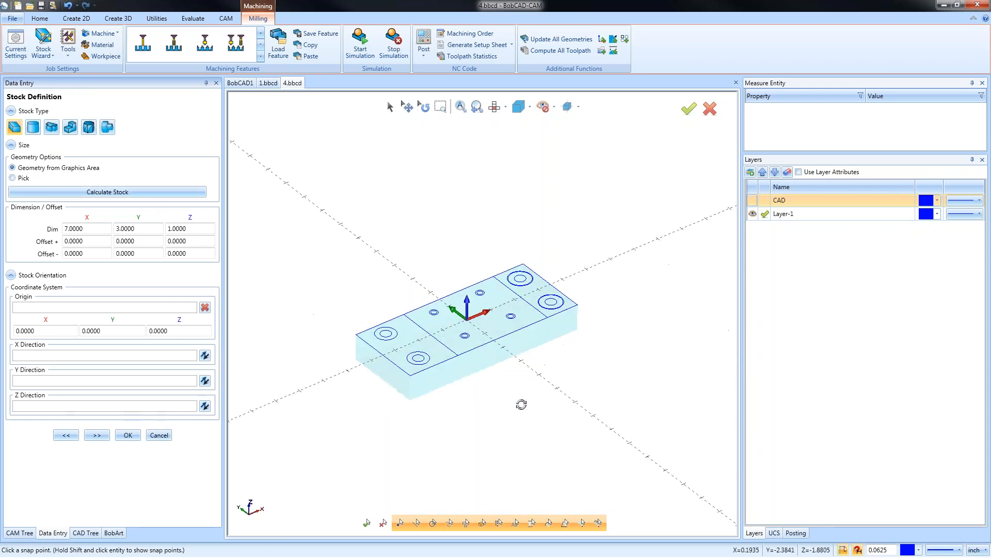
Set the origin of Machine Setup - 1 at the stock's top corner at minimum X and maximum Y.
{"action": "left_click", "coordinate": [97, 435]}
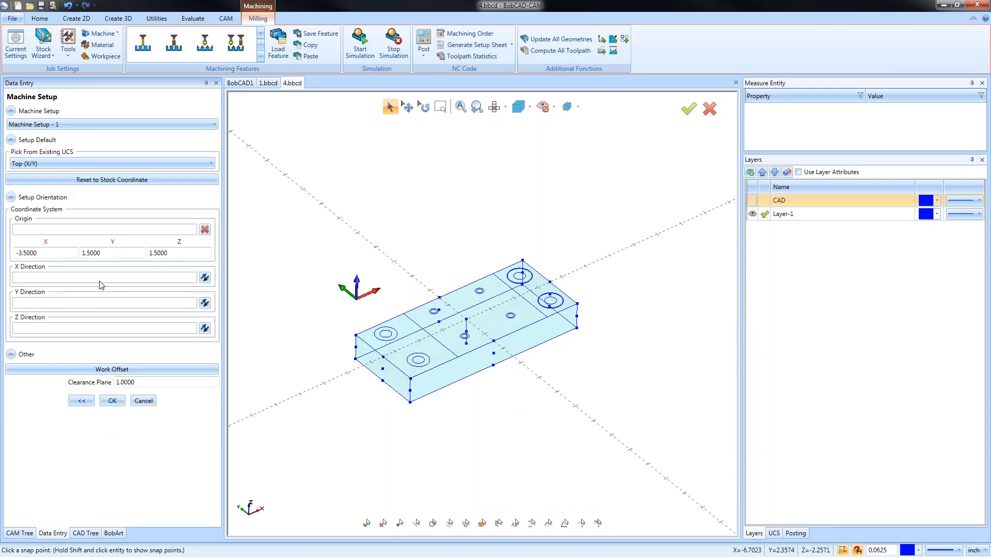
{"action": "left_click", "coordinate": [39, 230]}
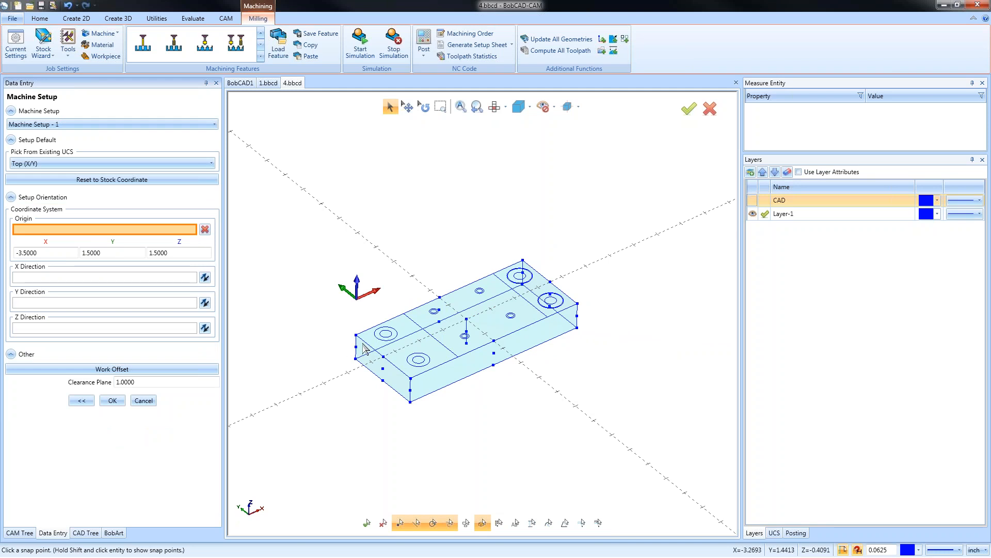
{"action": "left_click", "coordinate": [113, 400]}
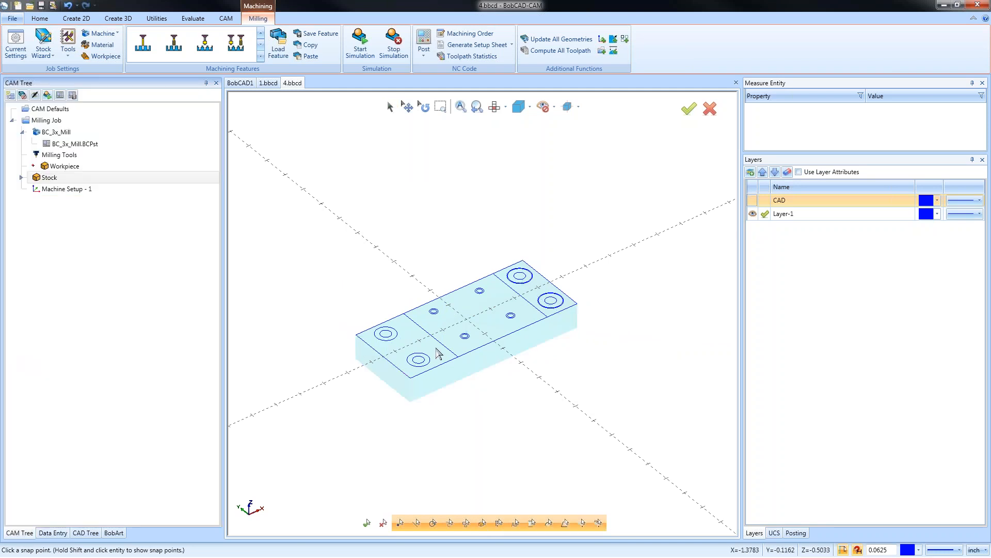
Add a new active layer below Layer-1.
{"action": "left_click", "coordinate": [504, 110]}
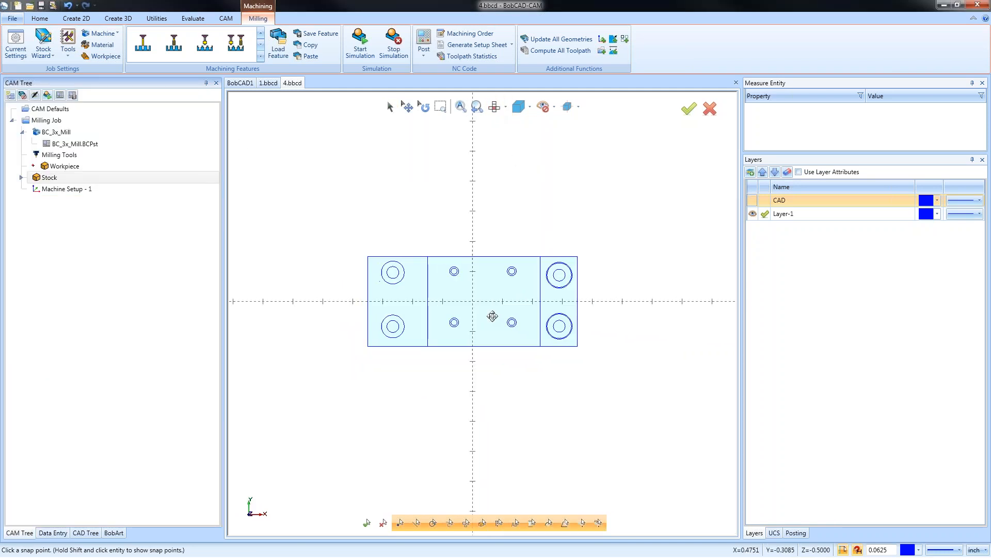
{"action": "scroll", "coordinate": [499, 307], "scroll_direction": "up", "scroll_amount": 2}
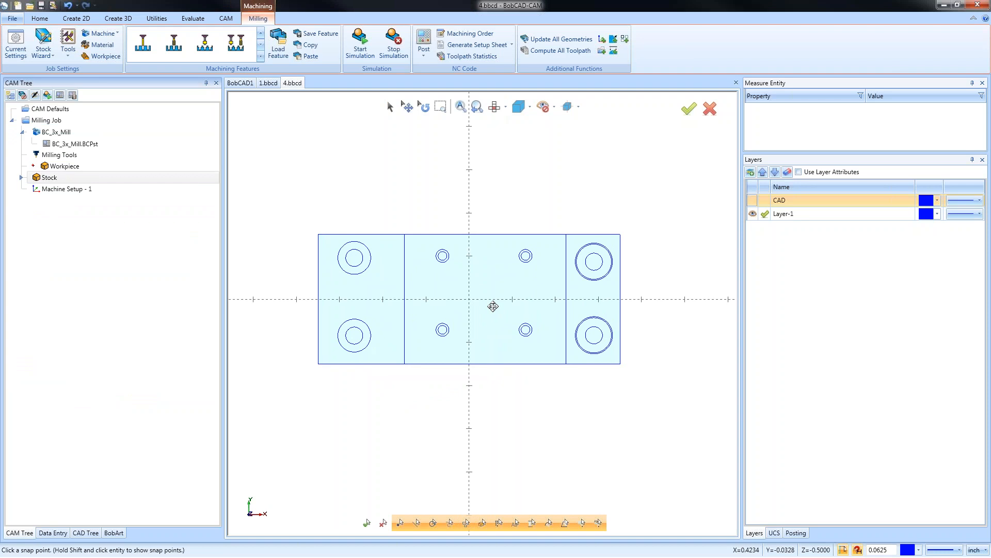
{"action": "right_click", "coordinate": [795, 214]}
{"action": "left_click", "coordinate": [818, 226]}
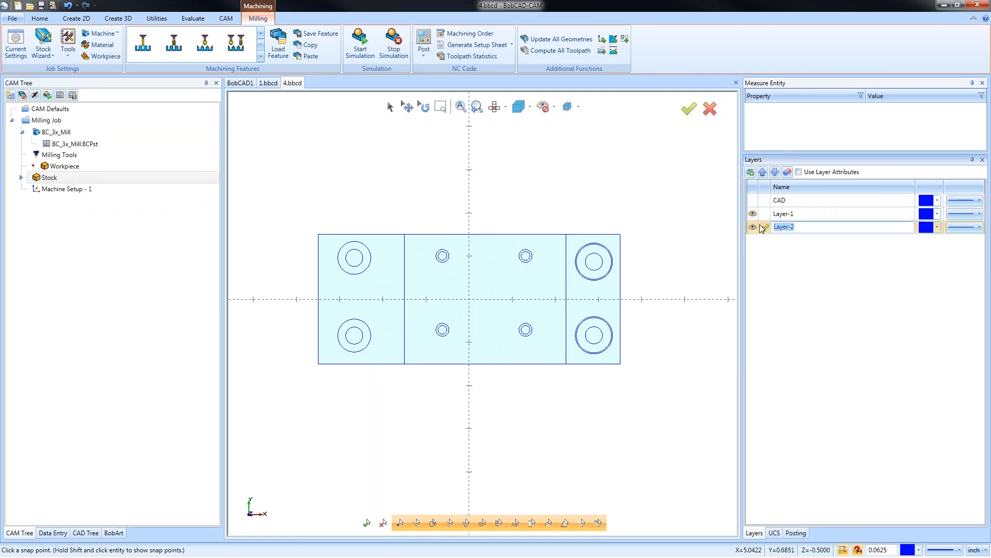
Create points at the arc centers of all the holes on the plate, with the entity end point option turned off.
{"action": "left_click", "coordinate": [76, 18]}
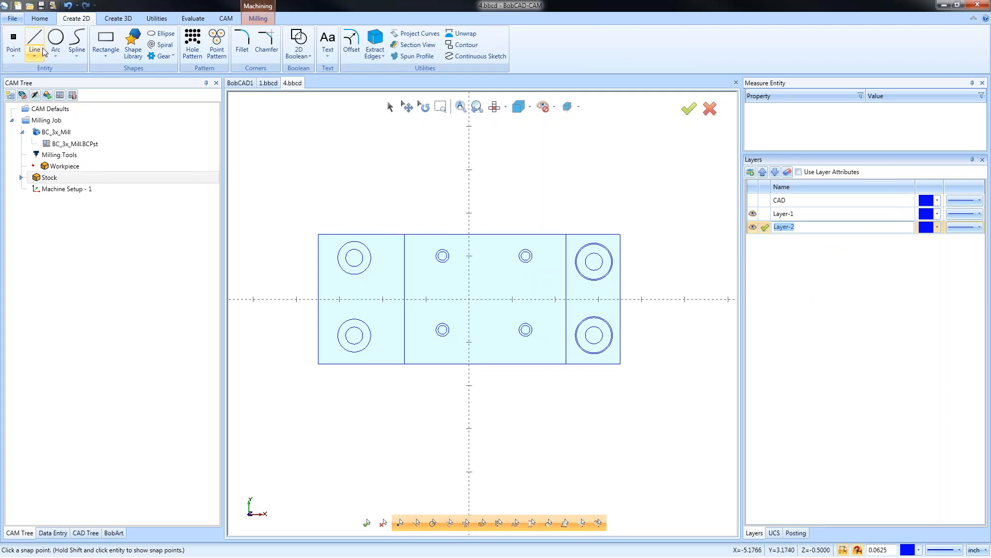
{"action": "left_click", "coordinate": [14, 40]}
{"action": "left_click", "coordinate": [32, 128]}
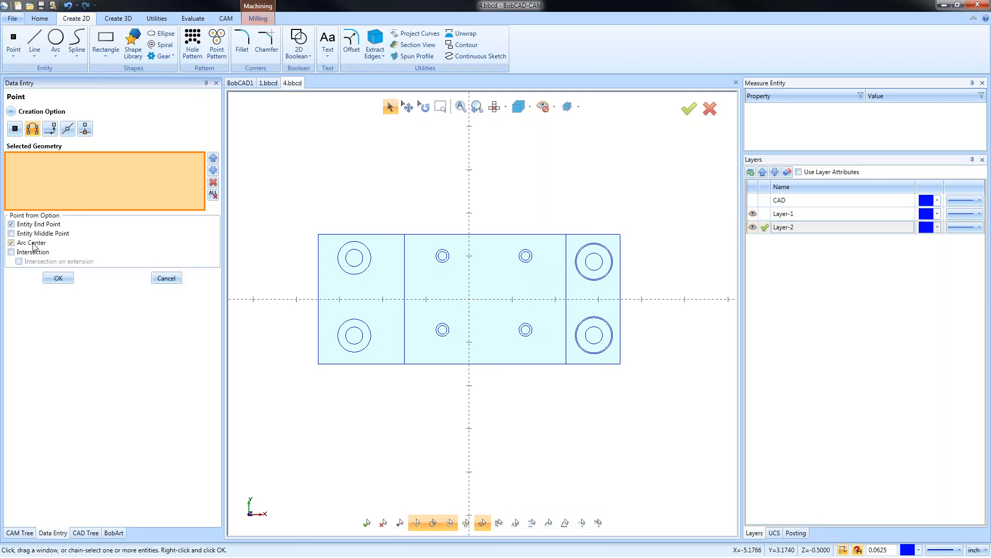
{"action": "left_click", "coordinate": [11, 224]}
{"action": "left_click_drag", "start_coordinate": [333, 238], "coordinate": [620, 369]}
{"action": "right_click", "coordinate": [448, 179]}
{"action": "left_click", "coordinate": [468, 196]}
Add a Mill Drill Hole feature to Machine Setup - 1, using the center points of the four large holes as geometry.
{"action": "left_click", "coordinate": [85, 532]}
{"action": "left_click", "coordinate": [20, 533]}
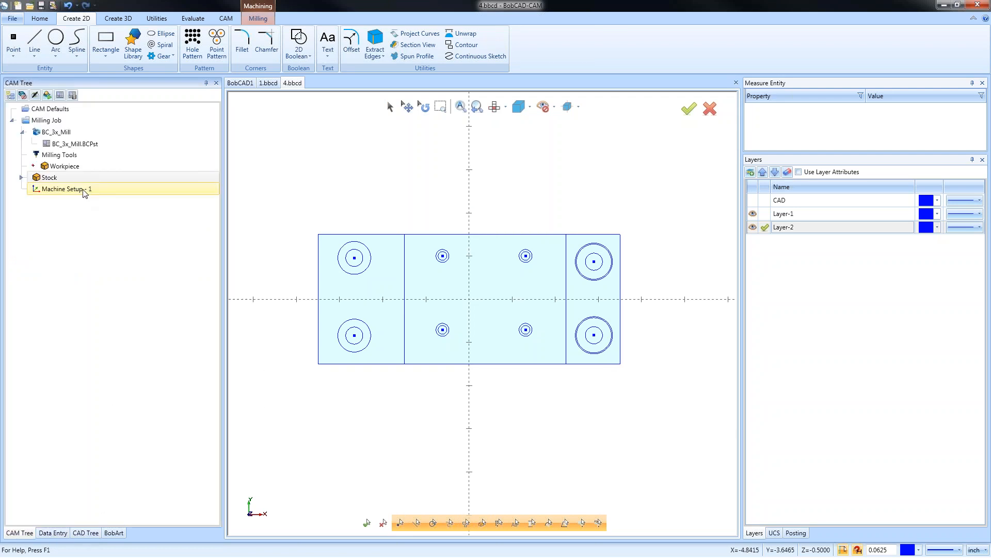
{"action": "right_click", "coordinate": [83, 189]}
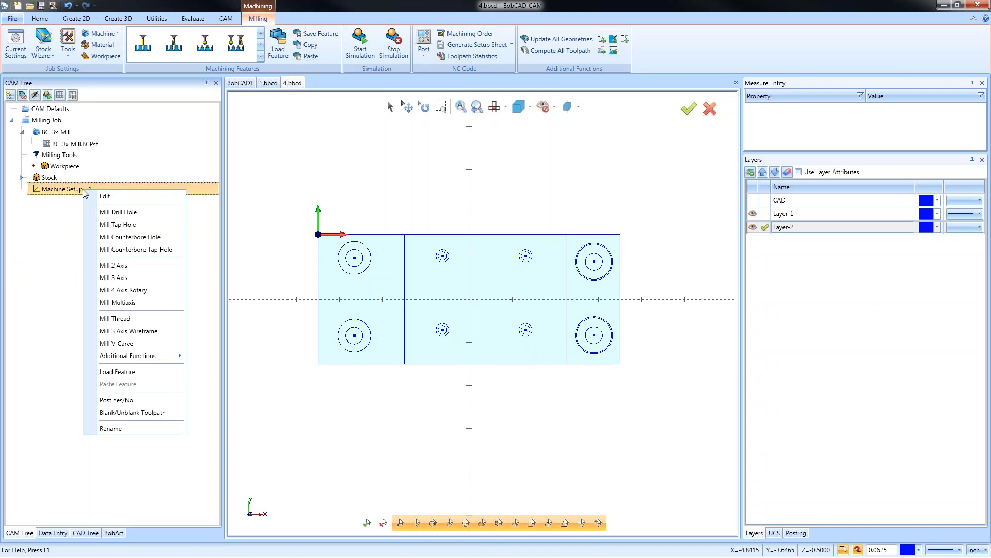
{"action": "left_click", "coordinate": [118, 212]}
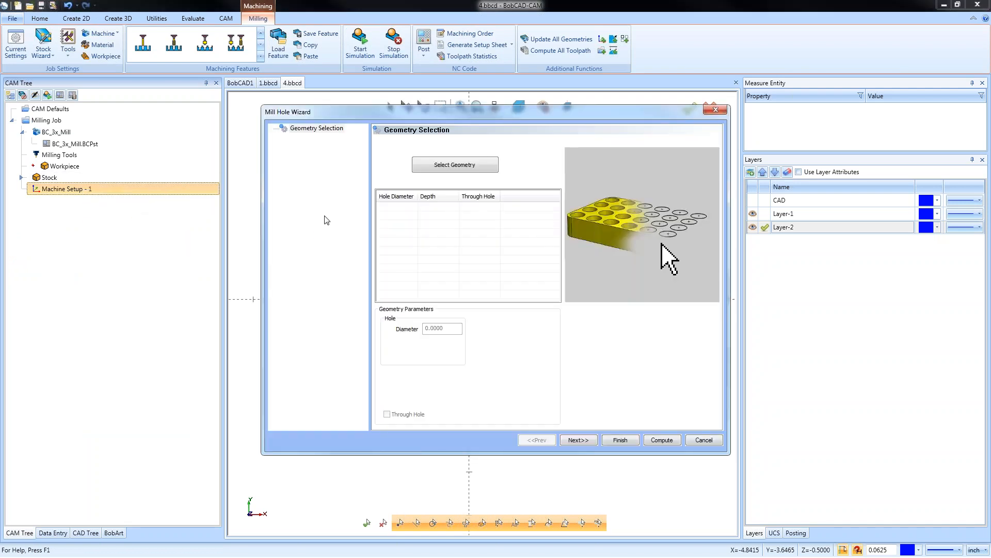
{"action": "left_click", "coordinate": [440, 164]}
{"action": "left_click", "coordinate": [355, 259]}
{"action": "left_click", "coordinate": [354, 336]}
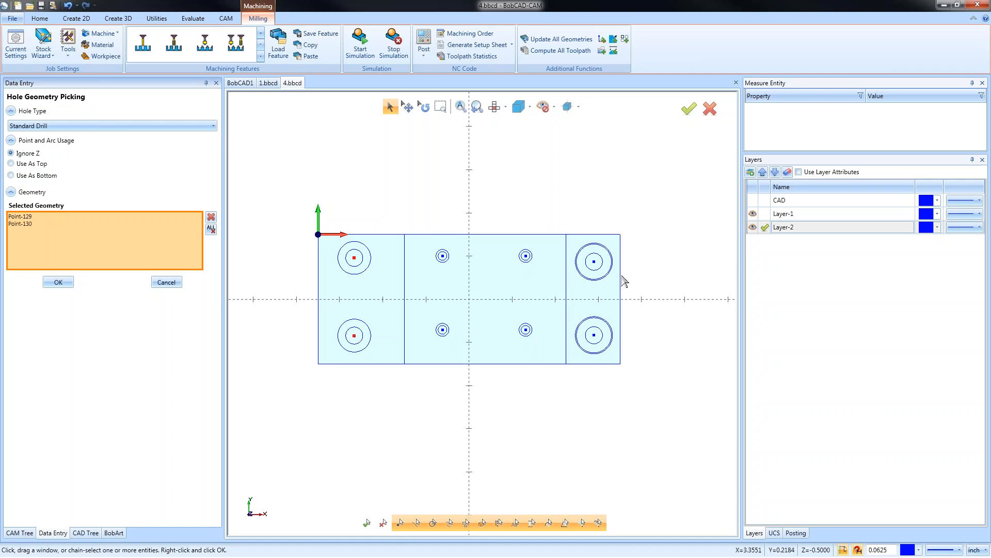
{"action": "left_click", "coordinate": [594, 261]}
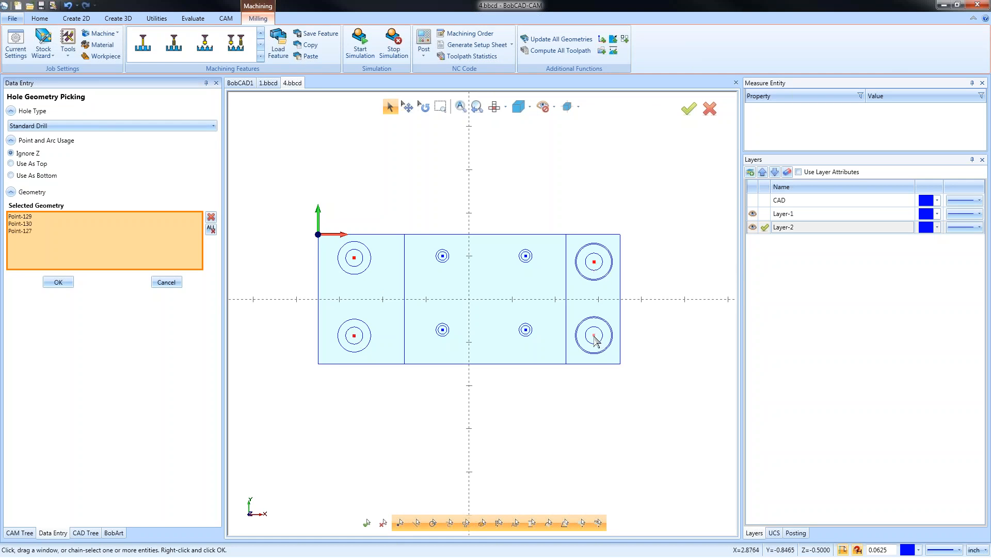
{"action": "left_click", "coordinate": [593, 335]}
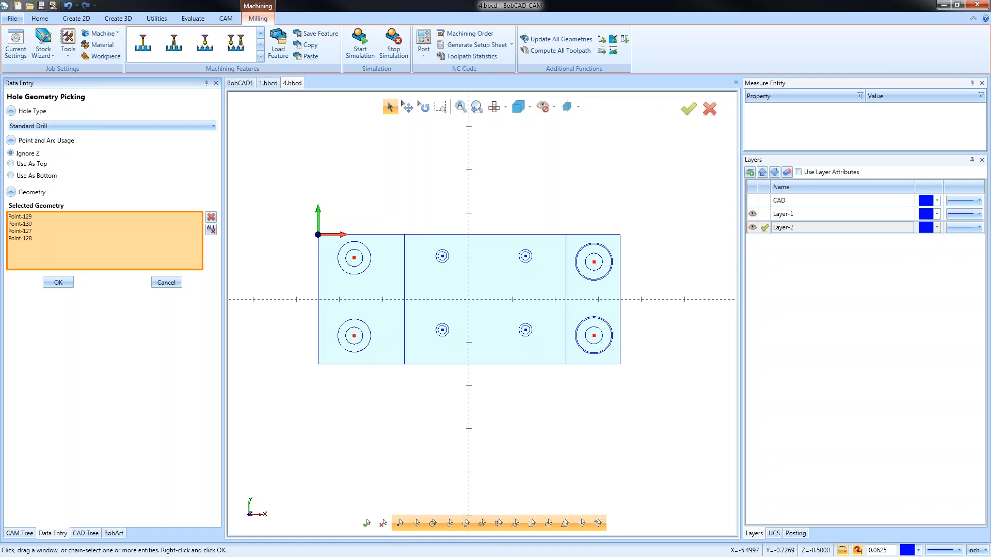
{"action": "left_click", "coordinate": [58, 283]}
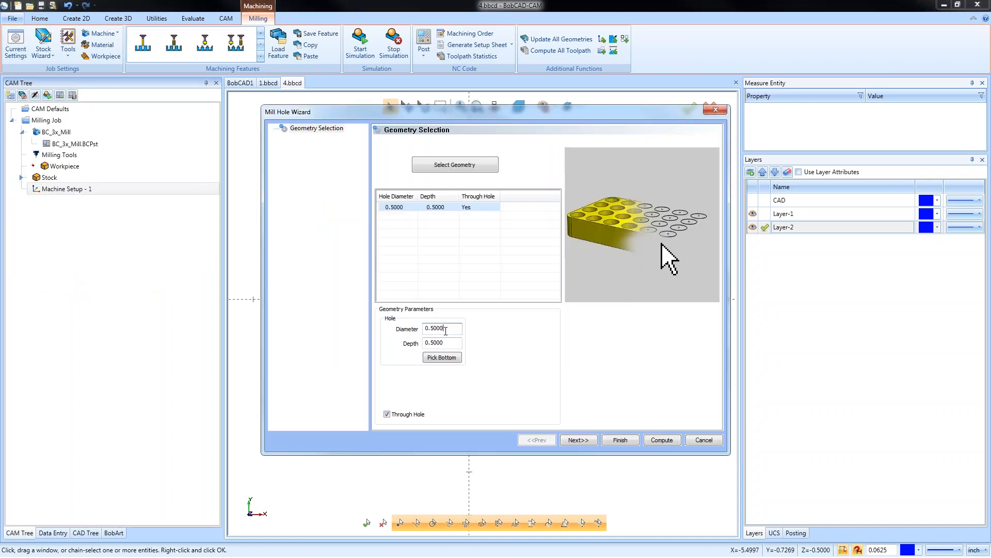
Set the hole diameter to 0.375 and the depth to 1.5 for the selected points.
{"action": "type", "text": ".375"}
{"action": "key", "text": "Tab"}
{"action": "double_click", "coordinate": [460, 342]}
{"action": "type", "text": "1.5"}
{"action": "key", "text": "Tab"}
{"action": "left_click", "coordinate": [584, 439]}
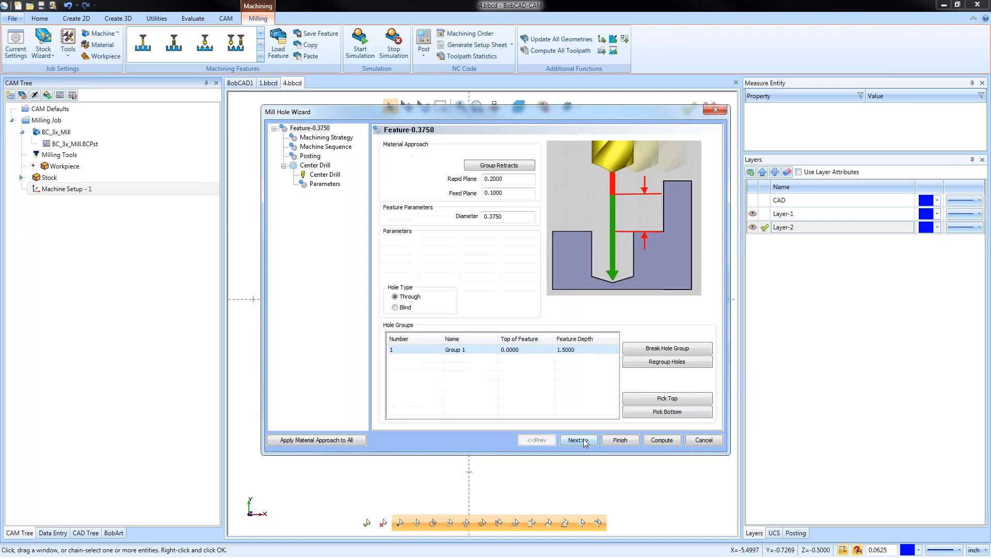
Use the Hole machining template, set the drill's cycle type to Peck, and compute the toolpath.
{"action": "left_click", "coordinate": [325, 137]}
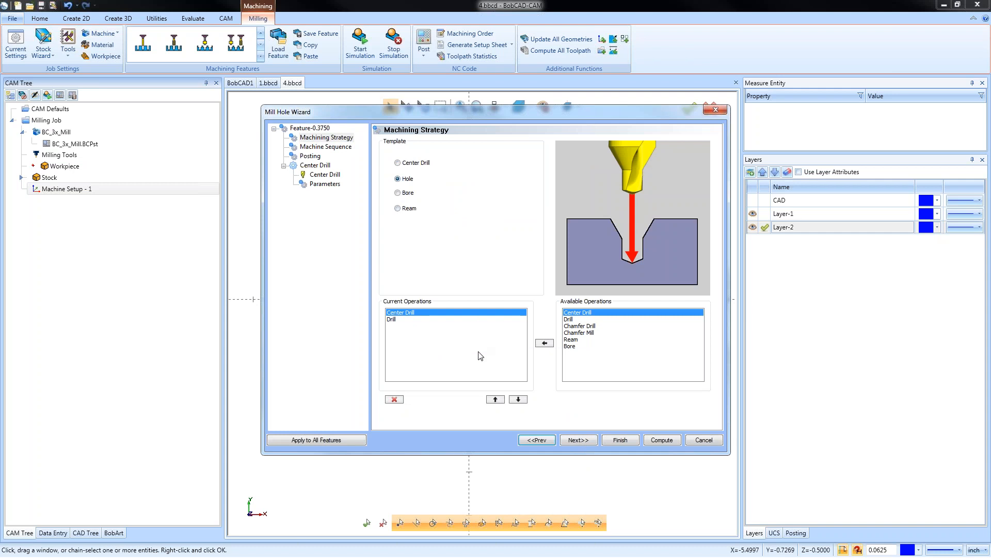
{"action": "left_click", "coordinate": [564, 437]}
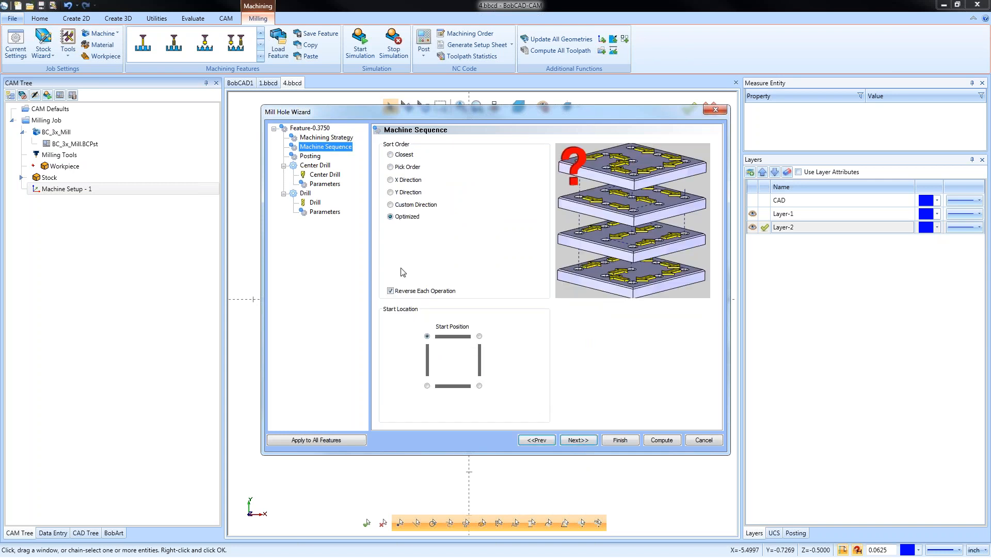
{"action": "left_click", "coordinate": [325, 211]}
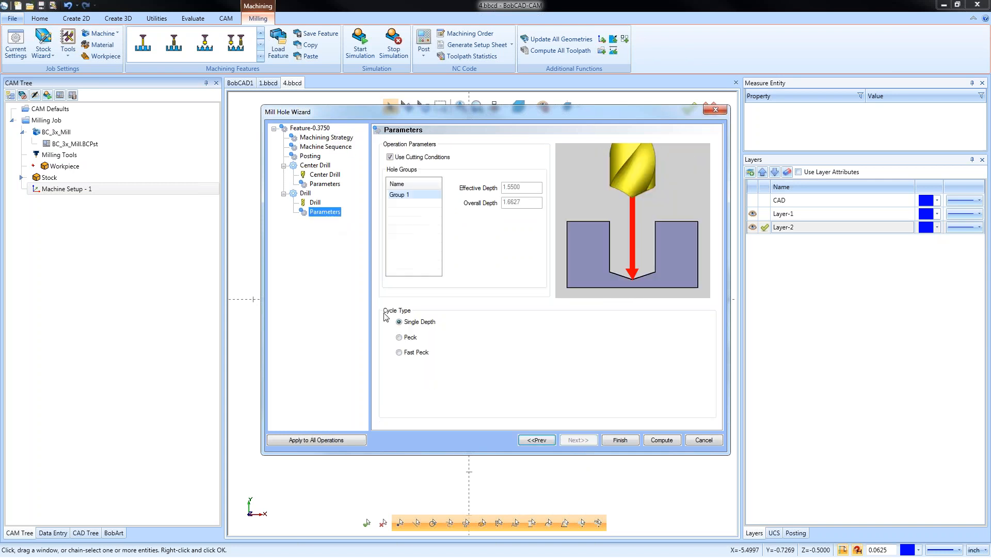
{"action": "left_click", "coordinate": [399, 337]}
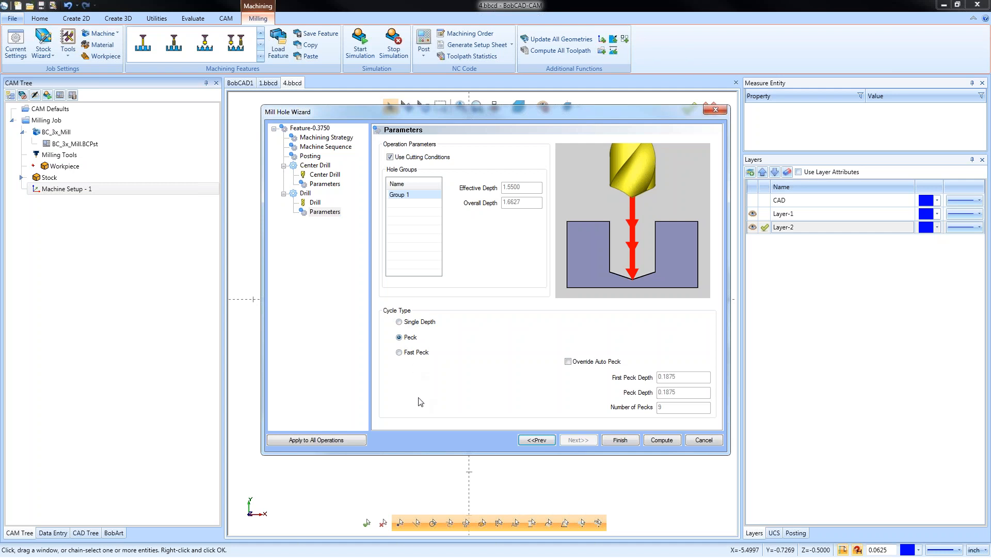
{"action": "left_click", "coordinate": [662, 440]}
Backplot the Center Drill operation, stepping through its moves across the four holes.
{"action": "middle_click_drag", "start_coordinate": [551, 381], "coordinate": [540, 398]}
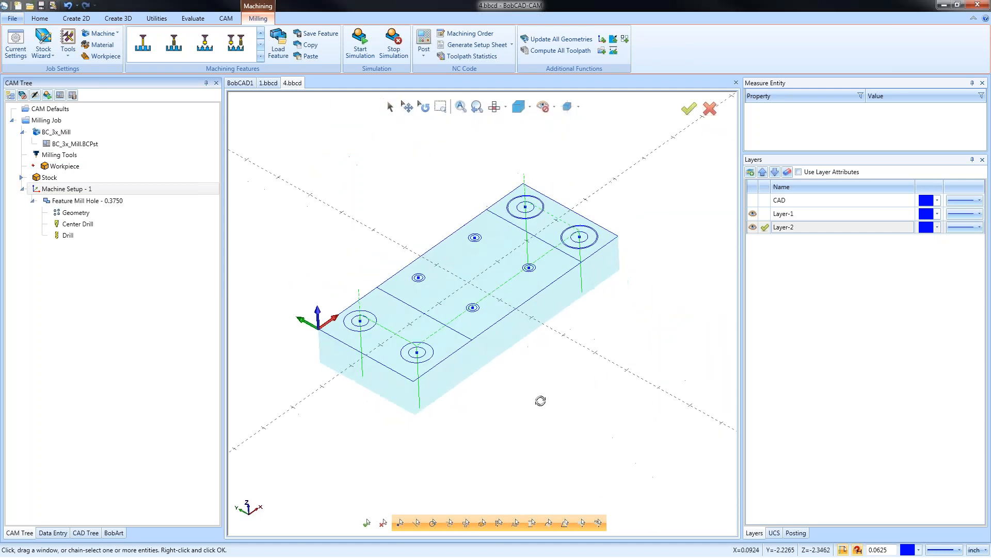
{"action": "left_click", "coordinate": [80, 225]}
{"action": "right_click", "coordinate": [80, 225]}
{"action": "left_click", "coordinate": [118, 262]}
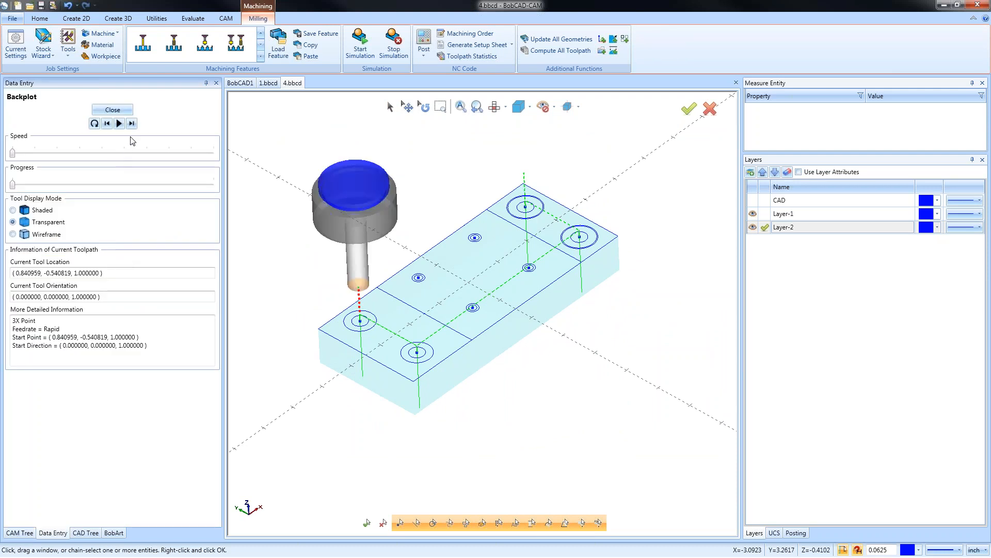
{"action": "left_click", "coordinate": [132, 126]}
{"action": "left_click", "coordinate": [132, 127]}
{"action": "left_click", "coordinate": [132, 127]}
{"action": "left_click", "coordinate": [132, 127]}
{"action": "left_click", "coordinate": [132, 127]}
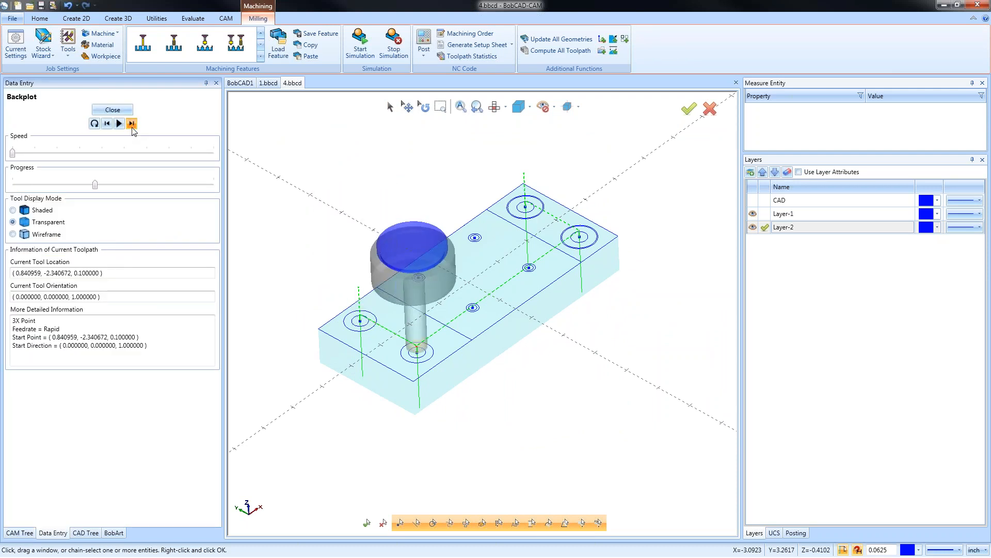
{"action": "left_click", "coordinate": [132, 127]}
{"action": "left_click", "coordinate": [133, 128]}
{"action": "left_click", "coordinate": [132, 127]}
{"action": "left_click", "coordinate": [132, 127]}
{"action": "left_click", "coordinate": [132, 127]}
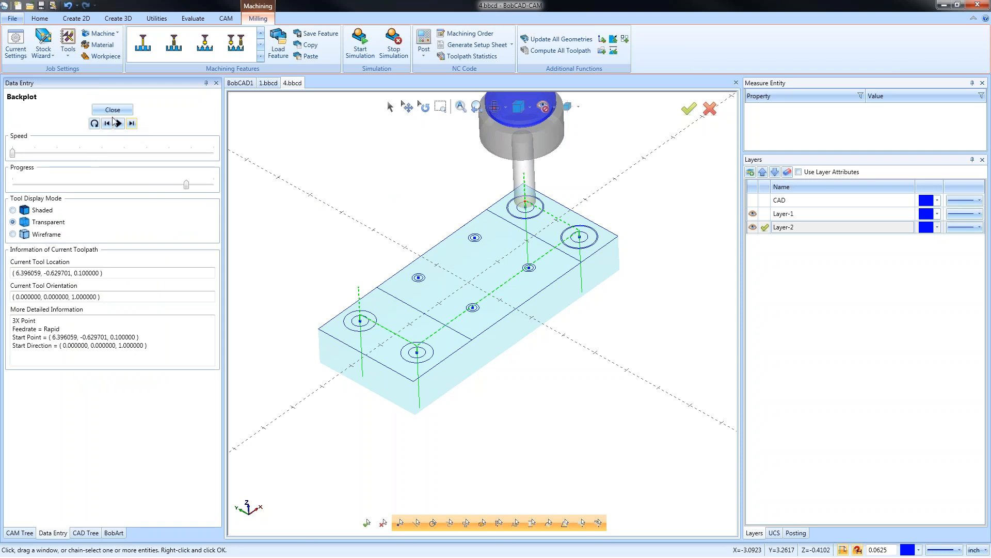
{"action": "left_click", "coordinate": [112, 110]}
Backplot the Drill operation, stepping through its first moves.
{"action": "right_click", "coordinate": [75, 238]}
{"action": "left_click", "coordinate": [111, 270]}
{"action": "left_click", "coordinate": [133, 124]}
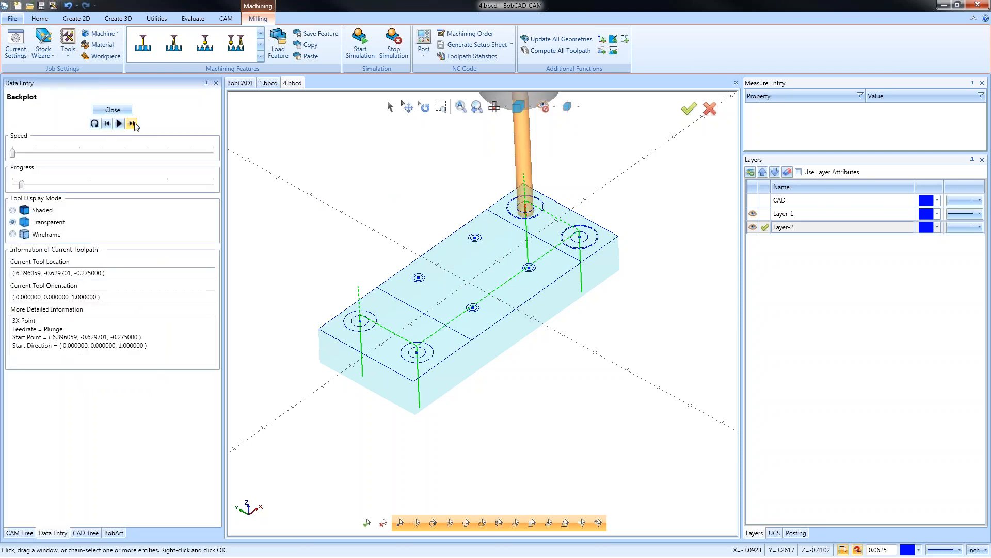
{"action": "left_click", "coordinate": [132, 124]}
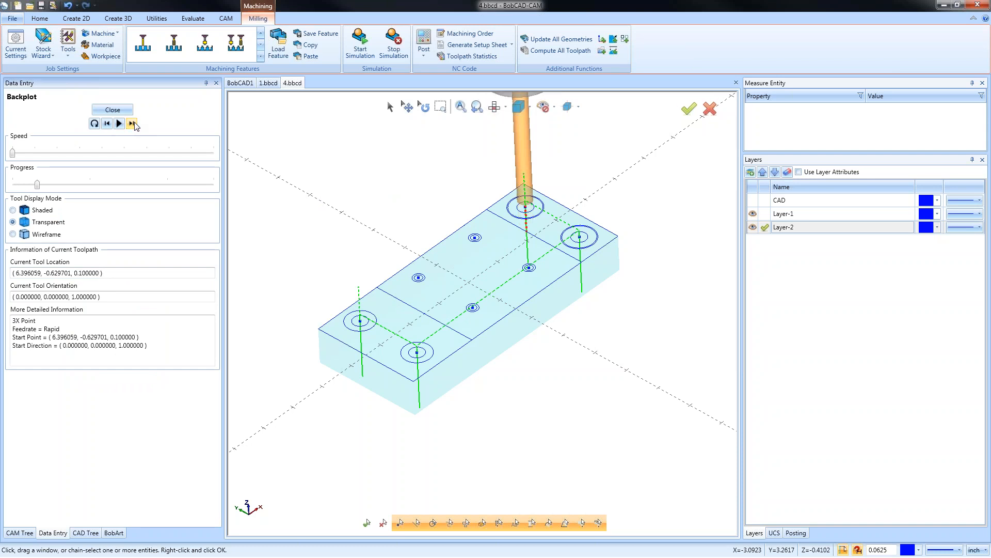
{"action": "left_click", "coordinate": [98, 111]}
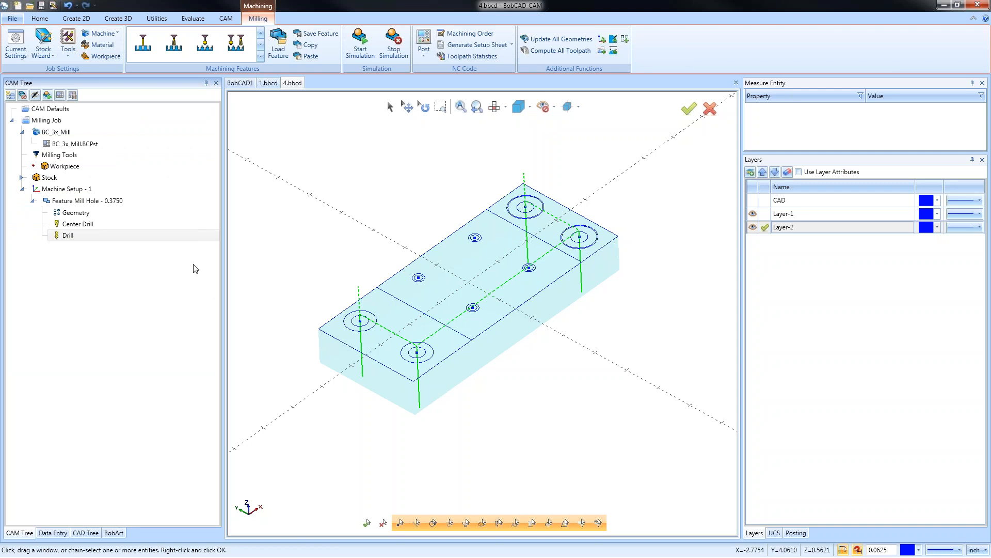
Review the Drill operation's parameters in the 0.3750 hole feature and close the wizard without changes.
{"action": "right_click", "coordinate": [109, 200]}
{"action": "key", "text": "Return"}
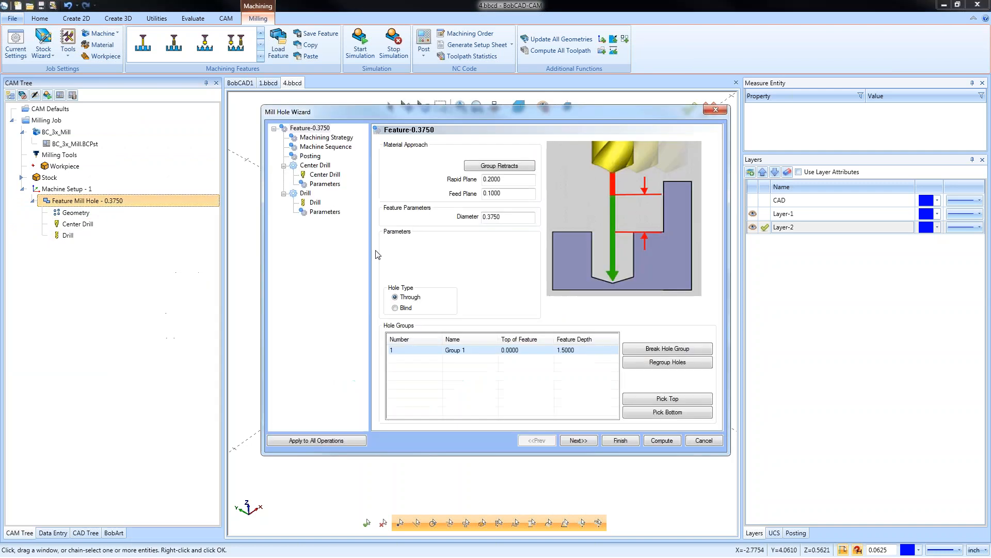
{"action": "left_click", "coordinate": [318, 212]}
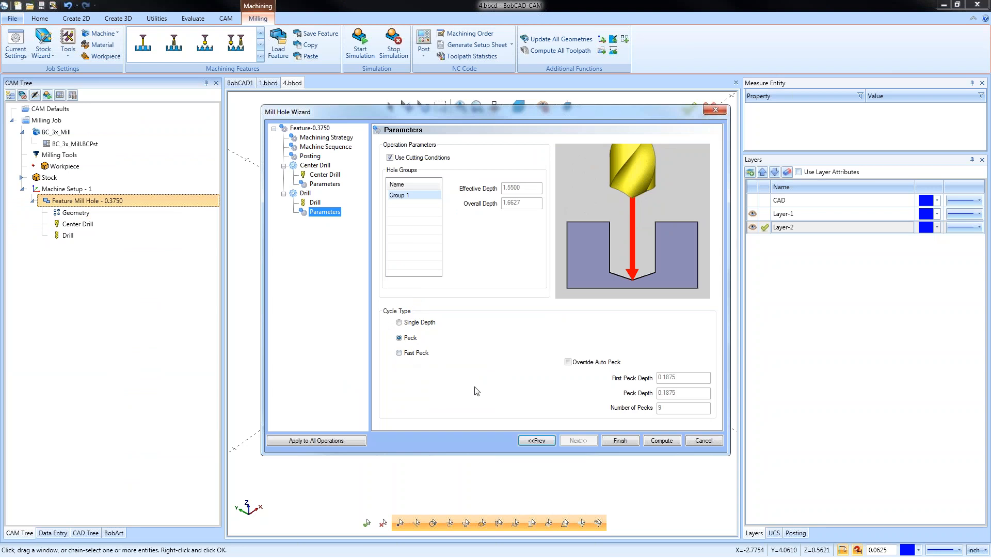
{"action": "left_click", "coordinate": [701, 440]}
{"action": "middle_click_drag", "start_coordinate": [547, 394], "coordinate": [514, 385]}
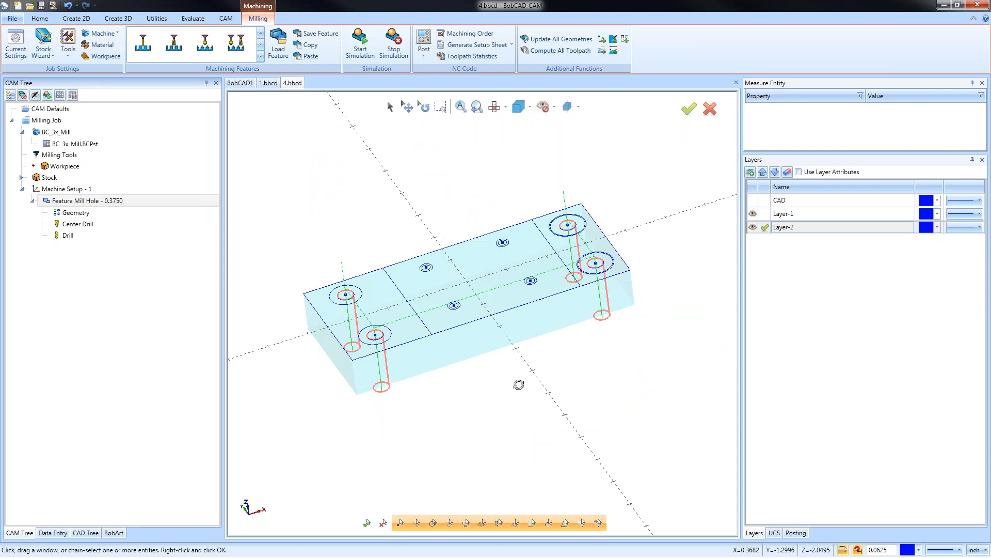
{"action": "right_click", "coordinate": [426, 170]}
{"action": "left_click", "coordinate": [459, 190]}
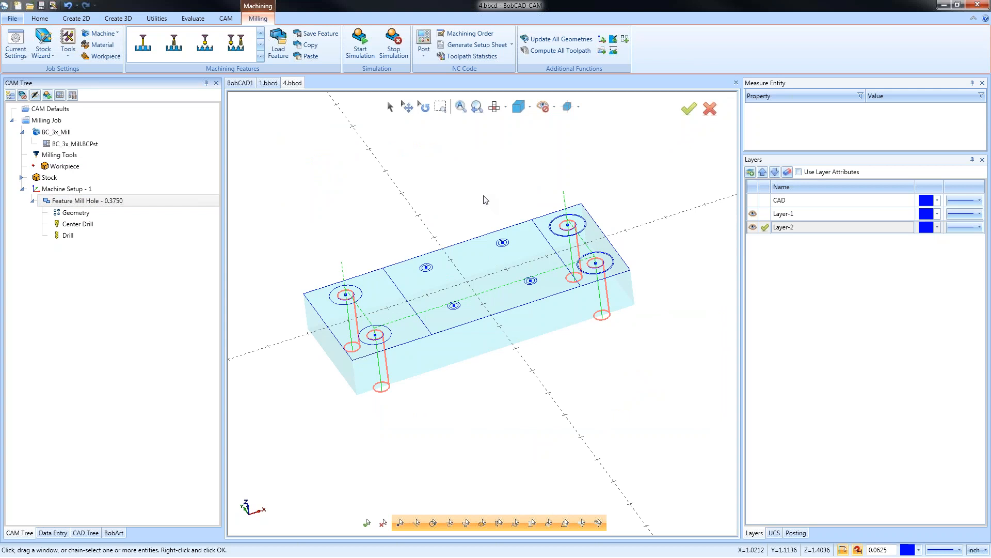
Switch to the 1.bbcd part and start a new Milling job on the BC_3x_Mill machine.
{"action": "left_click", "coordinate": [268, 83]}
{"action": "middle_click_drag", "start_coordinate": [509, 291], "coordinate": [483, 342]}
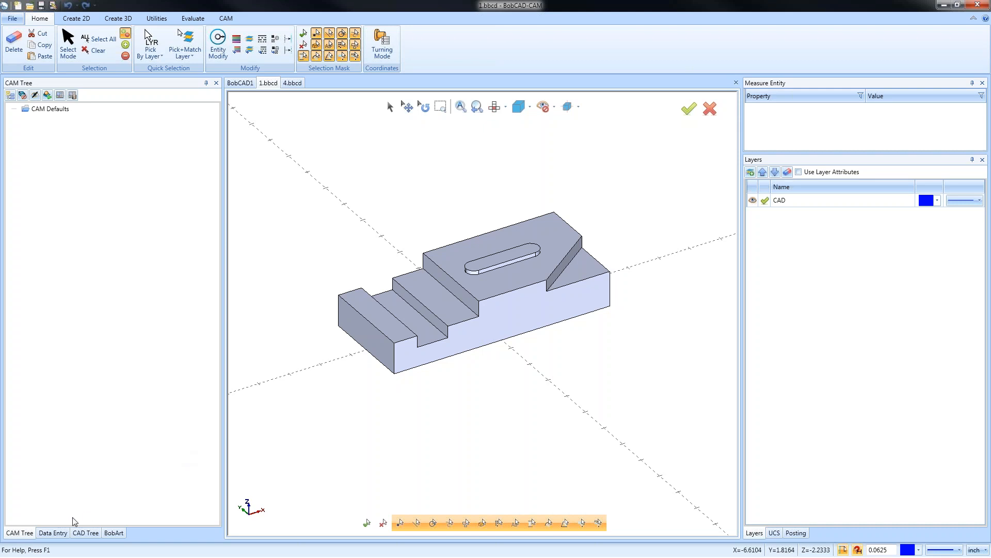
{"action": "left_click", "coordinate": [85, 533]}
{"action": "left_click", "coordinate": [53, 532]}
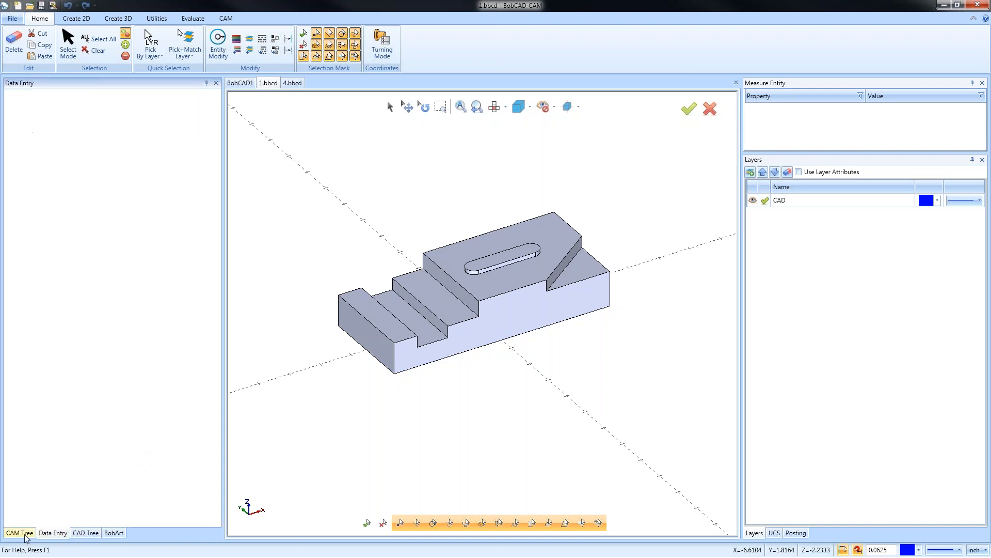
{"action": "left_click", "coordinate": [26, 533]}
{"action": "right_click", "coordinate": [72, 120]}
{"action": "left_click", "coordinate": [93, 125]}
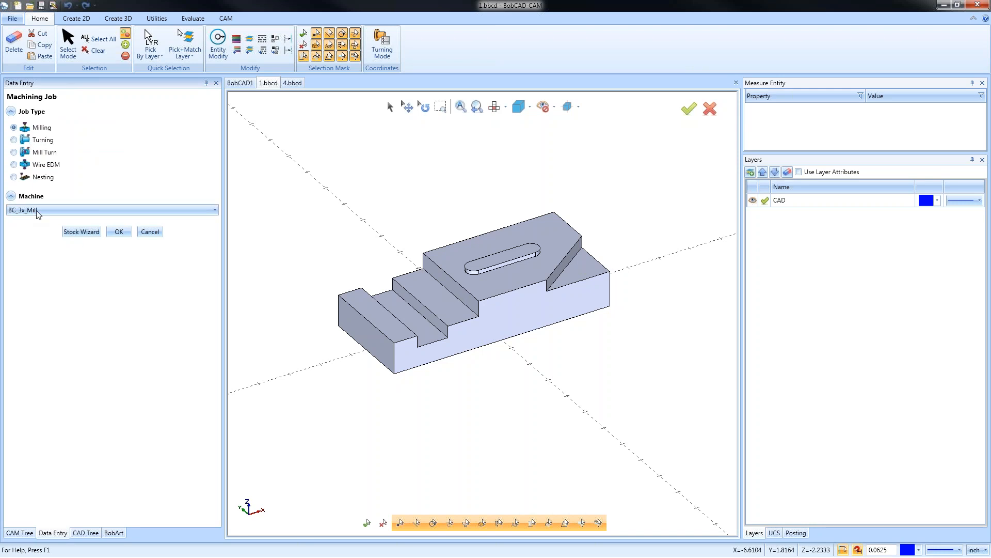
Define rectangular stock from the graphics-area geometry and place the machine setup origin at the stock's top corner, X -3.5, Y 1.5, Z 1.625.
{"action": "left_click", "coordinate": [81, 232]}
{"action": "left_click", "coordinate": [83, 187]}
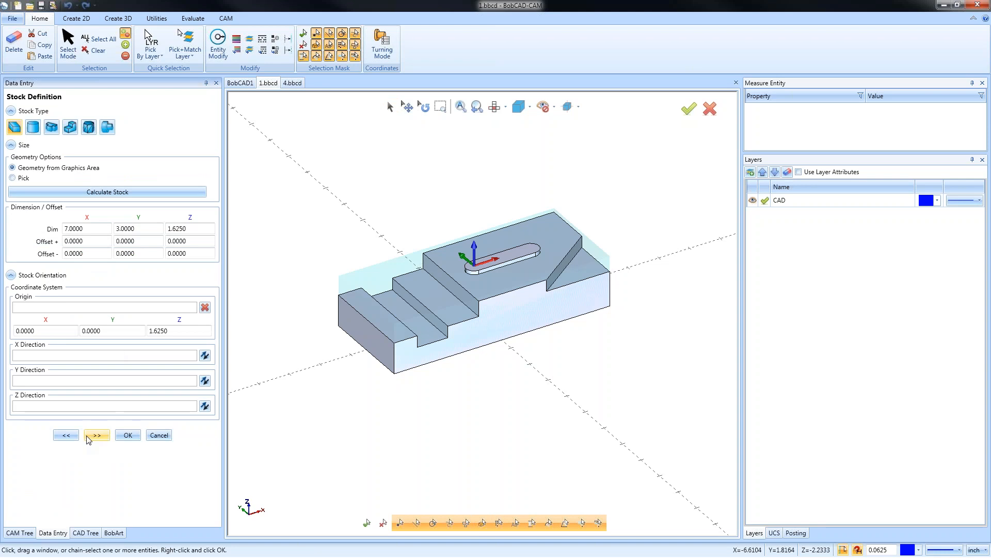
{"action": "left_click", "coordinate": [96, 435]}
{"action": "left_click", "coordinate": [52, 229]}
{"action": "left_click", "coordinate": [338, 275]}
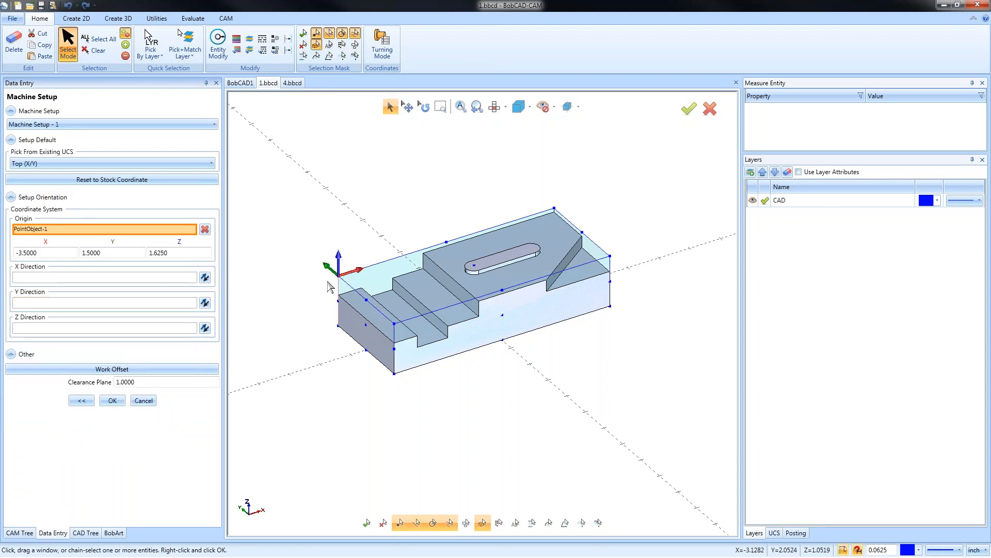
{"action": "left_click", "coordinate": [112, 402]}
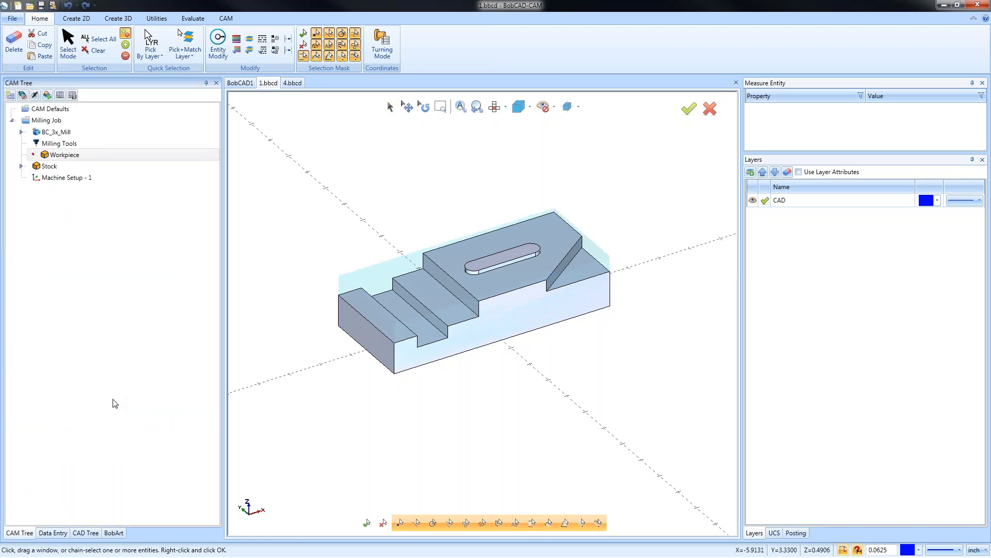
Add a Mill 2 Axis feature to Machine Setup - 1 and select the upper edge of the angled corner cut as its profile.
{"action": "right_click", "coordinate": [80, 182]}
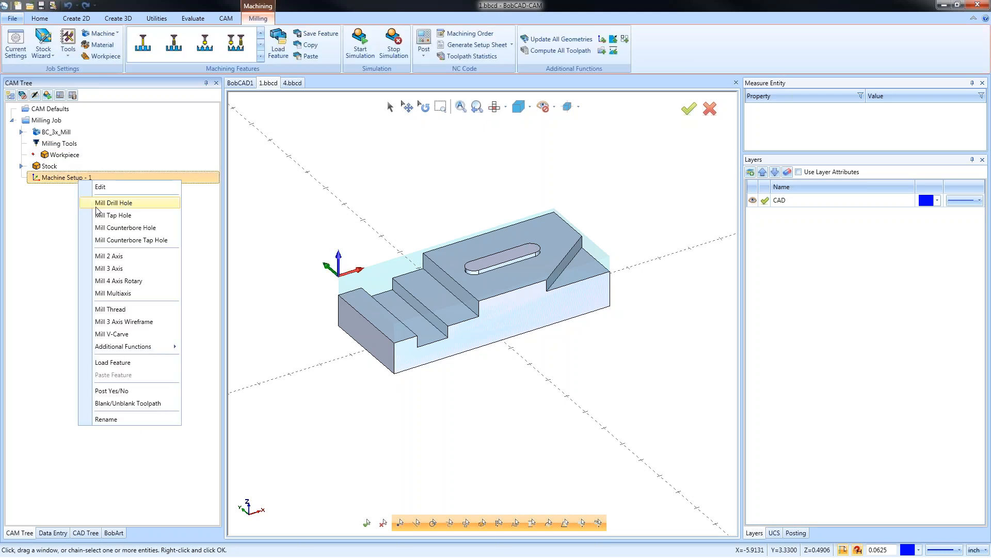
{"action": "left_click", "coordinate": [138, 260]}
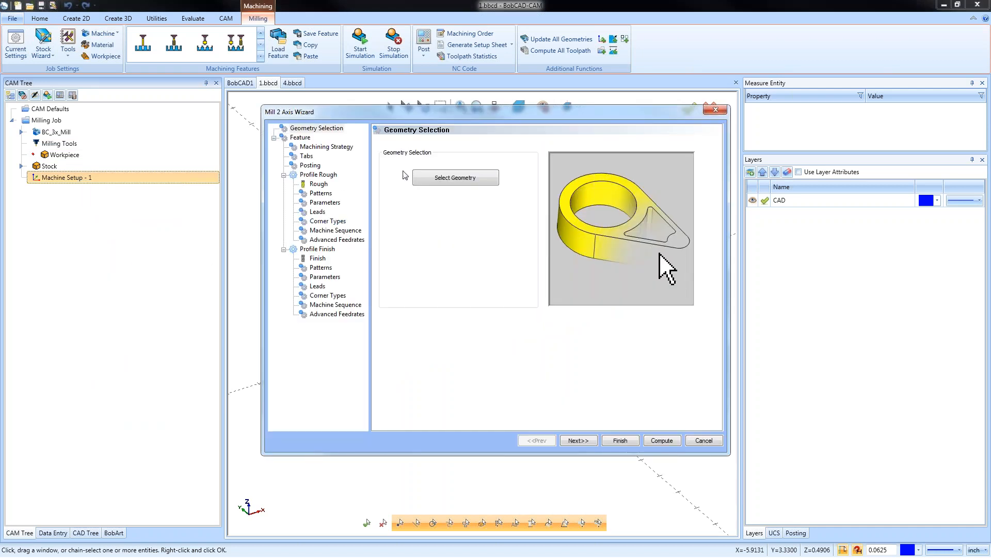
{"action": "left_click", "coordinate": [424, 179]}
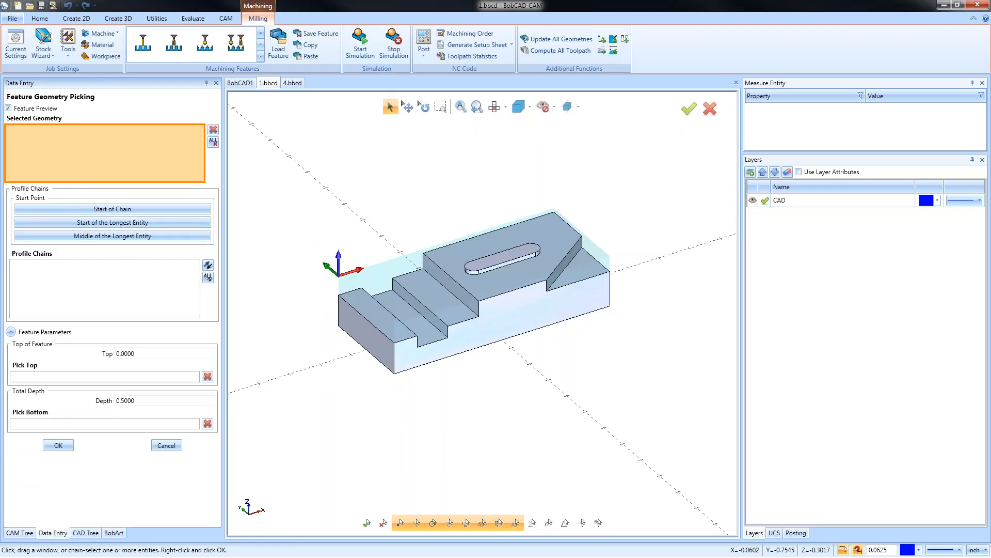
{"action": "left_click", "coordinate": [562, 281]}
{"action": "left_click", "coordinate": [21, 265]}
Set the feature's total depth by picking the lower corner point of the angled cut, and accept the geometry.
{"action": "middle_click_drag", "start_coordinate": [628, 333], "coordinate": [570, 381]}
{"action": "scroll", "coordinate": [597, 325], "scroll_direction": "up", "scroll_amount": 4}
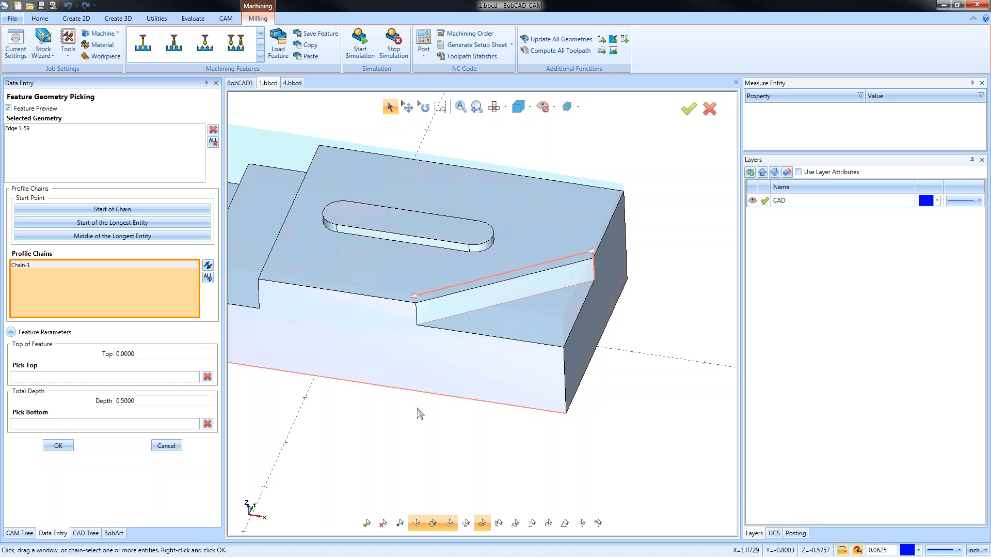
{"action": "left_click", "coordinate": [119, 423]}
{"action": "left_click", "coordinate": [459, 335]}
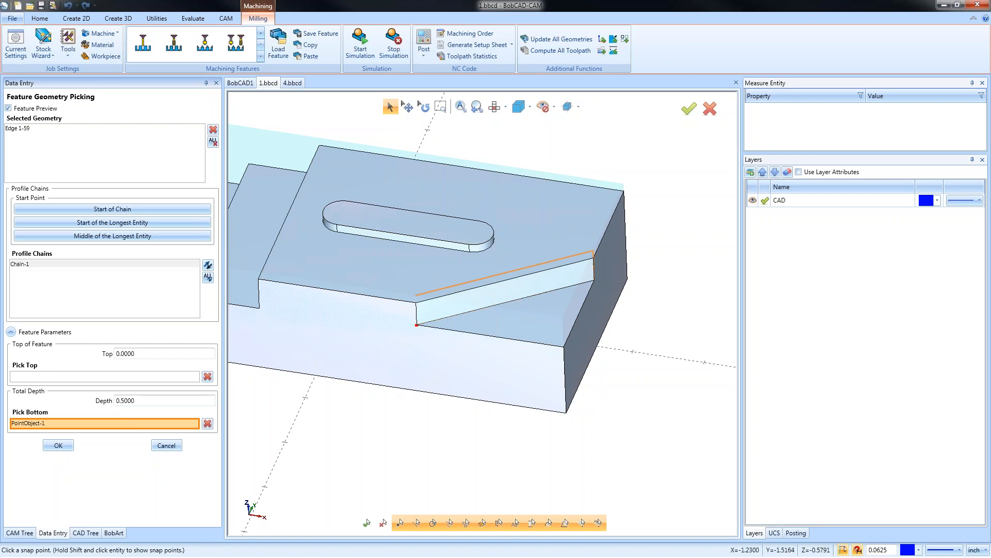
{"action": "left_click", "coordinate": [59, 446]}
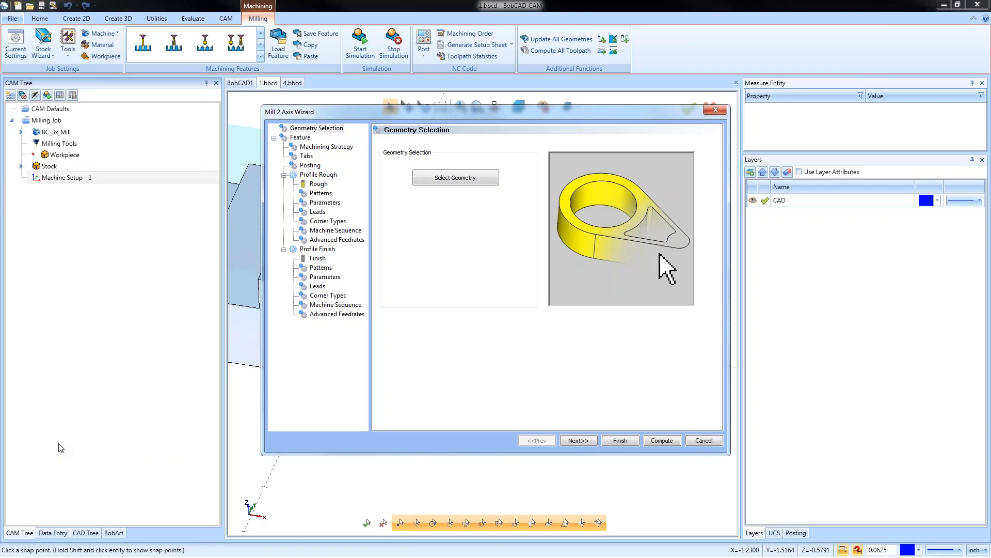
Keep the Profiling template and remove the Profile Finish operation from the machining strategy.
{"action": "left_click", "coordinate": [344, 148]}
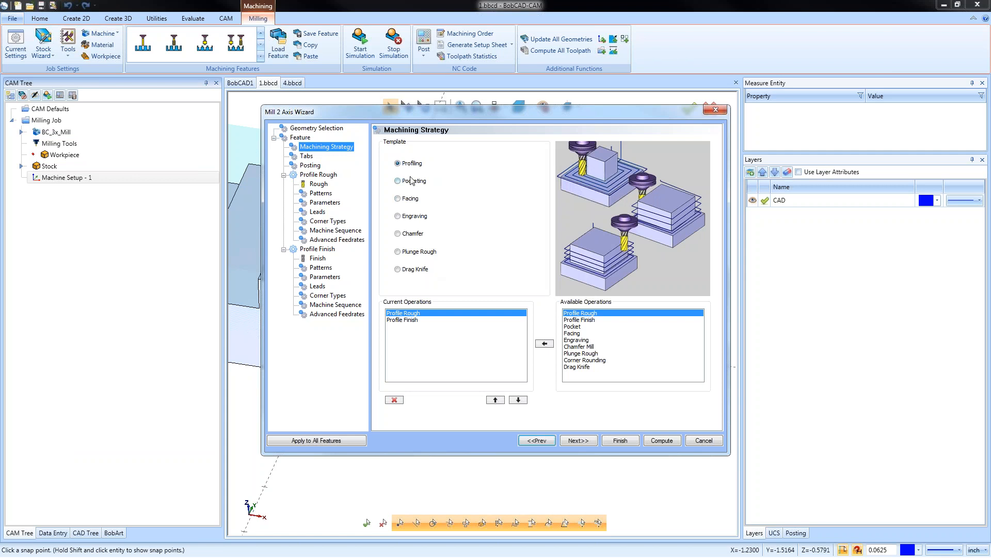
{"action": "left_click", "coordinate": [403, 320]}
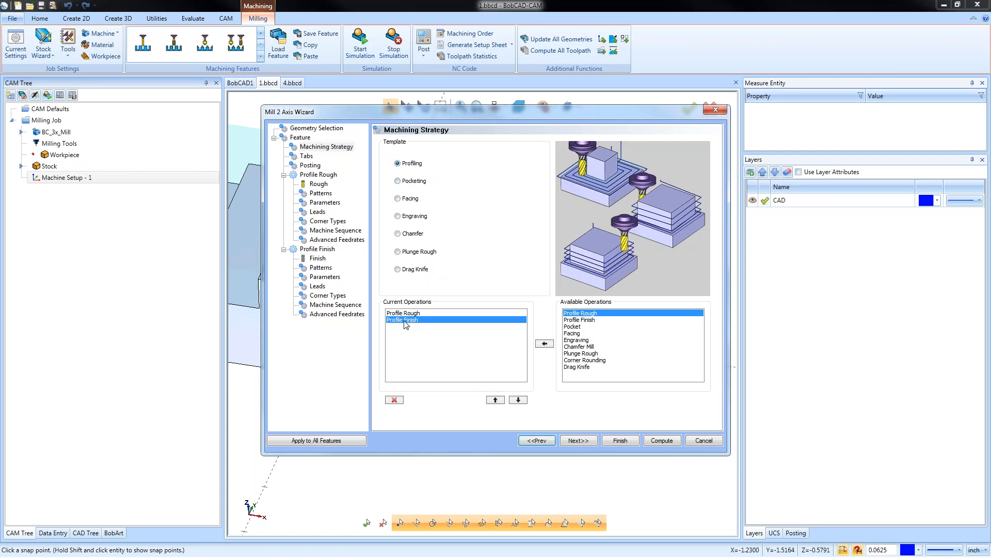
{"action": "left_click", "coordinate": [394, 400]}
{"action": "left_click", "coordinate": [575, 442]}
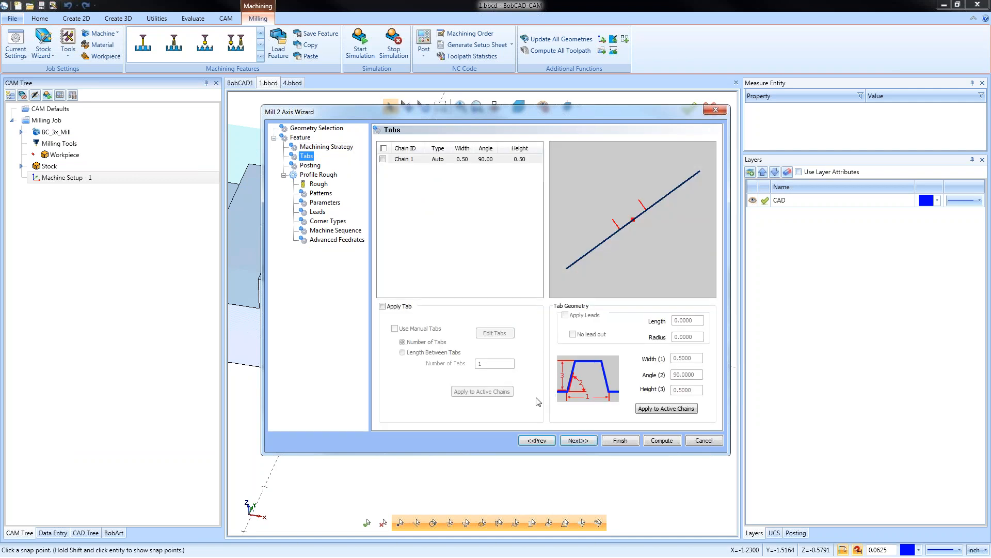
Try a diameter of 0.25 for the roughing tool, and set it back to 0.5.
{"action": "left_click", "coordinate": [318, 185]}
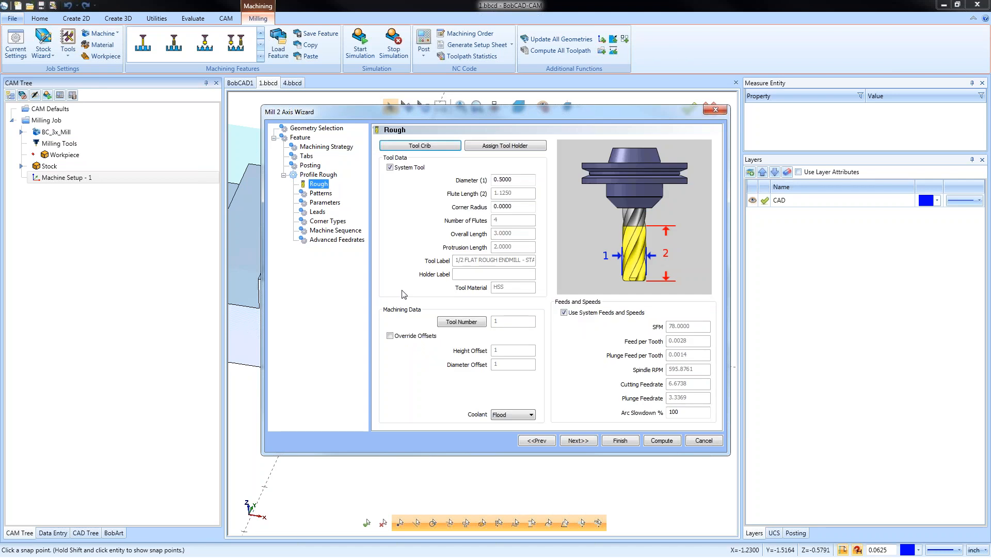
{"action": "left_click_drag", "start_coordinate": [524, 179], "coordinate": [482, 181]}
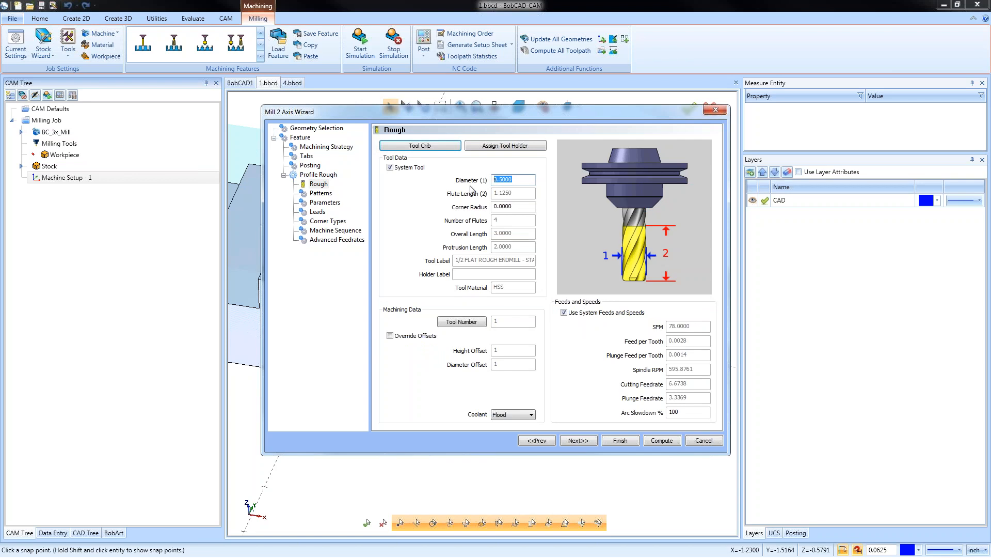
{"action": "type", "text": ".25"}
{"action": "key", "text": "Tab"}
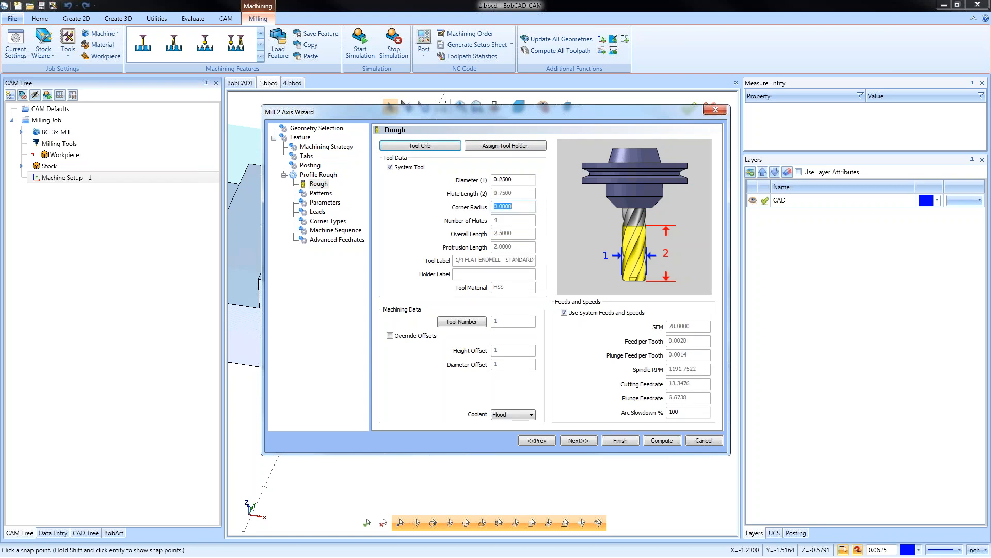
{"action": "key", "text": "shift+Tab"}
{"action": "type", "text": ".5"}
{"action": "key", "text": "Tab"}
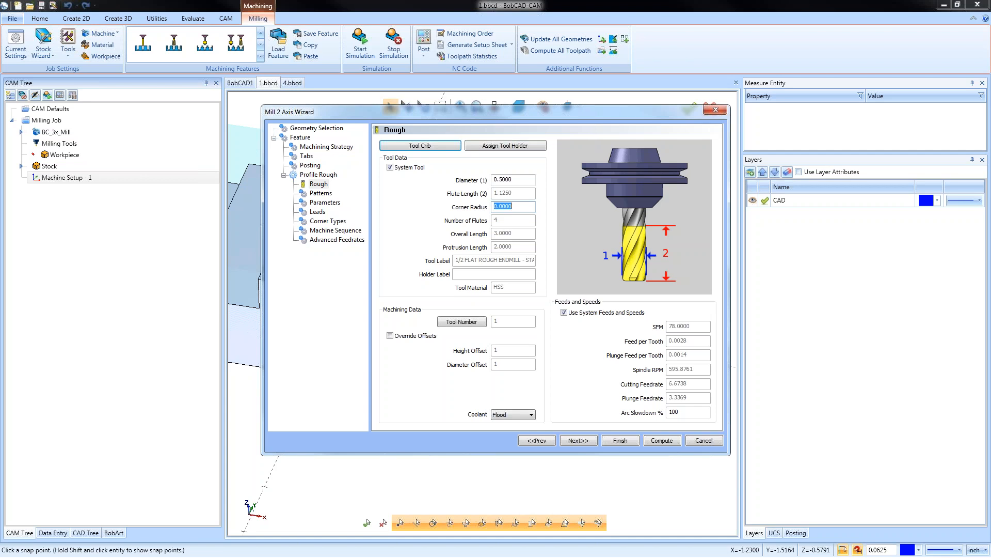
Examine the roughing end mills in the tool library and the other cutter categories in the tool crib, and cancel.
{"action": "left_click", "coordinate": [434, 148]}
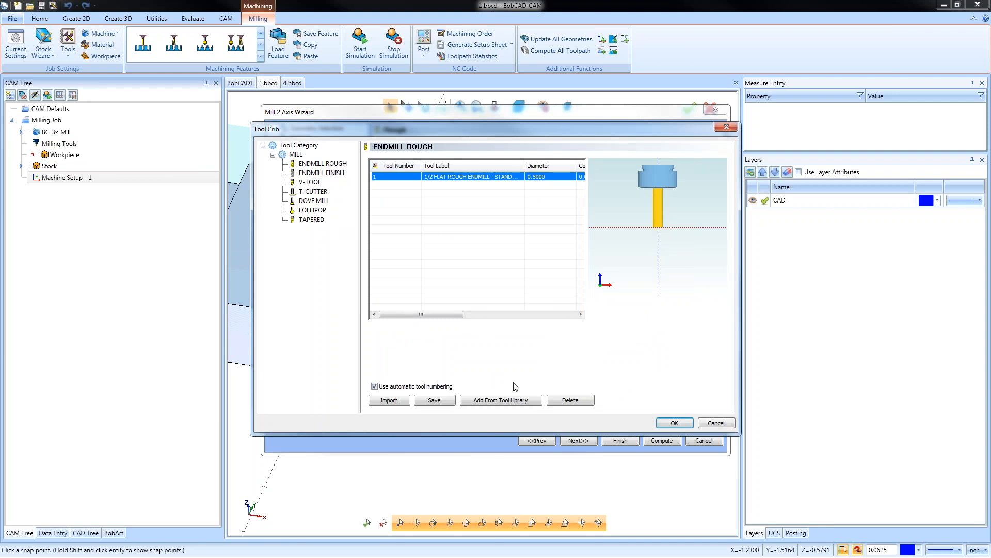
{"action": "left_click", "coordinate": [512, 402]}
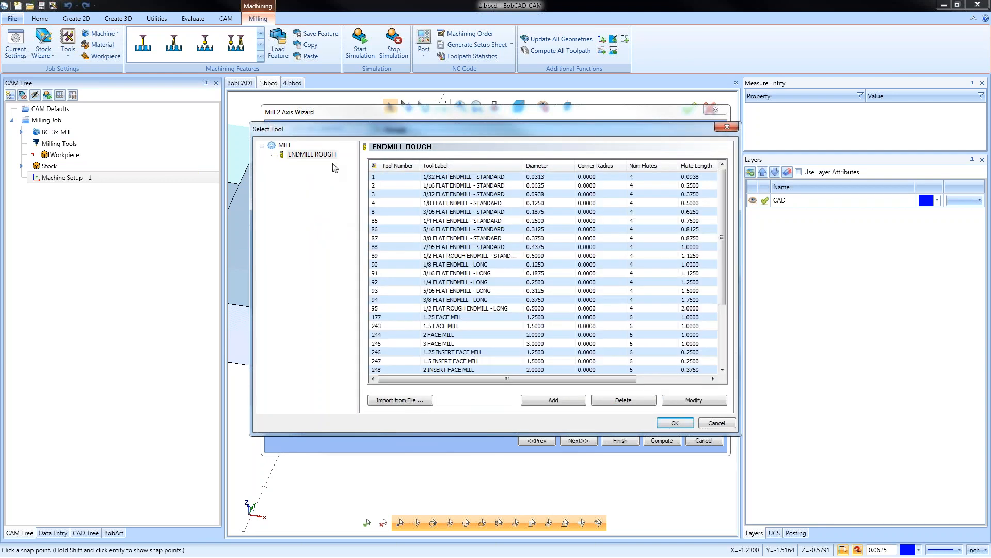
{"action": "left_click_drag", "start_coordinate": [723, 240], "coordinate": [723, 360]}
{"action": "left_click", "coordinate": [717, 423]}
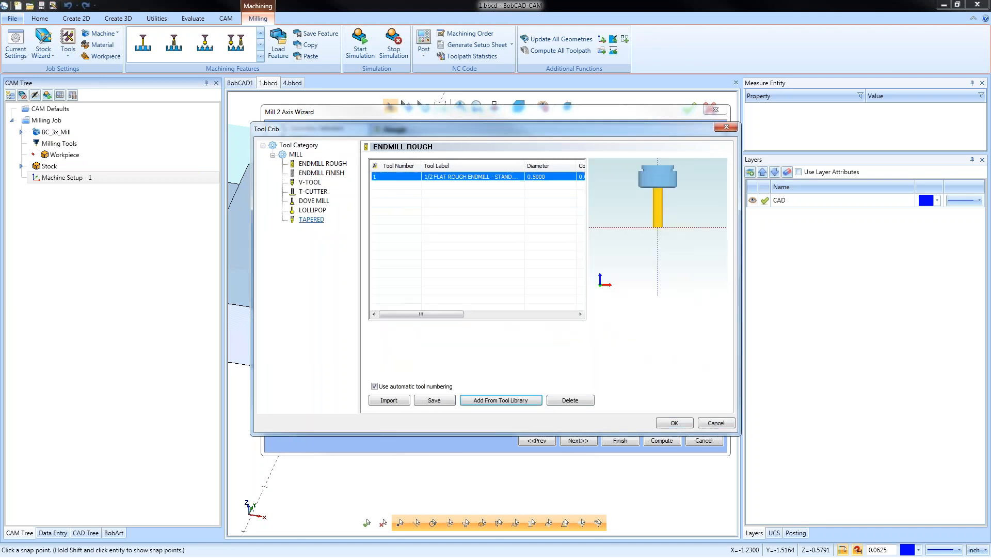
{"action": "left_click", "coordinate": [310, 182]}
{"action": "left_click", "coordinate": [313, 191]}
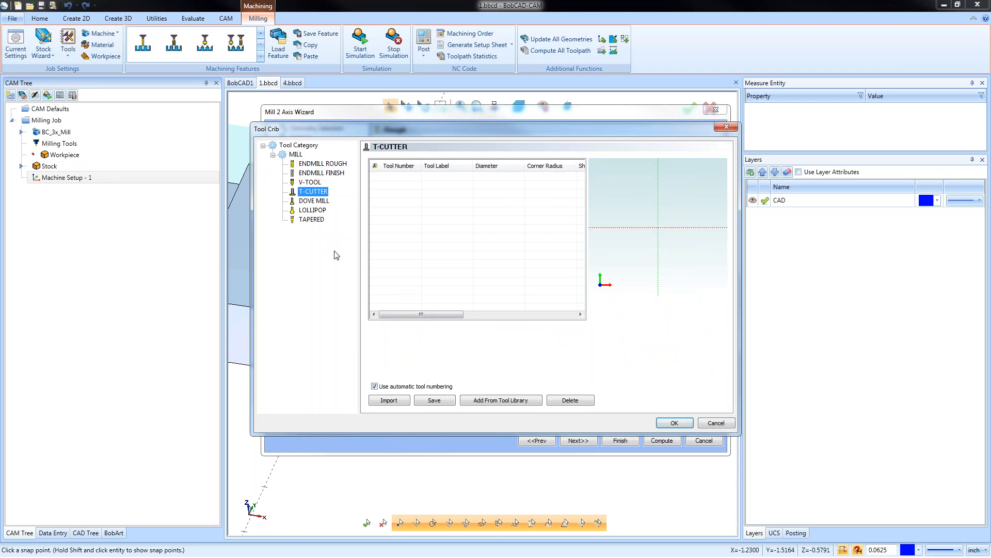
{"action": "left_click", "coordinate": [321, 202]}
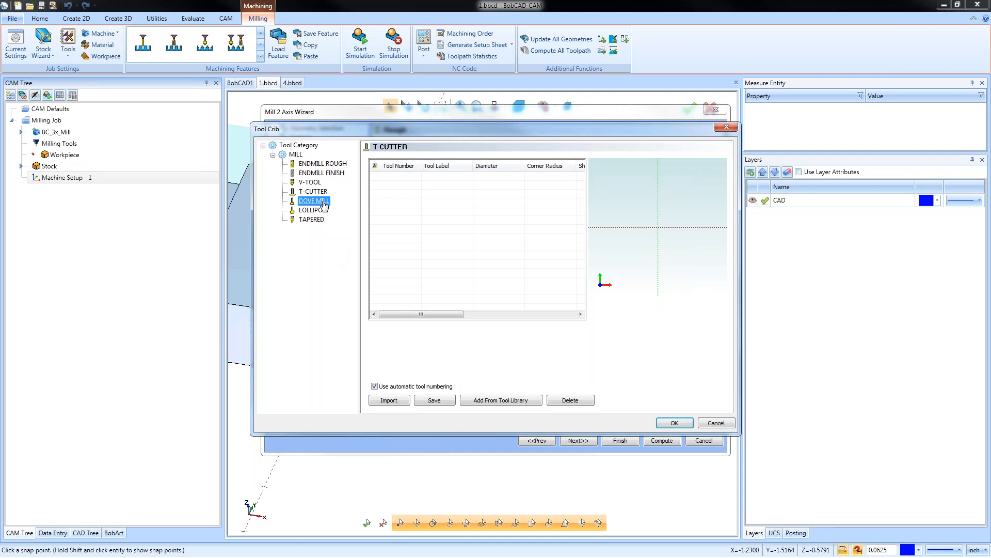
{"action": "left_click", "coordinate": [320, 211]}
{"action": "left_click", "coordinate": [312, 219]}
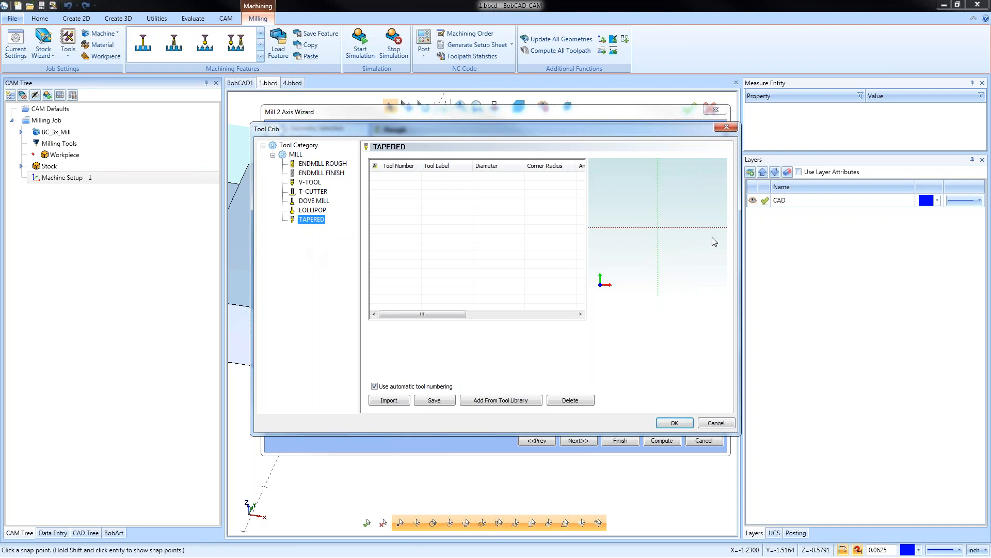
{"action": "left_click", "coordinate": [716, 423]}
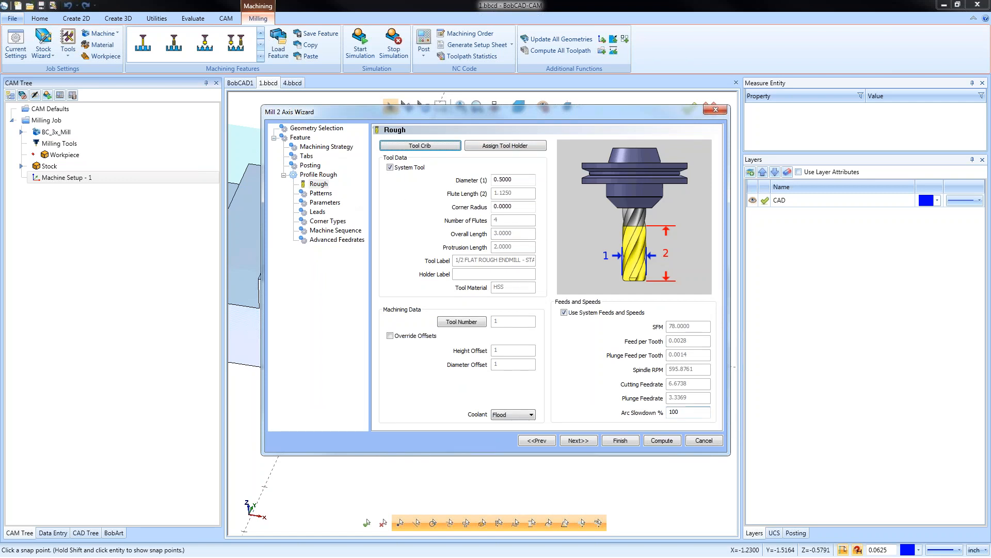
Compute the 2-axis toolpath and backplot the Profile Rough operation move by move along the angled wall.
{"action": "left_click", "coordinate": [662, 440]}
{"action": "mouse_move", "coordinate": [494, 369]}
{"action": "middle_mouse_down"}
{"action": "mouse_move", "coordinate": [525, 348]}
{"action": "mouse_move", "coordinate": [487, 356]}
{"action": "mouse_move", "coordinate": [498, 371]}
{"action": "middle_mouse_up"}
{"action": "right_click", "coordinate": [92, 227]}
{"action": "left_click", "coordinate": [124, 260]}
{"action": "left_click", "coordinate": [132, 124]}
{"action": "left_click", "coordinate": [132, 124]}
{"action": "left_click", "coordinate": [131, 123]}
{"action": "left_click", "coordinate": [132, 124]}
{"action": "mouse_move", "coordinate": [384, 363]}
{"action": "middle_mouse_down"}
{"action": "mouse_move", "coordinate": [436, 367]}
{"action": "mouse_move", "coordinate": [352, 384]}
{"action": "mouse_move", "coordinate": [384, 374]}
{"action": "middle_mouse_up"}
{"action": "scroll", "coordinate": [355, 381], "scroll_direction": "down", "scroll_amount": 2}
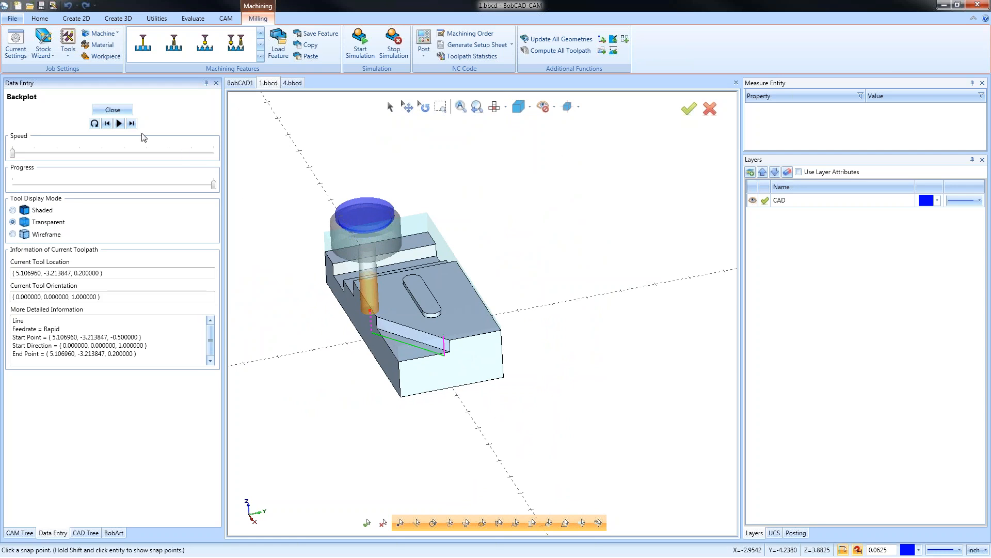
{"action": "middle_click_drag", "start_coordinate": [398, 413], "coordinate": [463, 352]}
{"action": "scroll", "coordinate": [432, 346], "scroll_direction": "up", "scroll_amount": 3}
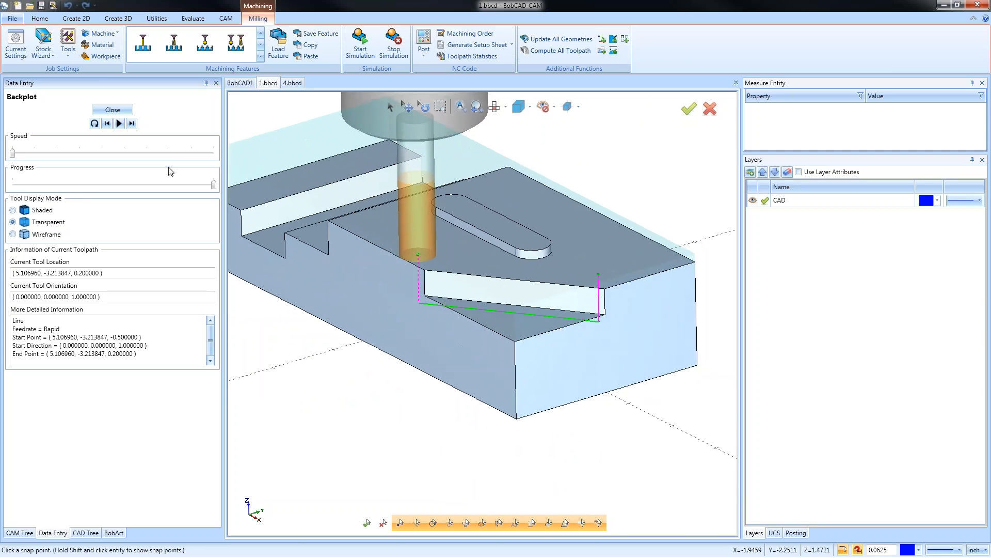
{"action": "left_click", "coordinate": [112, 110]}
Reopen the 2-axis feature for editing and change the Profile Rough pattern to Side Roughing, viewing Contour Ramping along the way.
{"action": "scroll", "coordinate": [516, 355], "scroll_direction": "down", "scroll_amount": 5}
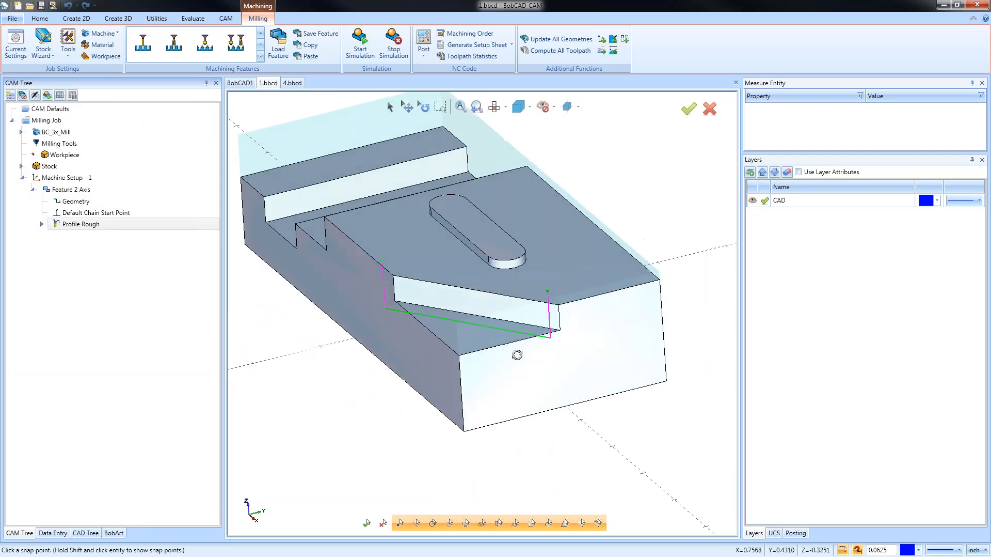
{"action": "middle_click_drag", "start_coordinate": [517, 355], "coordinate": [442, 349]}
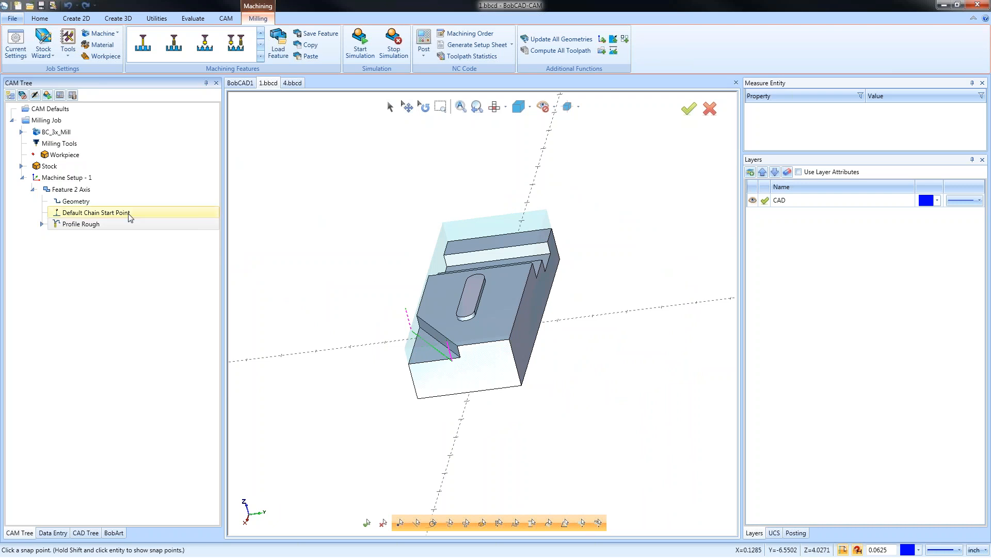
{"action": "right_click", "coordinate": [75, 190]}
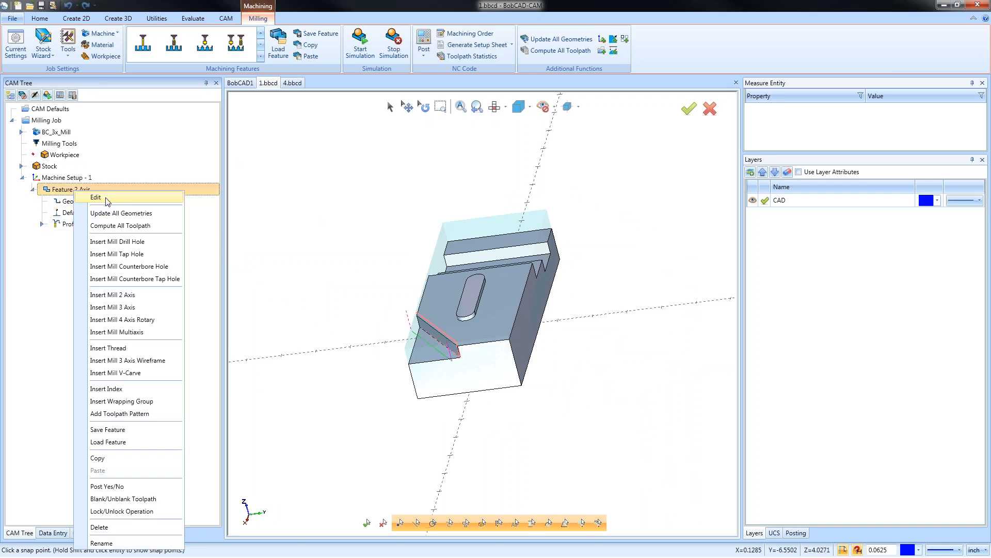
{"action": "left_click", "coordinate": [102, 198]}
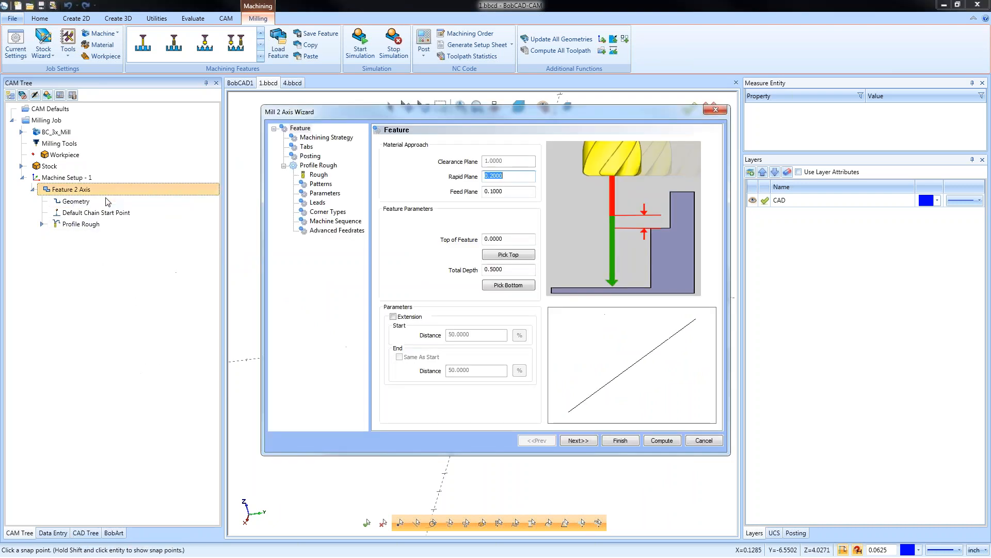
{"action": "left_click", "coordinate": [320, 184]}
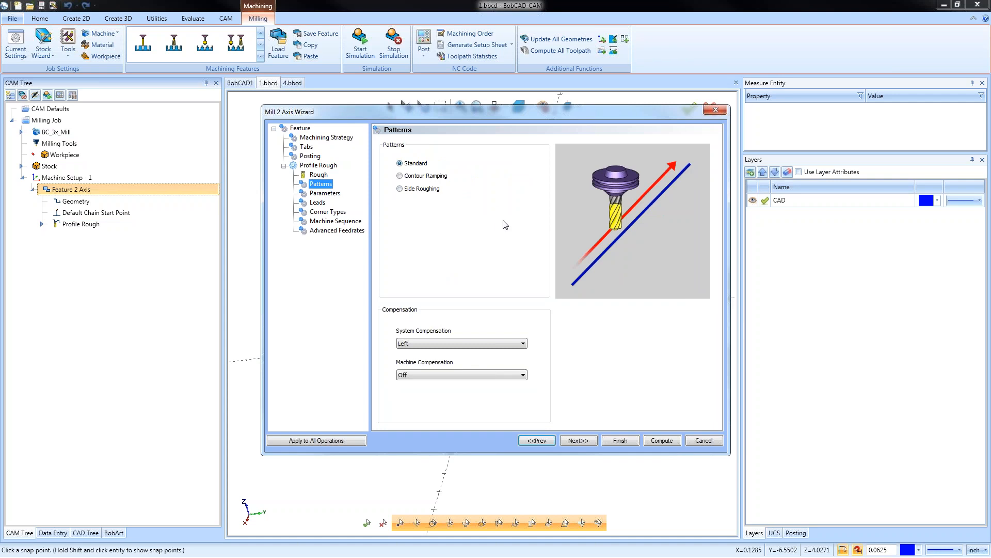
{"action": "left_click", "coordinate": [400, 176]}
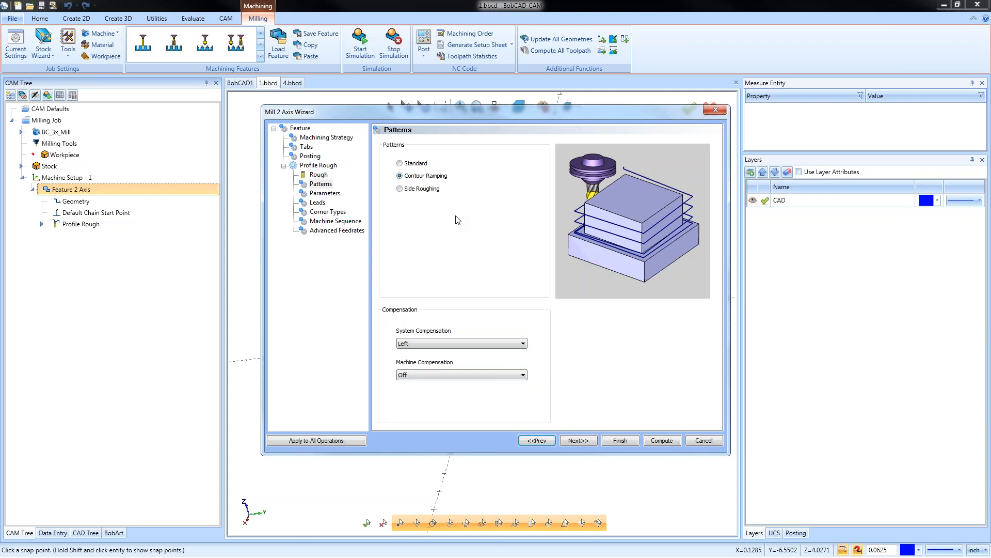
{"action": "left_click", "coordinate": [400, 189]}
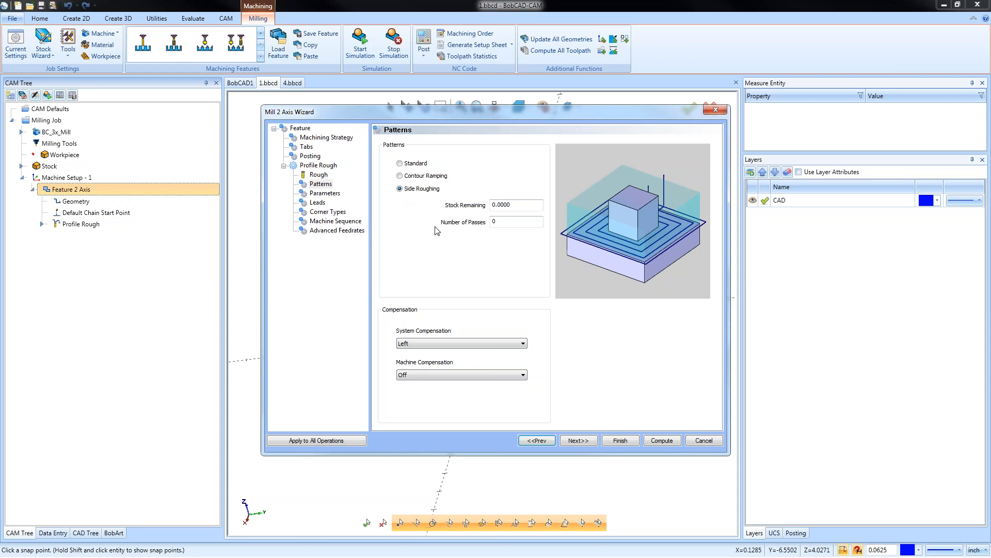
Set the side roughing stock remaining to 1 with 5 passes and compute the toolpath.
{"action": "key", "text": "Tab"}
{"action": "type", "text": "1"}
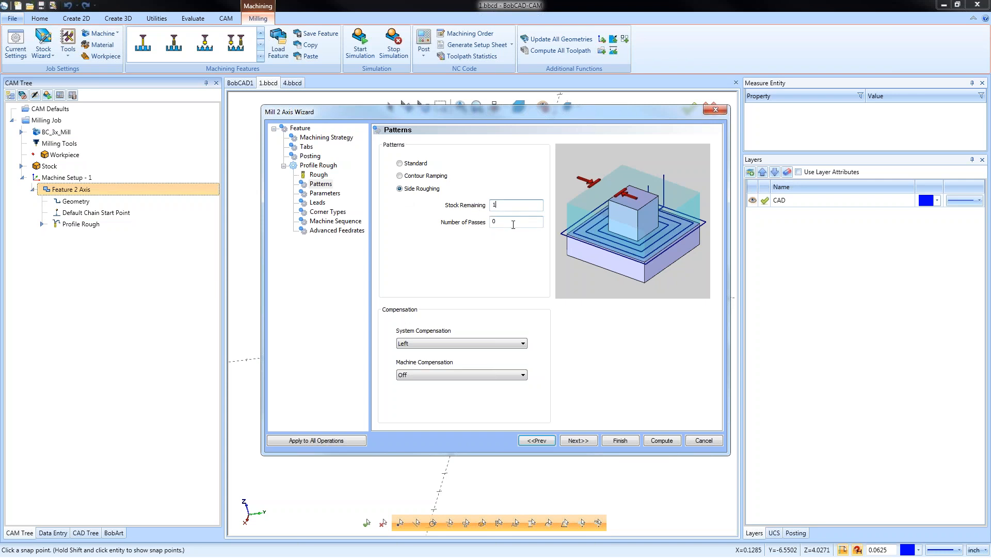
{"action": "key", "text": "Tab"}
{"action": "type", "text": "5"}
{"action": "left_click", "coordinate": [663, 441]}
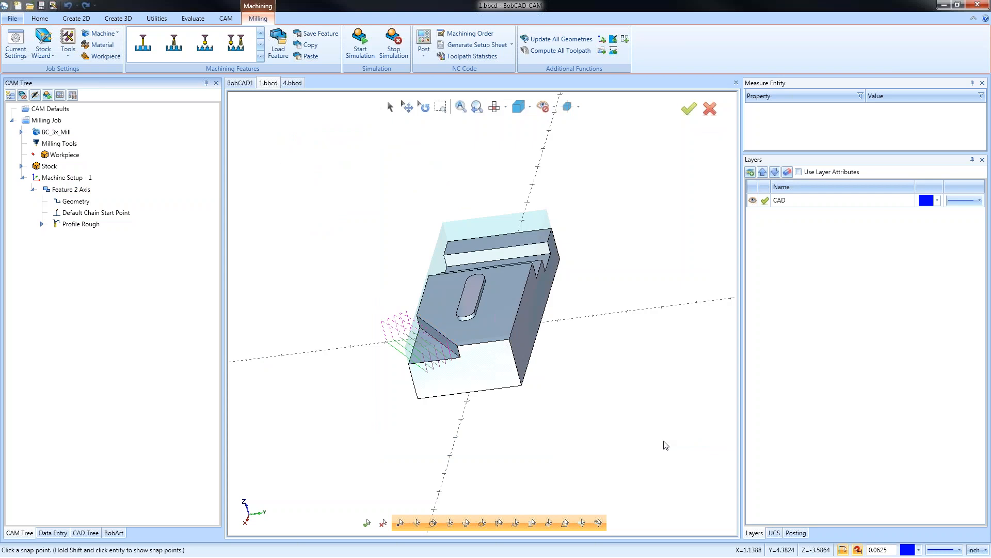
Inspect the side roughing passes along the angled wall in the Profile Rough backplot, and close it.
{"action": "middle_click_drag", "start_coordinate": [441, 381], "coordinate": [625, 330]}
{"action": "scroll", "coordinate": [625, 331], "scroll_direction": "up", "scroll_amount": 3}
{"action": "left_click", "coordinate": [94, 228]}
{"action": "right_click", "coordinate": [94, 227]}
{"action": "left_click", "coordinate": [136, 265]}
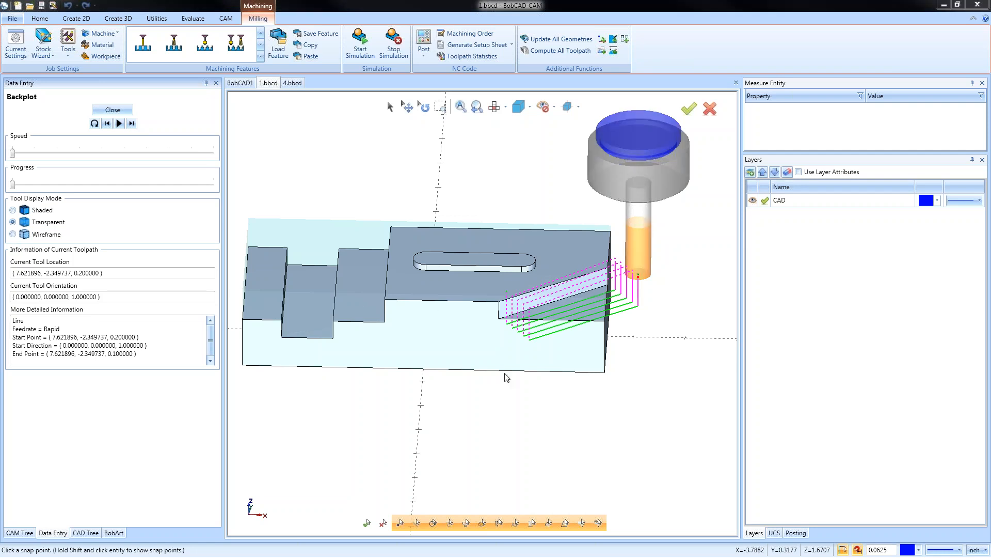
{"action": "mouse_move", "coordinate": [537, 395]}
{"action": "middle_mouse_down"}
{"action": "mouse_move", "coordinate": [532, 364]}
{"action": "mouse_move", "coordinate": [535, 379]}
{"action": "middle_mouse_up"}
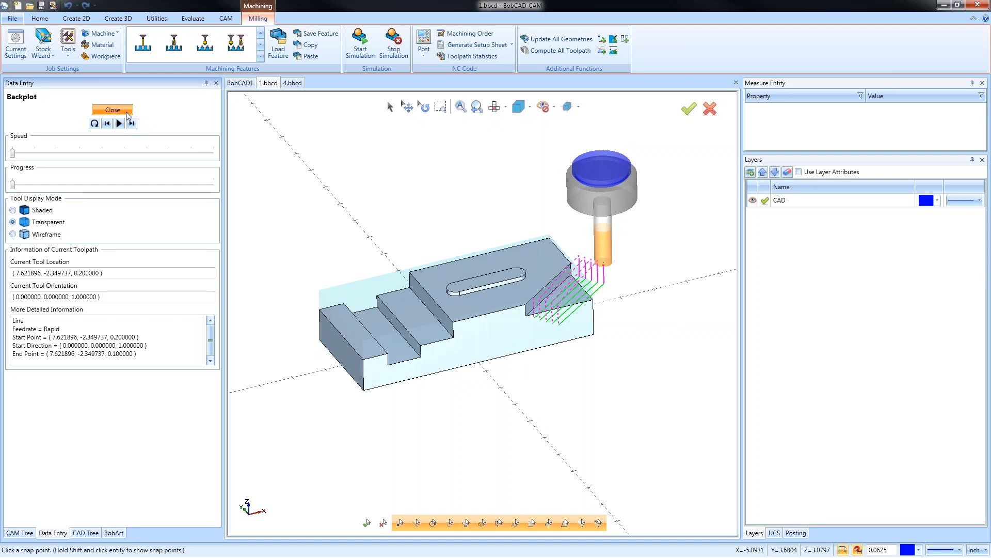
{"action": "left_click", "coordinate": [112, 110]}
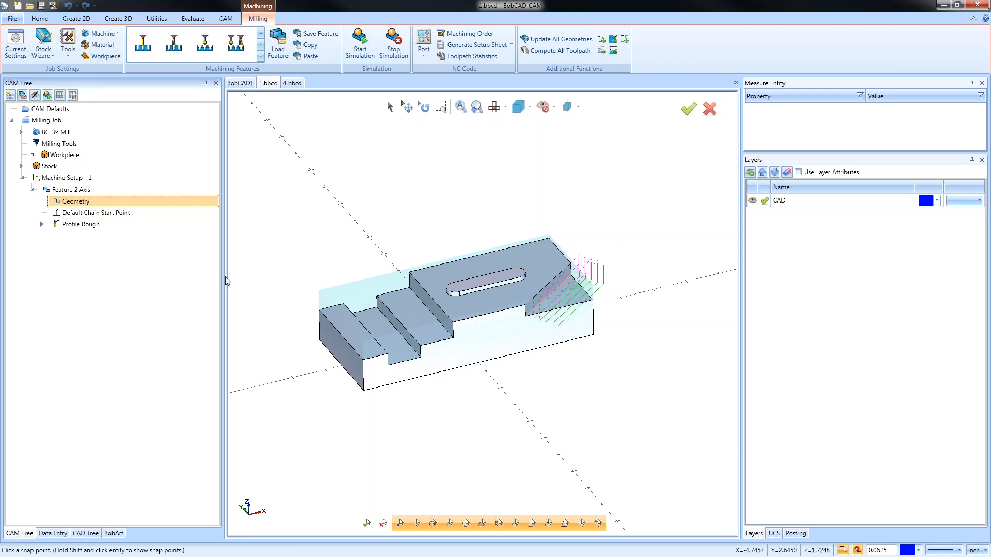
Replace the feature's angled-cut geometry with the upper edge of the tall step wall beside the slot.
{"action": "right_click", "coordinate": [89, 205]}
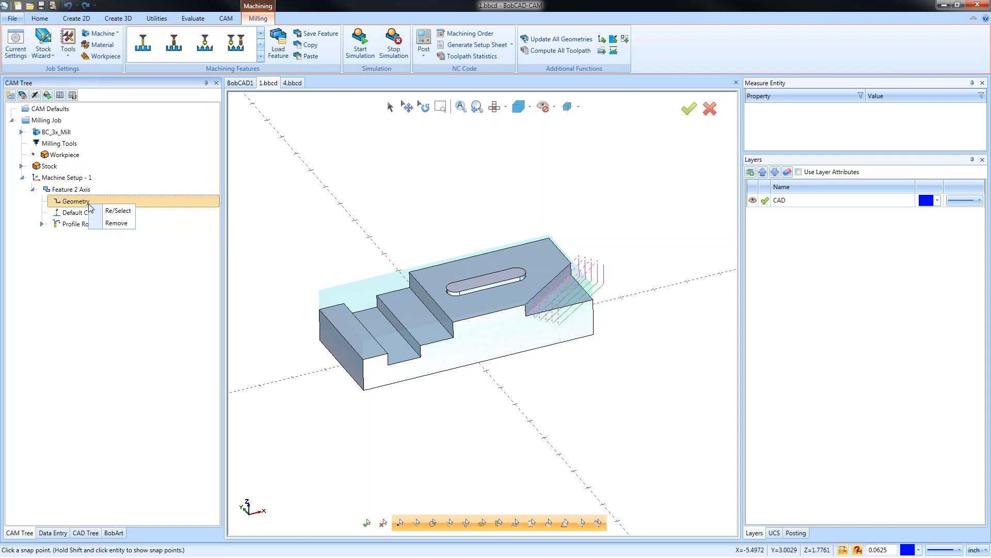
{"action": "left_click", "coordinate": [117, 221]}
{"action": "right_click", "coordinate": [88, 206]}
{"action": "left_click", "coordinate": [117, 210]}
{"action": "left_click", "coordinate": [414, 294]}
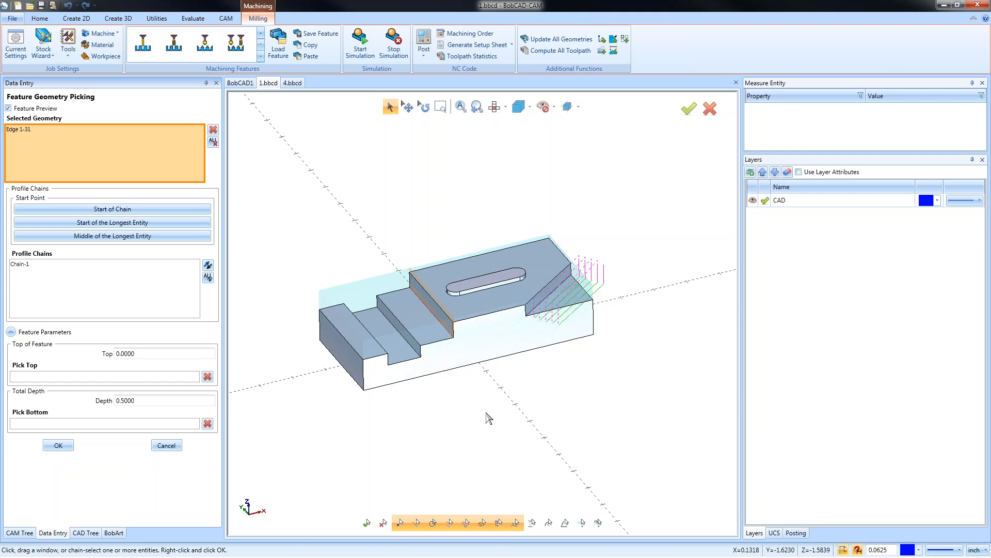
Try reversing the direction of the step wall's profile chain, and restore its original direction.
{"action": "left_click", "coordinate": [28, 265]}
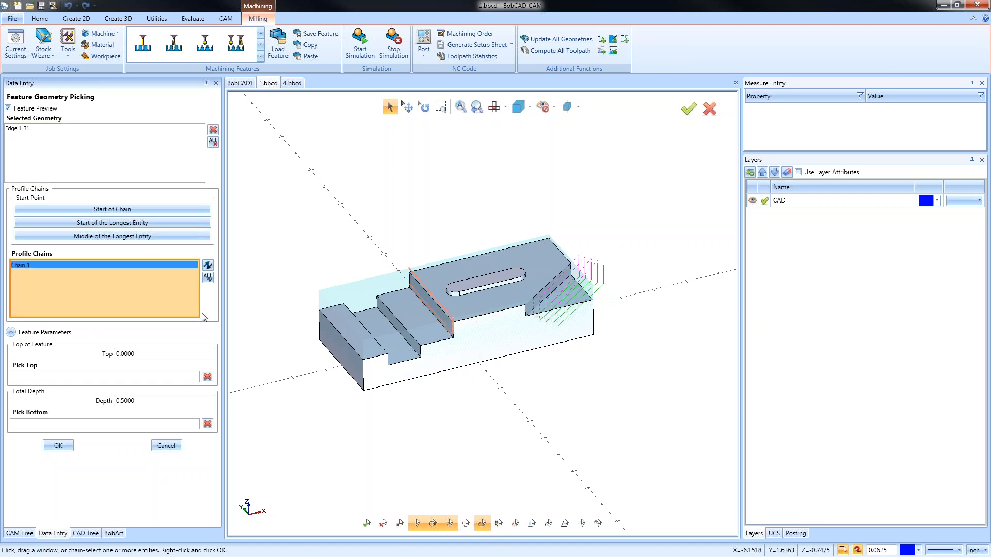
{"action": "scroll", "coordinate": [487, 336], "scroll_direction": "up", "scroll_amount": 5}
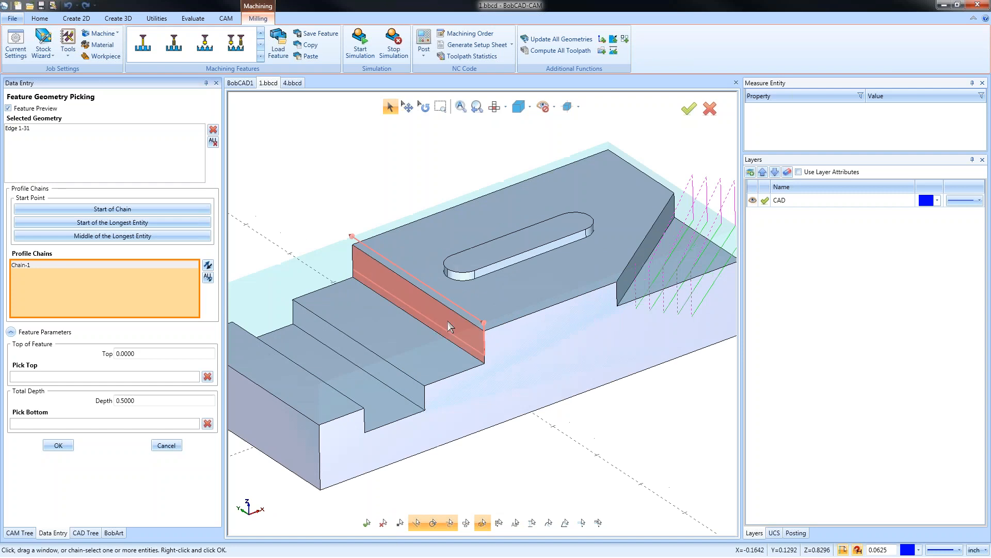
{"action": "middle_click_drag", "start_coordinate": [506, 392], "coordinate": [508, 392]}
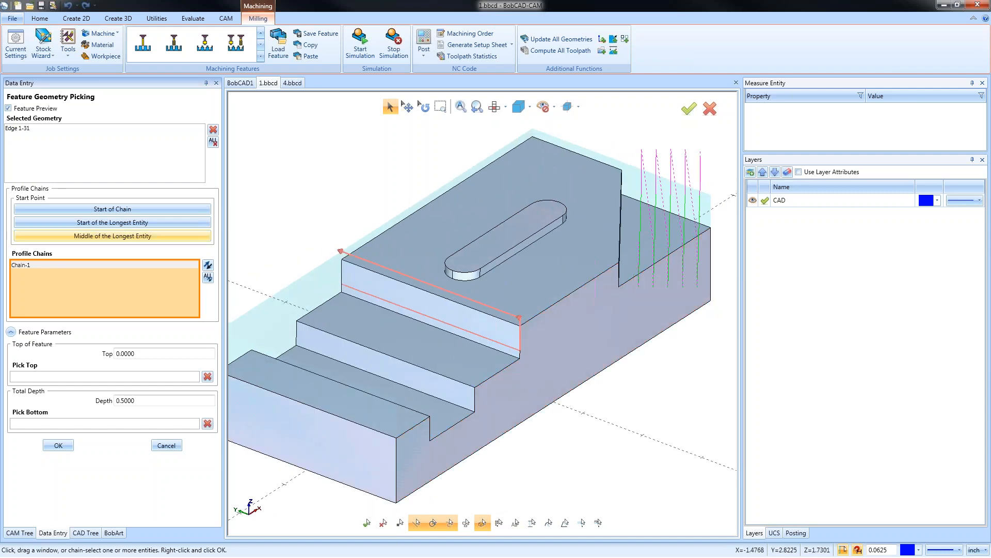
{"action": "left_click", "coordinate": [36, 265]}
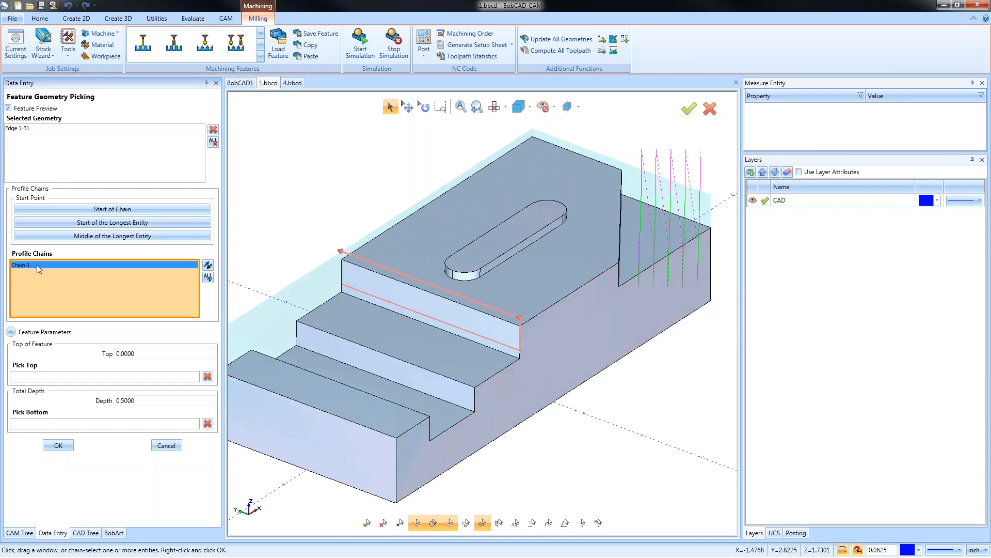
{"action": "left_click", "coordinate": [208, 267]}
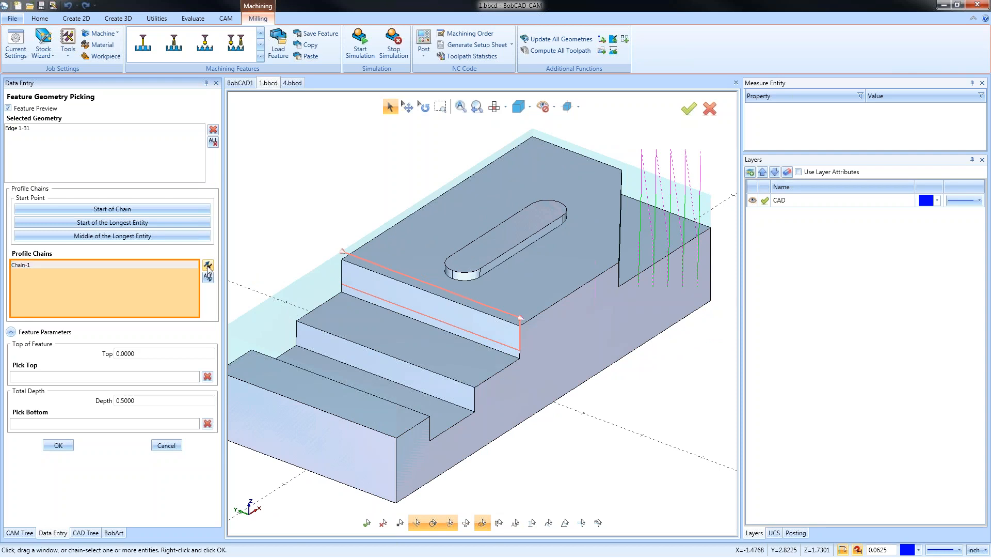
{"action": "scroll", "coordinate": [356, 302], "scroll_direction": "up", "scroll_amount": 4}
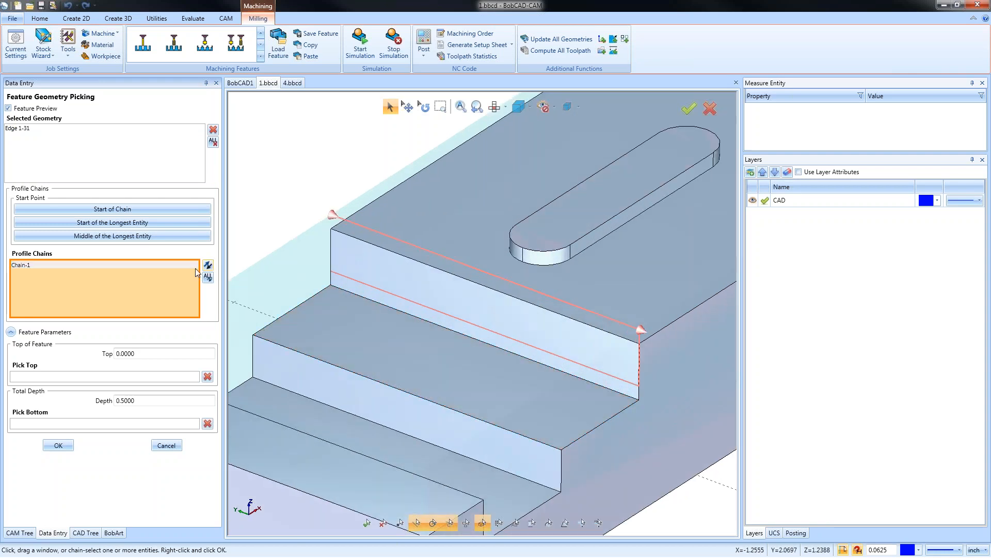
{"action": "left_click", "coordinate": [209, 267]}
{"action": "left_click", "coordinate": [209, 268]}
{"action": "scroll", "coordinate": [345, 293], "scroll_direction": "down", "scroll_amount": 5}
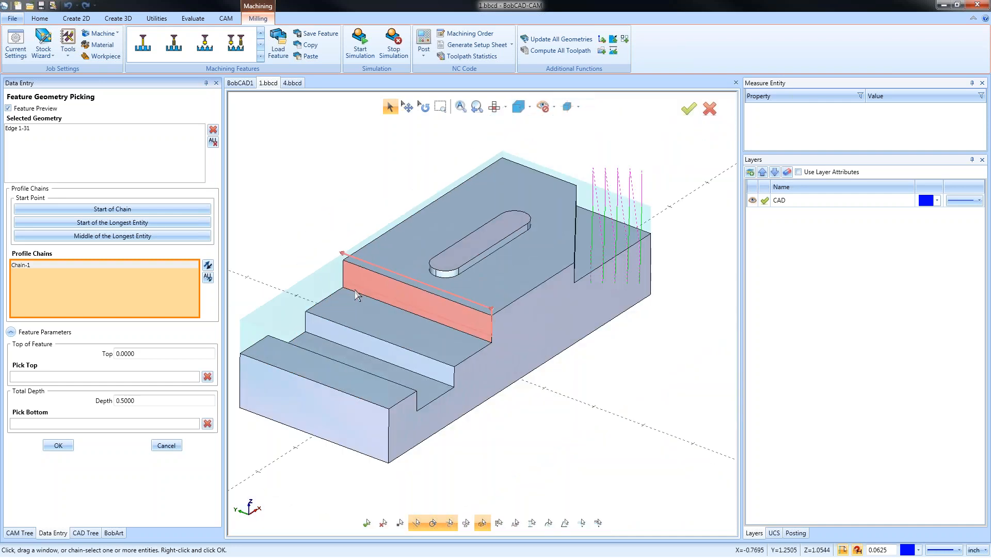
Set the total depth to 0.6250 by picking the bottom of the step wall, accept the geometry, and compute the Profile Rough toolpath.
{"action": "left_click", "coordinate": [139, 424]}
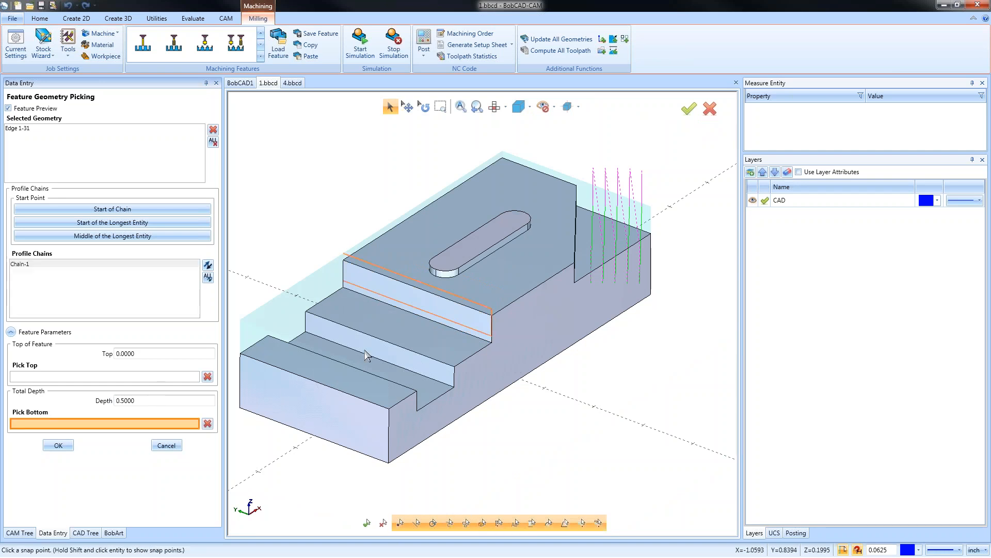
{"action": "left_click", "coordinate": [408, 311]}
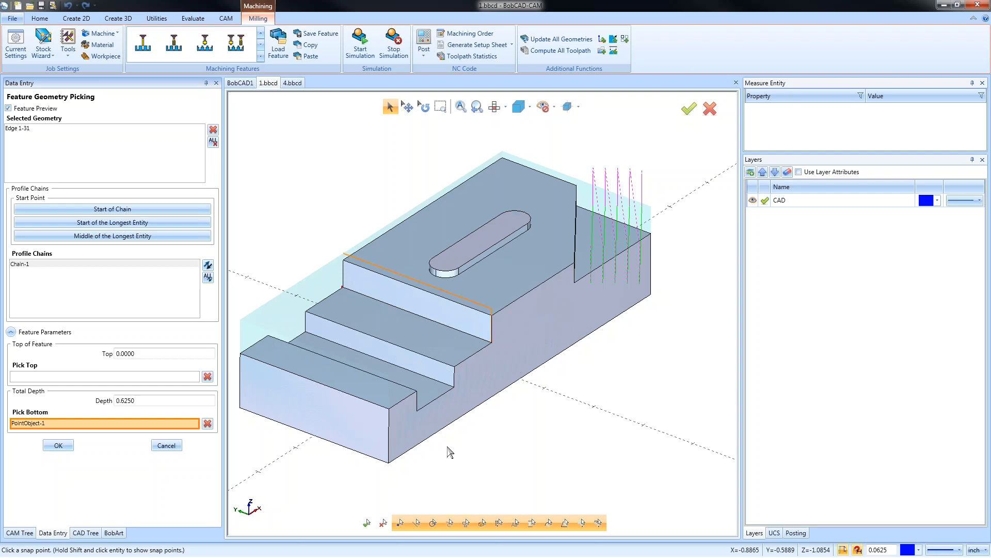
{"action": "left_click", "coordinate": [61, 446]}
{"action": "middle_click_drag", "start_coordinate": [499, 308], "coordinate": [520, 383]}
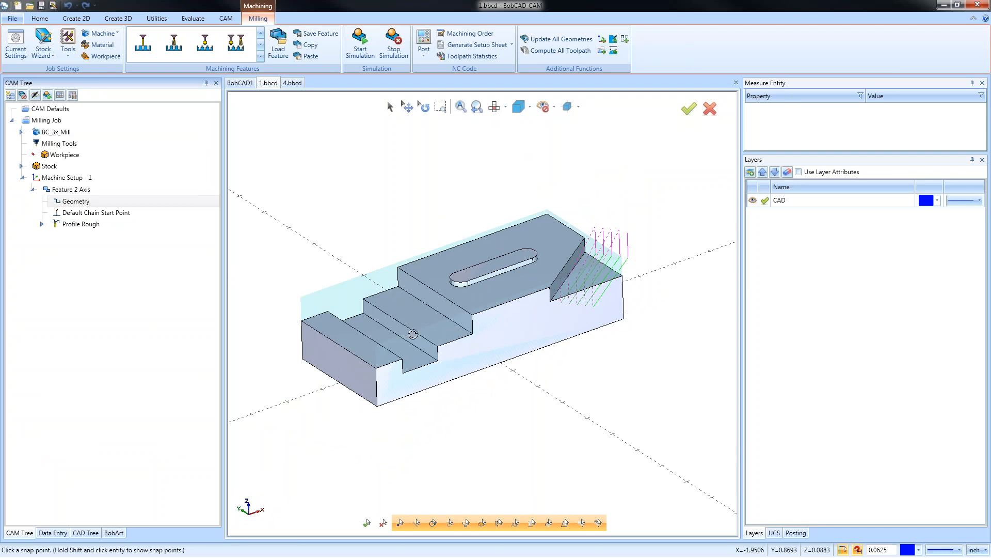
{"action": "right_click", "coordinate": [78, 224]}
{"action": "left_click", "coordinate": [108, 252]}
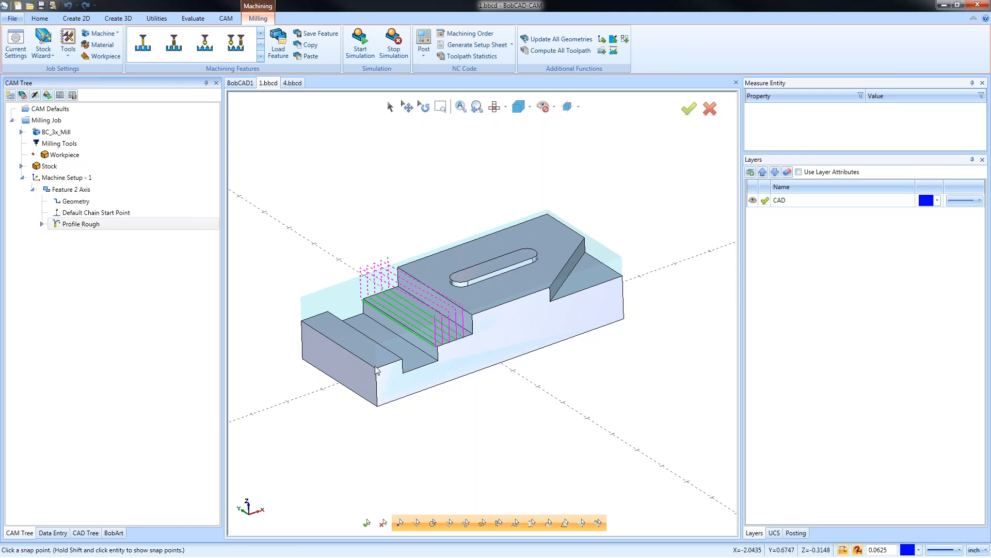
Measure between the bottom corner of the step wall and the top corner at the part's lower end.
{"action": "right_click", "coordinate": [464, 183]}
{"action": "mouse_move", "coordinate": [537, 290]}
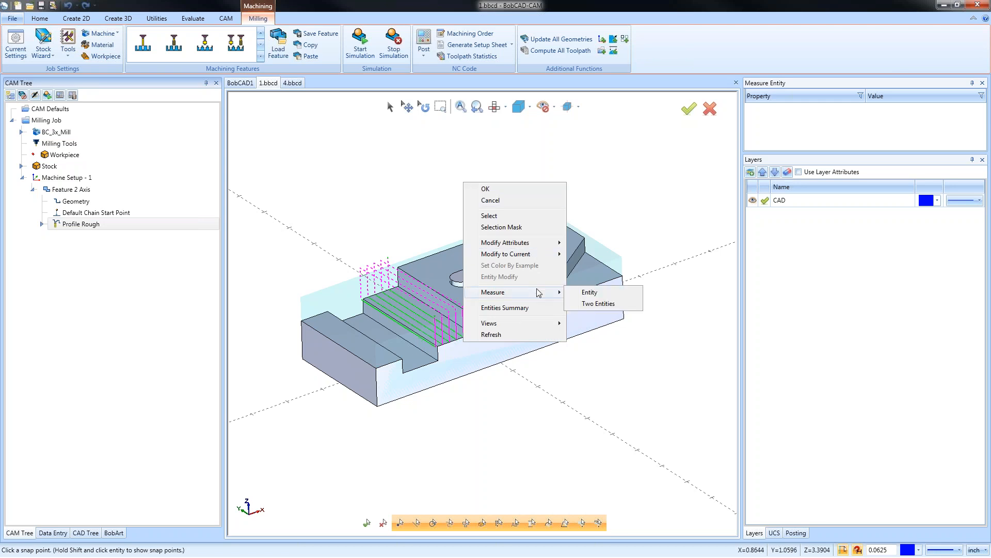
{"action": "left_click", "coordinate": [594, 305]}
{"action": "left_click", "coordinate": [473, 335]}
{"action": "left_click", "coordinate": [376, 369]}
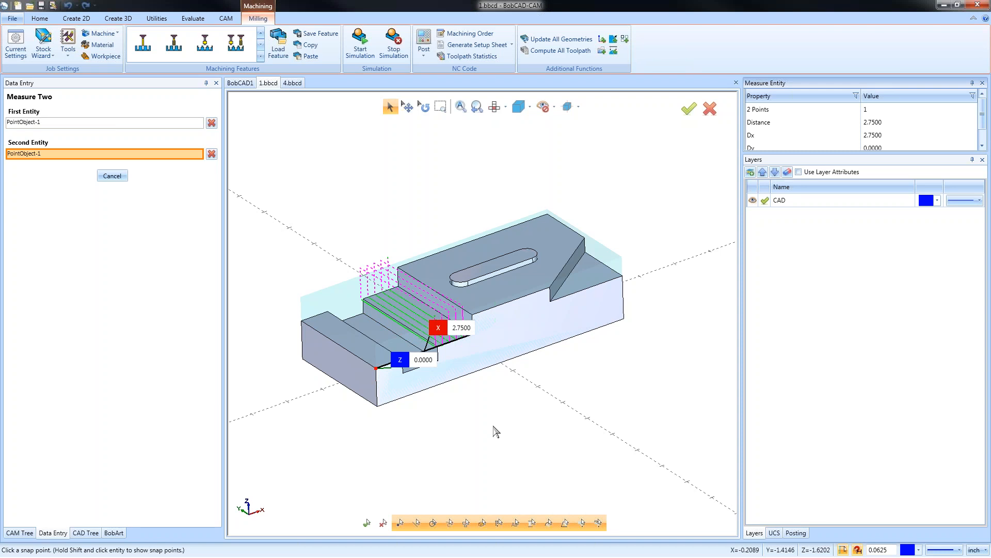
{"action": "key", "text": "Escape"}
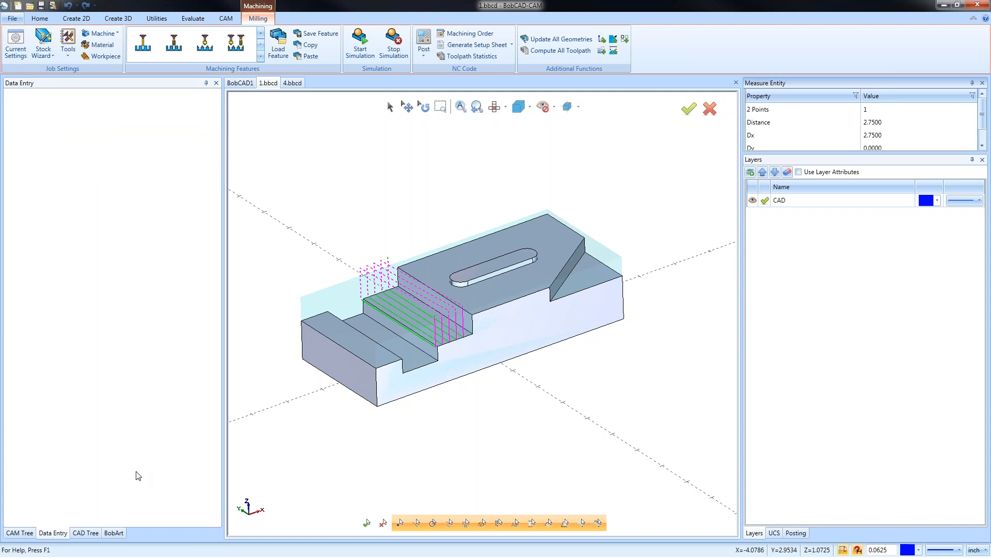
Edit the 2-axis feature's side roughing to 2.65 stock remaining and 10 passes, and compute the toolpath.
{"action": "left_click", "coordinate": [20, 533]}
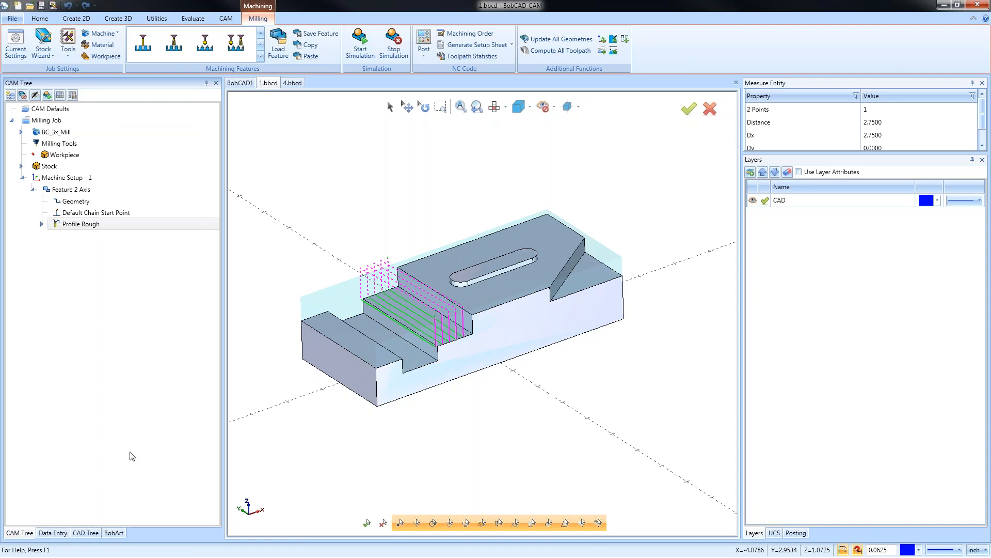
{"action": "right_click", "coordinate": [84, 190]}
{"action": "left_click", "coordinate": [122, 199]}
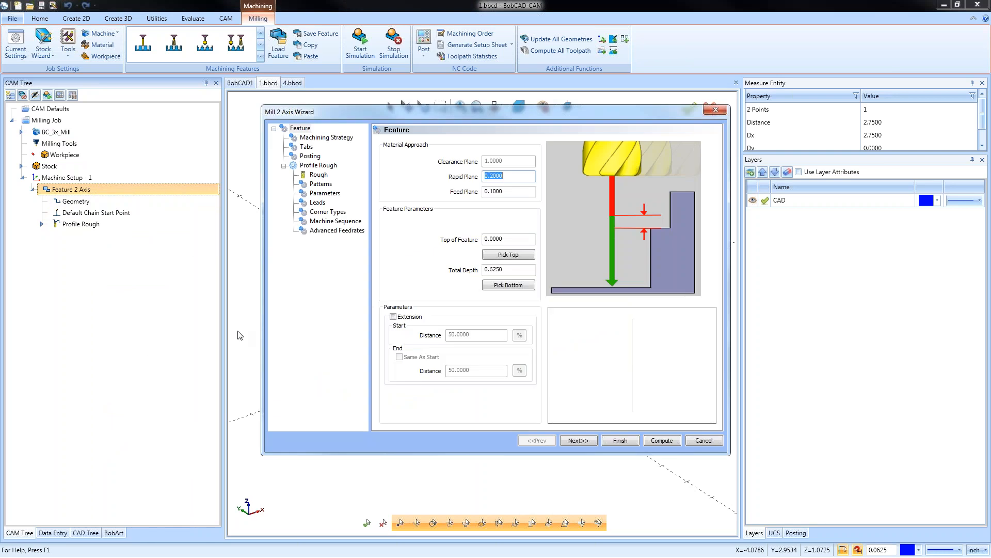
{"action": "left_click", "coordinate": [321, 183]}
{"action": "left_click", "coordinate": [531, 205]}
{"action": "type", "text": "2.65"}
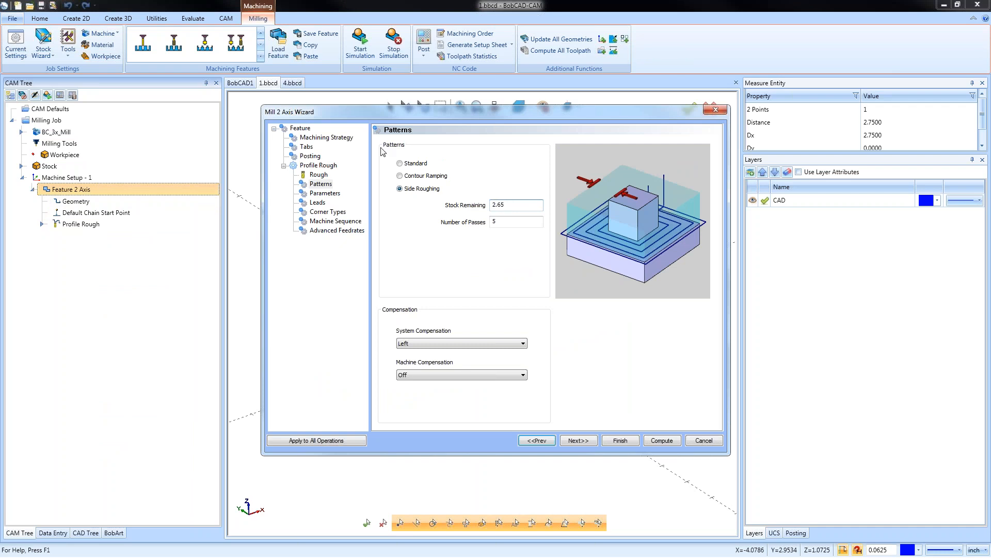
{"action": "left_click", "coordinate": [496, 222]}
{"action": "type", "text": "10"}
{"action": "left_click", "coordinate": [662, 439]}
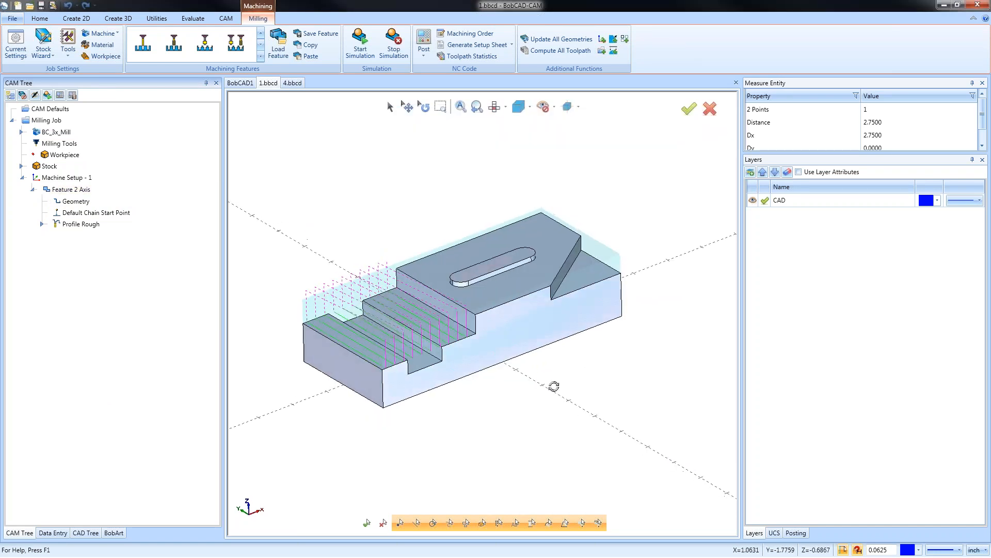
Backplot the Profile Rough operation with a shaded tool, advancing from the first move to the last.
{"action": "right_click", "coordinate": [81, 224]}
{"action": "left_click", "coordinate": [103, 258]}
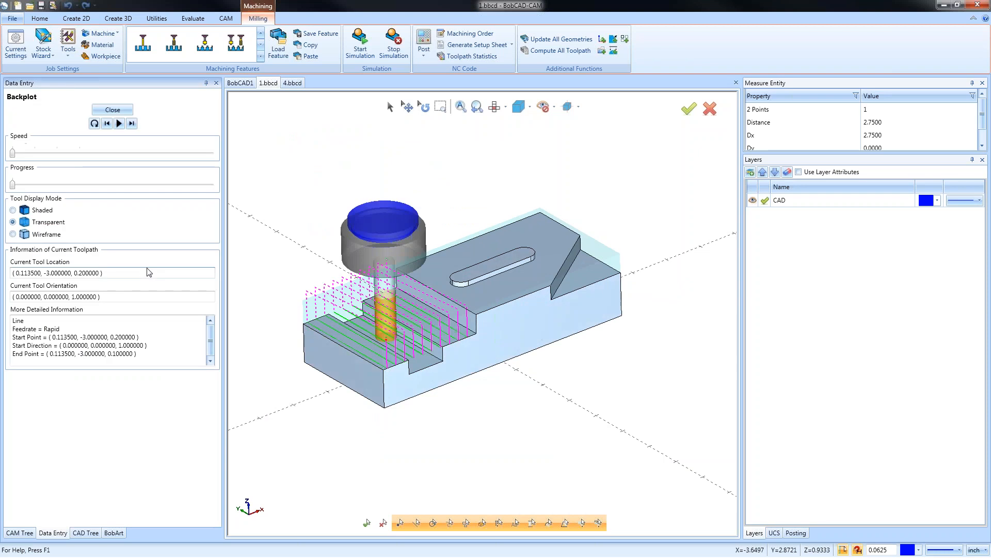
{"action": "left_click", "coordinate": [14, 210]}
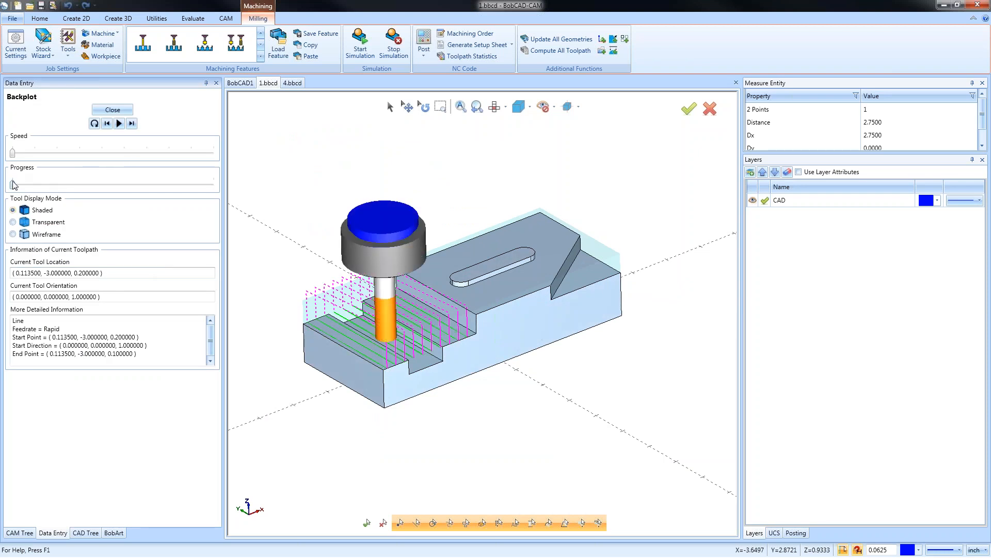
{"action": "left_click_drag", "start_coordinate": [14, 184], "coordinate": [221, 175]}
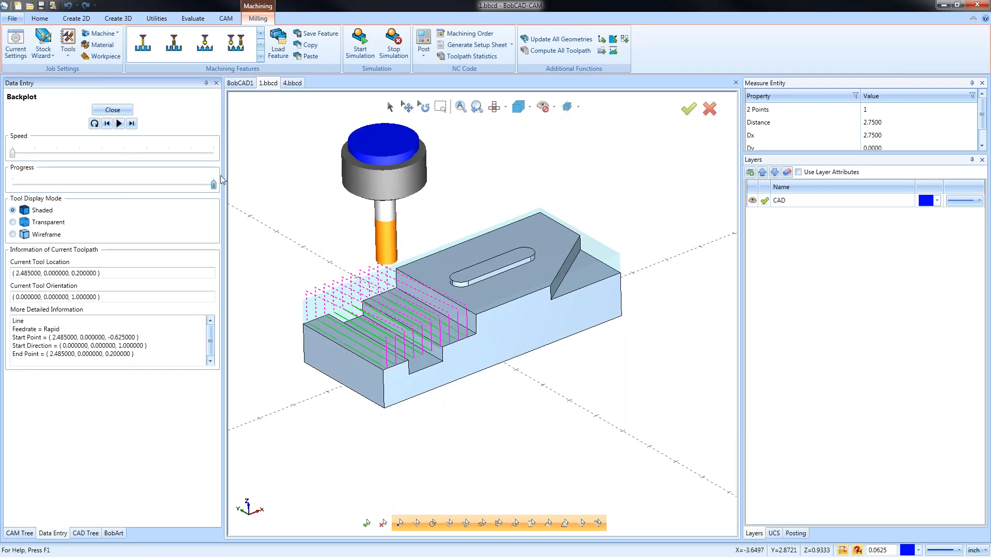
Remove the 2-axis feature's current geometry and start picking new geometry for it.
{"action": "left_click", "coordinate": [112, 110]}
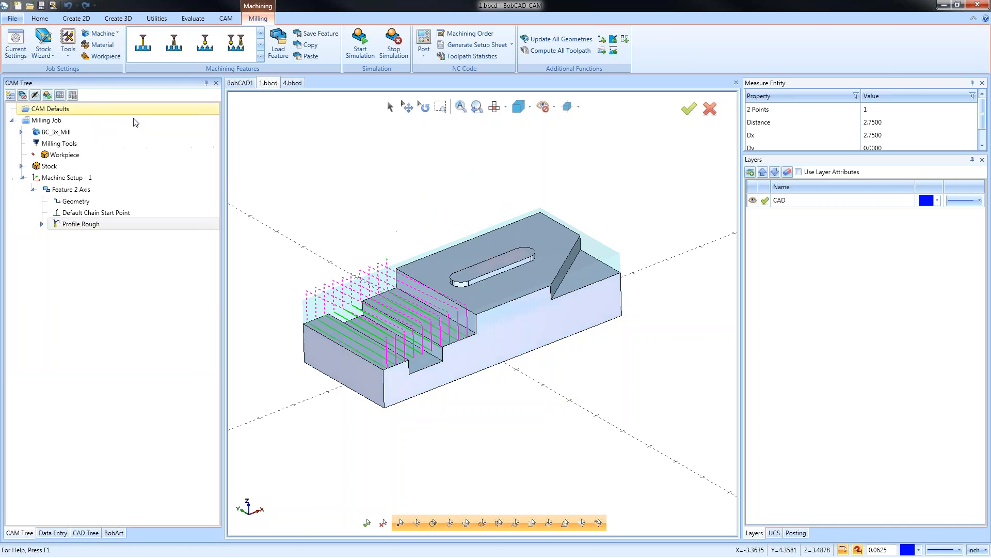
{"action": "right_click", "coordinate": [83, 202]}
{"action": "left_click", "coordinate": [109, 221]}
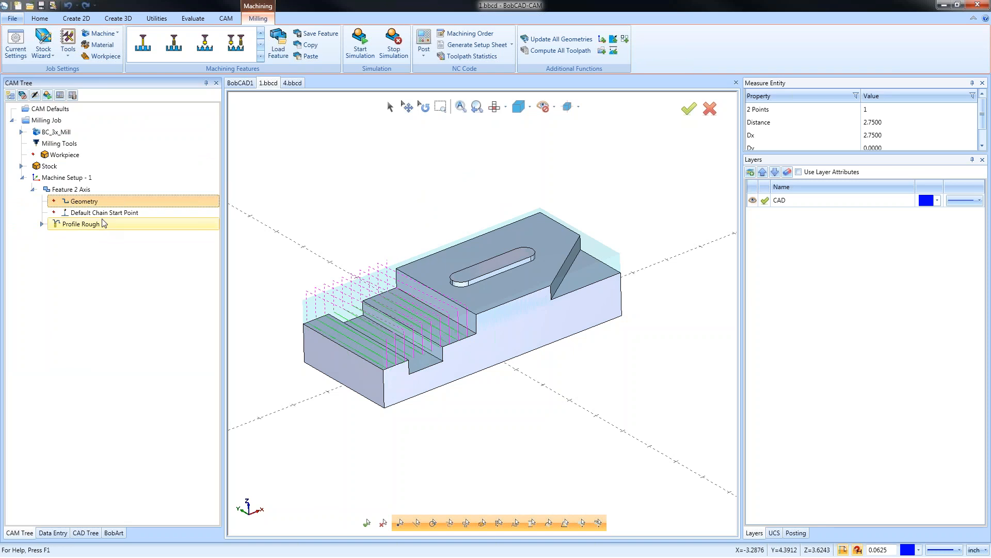
{"action": "right_click", "coordinate": [83, 201]}
{"action": "left_click", "coordinate": [109, 207]}
{"action": "key", "text": "Escape"}
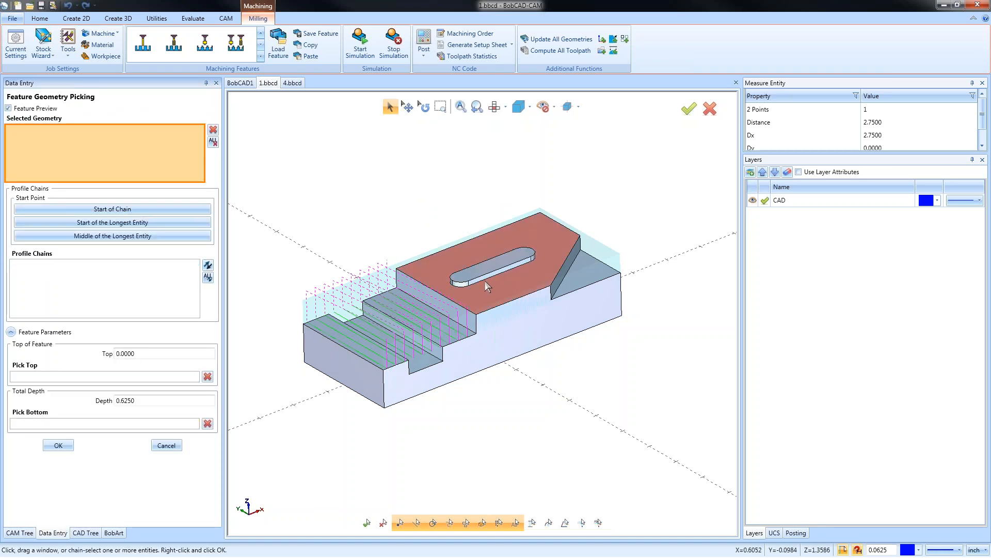
{"action": "middle_click_drag", "start_coordinate": [554, 366], "coordinate": [570, 394]}
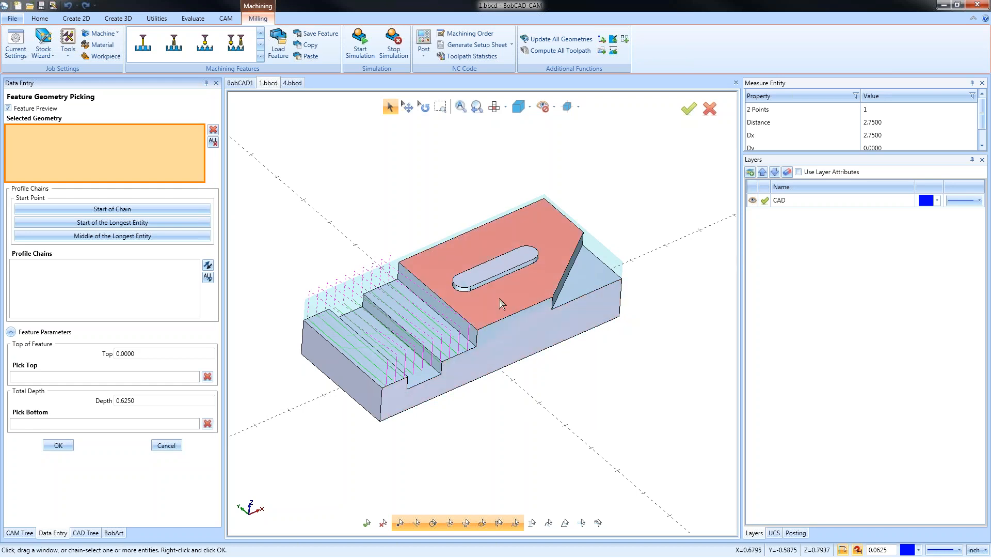
{"action": "left_click", "coordinate": [448, 303]}
{"action": "left_click", "coordinate": [457, 290]}
{"action": "left_click", "coordinate": [456, 287]}
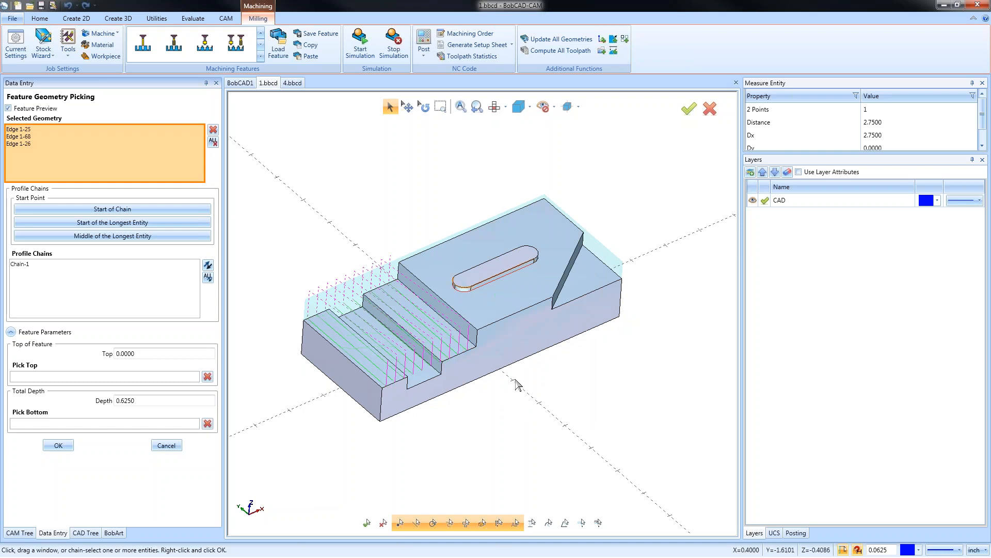
{"action": "right_click", "coordinate": [32, 266]}
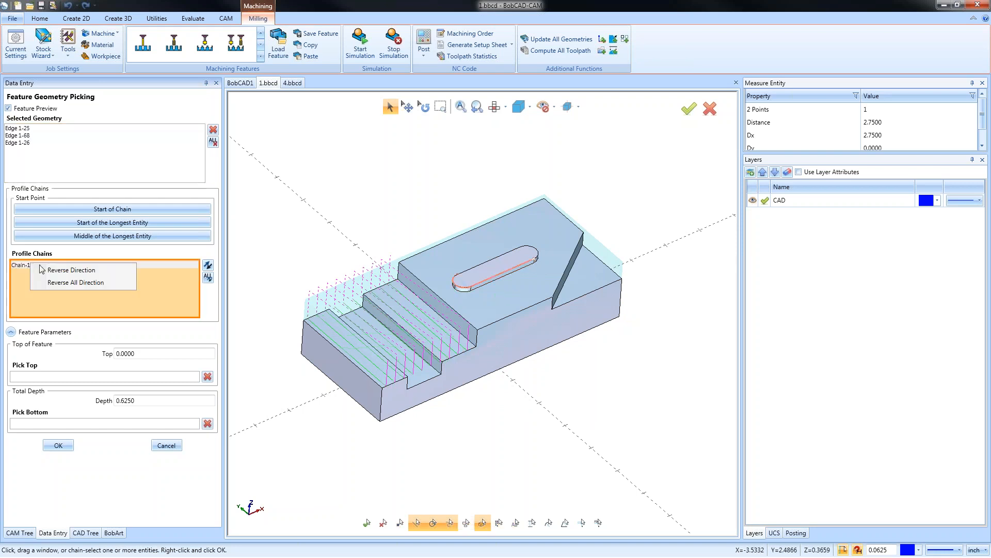
{"action": "right_click", "coordinate": [78, 135]}
{"action": "left_click", "coordinate": [109, 153]}
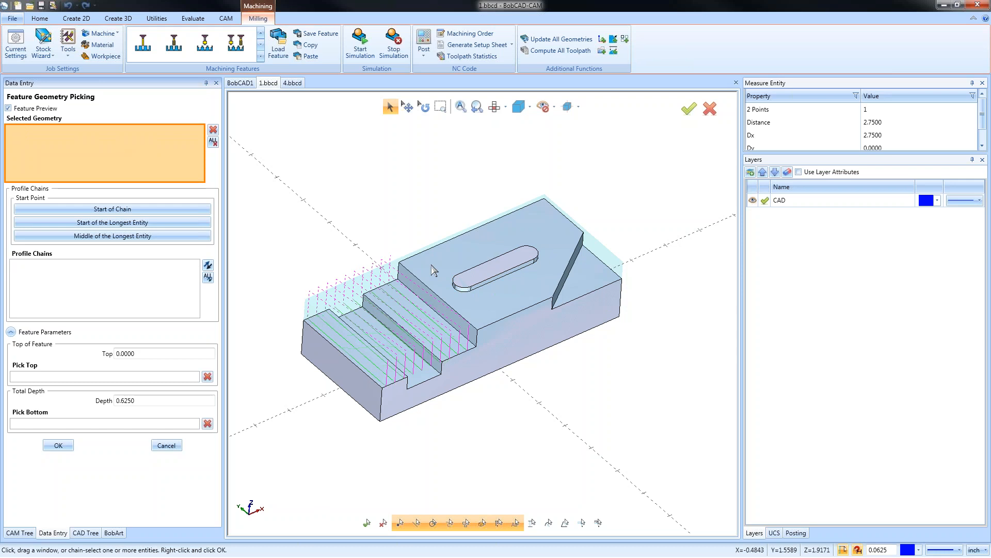
Select the top face of the slot-shaped boss as geometry and pick its bottom to set the total depth to 0.1250.
{"action": "left_click", "coordinate": [480, 281]}
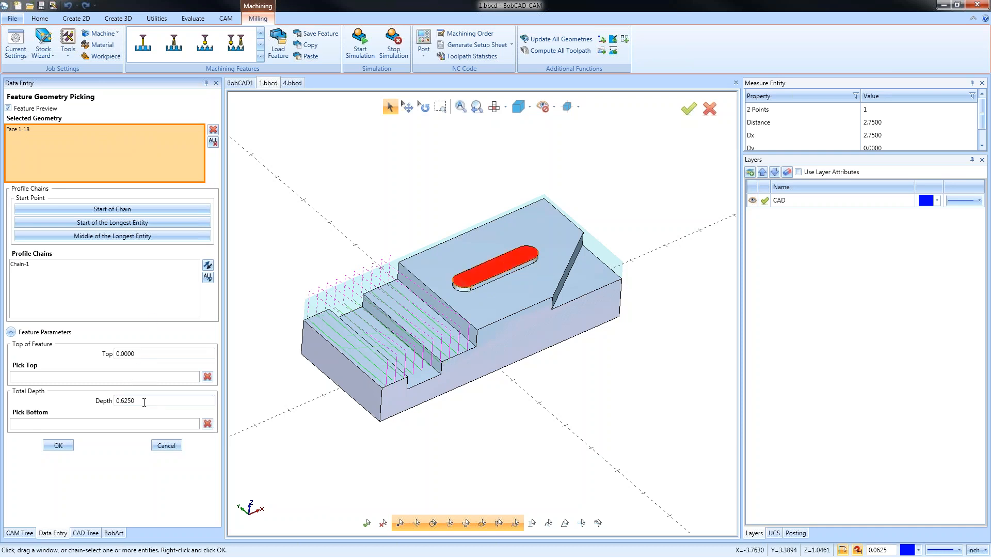
{"action": "left_click", "coordinate": [139, 424]}
{"action": "left_click", "coordinate": [491, 289]}
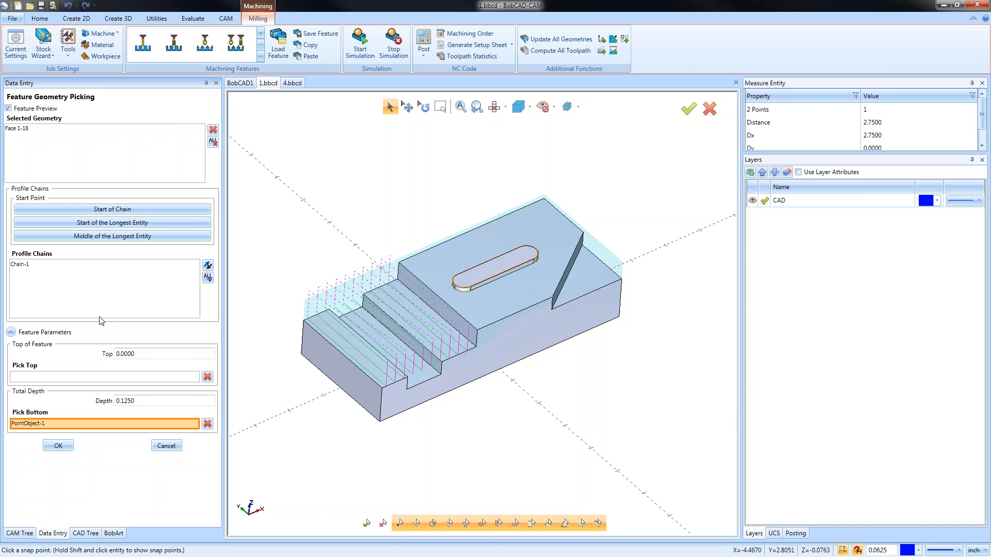
Reverse the boss chain's direction, start it at the middle of the long front edge, and accept the geometry.
{"action": "left_click", "coordinate": [23, 265]}
{"action": "scroll", "coordinate": [488, 302], "scroll_direction": "up", "scroll_amount": 10}
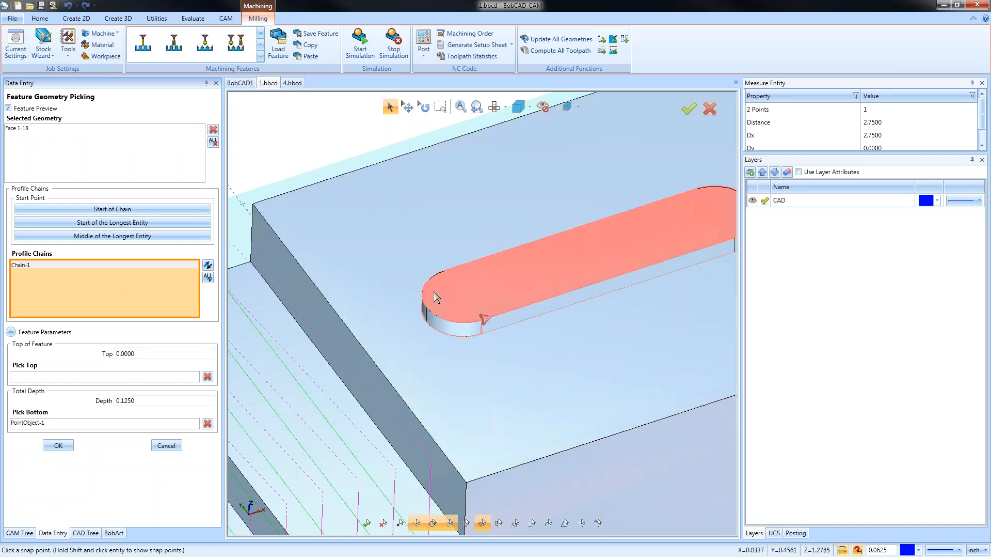
{"action": "left_click", "coordinate": [208, 266]}
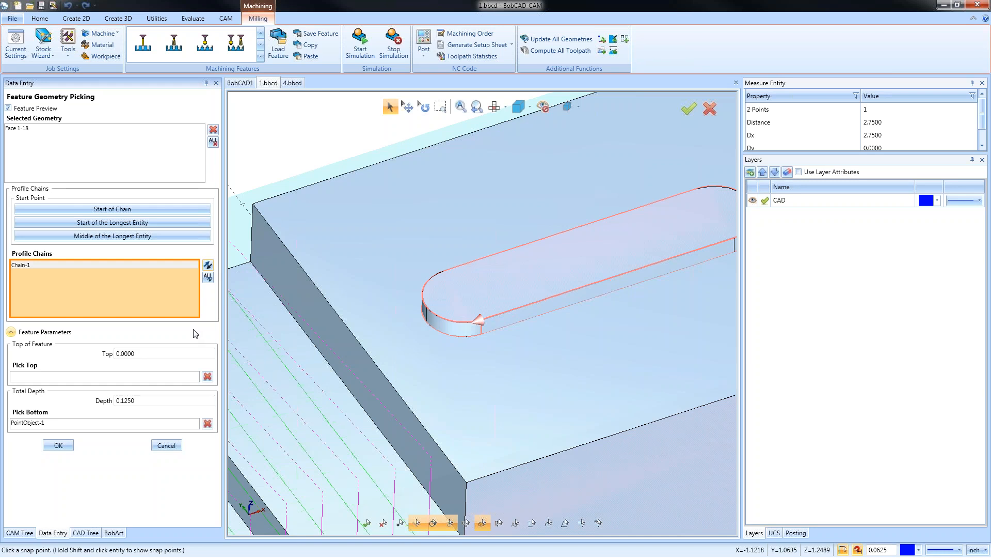
{"action": "scroll", "coordinate": [490, 359], "scroll_direction": "down", "scroll_amount": 5}
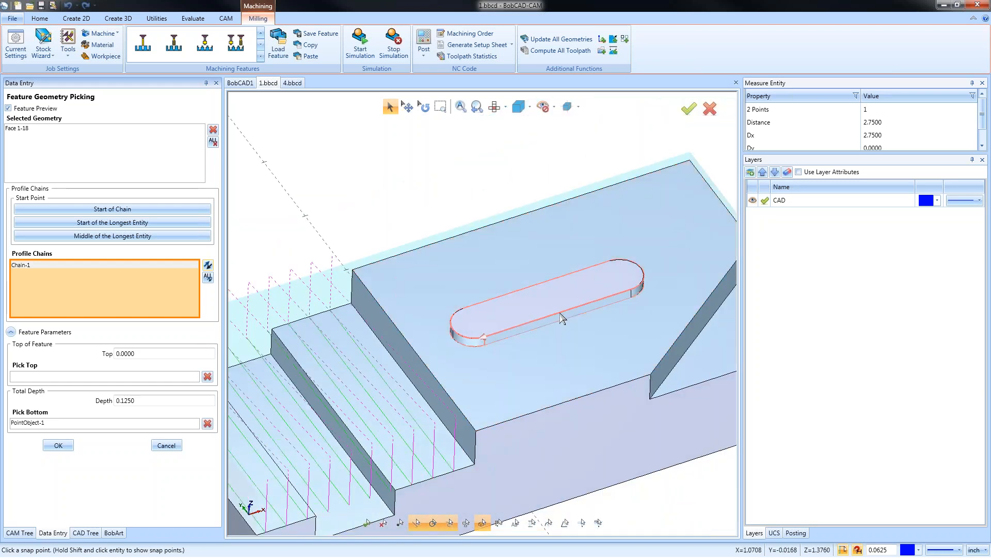
{"action": "left_click", "coordinate": [560, 314]}
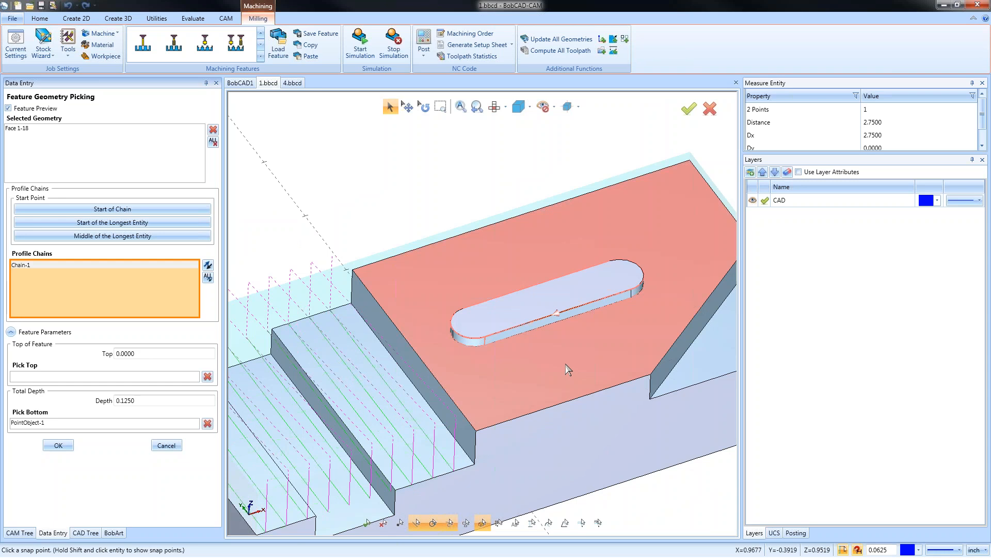
{"action": "left_click", "coordinate": [59, 446]}
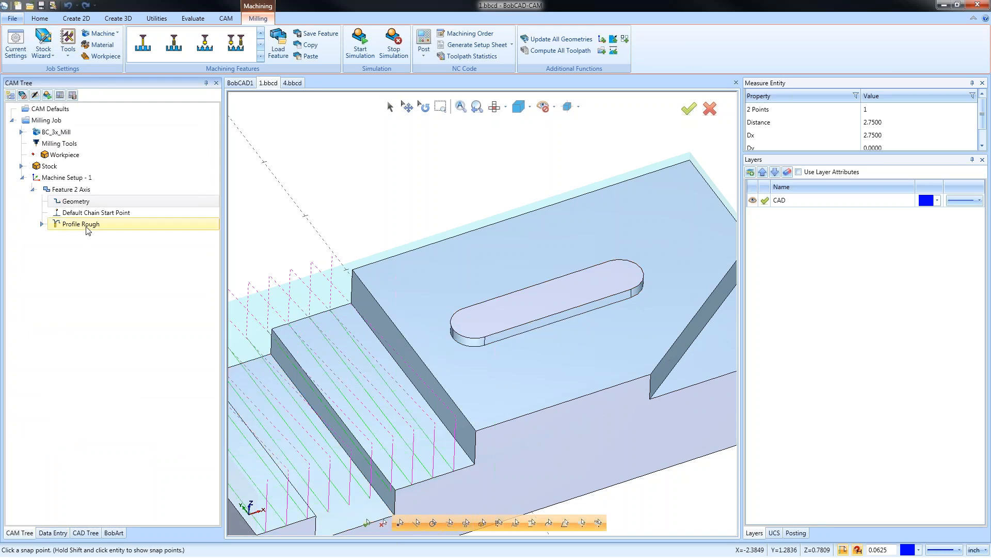
Compute the Profile Rough toolpath around the slot-shaped boss.
{"action": "right_click", "coordinate": [87, 231]}
{"action": "left_click", "coordinate": [128, 250]}
{"action": "middle_click_drag", "start_coordinate": [529, 381], "coordinate": [528, 387]}
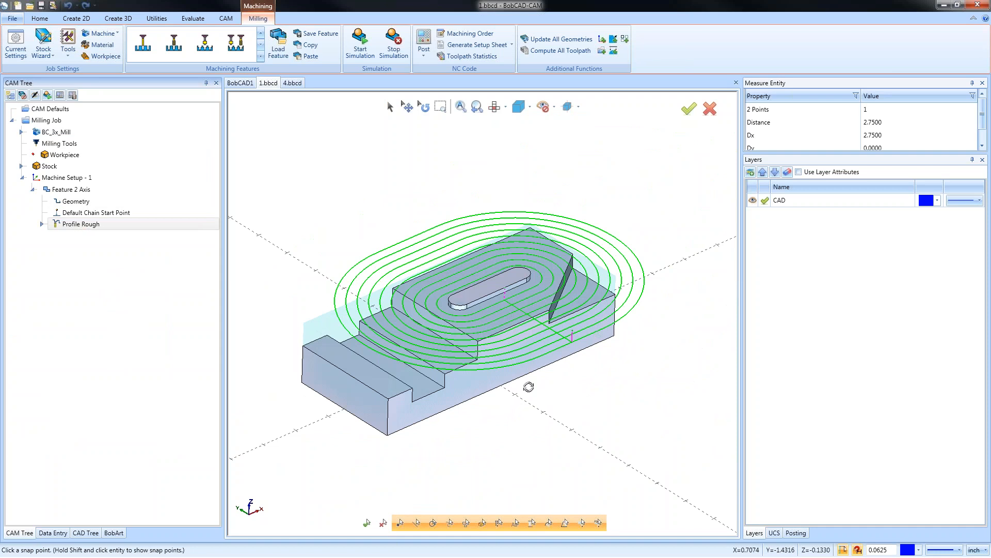
Reduce the stock remaining in the 2-axis feature's side roughing pattern and compute the toolpath.
{"action": "right_click", "coordinate": [84, 191]}
{"action": "left_click", "coordinate": [125, 199]}
{"action": "left_click", "coordinate": [319, 175]}
{"action": "type", "text": "1"}
{"action": "left_click", "coordinate": [504, 205]}
{"action": "type", "text": "1"}
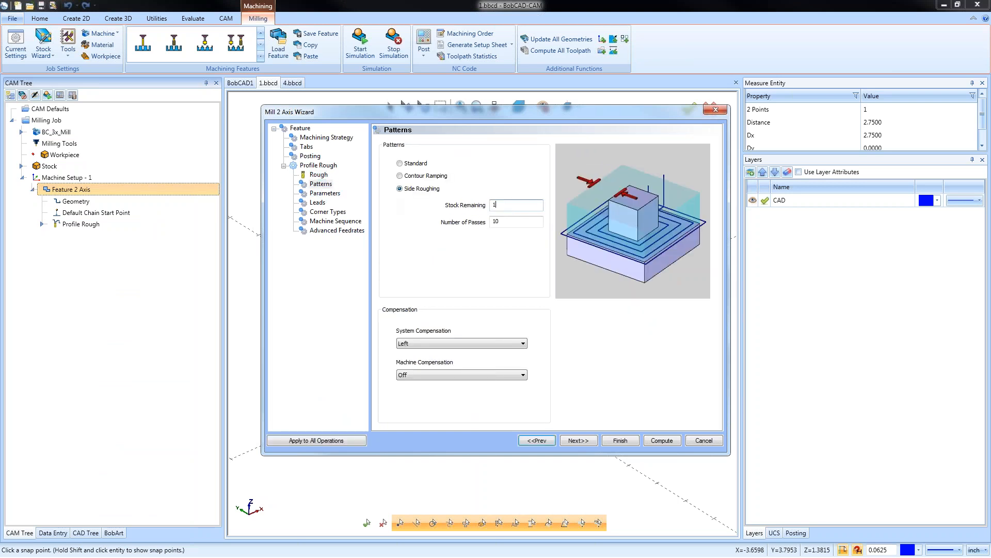
{"action": "key", "text": "Tab"}
{"action": "type", "text": "1"}
{"action": "left_click", "coordinate": [662, 440]}
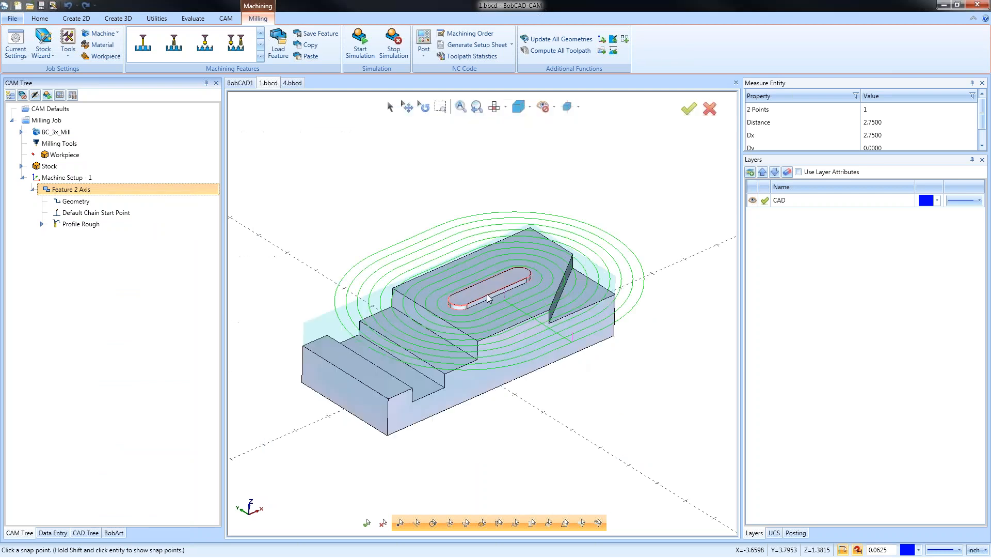
Add a new layer alongside the CAD layer.
{"action": "middle_click_drag", "start_coordinate": [502, 301], "coordinate": [515, 326]}
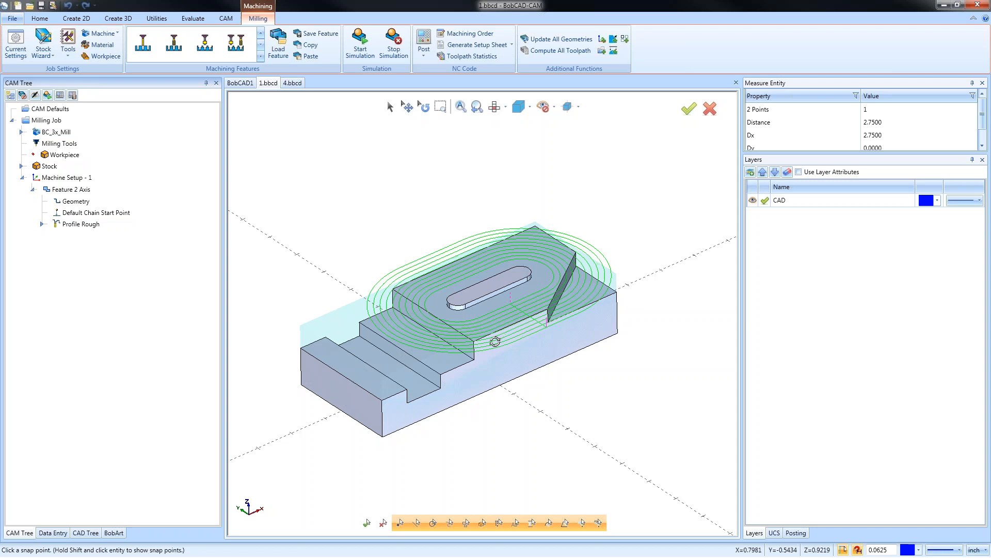
{"action": "left_click_drag", "start_coordinate": [562, 391], "coordinate": [543, 388]}
{"action": "middle_click_drag", "start_coordinate": [543, 388], "coordinate": [545, 370]}
{"action": "right_click", "coordinate": [799, 202]}
{"action": "left_click", "coordinate": [818, 207]}
Clear the picked geometry and the Profile Rough toolpath from the 2-axis feature.
{"action": "right_click", "coordinate": [69, 214]}
{"action": "left_click", "coordinate": [72, 223]}
{"action": "right_click", "coordinate": [78, 223]}
{"action": "left_click", "coordinate": [119, 244]}
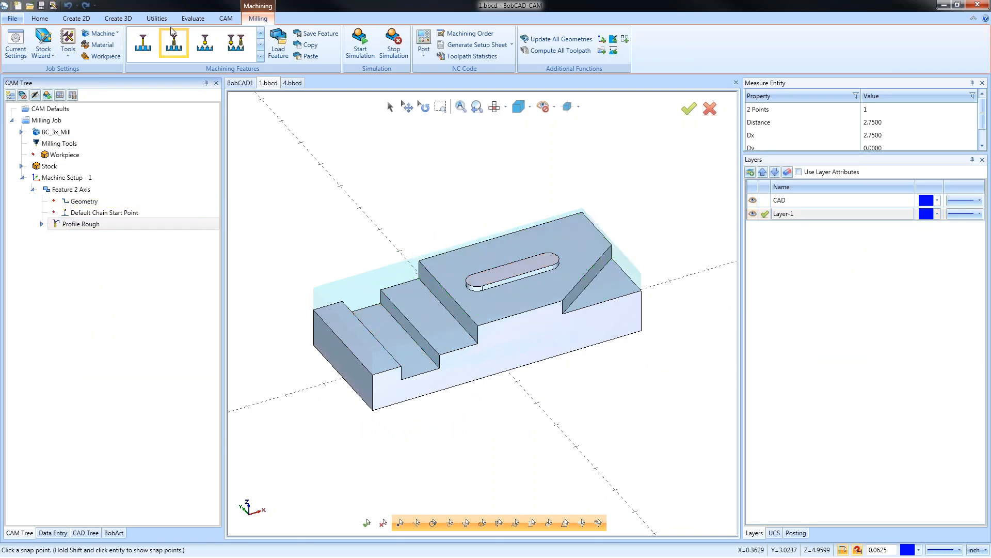
Extract the edges of the whole solid, projected to the Z plane at 0.0000.
{"action": "left_click", "coordinate": [76, 18]}
{"action": "left_click", "coordinate": [376, 43]}
{"action": "left_click", "coordinate": [9, 108]}
{"action": "left_click", "coordinate": [8, 191]}
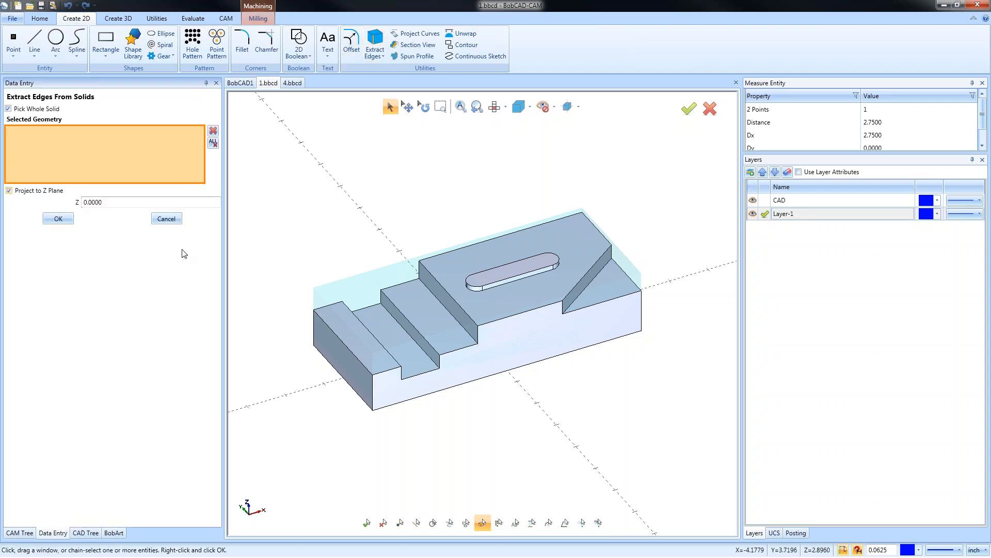
{"action": "left_click", "coordinate": [450, 260]}
{"action": "left_click", "coordinate": [166, 218]}
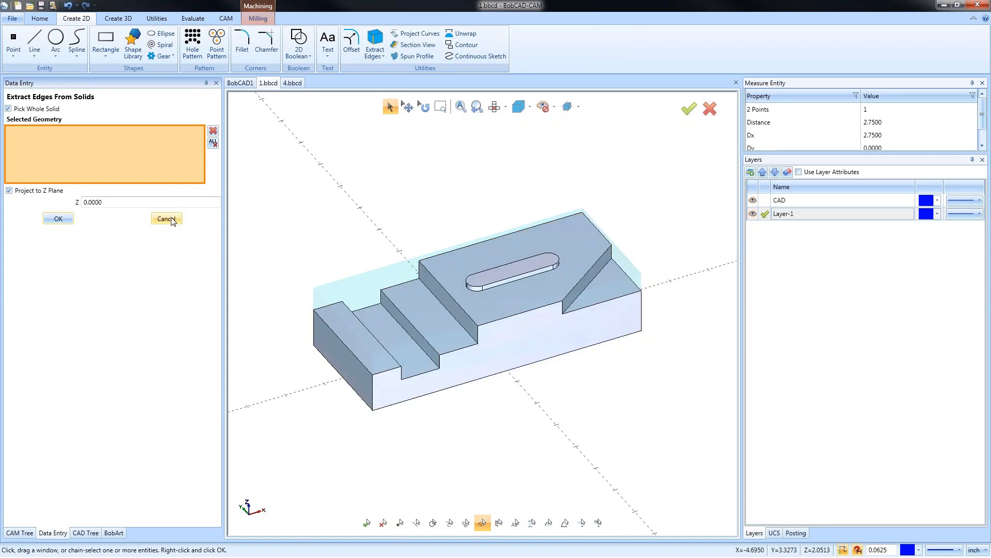
Hide the CAD layer and show the extracted edges in the top view.
{"action": "left_click", "coordinate": [756, 201]}
{"action": "right_click", "coordinate": [579, 174]}
{"action": "left_click", "coordinate": [603, 194]}
{"action": "left_click", "coordinate": [494, 107]}
{"action": "middle_click_drag", "start_coordinate": [515, 311], "coordinate": [538, 304]}
{"action": "scroll", "coordinate": [538, 303], "scroll_direction": "down", "scroll_amount": 2}
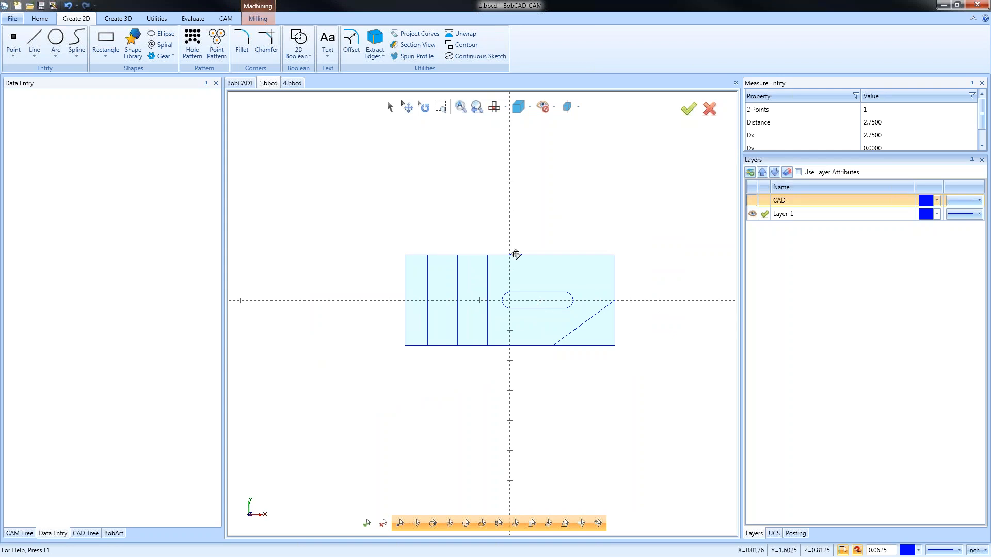
Compare the extracted edges with the solid by toggling the CAD layer's visibility and viewing the wireframe from the top and at an angle.
{"action": "left_click", "coordinate": [753, 200]}
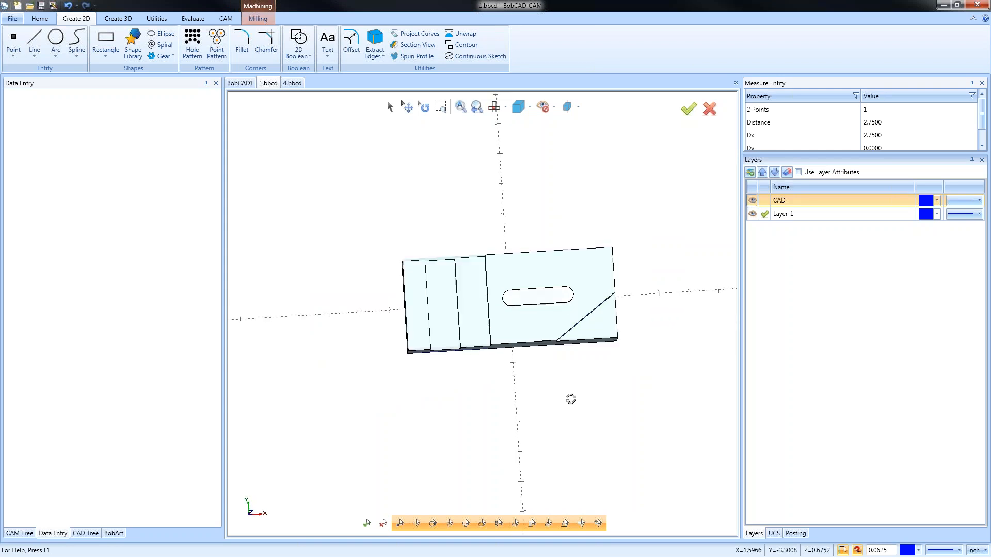
{"action": "left_click", "coordinate": [753, 201]}
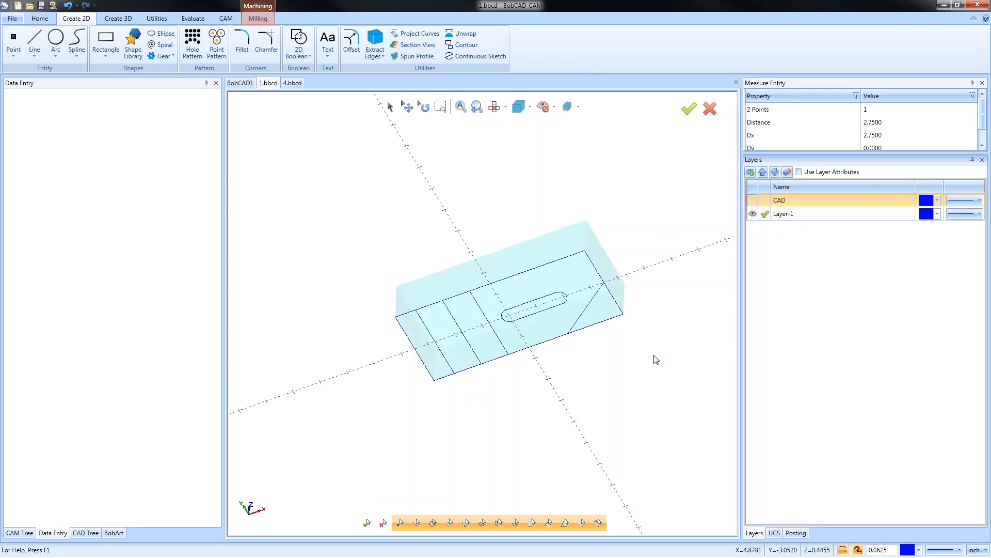
{"action": "left_click", "coordinate": [753, 200]}
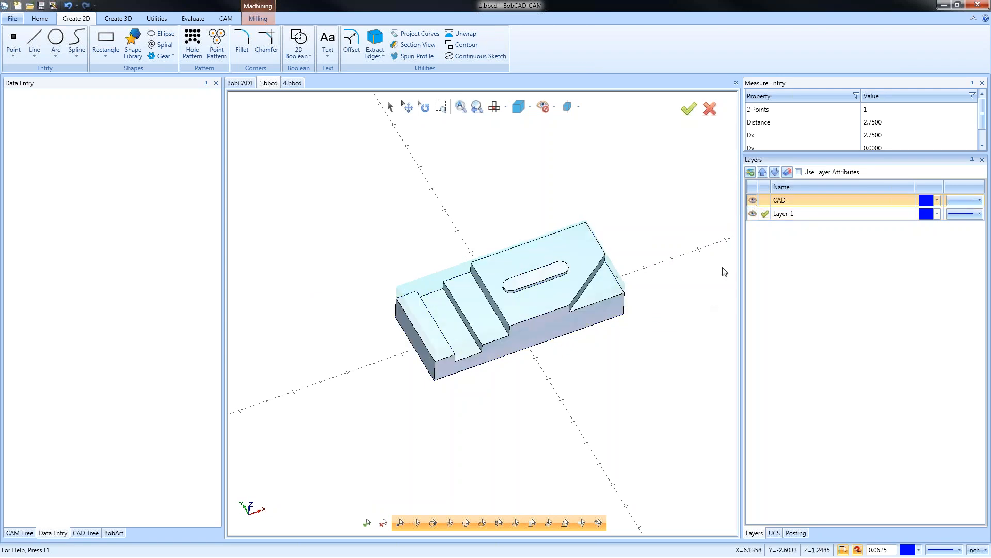
{"action": "left_click", "coordinate": [753, 201]}
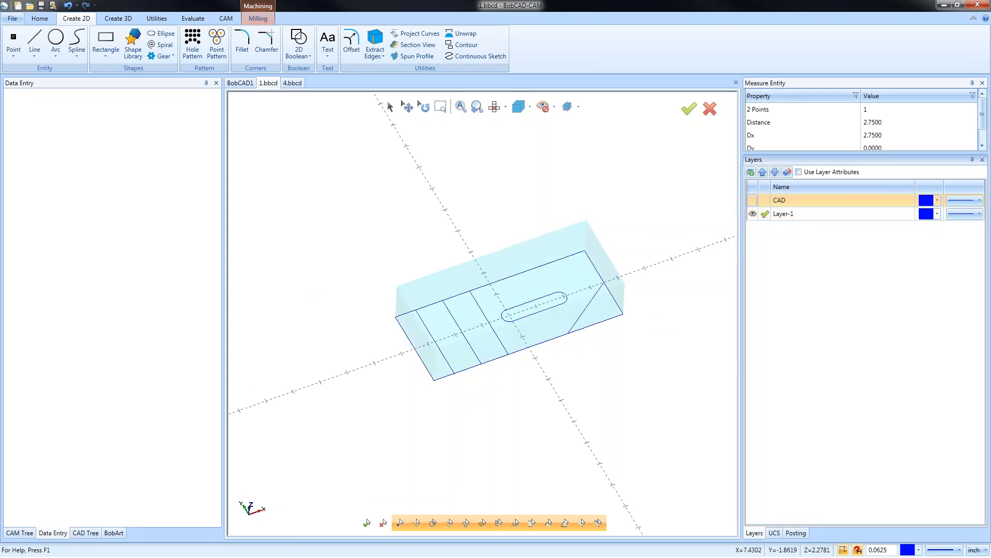
{"action": "left_click", "coordinate": [518, 107]}
{"action": "right_click", "coordinate": [479, 206]}
{"action": "left_click", "coordinate": [505, 223]}
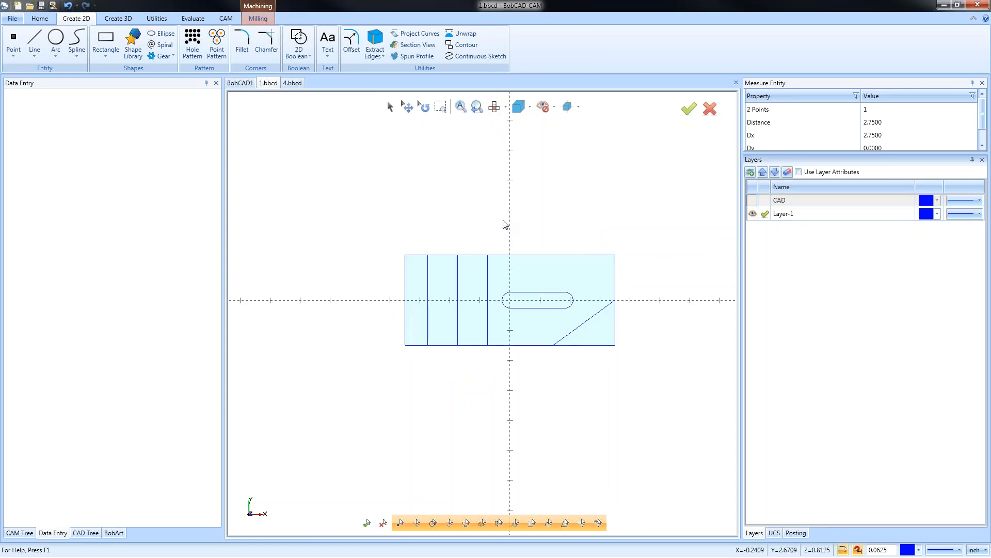
{"action": "left_click", "coordinate": [85, 533]}
{"action": "middle_click_drag", "start_coordinate": [483, 433], "coordinate": [494, 391]}
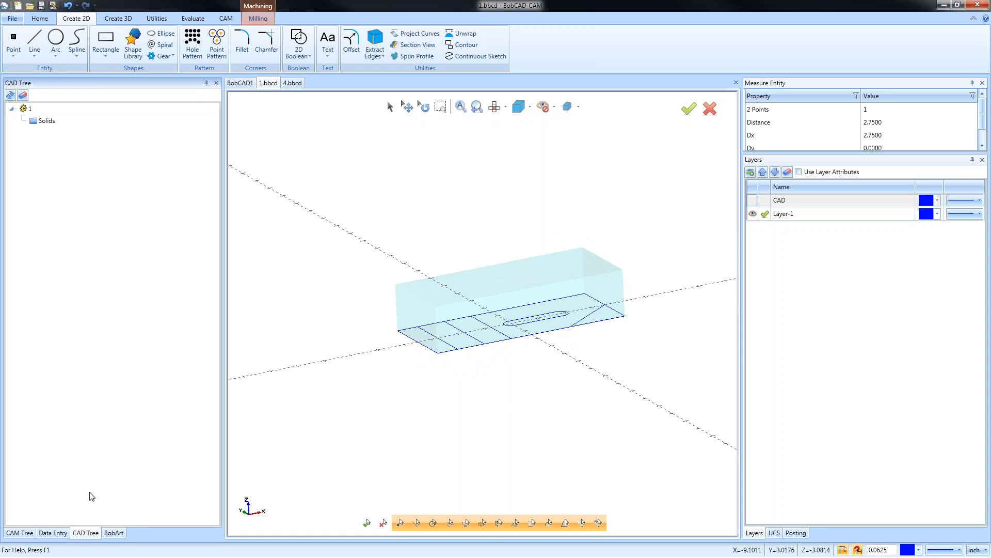
Recalculate the stock from the visible wireframe geometry and set its Z dimension to 1.5 in.
{"action": "left_click", "coordinate": [20, 533]}
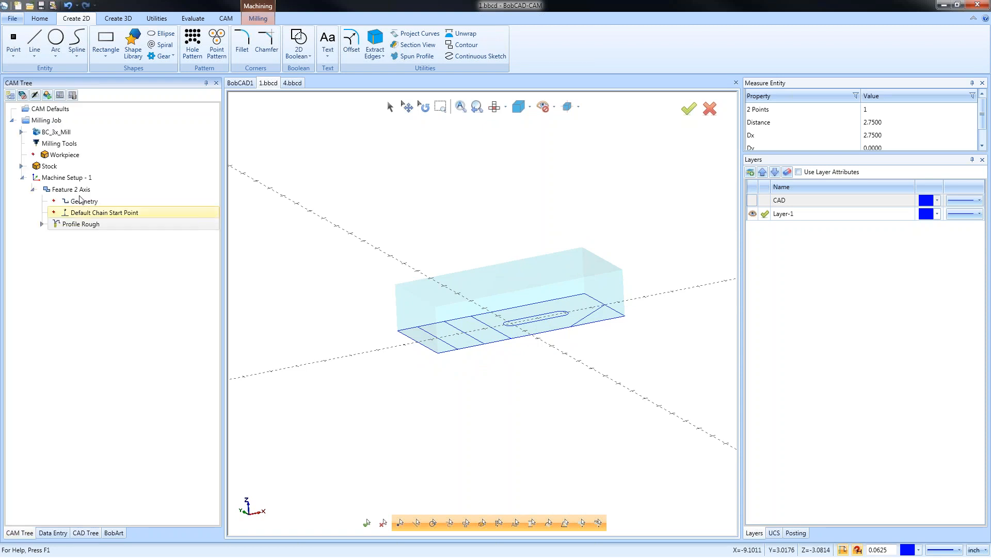
{"action": "right_click", "coordinate": [51, 172]}
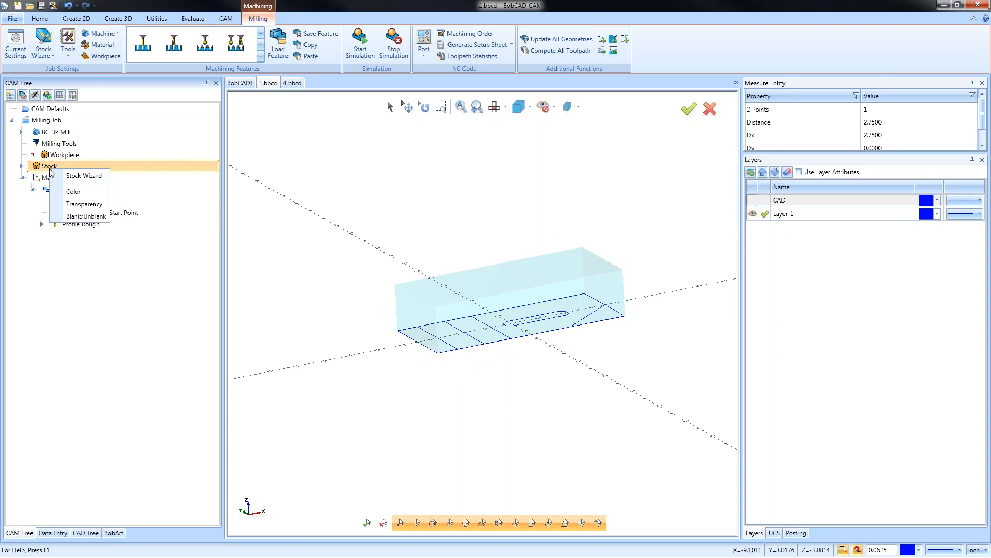
{"action": "left_click", "coordinate": [87, 175]}
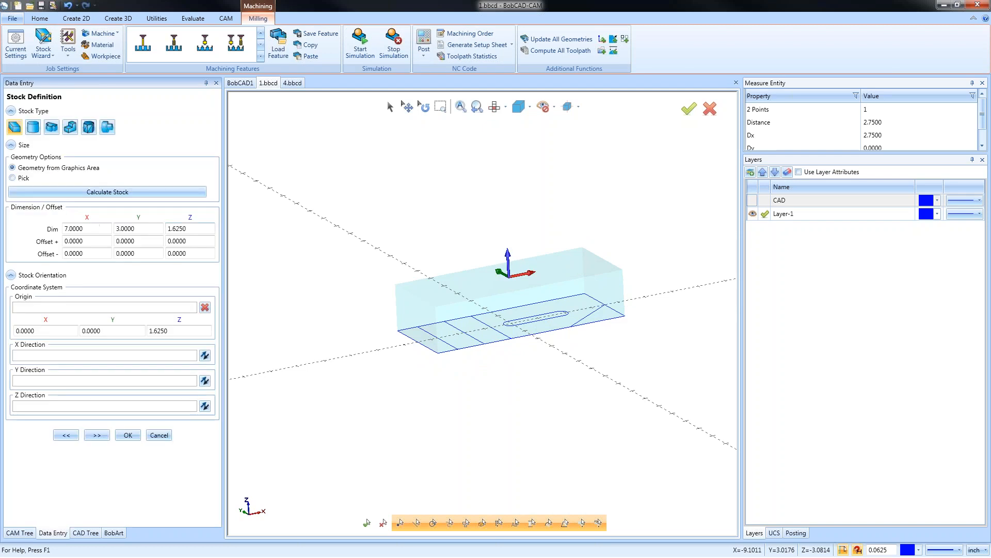
{"action": "left_click", "coordinate": [127, 192]}
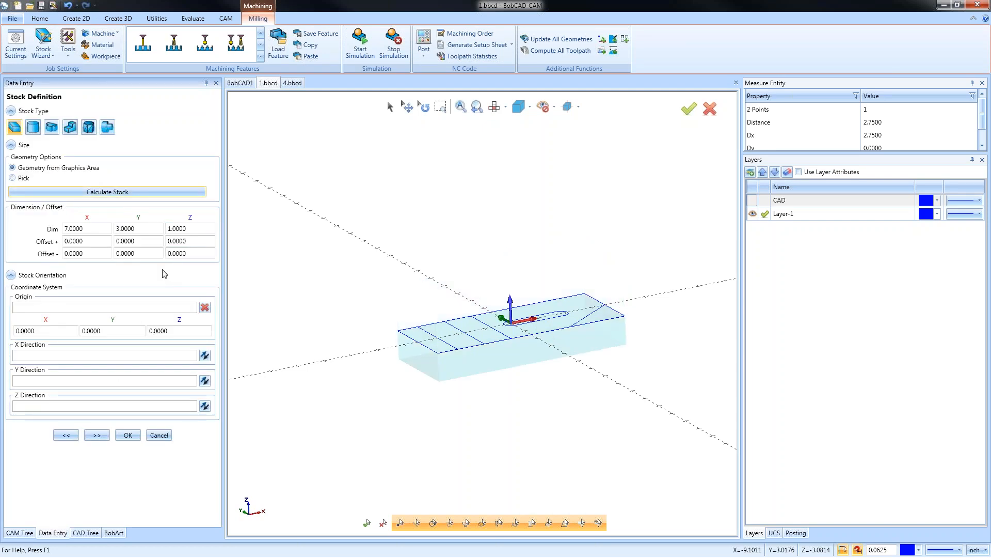
{"action": "double_click", "coordinate": [176, 228]}
{"action": "type", "text": "1.5"}
{"action": "key", "text": "Tab"}
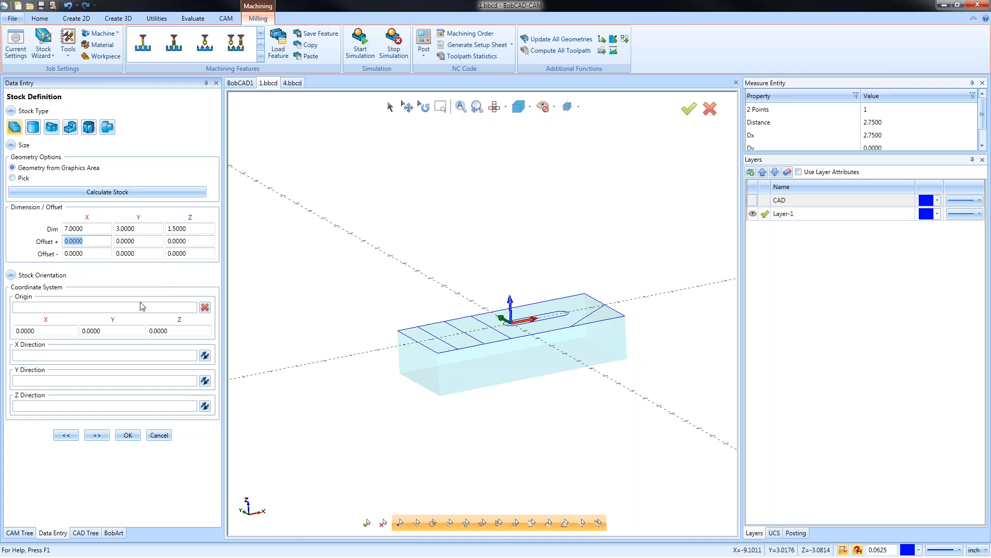
Set the Machine Setup - 1 origin to the stock's upper back corner at X -3.5000, Y 1.5000, Z 0.0000.
{"action": "left_click", "coordinate": [97, 437]}
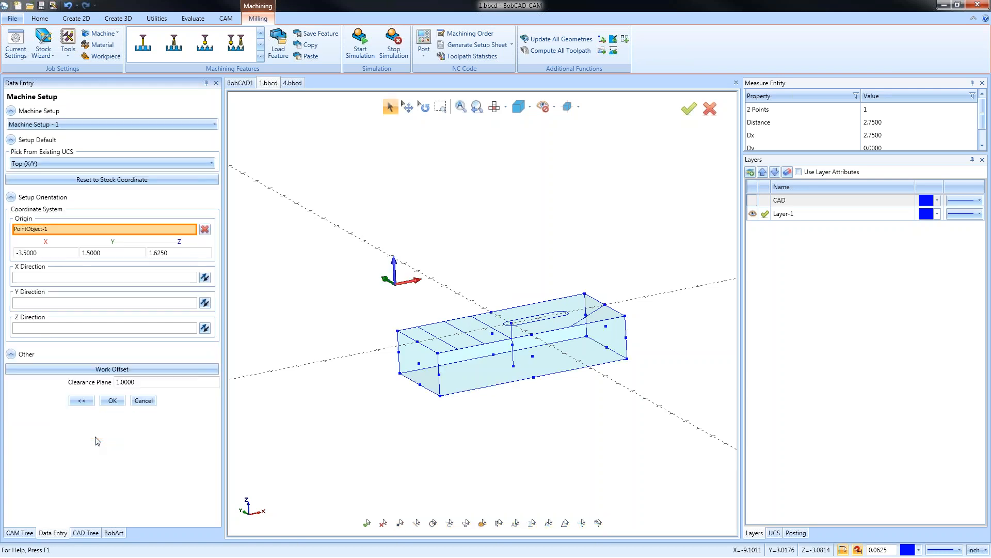
{"action": "left_click", "coordinate": [63, 230]}
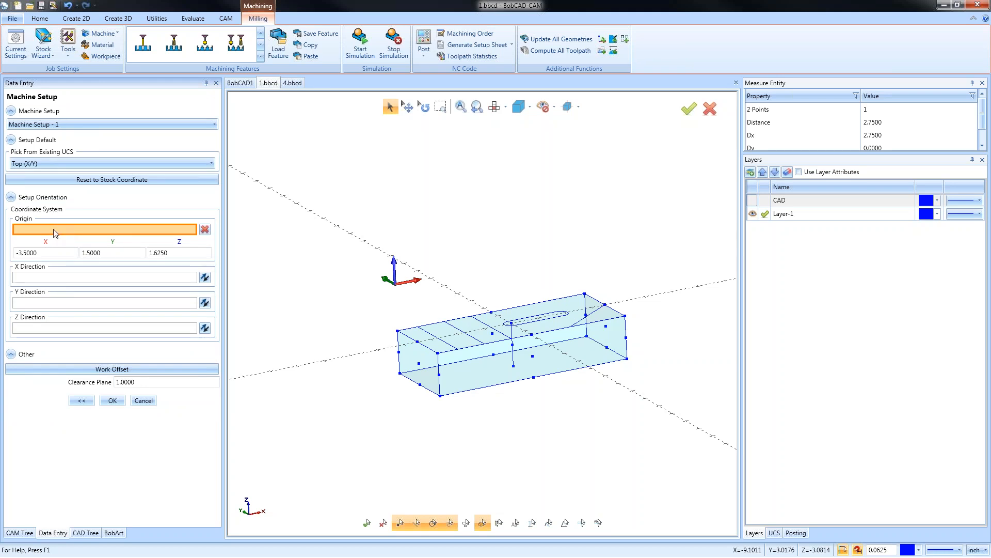
{"action": "left_click", "coordinate": [398, 330]}
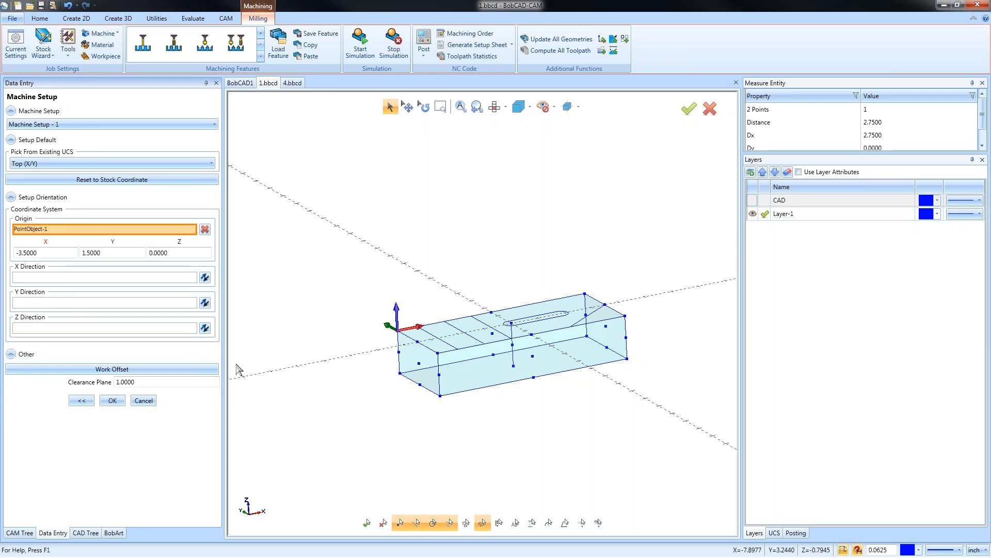
{"action": "left_click", "coordinate": [113, 400]}
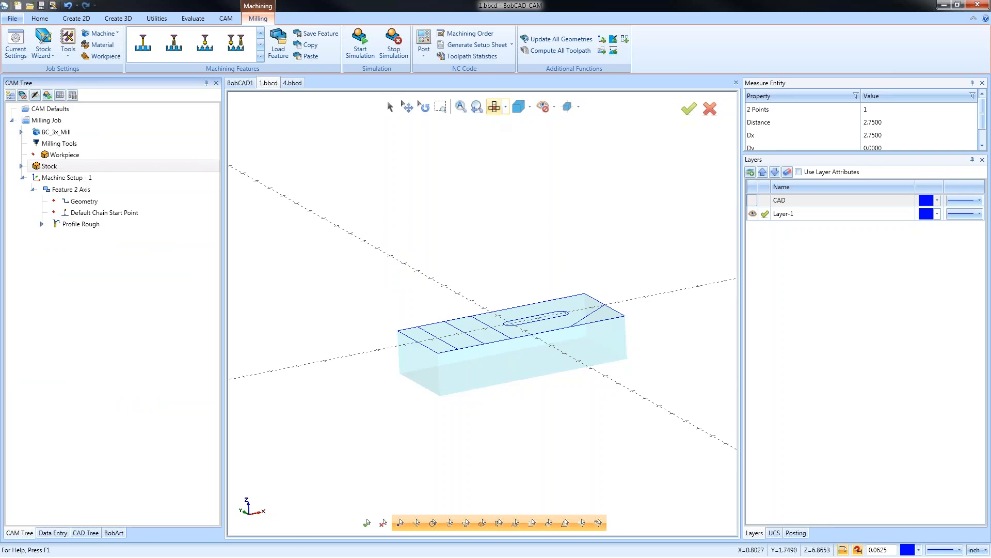
Reassign the 2 Axis feature's geometry to the diagonal corner line and set its total depth to 0.5.
{"action": "left_click", "coordinate": [495, 106]}
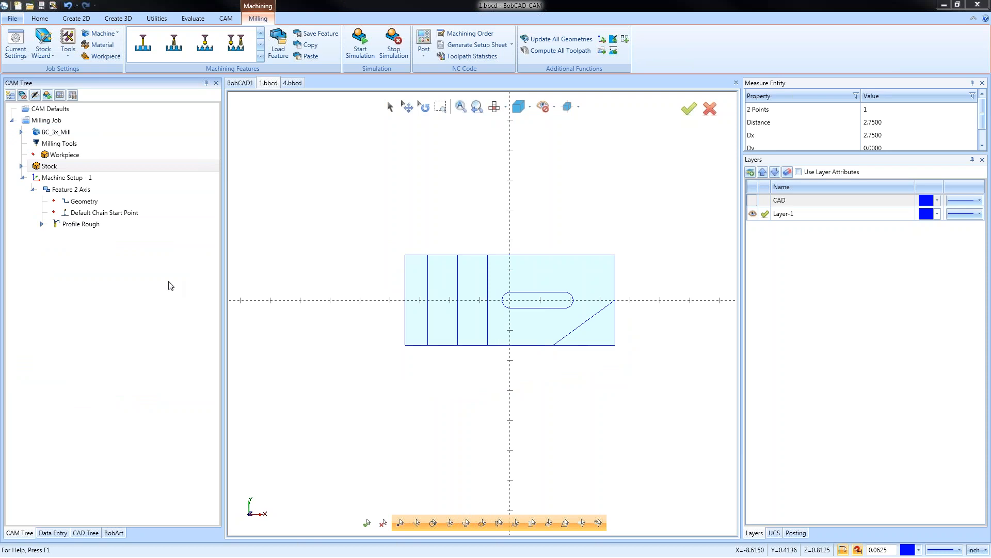
{"action": "right_click", "coordinate": [86, 202]}
{"action": "left_click", "coordinate": [117, 211]}
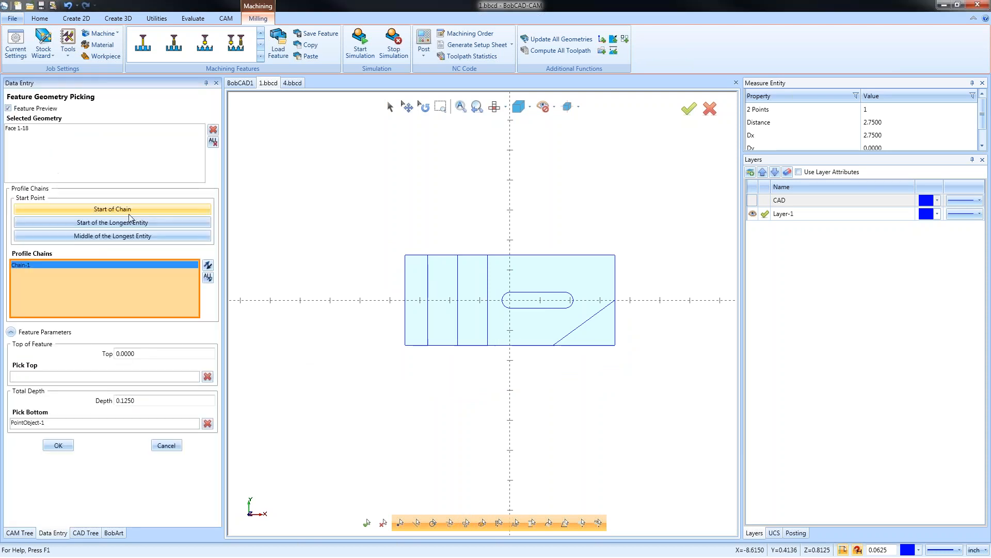
{"action": "left_click", "coordinate": [564, 338]}
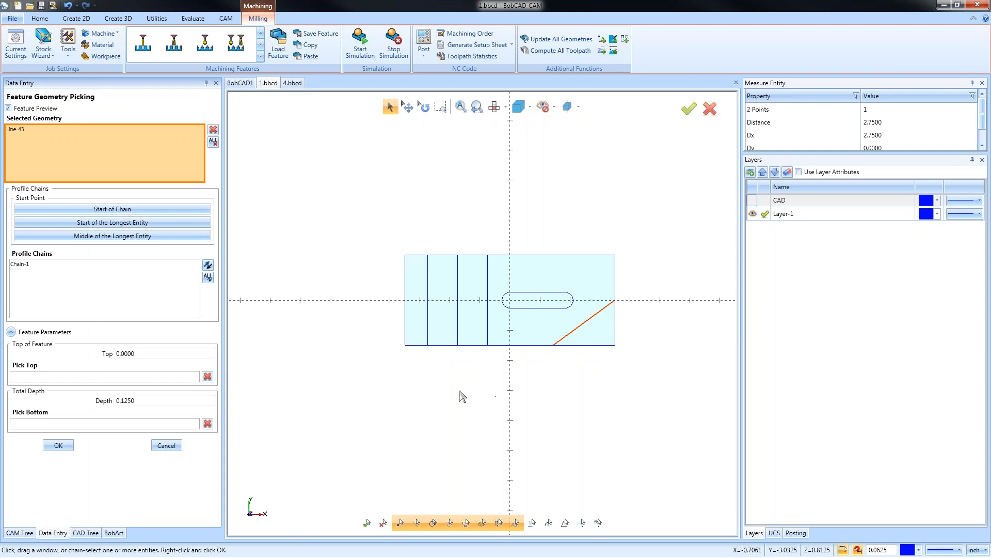
{"action": "left_click_drag", "start_coordinate": [150, 402], "coordinate": [75, 408]}
{"action": "type", "text": ".5"}
{"action": "key", "text": "Return"}
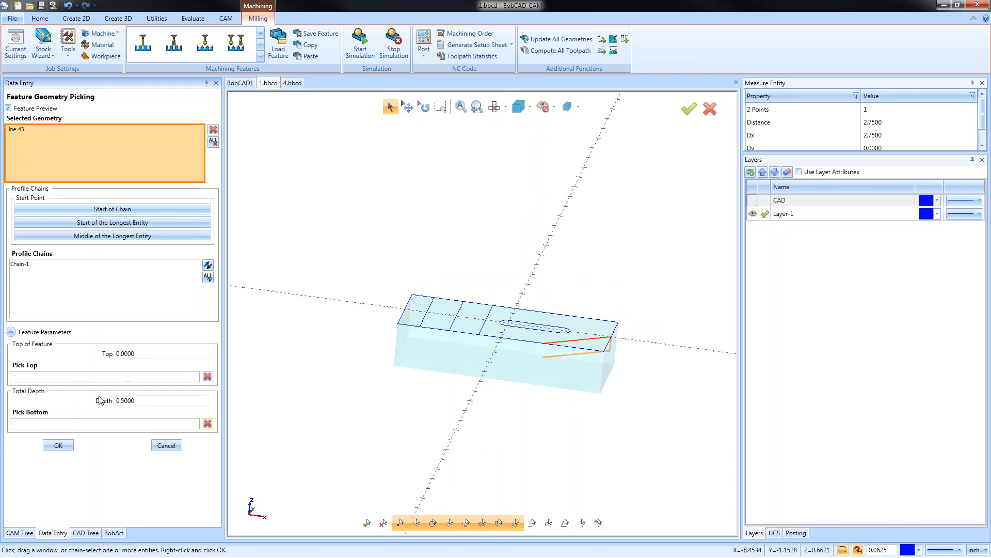
{"action": "left_click", "coordinate": [28, 266]}
{"action": "scroll", "coordinate": [583, 349], "scroll_direction": "up", "scroll_amount": 3}
{"action": "left_click", "coordinate": [64, 444]}
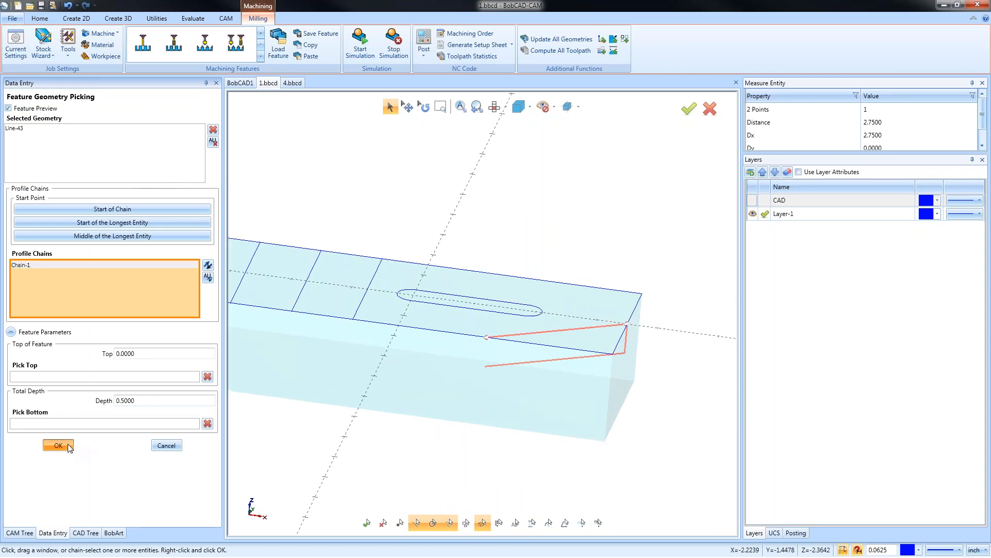
Compute the Profile Rough toolpath along the diagonal line and inspect its passes from an angled view.
{"action": "right_click", "coordinate": [96, 227]}
{"action": "left_click", "coordinate": [136, 248]}
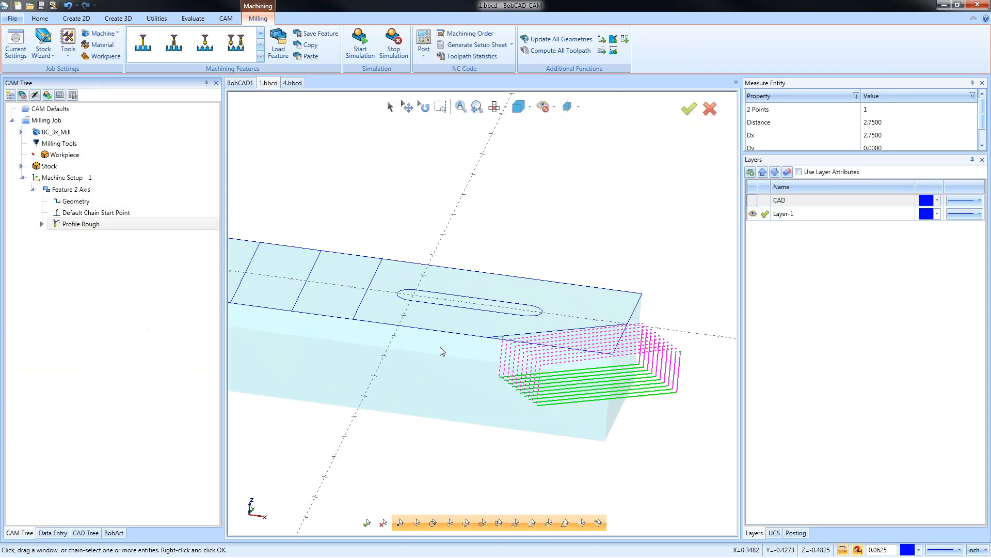
{"action": "scroll", "coordinate": [436, 325], "scroll_direction": "down", "scroll_amount": 1}
{"action": "middle_click_drag", "start_coordinate": [437, 325], "coordinate": [445, 365]}
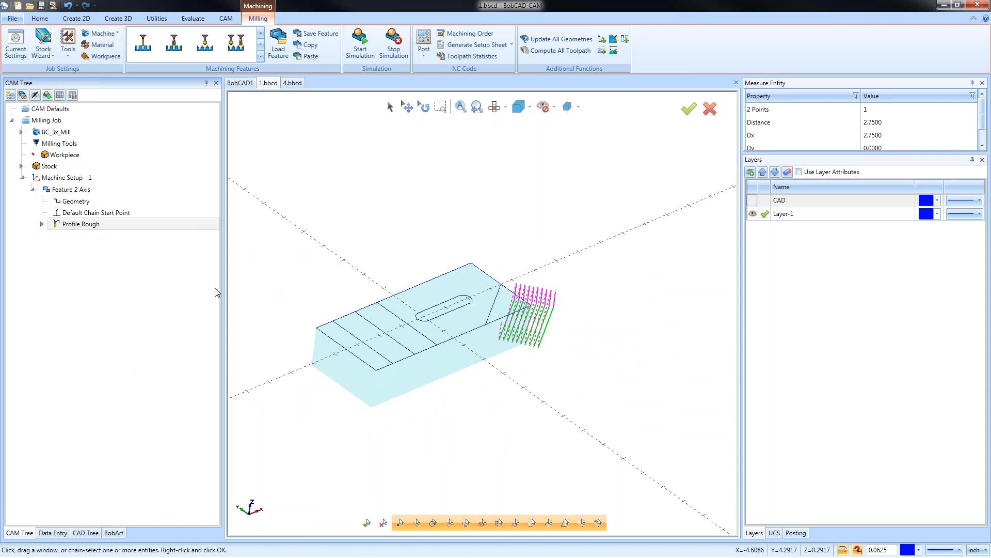
Assign the .1875D - 12DEG - FULL RADIUS TAPER mill from the tool library to Profile Rough and recompute the toolpath.
{"action": "right_click", "coordinate": [85, 194]}
{"action": "left_click", "coordinate": [114, 201]}
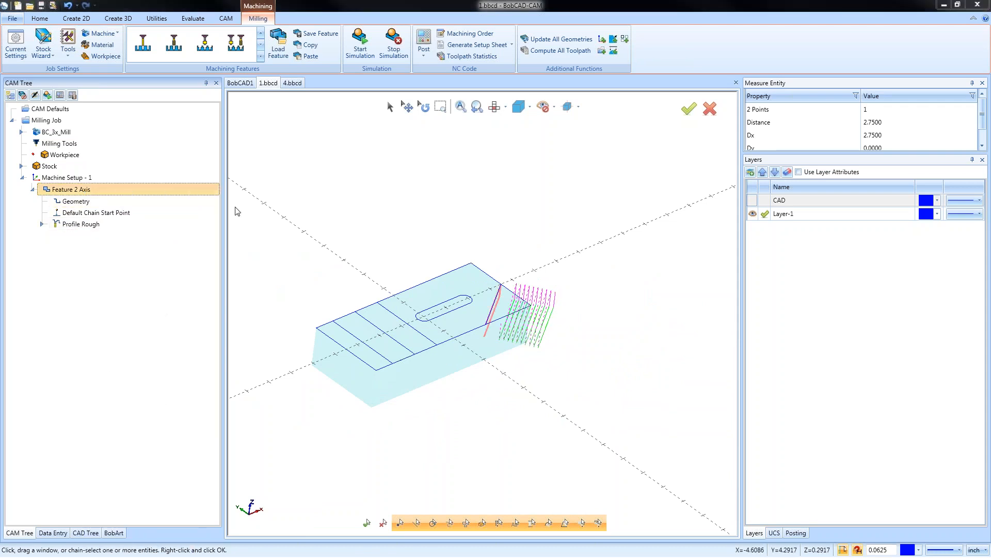
{"action": "left_click", "coordinate": [318, 176]}
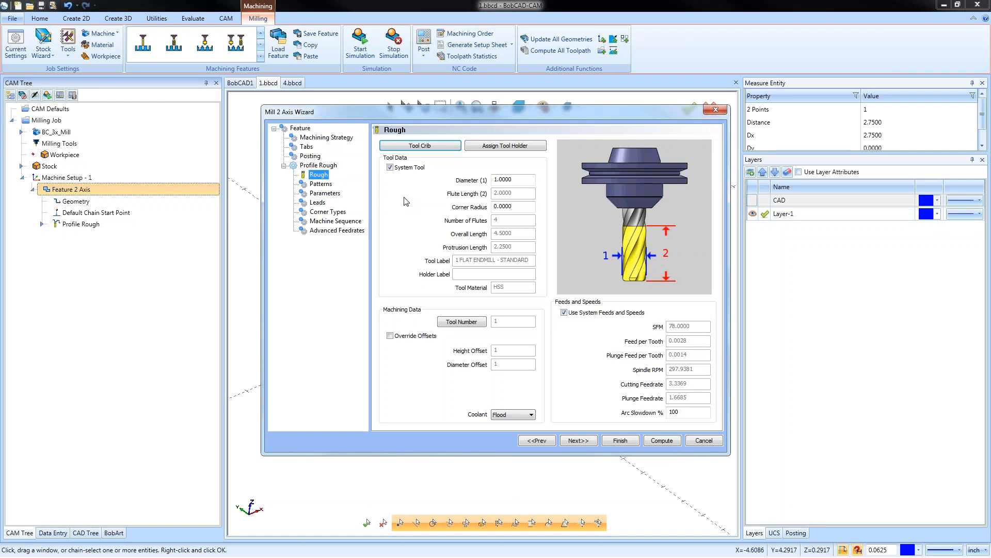
{"action": "left_click", "coordinate": [433, 150]}
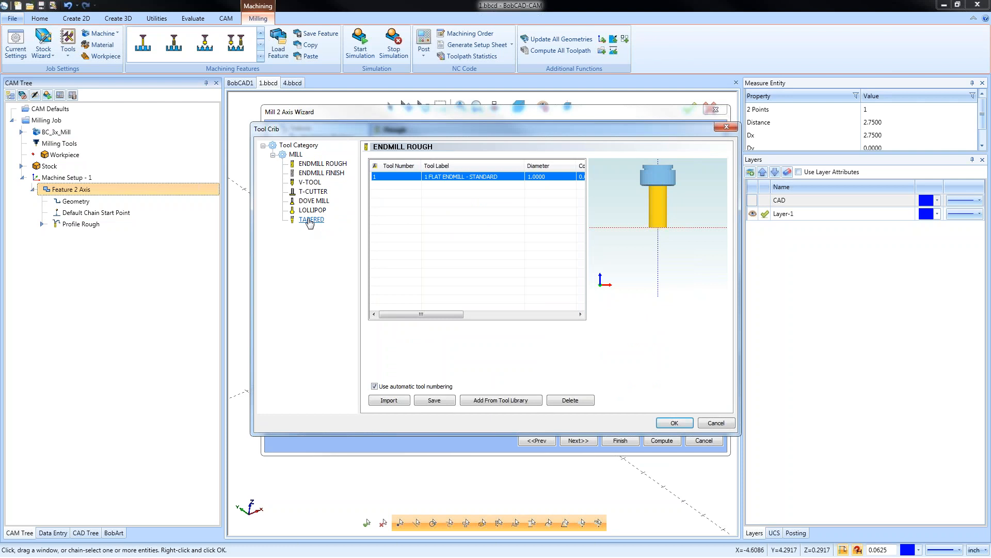
{"action": "left_click", "coordinate": [310, 220]}
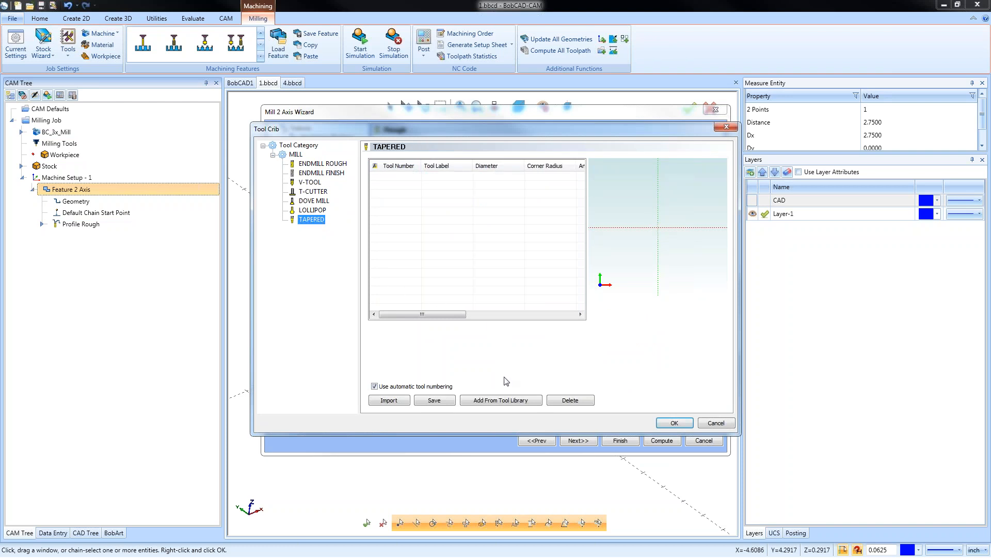
{"action": "left_click", "coordinate": [505, 401]}
{"action": "scroll", "coordinate": [481, 322], "scroll_direction": "down", "scroll_amount": 1}
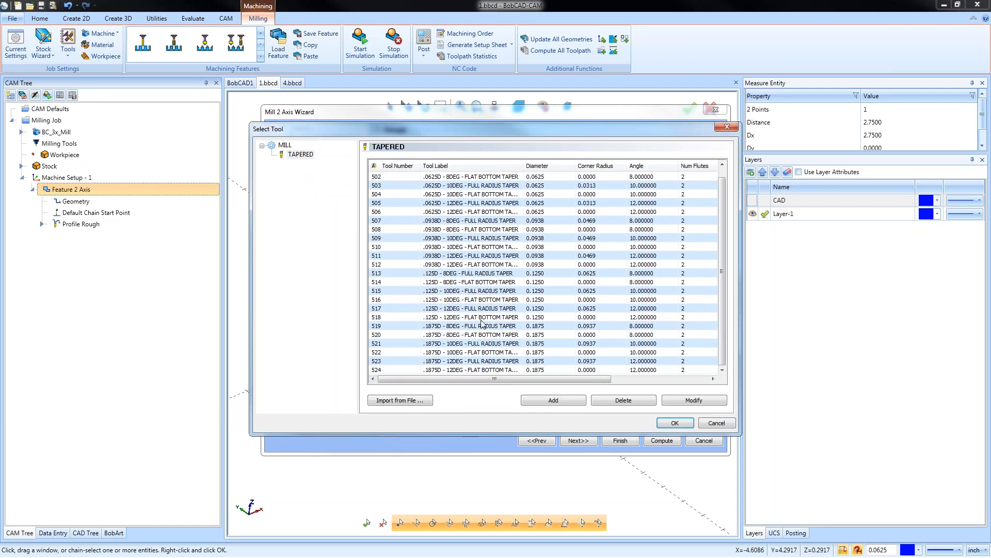
{"action": "left_click", "coordinate": [483, 362]}
{"action": "left_click", "coordinate": [675, 423]}
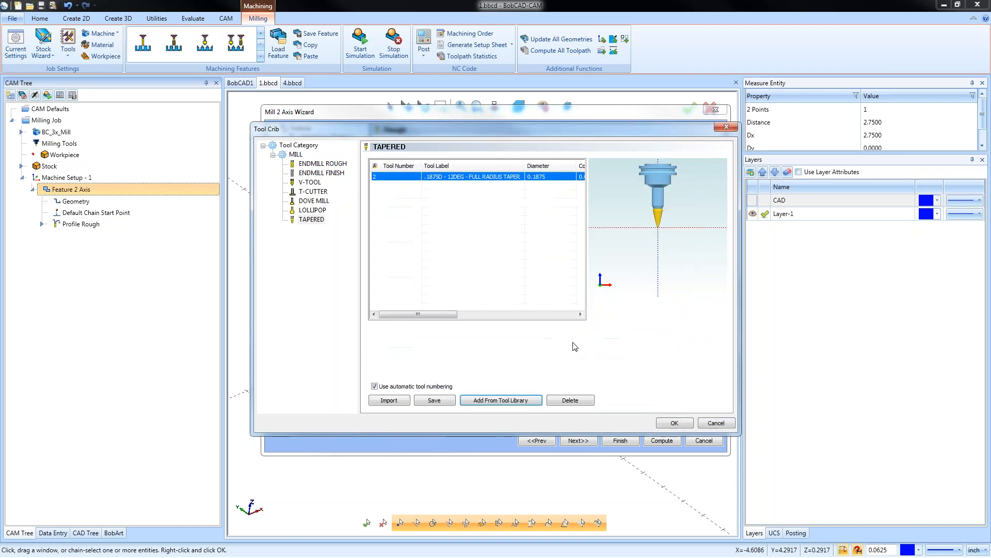
{"action": "left_click", "coordinate": [675, 423]}
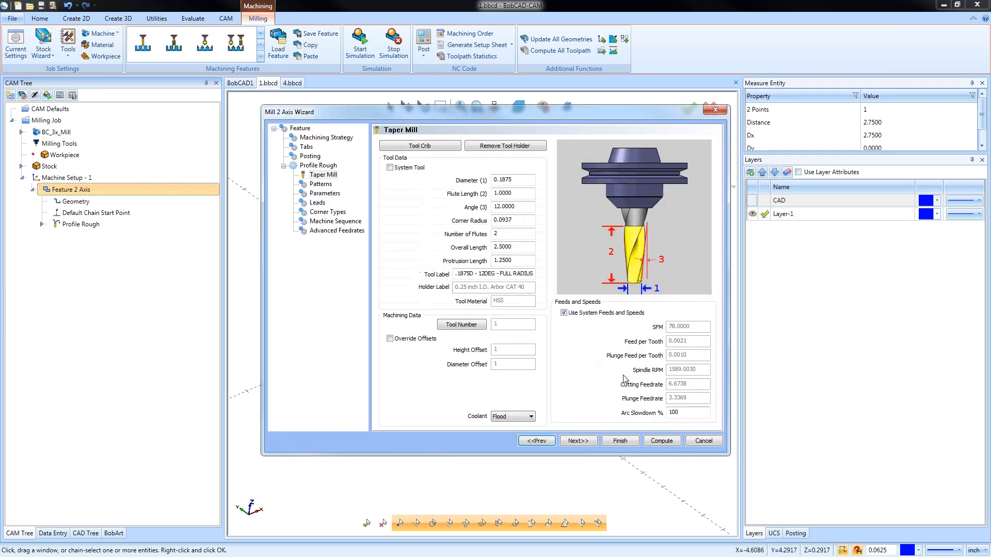
{"action": "left_click", "coordinate": [662, 440]}
Backplot the Profile Rough toolpath with the tapered tool through nearly its full progress, and close the backplot.
{"action": "right_click", "coordinate": [82, 226]}
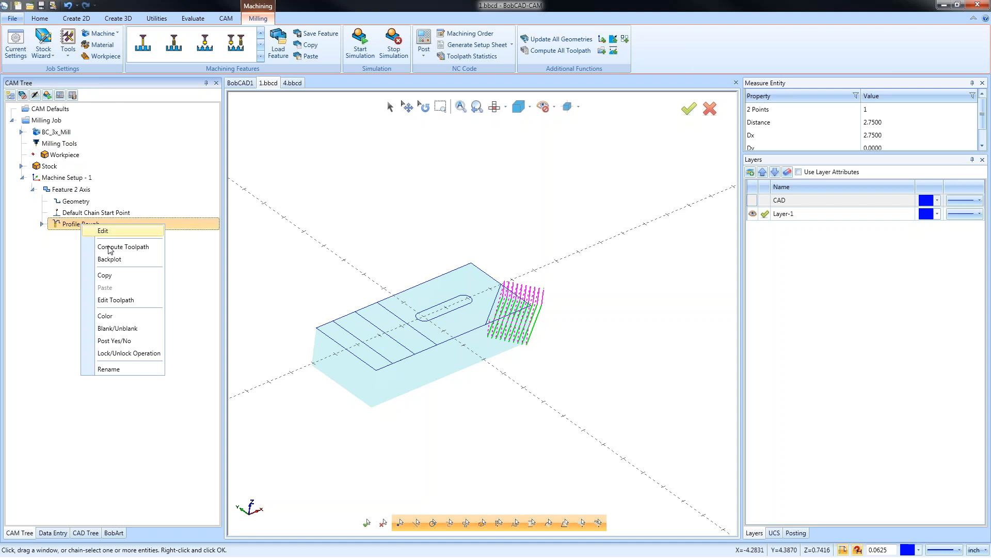
{"action": "left_click", "coordinate": [109, 259]}
{"action": "middle_click_drag", "start_coordinate": [347, 281], "coordinate": [415, 321]}
{"action": "left_click_drag", "start_coordinate": [13, 185], "coordinate": [205, 181]}
{"action": "left_click", "coordinate": [113, 110]}
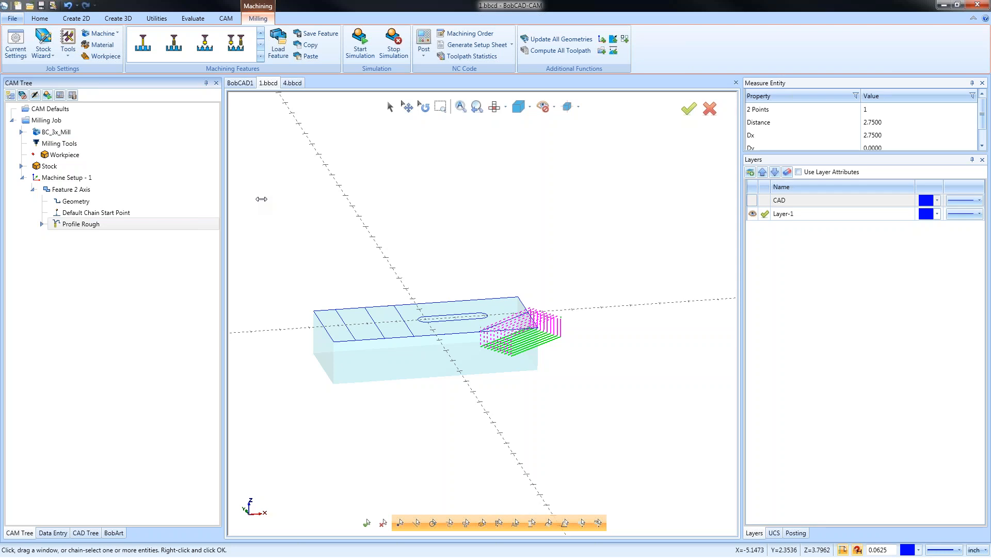
Backplot Profile Rough again from a higher angled view, advancing the tapered tool just past halfway.
{"action": "middle_click_drag", "start_coordinate": [511, 366], "coordinate": [467, 360]}
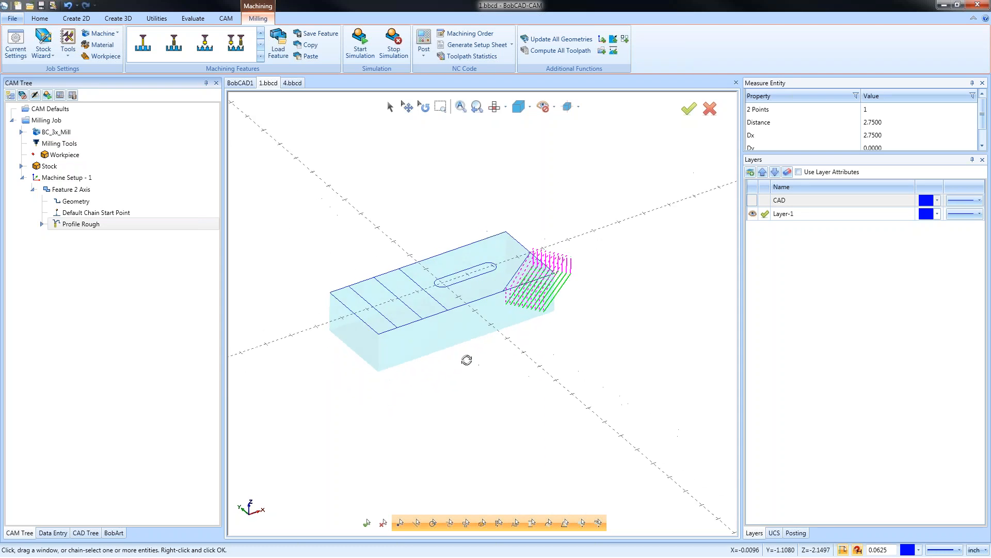
{"action": "right_click", "coordinate": [94, 226]}
{"action": "left_click", "coordinate": [128, 268]}
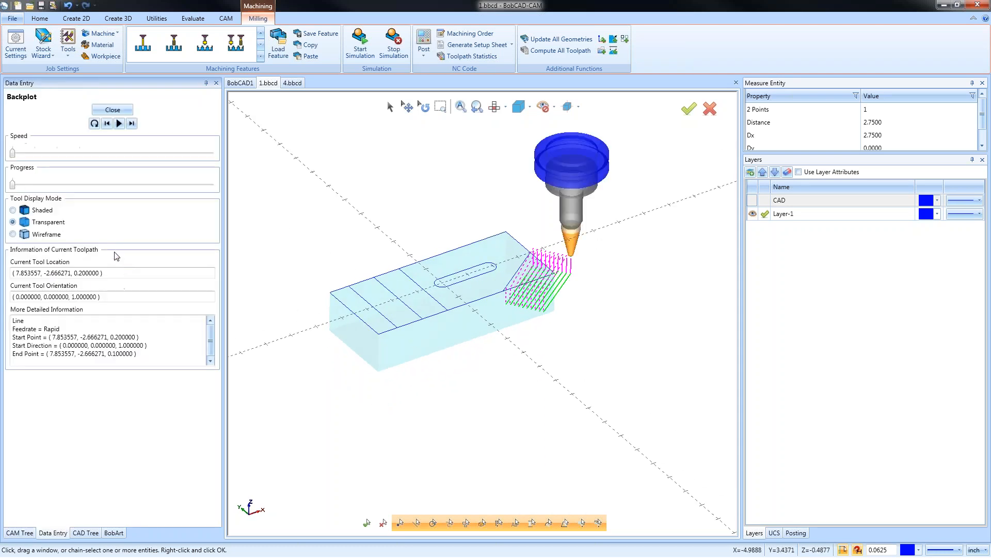
{"action": "left_click_drag", "start_coordinate": [13, 184], "coordinate": [130, 185]}
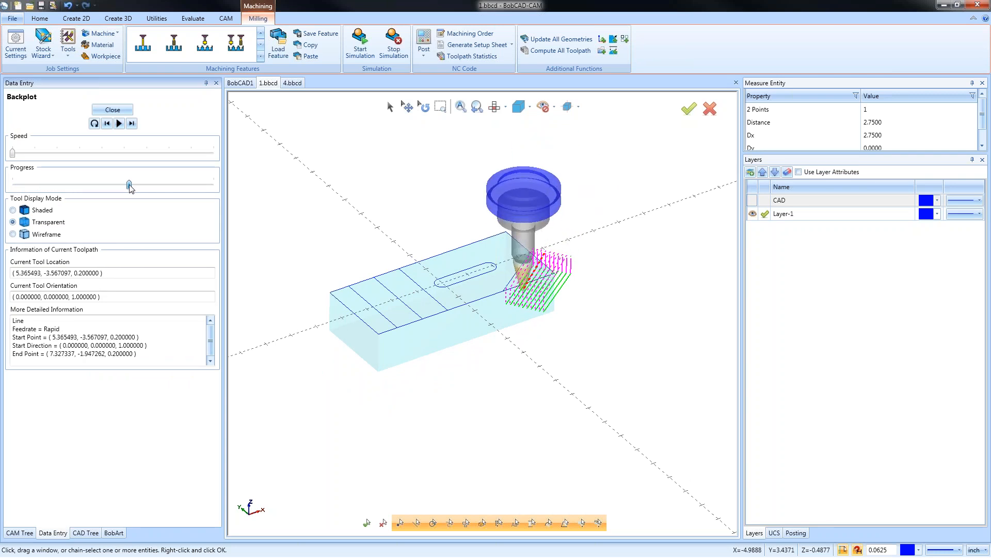
{"action": "left_click", "coordinate": [113, 110]}
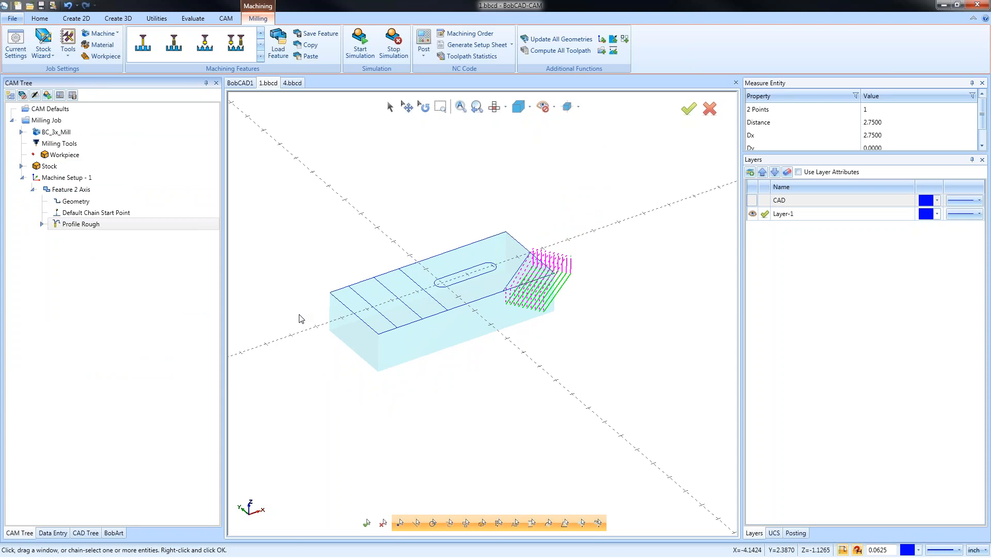
Review the milling job's toolpath statistics, including those of the Profile Rough operation.
{"action": "left_click", "coordinate": [61, 124]}
{"action": "right_click", "coordinate": [63, 125]}
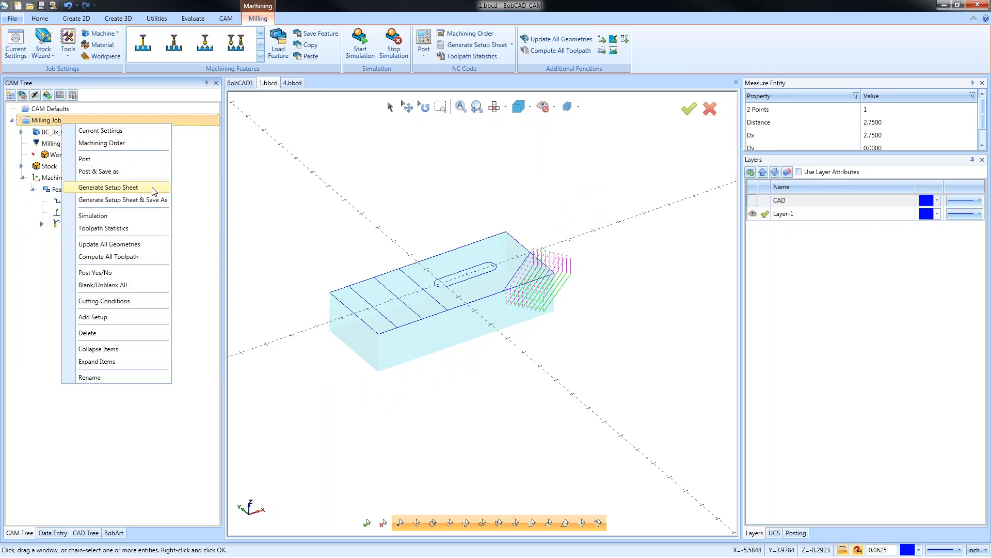
{"action": "left_click", "coordinate": [158, 230]}
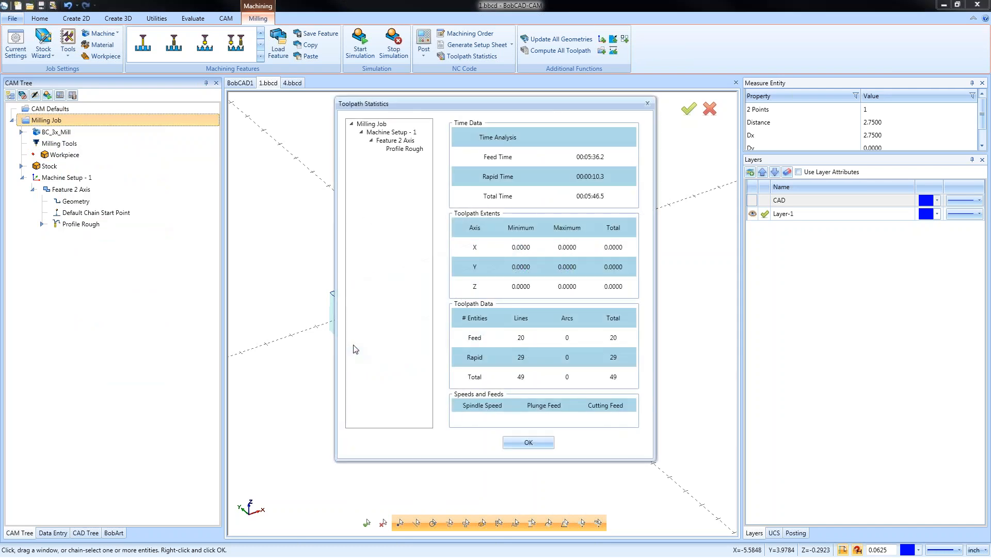
{"action": "left_click", "coordinate": [416, 149]}
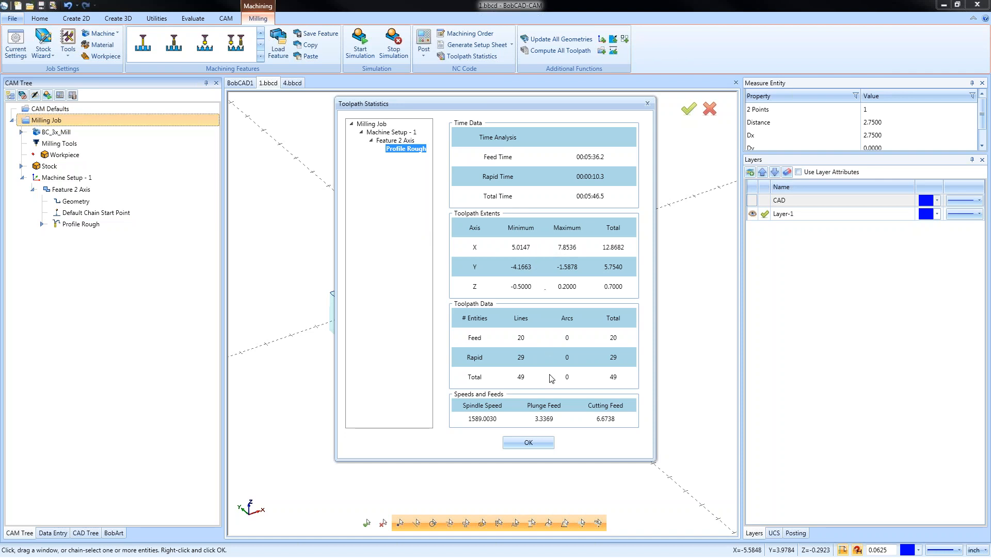
{"action": "left_click", "coordinate": [532, 443]}
Simulate the tapered corner cut at a reduced run speed, inspect the machined stock, and return to the part's top view.
{"action": "middle_click_drag", "start_coordinate": [499, 333], "coordinate": [506, 354]}
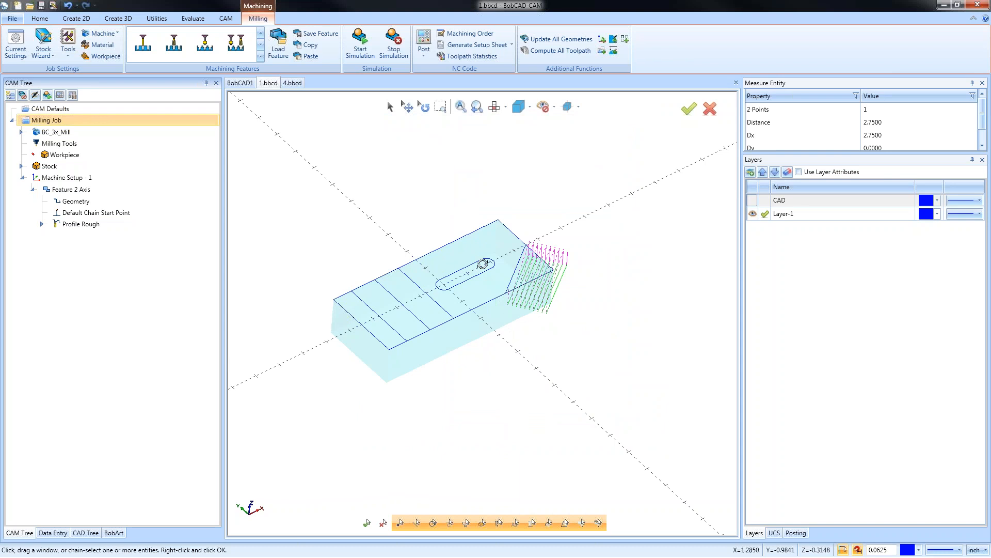
{"action": "left_click", "coordinate": [360, 47]}
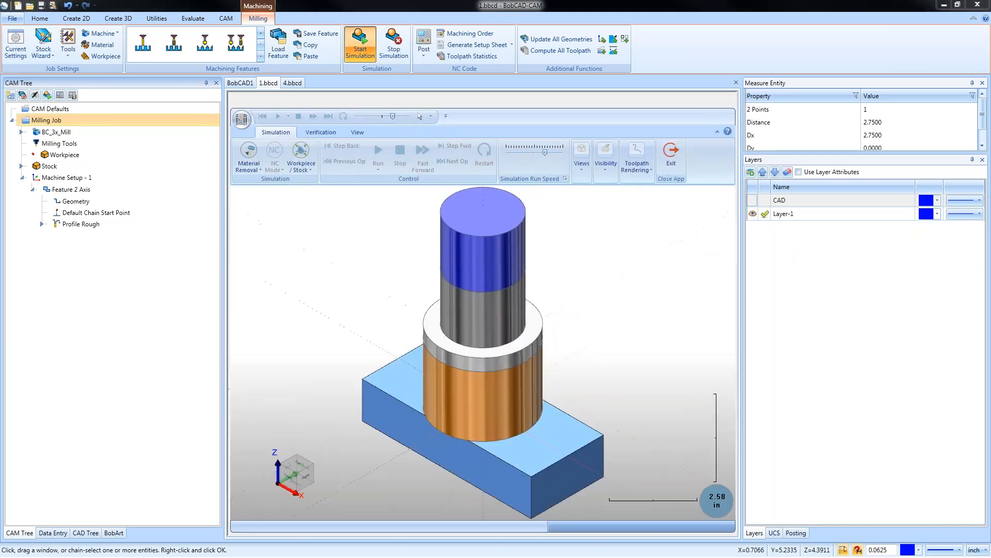
{"action": "scroll", "coordinate": [474, 315], "scroll_direction": "down", "scroll_amount": 1}
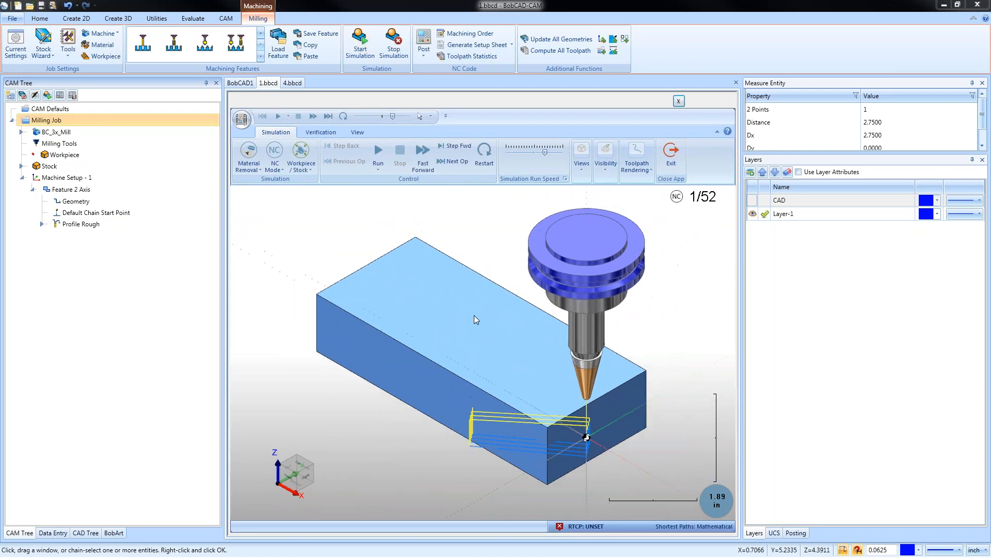
{"action": "left_click_drag", "start_coordinate": [545, 157], "coordinate": [522, 155]}
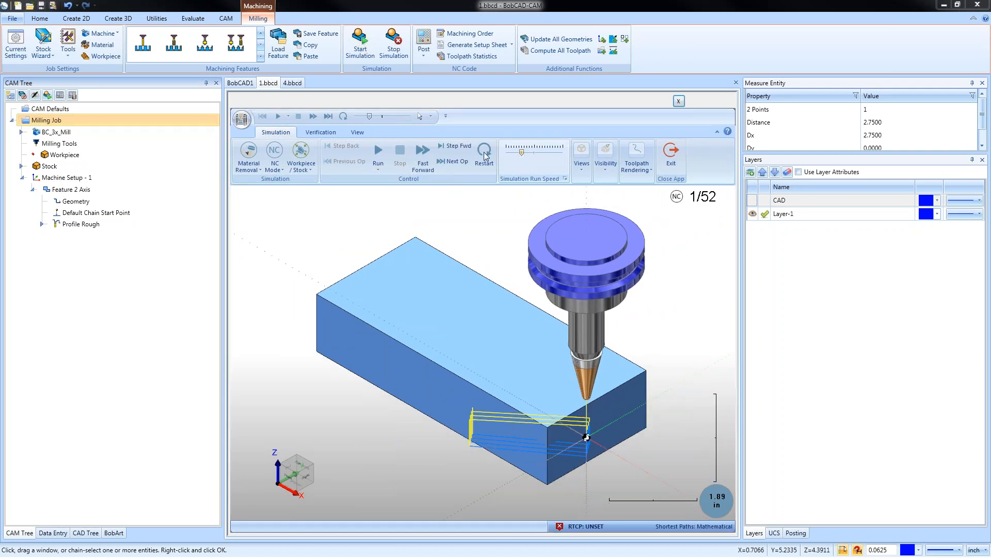
{"action": "left_click", "coordinate": [380, 156]}
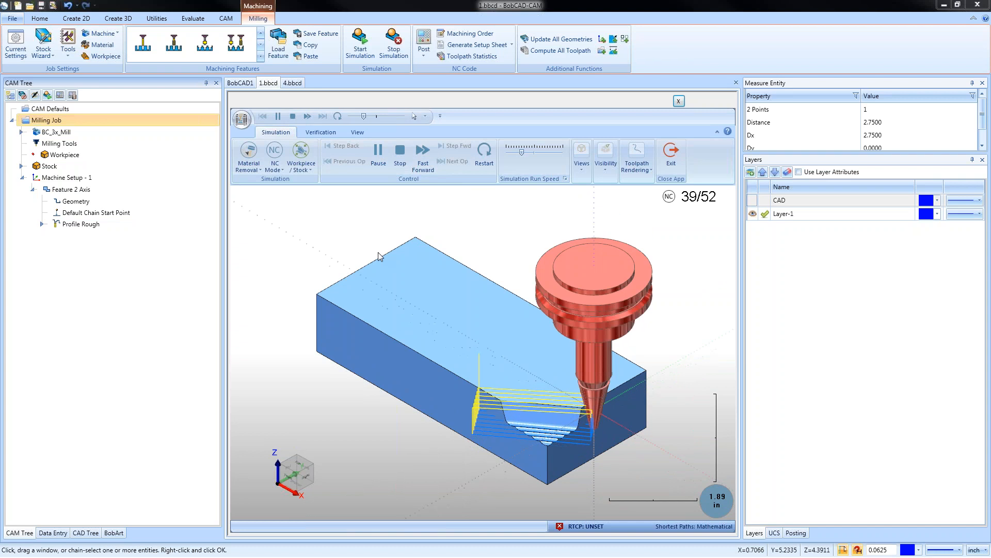
{"action": "middle_click_drag", "start_coordinate": [478, 398], "coordinate": [481, 428]}
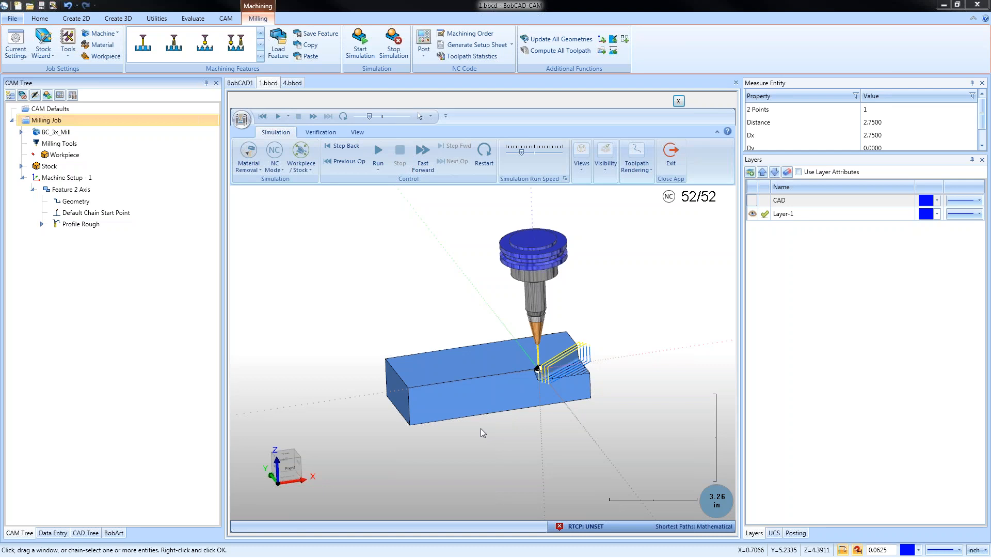
{"action": "left_click", "coordinate": [679, 102]}
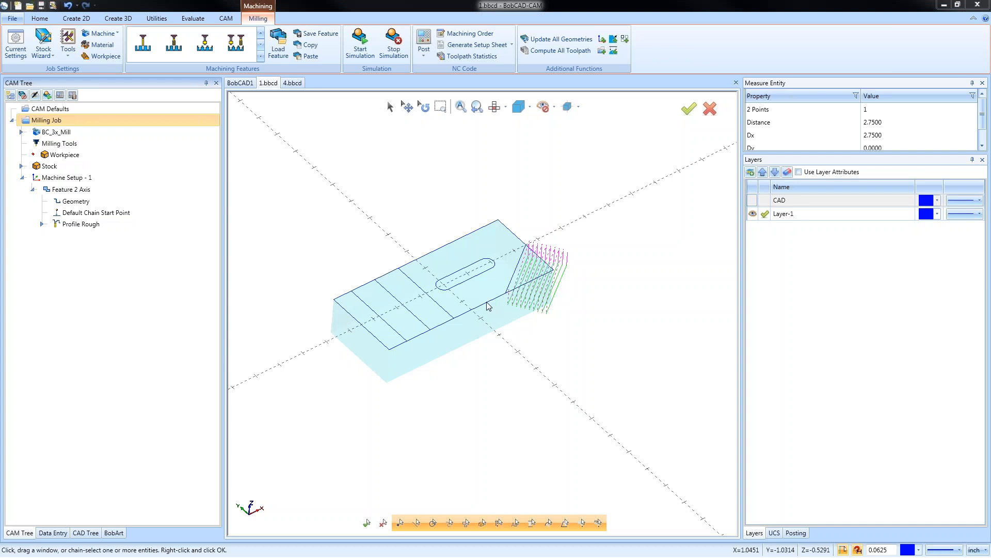
{"action": "left_click", "coordinate": [497, 107]}
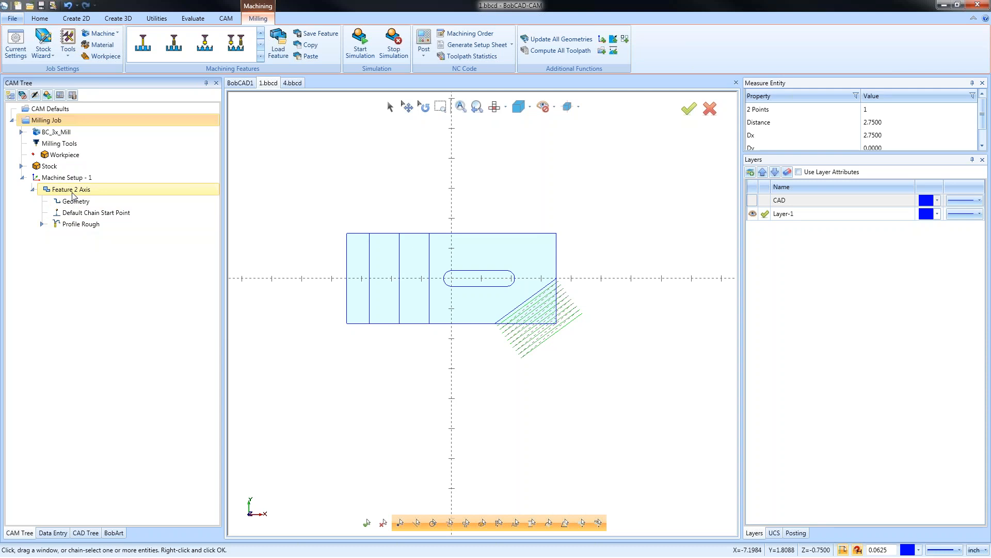
Duplicate the corner's 2-axis feature within Machine Setup - 1, declining to load the Top of Feature and Depth values.
{"action": "double_click", "coordinate": [44, 193]}
{"action": "right_click", "coordinate": [74, 191]}
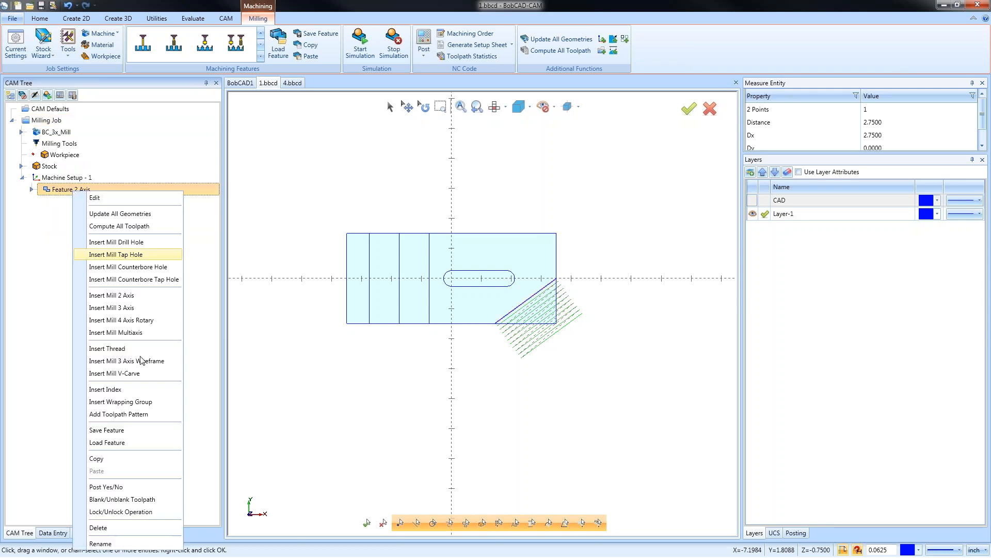
{"action": "left_click", "coordinate": [129, 459]}
{"action": "right_click", "coordinate": [82, 193]}
{"action": "left_click", "coordinate": [134, 470]}
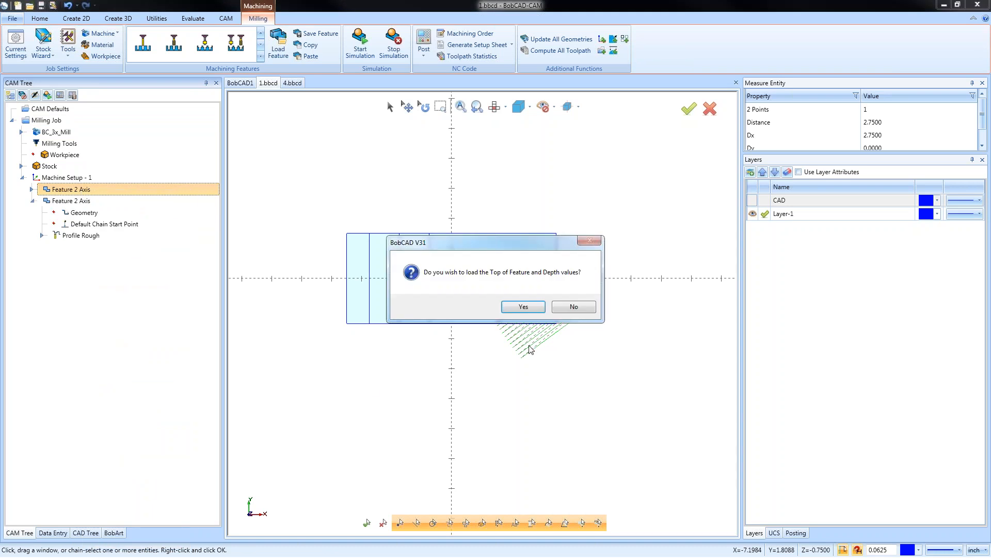
{"action": "left_click", "coordinate": [573, 306]}
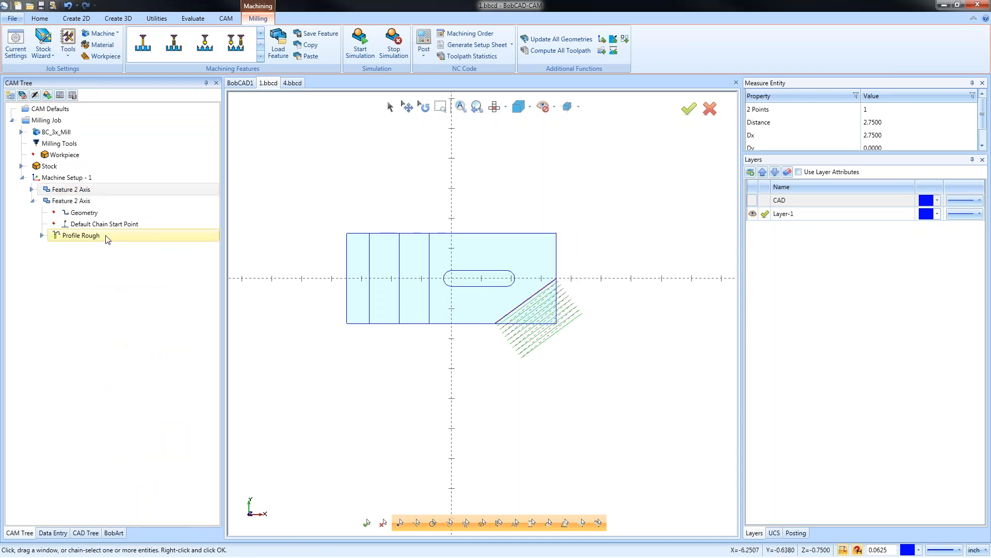
{"action": "double_click", "coordinate": [83, 214]}
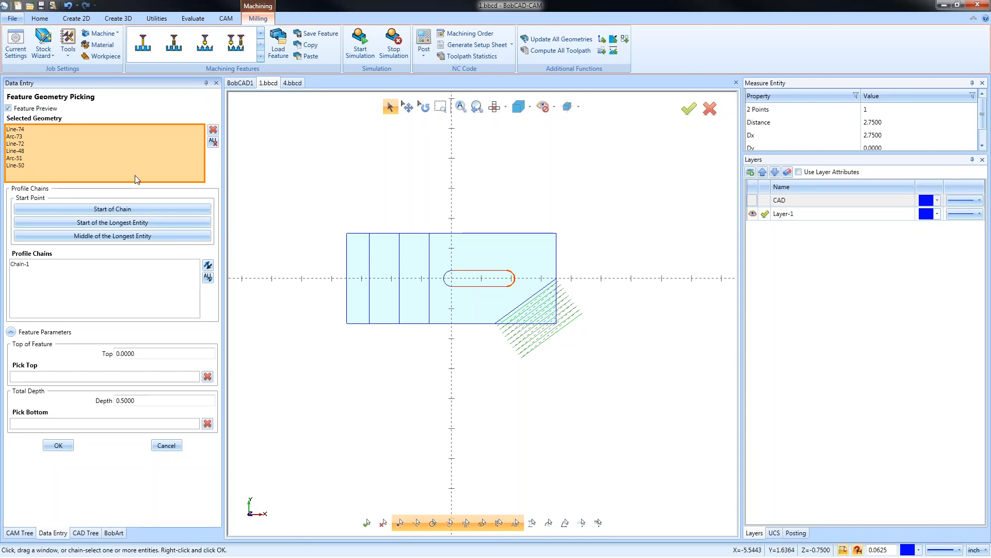
{"action": "middle_click_drag", "start_coordinate": [499, 398], "coordinate": [534, 353]}
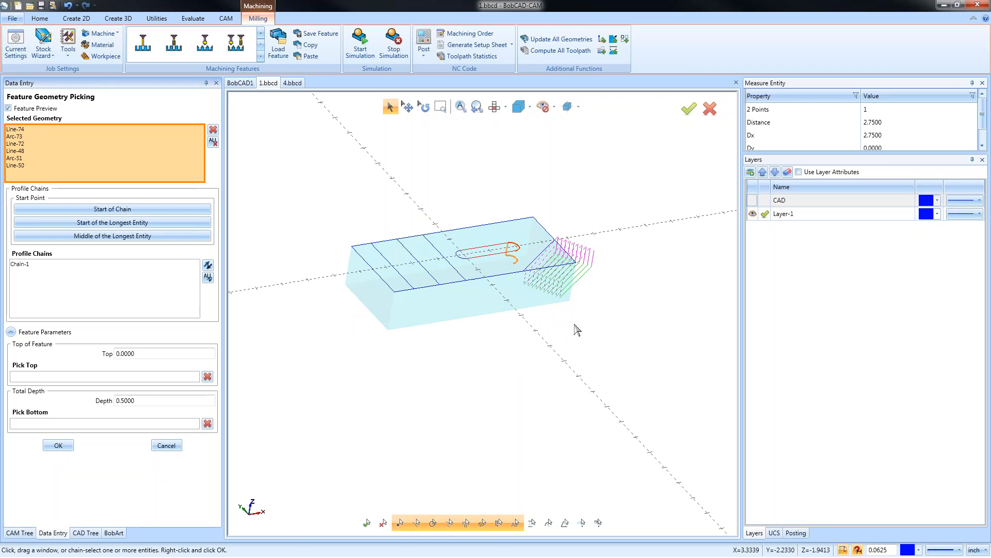
{"action": "left_click", "coordinate": [167, 445]}
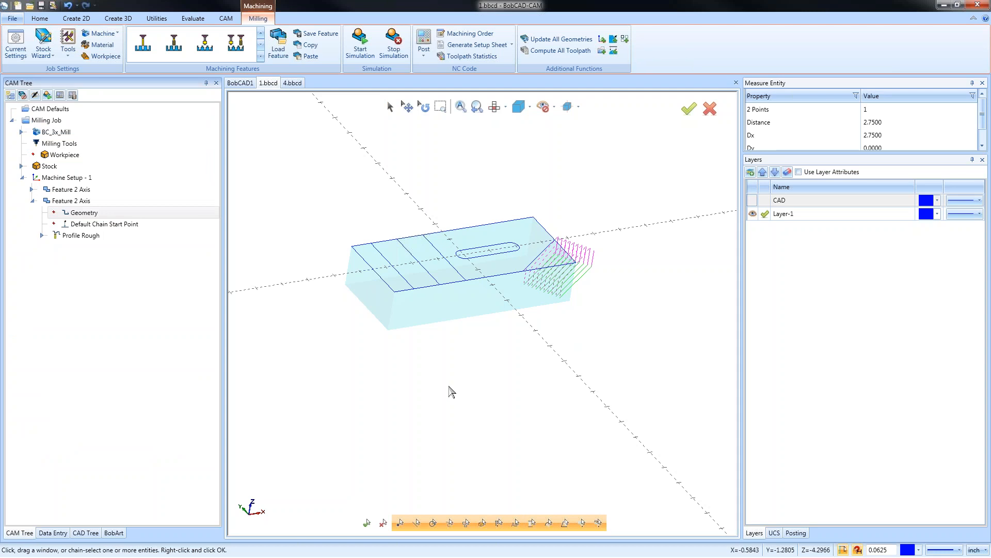
Run Cleanup / Optimize on all the part's wireframe geometry, and exit the command.
{"action": "left_click", "coordinate": [157, 18]}
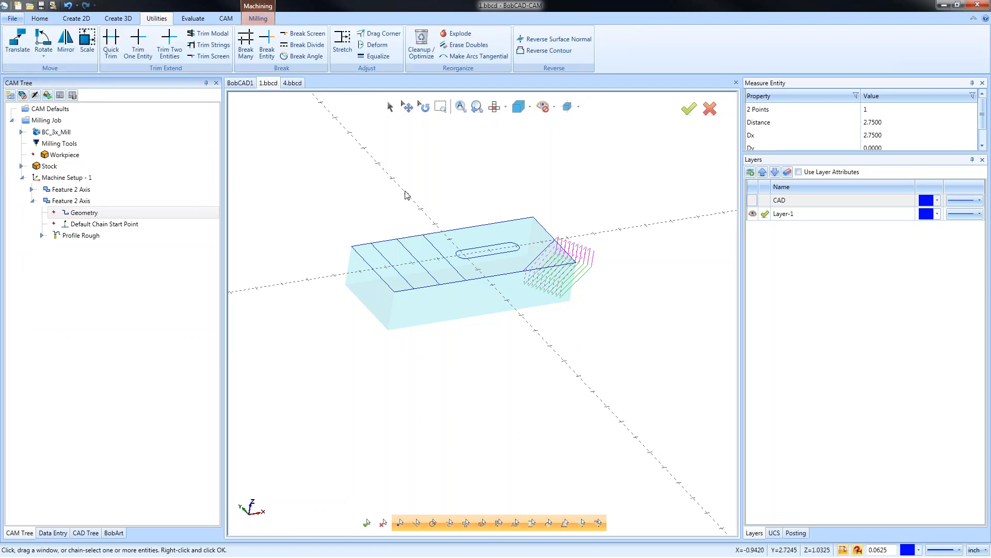
{"action": "left_click", "coordinate": [426, 60]}
{"action": "left_click_drag", "start_coordinate": [304, 165], "coordinate": [613, 368]}
{"action": "left_click", "coordinate": [72, 185]}
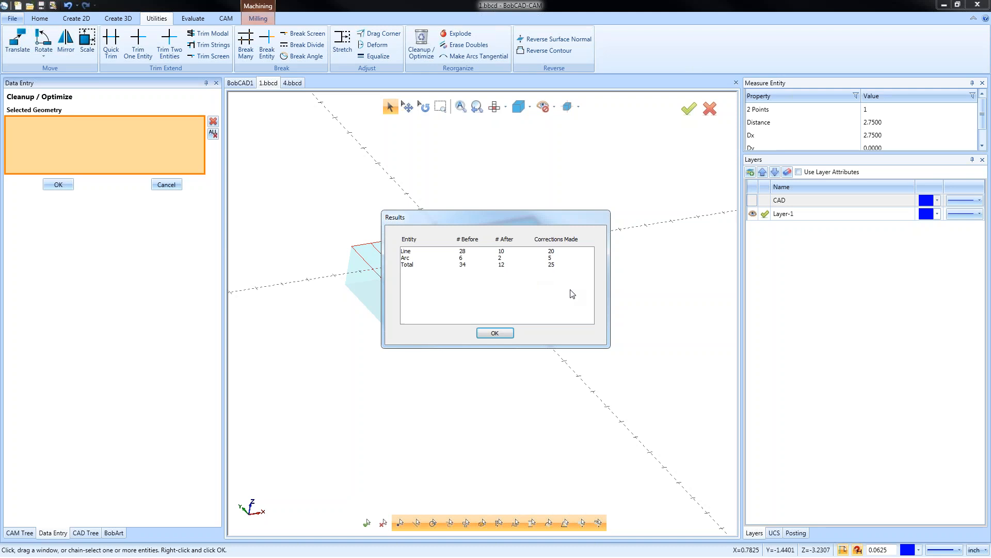
{"action": "left_click", "coordinate": [491, 333]}
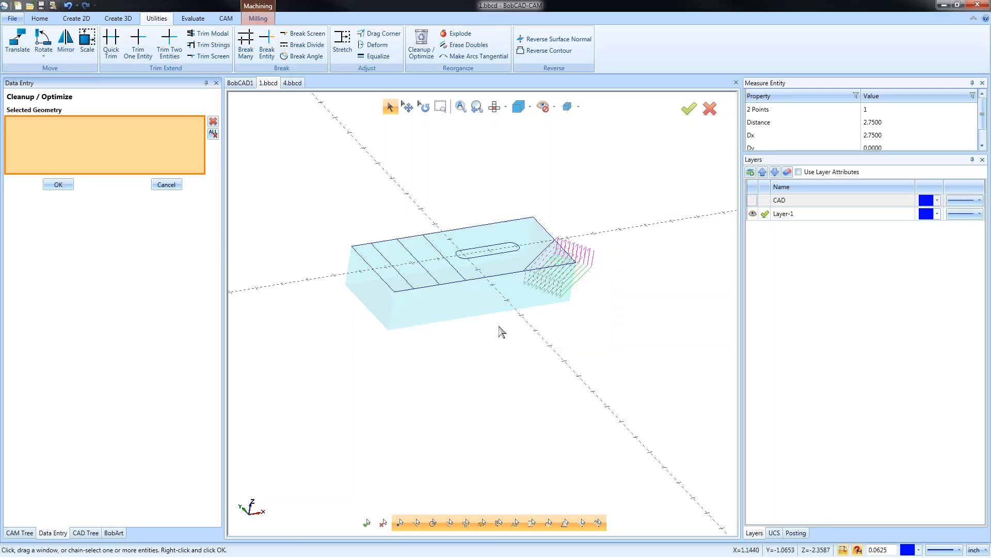
{"action": "left_click", "coordinate": [166, 184]}
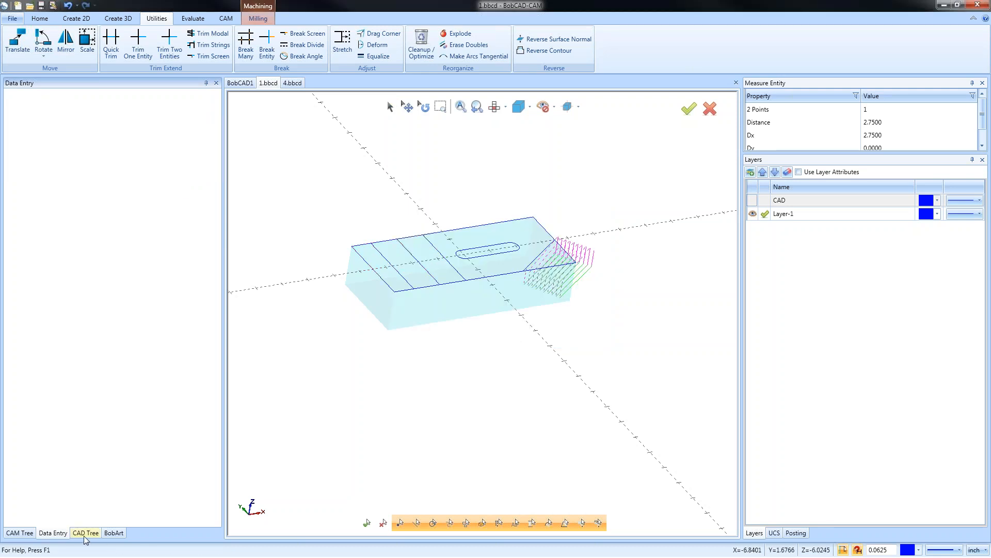
Assign the closed slot outline as the geometry of the copied 2-axis feature.
{"action": "left_click", "coordinate": [24, 533]}
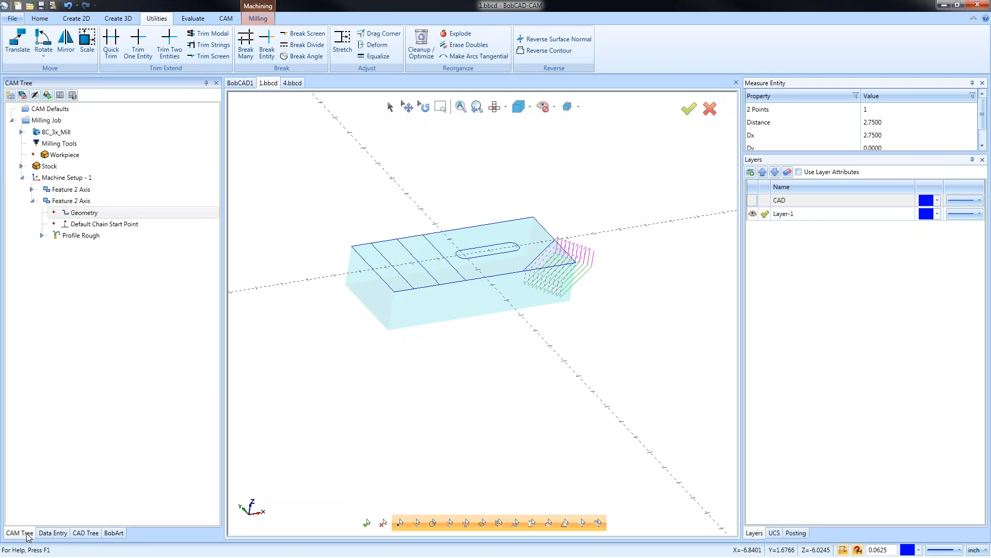
{"action": "right_click", "coordinate": [85, 214]}
{"action": "left_click", "coordinate": [108, 217]}
{"action": "left_click", "coordinate": [475, 252]}
{"action": "left_click", "coordinate": [475, 257], "text": "shift"}
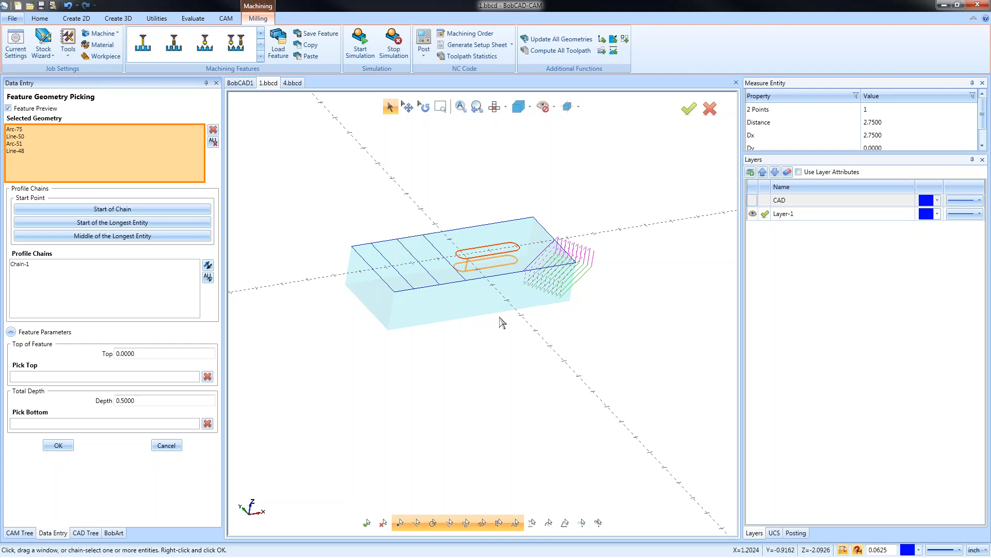
{"action": "middle_click_drag", "start_coordinate": [511, 320], "coordinate": [518, 382]}
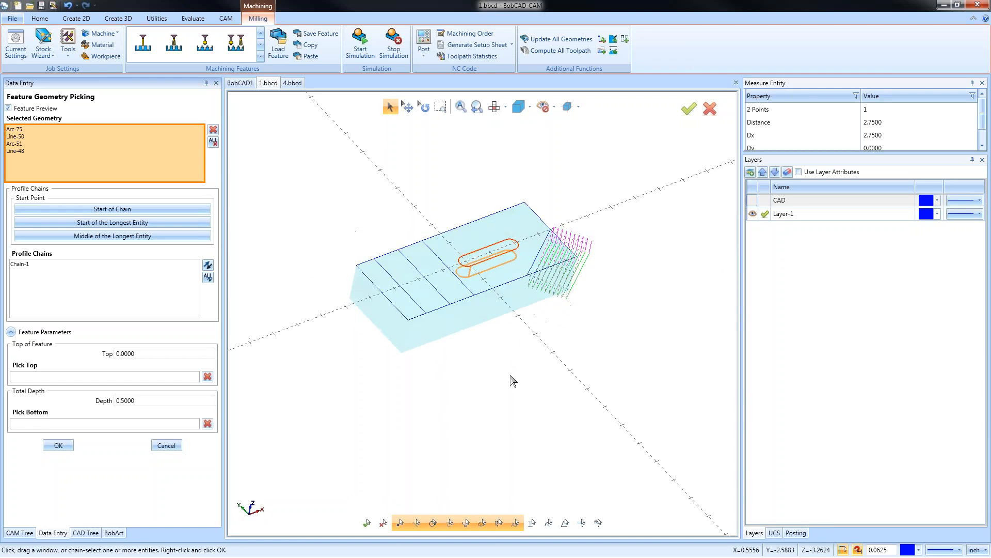
{"action": "left_click", "coordinate": [214, 131]}
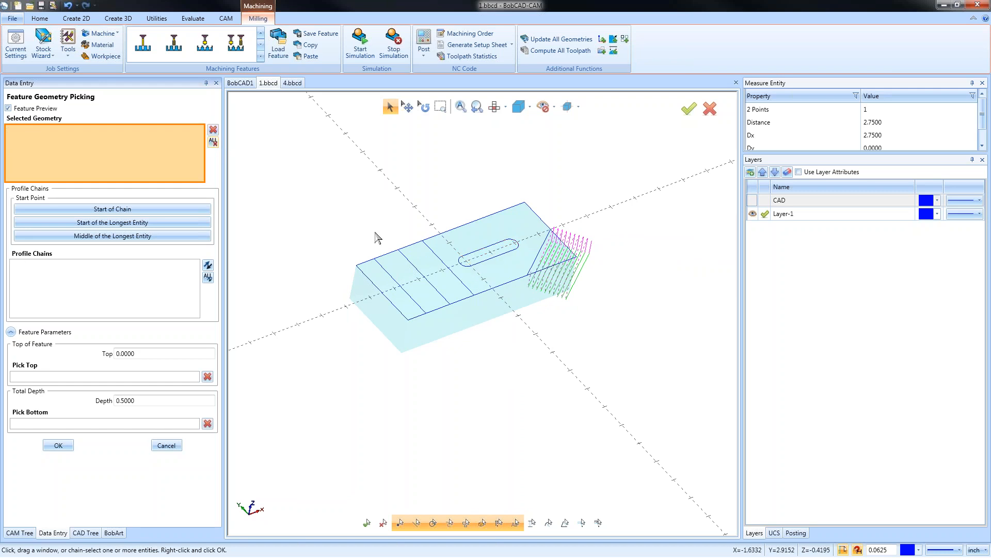
{"action": "left_click", "coordinate": [482, 255]}
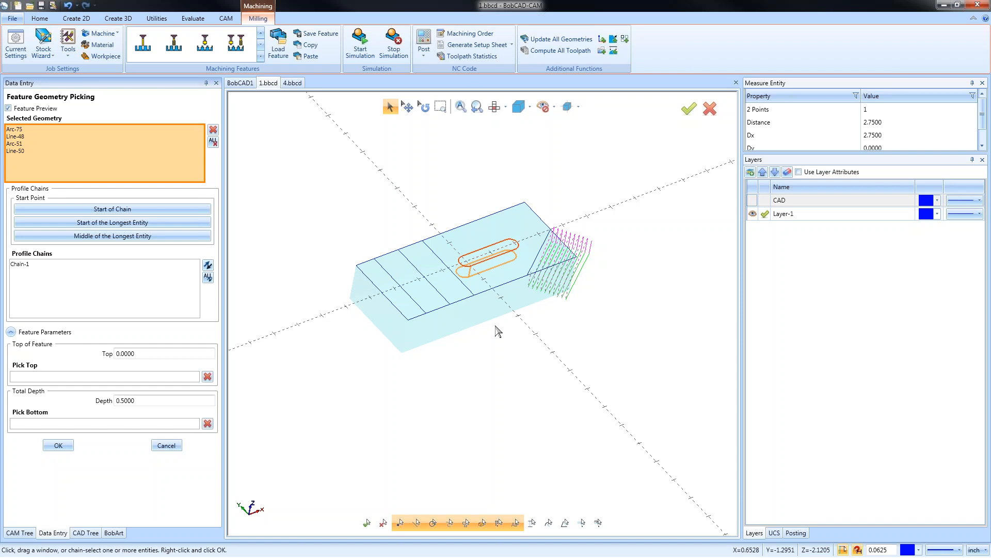
{"action": "left_click", "coordinate": [71, 447]}
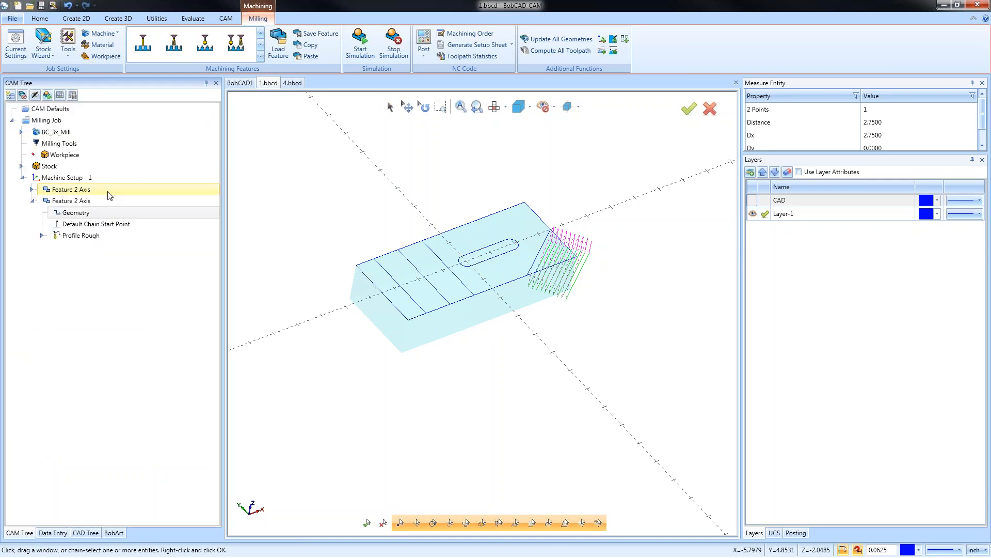
Edit the copied feature and set its Profile Rough pattern to Contour Ramping.
{"action": "right_click", "coordinate": [79, 203]}
{"action": "left_click", "coordinate": [98, 205]}
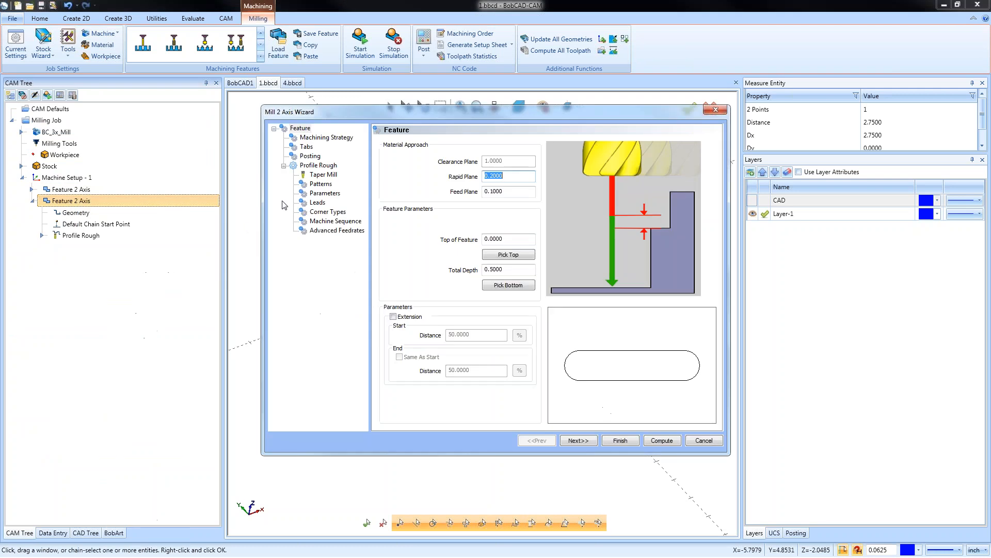
{"action": "left_click", "coordinate": [324, 194]}
{"action": "left_click", "coordinate": [320, 184]}
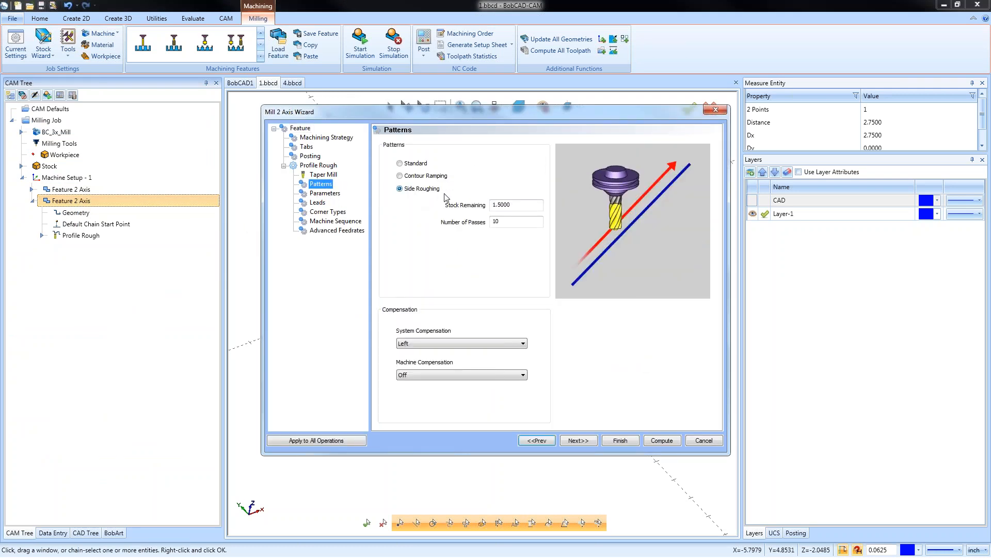
{"action": "left_click", "coordinate": [400, 176]}
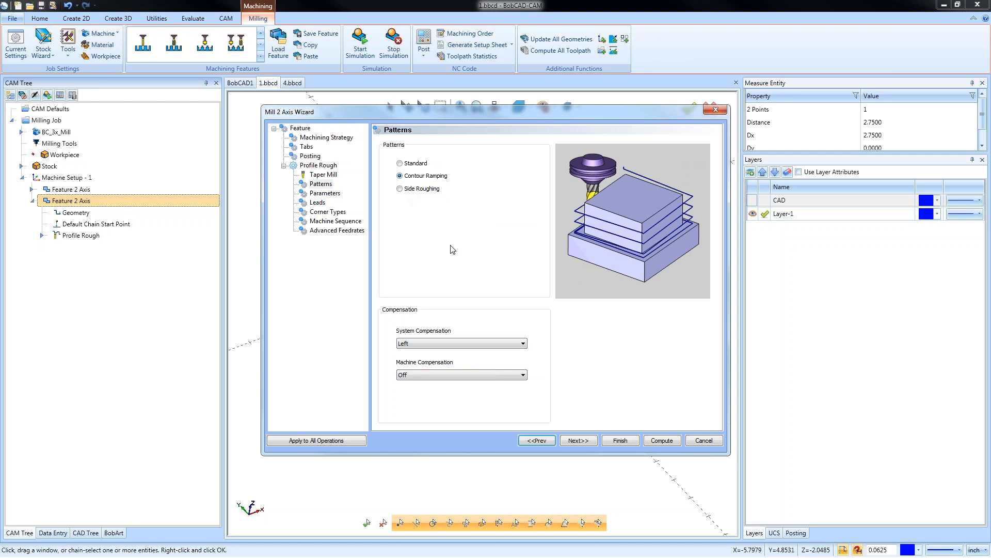
Replace the taper mill with the 1/4 FLAT ENDMILL - LONG from the rough endmill library.
{"action": "left_click", "coordinate": [323, 175]}
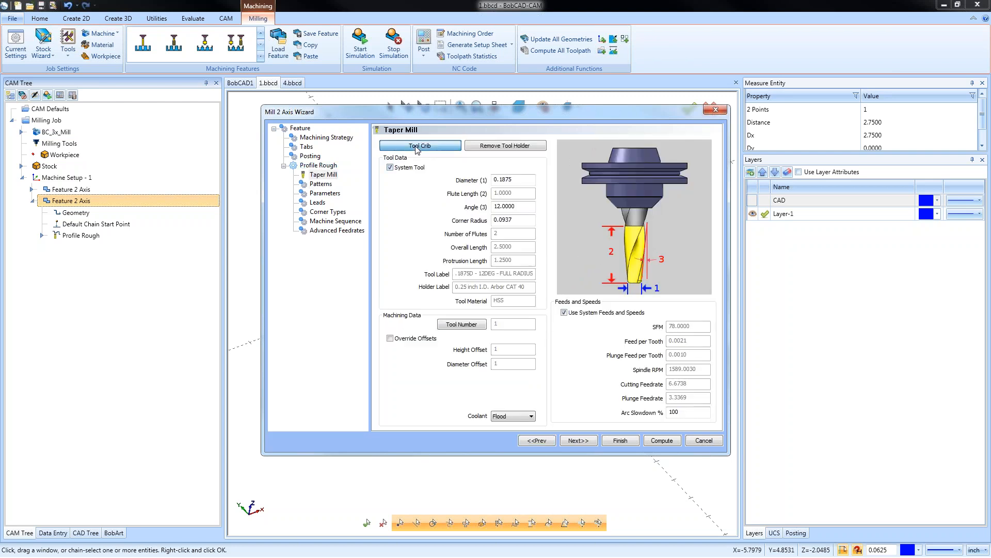
{"action": "left_click", "coordinate": [416, 148]}
{"action": "left_click", "coordinate": [325, 164]}
{"action": "left_click", "coordinate": [499, 401]}
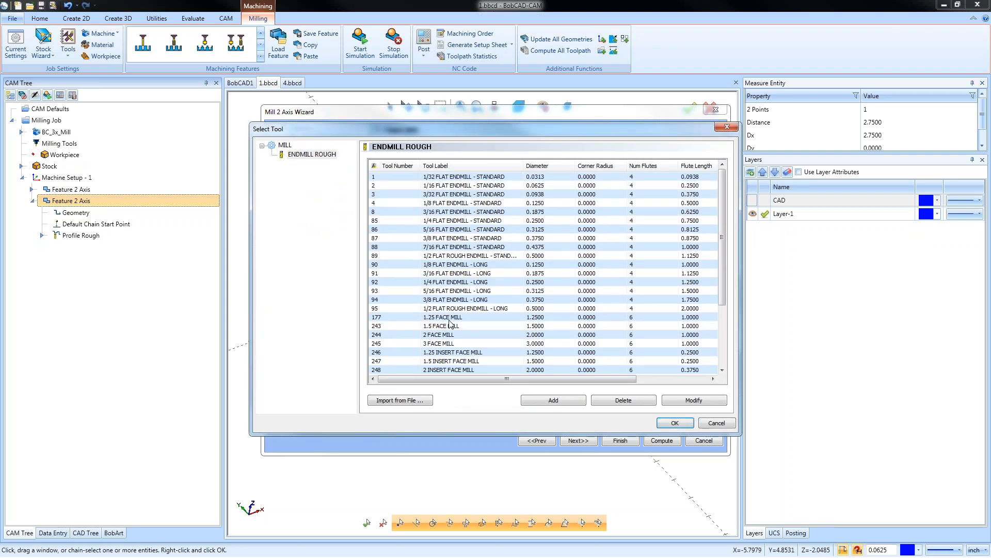
{"action": "left_click", "coordinate": [455, 283]}
{"action": "left_click", "coordinate": [670, 426]}
{"action": "left_click", "coordinate": [675, 423]}
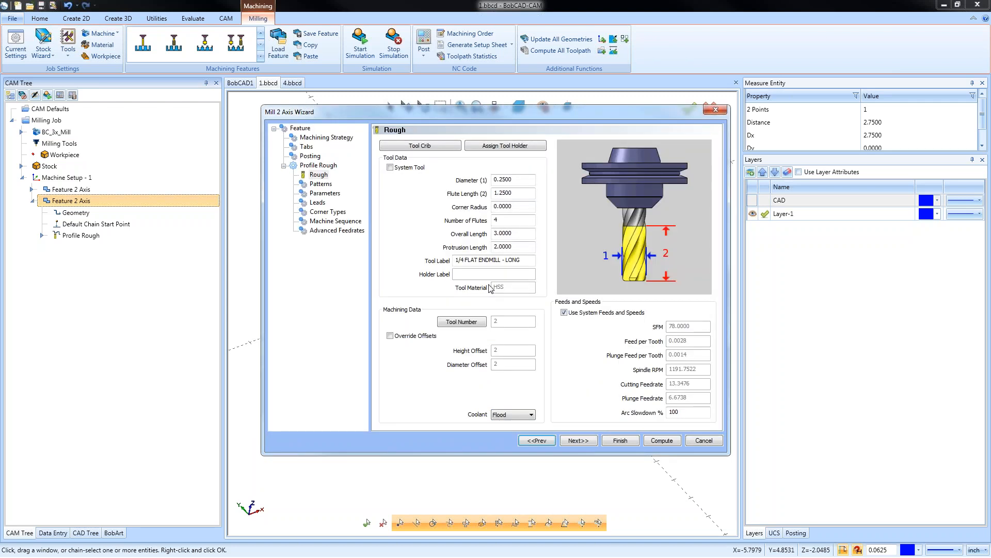
Define the contour ramp's depth by Angle at 3 degrees and compute the slot toolpath.
{"action": "left_click", "coordinate": [322, 185]}
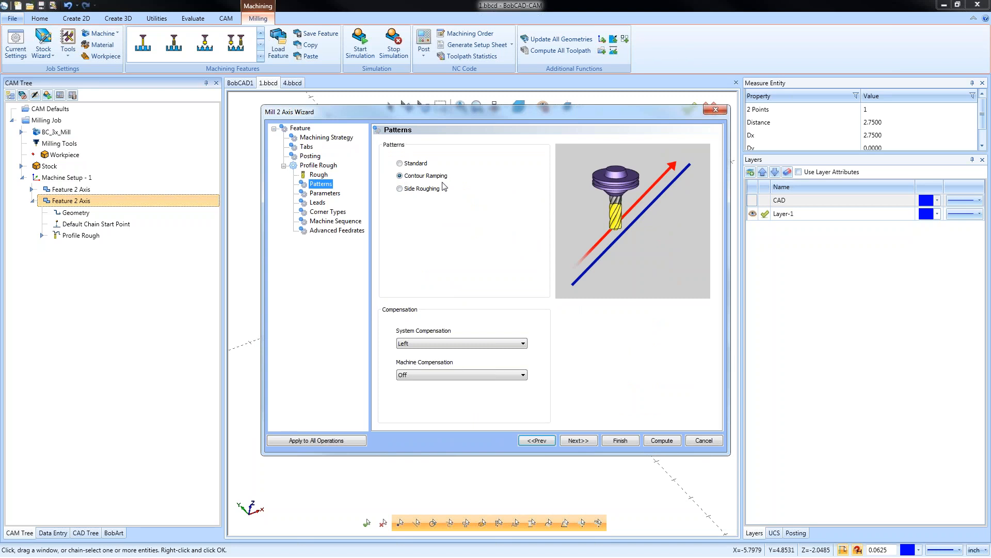
{"action": "left_click", "coordinate": [336, 195]}
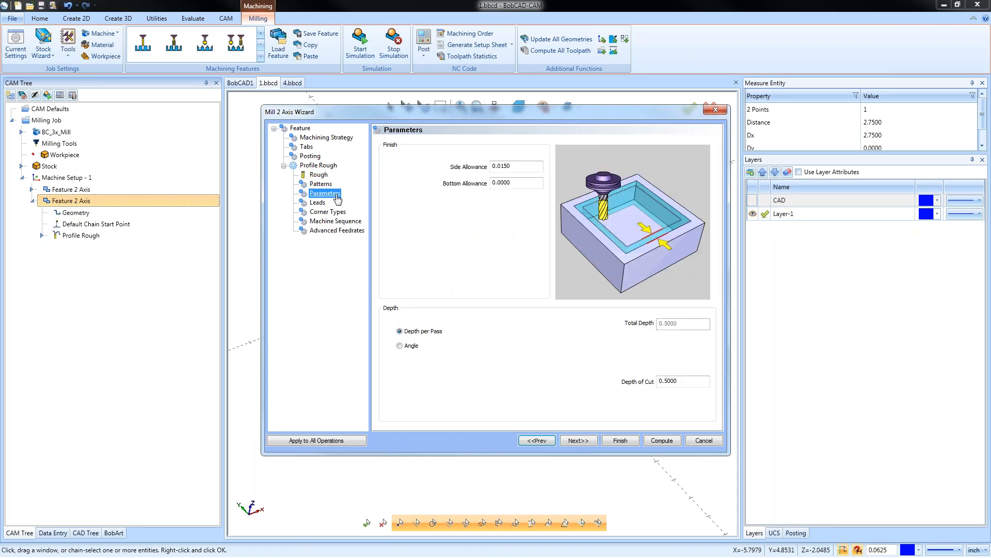
{"action": "double_click", "coordinate": [667, 381]}
{"action": "left_click", "coordinate": [400, 346]}
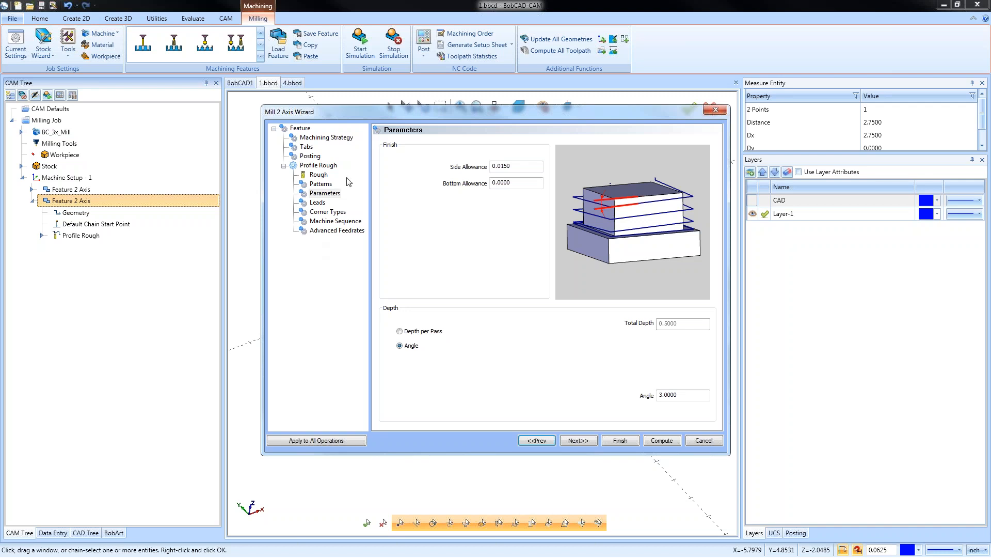
{"action": "left_click", "coordinate": [522, 168]}
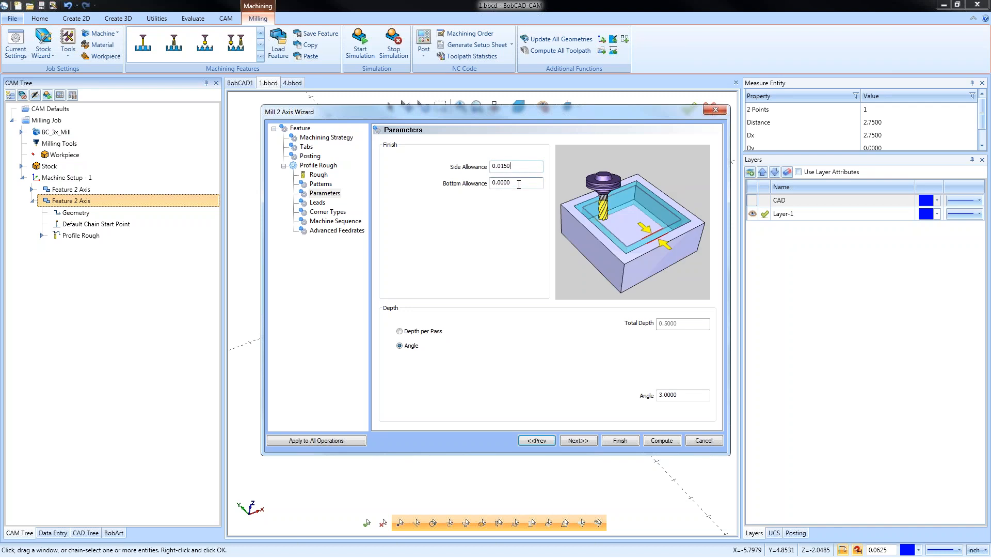
{"action": "left_click", "coordinate": [519, 184]}
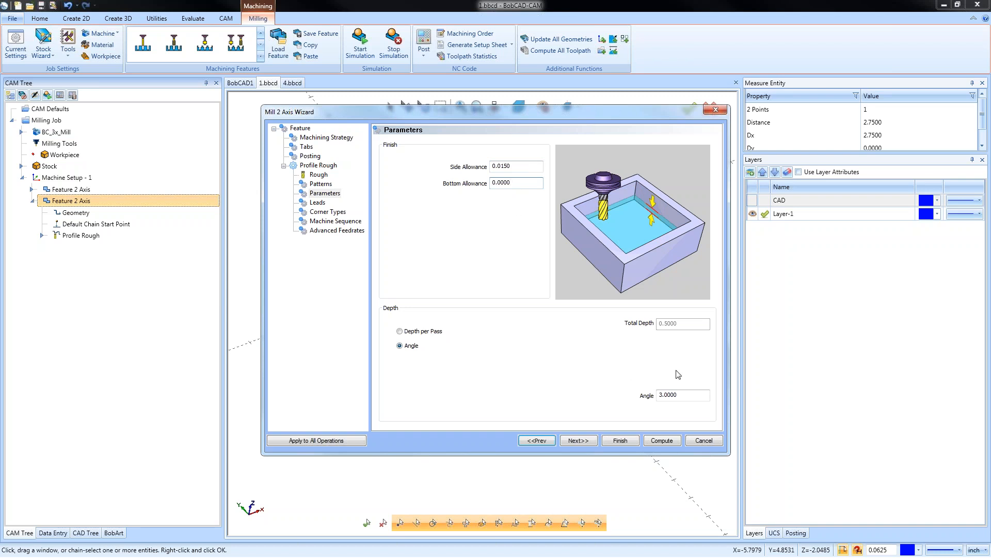
{"action": "left_click", "coordinate": [659, 443]}
Examine the slot's contour ramping toolpath from the top, the front and an angled view.
{"action": "middle_click_drag", "start_coordinate": [510, 341], "coordinate": [542, 304]}
{"action": "scroll", "coordinate": [492, 278], "scroll_direction": "up", "scroll_amount": 4}
{"action": "scroll", "coordinate": [511, 294], "scroll_direction": "down", "scroll_amount": 3}
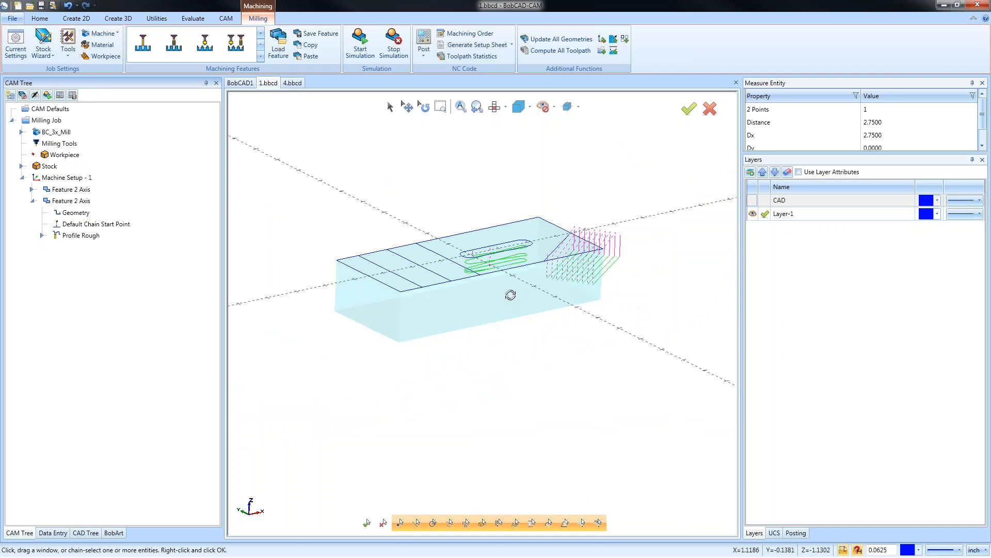
{"action": "key", "text": "t"}
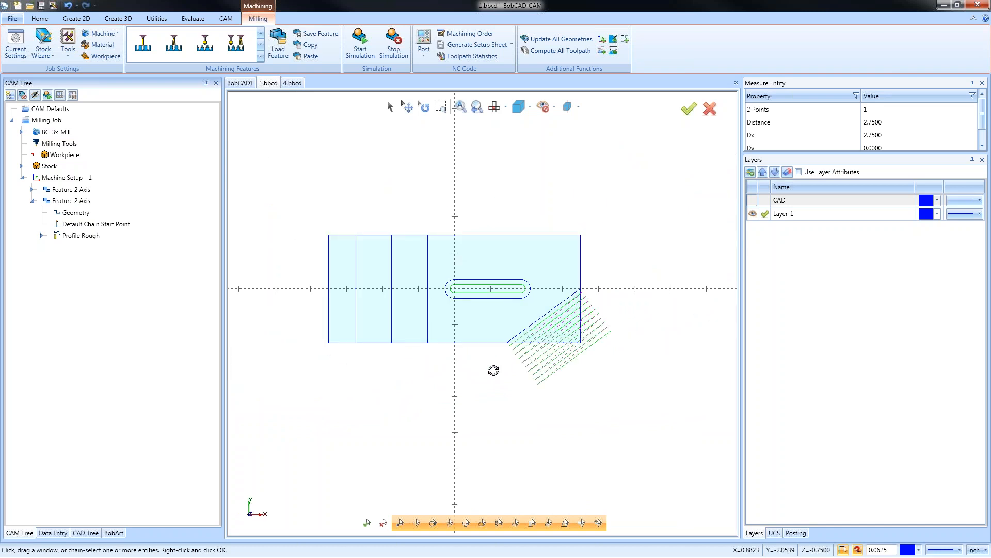
{"action": "key", "text": "f"}
{"action": "scroll", "coordinate": [499, 305], "scroll_direction": "up", "scroll_amount": 2}
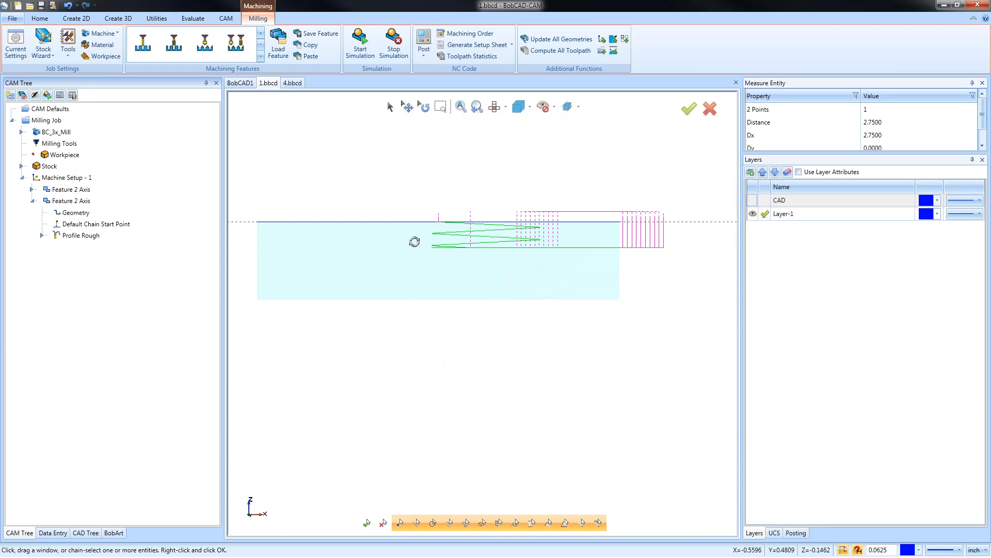
{"action": "scroll", "coordinate": [489, 310], "scroll_direction": "down", "scroll_amount": 3}
{"action": "middle_click_drag", "start_coordinate": [461, 327], "coordinate": [508, 314]}
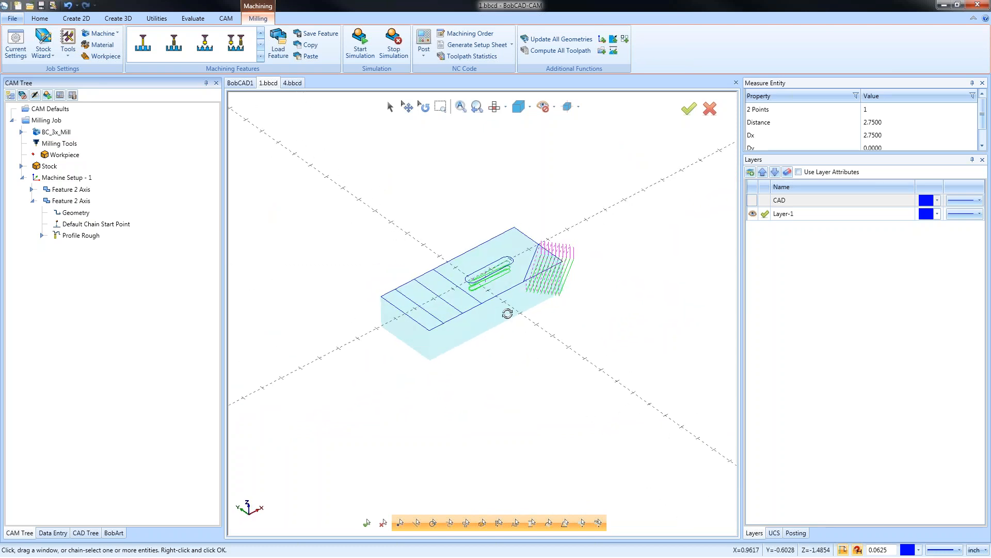
{"action": "scroll", "coordinate": [503, 320], "scroll_direction": "up", "scroll_amount": 2}
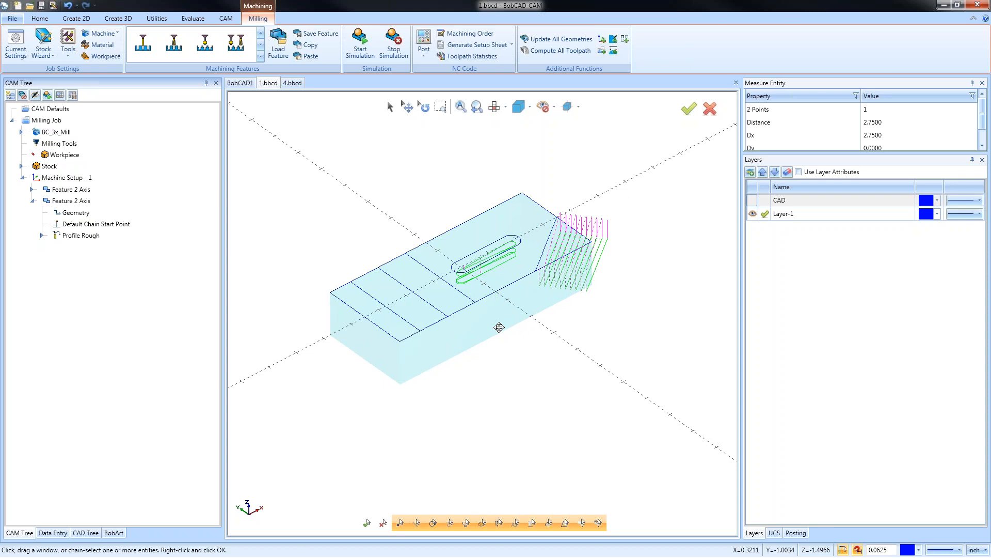
Collapse the slot feature and blank the toolpath of the original corner feature.
{"action": "left_click", "coordinate": [33, 201]}
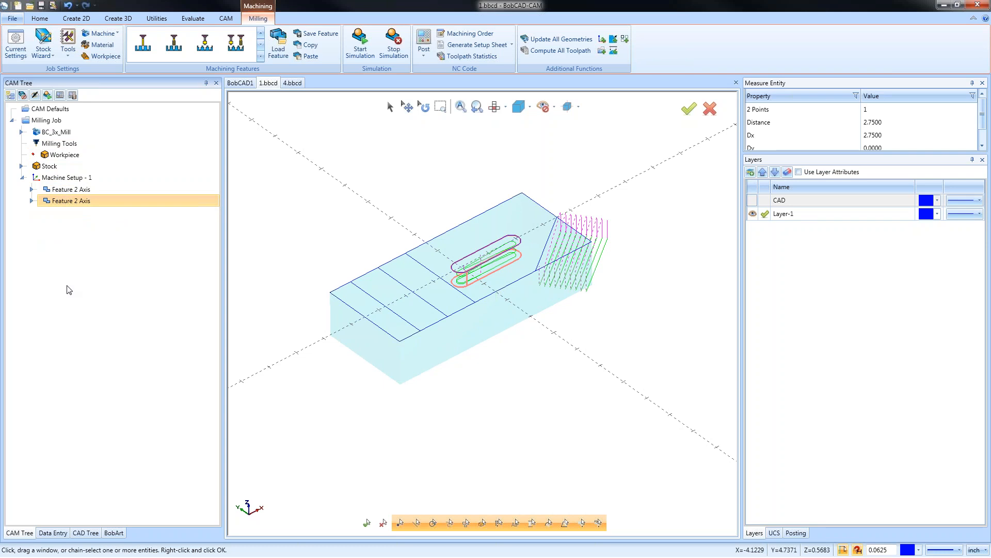
{"action": "right_click", "coordinate": [85, 193]}
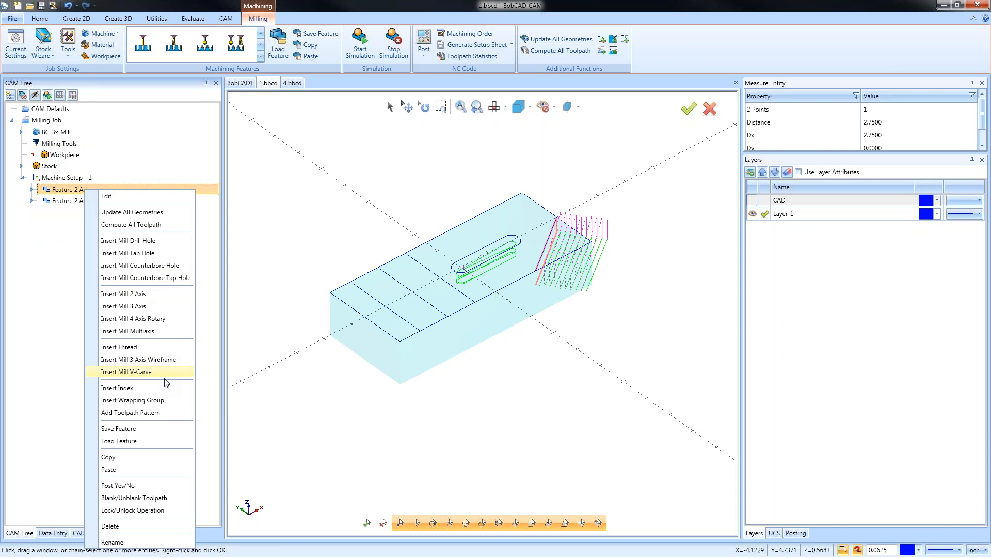
{"action": "left_click", "coordinate": [170, 499]}
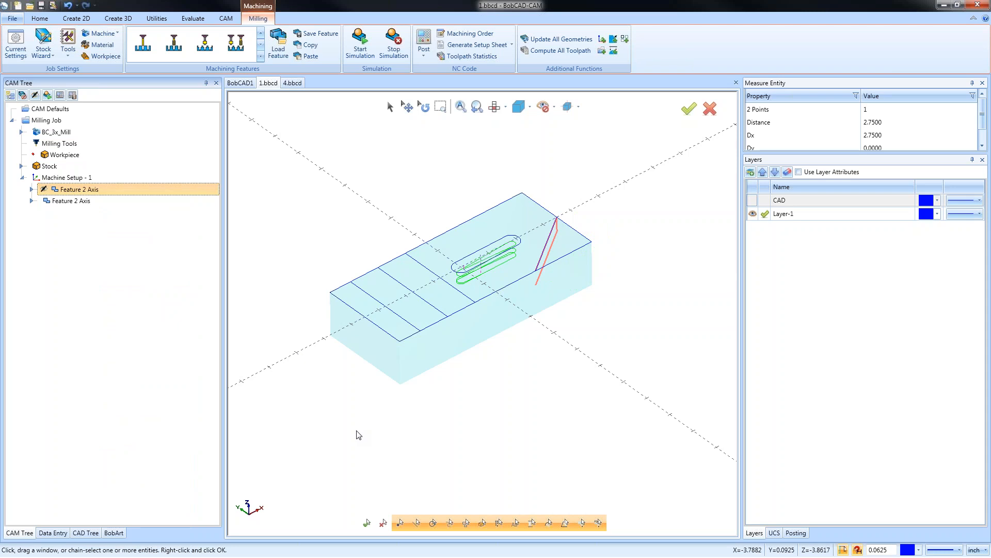
Highlight Machine Setup - 1 and inspect the slot's ramping passes alone in the top and front views.
{"action": "right_click", "coordinate": [401, 214]}
{"action": "left_click", "coordinate": [423, 230]}
{"action": "left_click", "coordinate": [98, 201]}
{"action": "left_click", "coordinate": [62, 179]}
{"action": "key", "text": "t"}
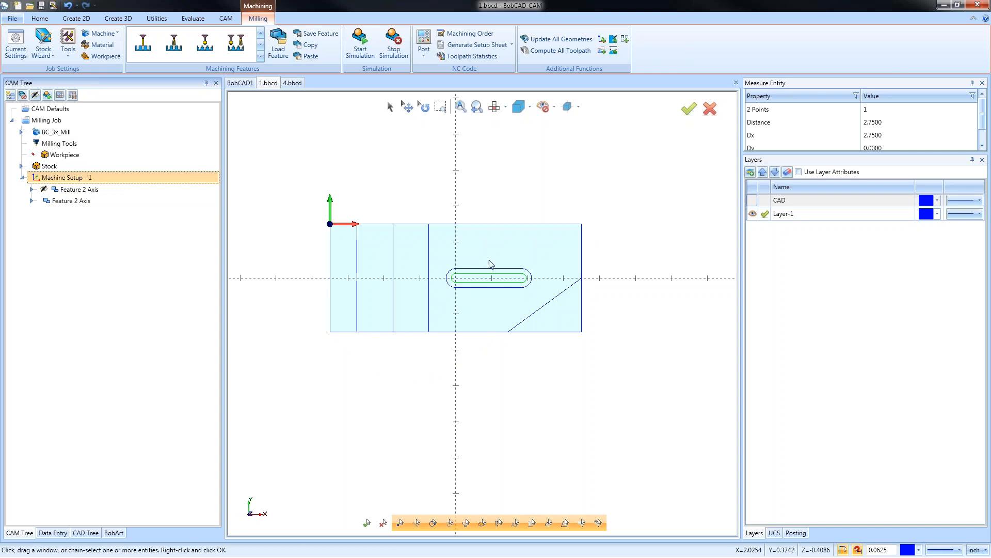
{"action": "key", "text": "f"}
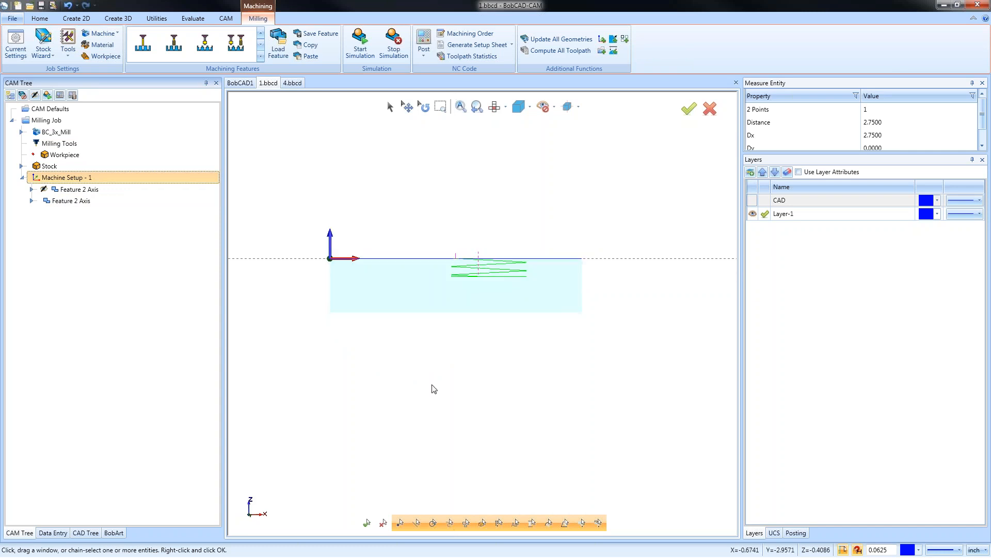
Backplot the slot feature's Profile Rough toolpath move by move to check the ramping passes from the side.
{"action": "scroll", "coordinate": [497, 268], "scroll_direction": "up", "scroll_amount": 3}
{"action": "middle_click_drag", "start_coordinate": [497, 267], "coordinate": [523, 267]}
{"action": "left_click", "coordinate": [32, 201]}
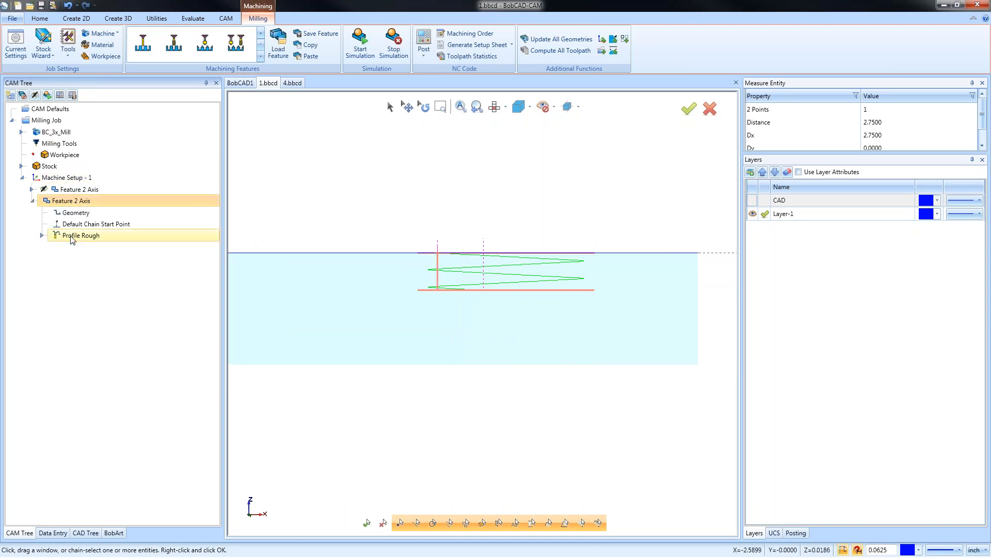
{"action": "right_click", "coordinate": [72, 238]}
{"action": "left_click", "coordinate": [125, 272]}
{"action": "left_click", "coordinate": [129, 125]}
{"action": "left_click", "coordinate": [129, 124]}
{"action": "left_click", "coordinate": [129, 125]}
{"action": "left_click", "coordinate": [129, 125]}
{"action": "left_click", "coordinate": [129, 124]}
{"action": "left_click", "coordinate": [129, 125]}
{"action": "left_click", "coordinate": [130, 124]}
{"action": "left_click", "coordinate": [130, 123]}
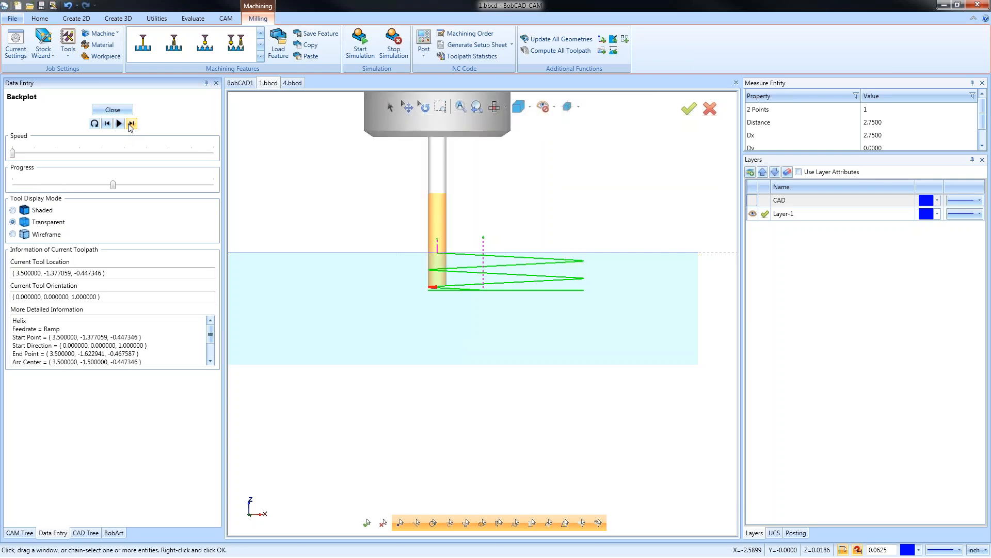
{"action": "left_click", "coordinate": [130, 124]}
{"action": "left_click", "coordinate": [130, 123]}
{"action": "left_click", "coordinate": [130, 124]}
{"action": "left_click", "coordinate": [116, 110]}
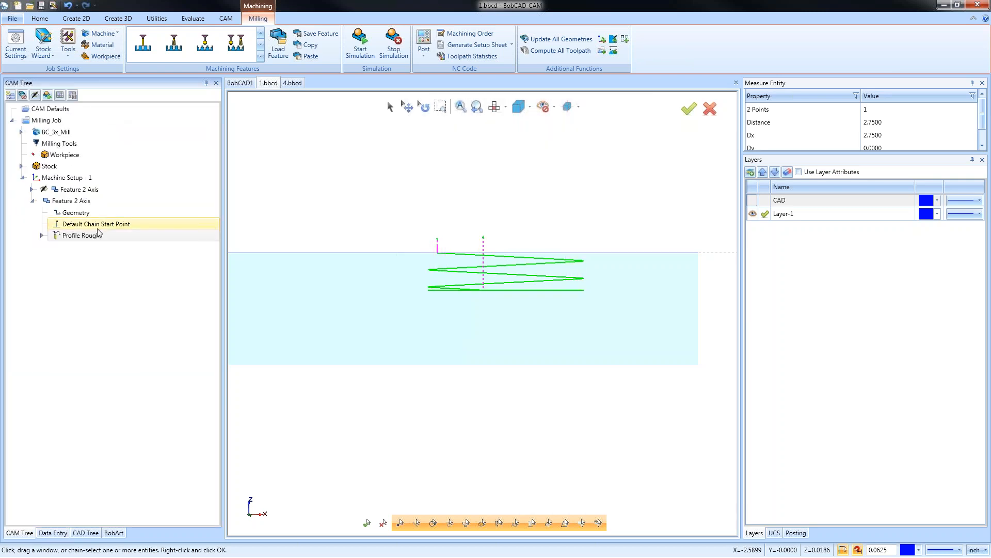
Exclude the first, blanked 2 Axis feature from posting.
{"action": "left_click", "coordinate": [32, 201]}
{"action": "left_click", "coordinate": [32, 190]}
{"action": "right_click", "coordinate": [77, 195]}
{"action": "left_click", "coordinate": [151, 488]}
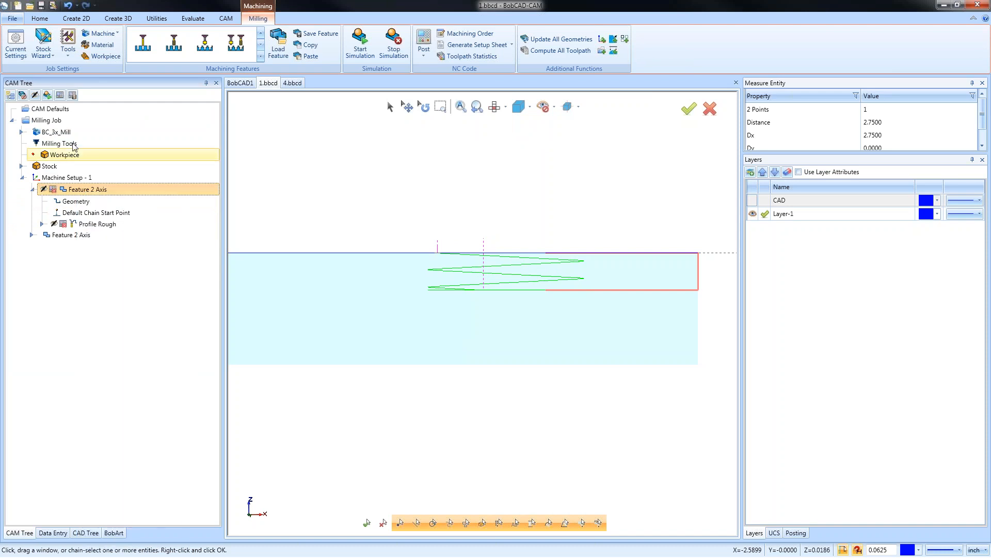
Post the NC code and highlight the ramp moves from the G03 in block N11 through block N19.
{"action": "left_click", "coordinate": [57, 97]}
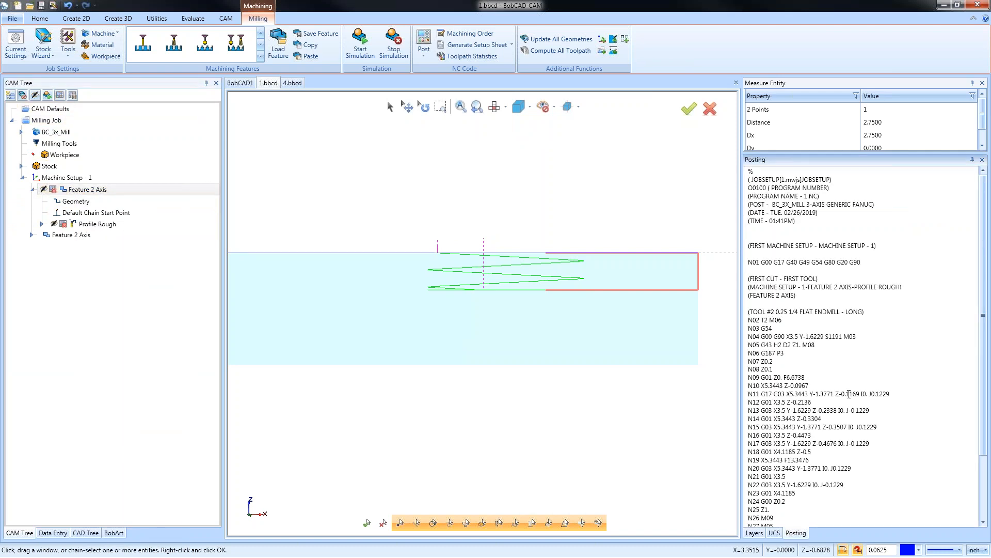
{"action": "scroll", "coordinate": [787, 370], "scroll_direction": "down", "scroll_amount": 2}
{"action": "left_click_drag", "start_coordinate": [775, 345], "coordinate": [911, 414]}
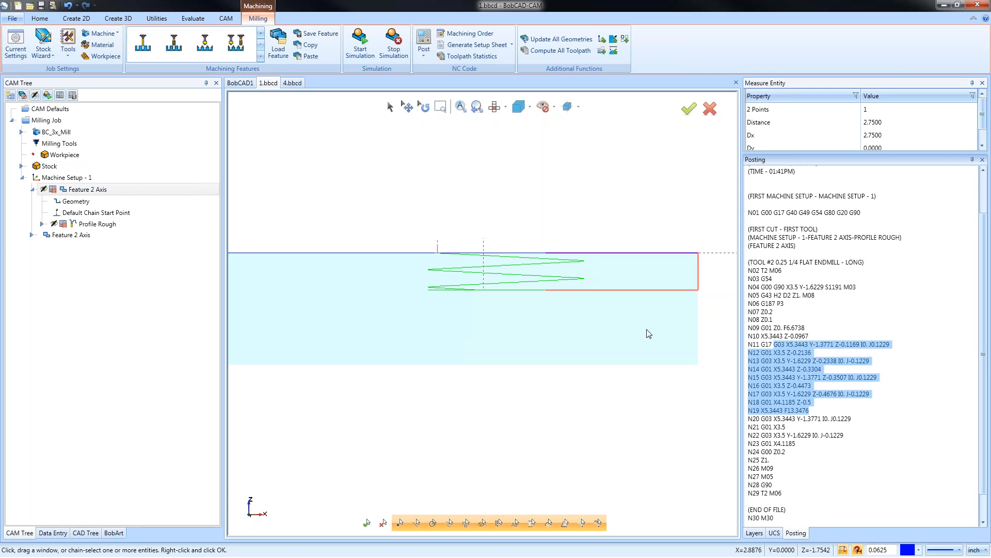
Set the depth Angle to 1 in the slot feature's Profile Rough parameters and compute the toolpath.
{"action": "middle_click_drag", "start_coordinate": [441, 289], "coordinate": [537, 336]}
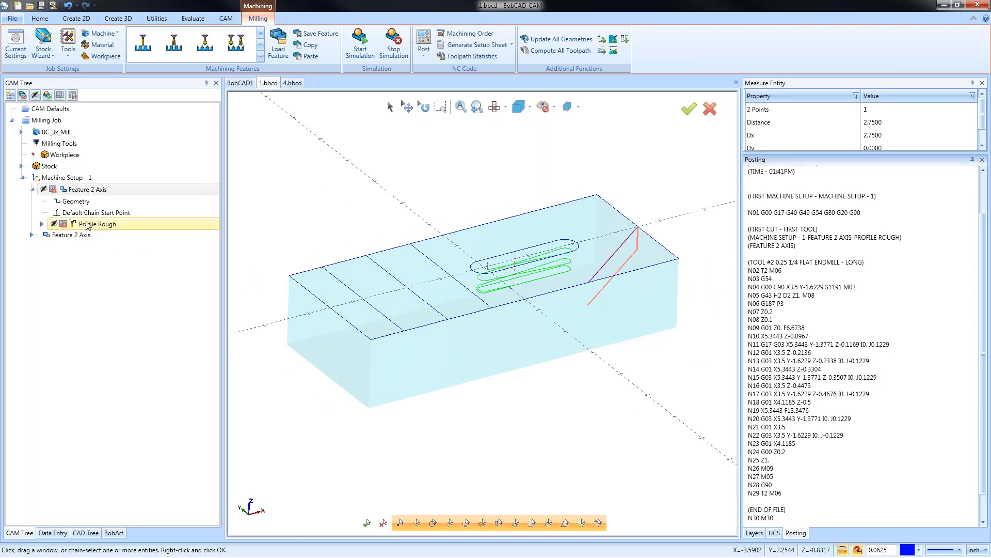
{"action": "left_click", "coordinate": [32, 190]}
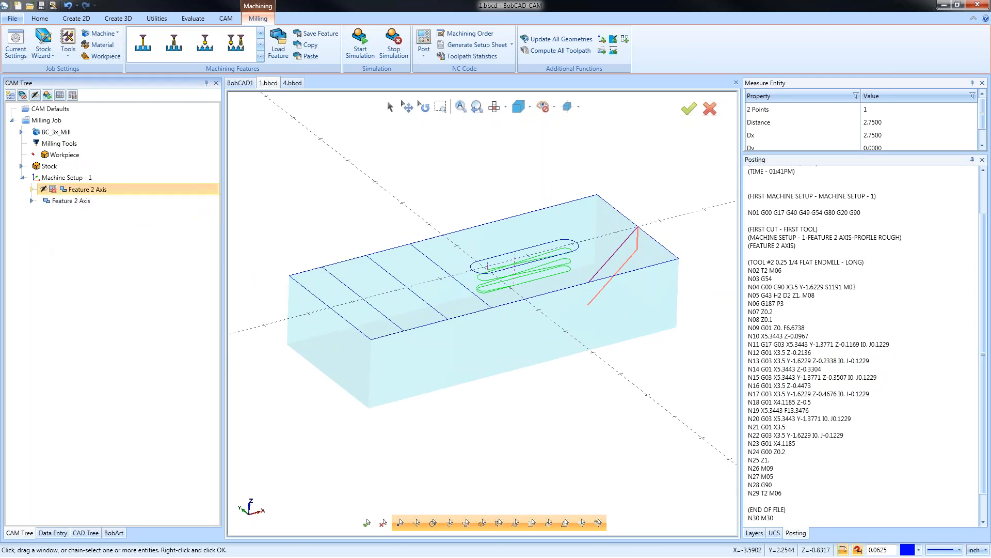
{"action": "left_click", "coordinate": [32, 201]}
{"action": "right_click", "coordinate": [70, 200]}
{"action": "left_click", "coordinate": [101, 208]}
{"action": "left_click", "coordinate": [332, 194]}
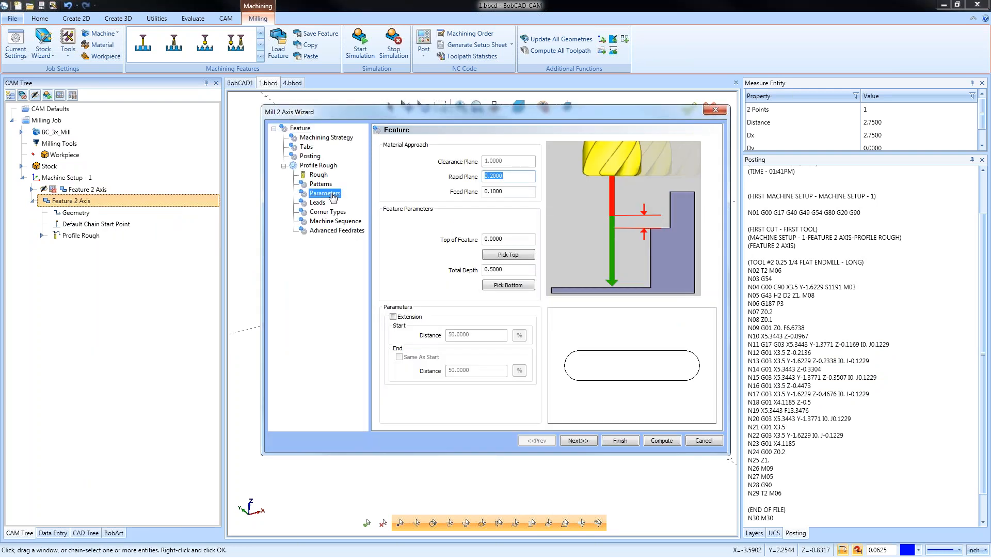
{"action": "left_click", "coordinate": [683, 395]}
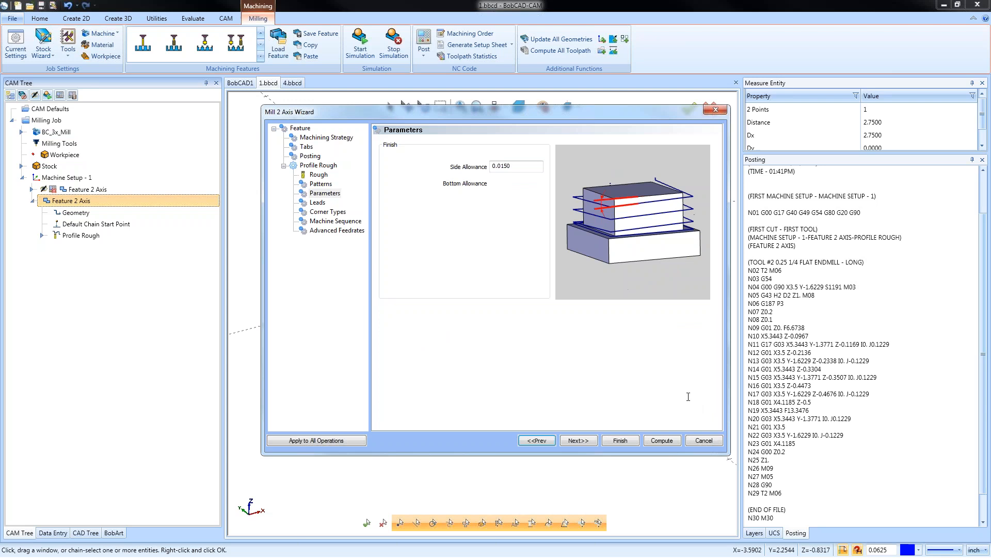
{"action": "type", "text": "1"}
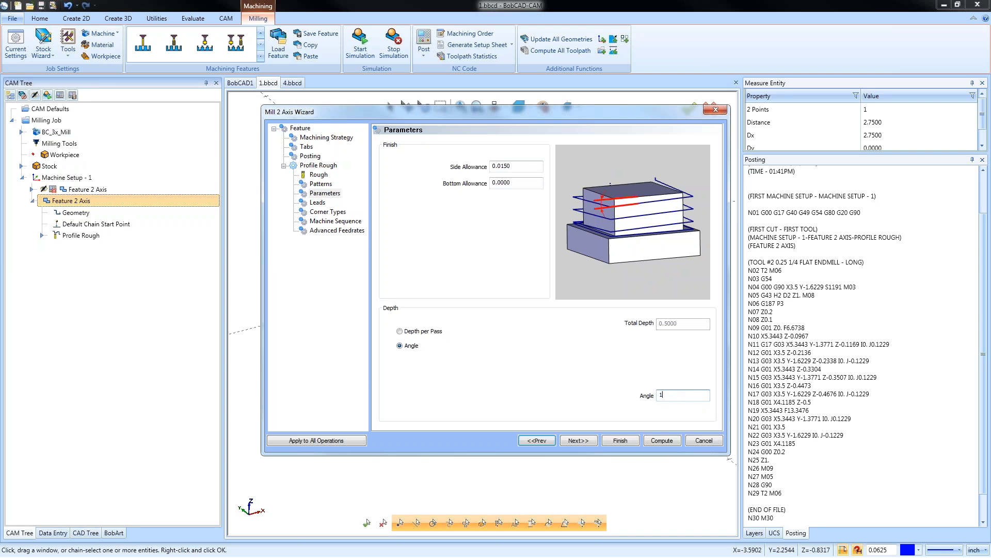
{"action": "left_click", "coordinate": [661, 440]}
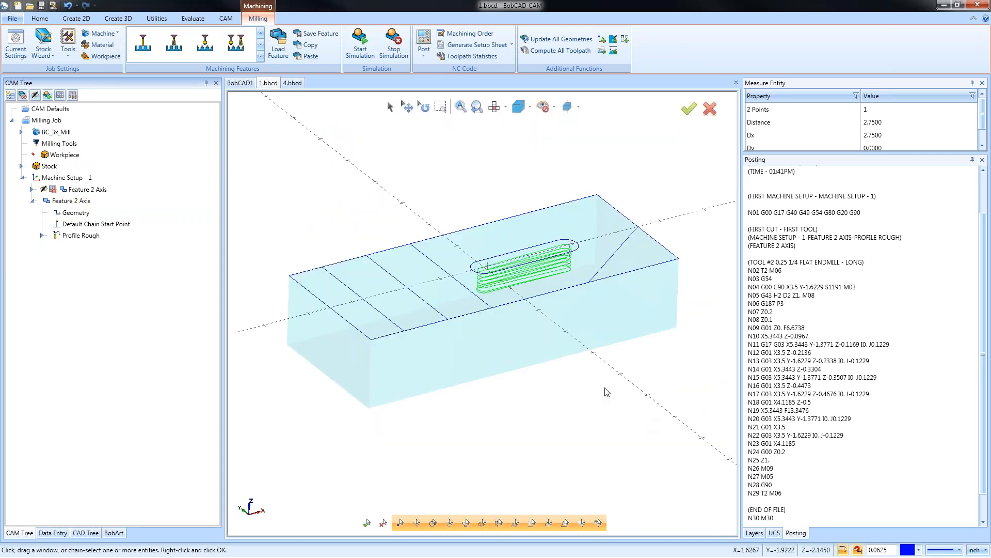
Replace the active 2 Axis feature's slot geometry with the part's outer rectangle and recompute the Profile Rough toolpath.
{"action": "mouse_move", "coordinate": [556, 360]}
{"action": "left_mouse_down"}
{"action": "mouse_move", "coordinate": [551, 338]}
{"action": "mouse_move", "coordinate": [551, 370]}
{"action": "left_mouse_up"}
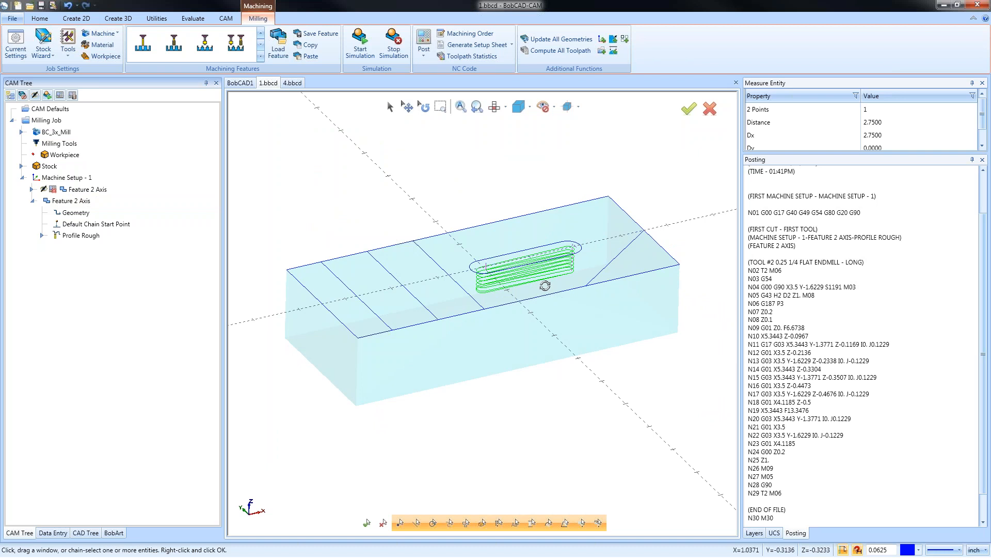
{"action": "right_click", "coordinate": [87, 214]}
{"action": "left_click", "coordinate": [113, 232]}
{"action": "right_click", "coordinate": [85, 213]}
{"action": "left_click", "coordinate": [111, 220]}
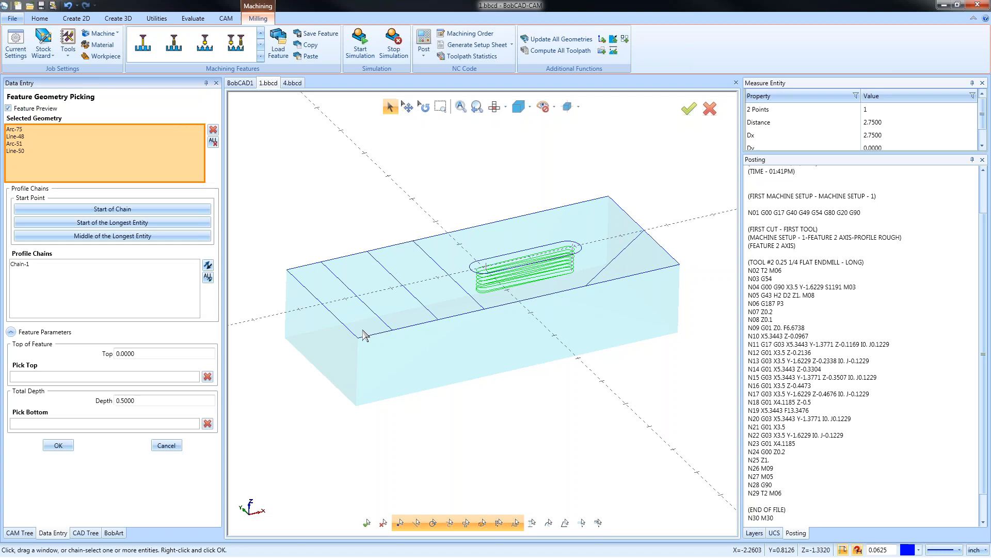
{"action": "left_click", "coordinate": [376, 335]}
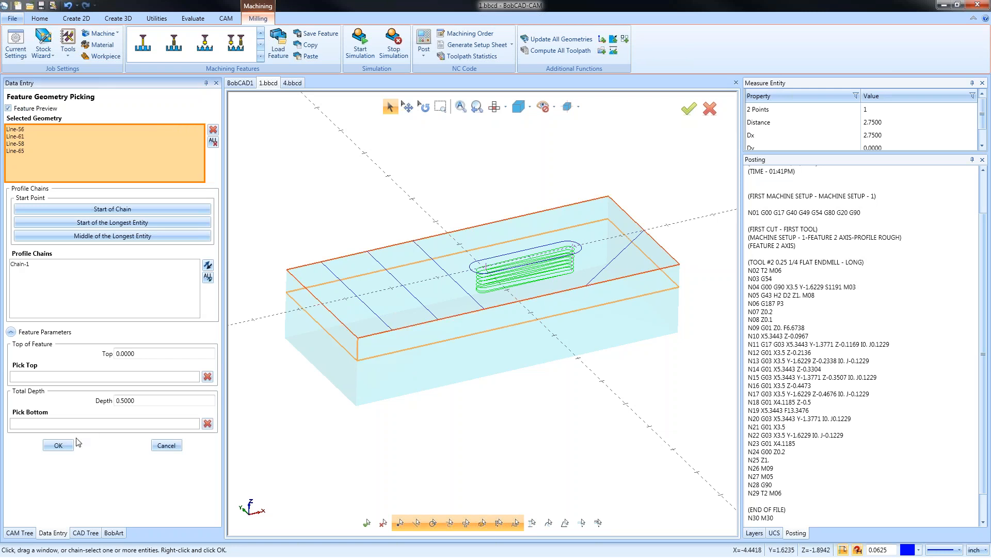
{"action": "left_click", "coordinate": [33, 267]}
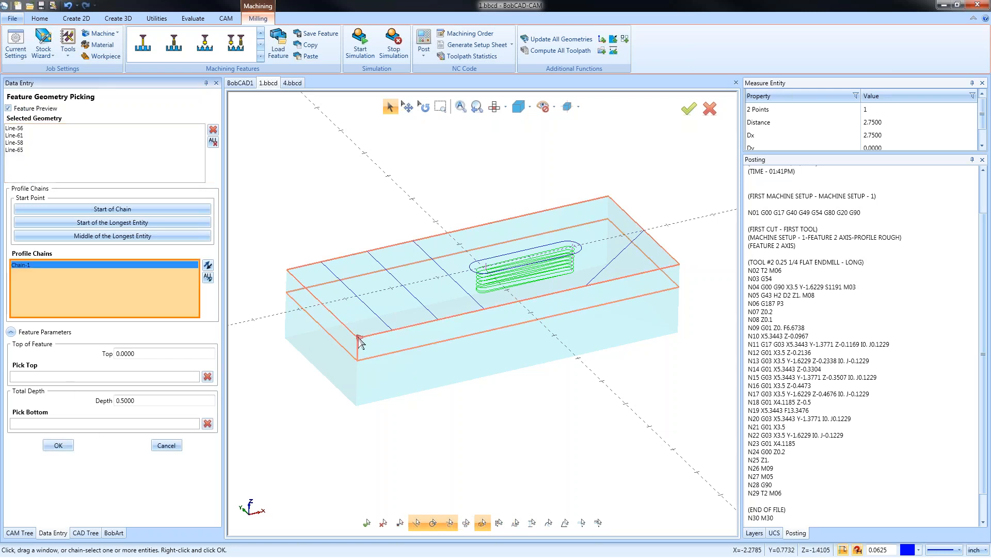
{"action": "left_click", "coordinate": [59, 445]}
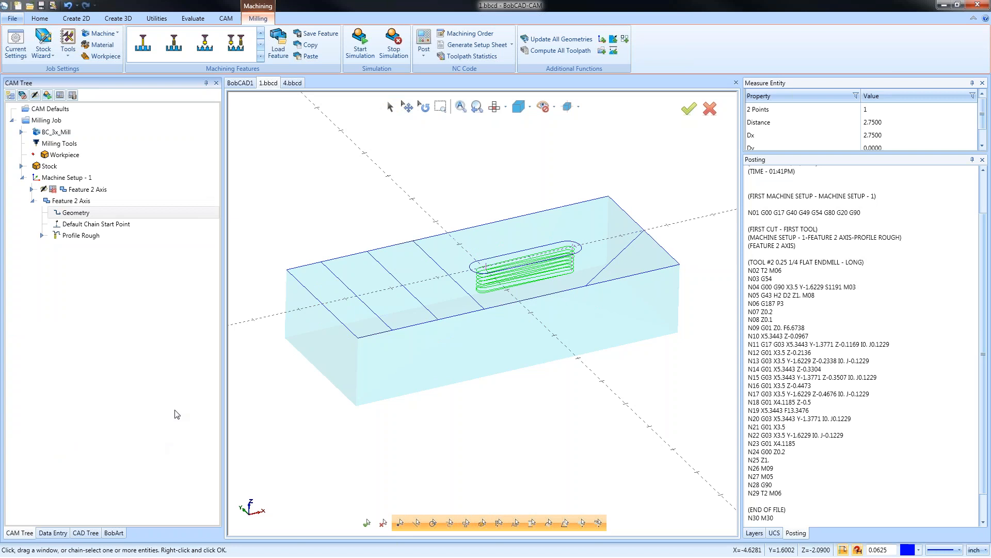
{"action": "right_click", "coordinate": [88, 236]}
{"action": "left_click", "coordinate": [126, 260]}
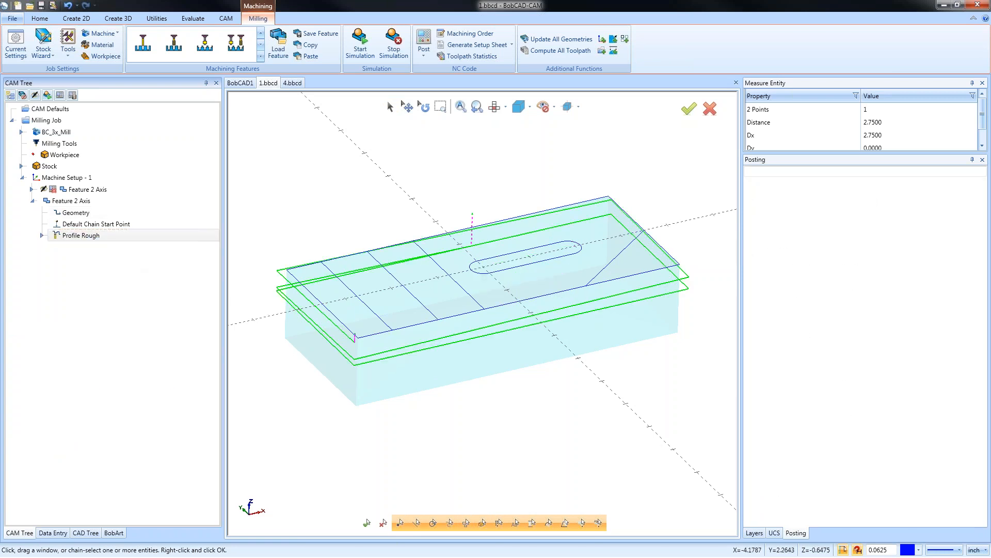
Backplot the rectangle's Profile Rough toolpath from start to end.
{"action": "left_click", "coordinate": [52, 238]}
{"action": "right_click", "coordinate": [88, 241]}
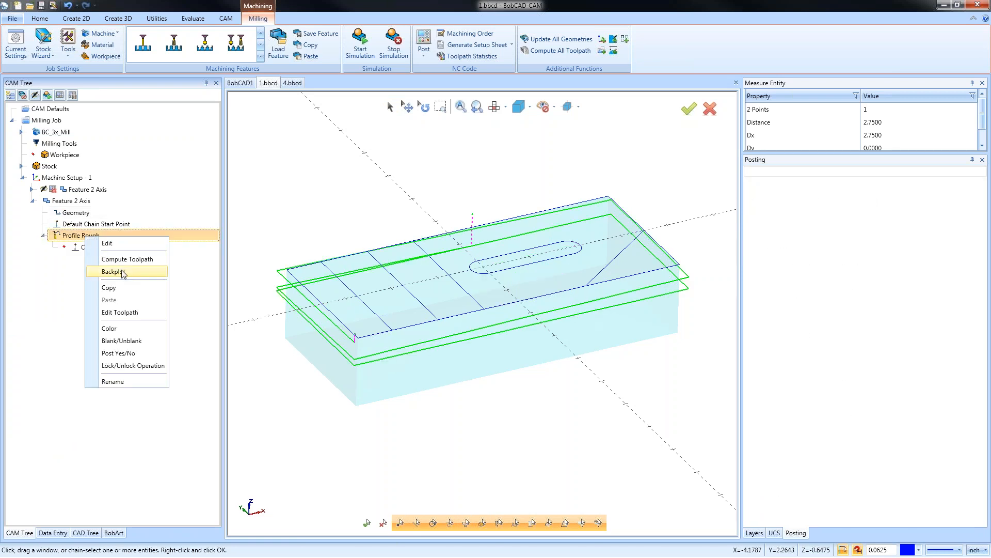
{"action": "left_click", "coordinate": [123, 273]}
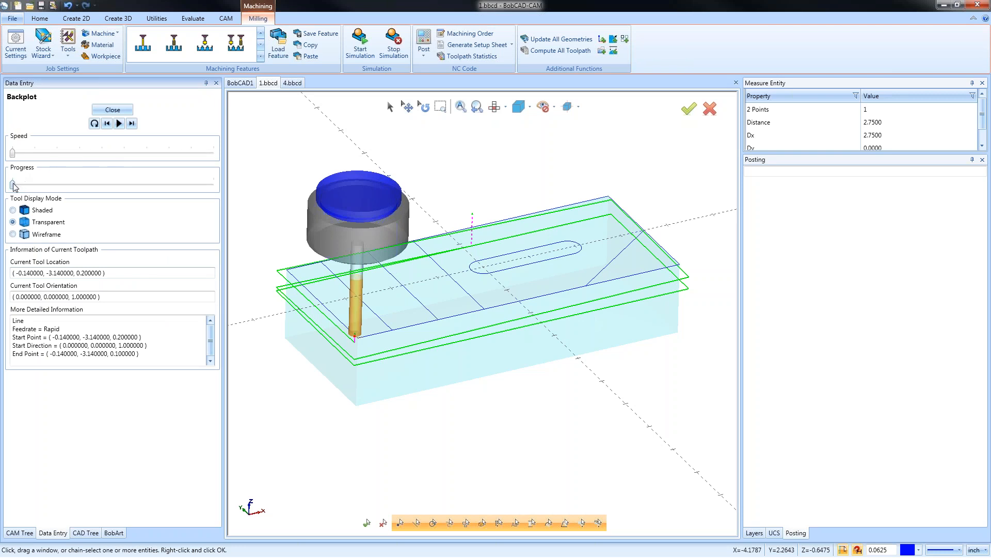
{"action": "left_click_drag", "start_coordinate": [13, 184], "coordinate": [214, 188]}
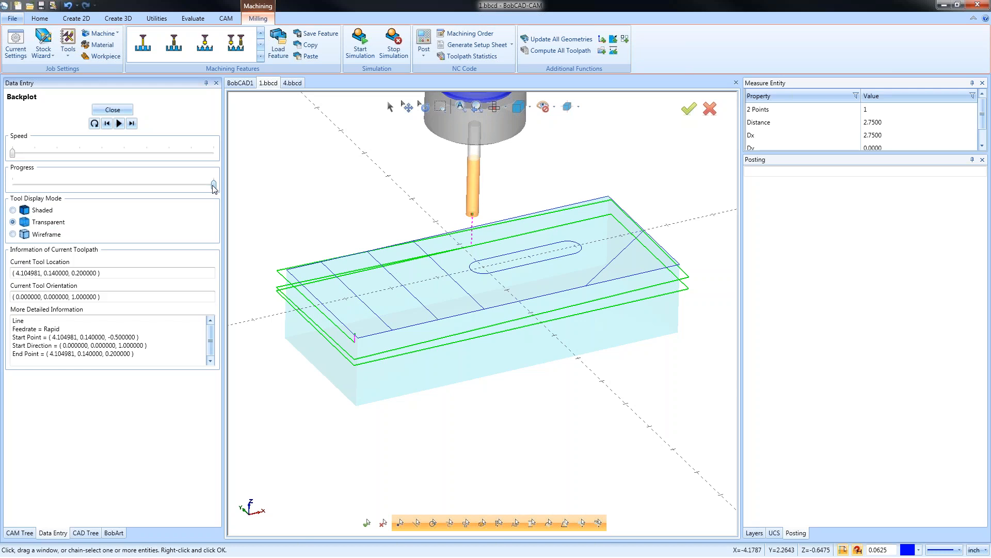
{"action": "left_click", "coordinate": [113, 109]}
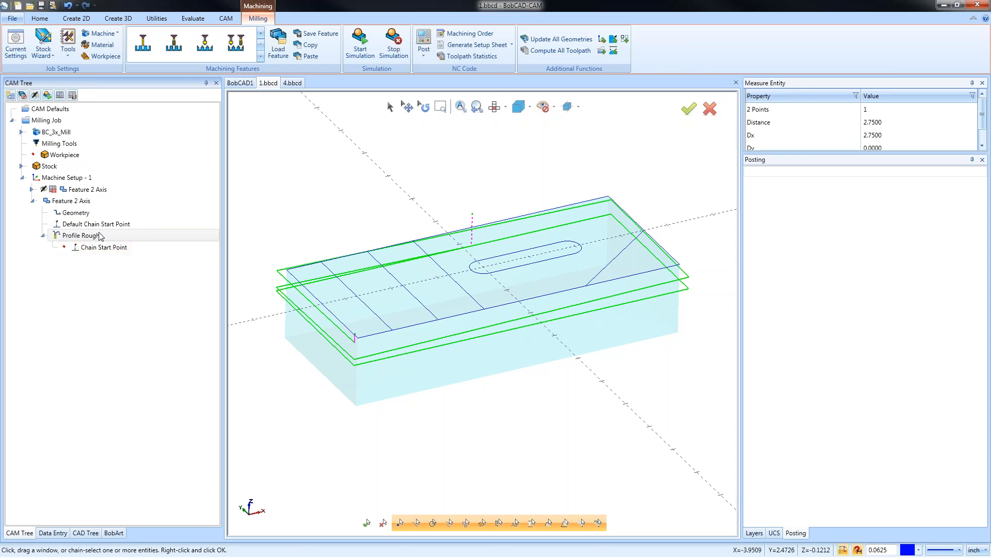
Examine the rectangle feature's geometry, Profile Rough toolpath and default chain start point on the model.
{"action": "left_click", "coordinate": [32, 202]}
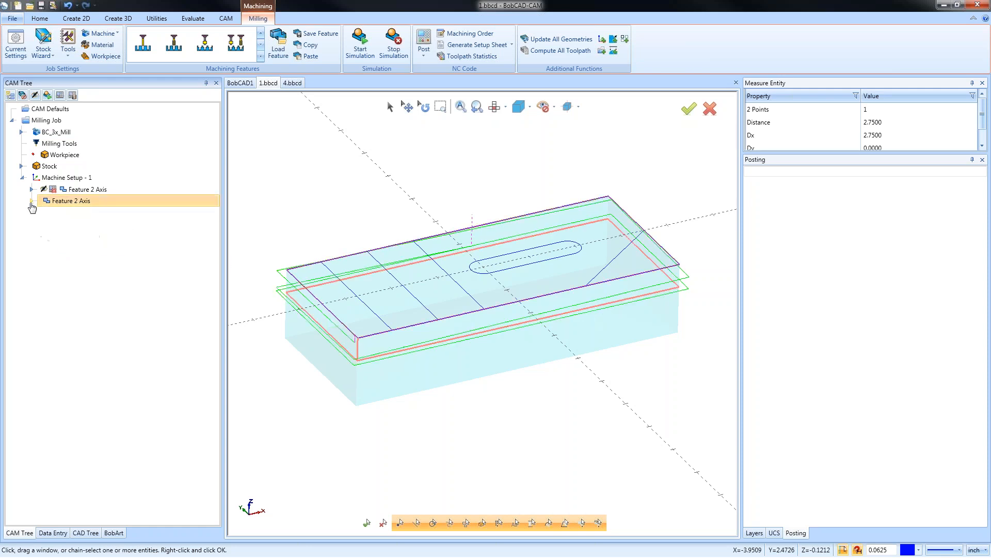
{"action": "left_click", "coordinate": [31, 201]}
{"action": "left_click", "coordinate": [76, 212]}
{"action": "left_click", "coordinate": [80, 201]}
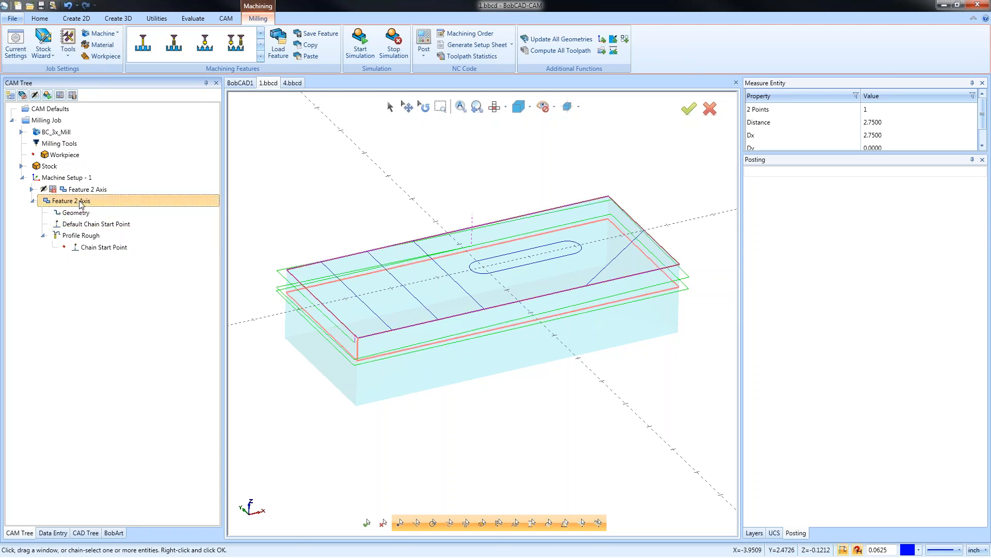
{"action": "left_click", "coordinate": [77, 214]}
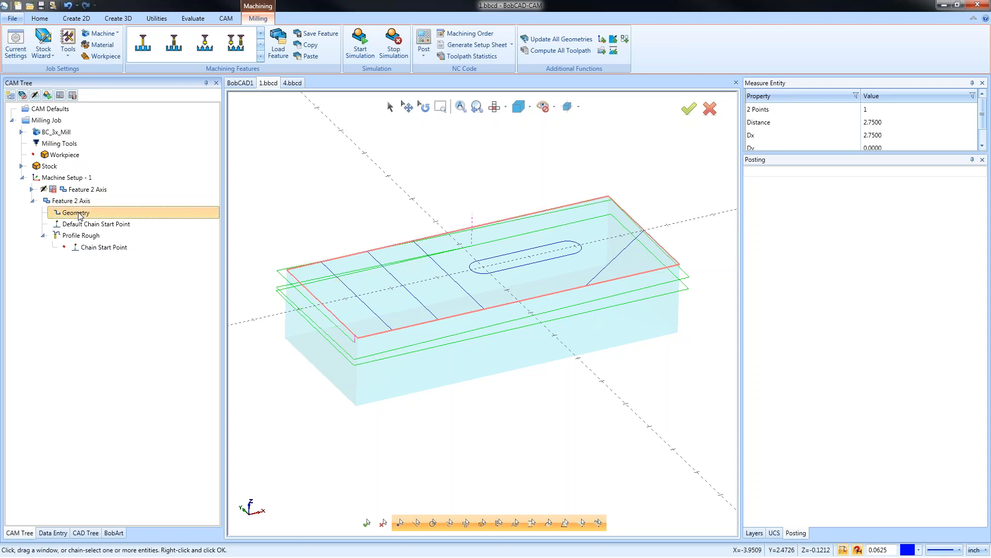
{"action": "left_click", "coordinate": [85, 235]}
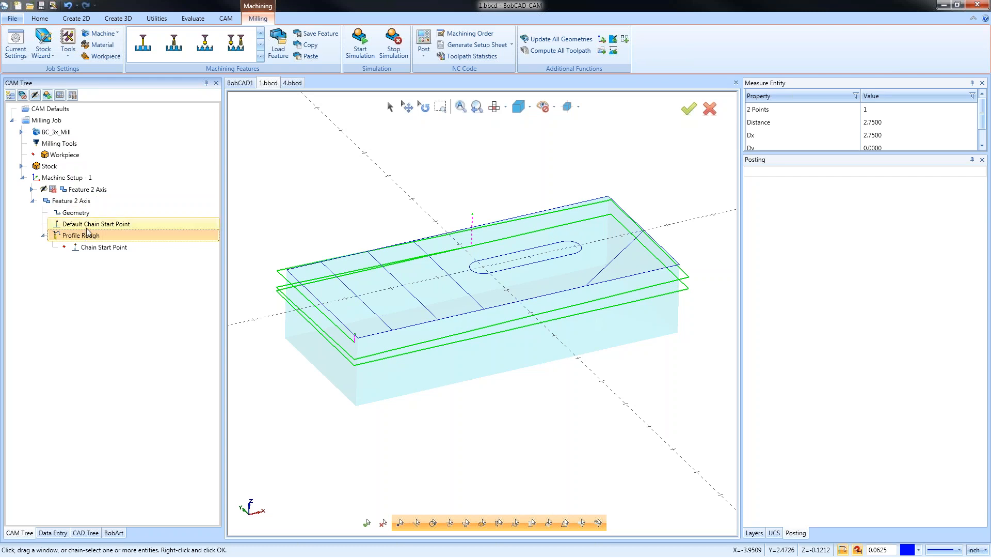
{"action": "left_click", "coordinate": [88, 229]}
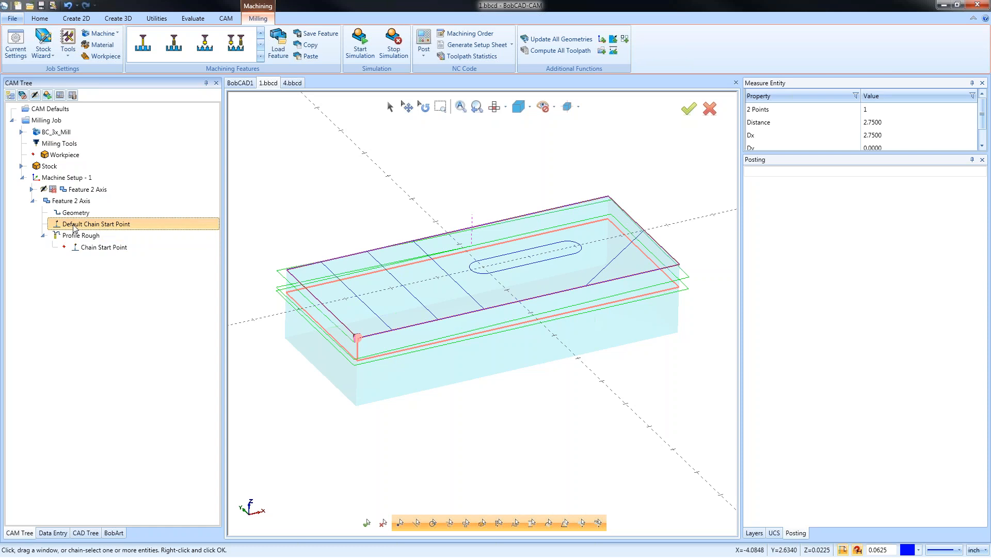
{"action": "middle_click_drag", "start_coordinate": [444, 442], "coordinate": [511, 436]}
{"action": "scroll", "coordinate": [422, 355], "scroll_direction": "up", "scroll_amount": 5}
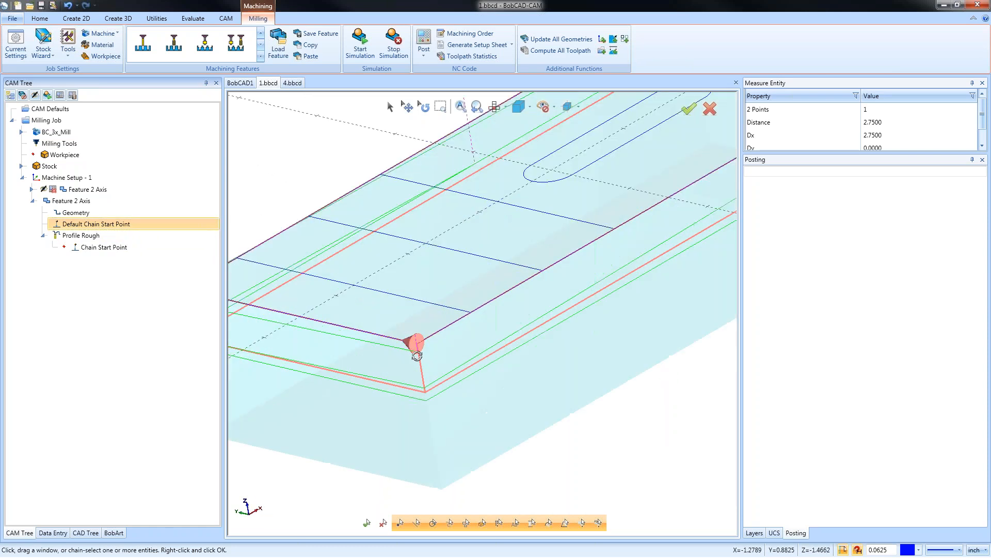
{"action": "scroll", "coordinate": [417, 340], "scroll_direction": "down", "scroll_amount": 5}
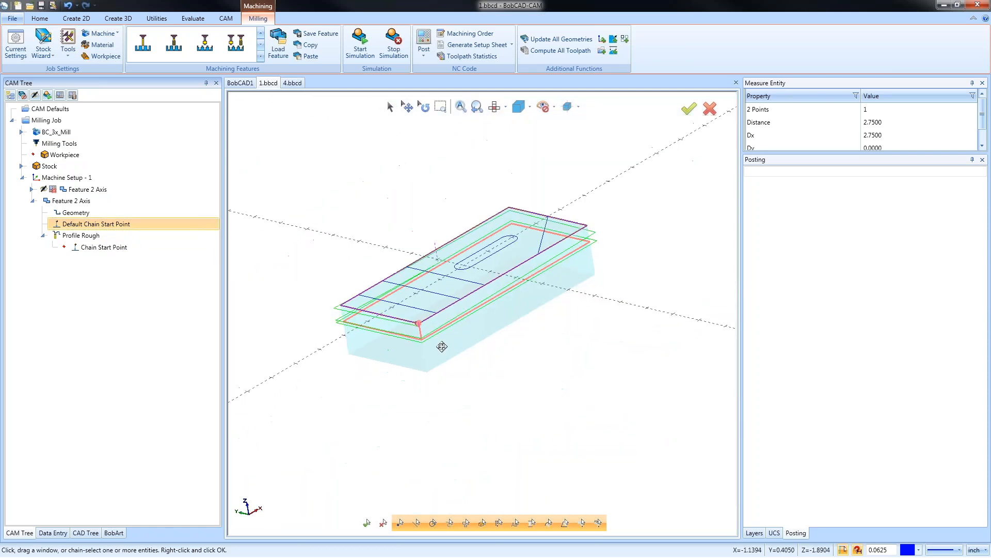
Move the default chain start point from the corner to the midpoint of the adjoining short edge and recompute the Profile Rough toolpath.
{"action": "middle_click_drag", "start_coordinate": [508, 356], "coordinate": [343, 309]}
{"action": "right_click", "coordinate": [113, 227]}
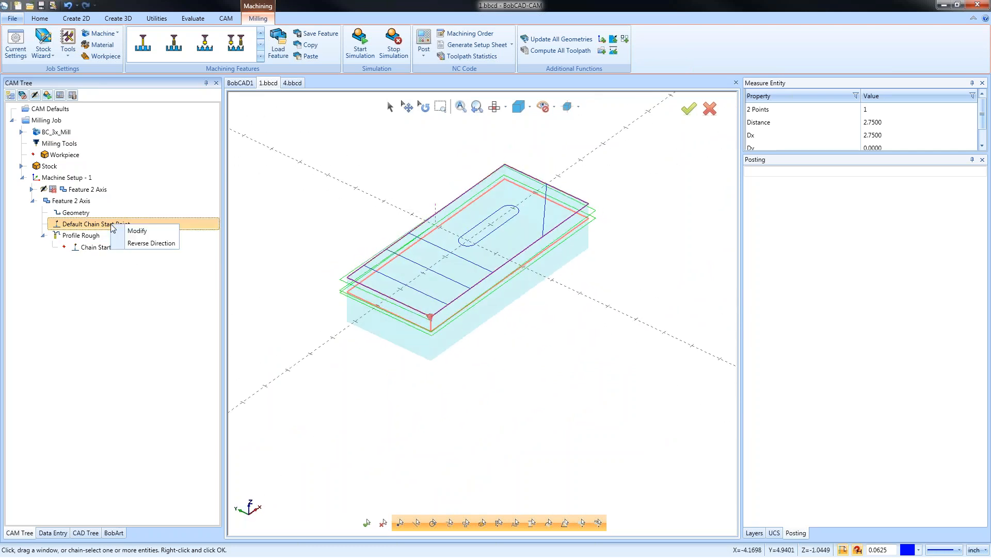
{"action": "left_click", "coordinate": [135, 233]}
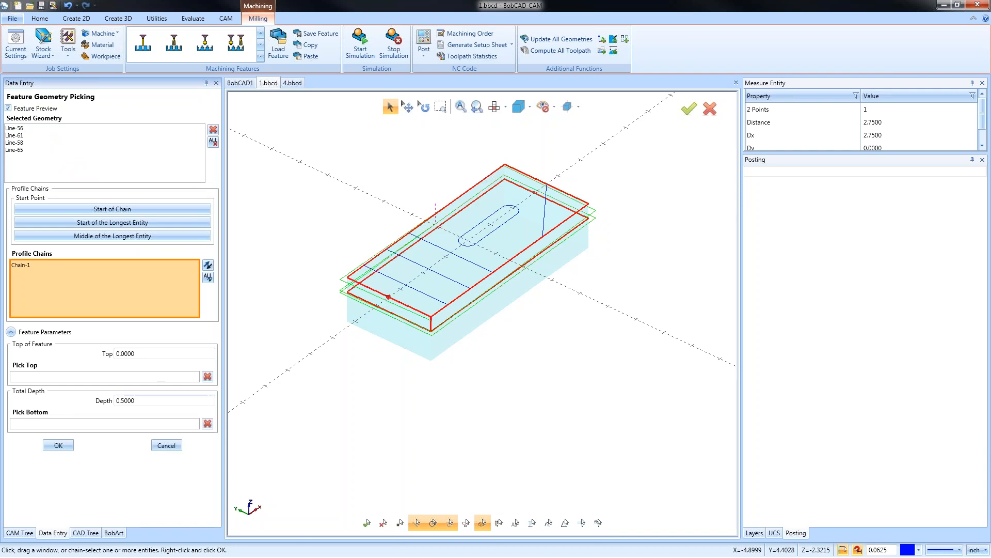
{"action": "left_click", "coordinate": [62, 445]}
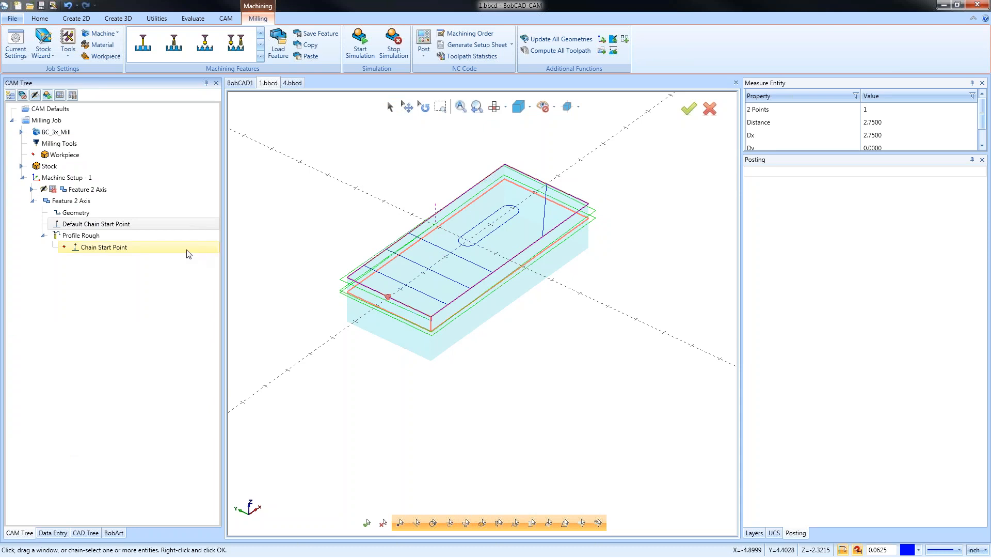
{"action": "right_click", "coordinate": [98, 237]}
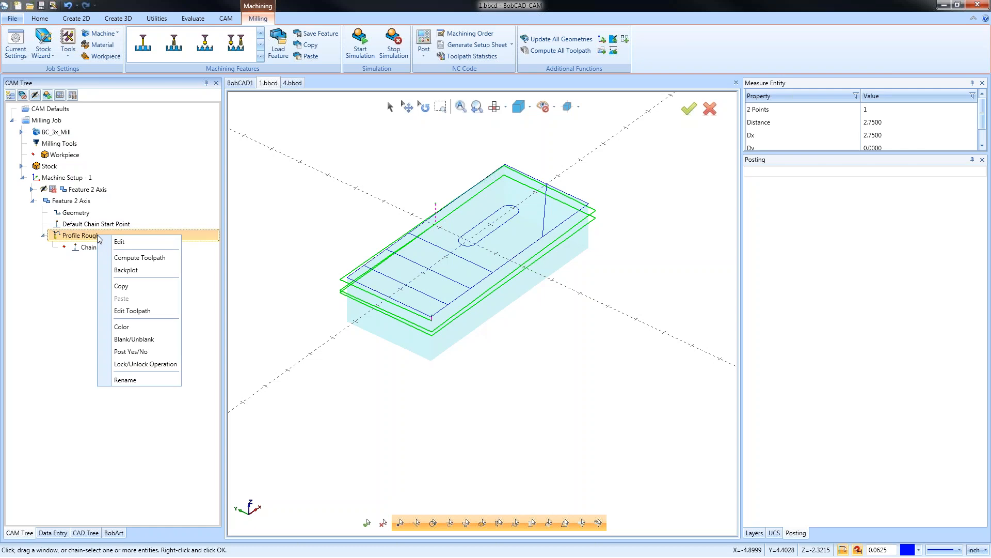
{"action": "left_click", "coordinate": [144, 259]}
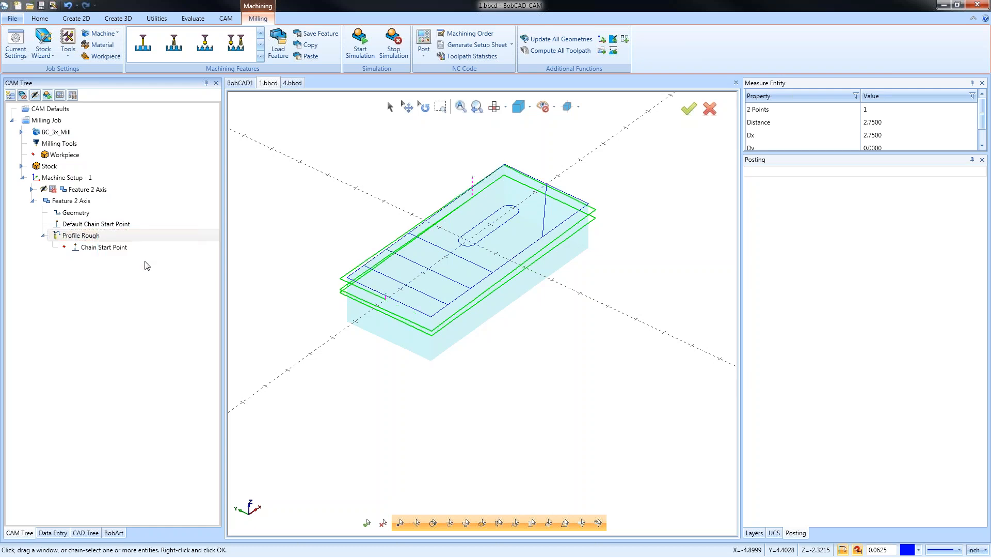
{"action": "left_click", "coordinate": [88, 224]}
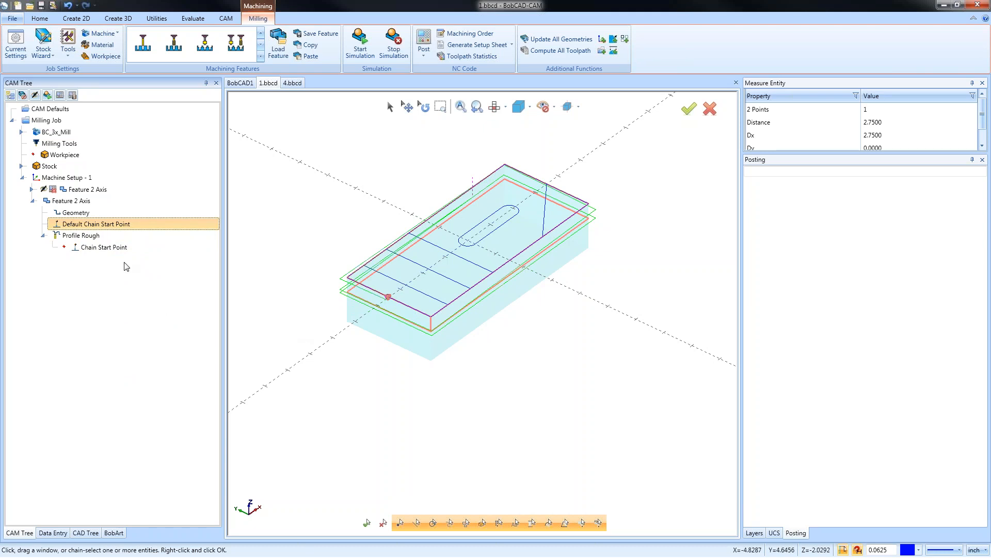
Change the rectangle feature's lead-in to Circular with a Tangent line, keeping the lead-out the same, and recompute the Profile Rough toolpath.
{"action": "right_click", "coordinate": [81, 200]}
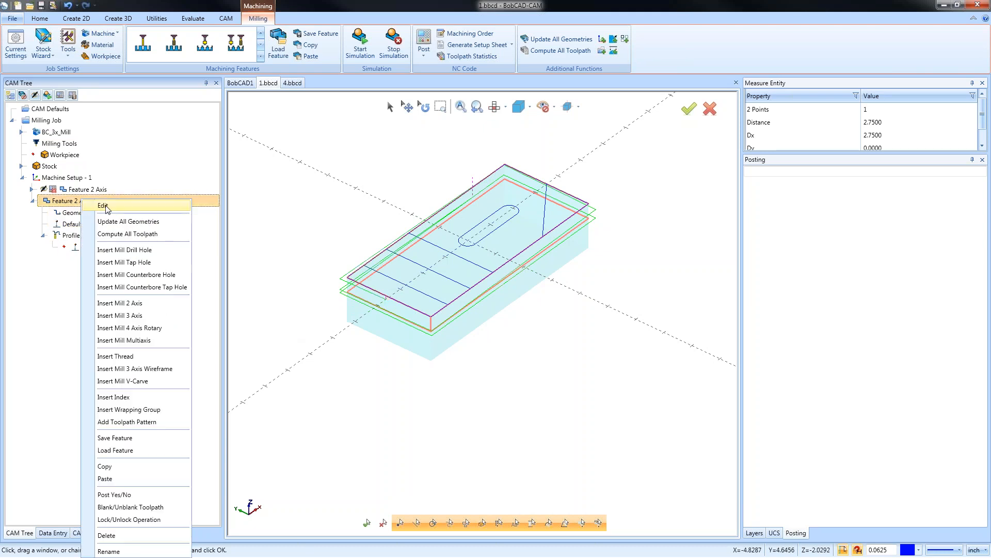
{"action": "left_click", "coordinate": [106, 206]}
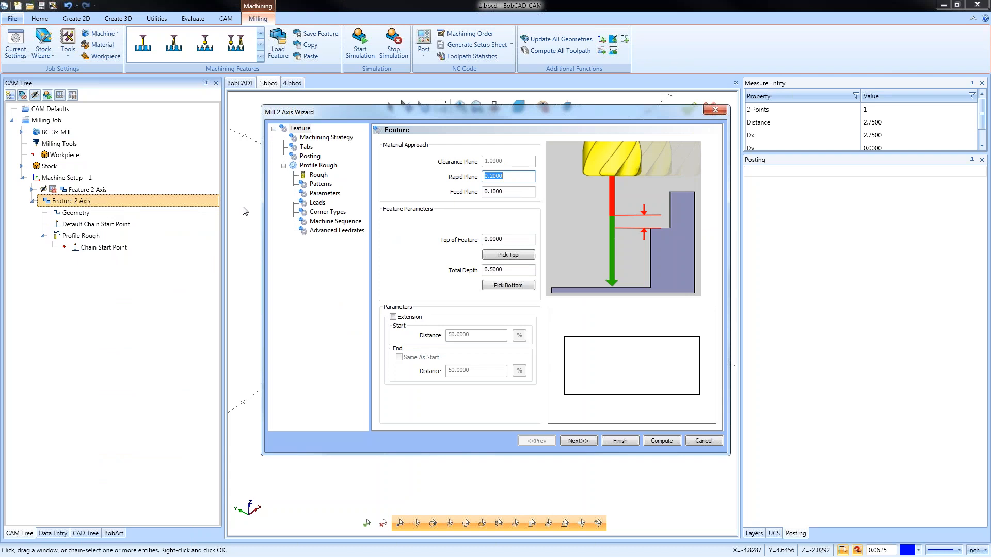
{"action": "left_click", "coordinate": [317, 204]}
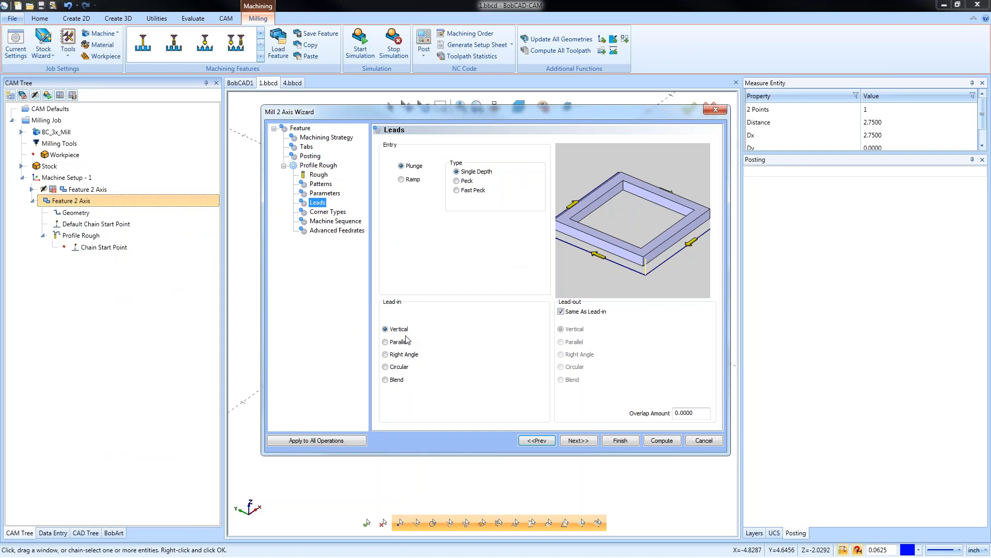
{"action": "left_click", "coordinate": [386, 343]}
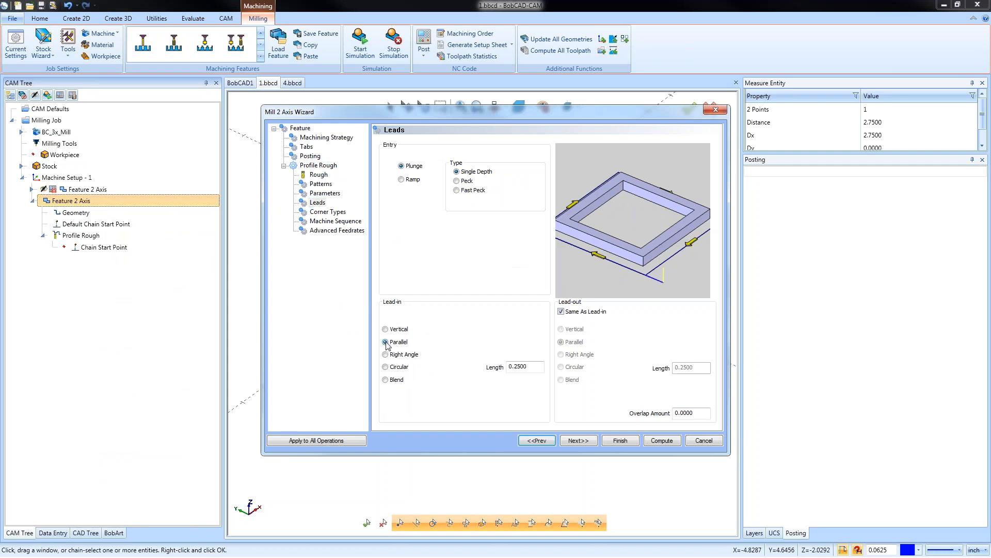
{"action": "left_click", "coordinate": [386, 355]}
{"action": "left_click", "coordinate": [385, 367]}
{"action": "left_click", "coordinate": [385, 380]}
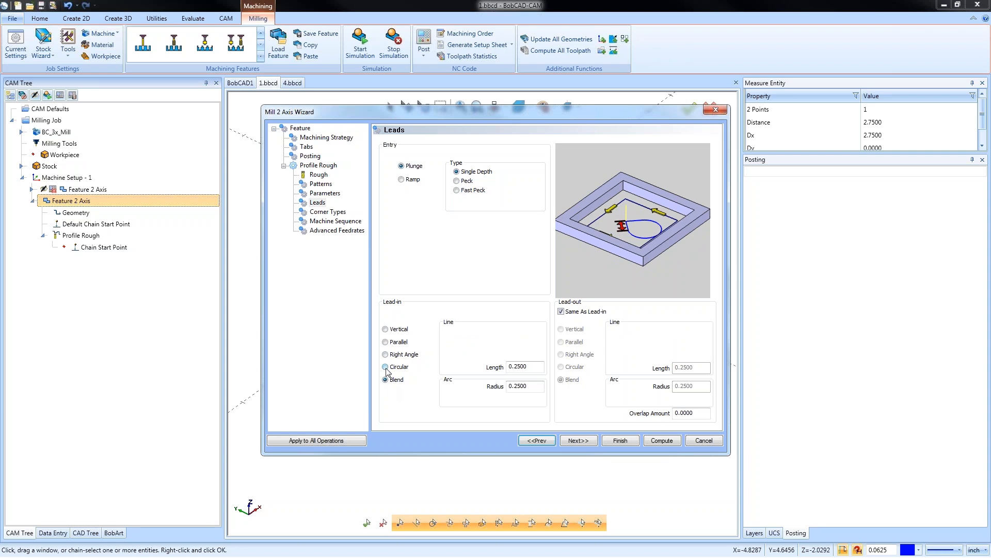
{"action": "left_click", "coordinate": [387, 367]}
{"action": "left_click", "coordinate": [502, 334]}
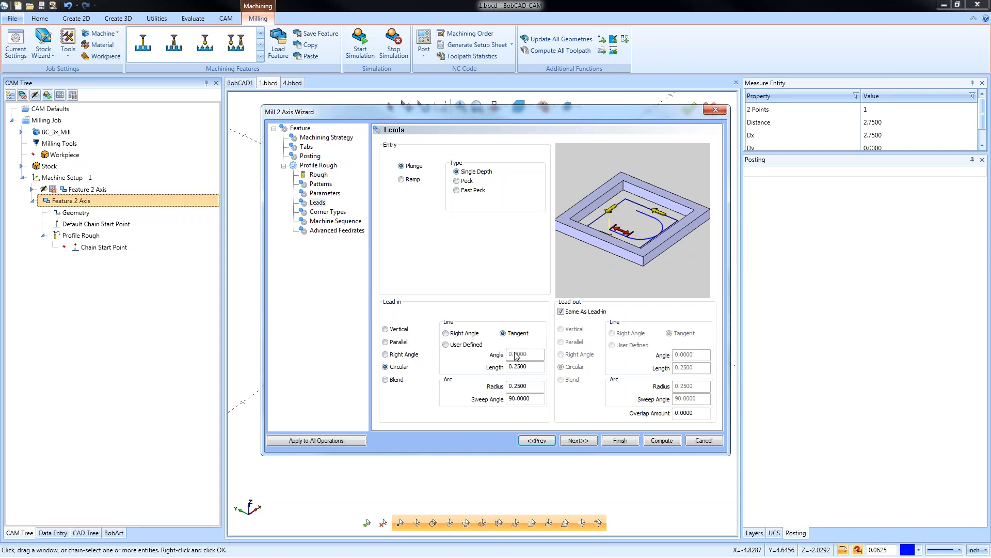
{"action": "left_click", "coordinate": [663, 441]}
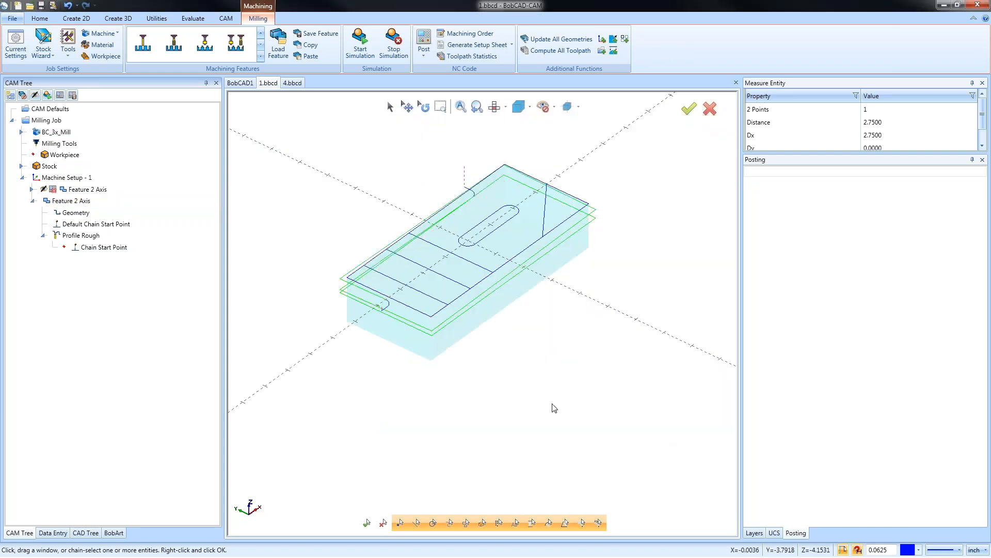
Backplot the rectangle's Profile Rough toolpath to inspect the lead-in at its start point.
{"action": "left_click", "coordinate": [80, 235]}
{"action": "right_click", "coordinate": [76, 236]}
{"action": "left_click", "coordinate": [108, 271]}
{"action": "middle_click_drag", "start_coordinate": [445, 379], "coordinate": [358, 282]}
{"action": "scroll", "coordinate": [351, 282], "scroll_direction": "up", "scroll_amount": 3}
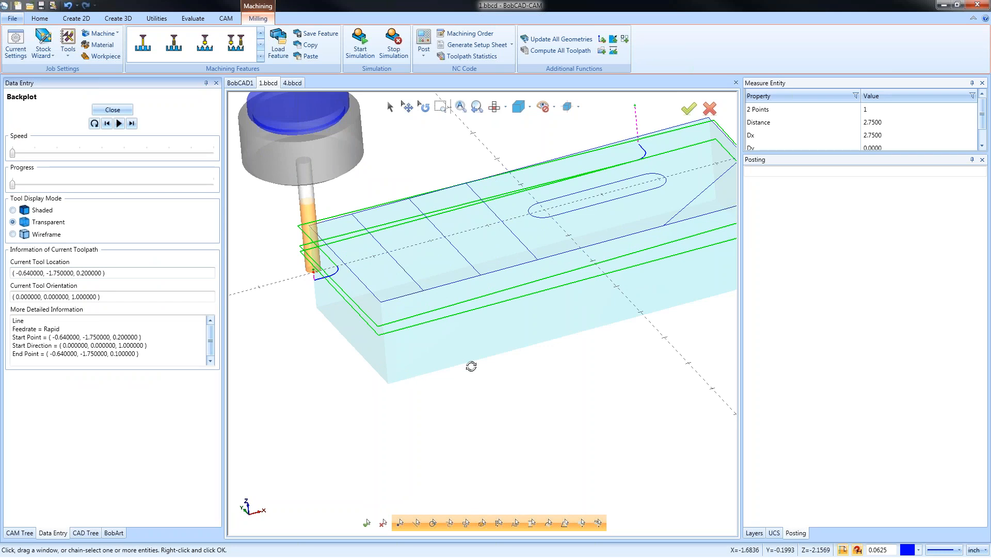
{"action": "left_click", "coordinate": [112, 110]}
Review the rectangle feature's Profile Rough depth parameters and pattern settings without changing them.
{"action": "right_click", "coordinate": [80, 200]}
{"action": "left_click", "coordinate": [104, 205]}
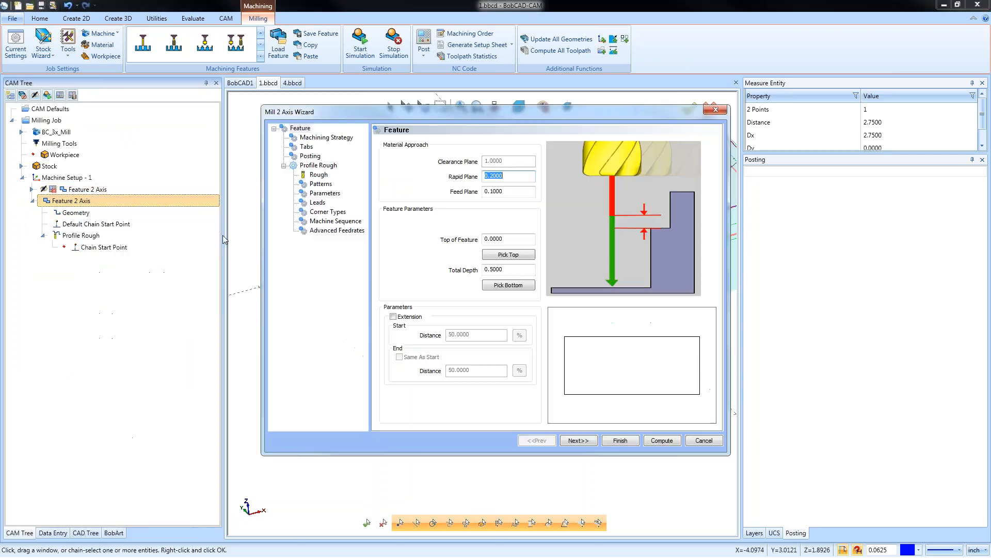
{"action": "left_click", "coordinate": [328, 195]}
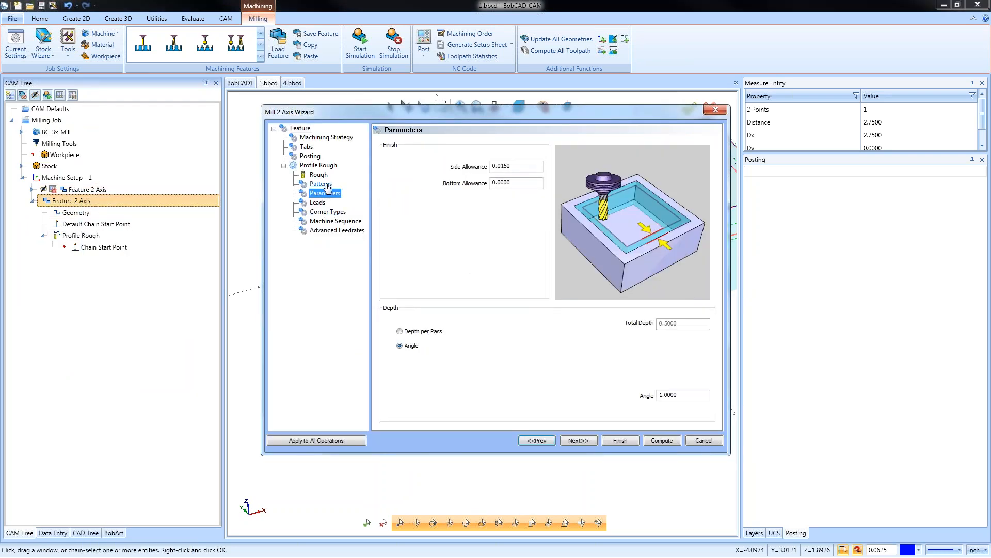
{"action": "left_click", "coordinate": [323, 185]}
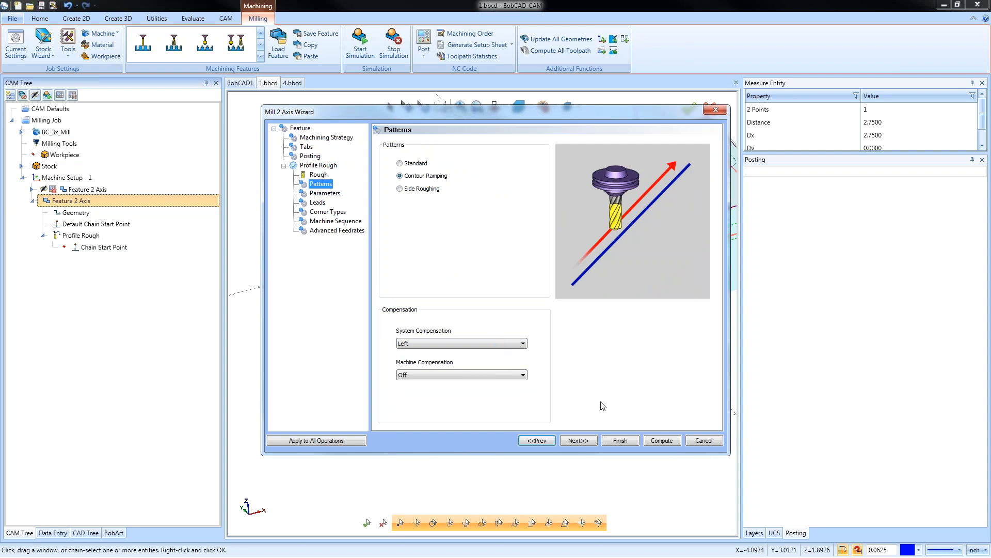
{"action": "left_click", "coordinate": [702, 442]}
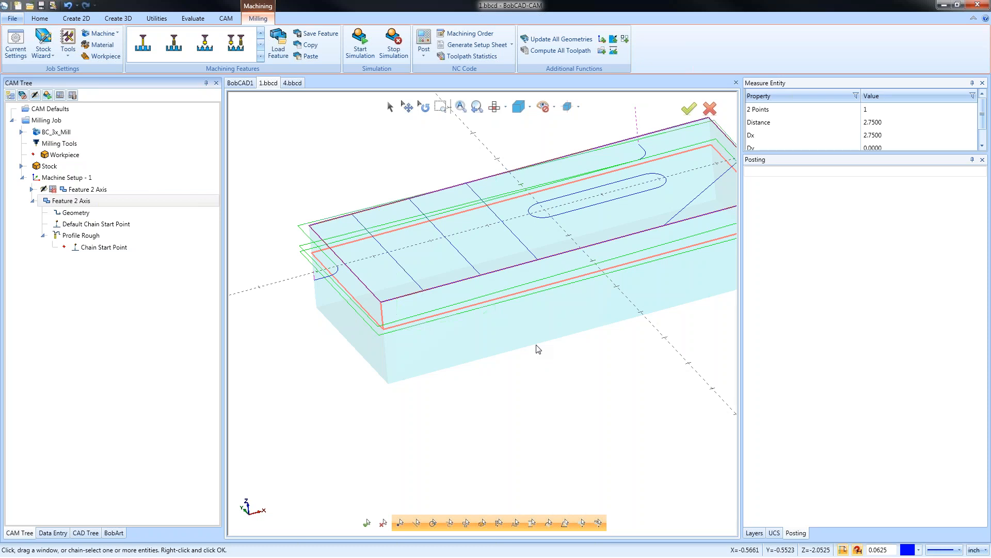
Open the part file 3.bbcd and view its solid model from an oblique angle.
{"action": "scroll", "coordinate": [439, 254], "scroll_direction": "down", "scroll_amount": 3}
{"action": "right_click", "coordinate": [429, 196]}
{"action": "left_click", "coordinate": [448, 213]}
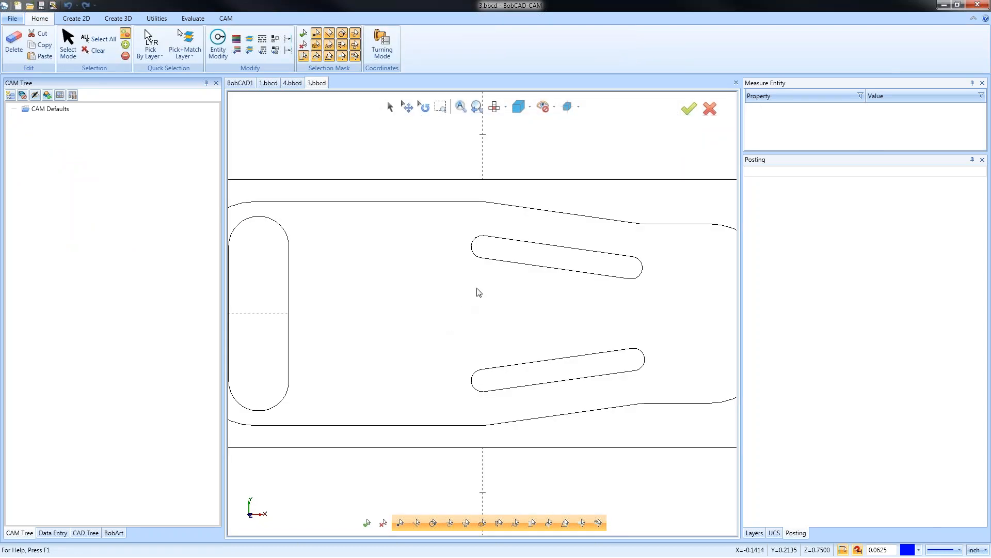
{"action": "scroll", "coordinate": [479, 292], "scroll_direction": "down", "scroll_amount": 3}
{"action": "mouse_move", "coordinate": [503, 401]}
{"action": "middle_mouse_down"}
{"action": "mouse_move", "coordinate": [513, 336]}
{"action": "mouse_move", "coordinate": [487, 370]}
{"action": "mouse_move", "coordinate": [476, 344]}
{"action": "mouse_move", "coordinate": [452, 346]}
{"action": "middle_mouse_up"}
{"action": "scroll", "coordinate": [476, 344], "scroll_direction": "up", "scroll_amount": 3}
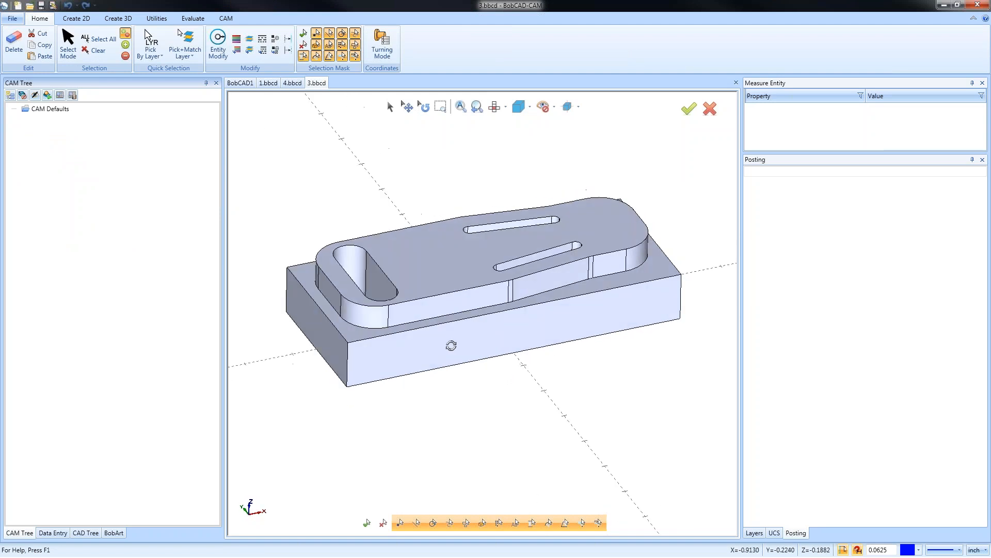
Create a new milling job for the part and define rectangular stock from the geometry in the graphics area.
{"action": "left_click", "coordinate": [86, 535]}
{"action": "left_click", "coordinate": [19, 533]}
{"action": "left_click", "coordinate": [57, 109]}
{"action": "left_click", "coordinate": [81, 233]}
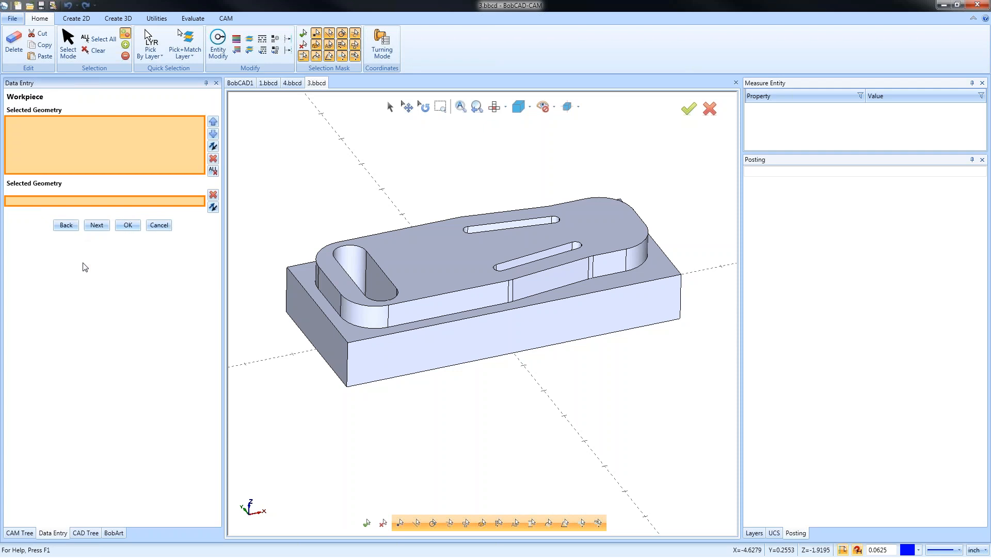
{"action": "left_click", "coordinate": [81, 188]}
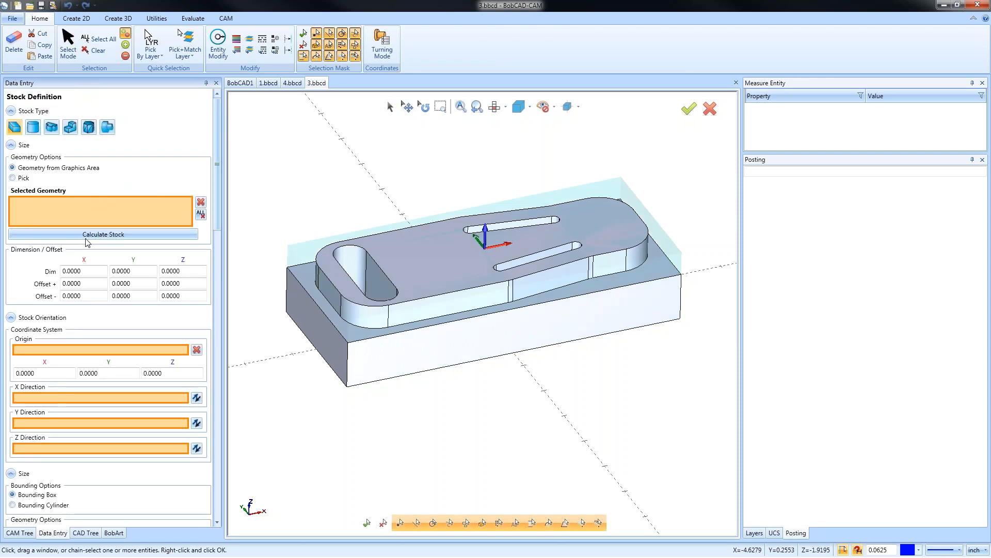
{"action": "left_click", "coordinate": [95, 435]}
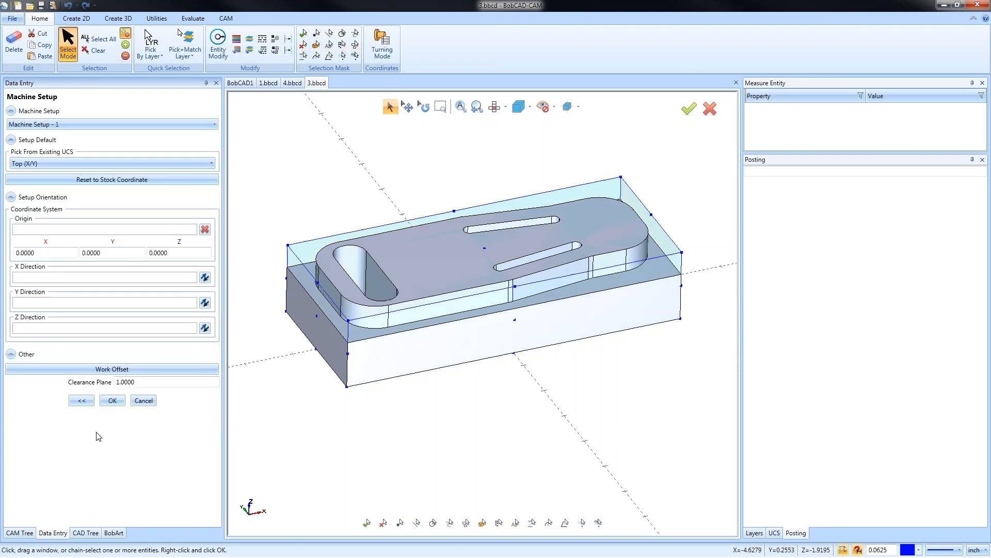
Place the origin of Machine Setup - 1 at the stock's top rear corner next to the wide slot and complete the job setup.
{"action": "left_click", "coordinate": [50, 229]}
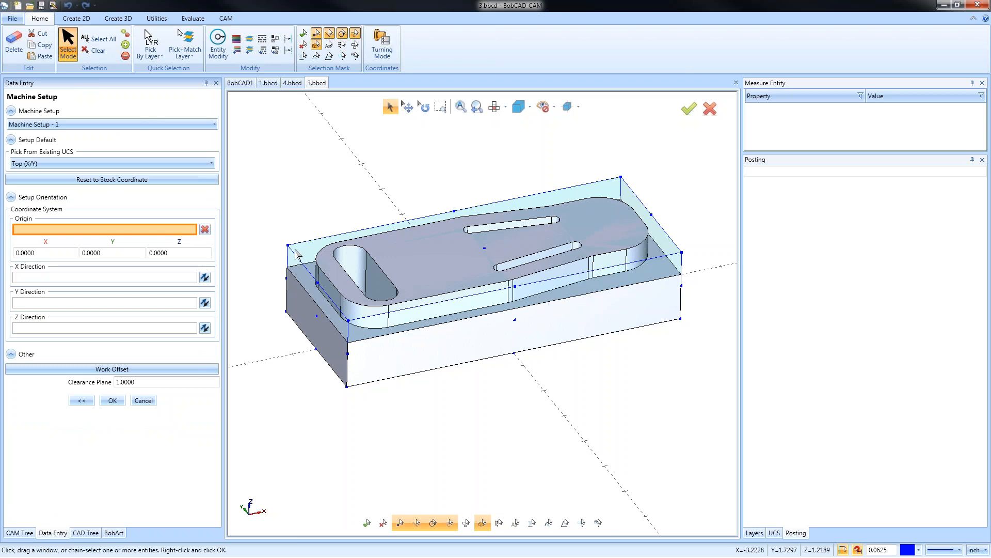
{"action": "left_click", "coordinate": [288, 244]}
{"action": "left_click", "coordinate": [114, 401]}
Measure the end arc of the upper narrow slot and enlarge the measurement results so every property can be read.
{"action": "middle_click_drag", "start_coordinate": [553, 305], "coordinate": [551, 273]}
{"action": "middle_click_drag", "start_coordinate": [531, 330], "coordinate": [566, 243]}
{"action": "scroll", "coordinate": [567, 243], "scroll_direction": "up", "scroll_amount": 4}
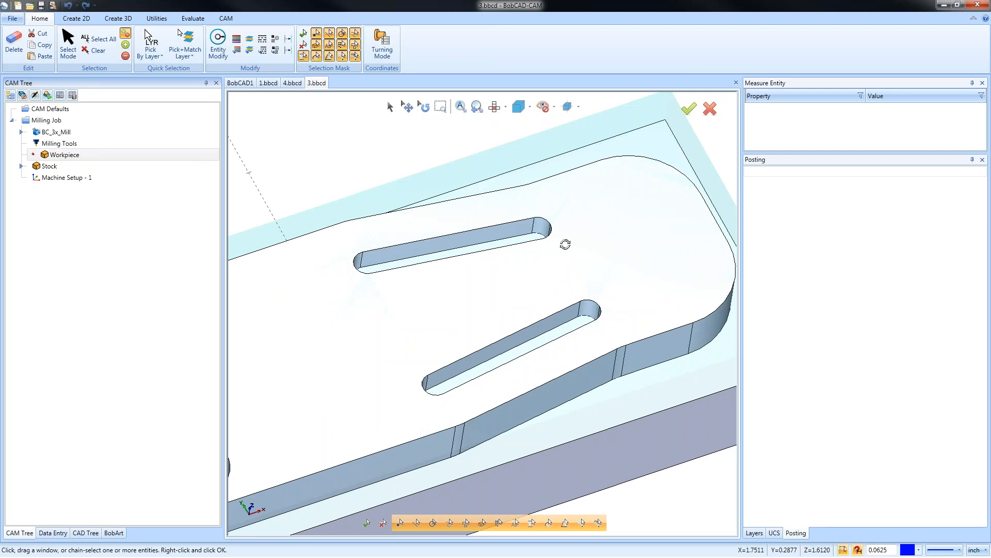
{"action": "scroll", "coordinate": [565, 244], "scroll_direction": "down", "scroll_amount": 5}
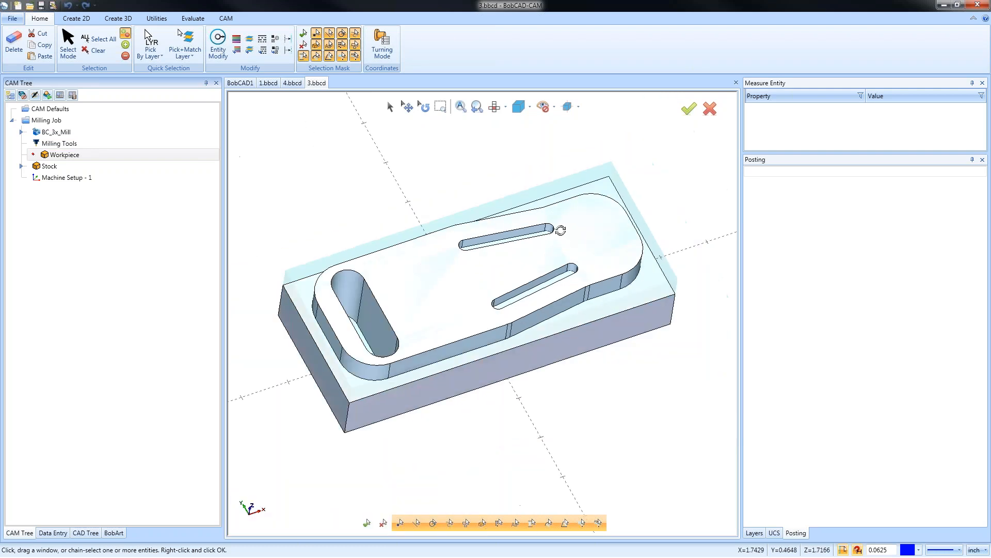
{"action": "left_click", "coordinate": [199, 22]}
{"action": "left_click", "coordinate": [237, 44]}
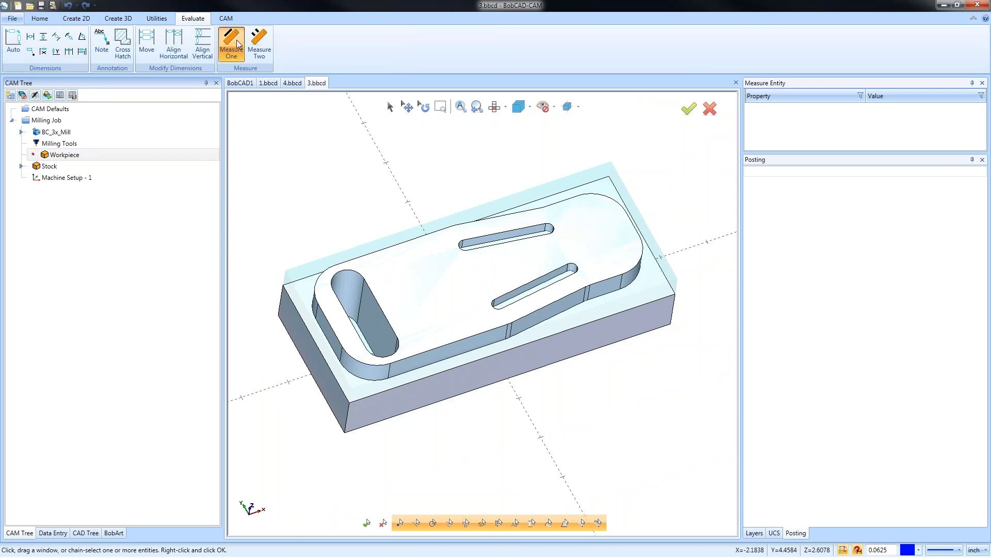
{"action": "scroll", "coordinate": [552, 227], "scroll_direction": "up", "scroll_amount": 3}
{"action": "left_click", "coordinate": [553, 227]}
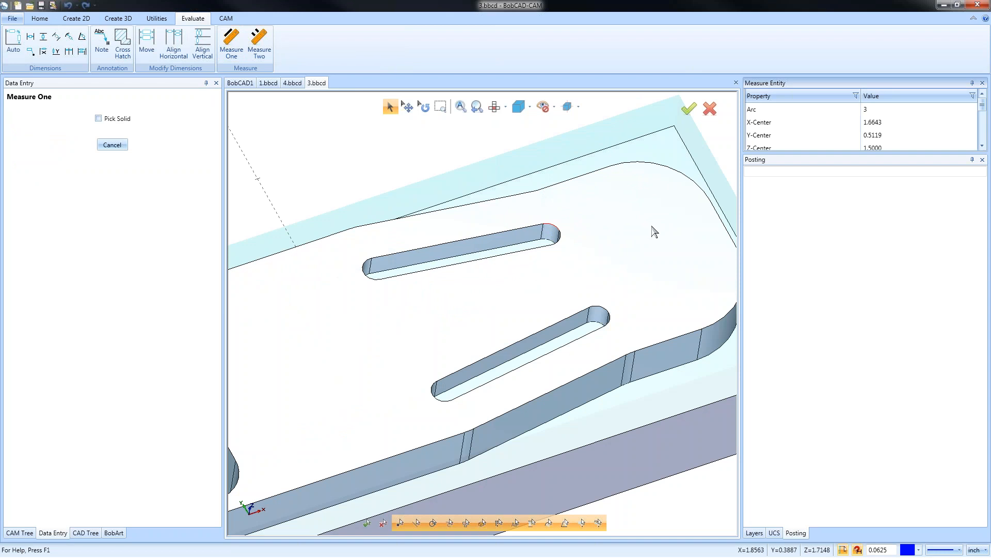
{"action": "left_click_drag", "start_coordinate": [821, 151], "coordinate": [821, 275]}
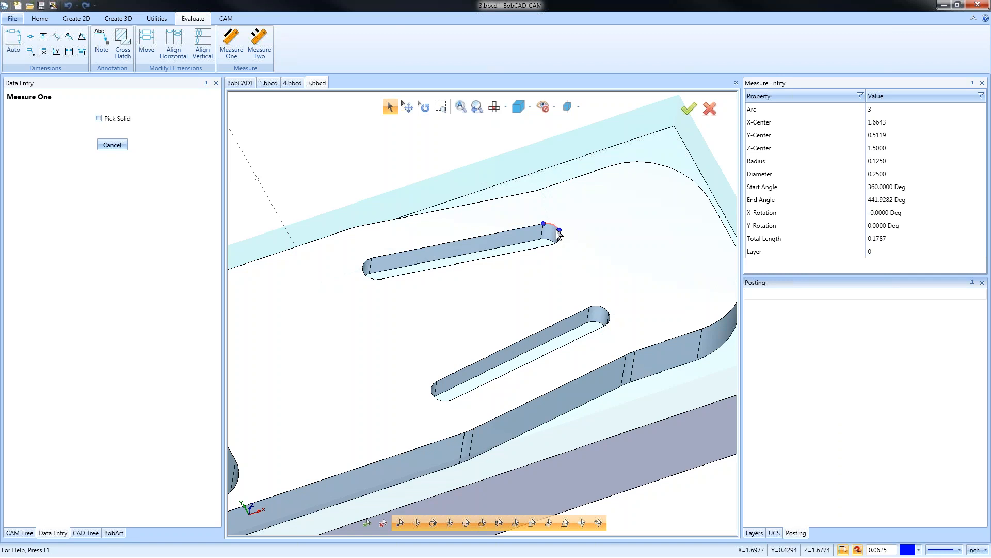
Measure the vertical edge at the end of the upper narrow slot.
{"action": "scroll", "coordinate": [722, 251], "scroll_direction": "down", "scroll_amount": 1}
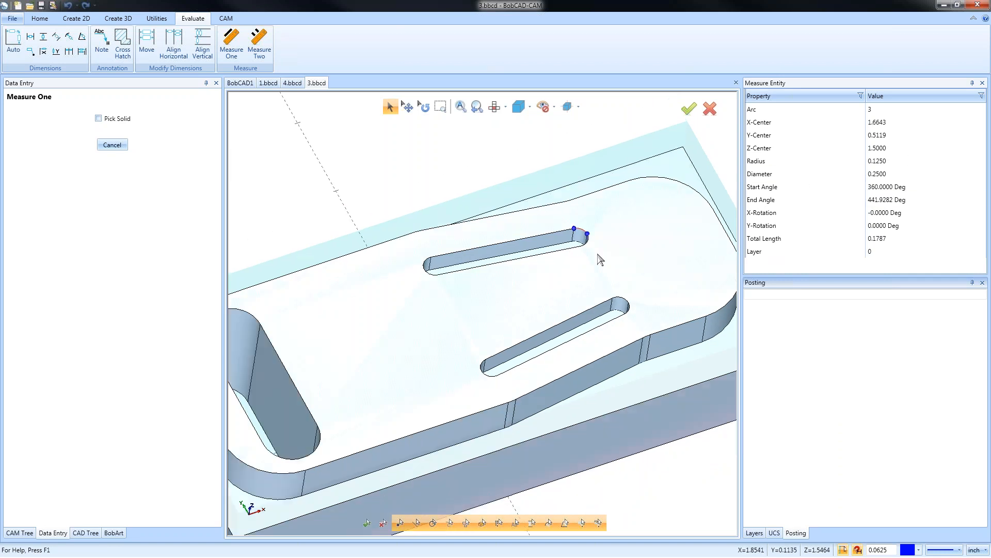
{"action": "left_click", "coordinate": [575, 240]}
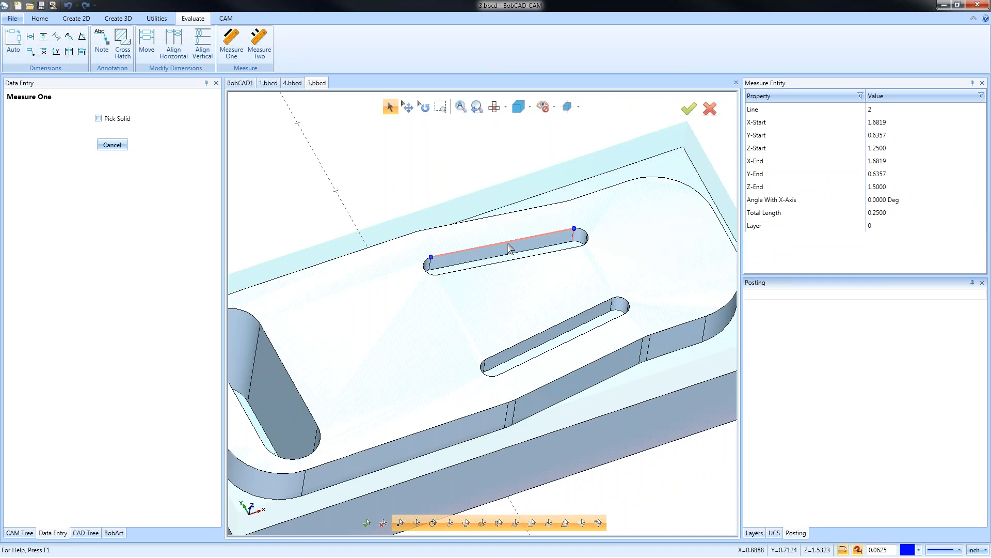
{"action": "left_click", "coordinate": [115, 146]}
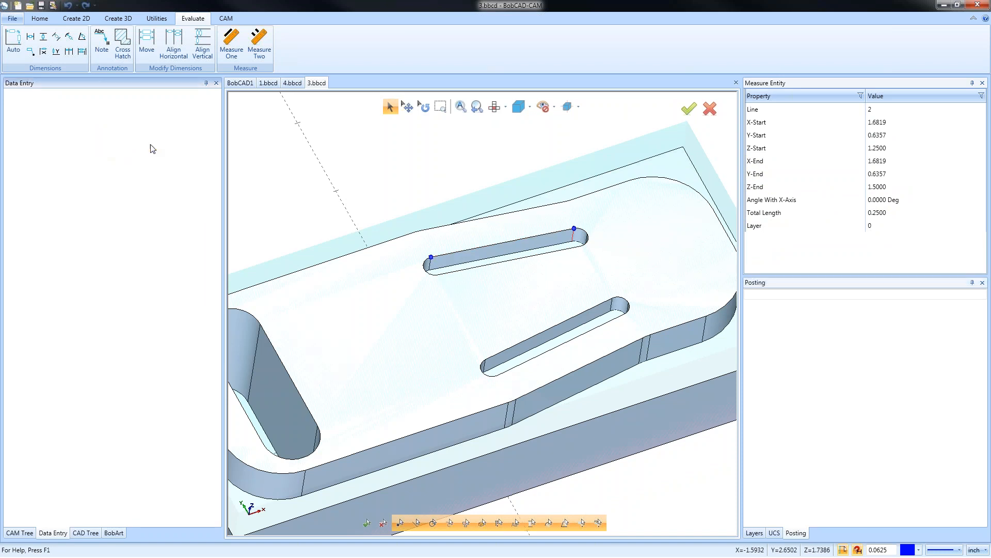
Add a Mill 2 Axis feature to Machine Setup - 1.
{"action": "scroll", "coordinate": [481, 213], "scroll_direction": "down", "scroll_amount": 5}
{"action": "middle_click_drag", "start_coordinate": [488, 246], "coordinate": [515, 325]}
{"action": "scroll", "coordinate": [509, 299], "scroll_direction": "up", "scroll_amount": 3}
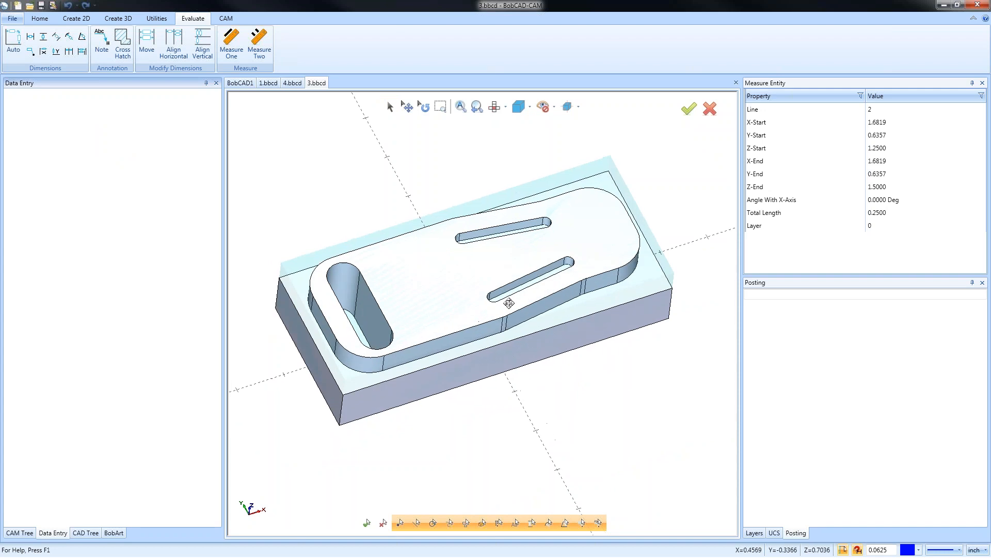
{"action": "left_click", "coordinate": [19, 532]}
{"action": "left_click", "coordinate": [72, 180]}
{"action": "right_click", "coordinate": [71, 179]}
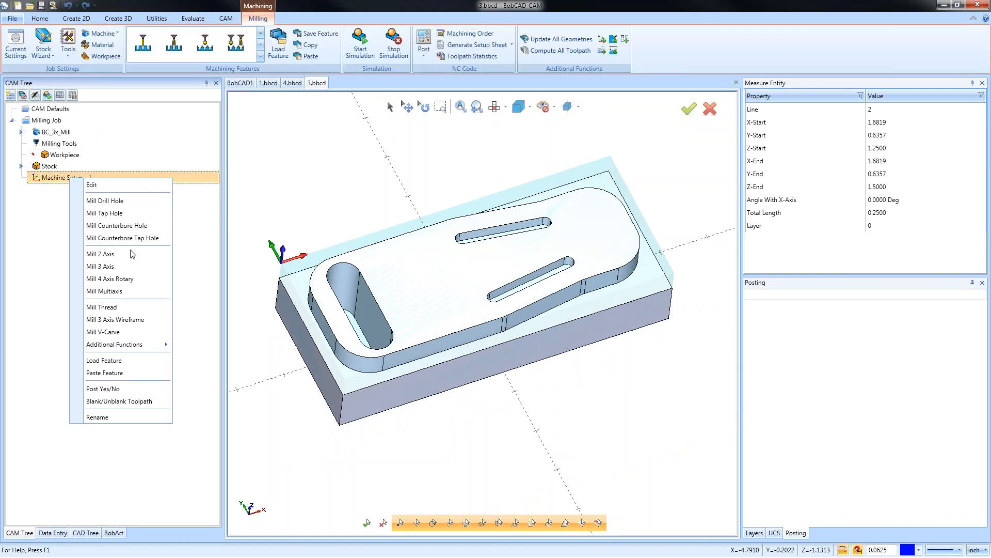
{"action": "left_click", "coordinate": [132, 257]}
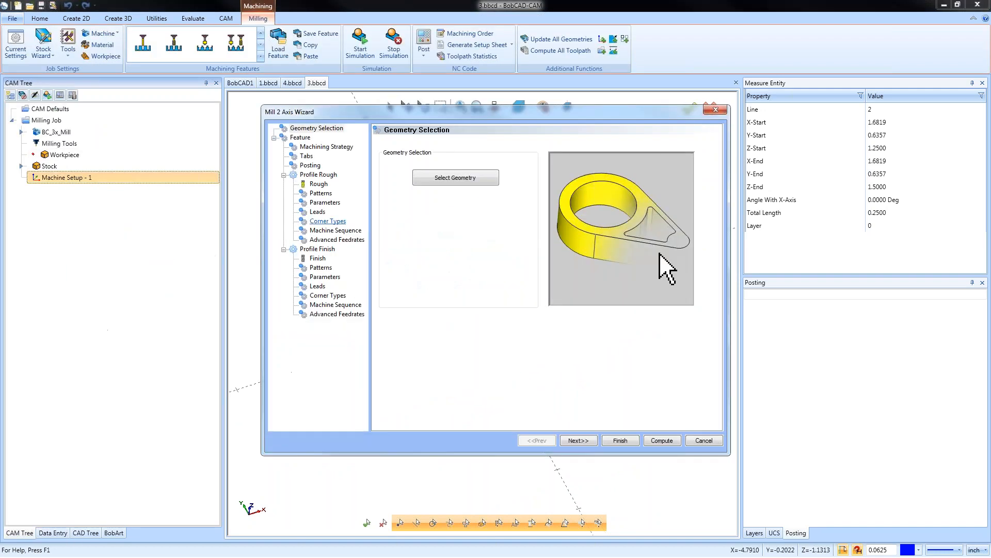
Select the floor faces of the two narrow slots as the 2 Axis feature's geometry.
{"action": "left_click", "coordinate": [447, 182]}
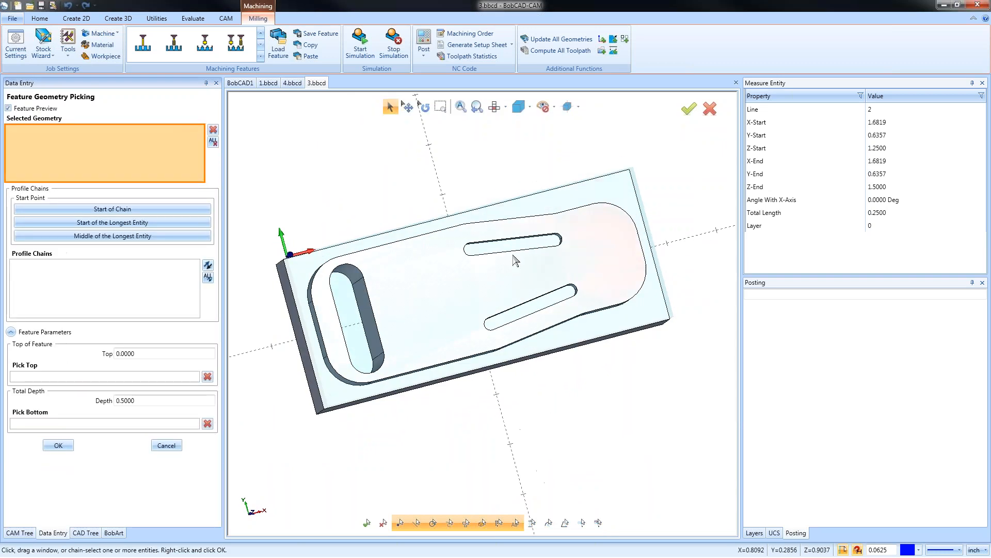
{"action": "middle_click_drag", "start_coordinate": [539, 406], "coordinate": [568, 304]}
{"action": "scroll", "coordinate": [530, 220], "scroll_direction": "up", "scroll_amount": 4}
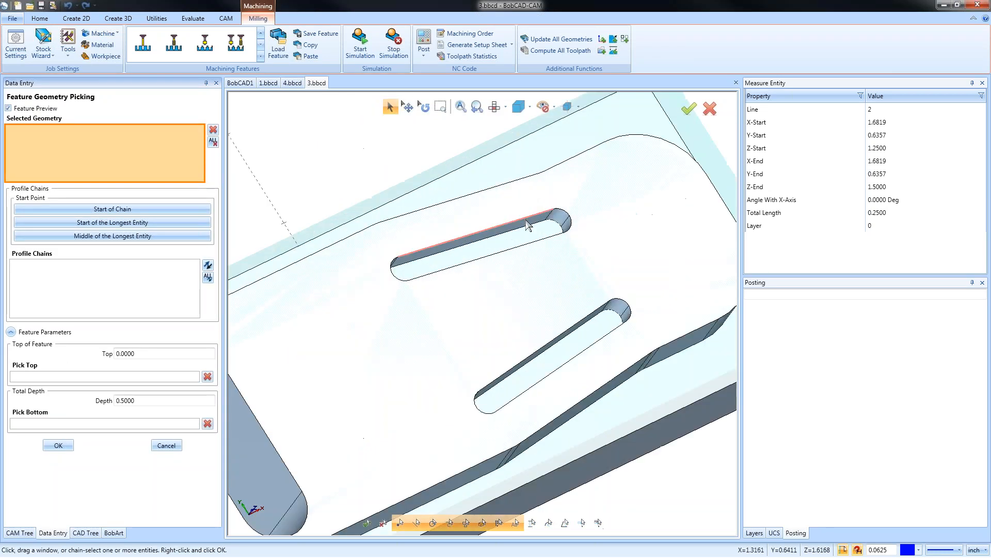
{"action": "left_click", "coordinate": [544, 233]}
{"action": "left_click", "coordinate": [567, 353]}
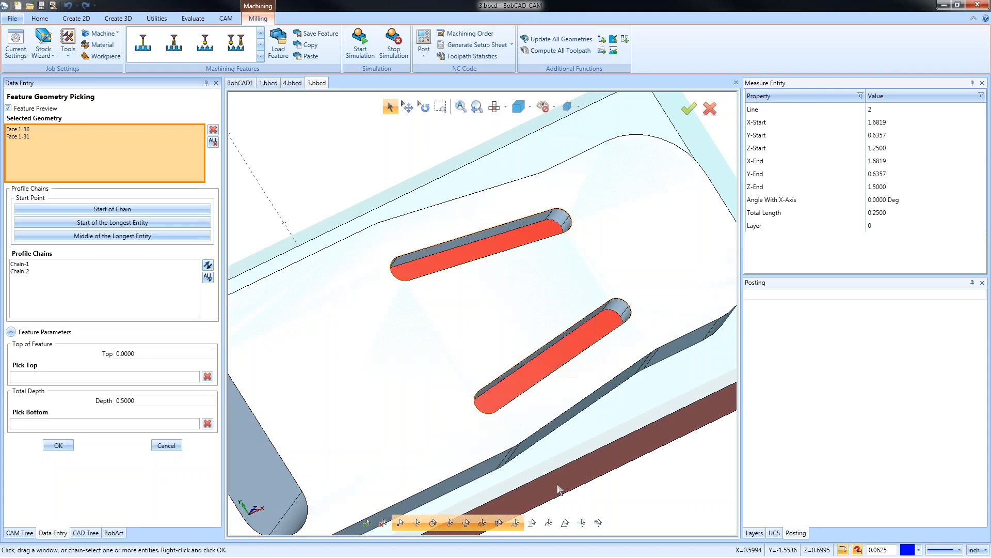
Set the feature's total depth to 0.2500 from a point on the upper narrow slot's floor, and select Chain-1 among the profile chains.
{"action": "left_click", "coordinate": [112, 425]}
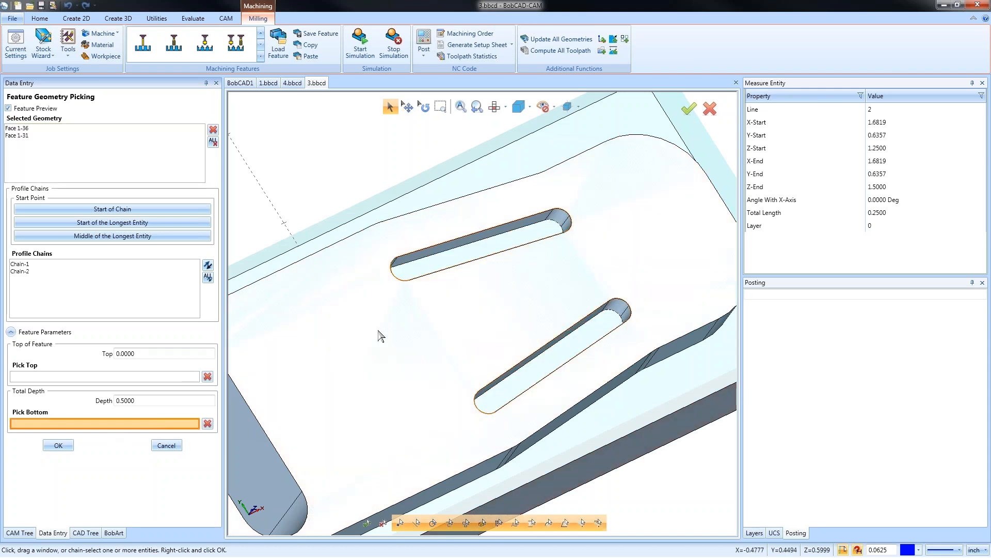
{"action": "left_click", "coordinate": [458, 248]}
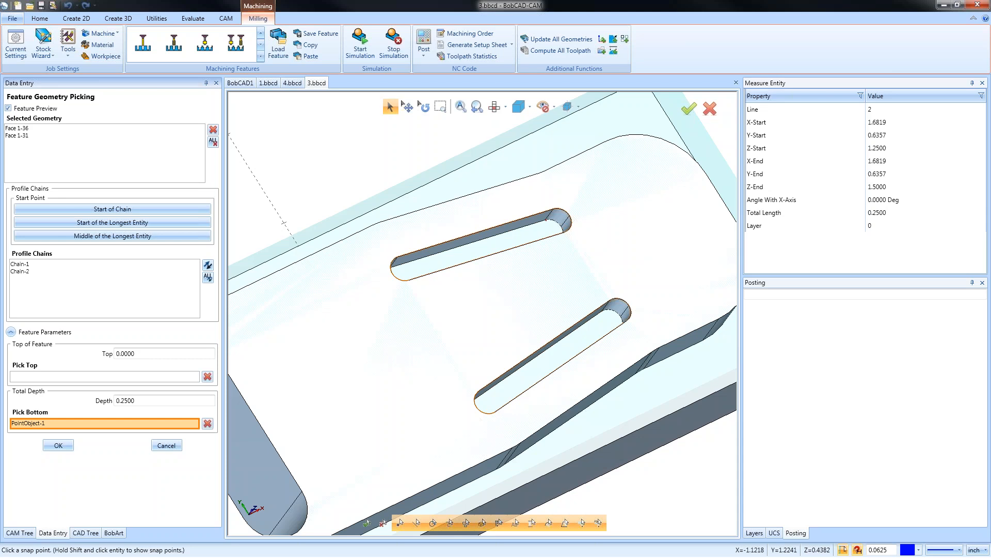
{"action": "left_click", "coordinate": [21, 264]}
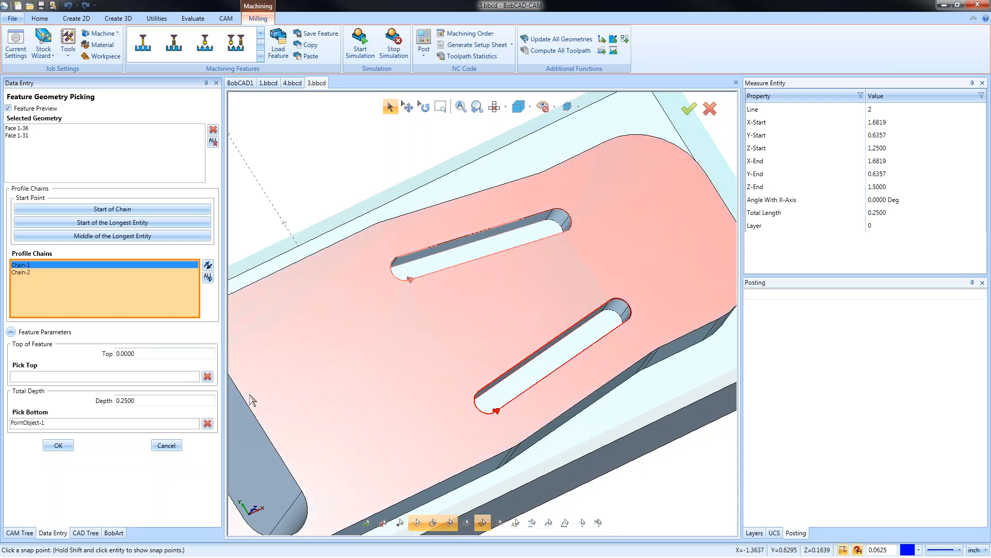
Accept the slot geometry, remove the Profile Finish operation from the feature, and set the rough tool's diameter to 0.125.
{"action": "left_click", "coordinate": [57, 444]}
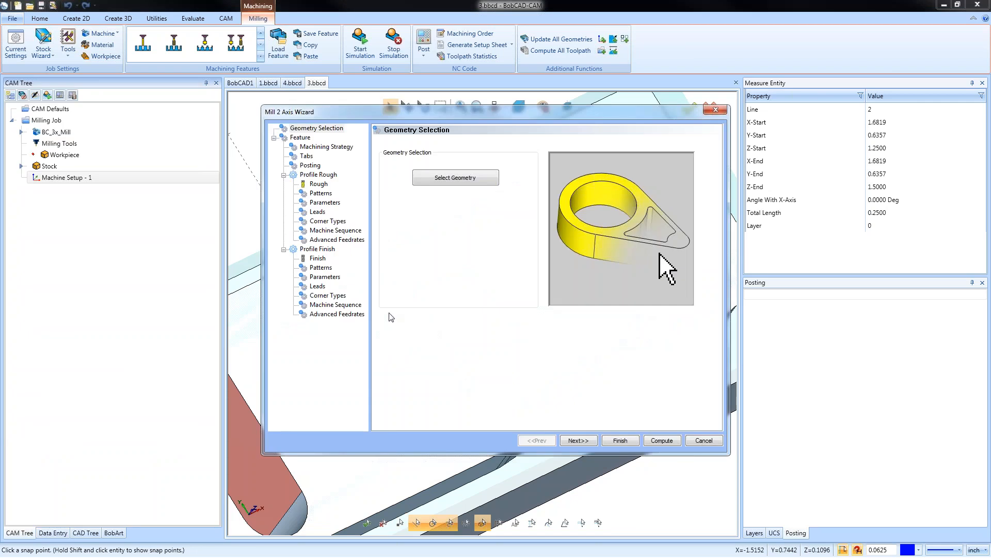
{"action": "left_click", "coordinate": [331, 147]}
{"action": "left_click", "coordinate": [406, 319]}
{"action": "left_click", "coordinate": [394, 400]}
{"action": "left_click", "coordinate": [578, 440]}
{"action": "left_click", "coordinate": [319, 184]}
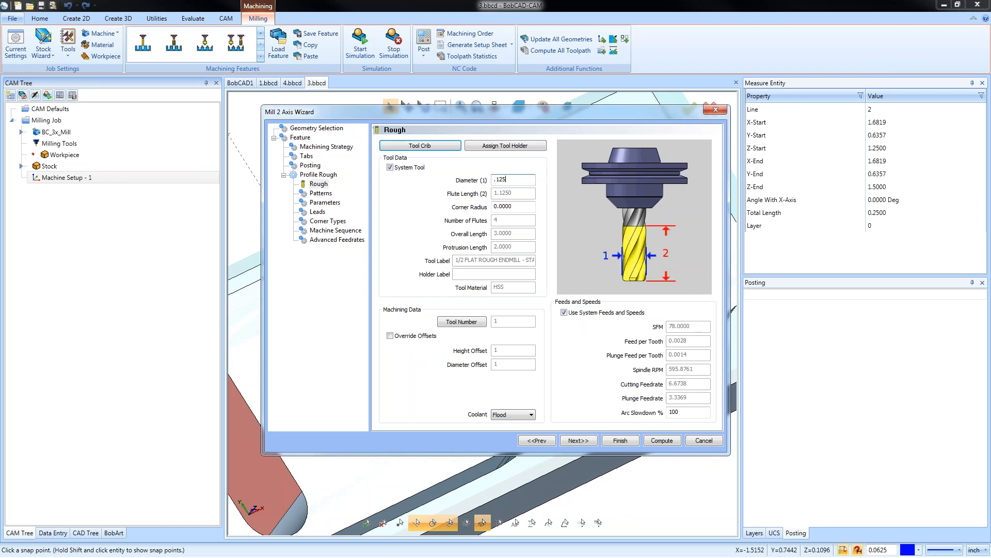
{"action": "key", "text": "Tab"}
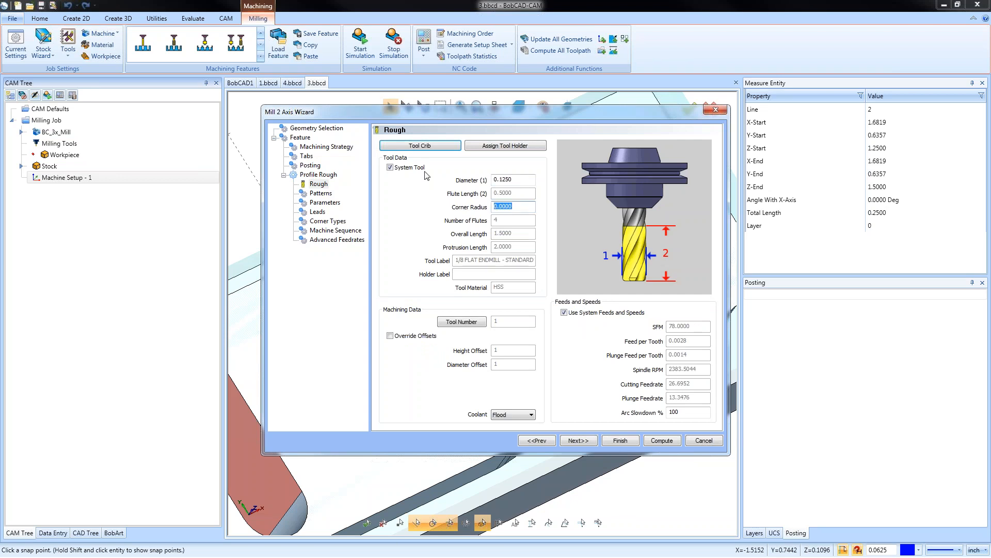
Set the Profile Rough pattern to Contour Ramping with a 0.05 depth of cut per pass, and compute the toolpath.
{"action": "left_click", "coordinate": [320, 193]}
{"action": "left_click", "coordinate": [400, 176]}
{"action": "left_click", "coordinate": [325, 202]}
{"action": "double_click", "coordinate": [683, 381]}
{"action": "type", "text": ".05"}
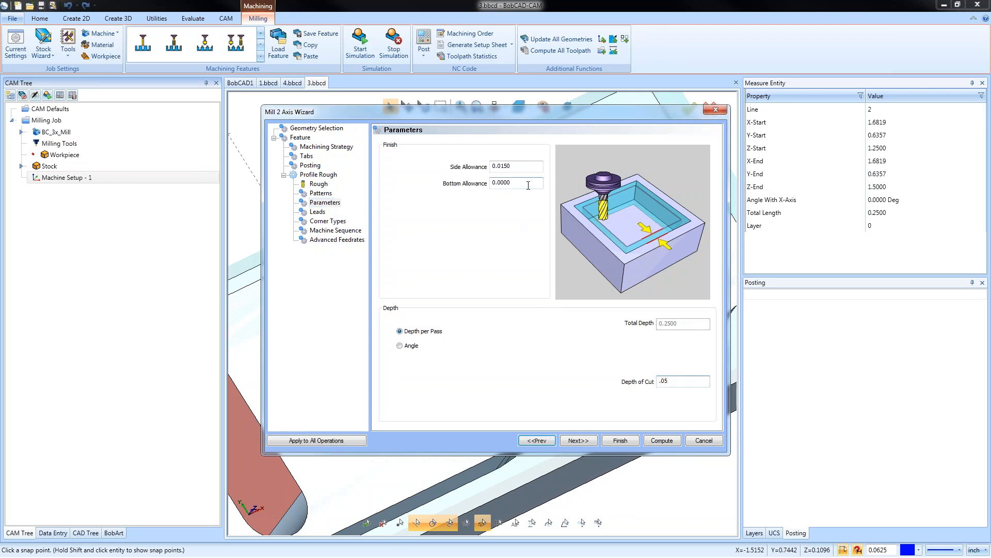
{"action": "left_click", "coordinate": [662, 440]}
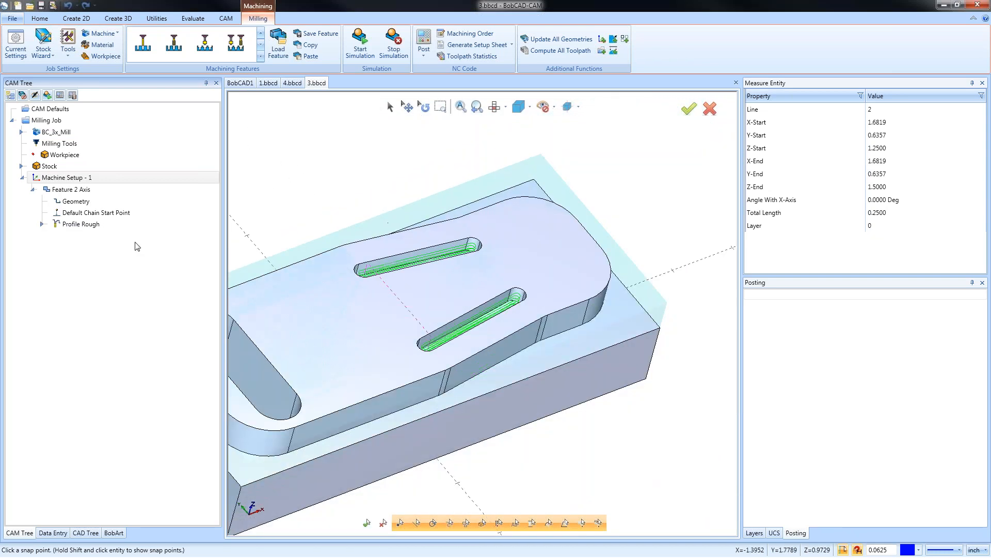
Backplot the slots' Profile Rough toolpath to its end and examine the ramping passes in both slots.
{"action": "right_click", "coordinate": [82, 228]}
{"action": "left_click", "coordinate": [124, 261]}
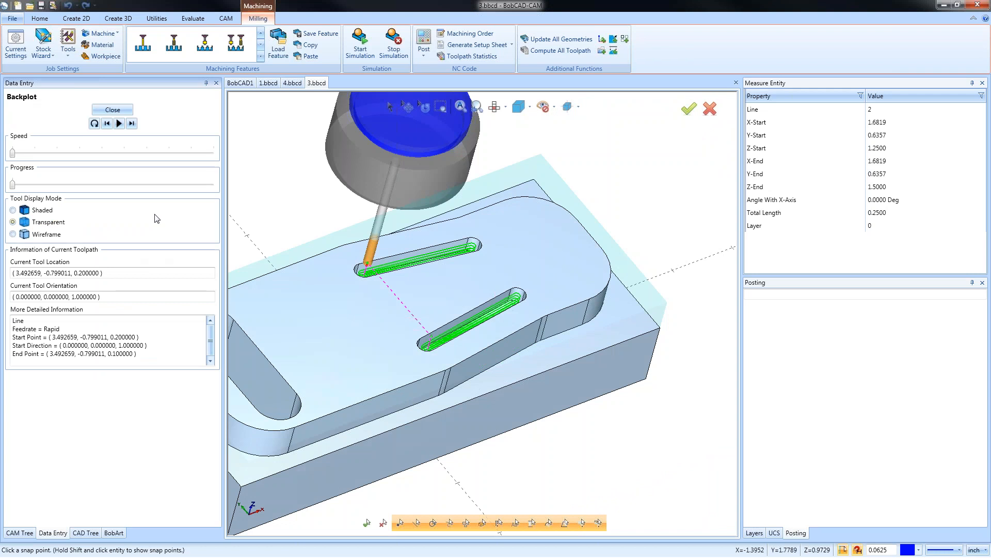
{"action": "left_click_drag", "start_coordinate": [13, 185], "coordinate": [234, 178]}
{"action": "middle_click_drag", "start_coordinate": [511, 368], "coordinate": [456, 341]}
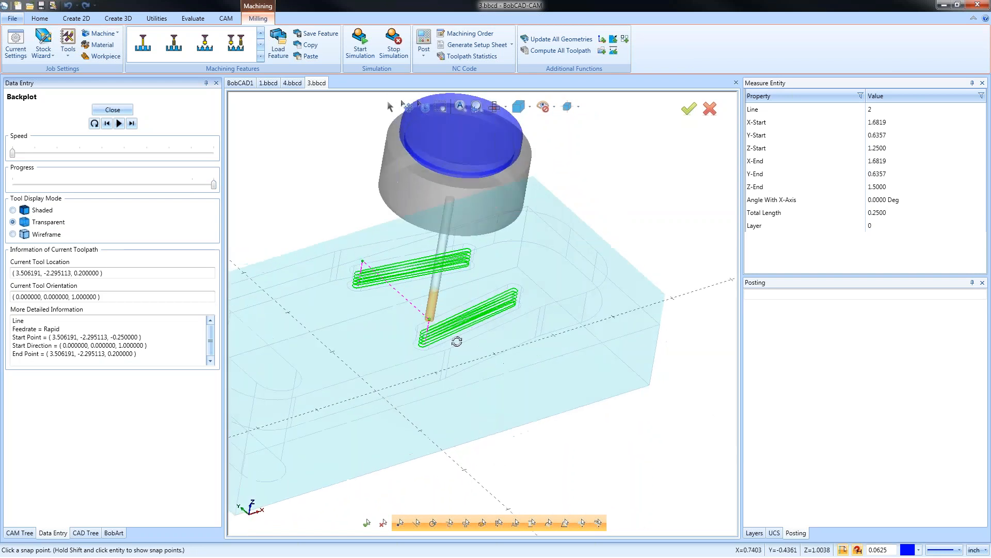
{"action": "scroll", "coordinate": [444, 333], "scroll_direction": "up", "scroll_amount": 5}
{"action": "scroll", "coordinate": [448, 335], "scroll_direction": "down", "scroll_amount": 5}
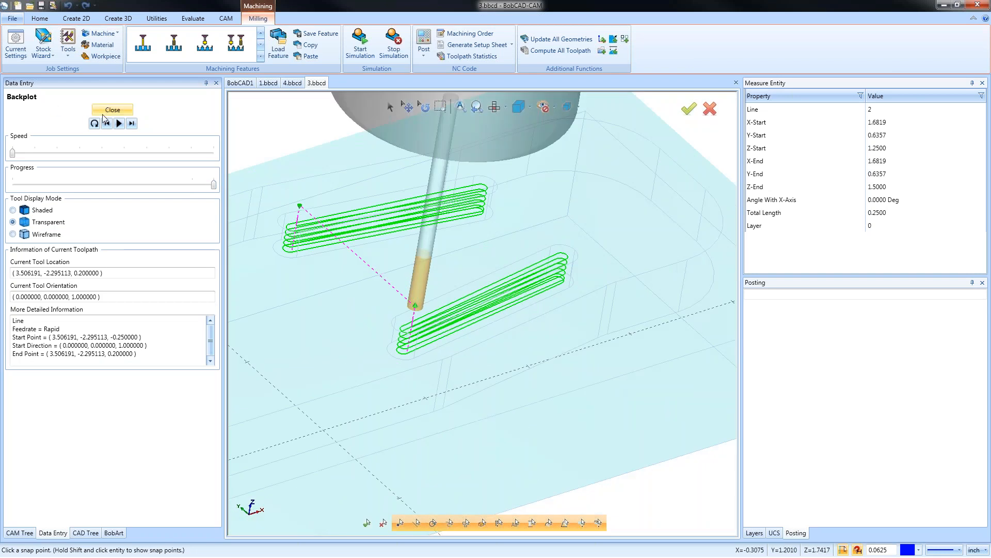
{"action": "left_click", "coordinate": [108, 110]}
Edit the slots' 2 Axis feature and set its rough tool diameter to 0.25.
{"action": "right_click", "coordinate": [84, 194]}
{"action": "left_click", "coordinate": [92, 200]}
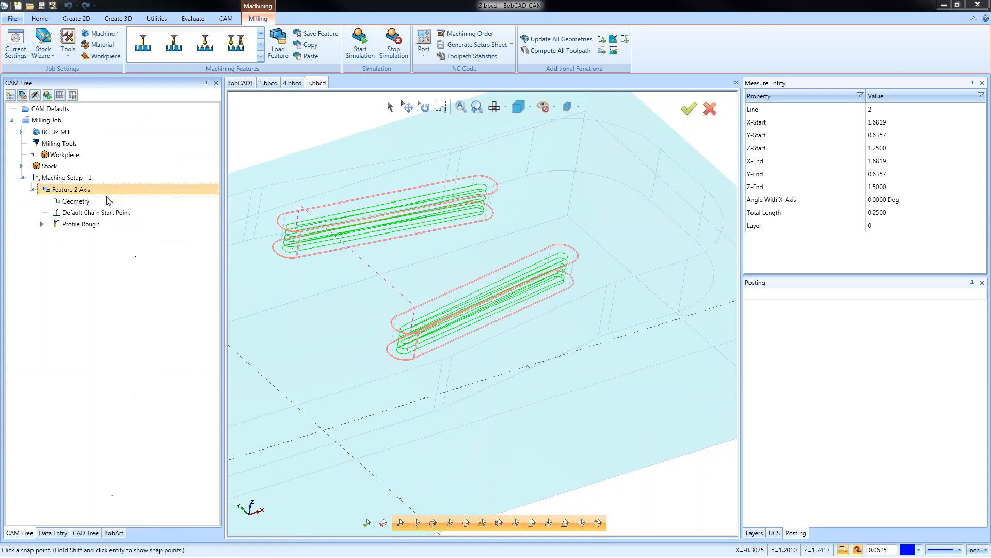
{"action": "left_click", "coordinate": [320, 175]}
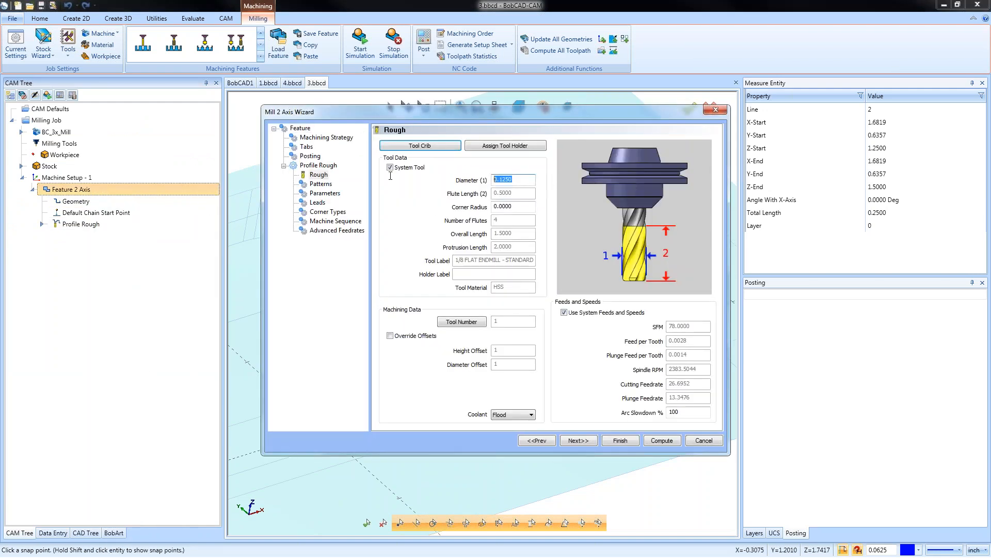
{"action": "type", "text": ".25"}
{"action": "key", "text": "Tab"}
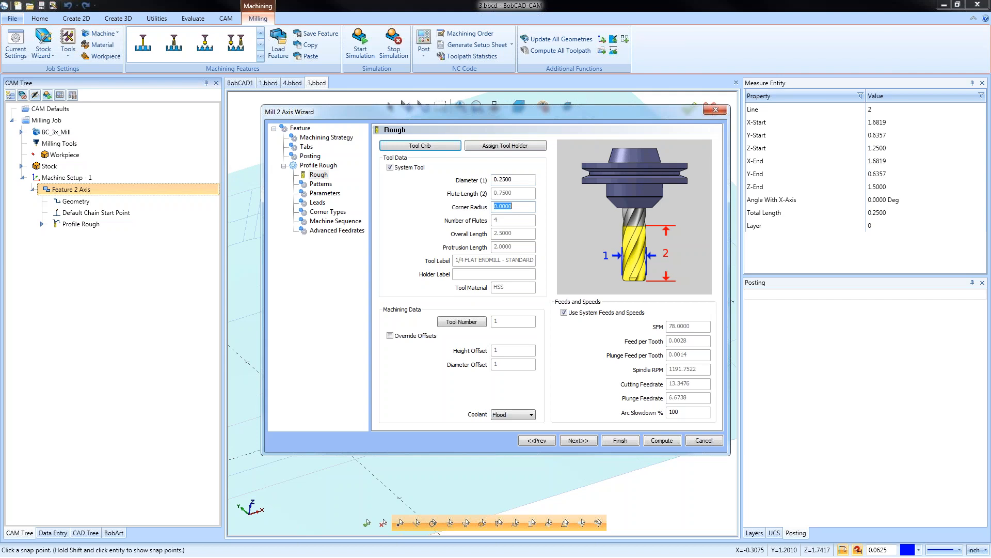
Set the Profile Rough side allowance to 0 and recompute the slots' toolpath.
{"action": "left_click", "coordinate": [321, 184]}
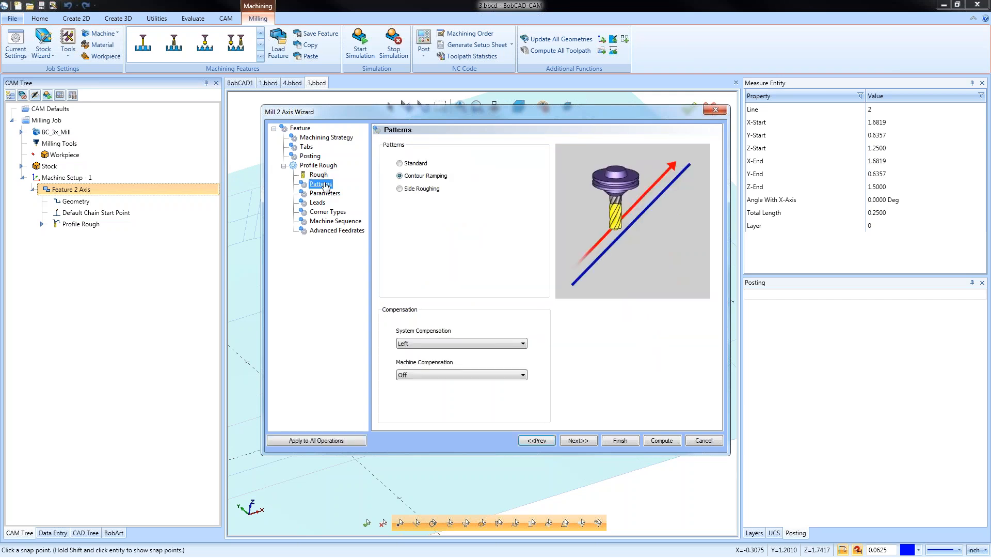
{"action": "left_click", "coordinate": [325, 193]}
{"action": "double_click", "coordinate": [509, 166]}
{"action": "type", "text": "0"}
{"action": "key", "text": "Tab"}
{"action": "left_click", "coordinate": [654, 440]}
Backplot the slots' Profile Rough operation move by move to examine how the tool ramps back and forth along each slot.
{"action": "right_click", "coordinate": [79, 223]}
{"action": "left_click", "coordinate": [102, 258]}
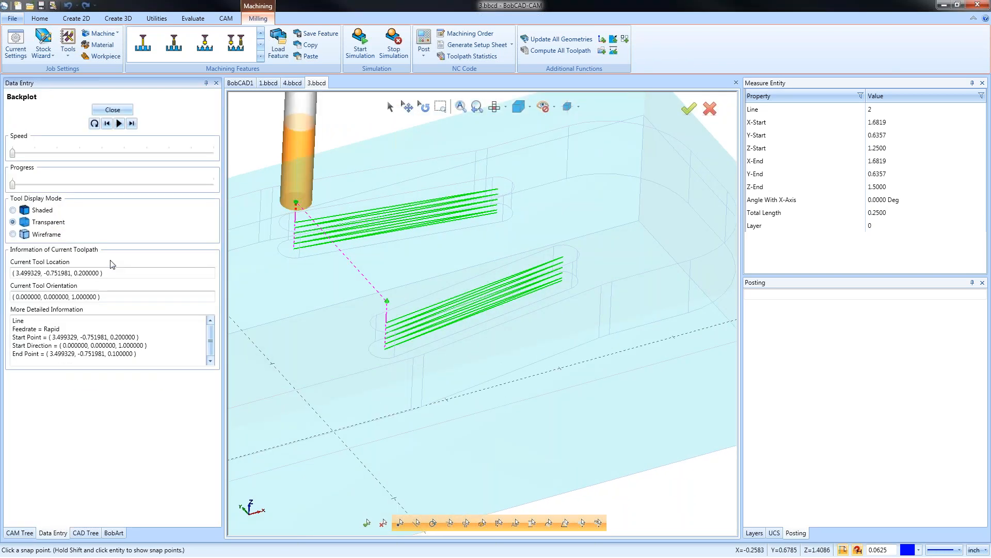
{"action": "left_click", "coordinate": [131, 123]}
{"action": "left_click", "coordinate": [131, 124]}
{"action": "left_click", "coordinate": [131, 124]}
{"action": "left_click", "coordinate": [131, 124]}
{"action": "double_click", "coordinate": [132, 124]}
{"action": "left_click", "coordinate": [131, 124]}
{"action": "left_click", "coordinate": [131, 124]}
{"action": "left_click", "coordinate": [131, 124]}
{"action": "left_click", "coordinate": [131, 124]}
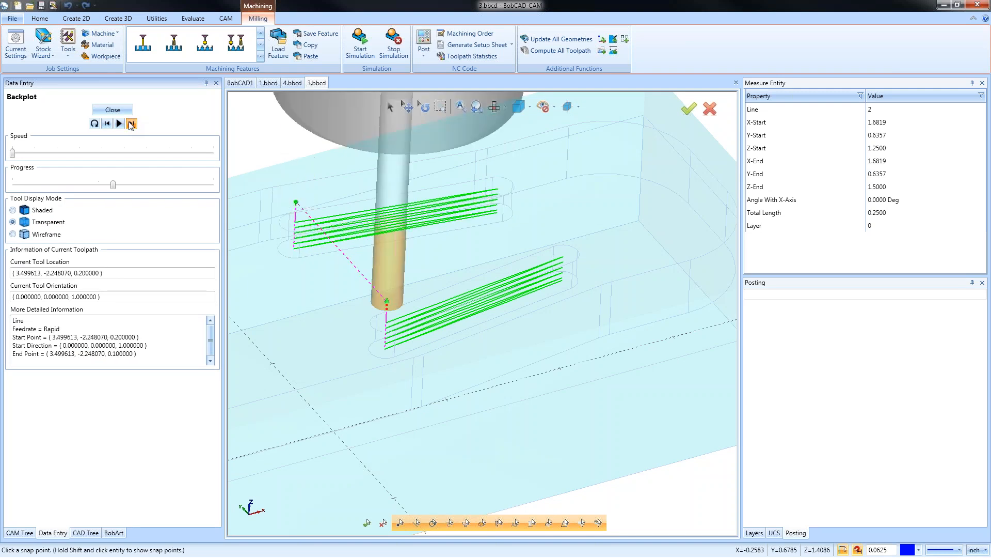
{"action": "left_click", "coordinate": [131, 124]}
{"action": "left_click", "coordinate": [131, 124]}
{"action": "left_click", "coordinate": [131, 124]}
{"action": "left_click", "coordinate": [132, 124]}
{"action": "left_click", "coordinate": [131, 124]}
{"action": "left_click", "coordinate": [131, 124]}
{"action": "left_click", "coordinate": [132, 123]}
{"action": "left_click", "coordinate": [132, 124]}
{"action": "left_click", "coordinate": [131, 124]}
{"action": "left_click", "coordinate": [131, 124]}
{"action": "left_click", "coordinate": [132, 124]}
{"action": "left_click", "coordinate": [113, 110]}
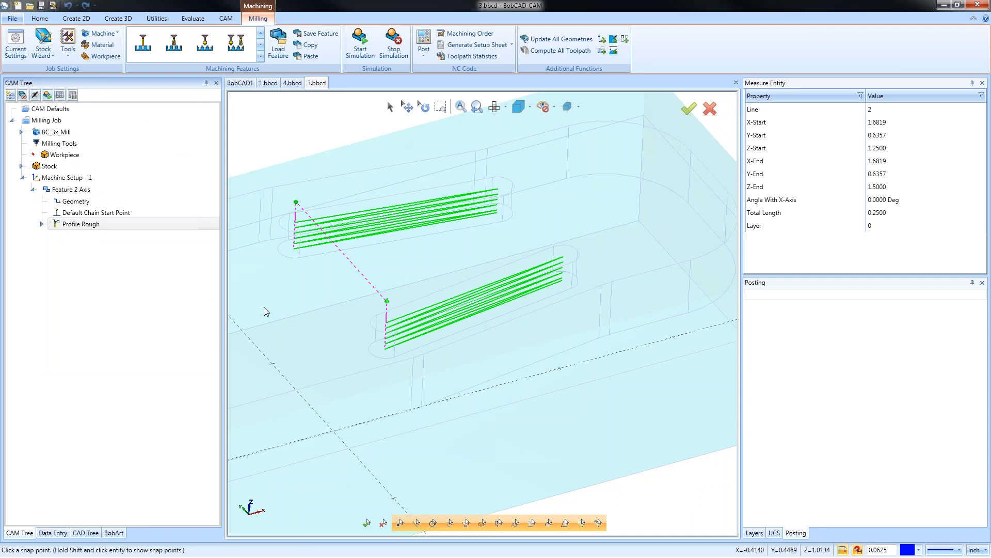
Add a second Mill 2 Axis feature below the slots' feature and open its geometry picking.
{"action": "scroll", "coordinate": [451, 293], "scroll_direction": "down", "scroll_amount": 6}
{"action": "middle_click_drag", "start_coordinate": [487, 319], "coordinate": [536, 319]}
{"action": "key", "text": "ctrl+w"}
{"action": "mouse_move", "coordinate": [454, 215]}
{"action": "middle_mouse_down"}
{"action": "mouse_move", "coordinate": [489, 305]}
{"action": "mouse_move", "coordinate": [404, 224]}
{"action": "middle_mouse_up"}
{"action": "right_click", "coordinate": [404, 224]}
{"action": "left_click", "coordinate": [409, 222]}
{"action": "left_click", "coordinate": [33, 190]}
{"action": "right_click", "coordinate": [71, 190]}
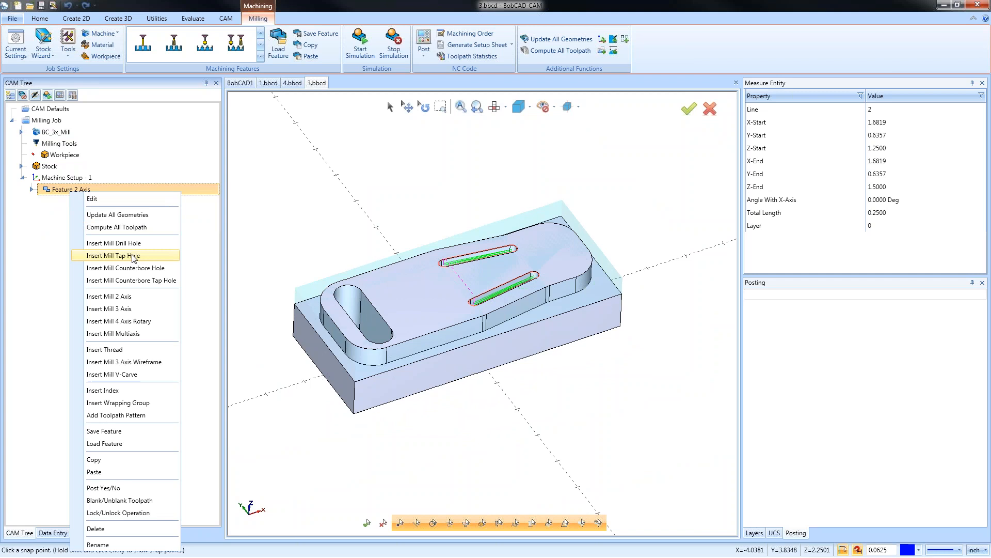
{"action": "left_click", "coordinate": [140, 299]}
{"action": "left_click", "coordinate": [440, 178]}
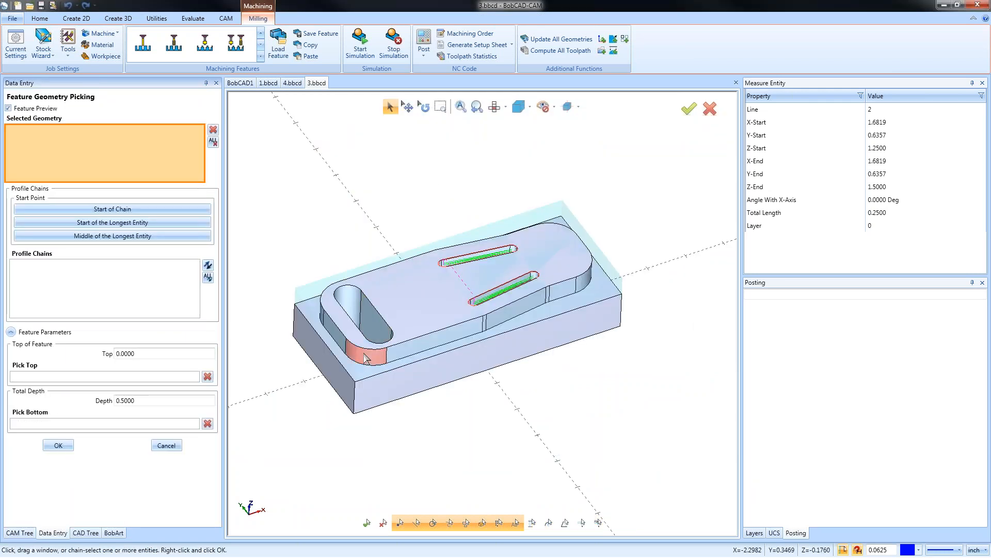
Select the part's outer profile edges with Constant Z, and set the total depth to 0.5000 from the base block's upper corner.
{"action": "right_click", "coordinate": [362, 365]}
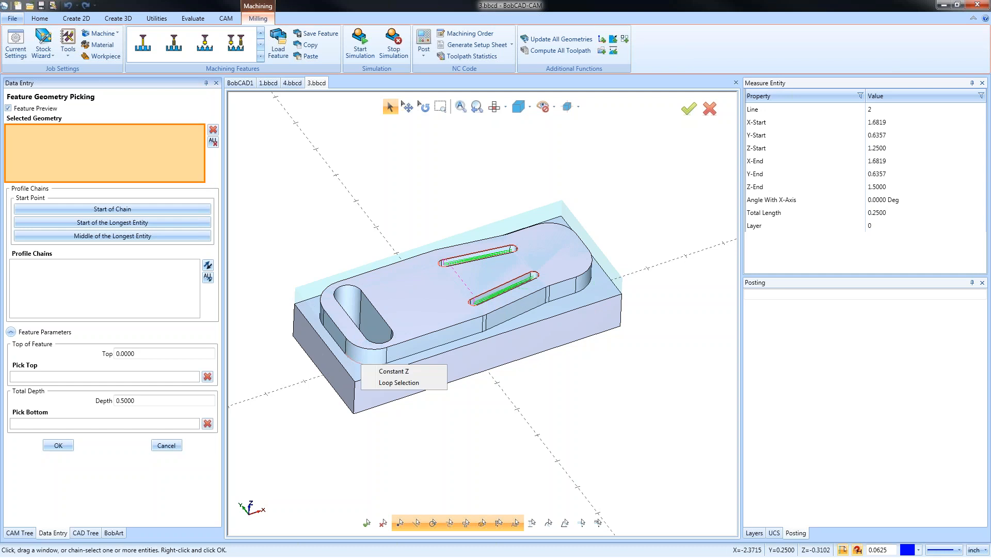
{"action": "left_click", "coordinate": [411, 374]}
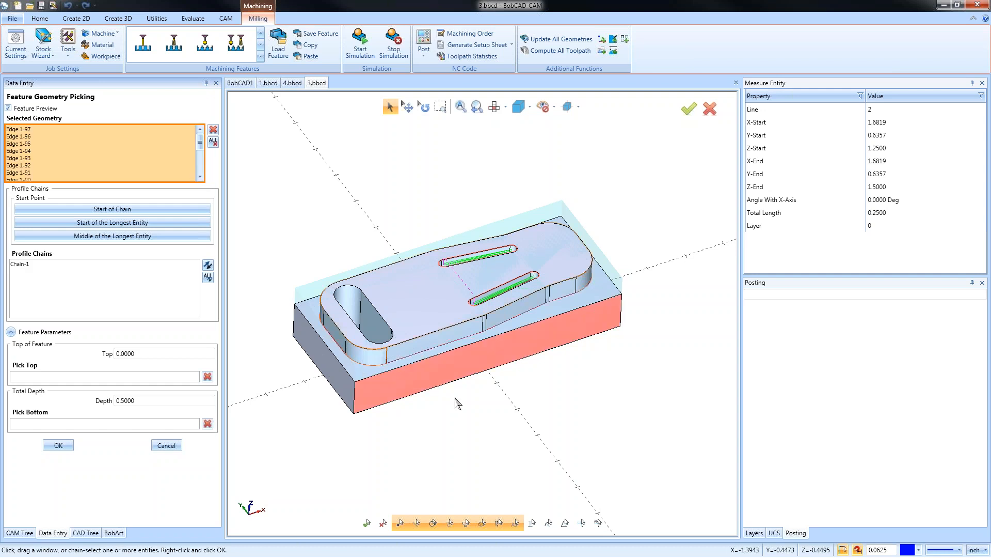
{"action": "middle_click_drag", "start_coordinate": [540, 416], "coordinate": [495, 398]}
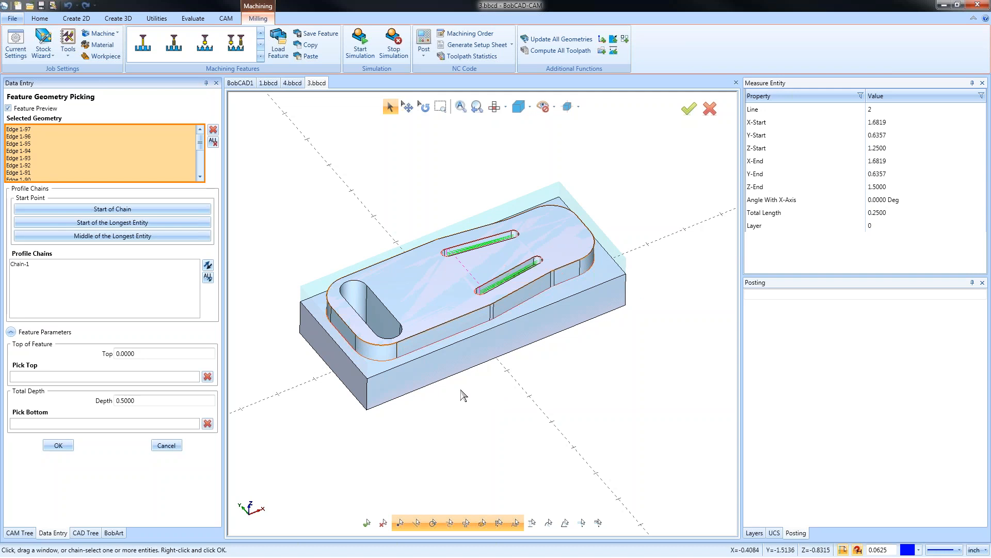
{"action": "left_click", "coordinate": [143, 428]}
{"action": "left_click", "coordinate": [367, 378]}
Place Chain-1's start point on the part's end edge beside the wide slot, and accept the geometry.
{"action": "left_click", "coordinate": [27, 265]}
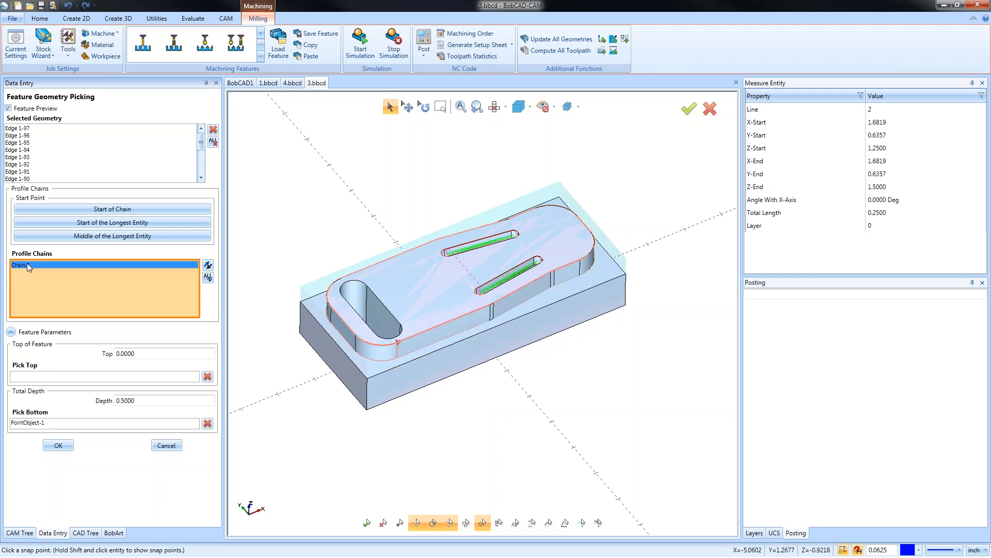
{"action": "left_click", "coordinate": [341, 318]}
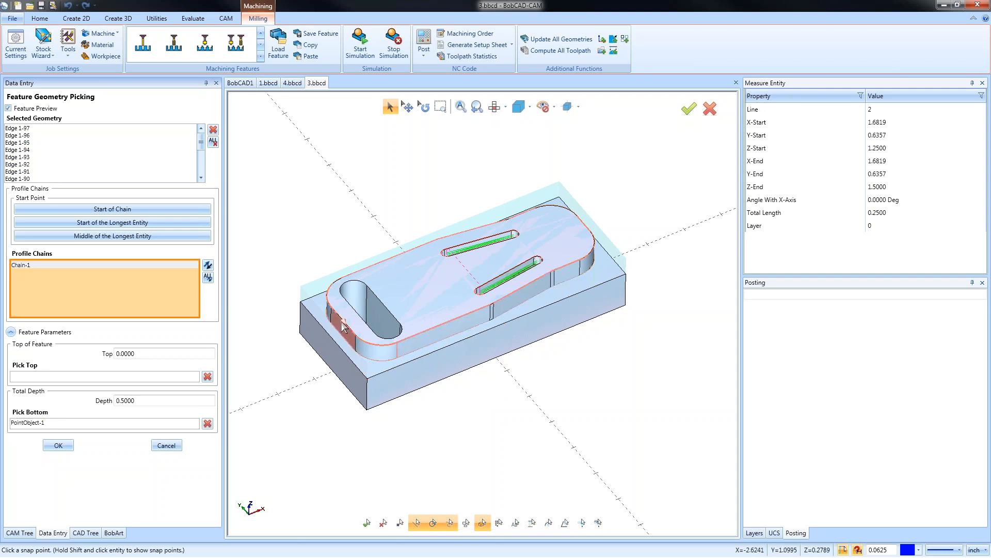
{"action": "left_click", "coordinate": [59, 445]}
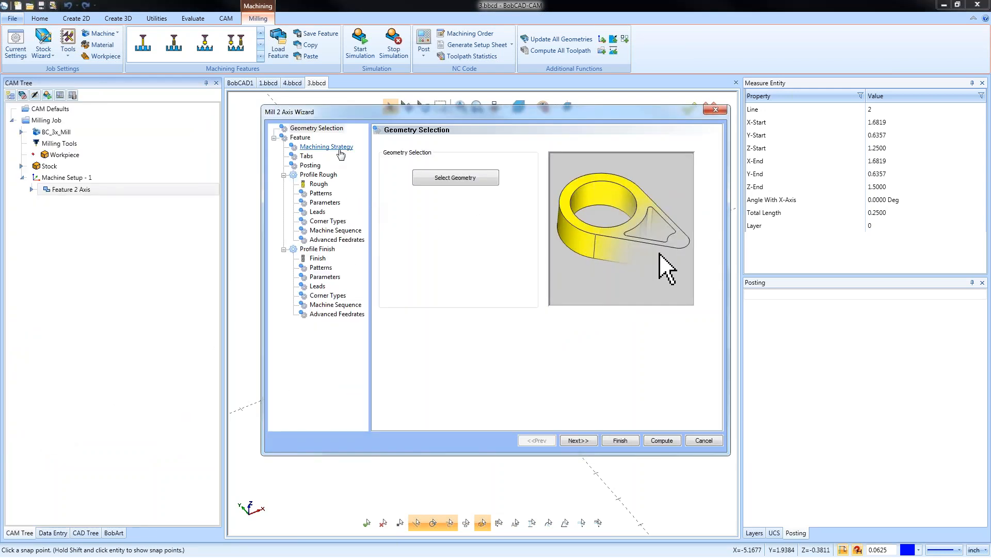
Remove the Profile Finish operation from the outer-profile feature and change the rough tool's diameter.
{"action": "left_click", "coordinate": [326, 147]}
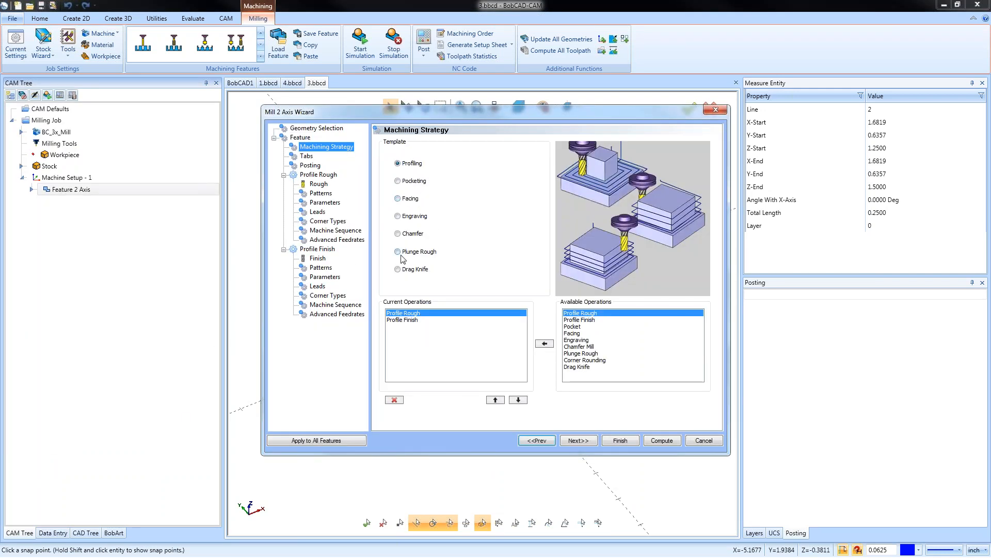
{"action": "left_click", "coordinate": [409, 322]}
{"action": "left_click", "coordinate": [394, 400]}
{"action": "left_click", "coordinate": [578, 441]}
{"action": "left_click", "coordinate": [318, 184]}
{"action": "double_click", "coordinate": [529, 179]}
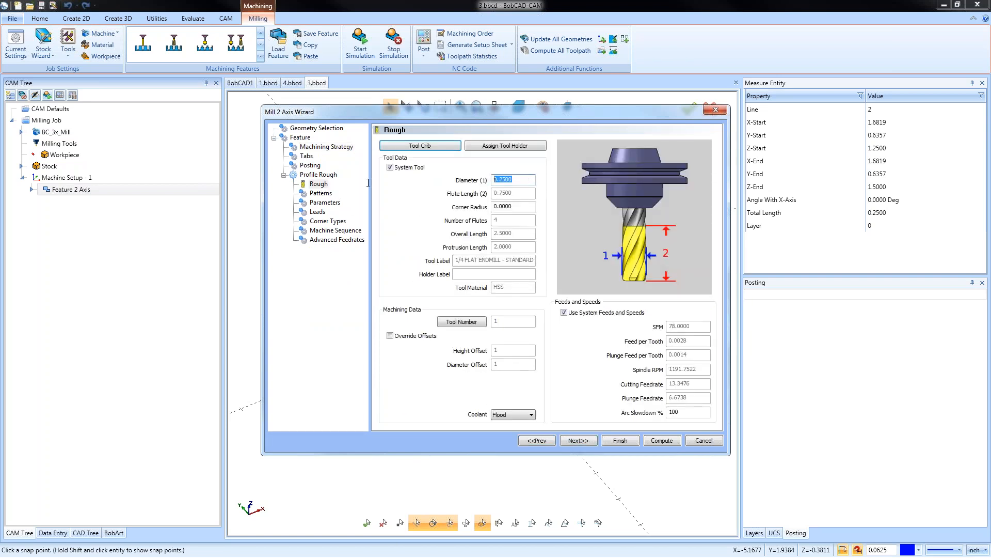
{"action": "key", "text": "Tab"}
Set the outer profile's roughing pattern to Contour Ramping with a 0.05 depth of cut, and compute the toolpath.
{"action": "left_click", "coordinate": [321, 193]}
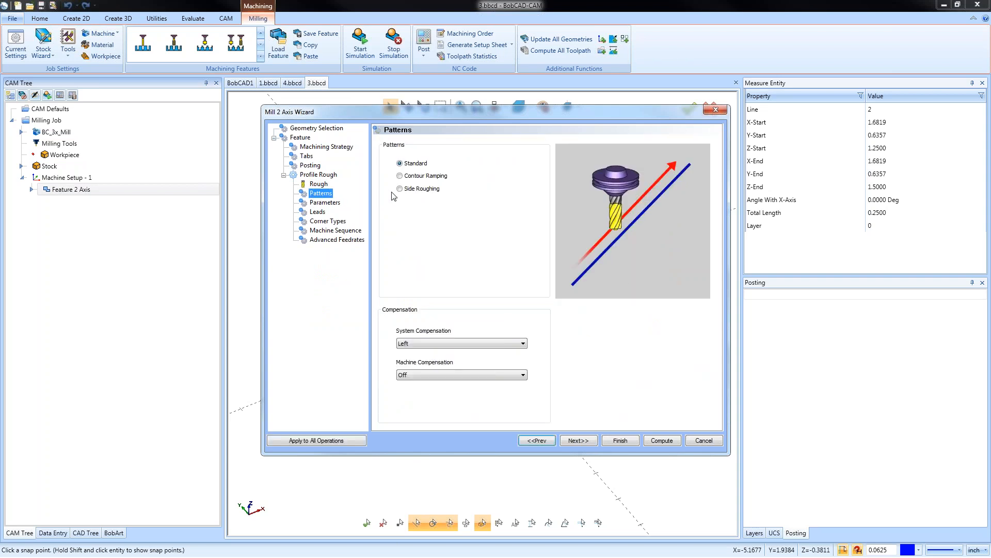
{"action": "left_click", "coordinate": [400, 176]}
{"action": "left_click", "coordinate": [326, 203]}
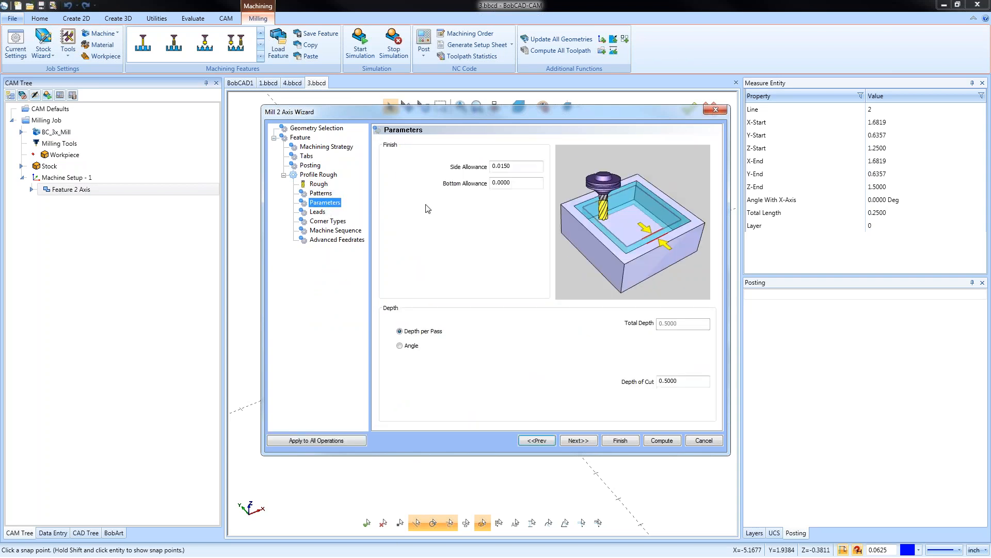
{"action": "key", "text": "Tab"}
{"action": "type", "text": "0.05"}
{"action": "key", "text": "Tab"}
{"action": "left_click", "coordinate": [665, 441]}
{"action": "middle_click_drag", "start_coordinate": [498, 333], "coordinate": [545, 316]}
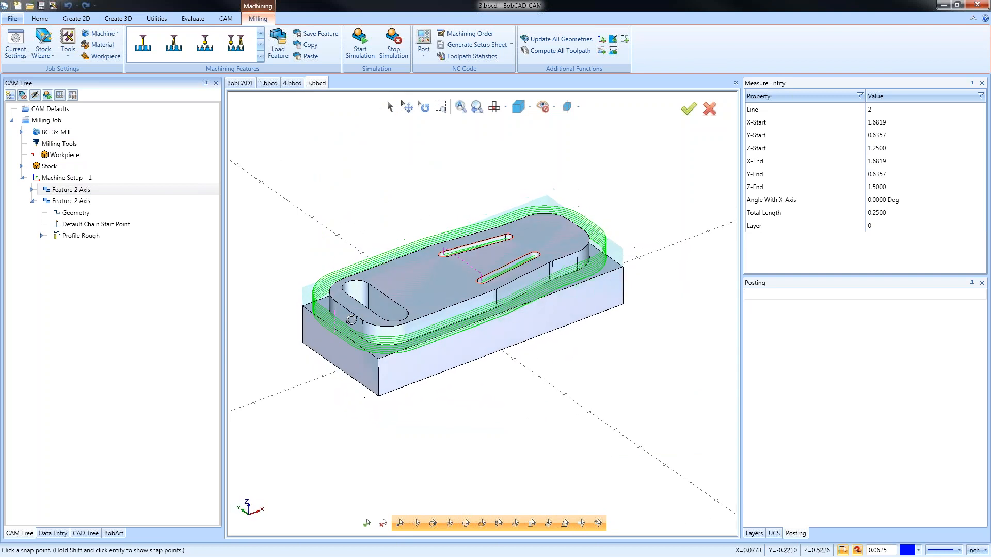
Backplot the outer-profile Profile Rough toolpath to examine the tool ramping down around the part.
{"action": "right_click", "coordinate": [81, 235]}
{"action": "left_click", "coordinate": [119, 278]}
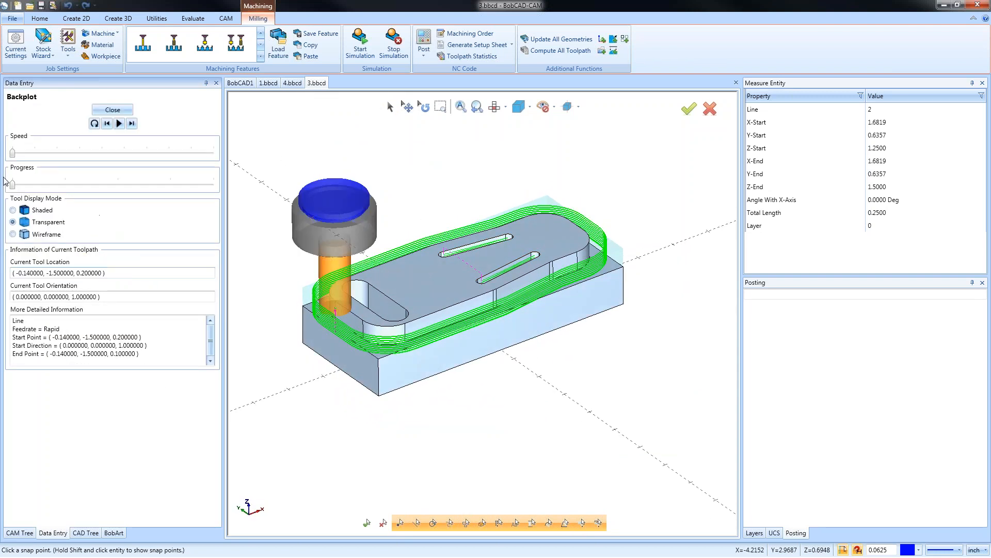
{"action": "left_click_drag", "start_coordinate": [13, 186], "coordinate": [76, 187]}
{"action": "left_click", "coordinate": [119, 123]}
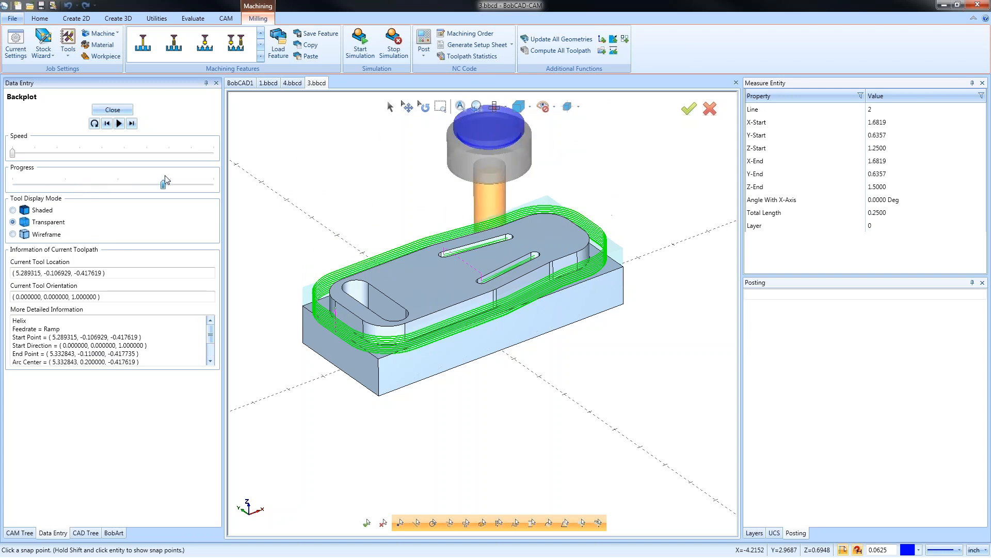
{"action": "left_click", "coordinate": [113, 110]}
Set the outer-profile feature's rough tool diameter to 1.5 and recompute its toolpath.
{"action": "left_click", "coordinate": [85, 201]}
{"action": "right_click", "coordinate": [86, 201]}
{"action": "left_click", "coordinate": [96, 204]}
{"action": "left_click", "coordinate": [319, 175]}
{"action": "type", "text": "1.5"}
{"action": "key", "text": "Tab"}
{"action": "left_click", "coordinate": [662, 440]}
Backplot the recomputed outer-profile toolpath to check the larger tool's passes down to full depth.
{"action": "right_click", "coordinate": [76, 238]}
{"action": "left_click", "coordinate": [114, 272]}
{"action": "left_click_drag", "start_coordinate": [14, 186], "coordinate": [153, 183]}
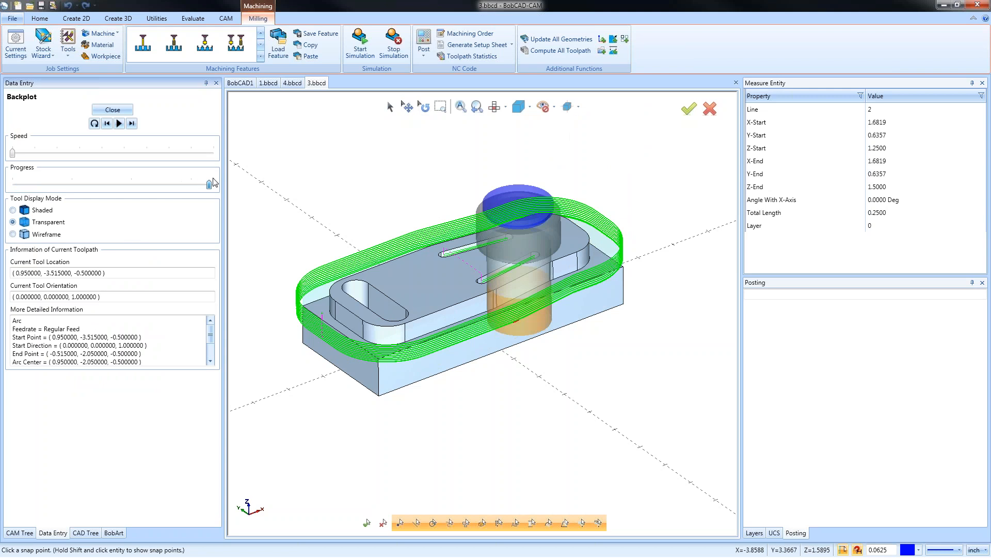
{"action": "left_click", "coordinate": [113, 110]}
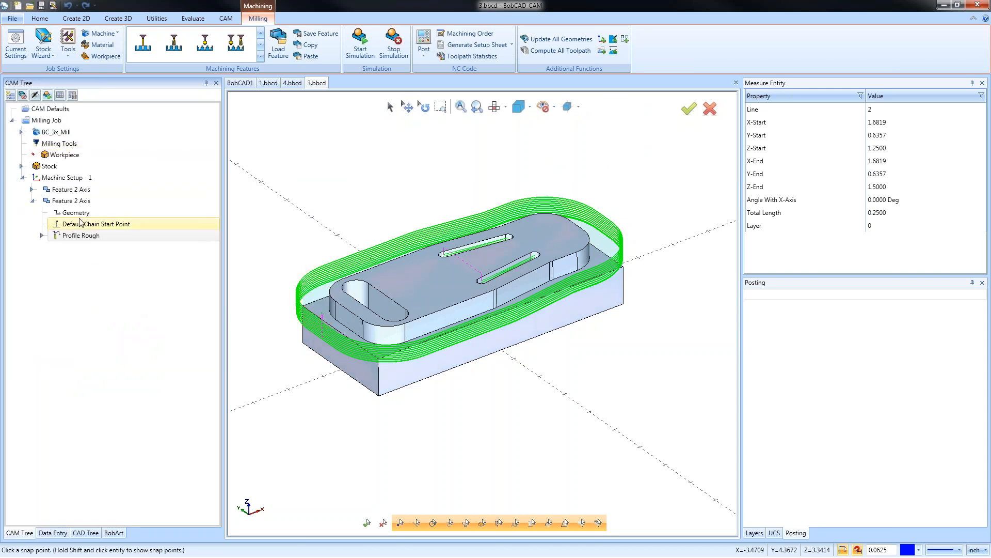
Set the outer-profile Profile Rough lead-in to Circular with a Tangent line, and finish the feature edit.
{"action": "right_click", "coordinate": [87, 200]}
{"action": "left_click", "coordinate": [108, 206]}
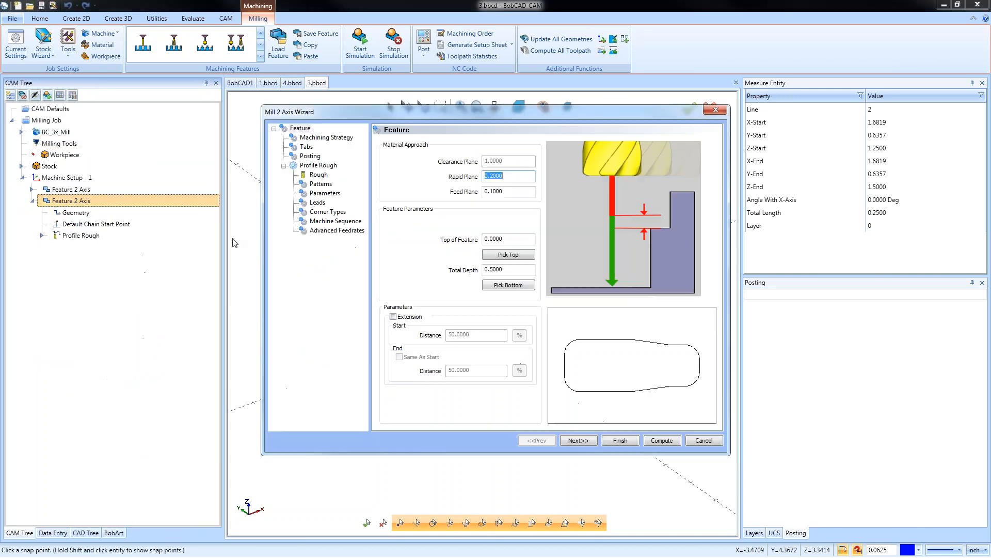
{"action": "left_click", "coordinate": [317, 203]}
{"action": "left_click", "coordinate": [397, 367]}
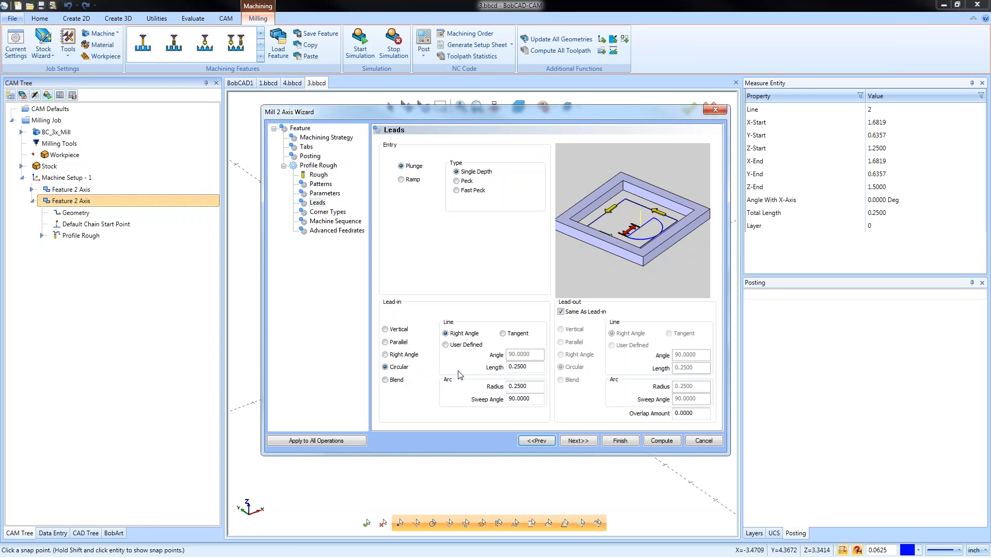
{"action": "left_click", "coordinate": [502, 333]}
{"action": "left_click", "coordinate": [620, 440]}
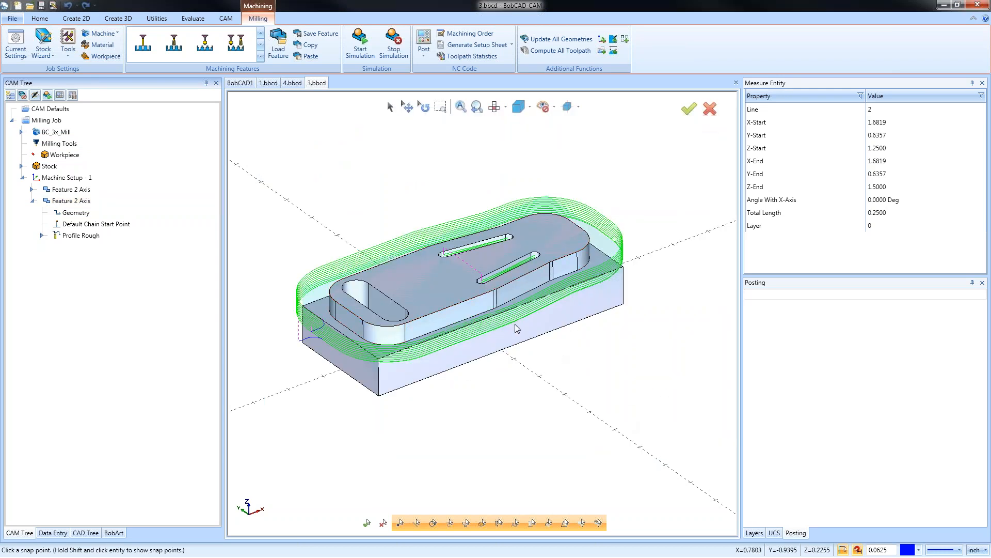
Close 3.bbcd, 4.bbcd, 1.bbcd and the blank BobCAD1 document without saving, leaving only 2.bbcd open.
{"action": "mouse_move", "coordinate": [525, 363]}
{"action": "middle_mouse_down"}
{"action": "mouse_move", "coordinate": [524, 398]}
{"action": "mouse_move", "coordinate": [525, 347]}
{"action": "middle_mouse_up"}
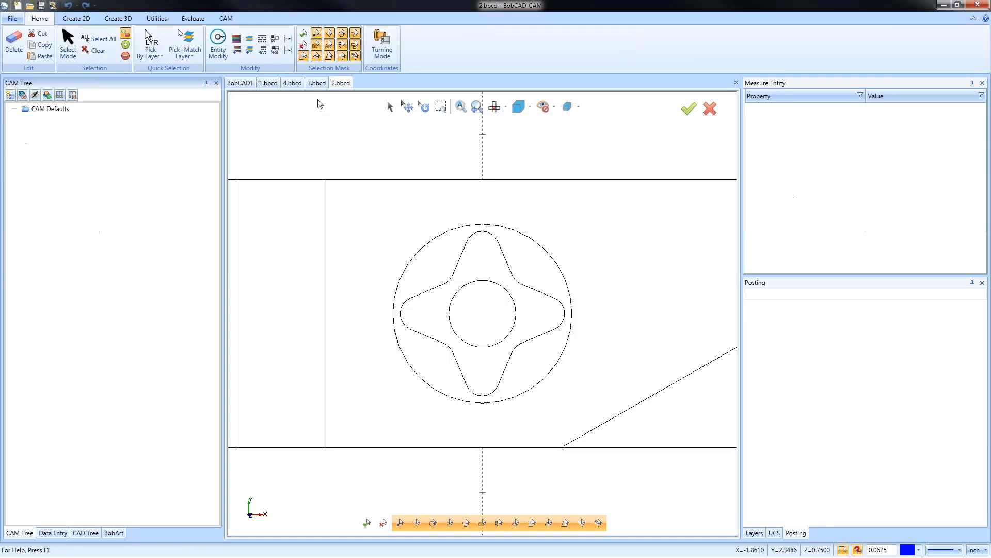
{"action": "left_click", "coordinate": [316, 83]}
{"action": "left_click", "coordinate": [736, 83]}
{"action": "left_click", "coordinate": [518, 299]}
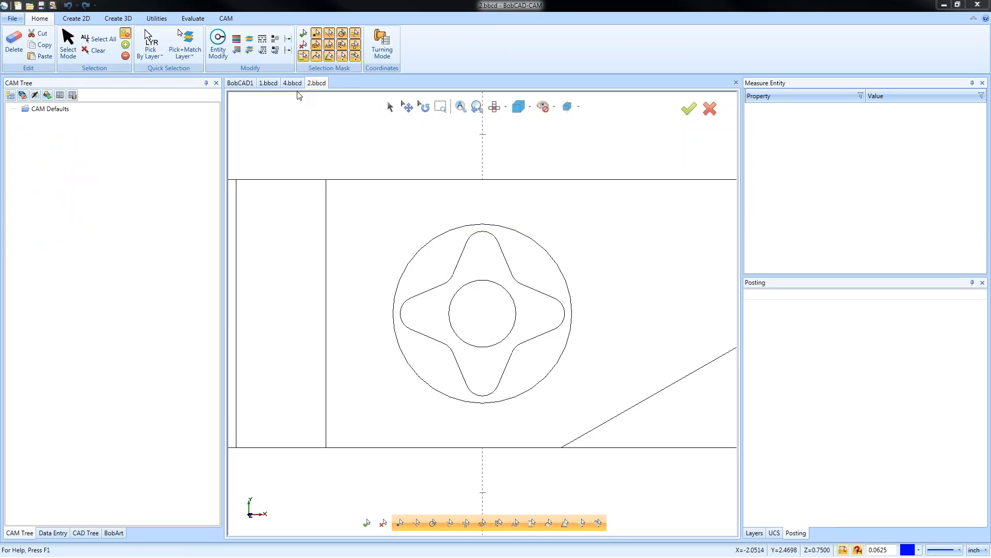
{"action": "left_click", "coordinate": [293, 83]}
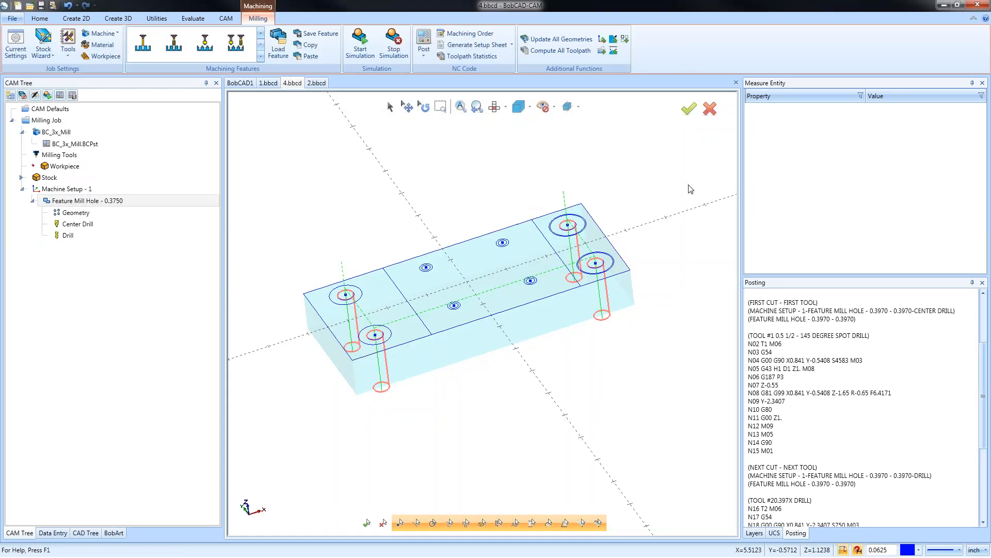
{"action": "left_click", "coordinate": [736, 83]}
{"action": "left_click", "coordinate": [527, 302]}
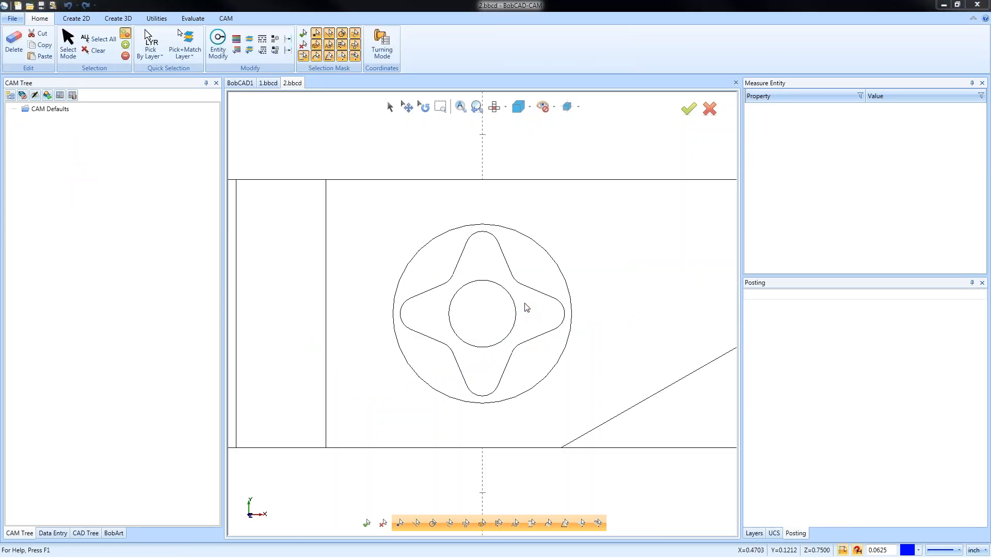
{"action": "left_click", "coordinate": [268, 82]}
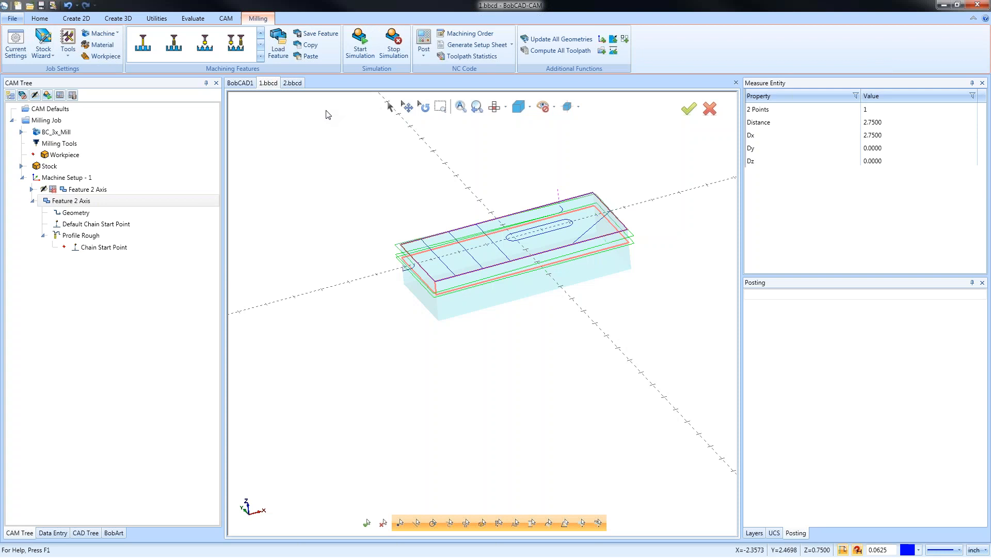
{"action": "left_click", "coordinate": [737, 83]}
{"action": "left_click", "coordinate": [520, 305]}
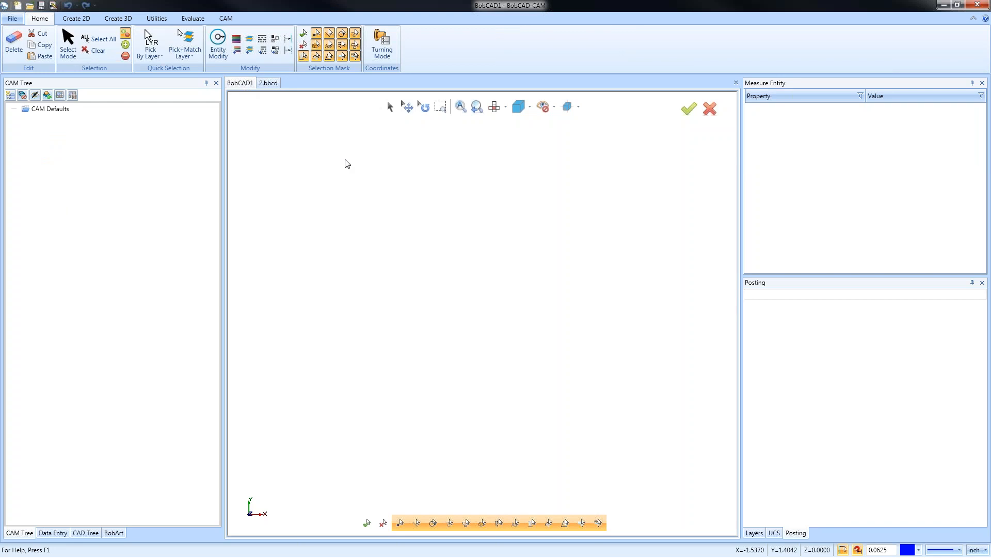
{"action": "left_click", "coordinate": [736, 83]}
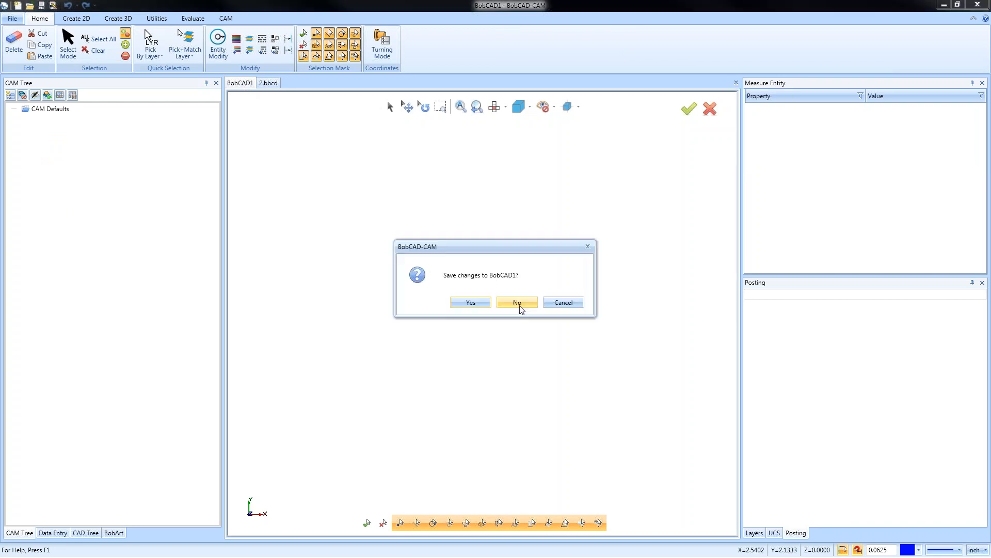
Display the layer list in place of the posting output and enlarge its area.
{"action": "middle_click_drag", "start_coordinate": [514, 363], "coordinate": [434, 315]}
{"action": "scroll", "coordinate": [547, 323], "scroll_direction": "down", "scroll_amount": 3}
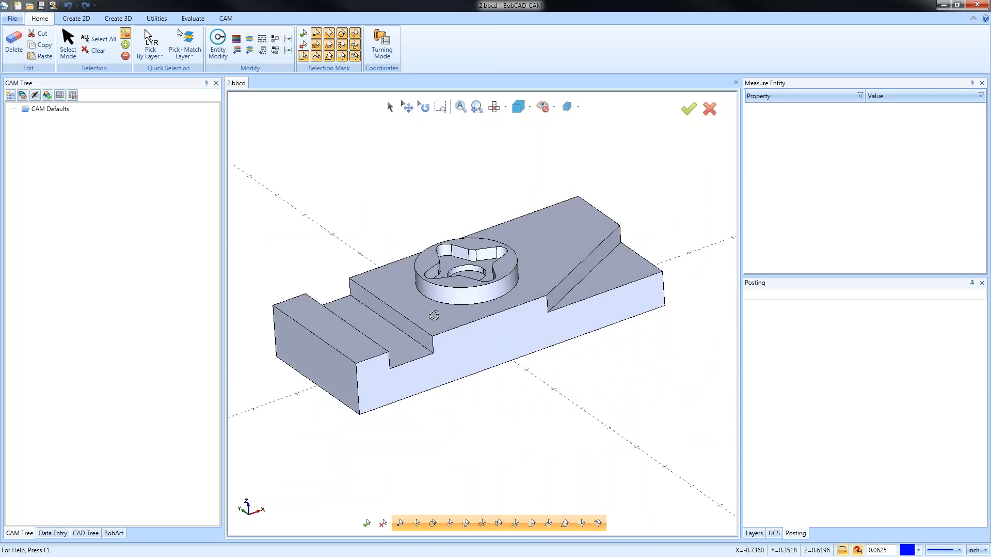
{"action": "mouse_move", "coordinate": [512, 334]}
{"action": "middle_mouse_down"}
{"action": "mouse_move", "coordinate": [506, 354]}
{"action": "mouse_move", "coordinate": [518, 342]}
{"action": "middle_mouse_up"}
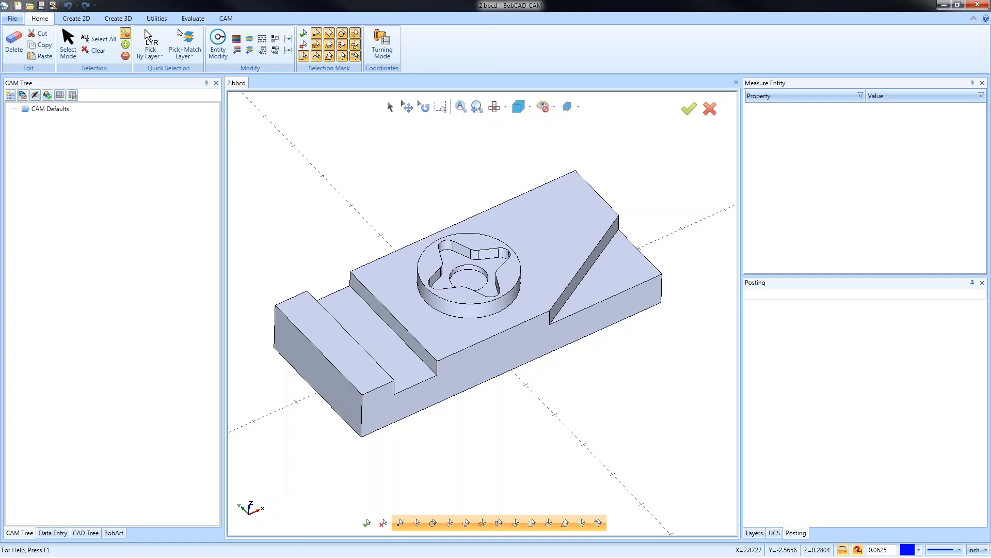
{"action": "left_click_drag", "start_coordinate": [814, 276], "coordinate": [814, 211]}
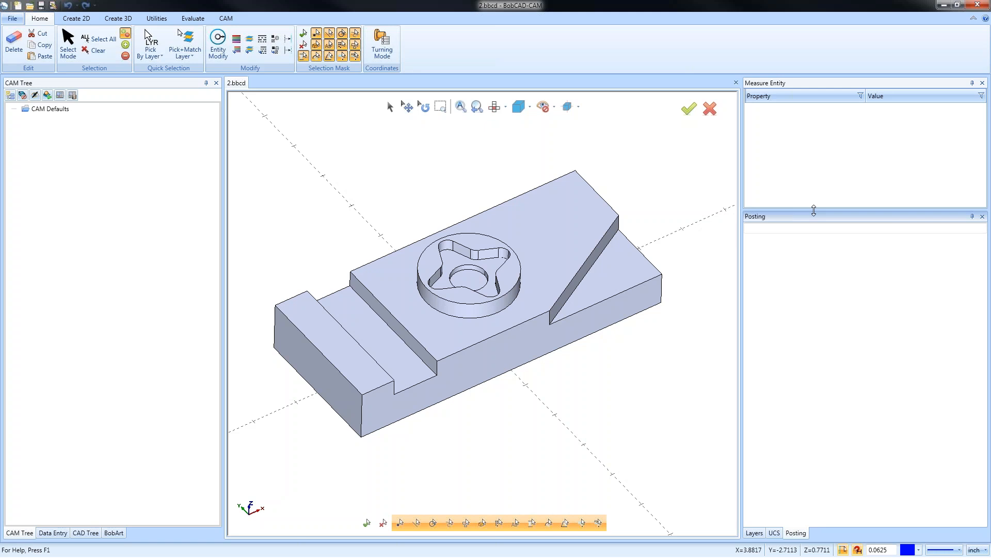
{"action": "left_click", "coordinate": [756, 534]}
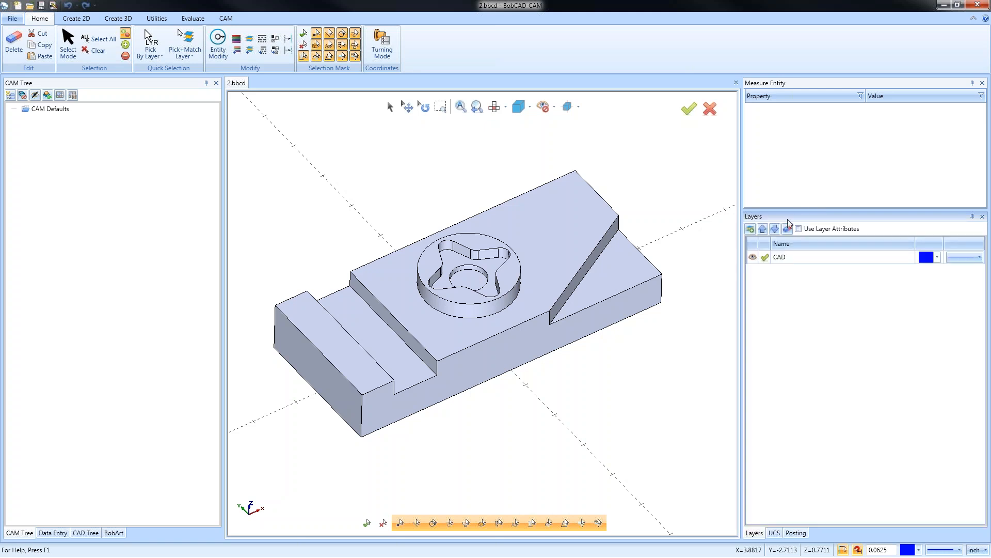
{"action": "left_click_drag", "start_coordinate": [799, 209], "coordinate": [799, 168]}
Add a new layer to 2.bbcd and start the Extract Edges command.
{"action": "right_click", "coordinate": [802, 262]}
{"action": "left_click", "coordinate": [816, 270]}
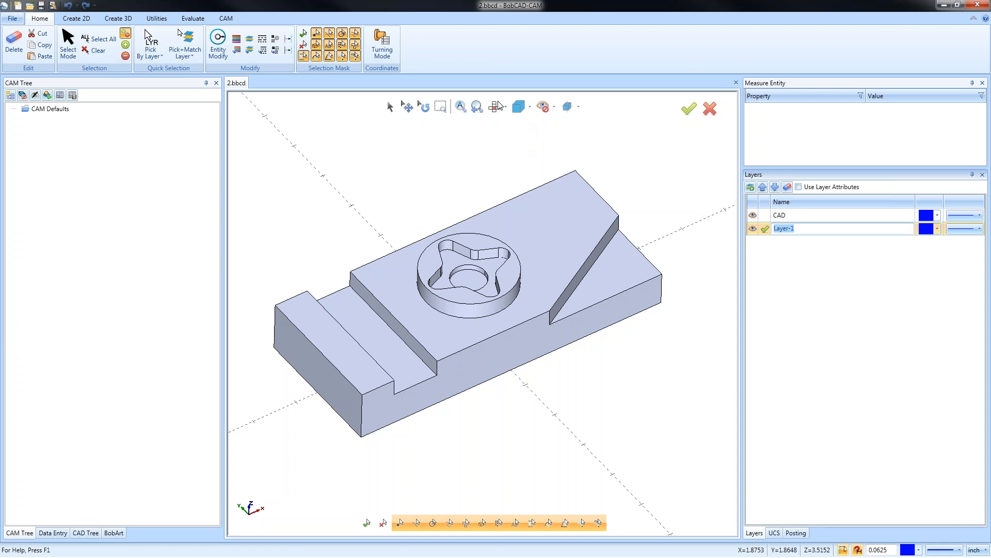
{"action": "left_click", "coordinate": [158, 18]}
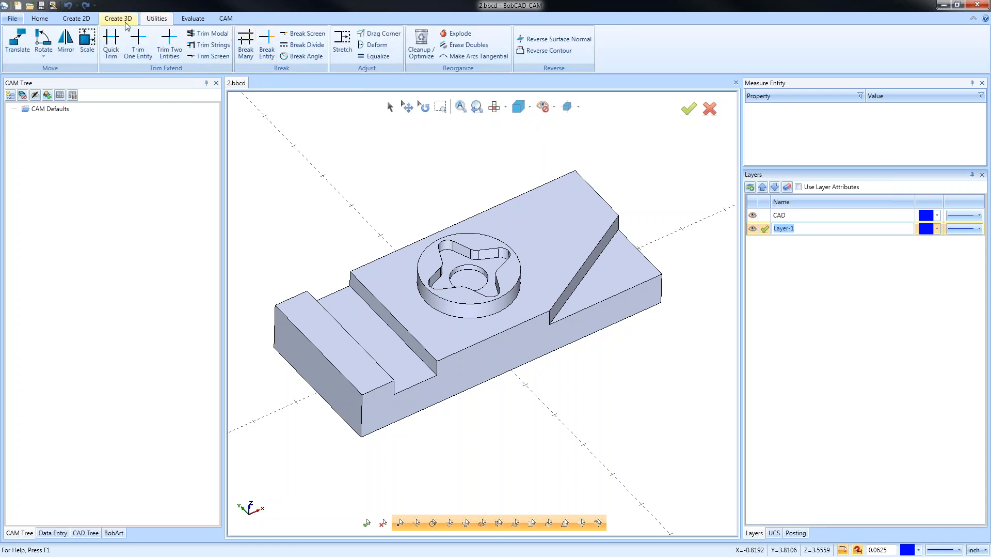
{"action": "left_click", "coordinate": [76, 19]}
{"action": "left_click", "coordinate": [375, 40]}
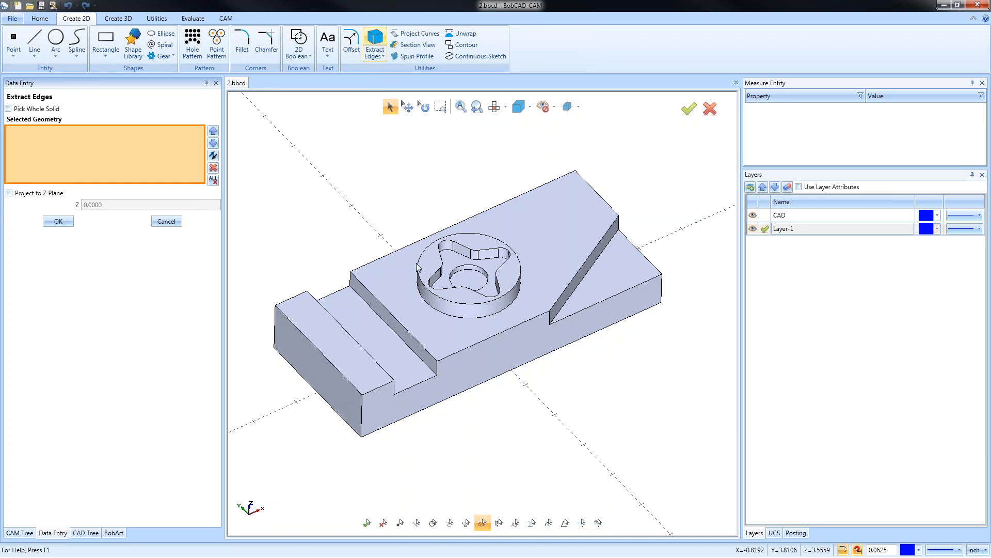
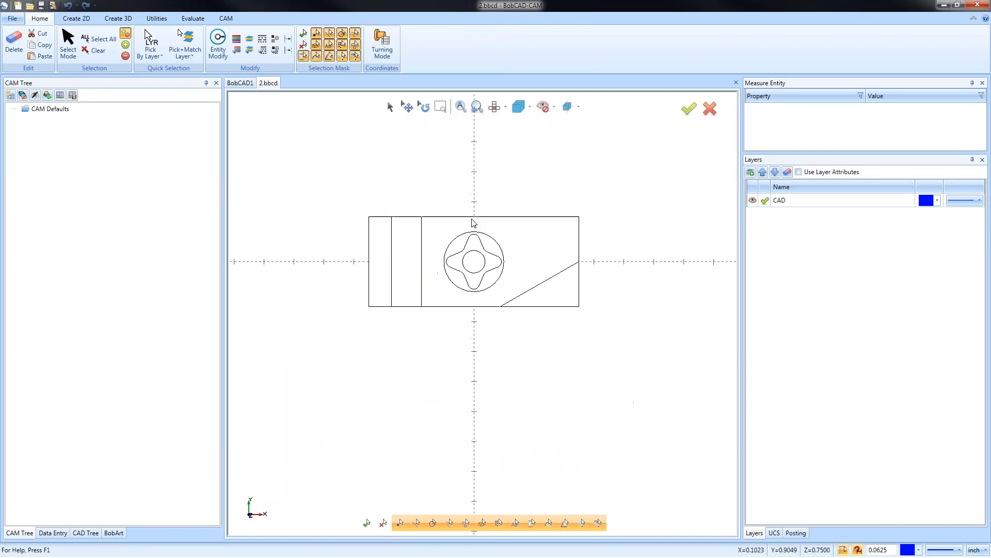
Examine the 2.bbcd solid in 3D, including its round boss with the star-shaped pocket, the cross slot and the triangular corner step.
{"action": "mouse_move", "coordinate": [511, 385]}
{"action": "middle_mouse_down"}
{"action": "mouse_move", "coordinate": [534, 354]}
{"action": "mouse_move", "coordinate": [483, 331]}
{"action": "middle_mouse_up"}
{"action": "middle_click_drag", "start_coordinate": [483, 331], "coordinate": [487, 338], "text": "ctrl"}
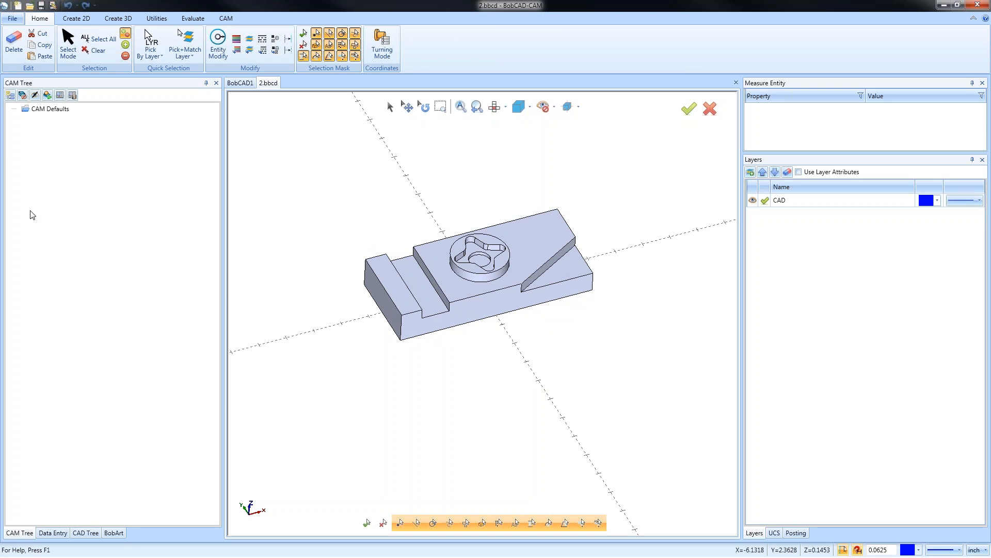
{"action": "middle_click_drag", "start_coordinate": [457, 327], "coordinate": [469, 341], "text": "ctrl"}
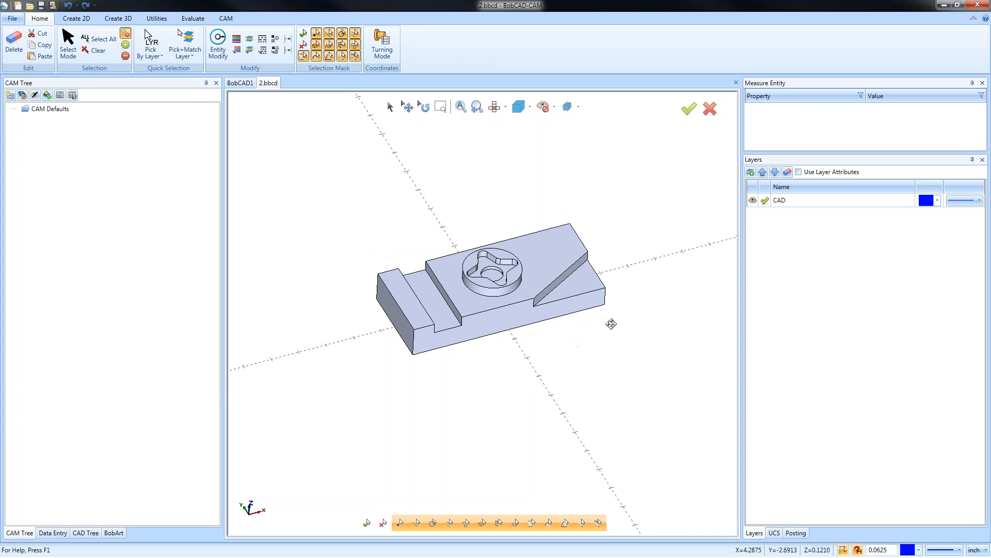
{"action": "scroll", "coordinate": [551, 346], "scroll_direction": "up", "scroll_amount": 2}
{"action": "middle_click_drag", "start_coordinate": [541, 361], "coordinate": [541, 383]}
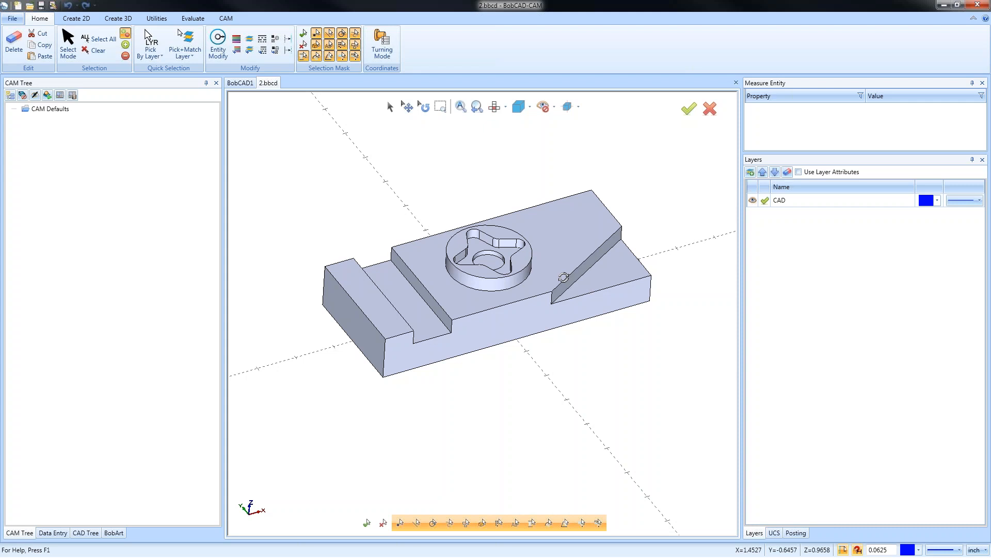
{"action": "left_click_drag", "start_coordinate": [535, 269], "coordinate": [486, 268]}
{"action": "scroll", "coordinate": [485, 227], "scroll_direction": "up", "scroll_amount": 3}
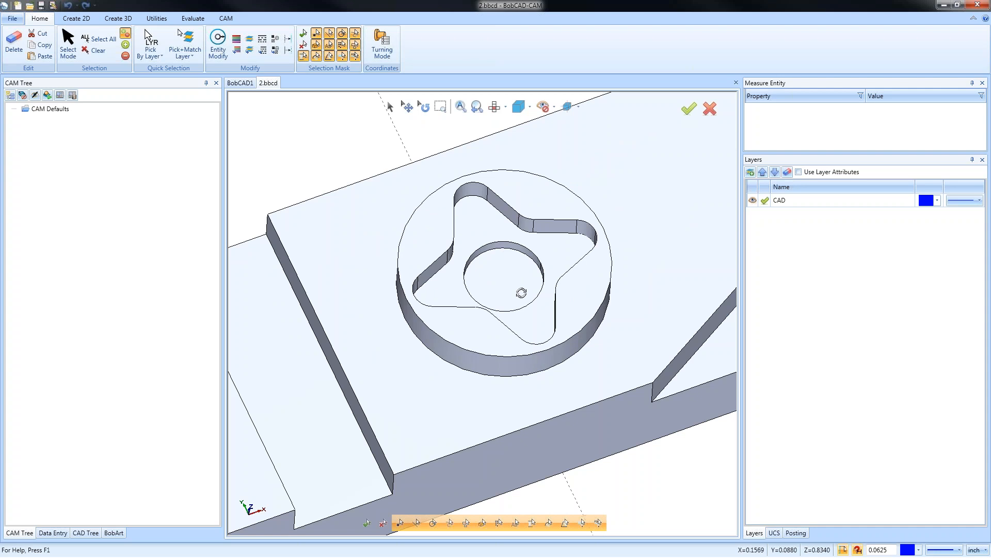
{"action": "scroll", "coordinate": [522, 291], "scroll_direction": "down", "scroll_amount": 2}
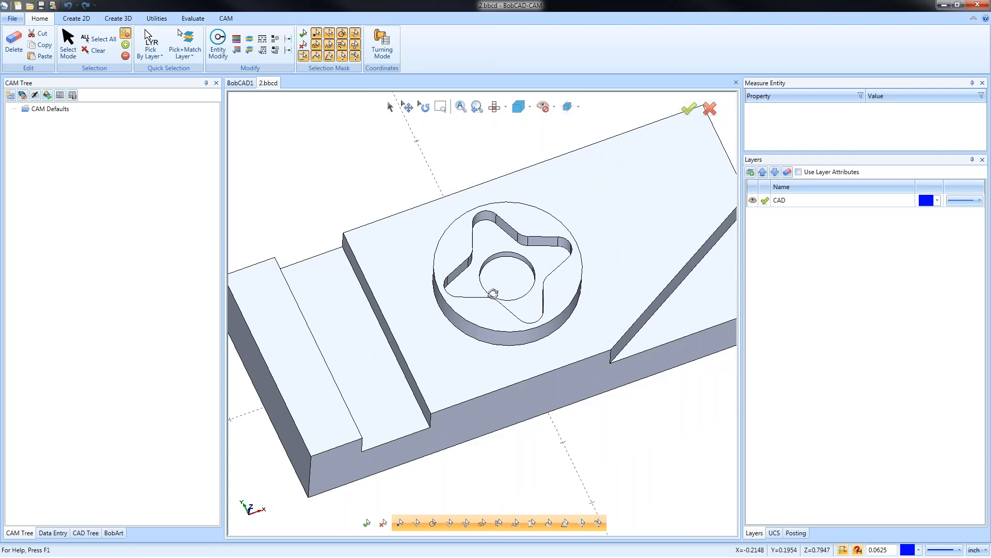
{"action": "scroll", "coordinate": [511, 268], "scroll_direction": "down", "scroll_amount": 3}
{"action": "left_click_drag", "start_coordinate": [539, 337], "coordinate": [572, 332]}
{"action": "scroll", "coordinate": [531, 290], "scroll_direction": "up", "scroll_amount": 2}
Add a new layer under the CAD layer, and switch the CAD layer's visibility off and on.
{"action": "right_click", "coordinate": [789, 203]}
{"action": "left_click", "coordinate": [808, 205]}
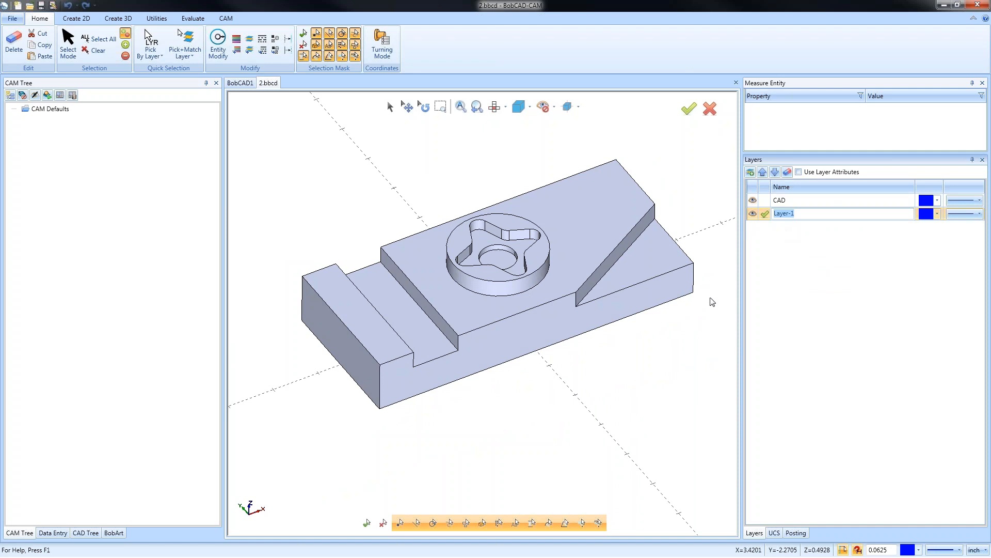
{"action": "left_click", "coordinate": [762, 204]}
{"action": "left_click", "coordinate": [753, 200]}
{"action": "left_click", "coordinate": [753, 200]}
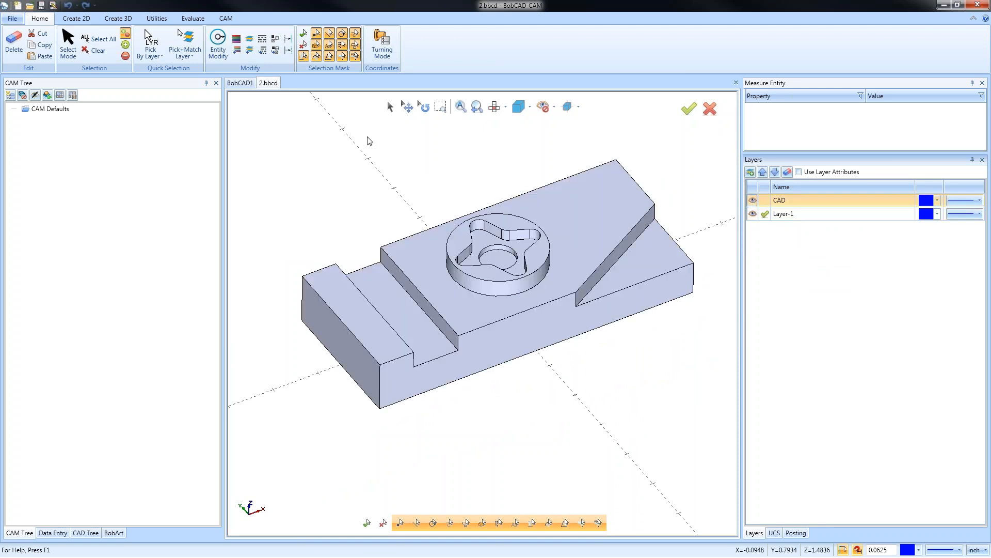
Extract the edges of the triangular corner step face and the cross slot's floor onto the new layer.
{"action": "left_click", "coordinate": [156, 21]}
{"action": "left_click", "coordinate": [76, 18]}
{"action": "left_click", "coordinate": [375, 44]}
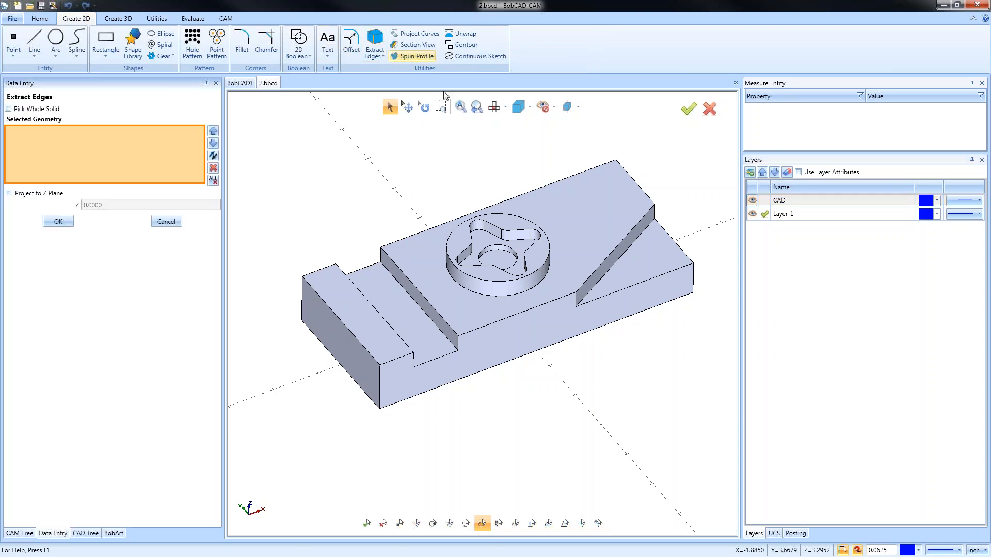
{"action": "left_click", "coordinate": [652, 259]}
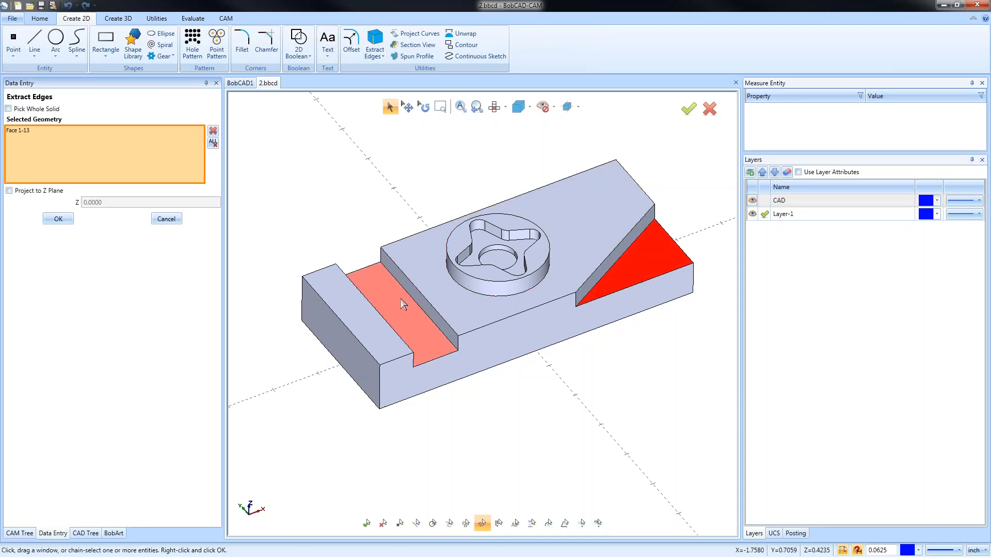
{"action": "left_click", "coordinate": [401, 298]}
{"action": "left_click", "coordinate": [58, 218]}
{"action": "left_click", "coordinate": [166, 218]}
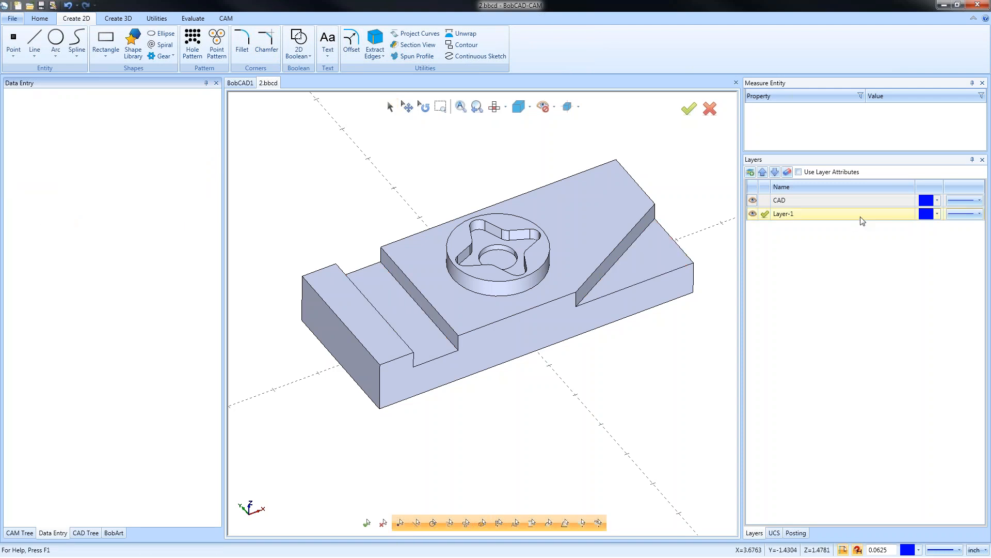
Hide the CAD layer to examine the extracted outlines from the top, and show the solid again.
{"action": "left_click", "coordinate": [752, 200]}
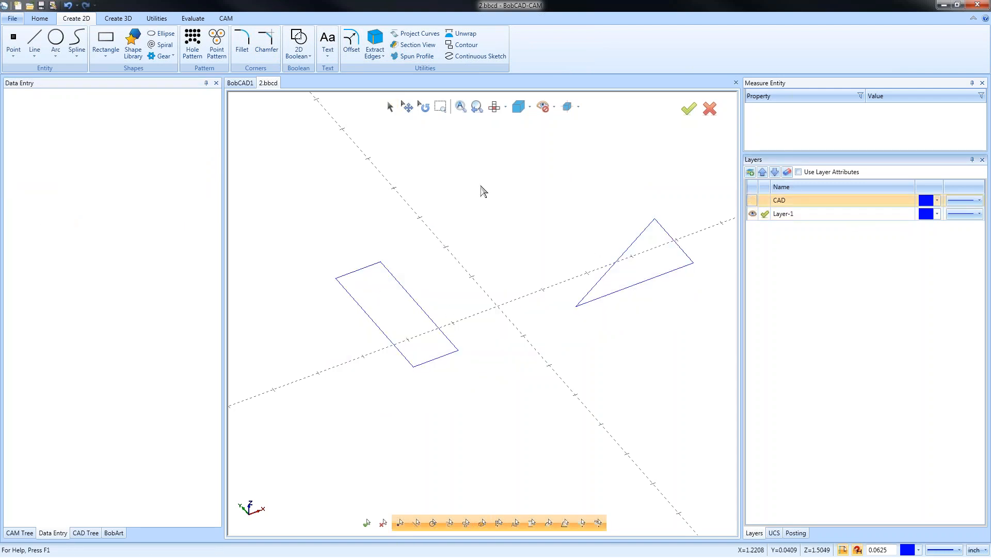
{"action": "left_click", "coordinate": [495, 107]}
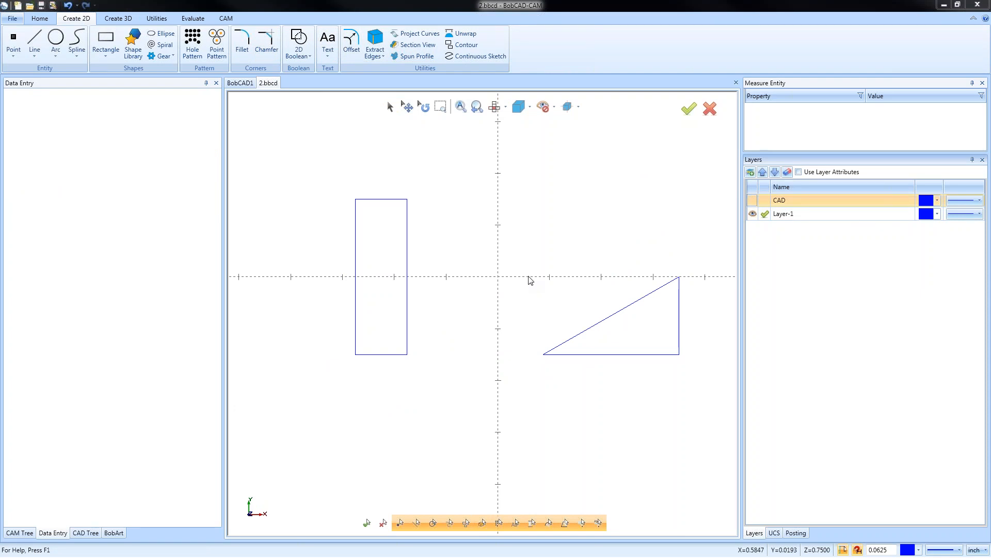
{"action": "left_click", "coordinate": [753, 201]}
{"action": "middle_click_drag", "start_coordinate": [547, 381], "coordinate": [354, 409]}
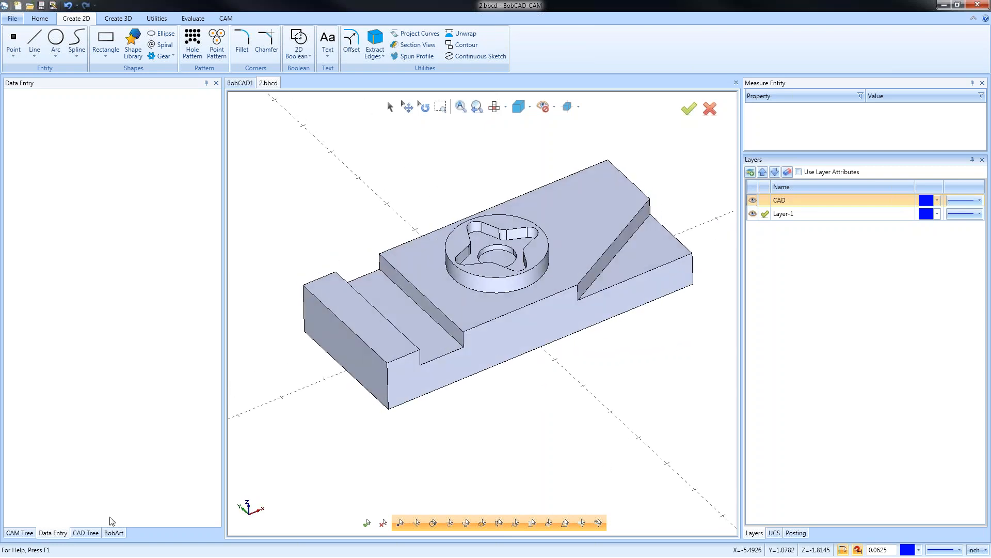
Create a milling job with the default rectangular stock and place the machine setup origin on the stock's top back-left corner.
{"action": "left_click", "coordinate": [20, 533]}
{"action": "left_click", "coordinate": [50, 109]}
{"action": "right_click", "coordinate": [50, 109]}
{"action": "left_click", "coordinate": [79, 116]}
{"action": "left_click", "coordinate": [81, 231]}
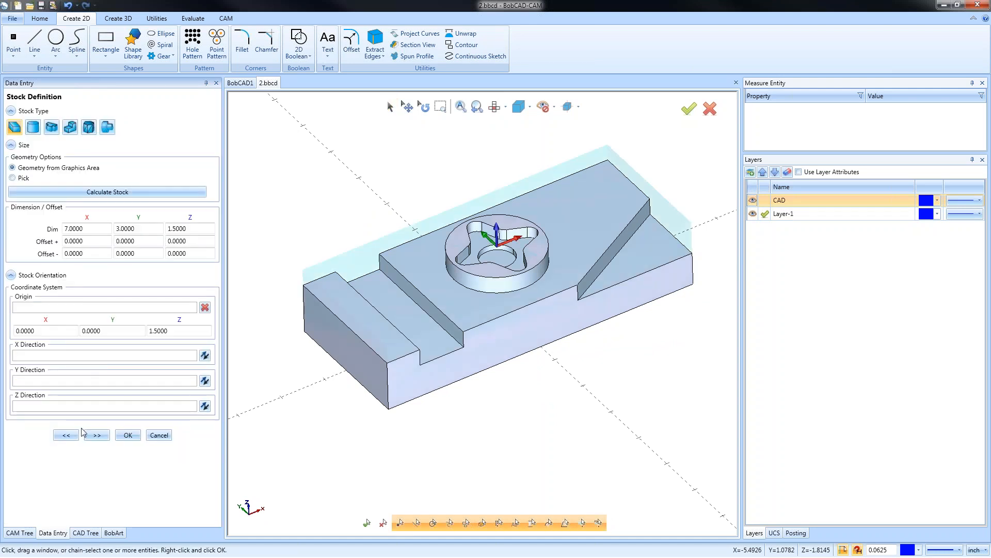
{"action": "left_click", "coordinate": [97, 440]}
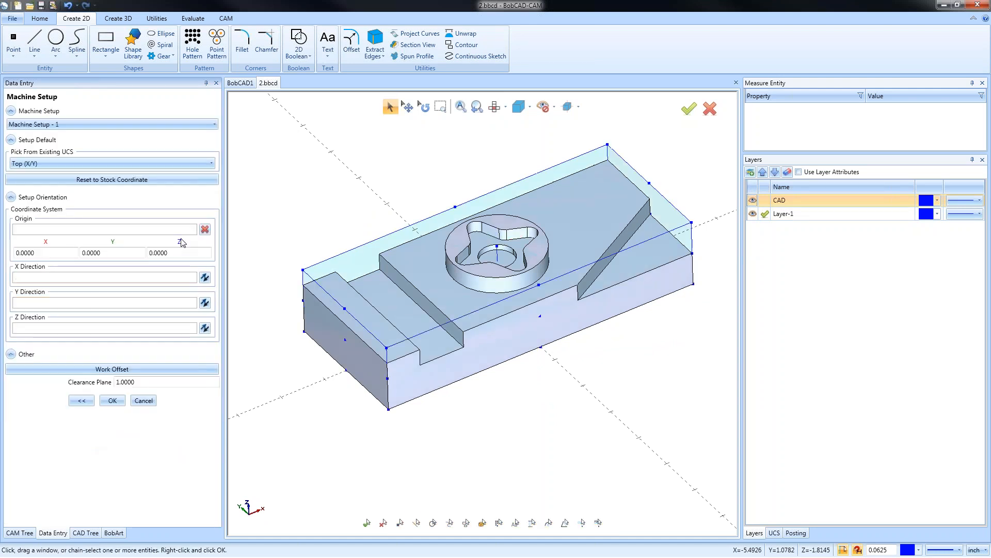
{"action": "left_click", "coordinate": [51, 229]}
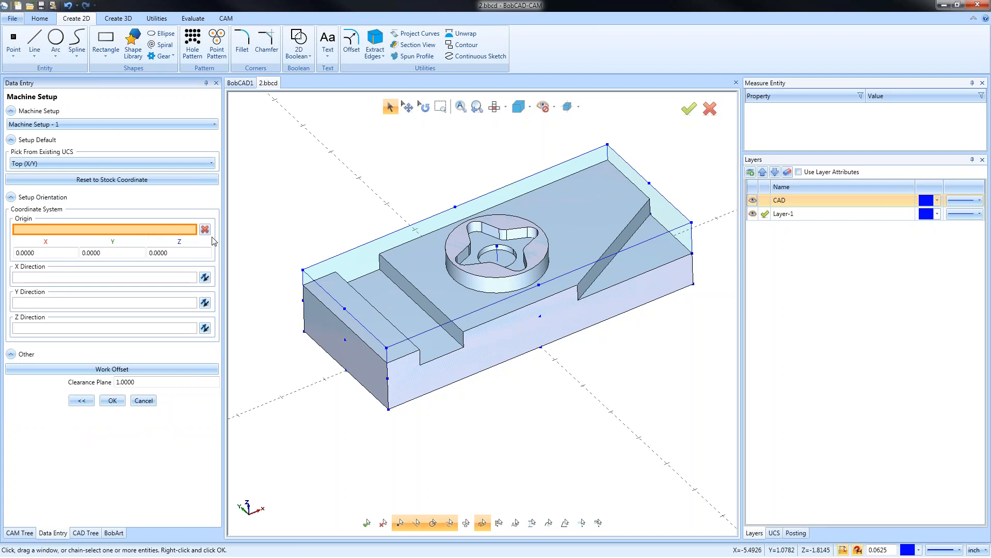
{"action": "left_click", "coordinate": [112, 400]}
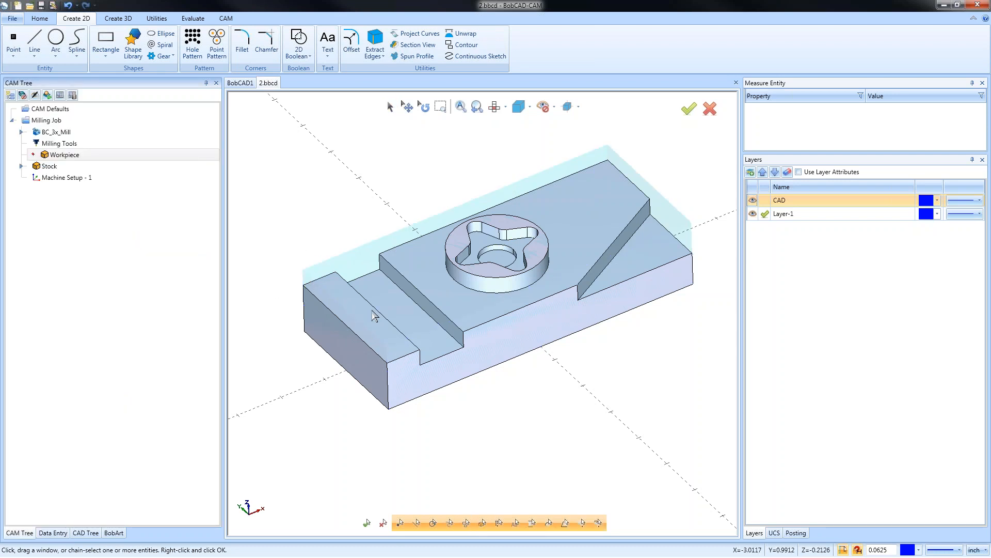
Add a Mill 2 Axis feature on the triangular corner step face and cross slot floor, picking the corner step's lower vertex as the bottom depth.
{"action": "right_click", "coordinate": [69, 178]}
{"action": "left_click", "coordinate": [119, 259]}
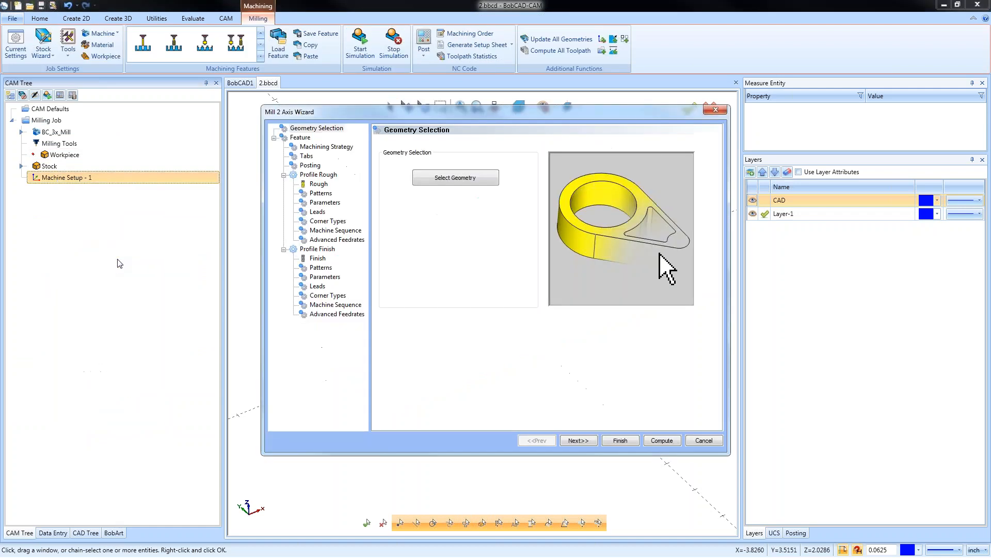
{"action": "left_click", "coordinate": [456, 178]}
{"action": "left_click", "coordinate": [655, 247]}
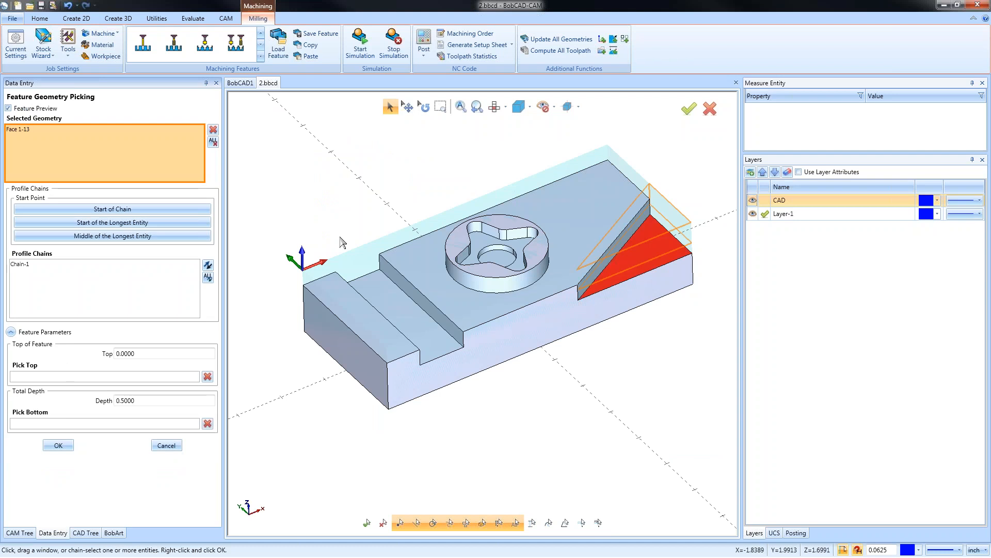
{"action": "left_click", "coordinate": [395, 307]}
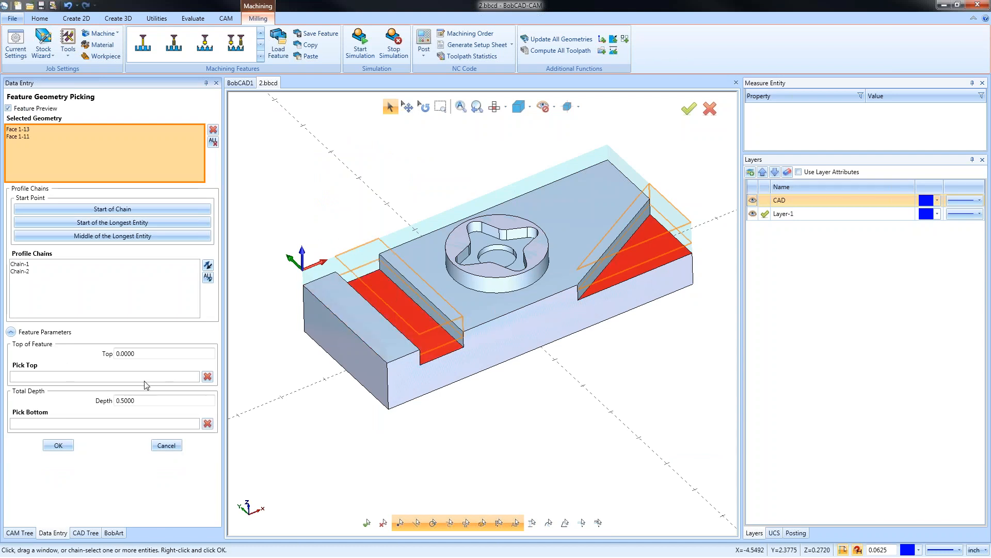
{"action": "left_click", "coordinate": [96, 423]}
{"action": "left_click", "coordinate": [577, 288]}
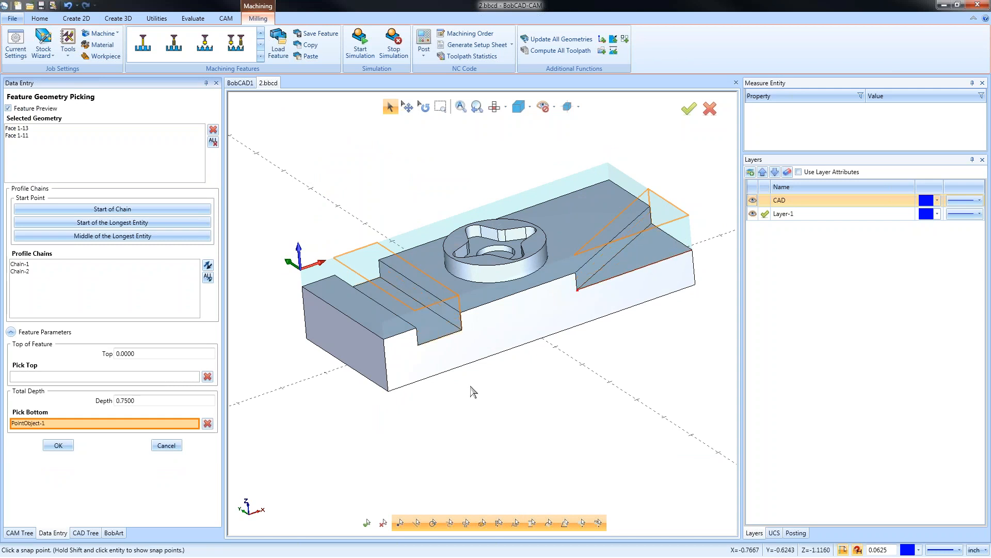
{"action": "left_click", "coordinate": [59, 445]}
Use the Pocketing template without the Profile Finish operation and set the rough tool's diameter to 0.3750.
{"action": "left_click", "coordinate": [326, 147]}
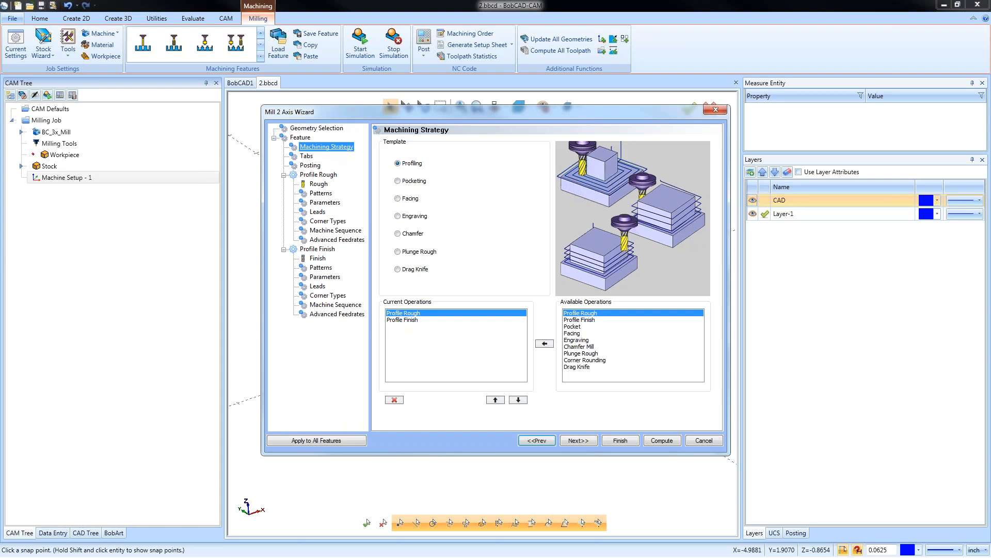
{"action": "left_click", "coordinate": [398, 180]}
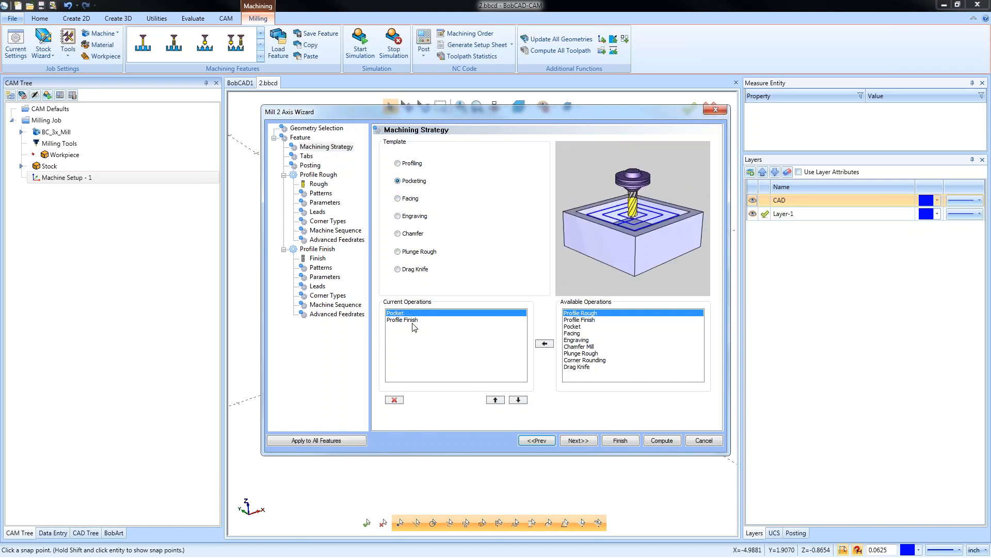
{"action": "left_click", "coordinate": [395, 400]}
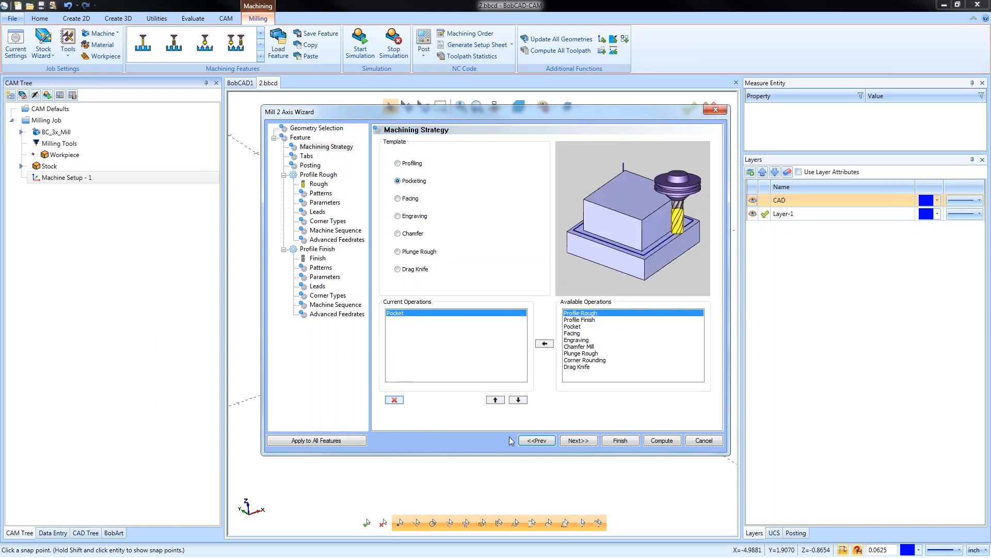
{"action": "left_click", "coordinate": [578, 440]}
{"action": "left_click", "coordinate": [318, 184]}
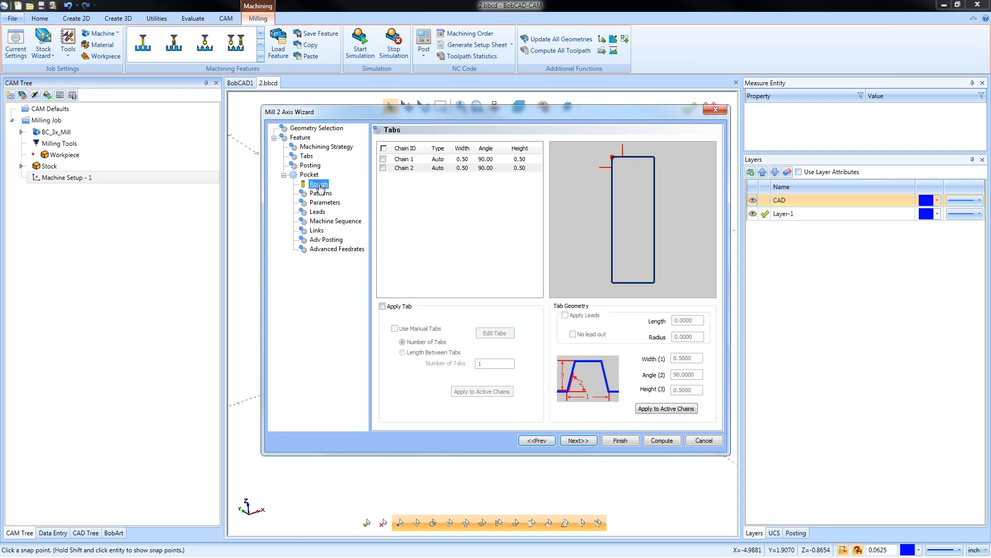
{"action": "type", "text": ".3750"}
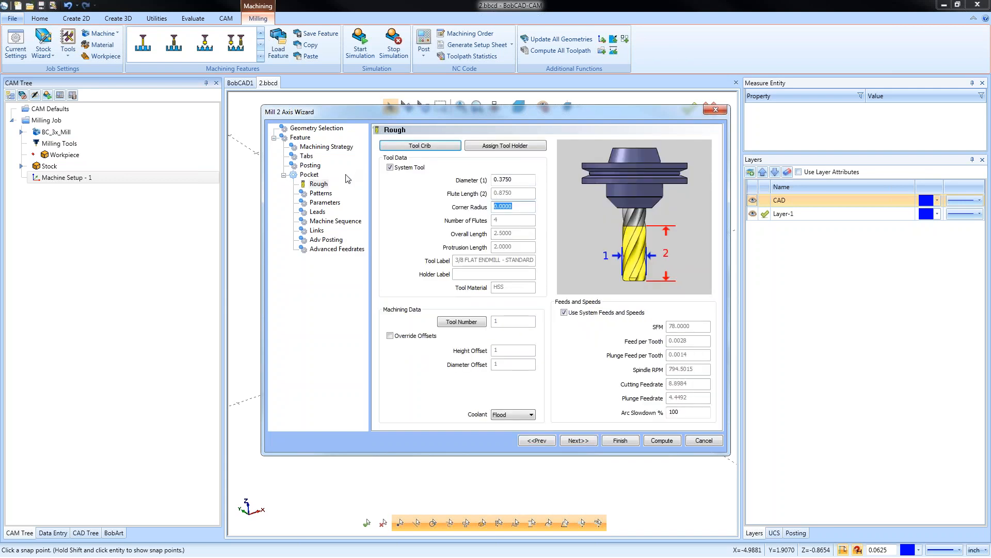
Change the pocket pattern to Advanced Pocket and compute the toolpath.
{"action": "left_click", "coordinate": [320, 193]}
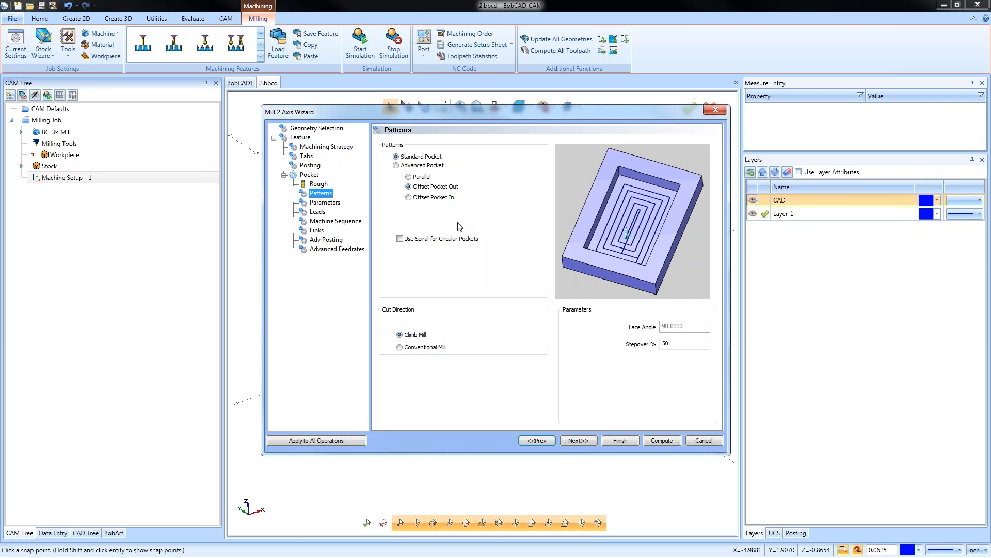
{"action": "left_click", "coordinate": [396, 166]}
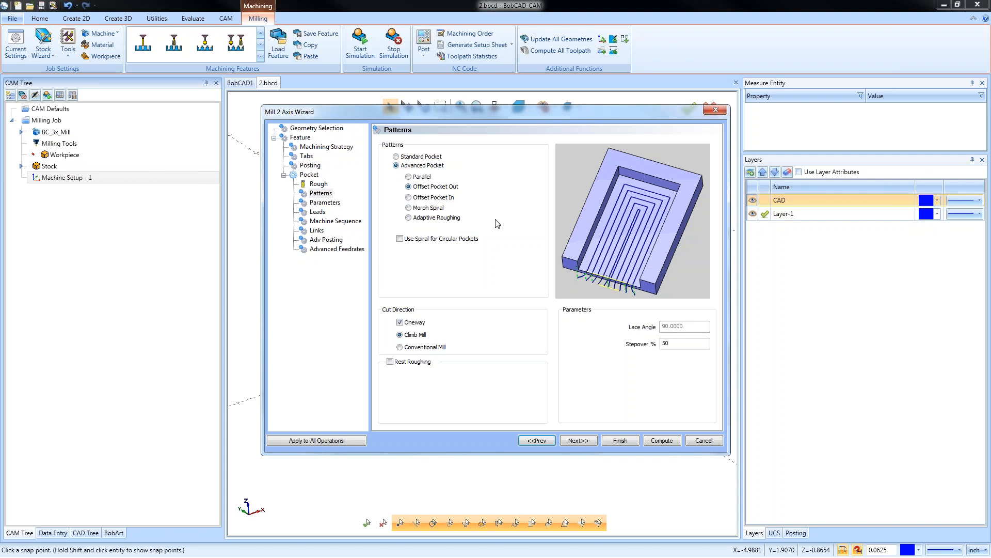
{"action": "left_click", "coordinate": [663, 440]}
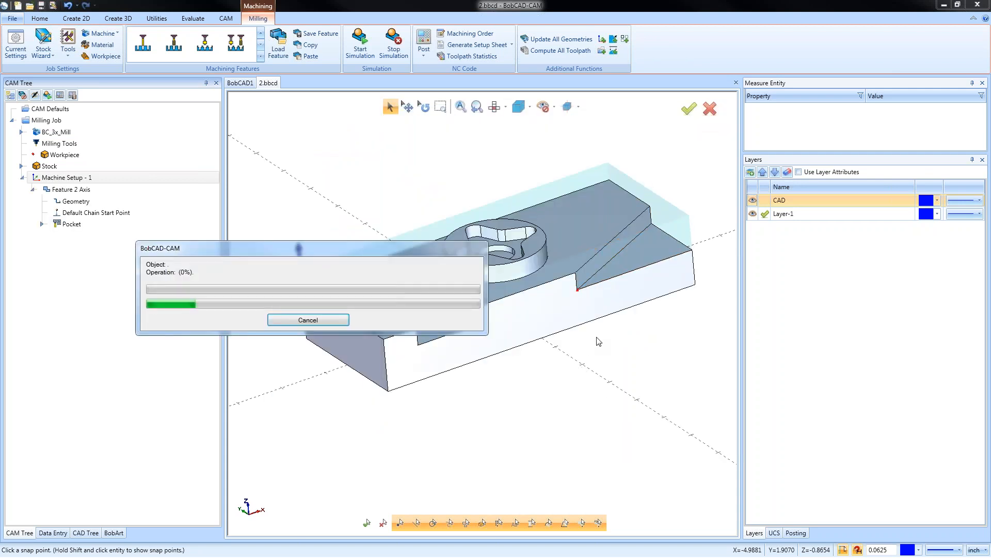
{"action": "middle_click_drag", "start_coordinate": [599, 324], "coordinate": [518, 347]}
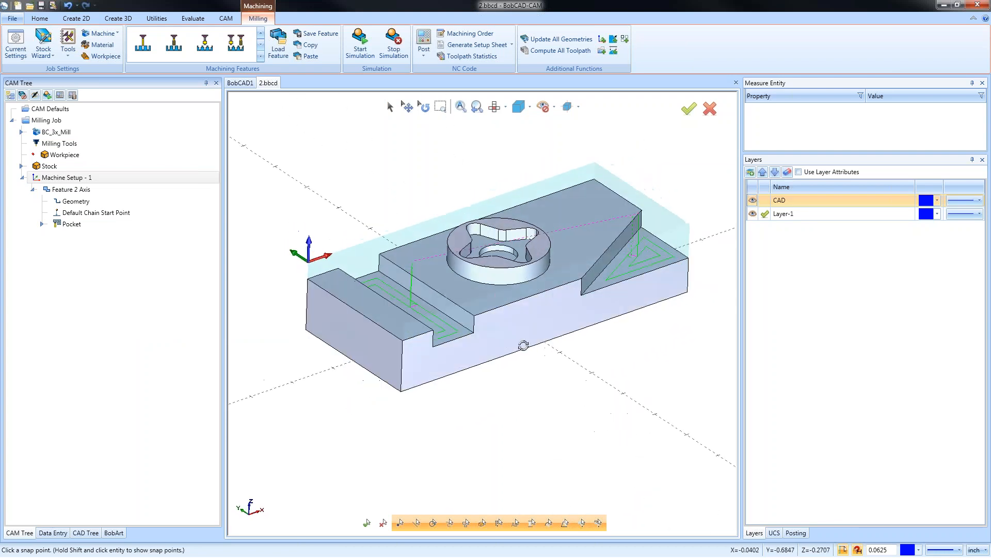
Highlight the 2 Axis feature's geometry and Pocket operation, and backplot the tool motion through the slot and corner step.
{"action": "left_click", "coordinate": [76, 192]}
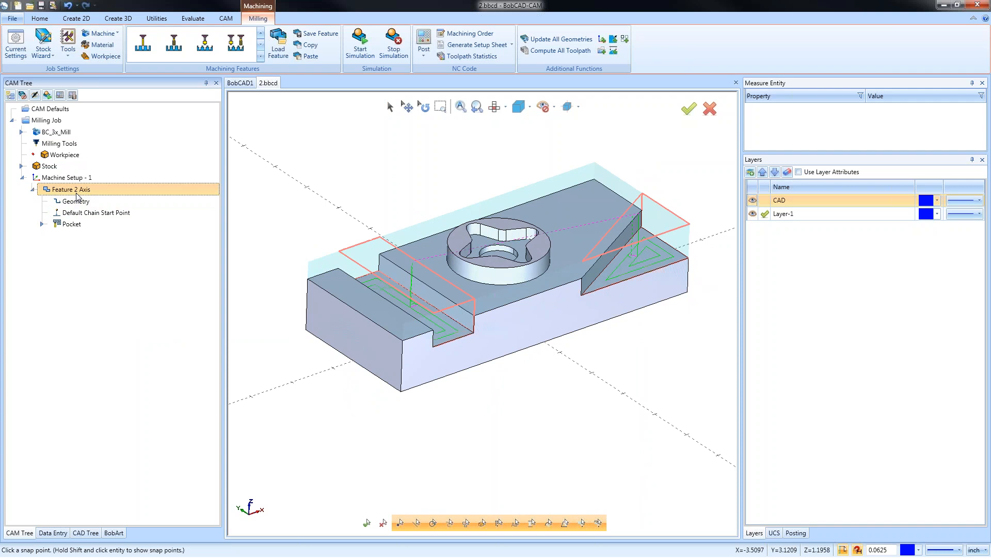
{"action": "left_click", "coordinate": [76, 202]}
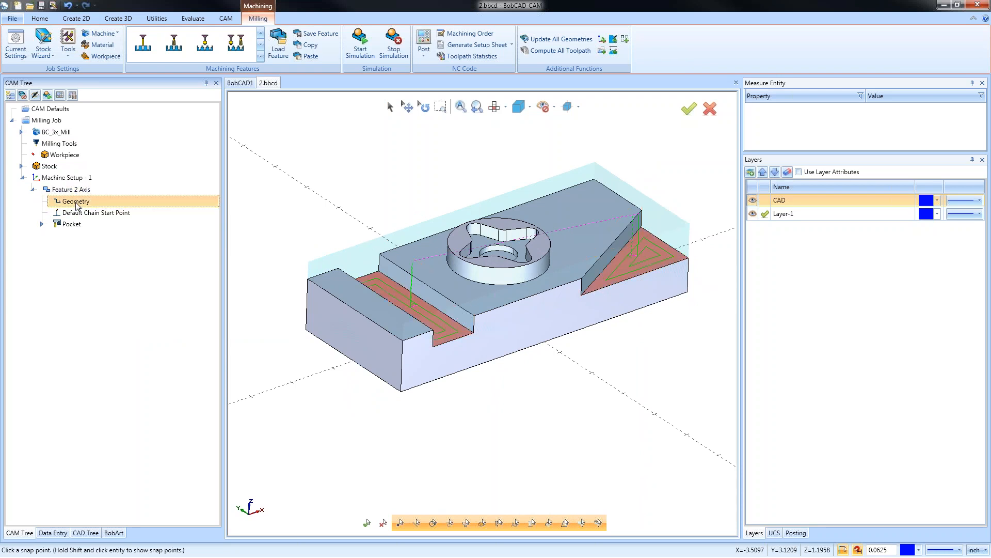
{"action": "left_click", "coordinate": [72, 224]}
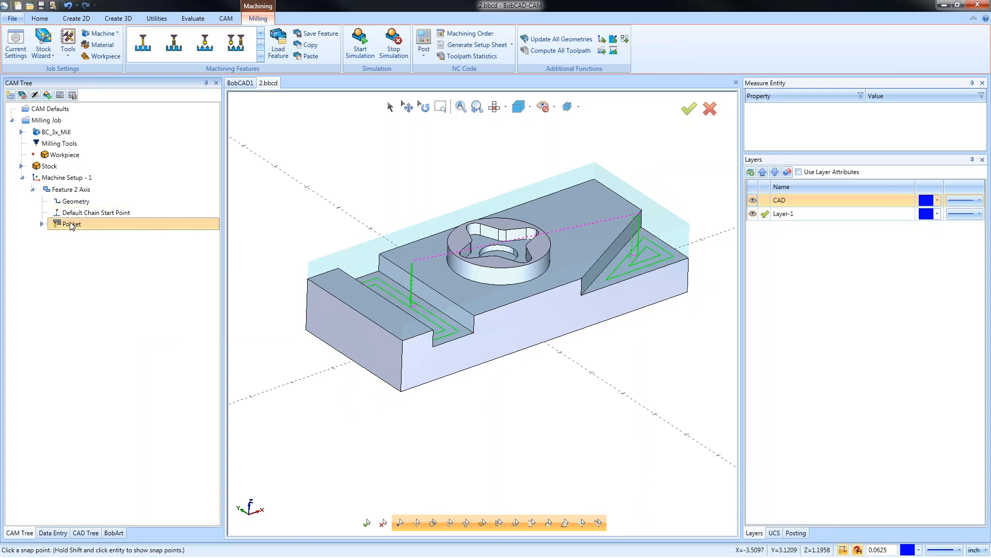
{"action": "right_click", "coordinate": [71, 226]}
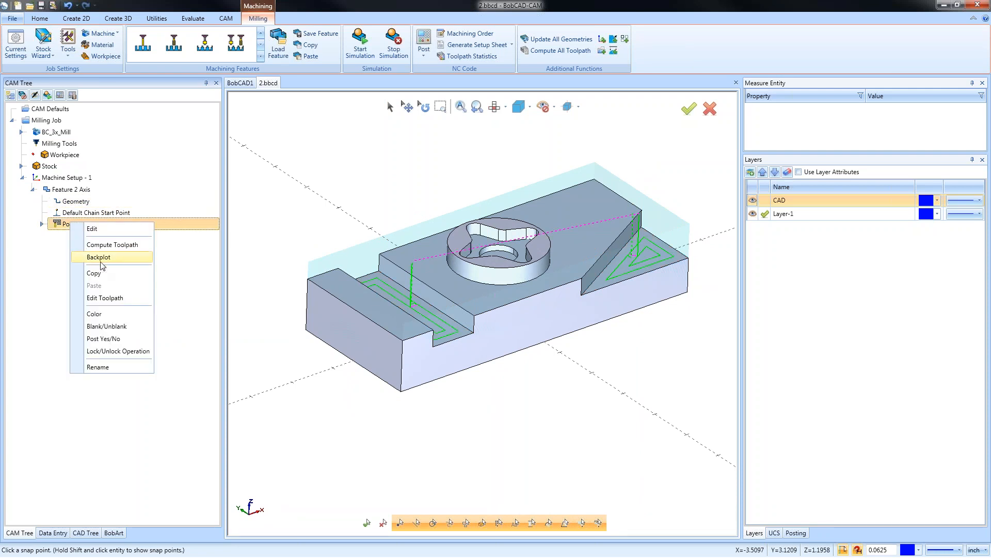
{"action": "left_click", "coordinate": [95, 256]}
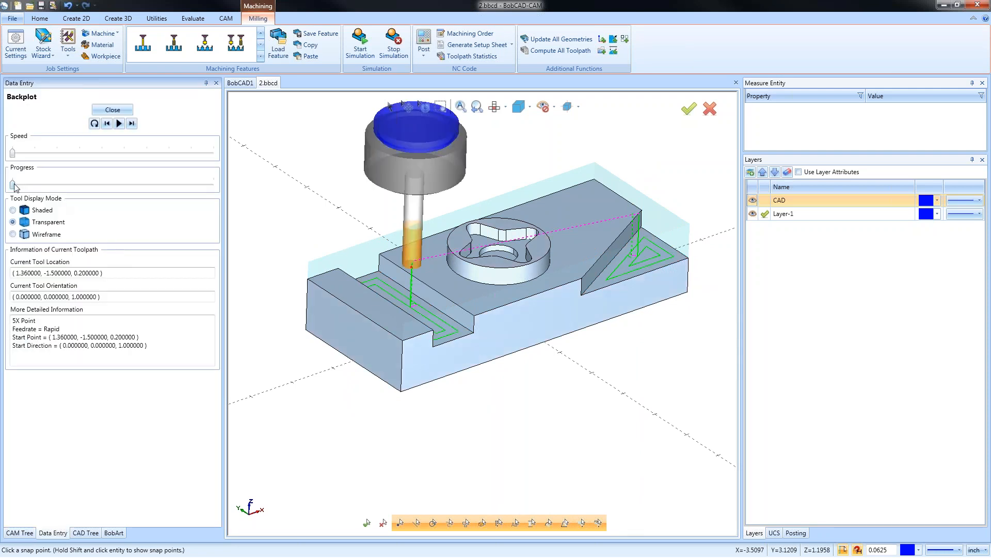
{"action": "left_click_drag", "start_coordinate": [13, 184], "coordinate": [213, 174]}
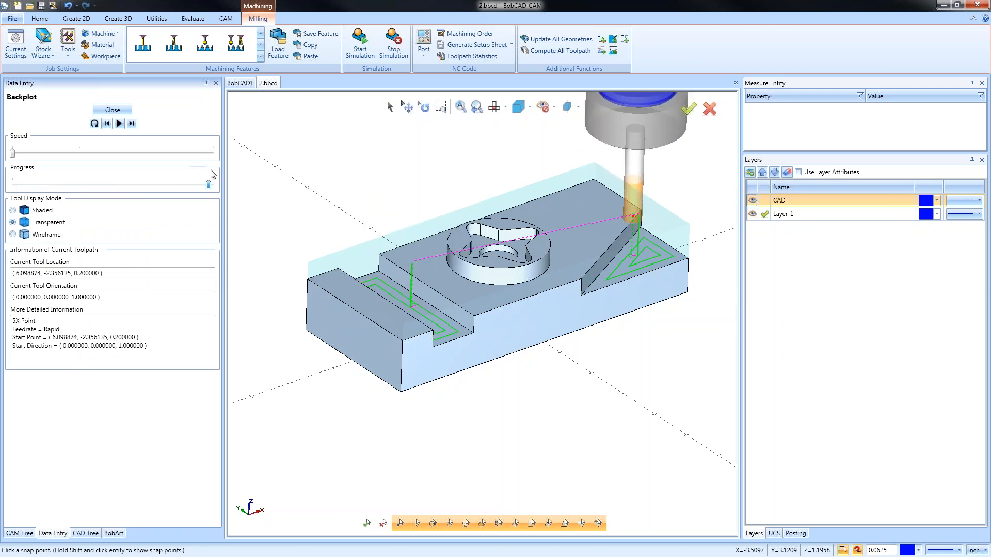
{"action": "left_click", "coordinate": [113, 110]}
Edit Machine Setup - 1 and accept work offset 1 for it.
{"action": "right_click", "coordinate": [76, 180]}
{"action": "left_click", "coordinate": [97, 189]}
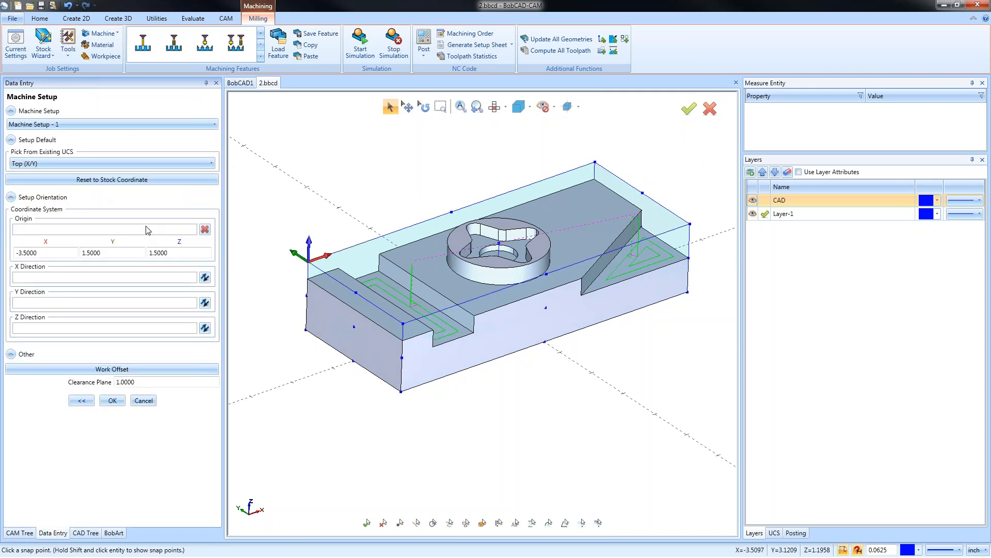
{"action": "left_click", "coordinate": [150, 370]}
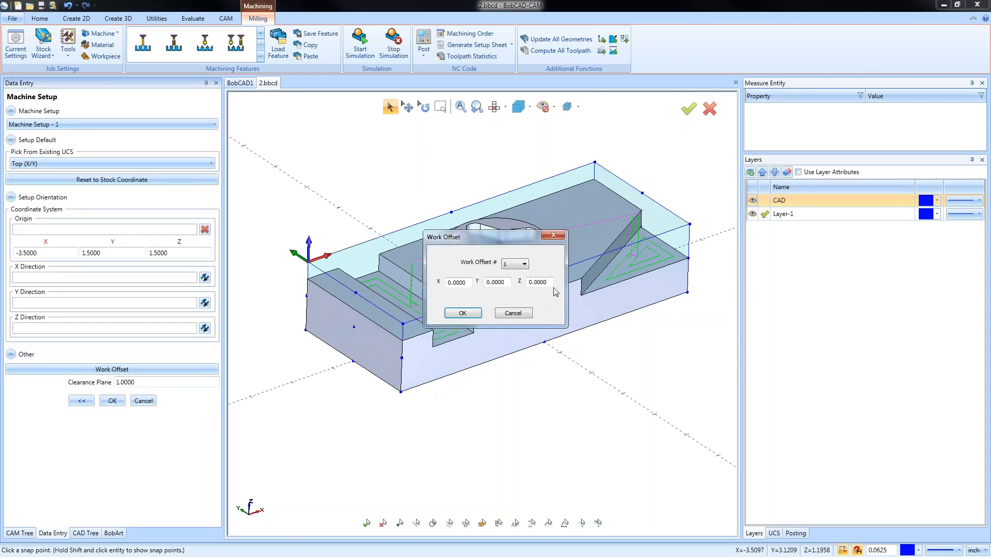
{"action": "left_click_drag", "start_coordinate": [547, 282], "coordinate": [477, 283]}
{"action": "left_click", "coordinate": [464, 312]}
{"action": "left_click", "coordinate": [112, 401]}
Run the machining simulation of the pocket toolpath, examine the cut corners of the slot and step, and close it.
{"action": "left_click", "coordinate": [360, 46]}
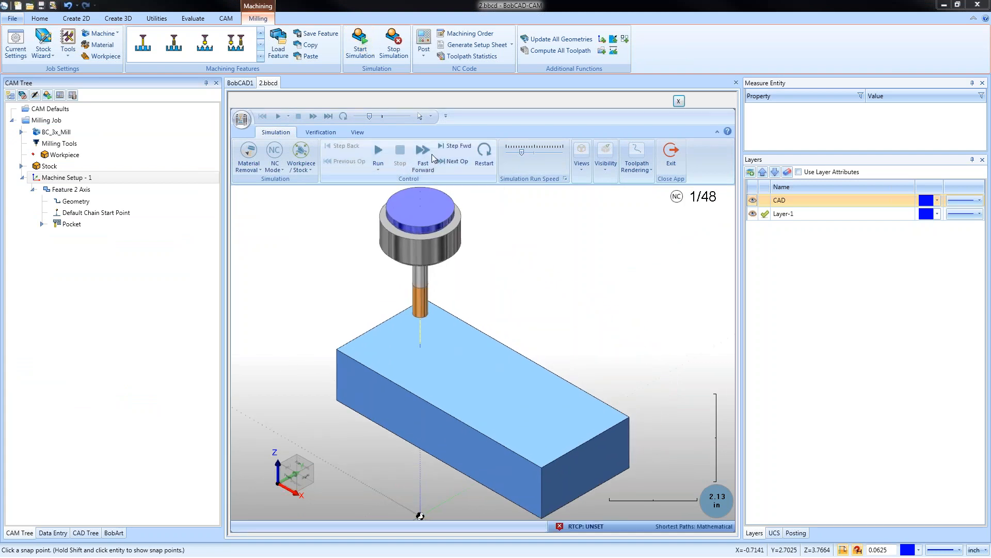
{"action": "left_click", "coordinate": [378, 152]}
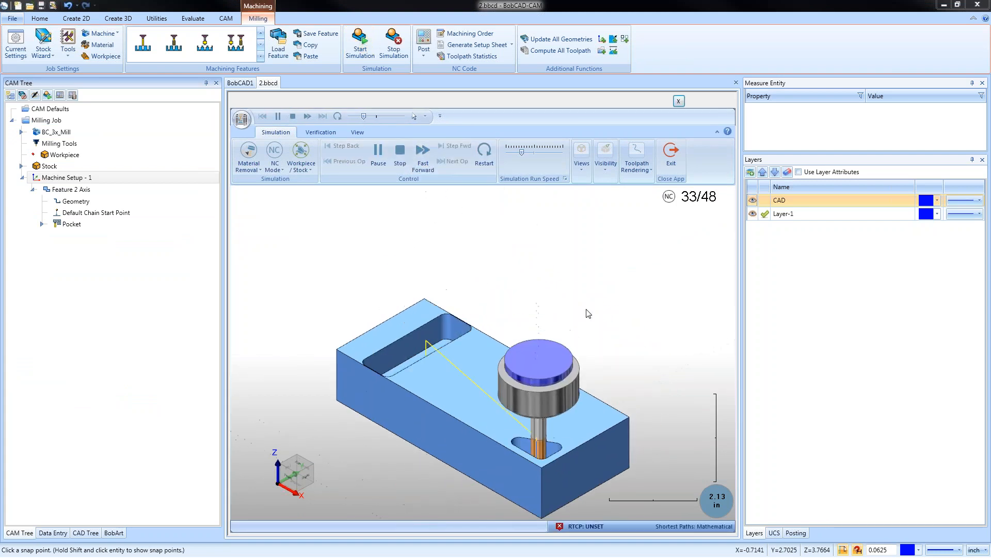
{"action": "middle_click_drag", "start_coordinate": [434, 275], "coordinate": [433, 296]}
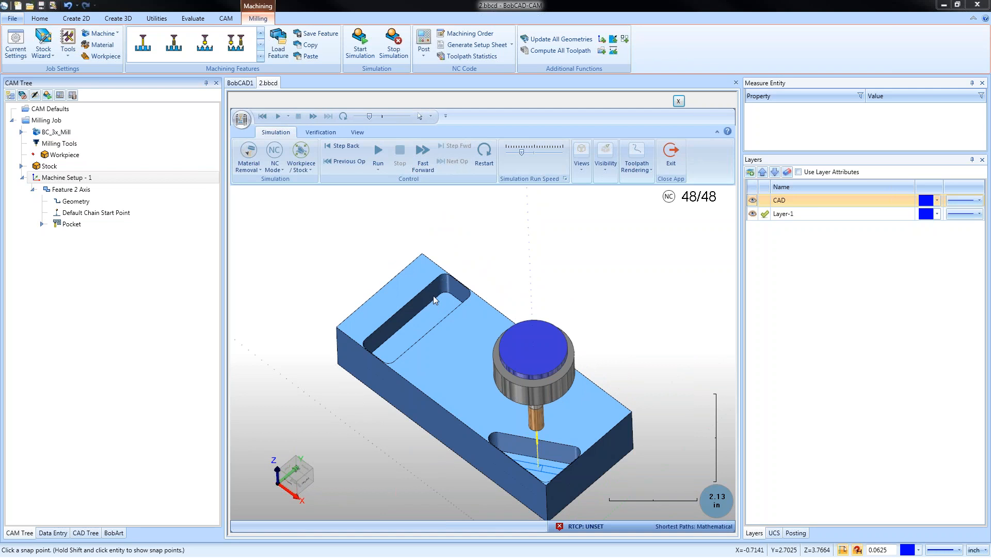
{"action": "left_click", "coordinate": [679, 101]}
Show the part from the top and hide the CAD layer, leaving the extracted outlines and toolpath in view.
{"action": "right_click", "coordinate": [440, 179]}
{"action": "left_click", "coordinate": [469, 198]}
{"action": "left_click", "coordinate": [494, 109]}
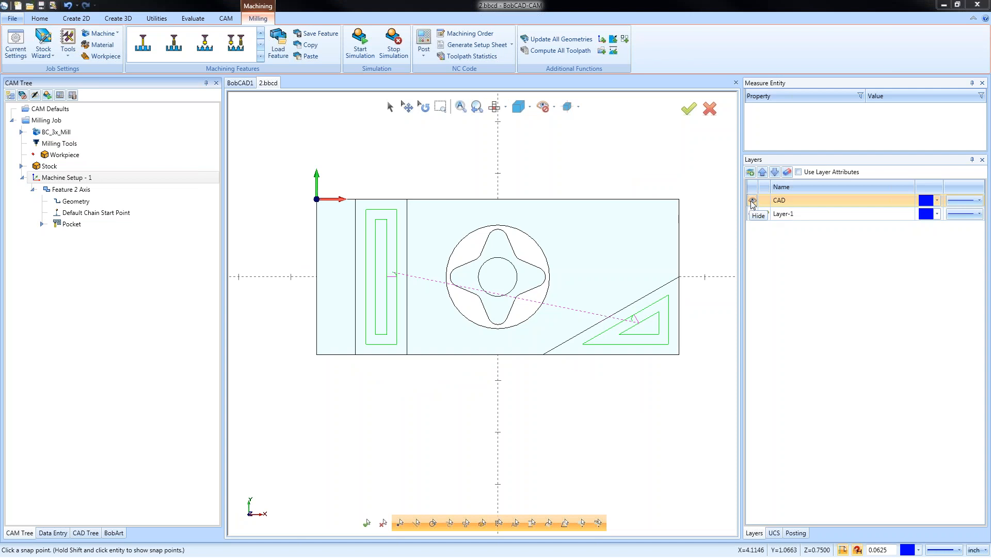
{"action": "left_click", "coordinate": [753, 201]}
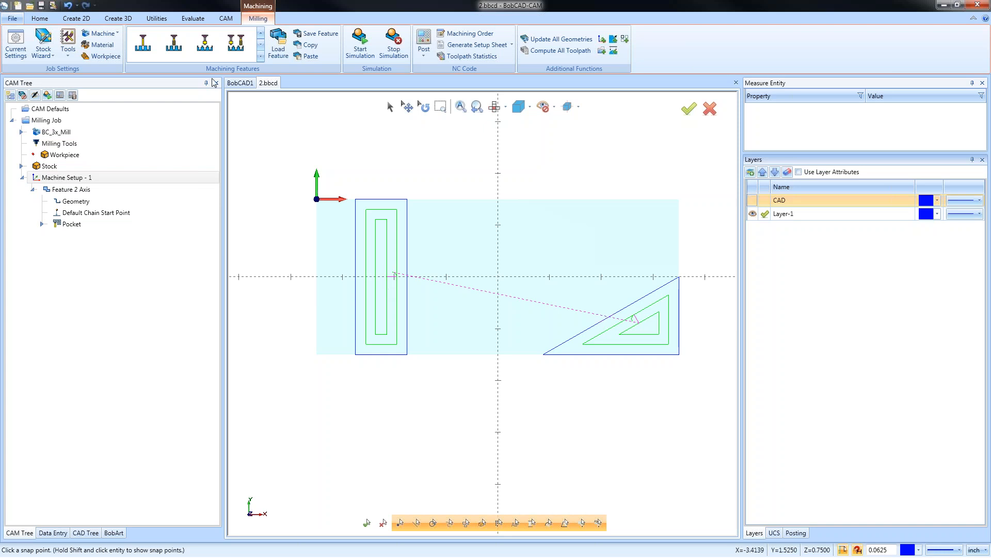
Create parallel lines 0.2500 outside both open ends of the slot outline and both open edges of the triangular outline.
{"action": "left_click", "coordinate": [76, 19]}
{"action": "left_click", "coordinate": [34, 41]}
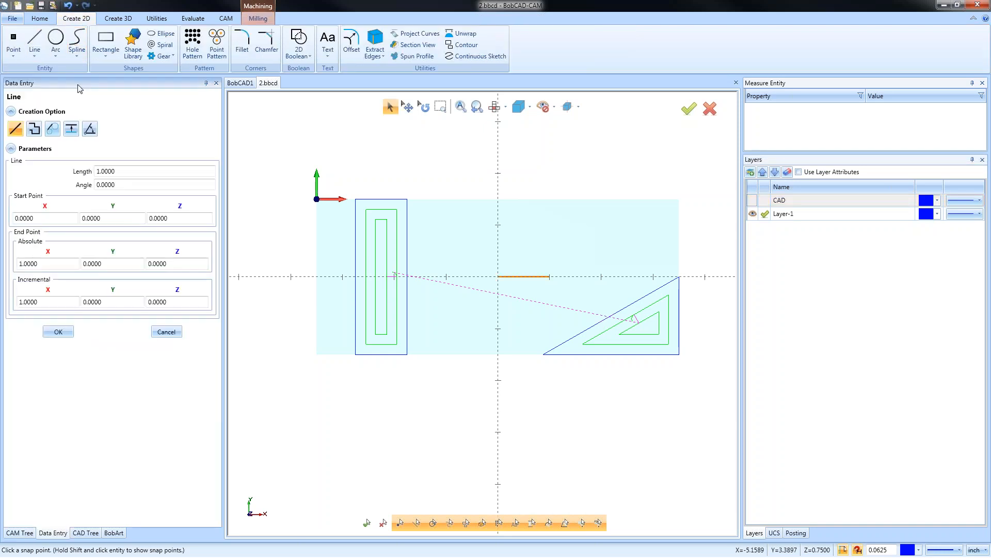
{"action": "left_click", "coordinate": [71, 129]}
{"action": "middle_click_drag", "start_coordinate": [427, 223], "coordinate": [376, 252]}
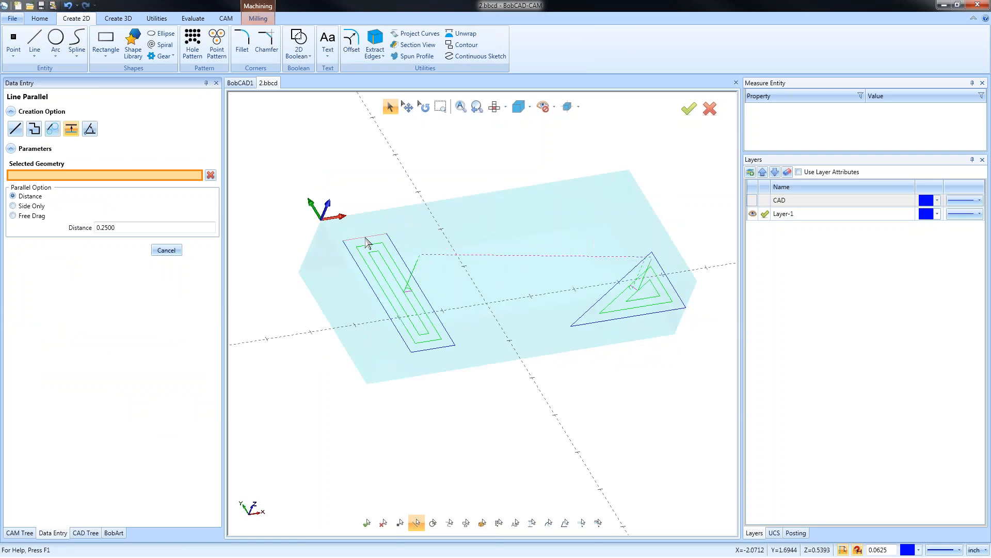
{"action": "left_click", "coordinate": [366, 238]}
{"action": "left_click", "coordinate": [362, 205]}
{"action": "left_click", "coordinate": [434, 348]}
{"action": "left_click", "coordinate": [443, 372]}
{"action": "left_click", "coordinate": [640, 320]}
{"action": "left_click", "coordinate": [642, 364]}
{"action": "left_click", "coordinate": [677, 291]}
{"action": "left_click", "coordinate": [696, 265]}
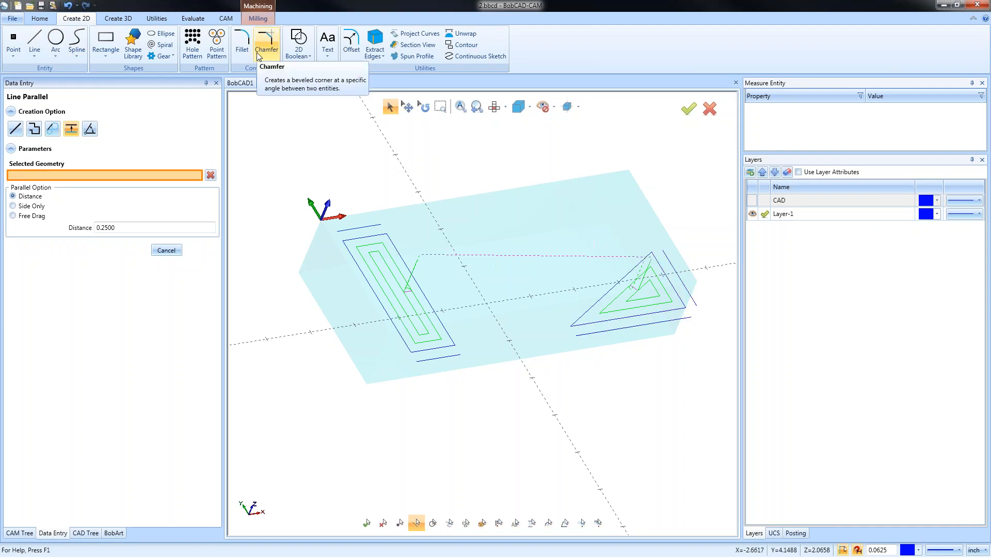
Extend the slot outline's long sides to the offset end lines with Trim Strings.
{"action": "left_click", "coordinate": [157, 20]}
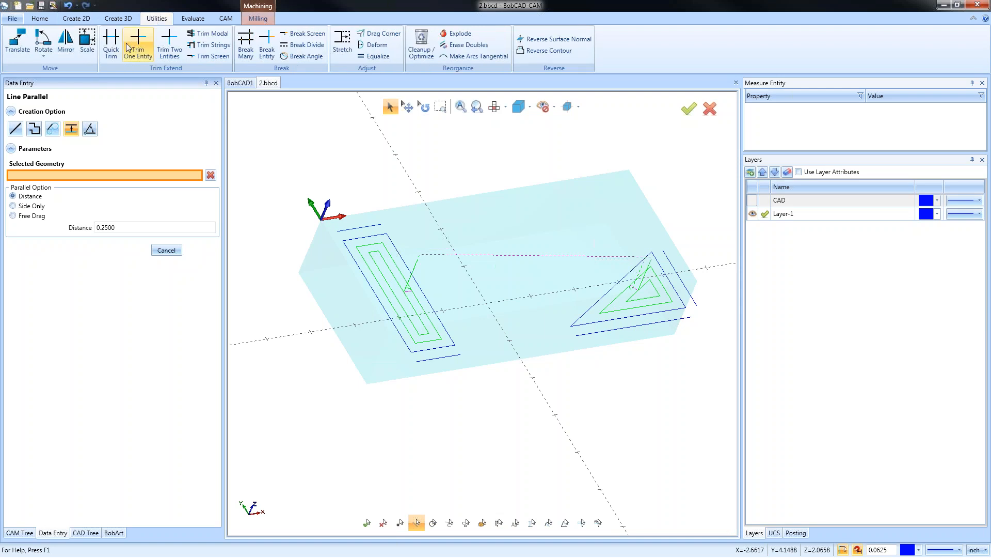
{"action": "left_click", "coordinate": [211, 46]}
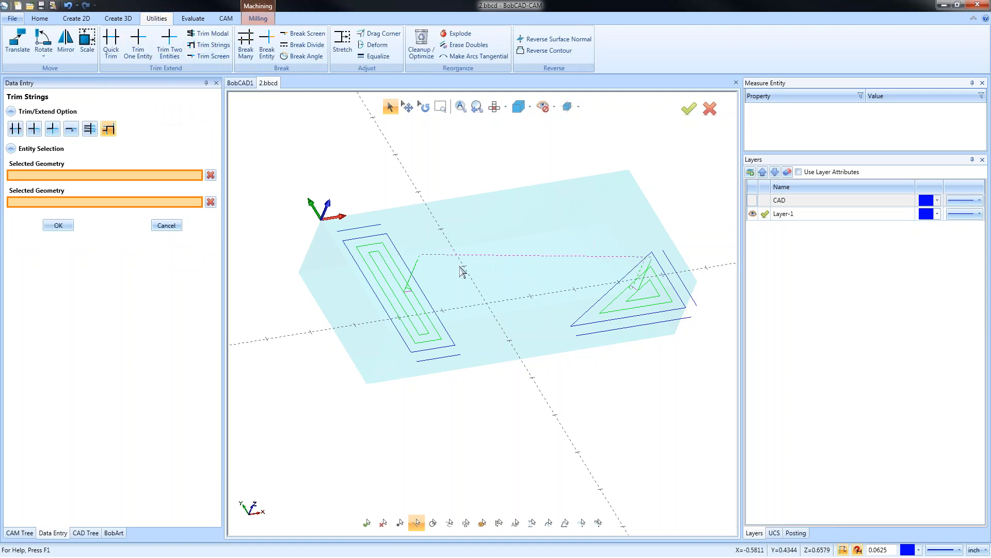
{"action": "left_click", "coordinate": [392, 241]}
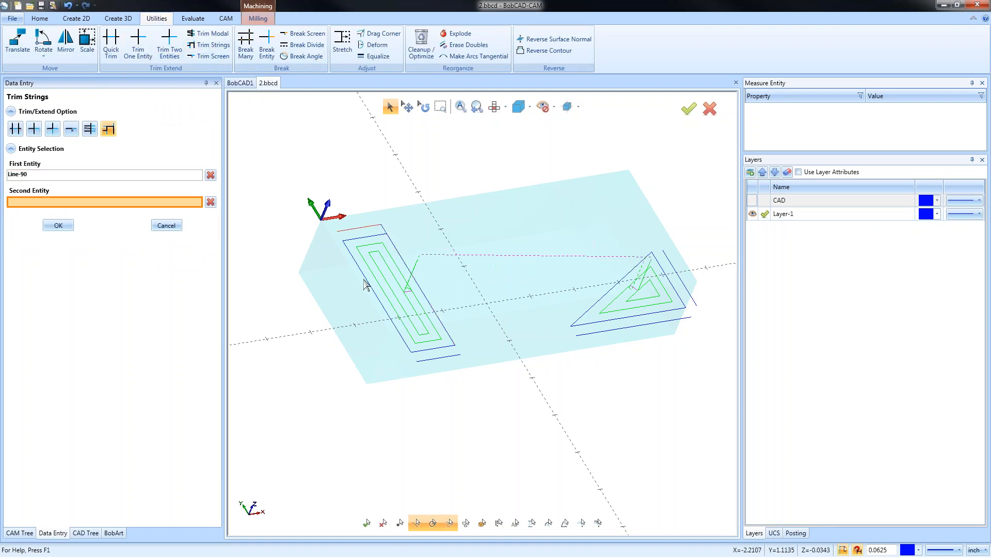
{"action": "left_click", "coordinate": [382, 303]}
{"action": "left_click", "coordinate": [442, 363]}
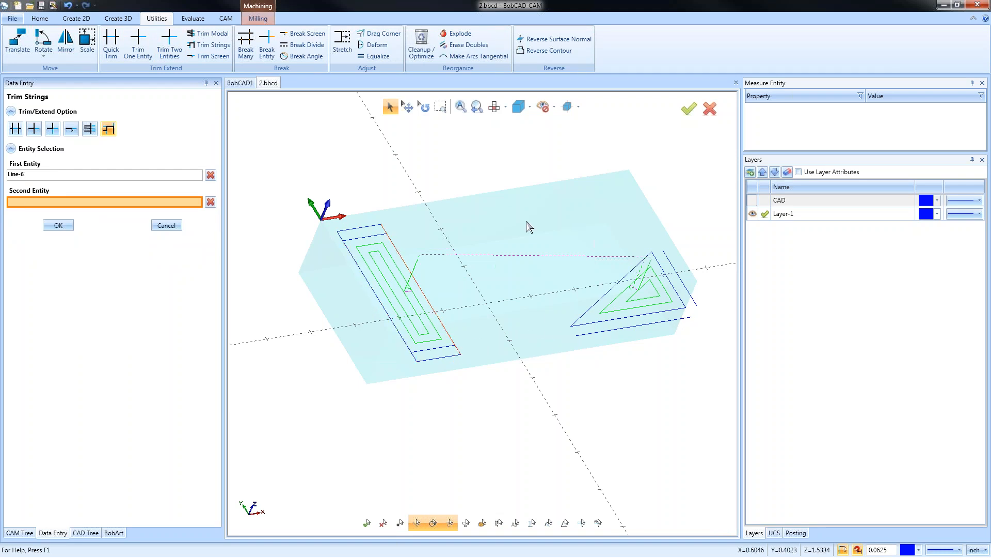
{"action": "left_click", "coordinate": [174, 229]}
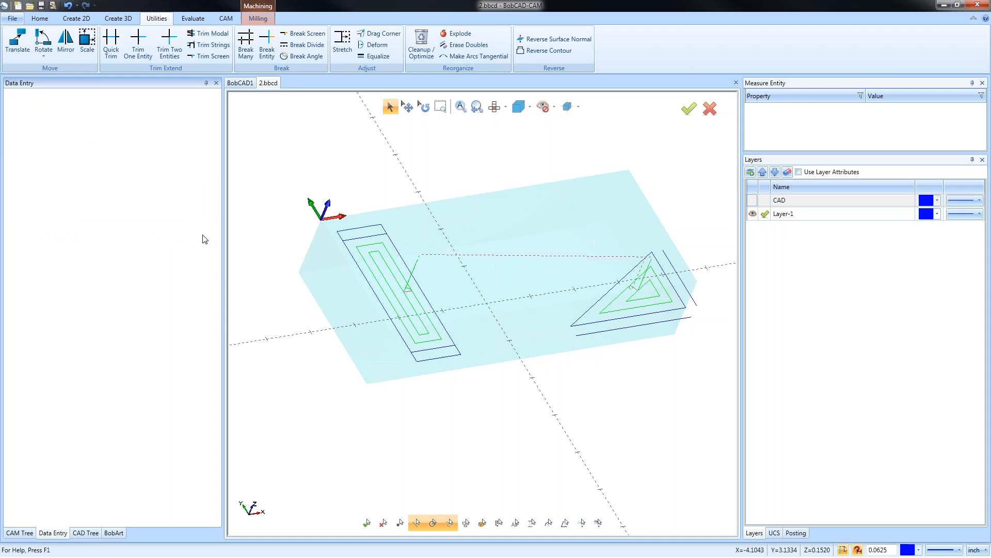
Extend the triangular outline's long slanted side to the two offset lines with Trim Strings.
{"action": "left_click", "coordinate": [209, 45]}
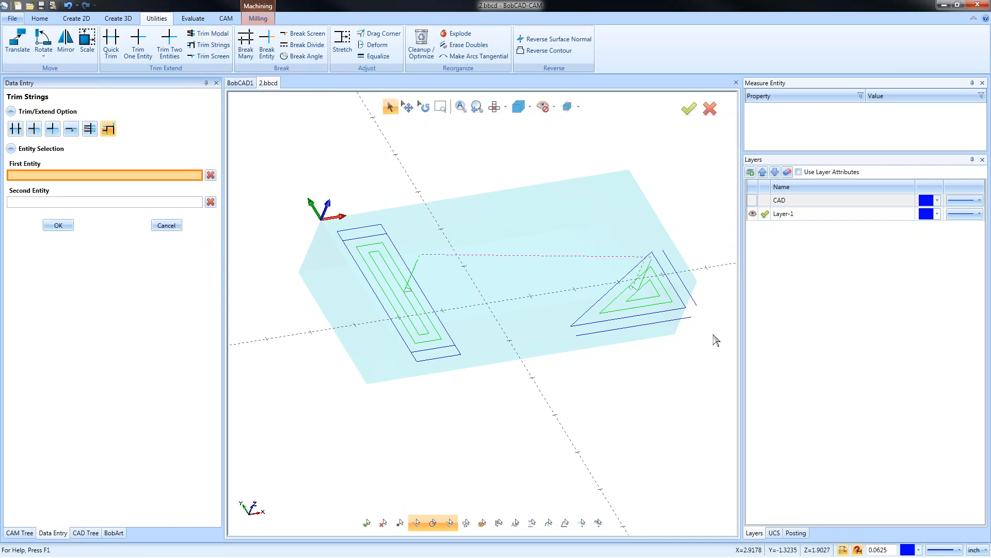
{"action": "left_click", "coordinate": [587, 308]}
{"action": "left_click", "coordinate": [605, 335]}
{"action": "left_click", "coordinate": [688, 287]}
{"action": "right_click", "coordinate": [554, 219]}
{"action": "left_click", "coordinate": [572, 225]}
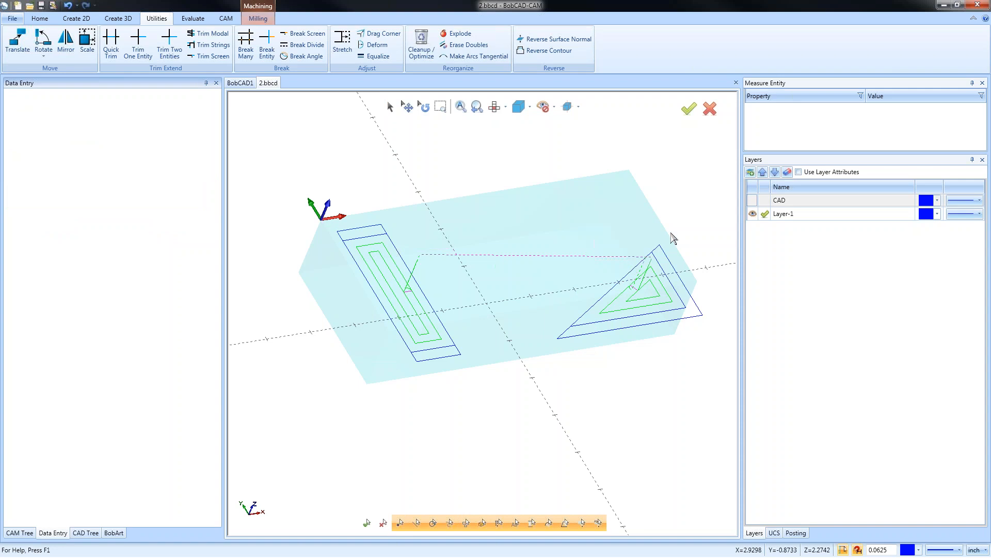
Replace the 2 Axis feature's geometry with the extended slot outline and extended triangular outline.
{"action": "left_click", "coordinate": [28, 535]}
{"action": "left_click", "coordinate": [76, 201]}
{"action": "right_click", "coordinate": [80, 203]}
{"action": "left_click", "coordinate": [109, 223]}
{"action": "right_click", "coordinate": [87, 203]}
{"action": "left_click", "coordinate": [109, 210]}
{"action": "left_click", "coordinate": [360, 233]}
{"action": "left_click", "coordinate": [680, 279]}
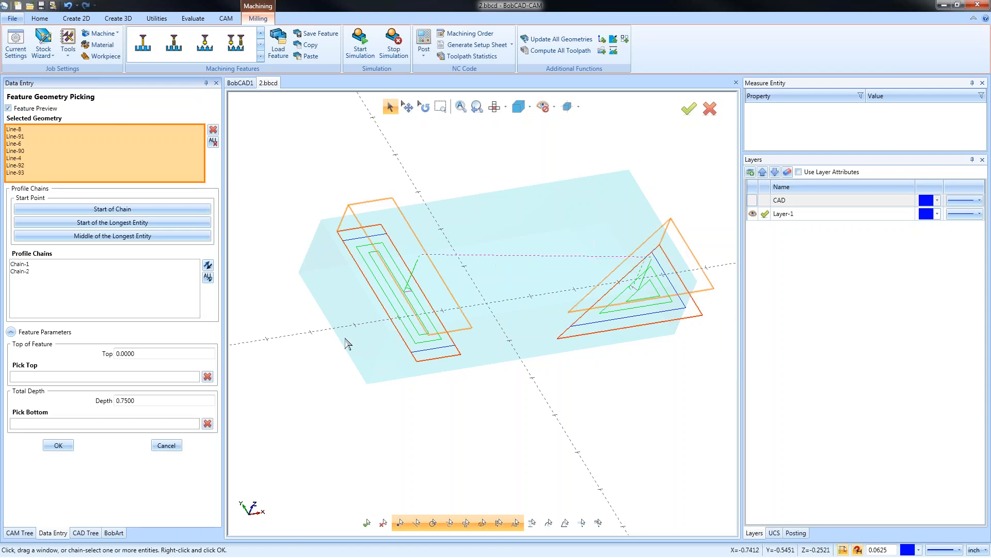
{"action": "left_click", "coordinate": [58, 445]}
Compute the pocket toolpath for the extended outlines and view how far it passes the stock edges.
{"action": "left_click", "coordinate": [72, 224]}
{"action": "right_click", "coordinate": [61, 224]}
{"action": "left_click", "coordinate": [98, 242]}
{"action": "middle_click_drag", "start_coordinate": [496, 341], "coordinate": [512, 375]}
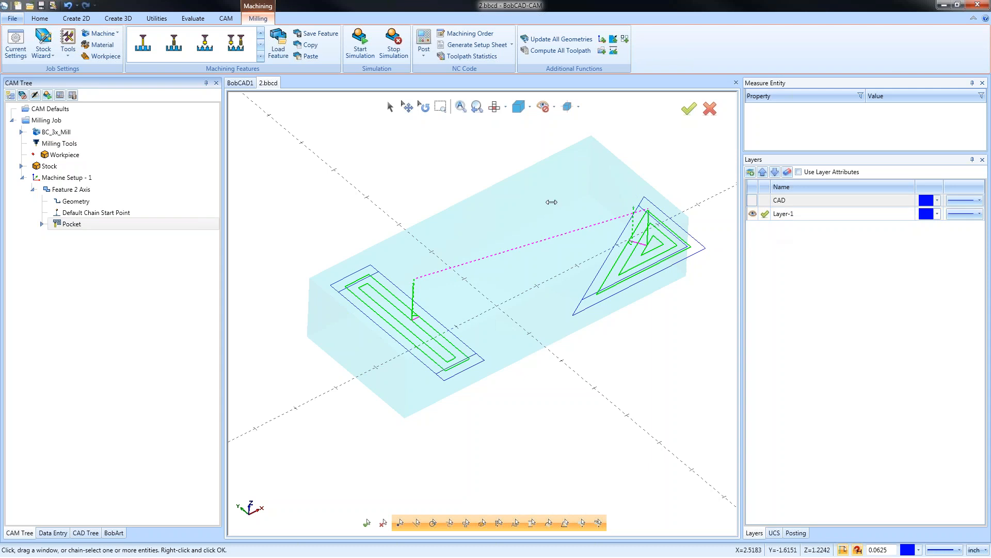
{"action": "right_click", "coordinate": [338, 173]}
{"action": "left_click", "coordinate": [365, 190]}
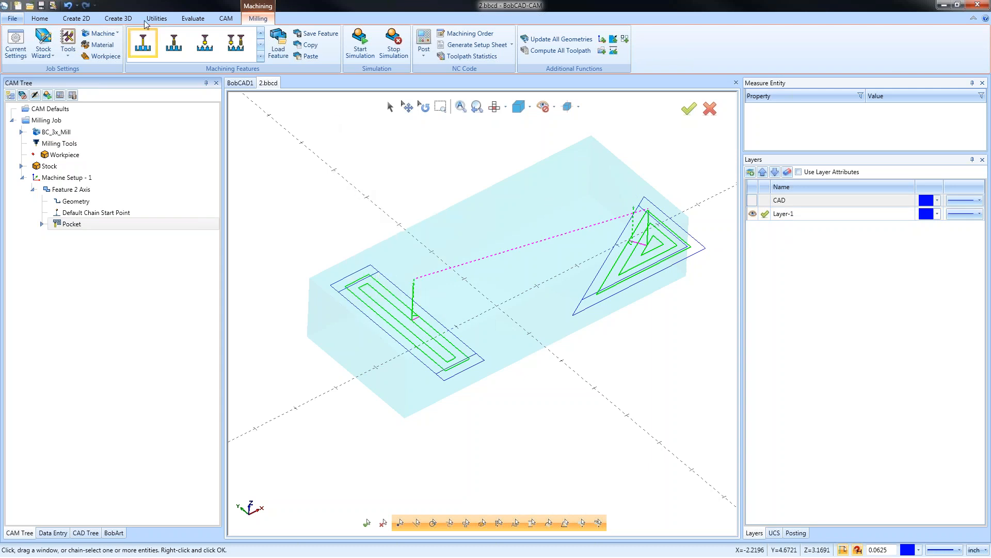
Undo the trims and parallel offset lines, leaving only the original slot and triangular outlines.
{"action": "left_click", "coordinate": [68, 7]}
{"action": "left_click", "coordinate": [68, 7]}
{"action": "left_click", "coordinate": [67, 7]}
{"action": "left_click", "coordinate": [67, 6]}
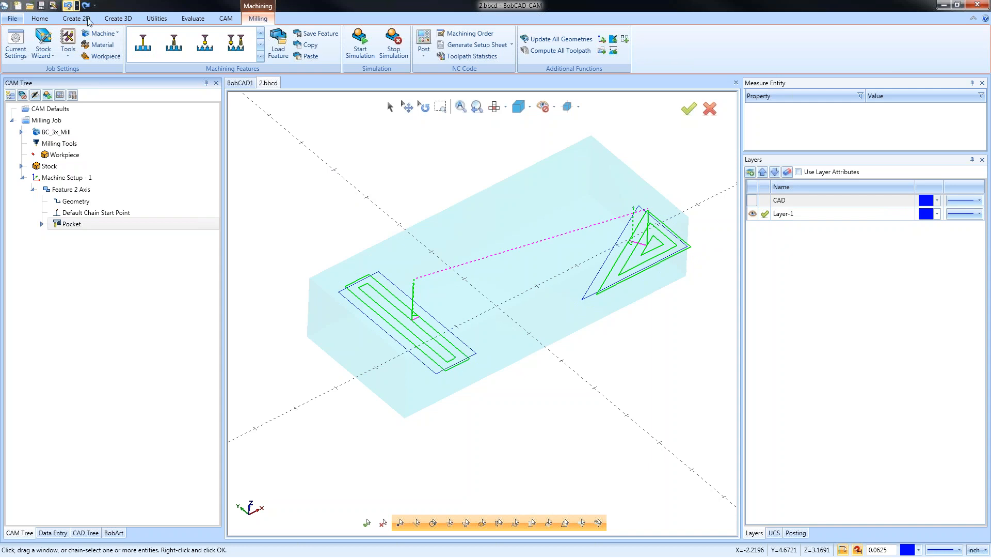
From the top view, change the slot outline's two open ends and the triangular outline's two open edges to a dashed line style.
{"action": "left_click", "coordinate": [494, 107]}
{"action": "right_click", "coordinate": [517, 191]}
{"action": "left_click", "coordinate": [560, 213]}
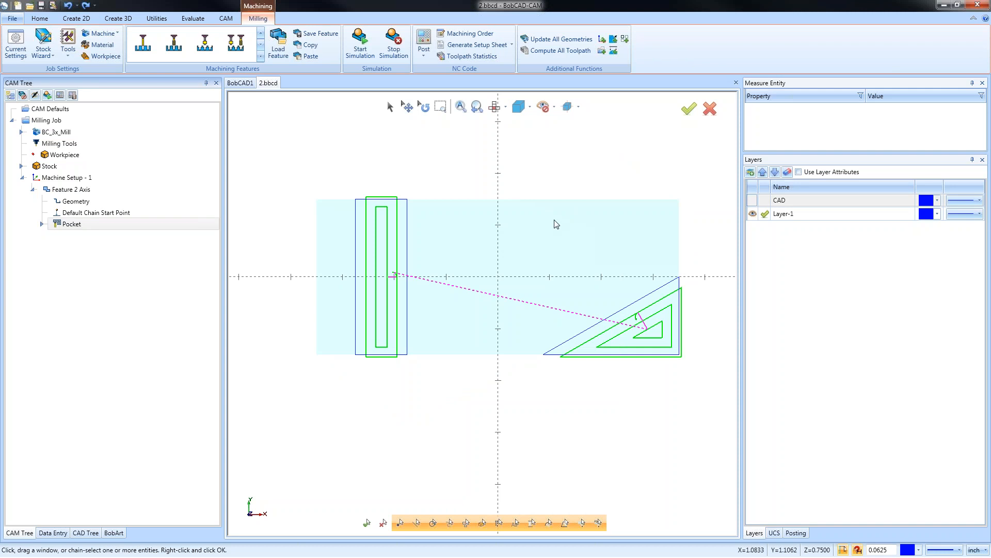
{"action": "left_click", "coordinate": [390, 106]}
{"action": "left_click_drag", "start_coordinate": [383, 179], "coordinate": [383, 392]}
{"action": "left_click_drag", "start_coordinate": [666, 331], "coordinate": [711, 394]}
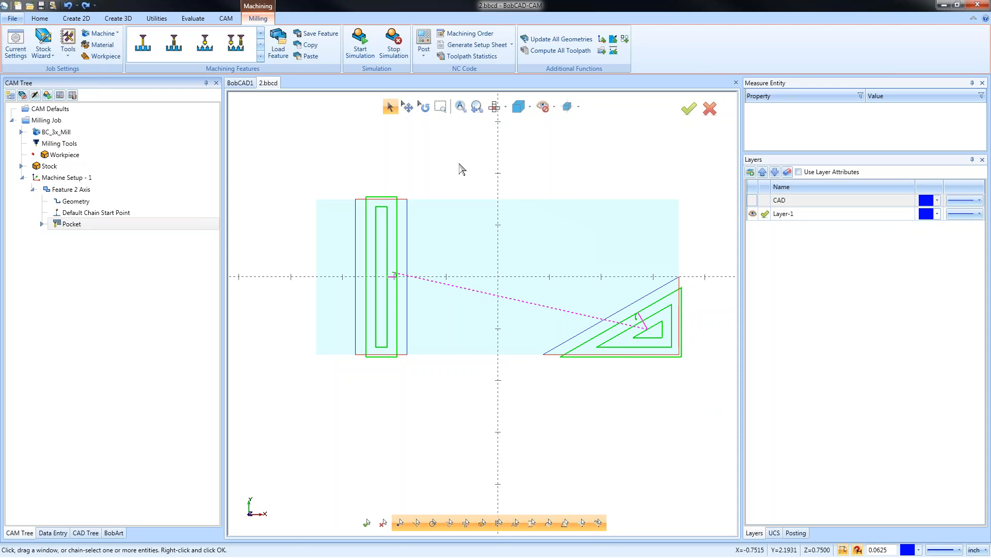
{"action": "right_click", "coordinate": [522, 157]}
{"action": "mouse_move", "coordinate": [596, 218]}
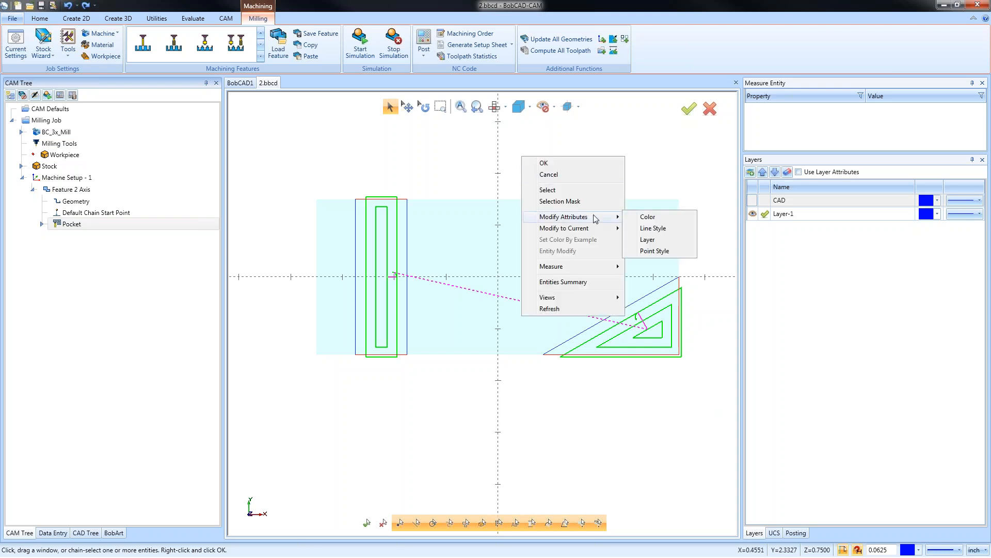
{"action": "left_click", "coordinate": [653, 228]}
{"action": "left_click", "coordinate": [496, 261]}
{"action": "left_click", "coordinate": [478, 326]}
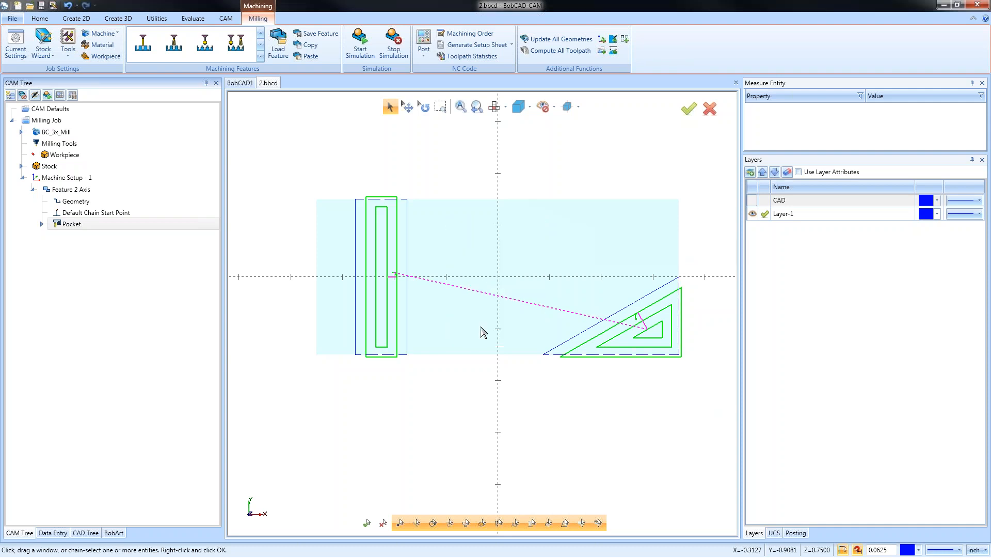
Clear the 2 Axis feature's geometry and reselect the complete original slot and triangular outlines with their dashed open edges.
{"action": "middle_click_drag", "start_coordinate": [533, 408], "coordinate": [531, 370]}
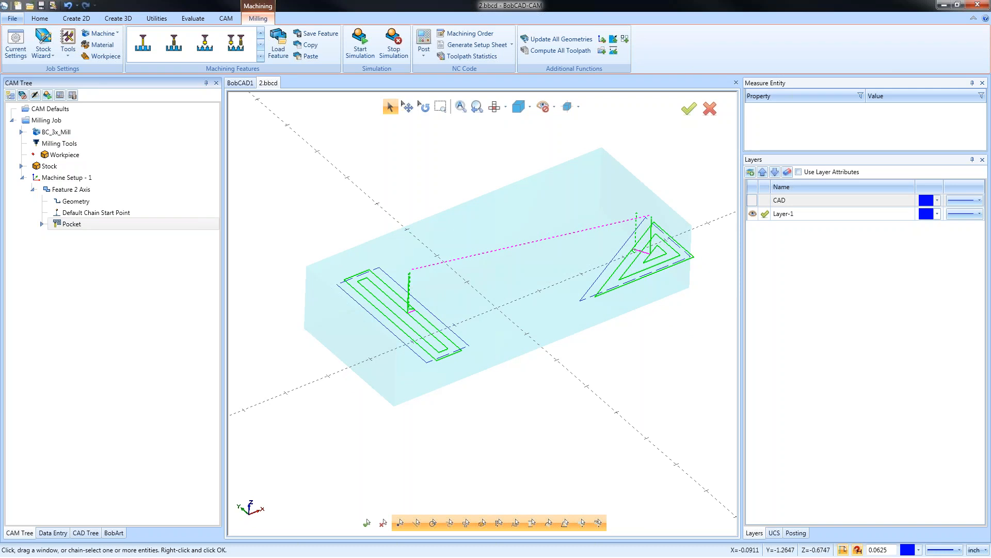
{"action": "right_click", "coordinate": [81, 201]}
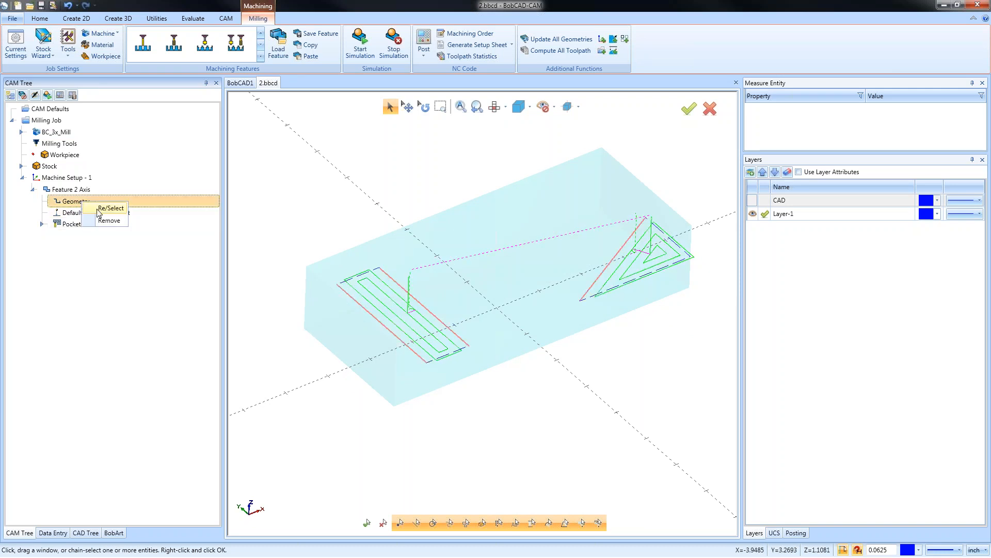
{"action": "left_click", "coordinate": [101, 212]}
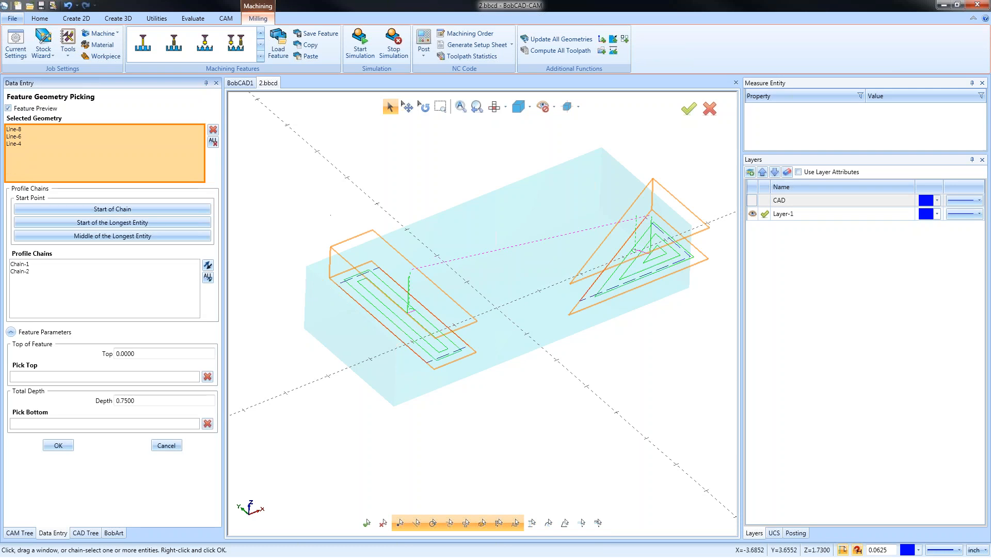
{"action": "left_click", "coordinate": [214, 142]}
{"action": "left_click", "coordinate": [366, 273], "text": "shift"}
{"action": "left_click", "coordinate": [658, 236], "text": "shift"}
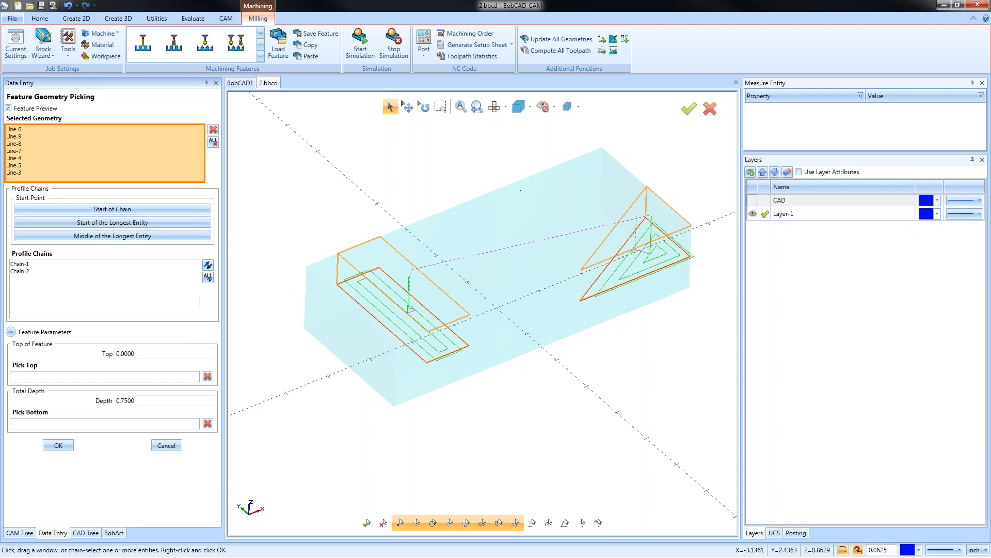
{"action": "left_click", "coordinate": [63, 445]}
Recompute the Pocket toolpath with the open-edge outlines and examine the passes beyond the stock.
{"action": "right_click", "coordinate": [72, 224]}
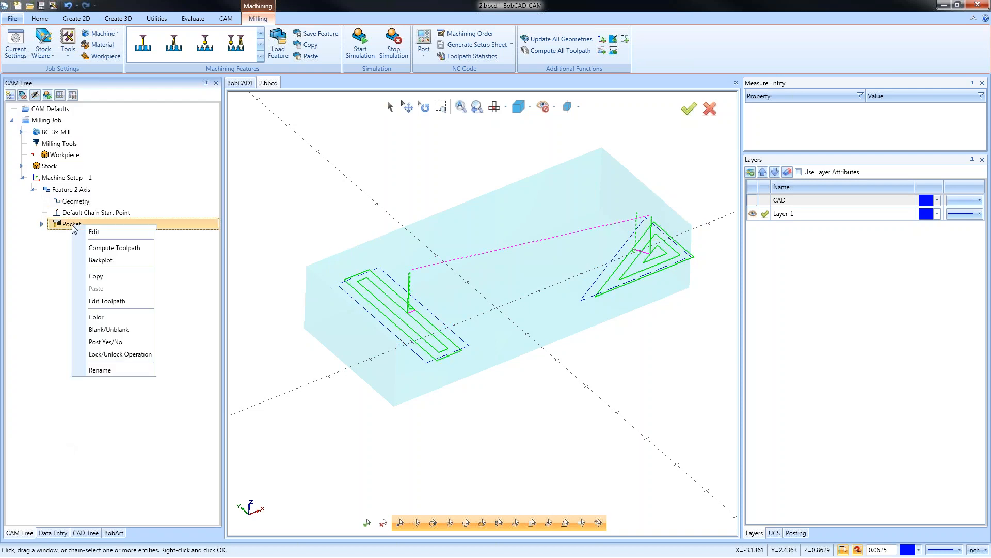
{"action": "left_click", "coordinate": [118, 249]}
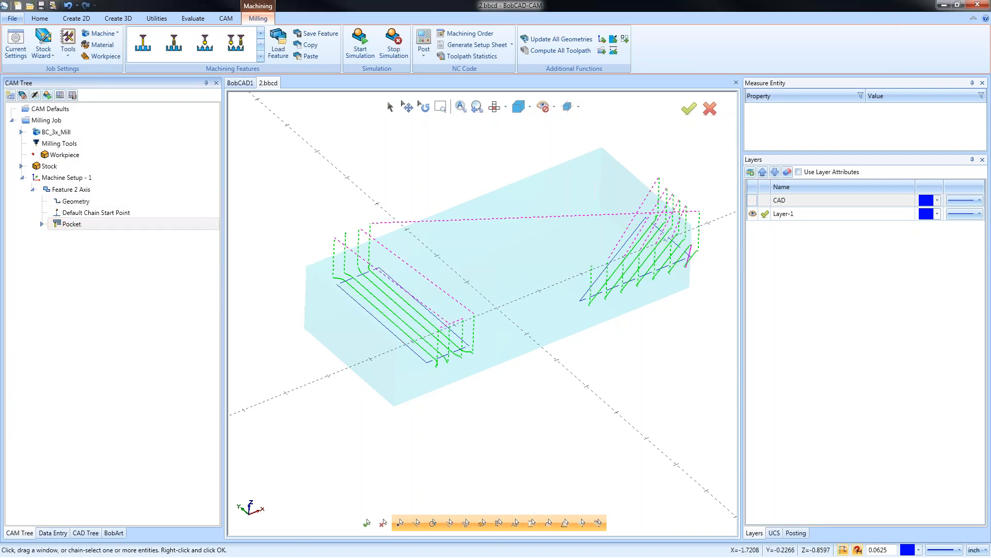
{"action": "mouse_move", "coordinate": [553, 365]}
{"action": "middle_mouse_down"}
{"action": "mouse_move", "coordinate": [553, 429]}
{"action": "mouse_move", "coordinate": [555, 378]}
{"action": "middle_mouse_up"}
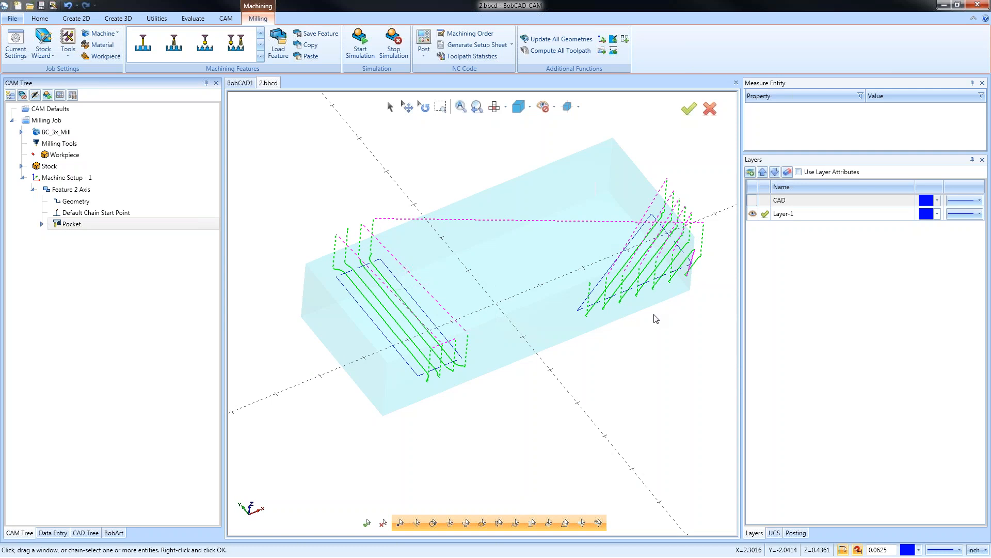
Run the machining simulation of the open-edge pocket toolpath, examine the cut slot and corner step, and close it.
{"action": "left_click", "coordinate": [361, 46]}
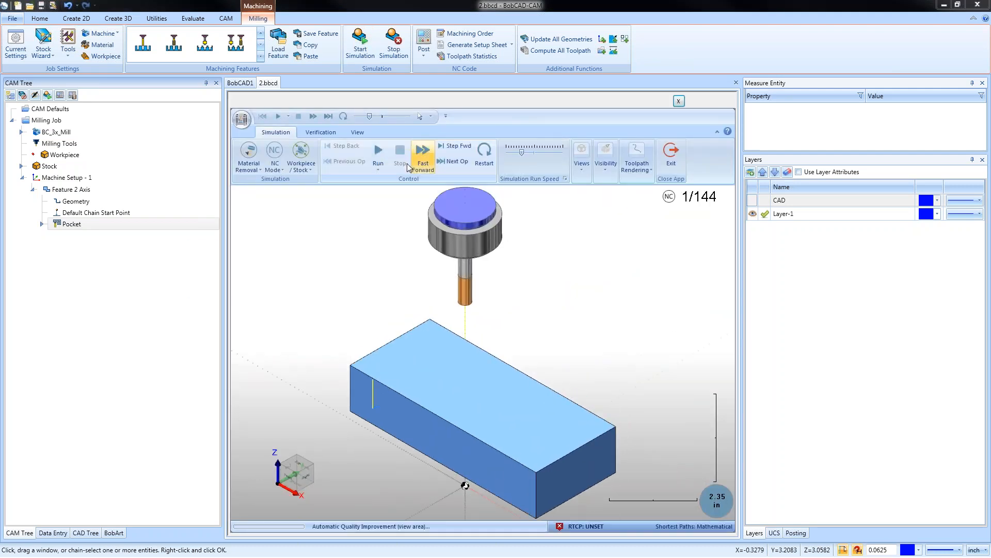
{"action": "left_click", "coordinate": [378, 153]}
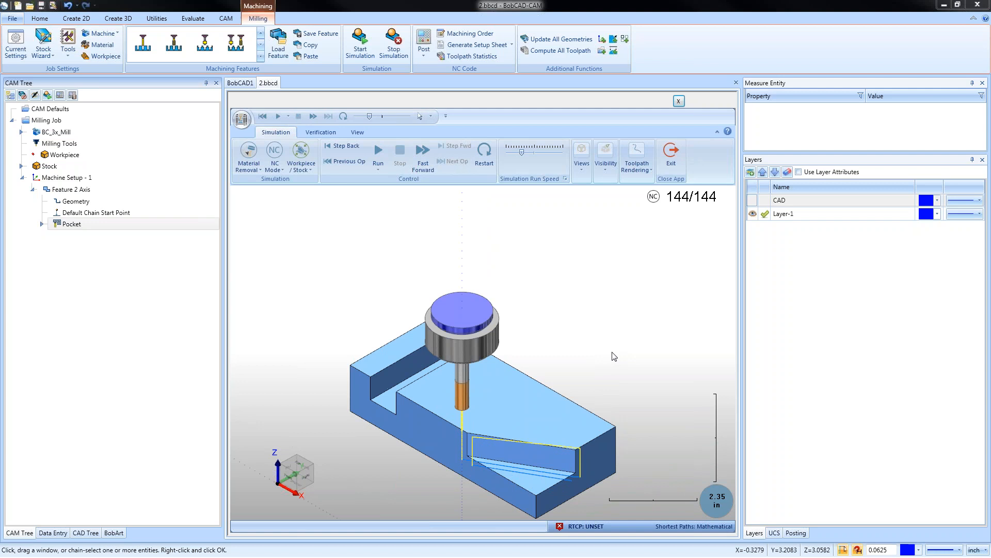
{"action": "left_click", "coordinate": [680, 101]}
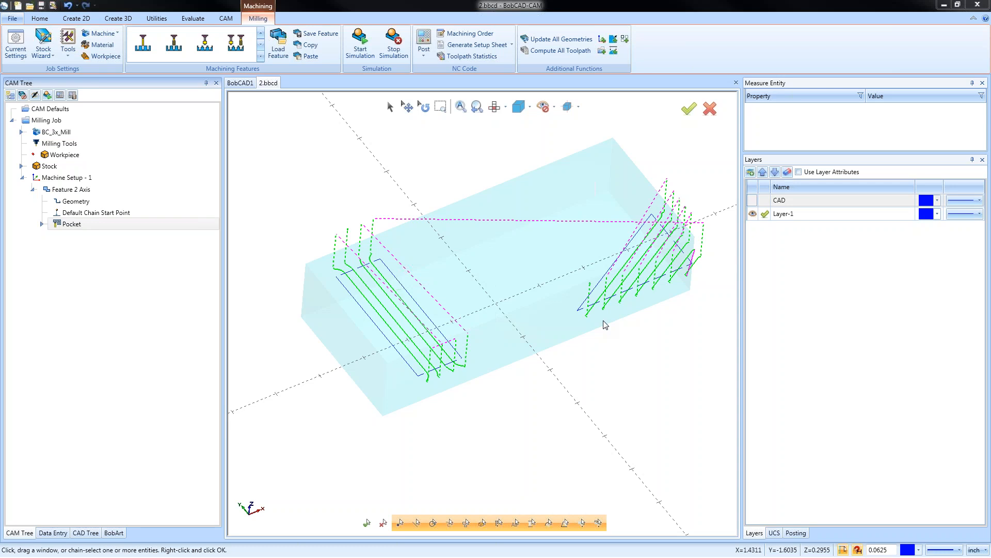
Turn off Oneway cutting in the pocket's Offset Pocket Out pattern and recompute the toolpath.
{"action": "right_click", "coordinate": [83, 190]}
{"action": "left_click", "coordinate": [120, 203]}
{"action": "left_click", "coordinate": [321, 185]}
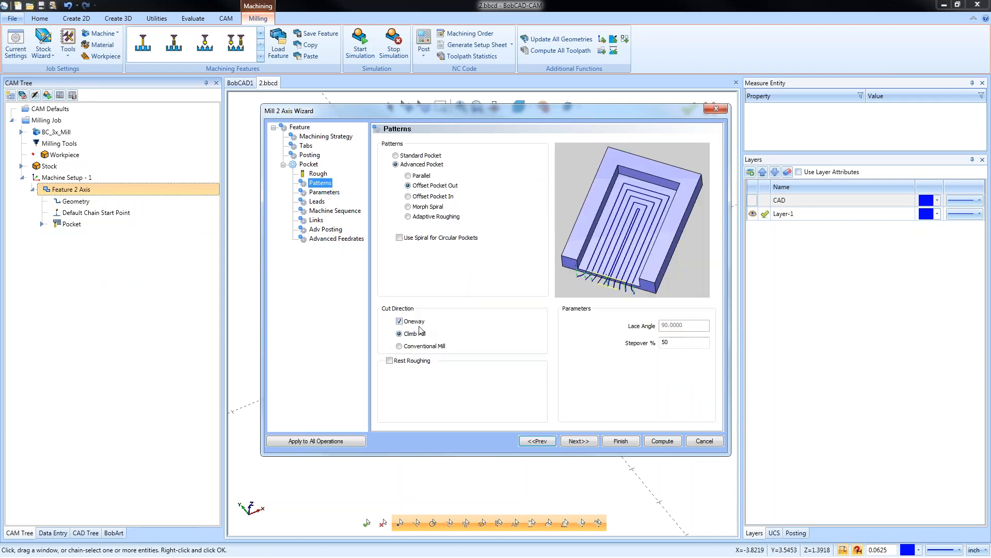
{"action": "left_click", "coordinate": [400, 322]}
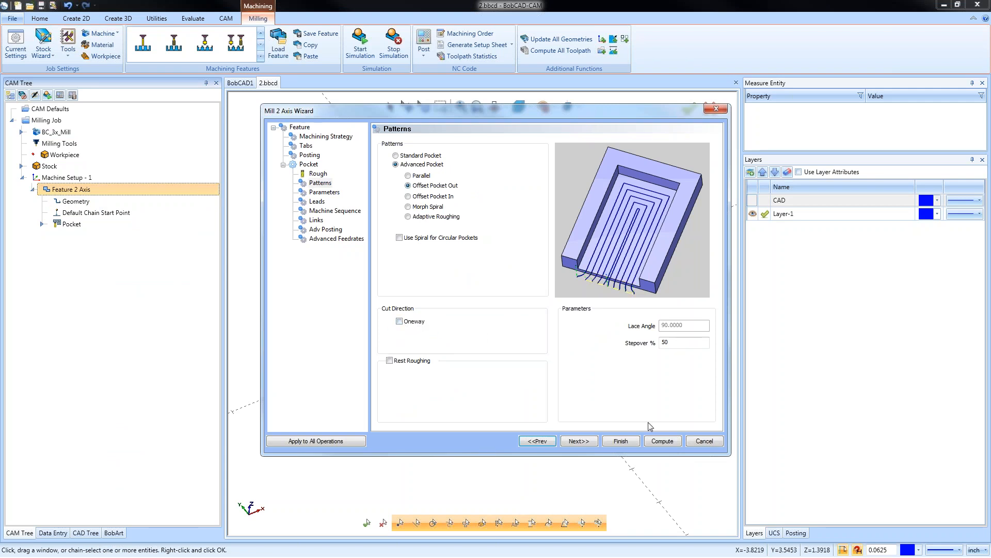
{"action": "left_click", "coordinate": [662, 441]}
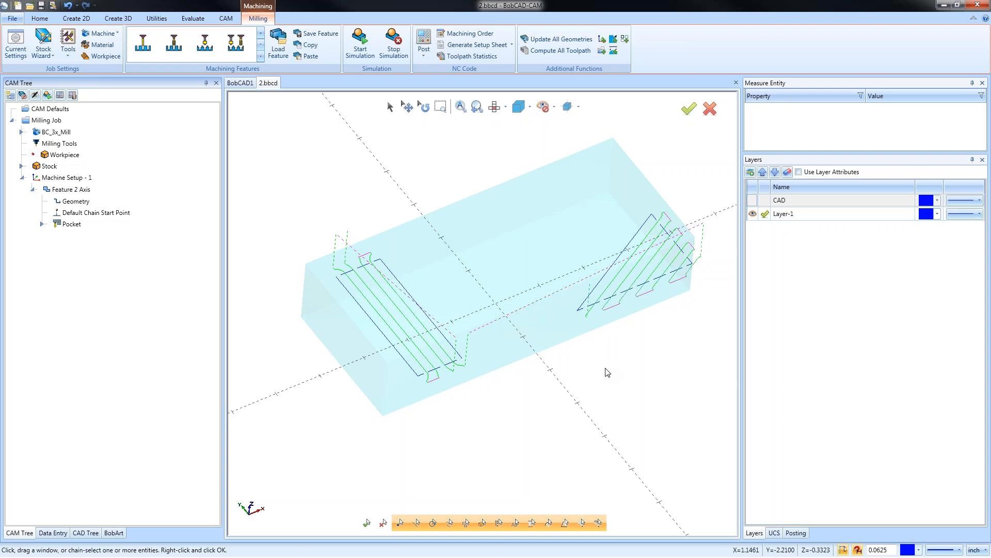
Backplot the pocket toolpath, stepping the tool down to its cutting depth beyond the slot's end, inspect the entry, and close the backplot.
{"action": "left_click", "coordinate": [495, 107]}
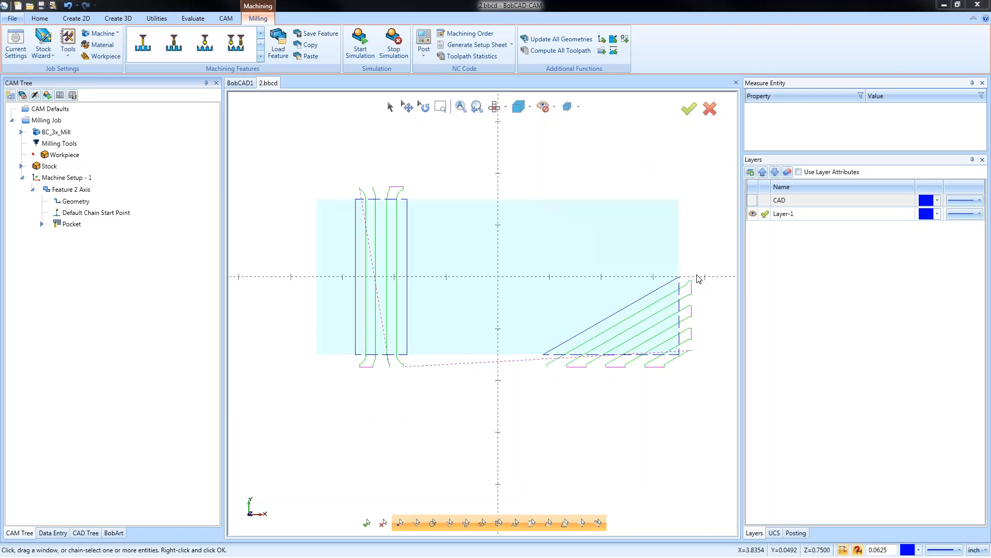
{"action": "right_click", "coordinate": [72, 223]}
{"action": "left_click", "coordinate": [100, 259]}
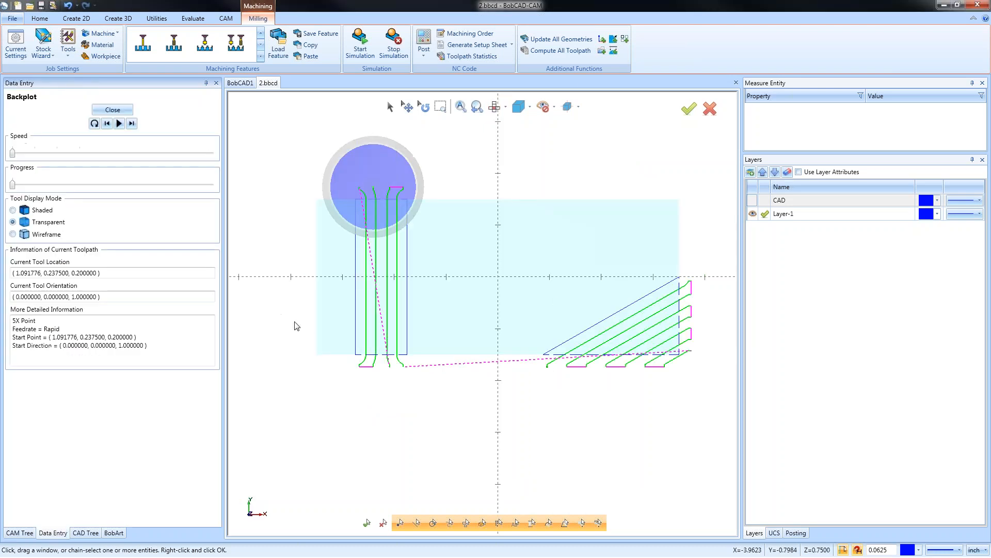
{"action": "middle_click_drag", "start_coordinate": [458, 371], "coordinate": [275, 290]}
{"action": "left_click", "coordinate": [132, 123]}
{"action": "left_click", "coordinate": [134, 124]}
{"action": "middle_click_drag", "start_coordinate": [331, 249], "coordinate": [394, 351]}
{"action": "scroll", "coordinate": [354, 286], "scroll_direction": "up", "scroll_amount": 5}
{"action": "middle_click_drag", "start_coordinate": [516, 414], "coordinate": [568, 386]}
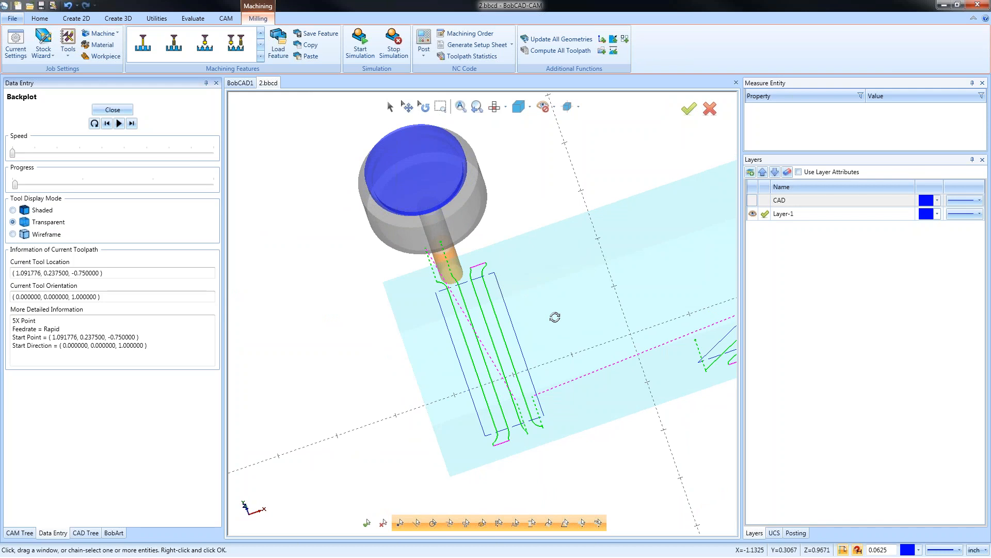
{"action": "scroll", "coordinate": [579, 305], "scroll_direction": "down", "scroll_amount": 2}
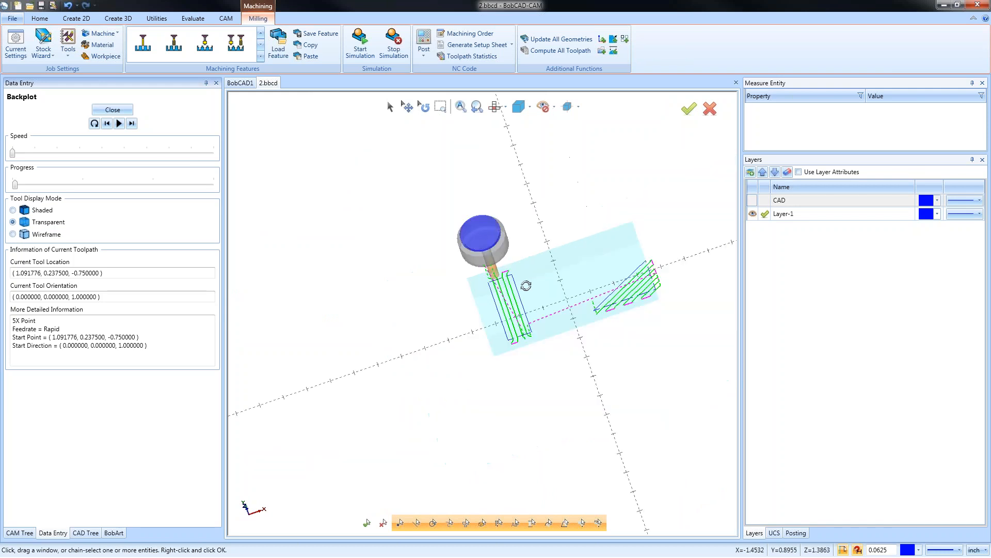
{"action": "middle_click_drag", "start_coordinate": [572, 306], "coordinate": [533, 320]}
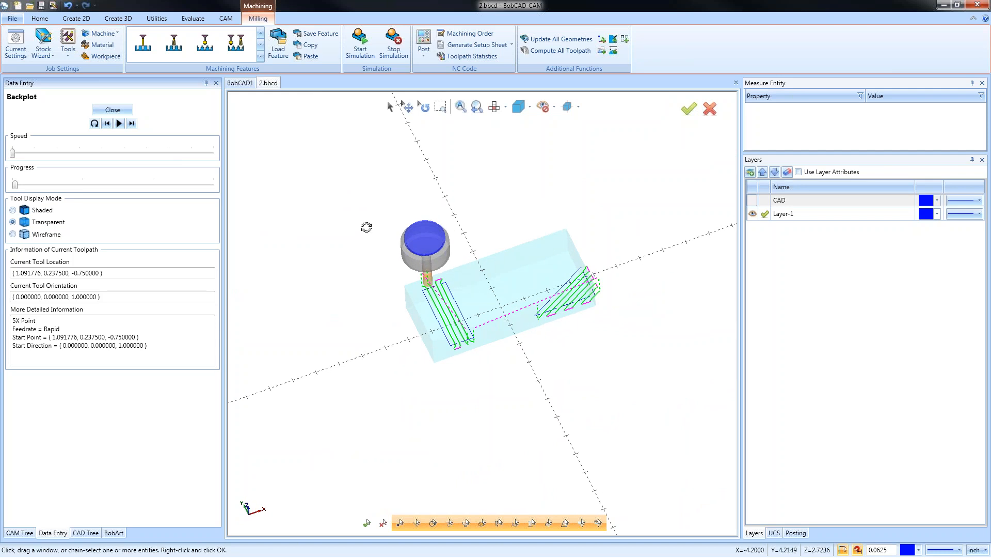
{"action": "left_click", "coordinate": [112, 110]}
Switch the pocket pattern to Adaptive Roughing, compute the toolpath, and inspect the passes in the corner step and slot.
{"action": "right_click", "coordinate": [78, 194]}
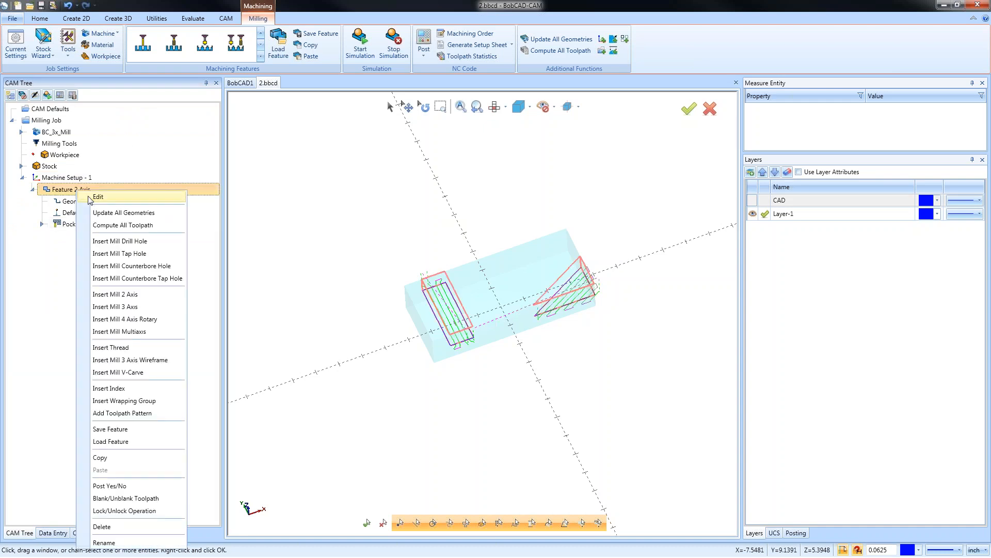
{"action": "left_click", "coordinate": [115, 201]}
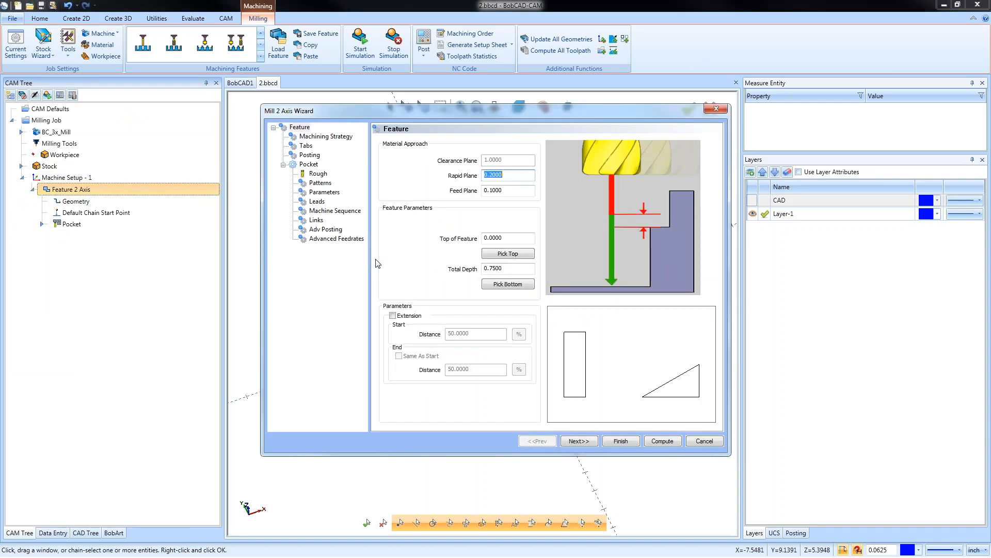
{"action": "left_click", "coordinate": [321, 183]}
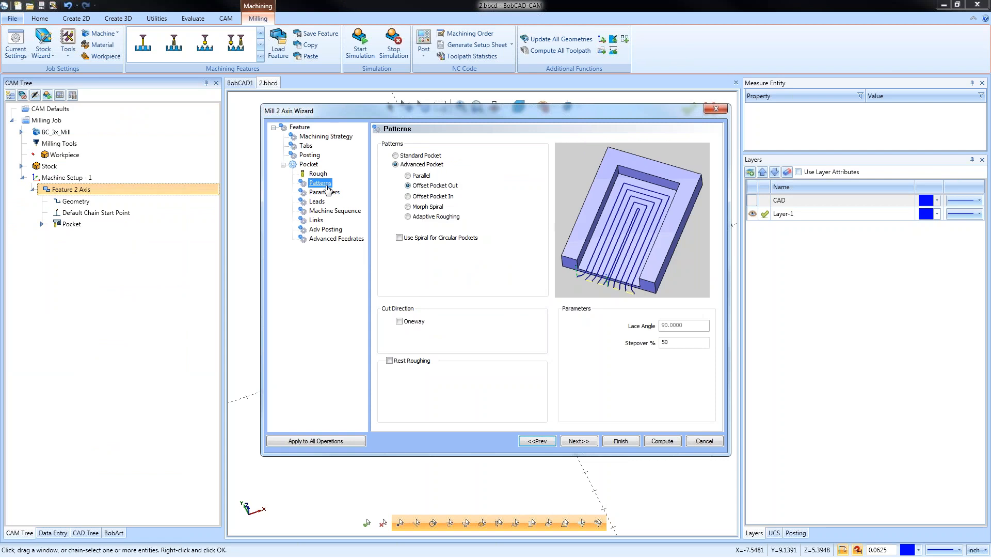
{"action": "left_click", "coordinate": [413, 219]}
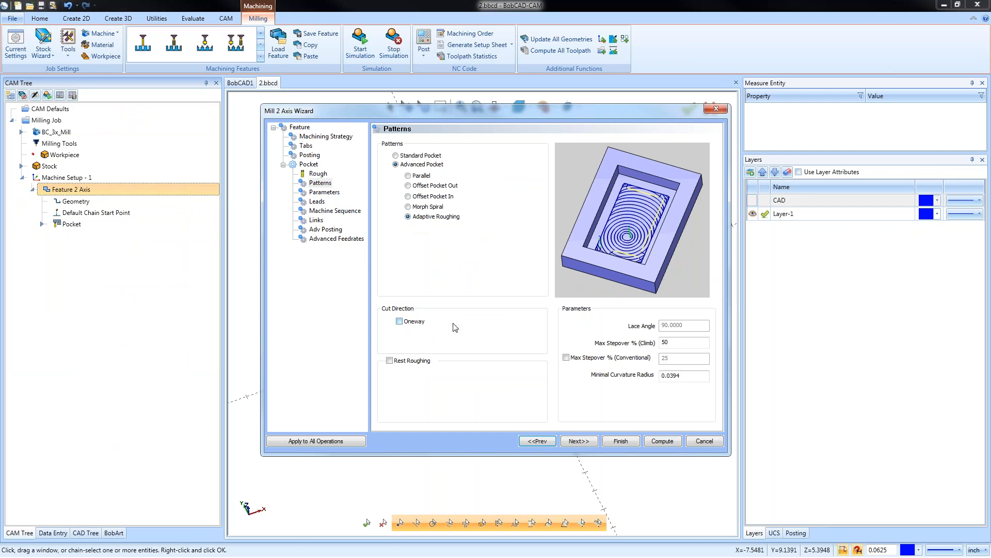
{"action": "left_click", "coordinate": [666, 441]}
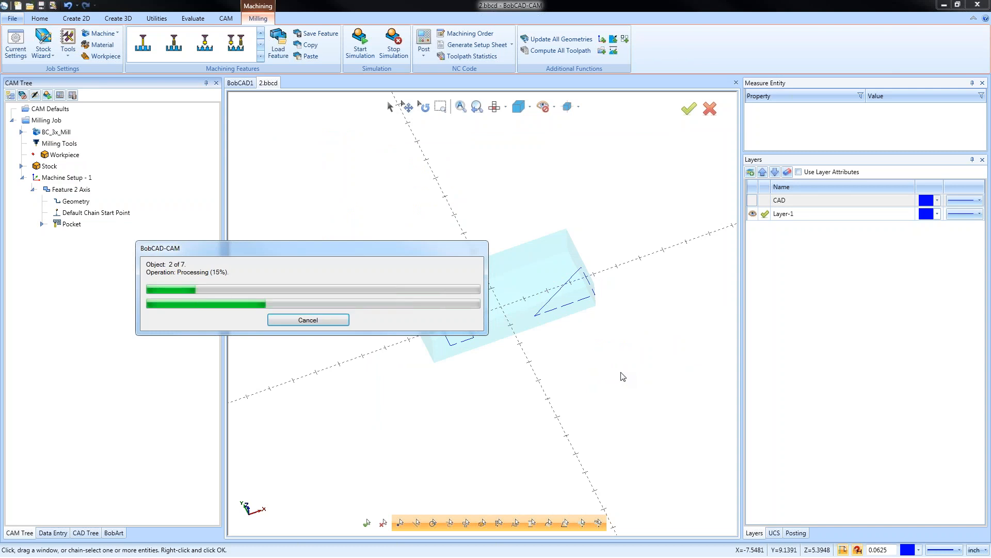
{"action": "scroll", "coordinate": [537, 395], "scroll_direction": "up", "scroll_amount": 3}
{"action": "middle_click_drag", "start_coordinate": [592, 305], "coordinate": [582, 257]}
{"action": "scroll", "coordinate": [581, 258], "scroll_direction": "up", "scroll_amount": 3}
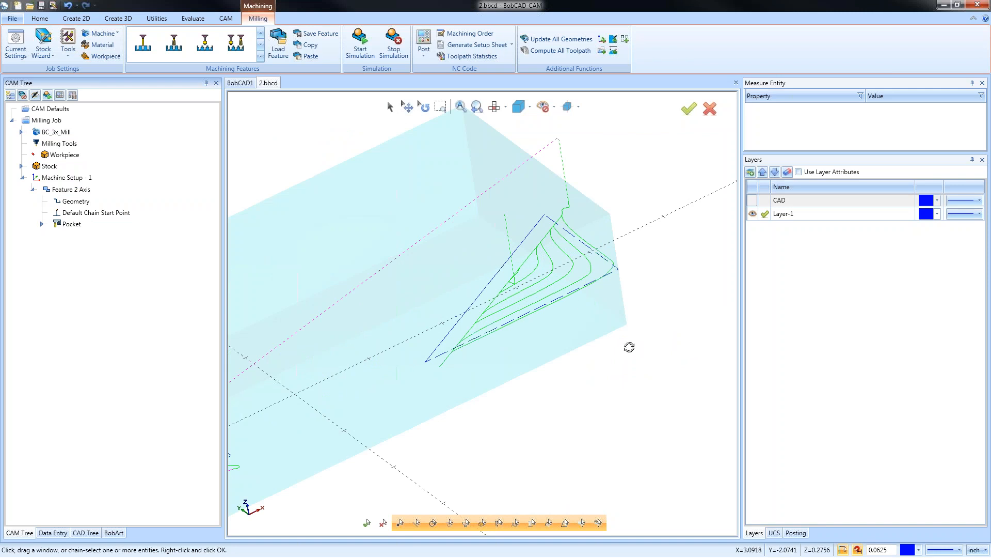
{"action": "scroll", "coordinate": [615, 310], "scroll_direction": "down", "scroll_amount": 4}
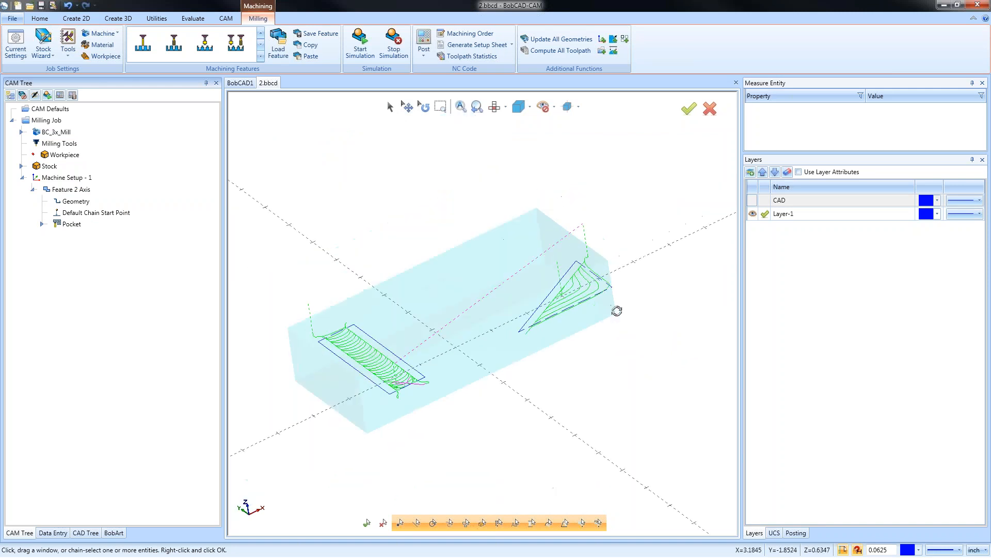
Backplot the Adaptive Roughing pocket toolpath, moving the tool ahead to the corner step passes, and close the backplot.
{"action": "left_click", "coordinate": [71, 227]}
{"action": "right_click", "coordinate": [70, 227]}
{"action": "left_click", "coordinate": [106, 261]}
{"action": "left_click_drag", "start_coordinate": [14, 190], "coordinate": [198, 190]}
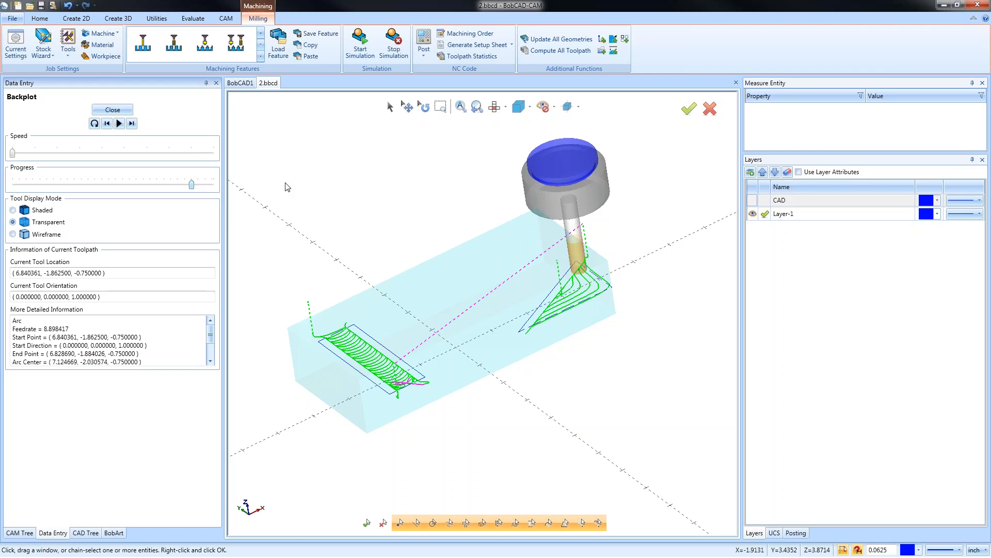
{"action": "left_click", "coordinate": [117, 110]}
Show the CAD layer over the toolpath and add a new active layer below Layer-1.
{"action": "middle_click_drag", "start_coordinate": [578, 330], "coordinate": [615, 354]}
{"action": "middle_click_drag", "start_coordinate": [624, 388], "coordinate": [687, 290]}
{"action": "left_click", "coordinate": [754, 200]}
{"action": "middle_click_drag", "start_coordinate": [455, 305], "coordinate": [450, 335]}
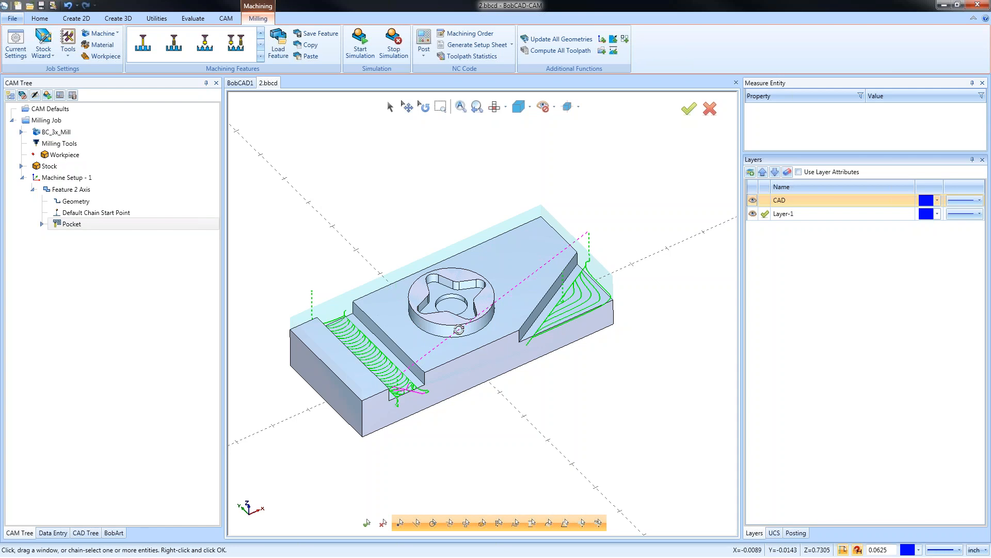
{"action": "right_click", "coordinate": [785, 216]}
{"action": "left_click", "coordinate": [804, 232]}
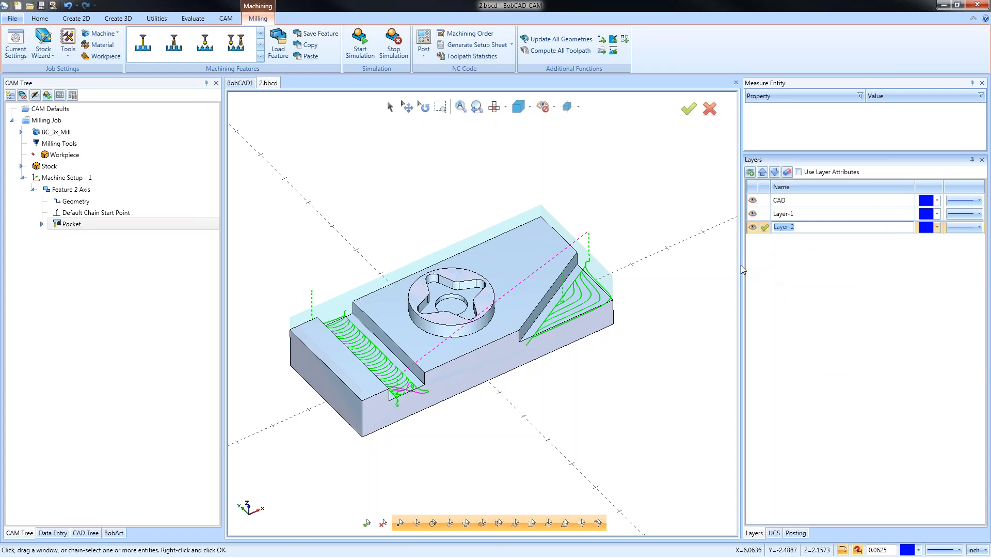
Extract the circular base edge of the round boss as wireframe geometry on Layer-2.
{"action": "left_click", "coordinate": [156, 19]}
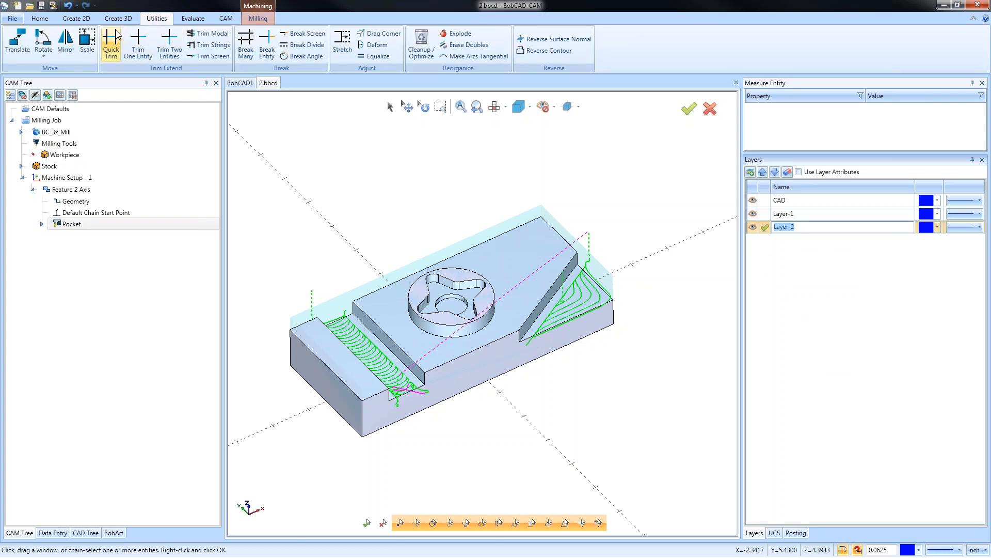
{"action": "left_click", "coordinate": [81, 20]}
{"action": "left_click", "coordinate": [375, 42]}
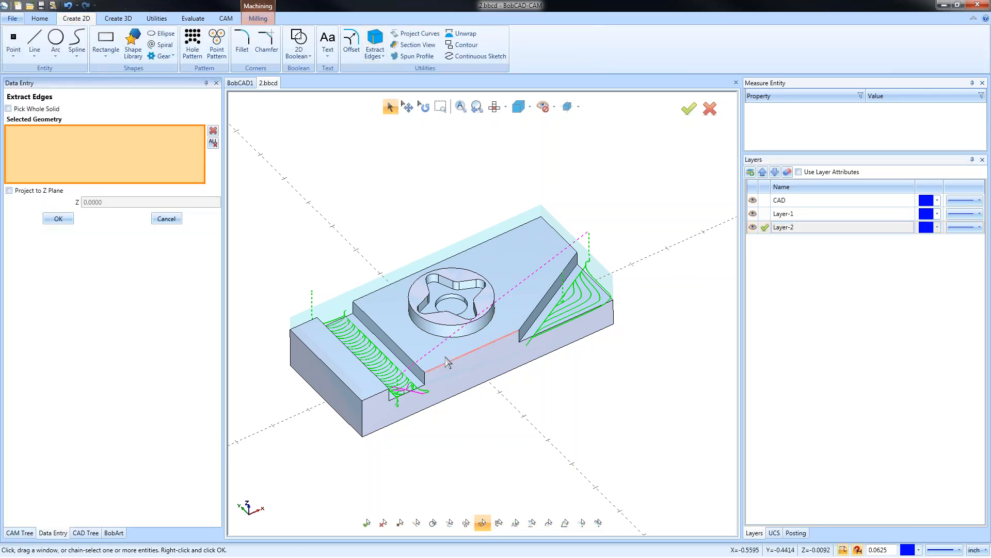
{"action": "left_click", "coordinate": [58, 219]}
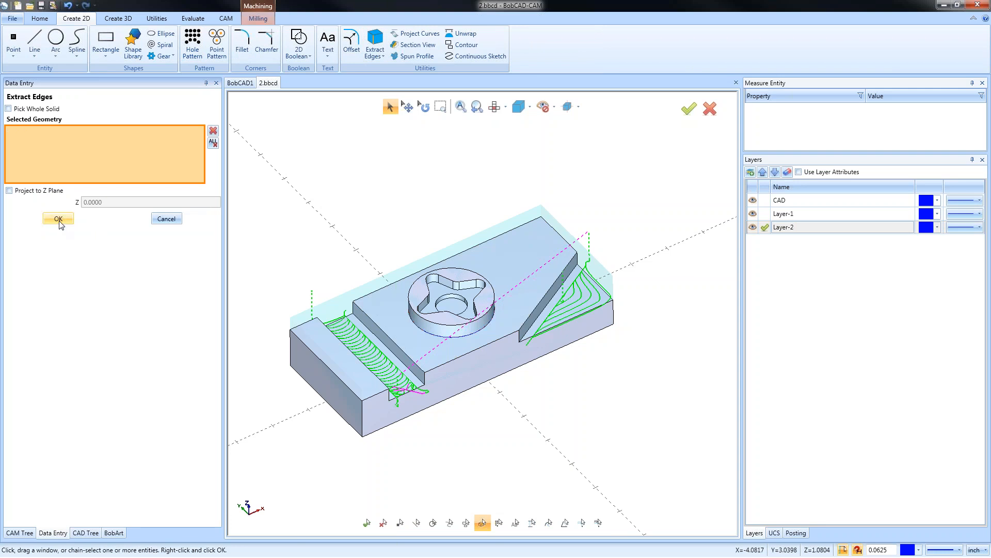
{"action": "left_click", "coordinate": [166, 219]}
Draw a two-point corner rectangle about 7 by 3 inches around the part outline, starting from the corner at X -3.5, Y 1.5, Z 1.125.
{"action": "left_click", "coordinate": [105, 38]}
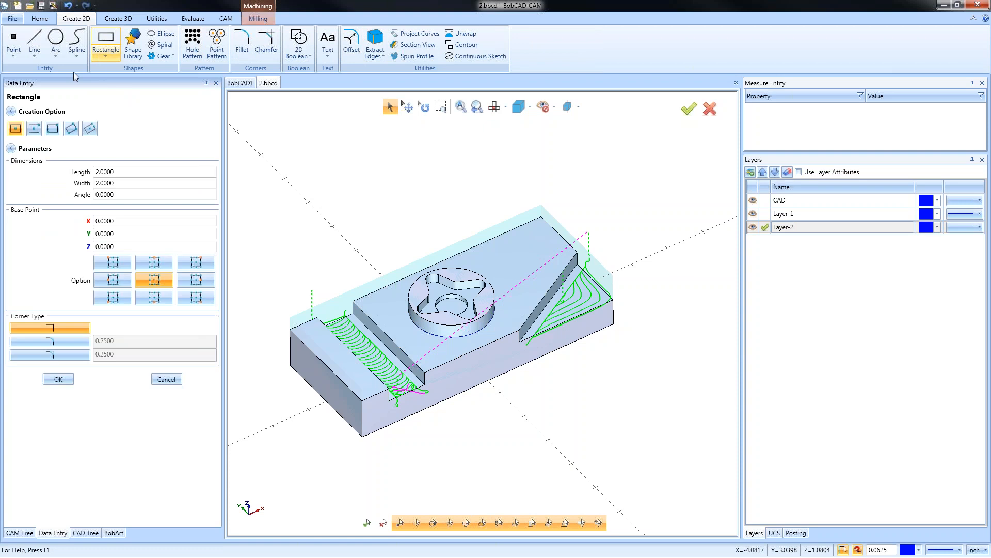
{"action": "left_click", "coordinate": [290, 329]}
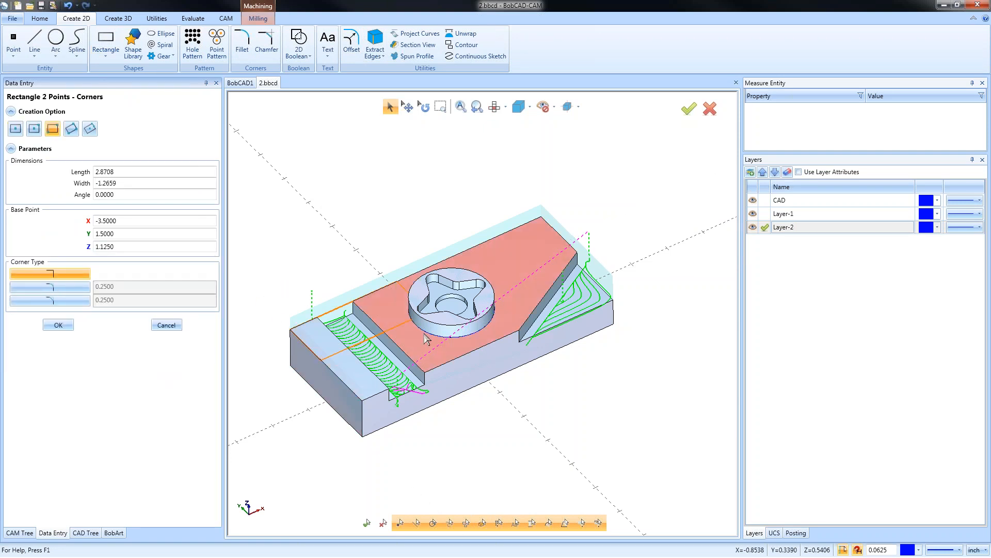
{"action": "left_click", "coordinate": [614, 300]}
{"action": "left_click", "coordinate": [58, 325]}
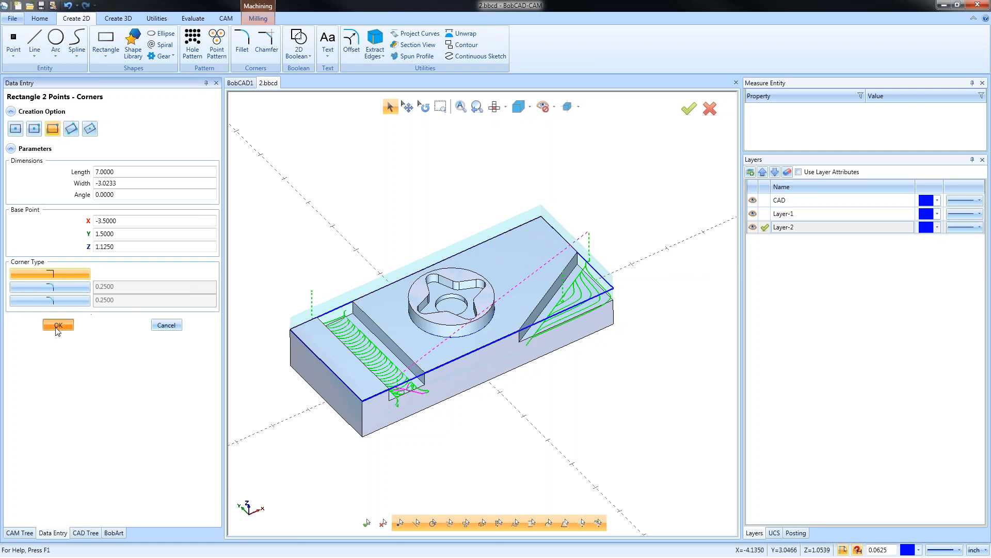
{"action": "left_click", "coordinate": [166, 325]}
Hide Layer-1 and CAD, view the part from above, and blank the toolpath of the existing Feature 2 Axis.
{"action": "left_click", "coordinate": [753, 214]}
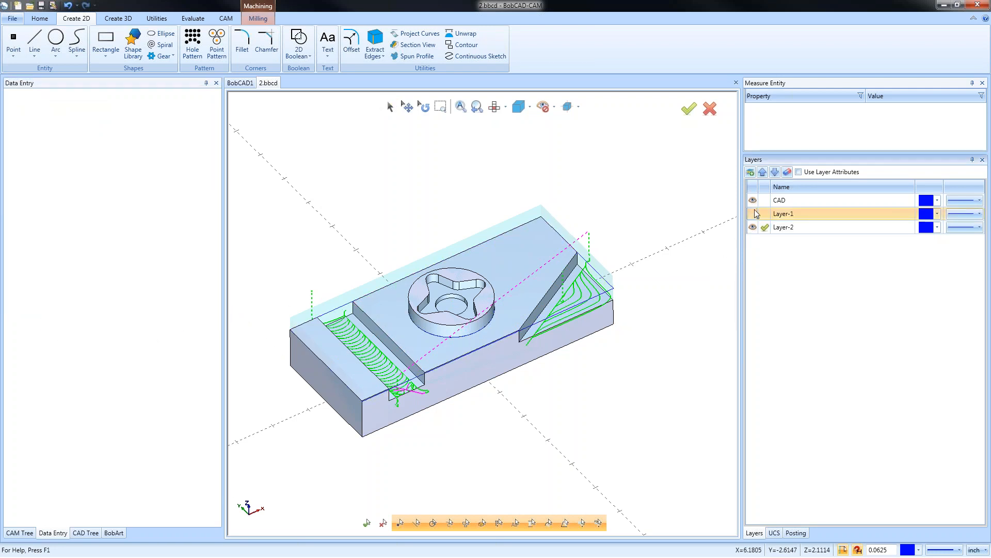
{"action": "left_click", "coordinate": [753, 201]}
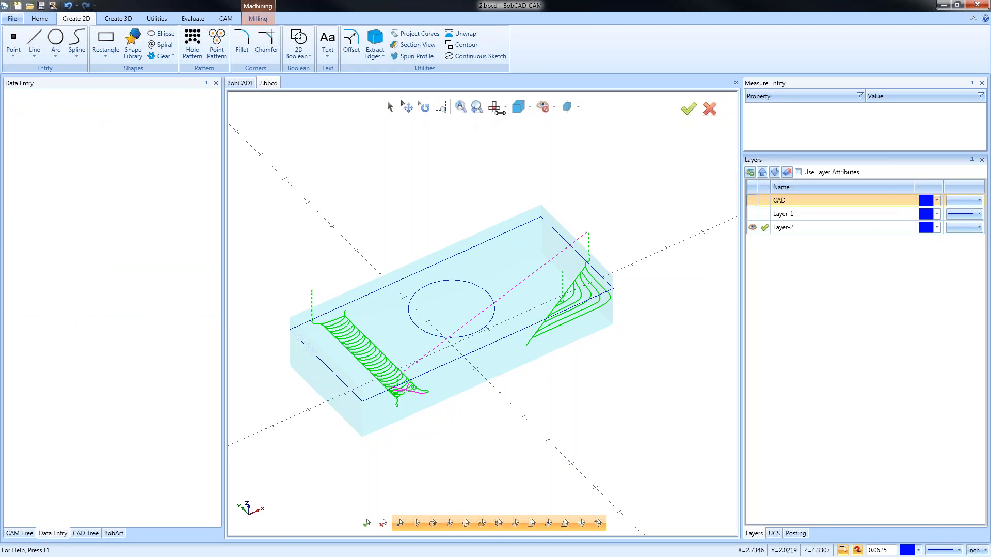
{"action": "left_click", "coordinate": [495, 107]}
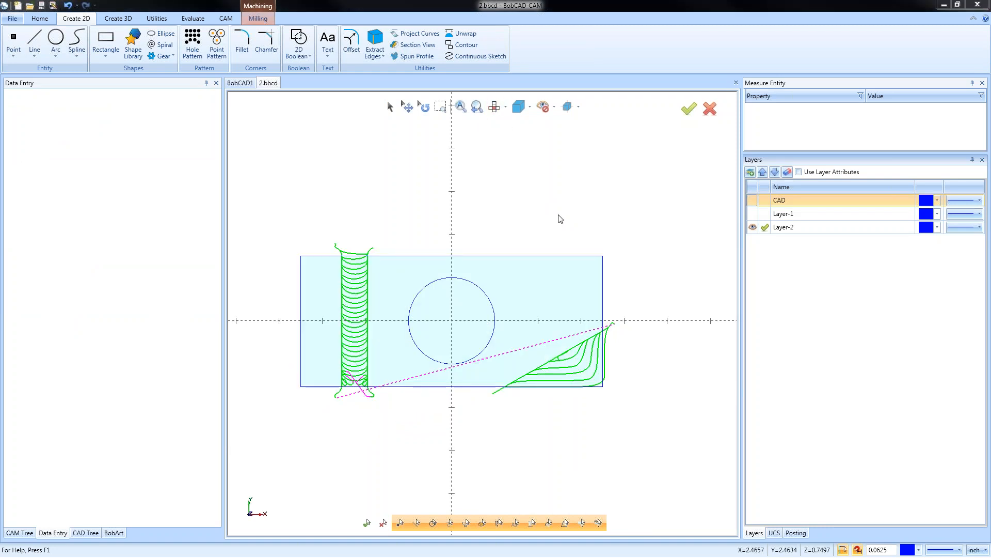
{"action": "left_click", "coordinate": [19, 533]}
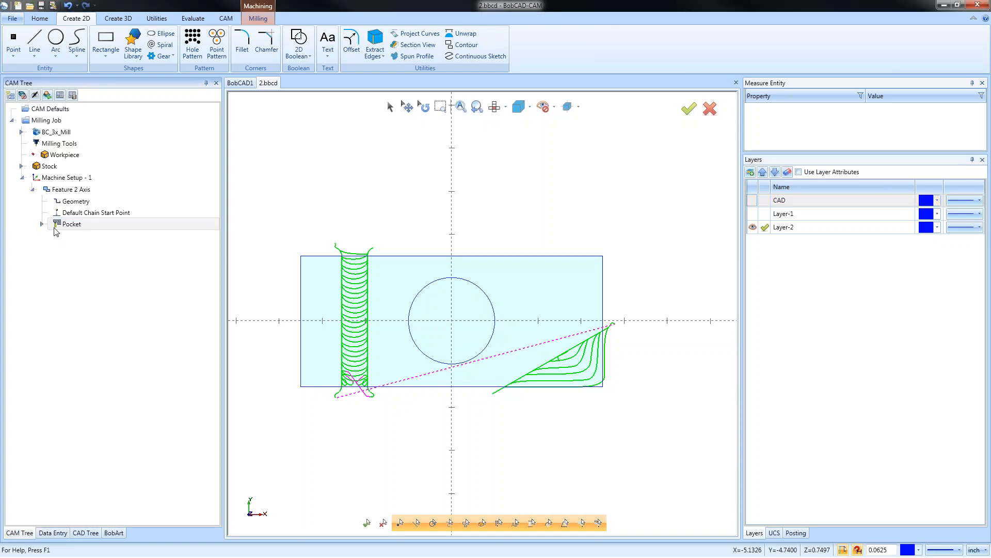
{"action": "right_click", "coordinate": [72, 194]}
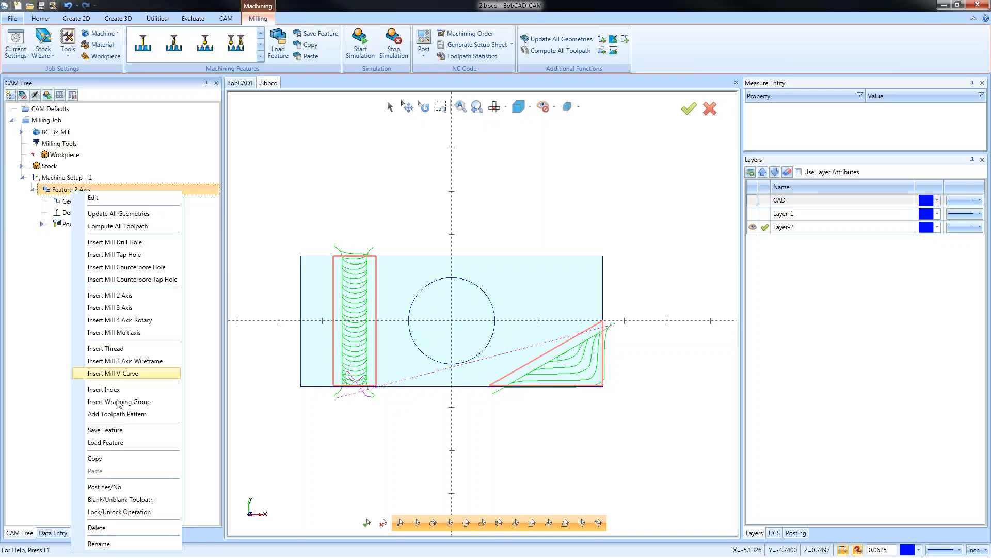
{"action": "left_click", "coordinate": [132, 512]}
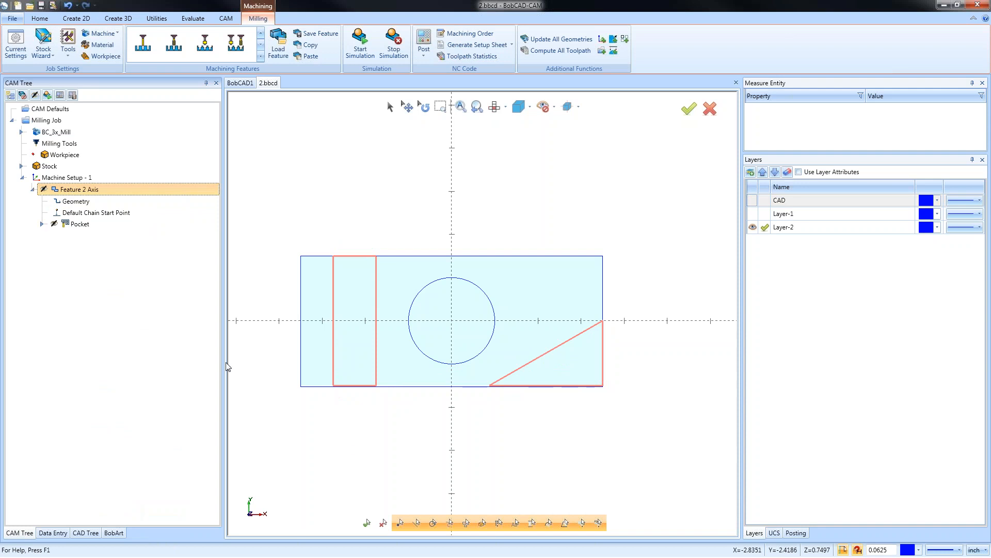
{"action": "left_click", "coordinate": [66, 177]}
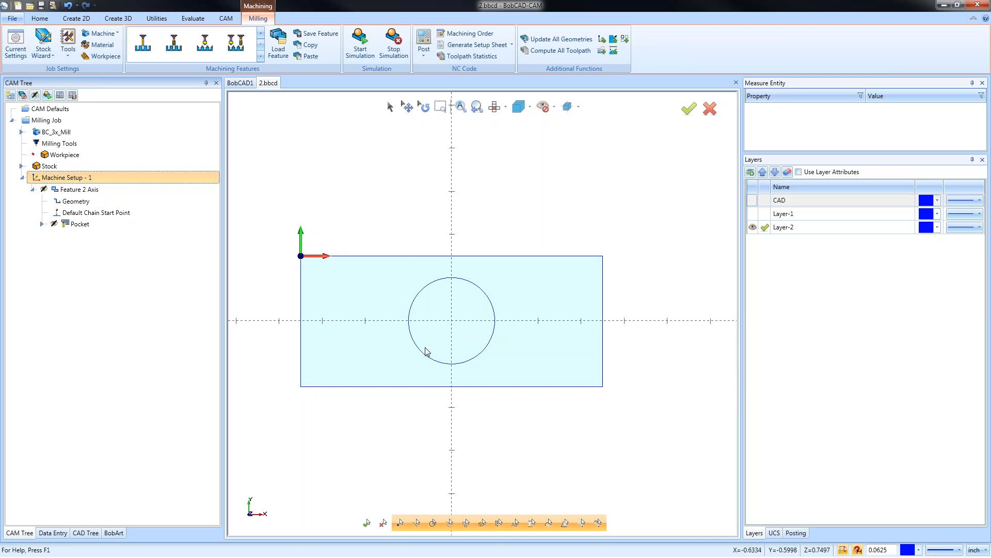
Change all four sides of the outer rectangle to a dashed line style so they act as open edges.
{"action": "left_click", "coordinate": [391, 106]}
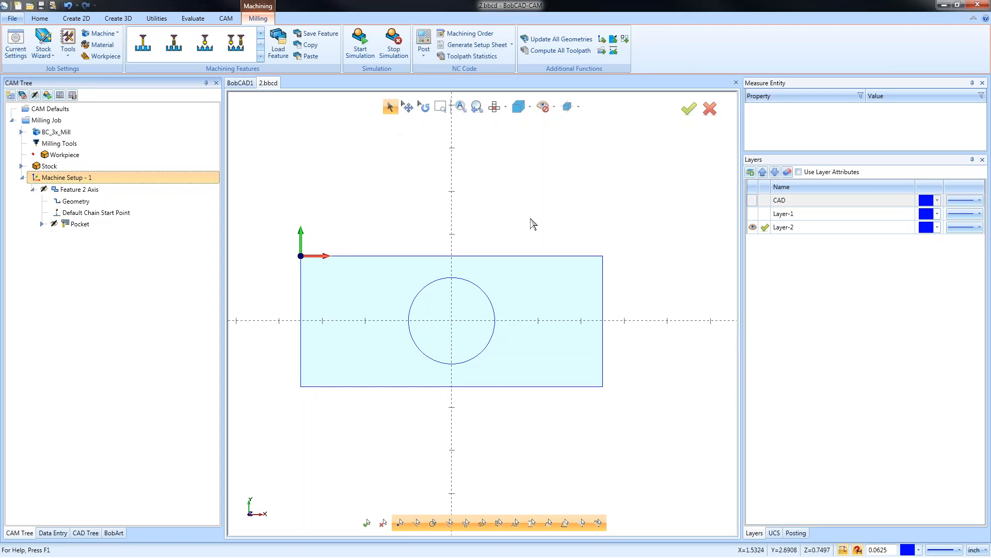
{"action": "left_click", "coordinate": [551, 257]}
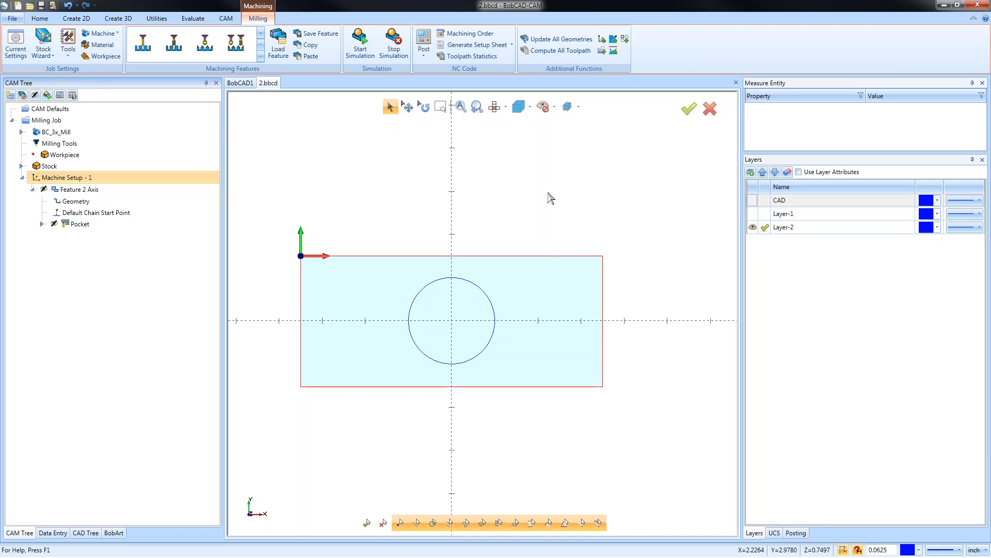
{"action": "right_click", "coordinate": [539, 185]}
{"action": "mouse_move", "coordinate": [606, 243]}
{"action": "left_click", "coordinate": [675, 254]}
{"action": "left_click", "coordinate": [524, 260]}
{"action": "left_click", "coordinate": [477, 325]}
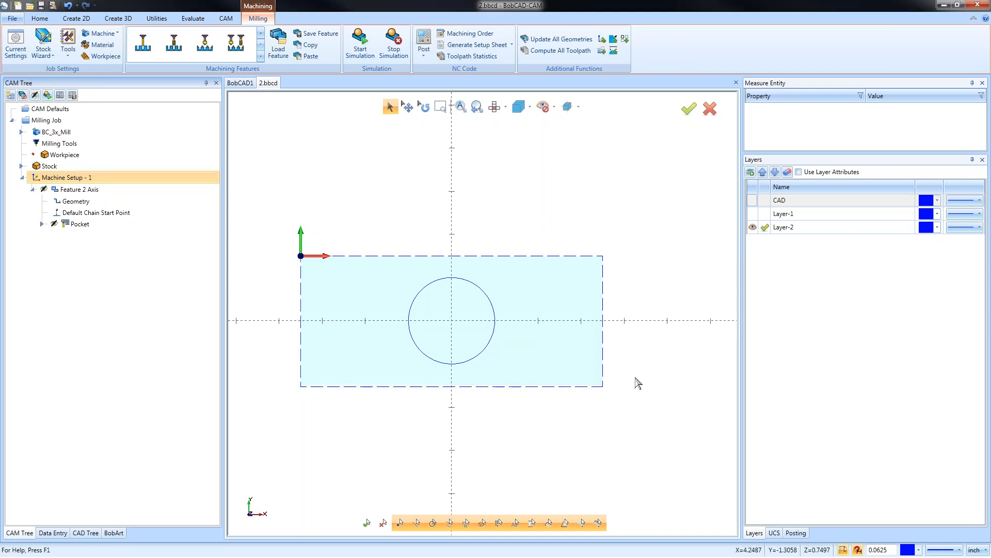
Copy the existing Feature 2 Axis and paste it as a second feature, without loading the Top of Feature and Depth values.
{"action": "left_click", "coordinate": [91, 192]}
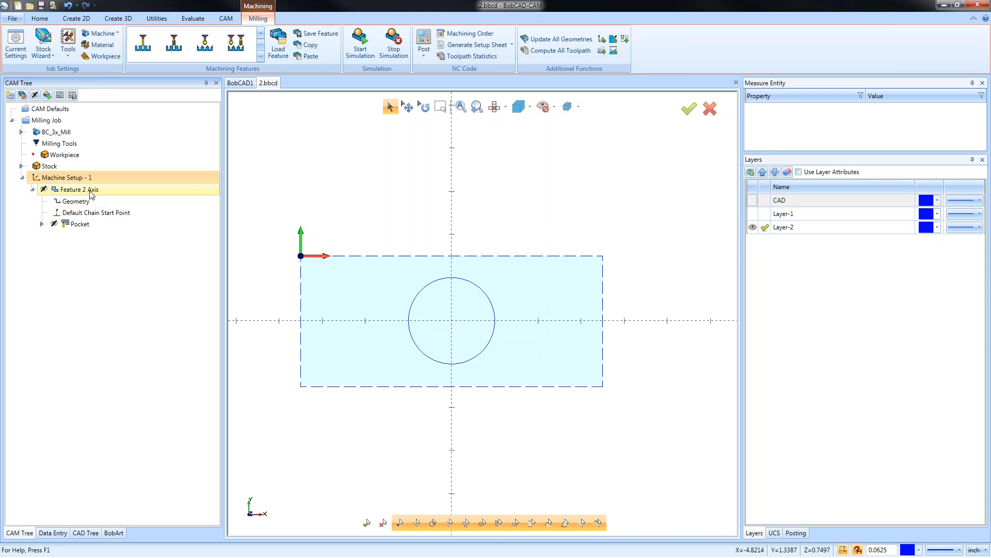
{"action": "right_click", "coordinate": [92, 193]}
{"action": "left_click", "coordinate": [135, 459]}
{"action": "right_click", "coordinate": [96, 196]}
{"action": "left_click", "coordinate": [129, 470]}
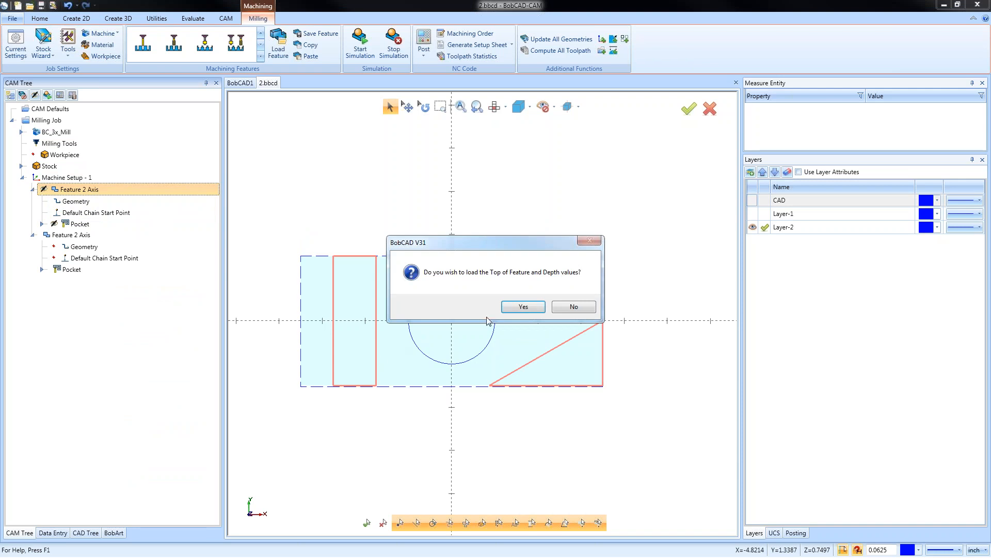
{"action": "left_click", "coordinate": [572, 306]}
Assign the dashed rectangle and the circle as the second feature's geometry, picking the rectangle's corner as the bottom for a 0.3750 depth.
{"action": "middle_click_drag", "start_coordinate": [524, 387], "coordinate": [504, 349]}
{"action": "left_click", "coordinate": [82, 248]}
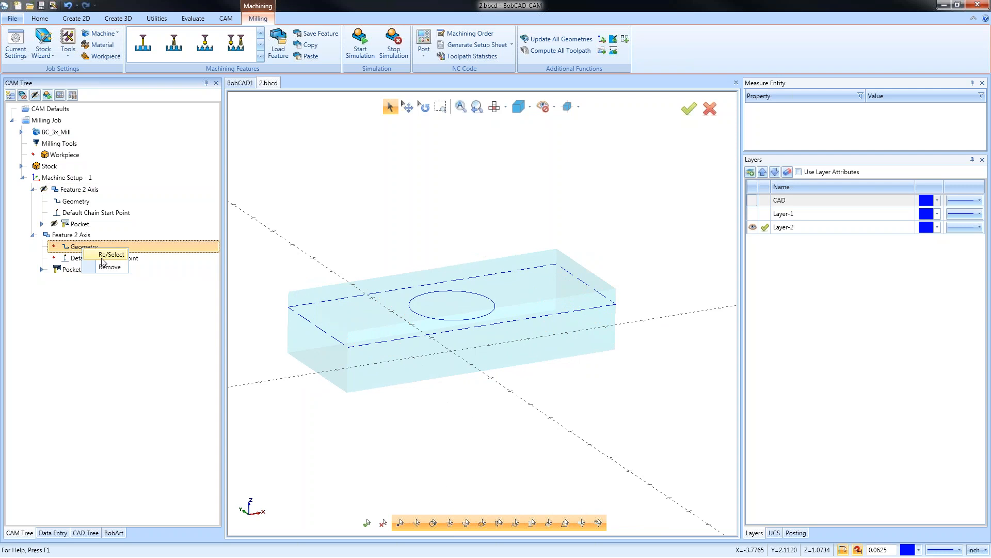
{"action": "double_click", "coordinate": [82, 248]}
{"action": "left_click", "coordinate": [314, 328]}
{"action": "left_click", "coordinate": [409, 316]}
{"action": "left_click", "coordinate": [85, 424]}
{"action": "left_click", "coordinate": [348, 347]}
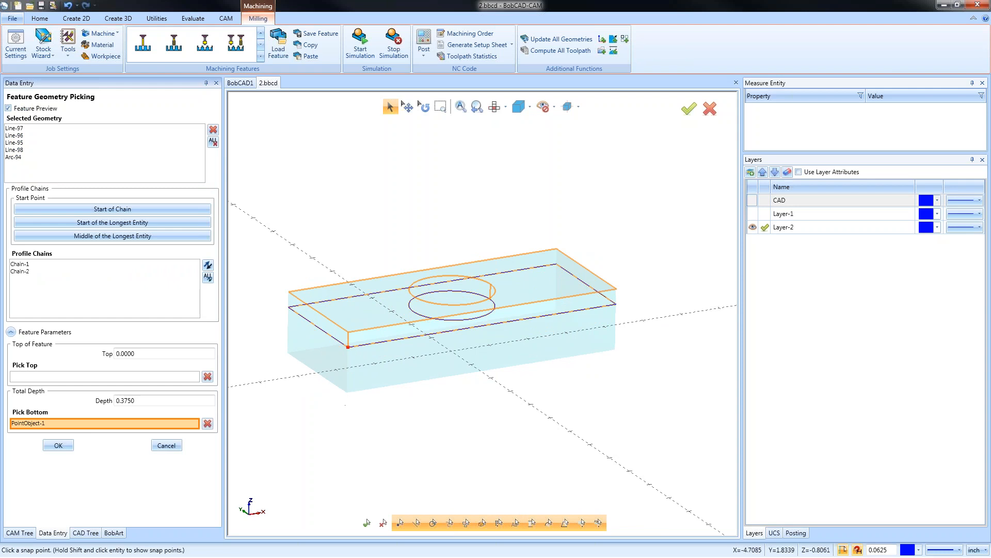
{"action": "left_click", "coordinate": [60, 447]}
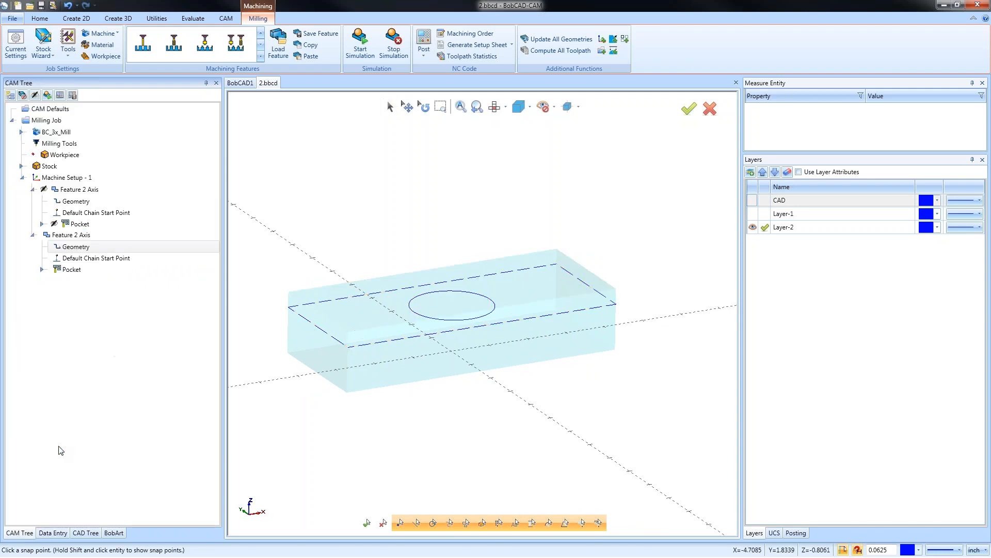
Compute the second feature's pocket toolpath and inspect the passes around the circle.
{"action": "right_click", "coordinate": [76, 269]}
{"action": "left_click", "coordinate": [118, 292]}
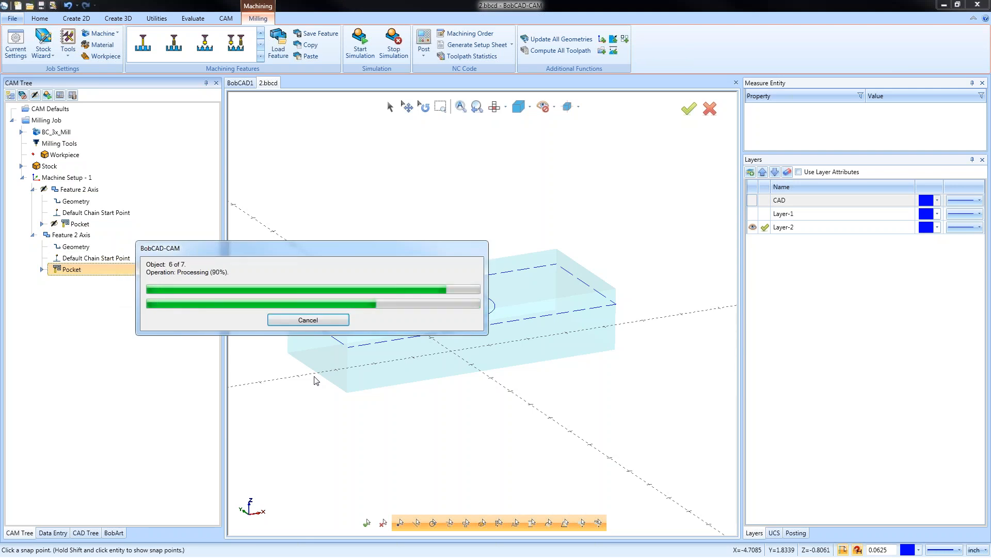
{"action": "middle_click_drag", "start_coordinate": [474, 321], "coordinate": [476, 368]}
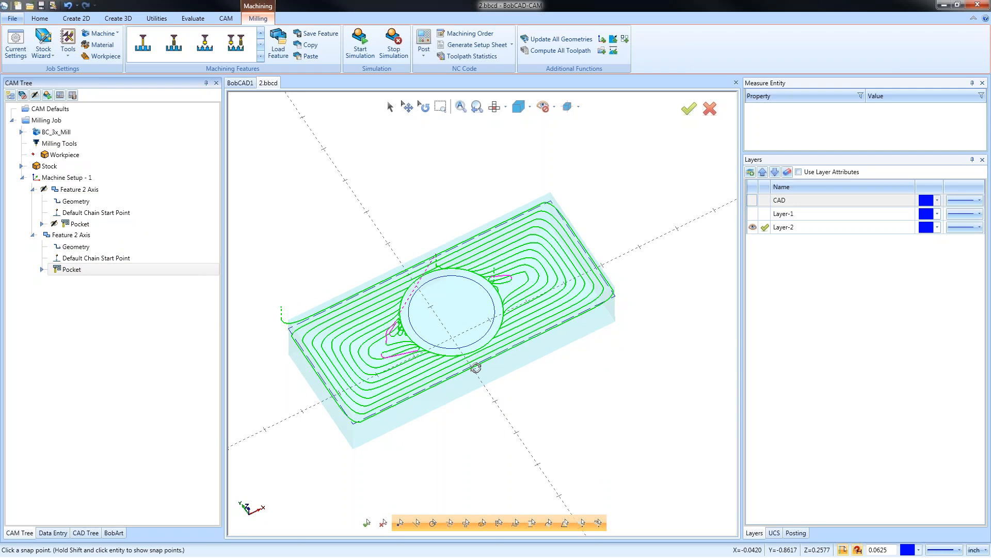
Show CAD as the active layer, hide Layer-2, and blank the second pocket's toolpath after checking it against the boss.
{"action": "left_click", "coordinate": [753, 202]}
{"action": "left_click", "coordinate": [783, 228]}
{"action": "scroll", "coordinate": [459, 308], "scroll_direction": "up", "scroll_amount": 4}
{"action": "scroll", "coordinate": [459, 308], "scroll_direction": "up", "scroll_amount": 2}
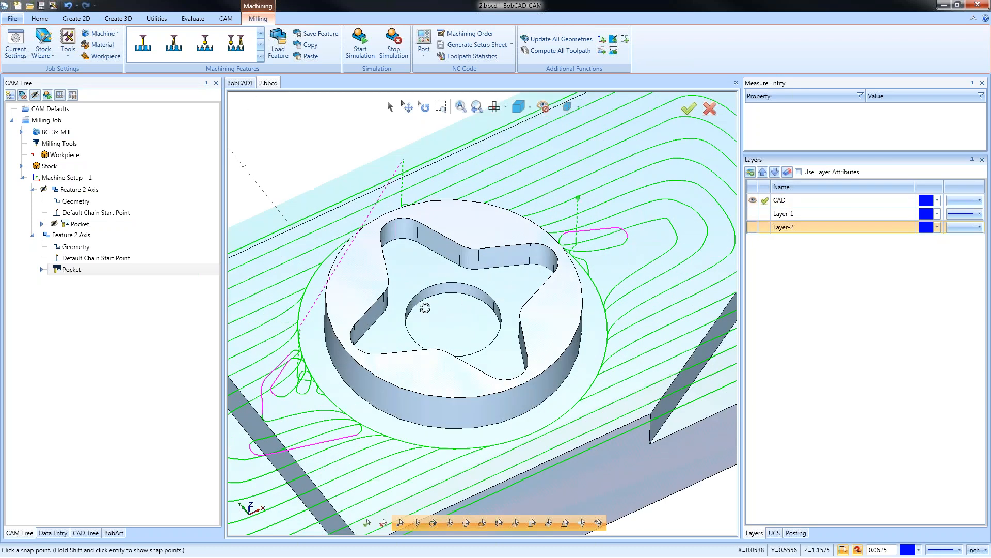
{"action": "scroll", "coordinate": [445, 306], "scroll_direction": "down", "scroll_amount": 5}
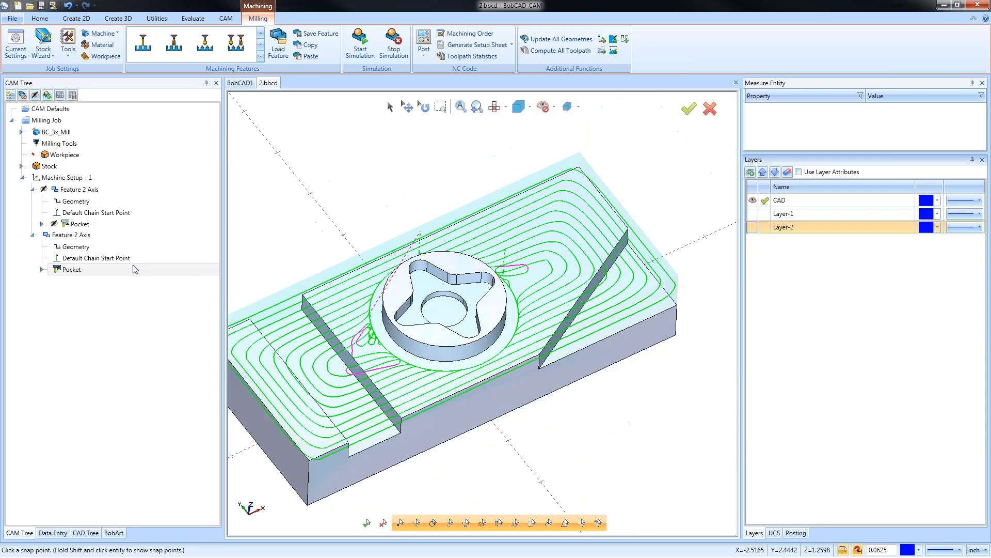
{"action": "right_click", "coordinate": [71, 277]}
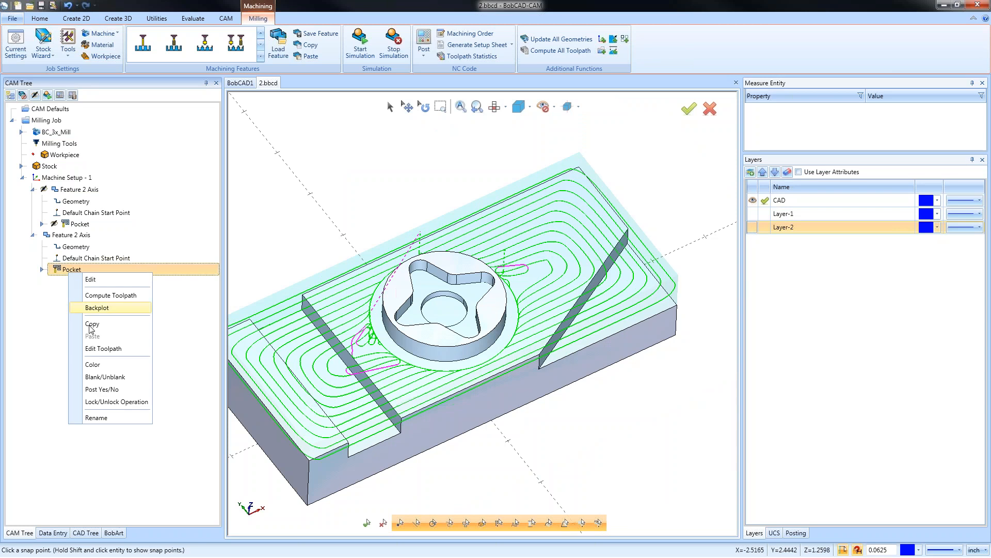
{"action": "left_click", "coordinate": [106, 377]}
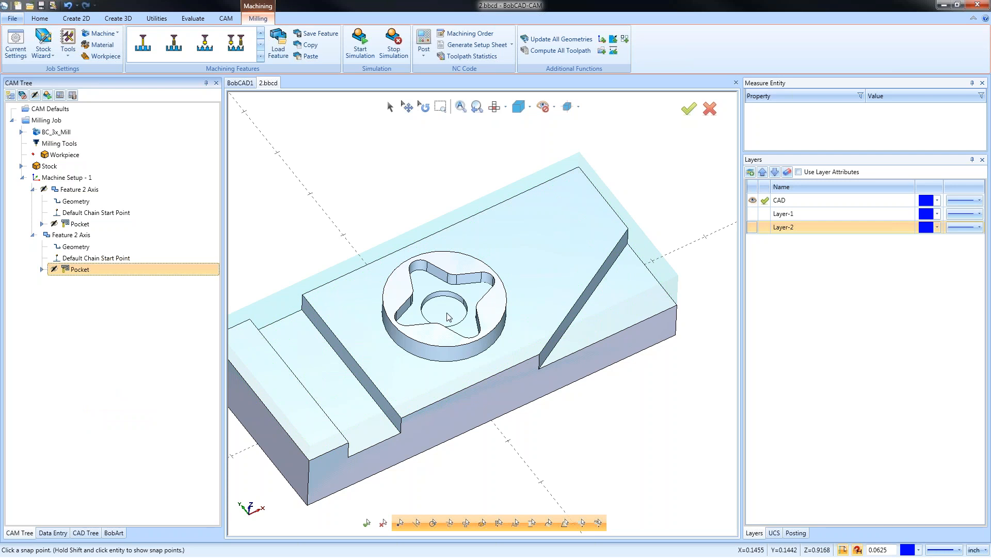
Copy the second Feature 2 Axis and paste it as a third feature, declining to load the Top of Feature and Depth values.
{"action": "right_click", "coordinate": [84, 240]}
{"action": "left_click", "coordinate": [143, 467]}
{"action": "right_click", "coordinate": [86, 238]}
{"action": "left_click", "coordinate": [133, 479]}
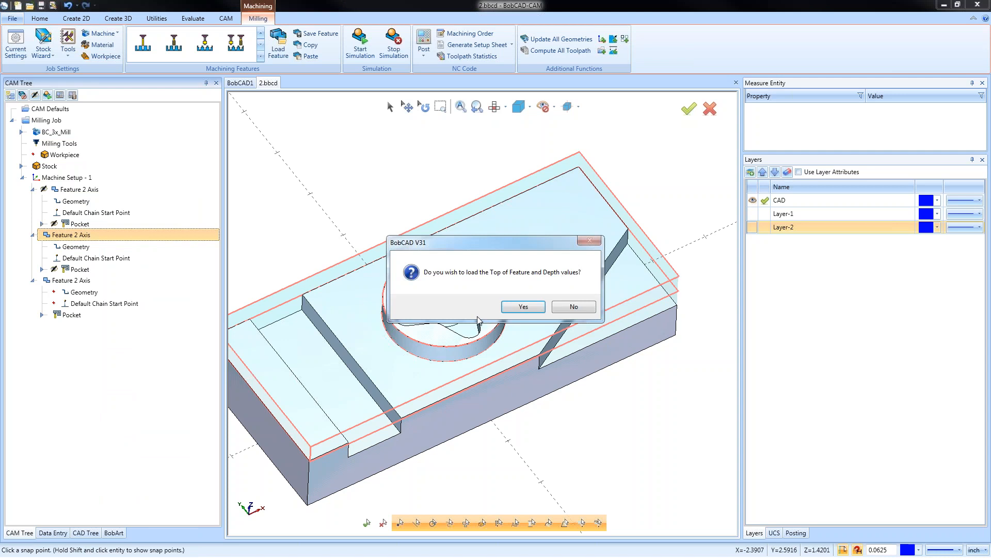
{"action": "left_click", "coordinate": [573, 306]}
Assign the floor face of the boss's central round recess to the third feature, picking the bottom point for a 0.3750 depth.
{"action": "right_click", "coordinate": [83, 292]}
{"action": "left_click", "coordinate": [99, 298]}
{"action": "left_click", "coordinate": [446, 305]}
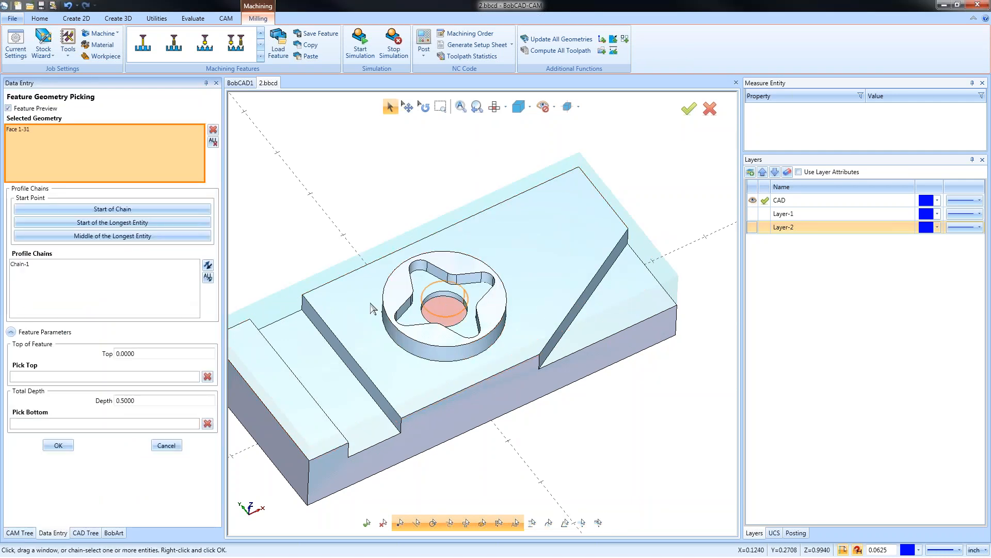
{"action": "left_click", "coordinate": [97, 424]}
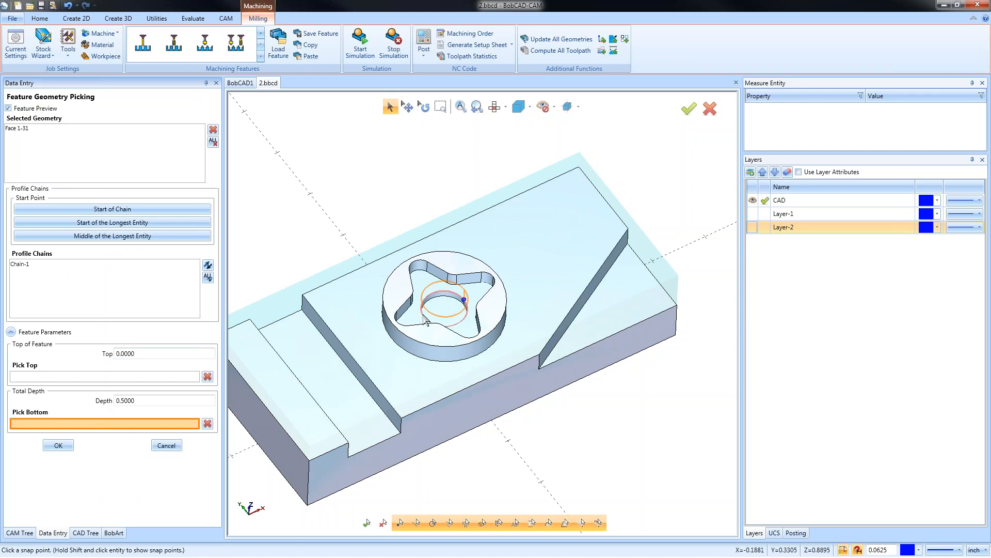
{"action": "left_click", "coordinate": [442, 304]}
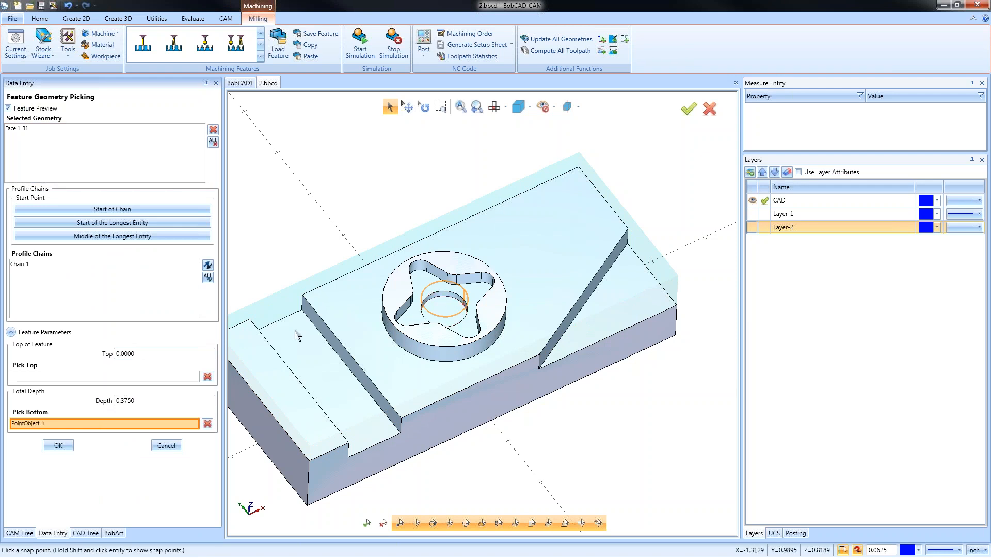
{"action": "left_click", "coordinate": [59, 445]}
Set the third feature's pocket pattern to Standard Pocket with spiral for circular pockets and 25% stepover, and compute its toolpath.
{"action": "left_click", "coordinate": [64, 281]}
{"action": "right_click", "coordinate": [72, 280]}
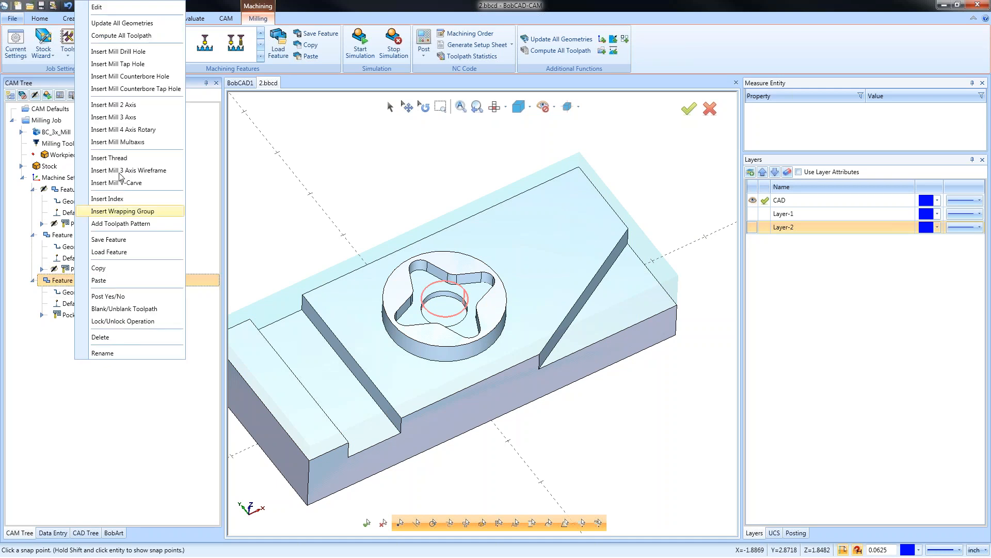
{"action": "left_click", "coordinate": [135, 8]}
{"action": "left_click", "coordinate": [319, 173]}
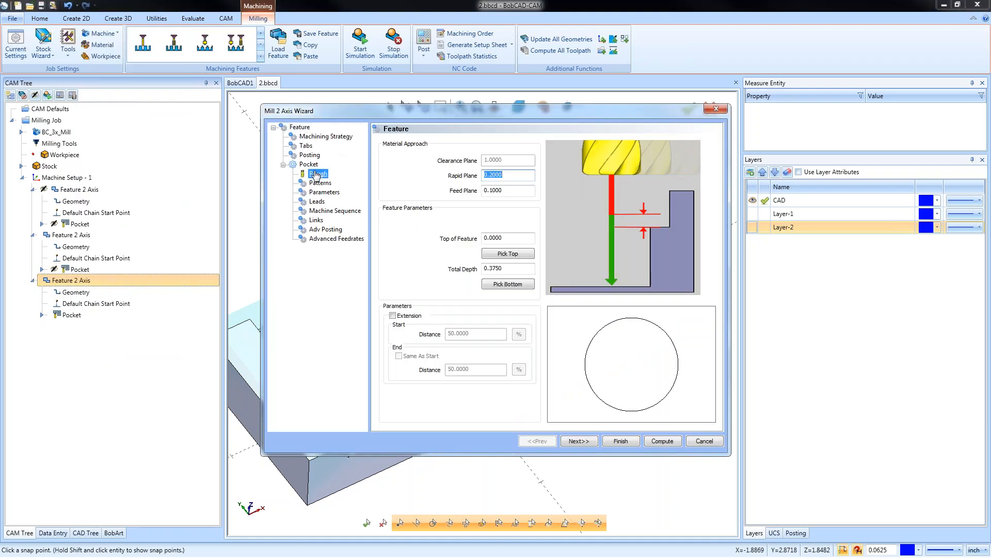
{"action": "key", "text": "Tab"}
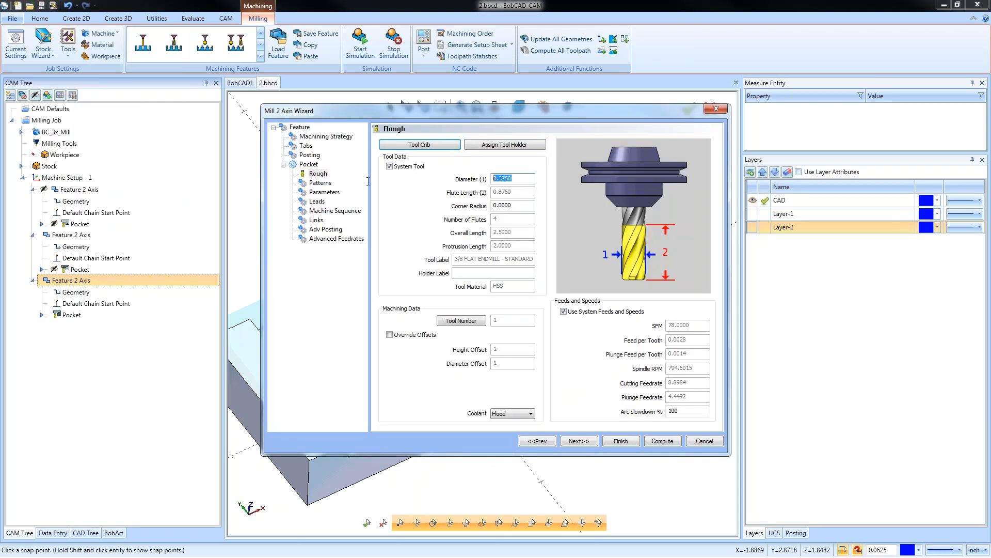
{"action": "left_click", "coordinate": [321, 183]}
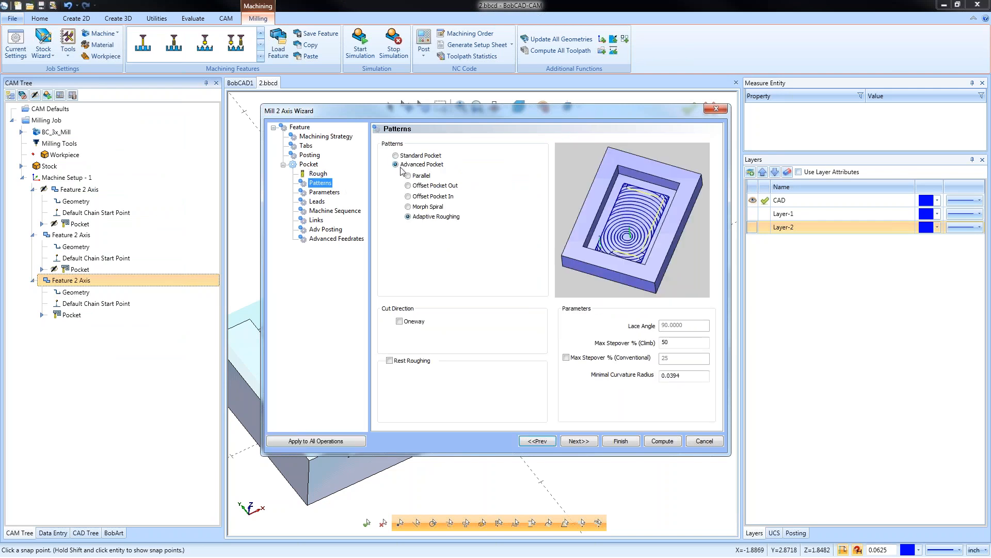
{"action": "left_click", "coordinate": [396, 155]}
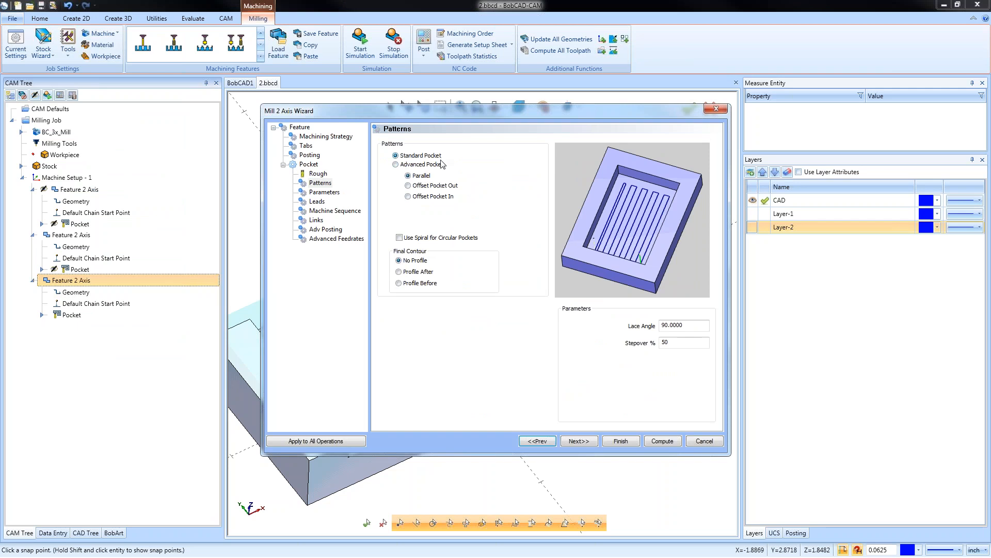
{"action": "left_click", "coordinate": [400, 238]}
{"action": "left_click_drag", "start_coordinate": [677, 344], "coordinate": [639, 347]}
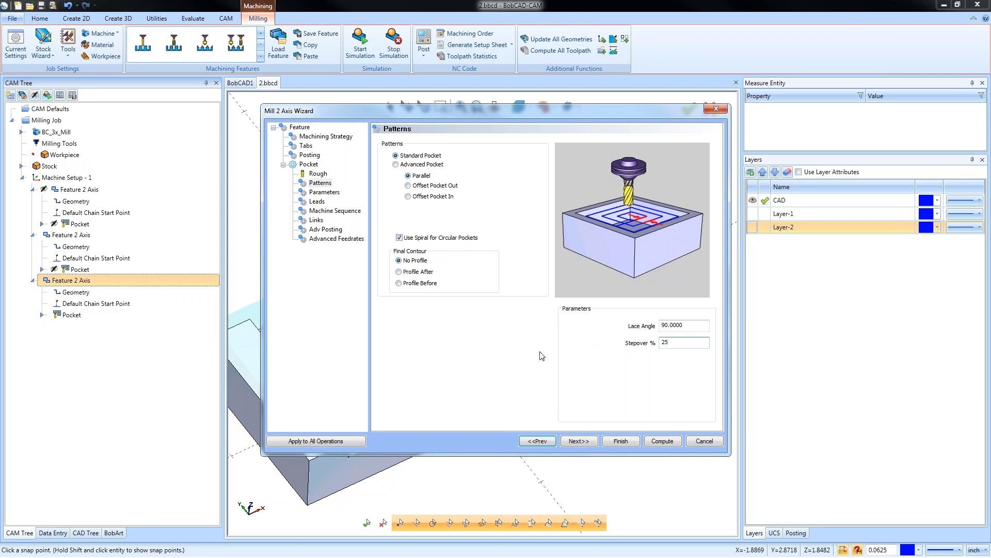
{"action": "left_click", "coordinate": [668, 448]}
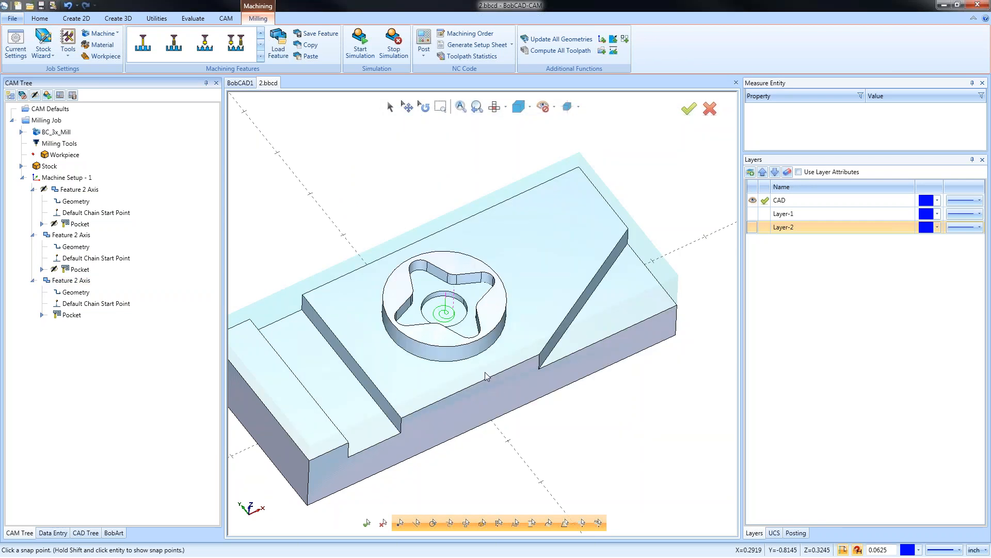
Backplot the third feature's pocket through to its final move and examine the spiral toolpath inside the boss's round recess.
{"action": "scroll", "coordinate": [467, 370], "scroll_direction": "up", "scroll_amount": 5}
{"action": "scroll", "coordinate": [470, 370], "scroll_direction": "down", "scroll_amount": 5}
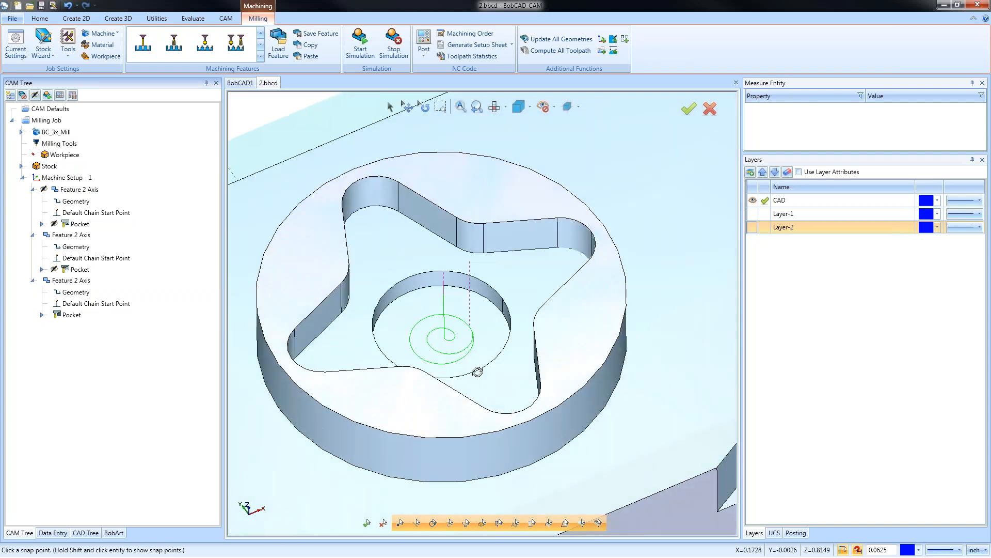
{"action": "left_click", "coordinate": [72, 314]}
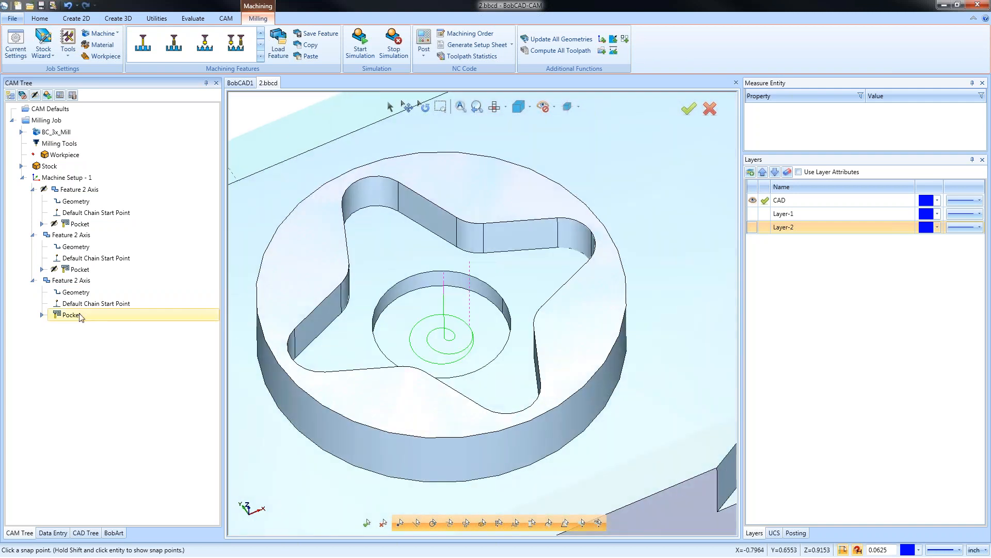
{"action": "right_click", "coordinate": [78, 315]}
{"action": "left_click", "coordinate": [112, 348]}
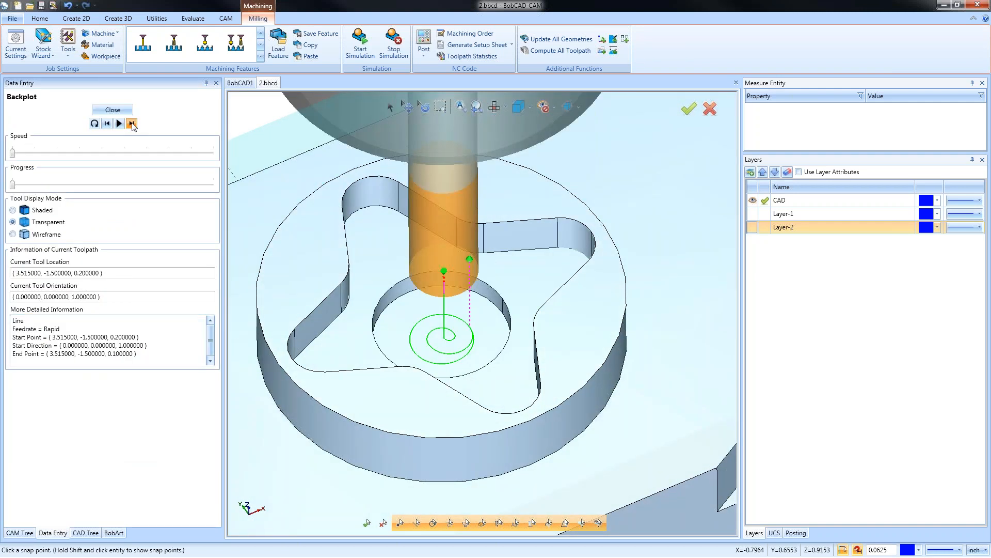
{"action": "left_click", "coordinate": [132, 124]}
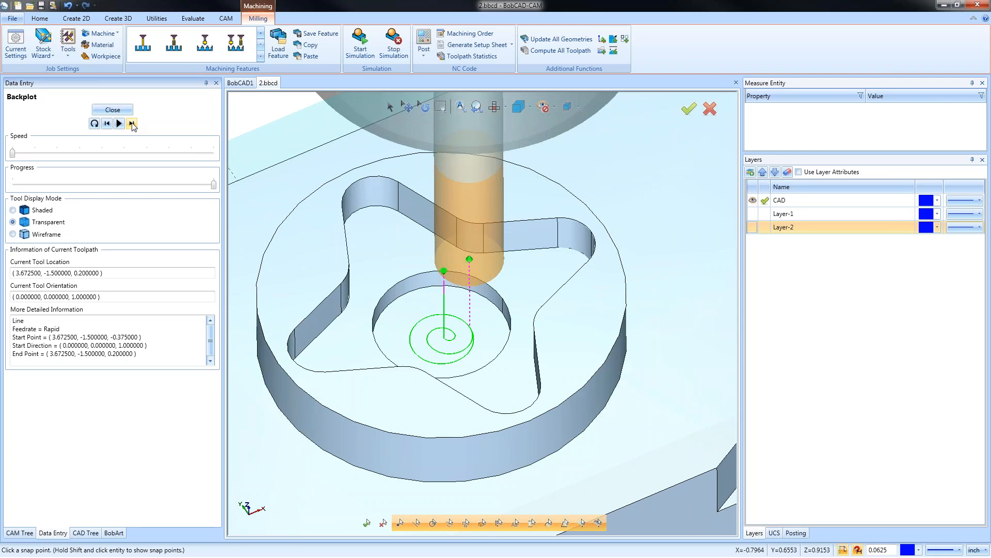
{"action": "left_click", "coordinate": [113, 109]}
{"action": "scroll", "coordinate": [480, 293], "scroll_direction": "down", "scroll_amount": 3}
{"action": "scroll", "coordinate": [480, 293], "scroll_direction": "down", "scroll_amount": 5}
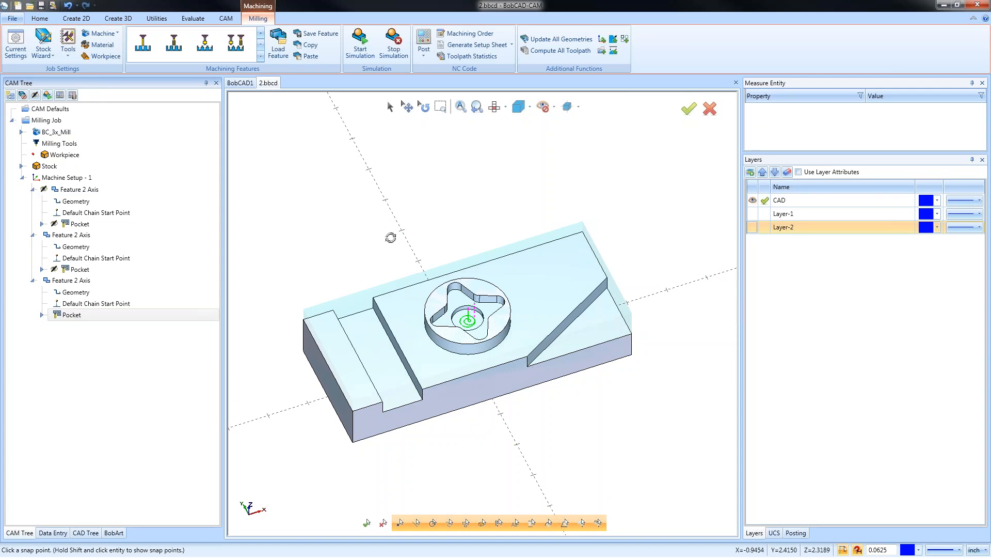
{"action": "scroll", "coordinate": [493, 312], "scroll_direction": "up", "scroll_amount": 5}
{"action": "scroll", "coordinate": [456, 338], "scroll_direction": "down", "scroll_amount": 3}
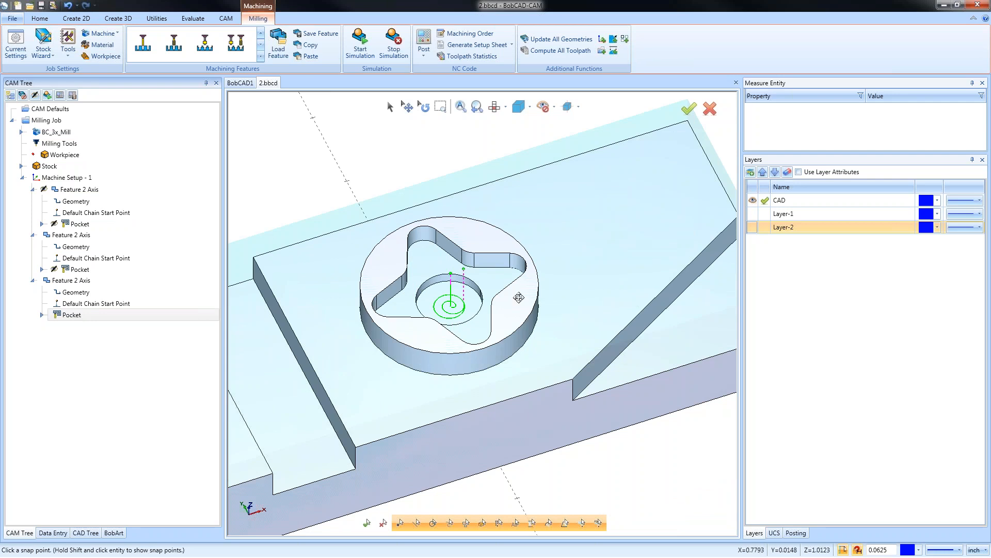
{"action": "scroll", "coordinate": [426, 185], "scroll_direction": "down", "scroll_amount": 3}
{"action": "middle_click_drag", "start_coordinate": [531, 252], "coordinate": [500, 351]}
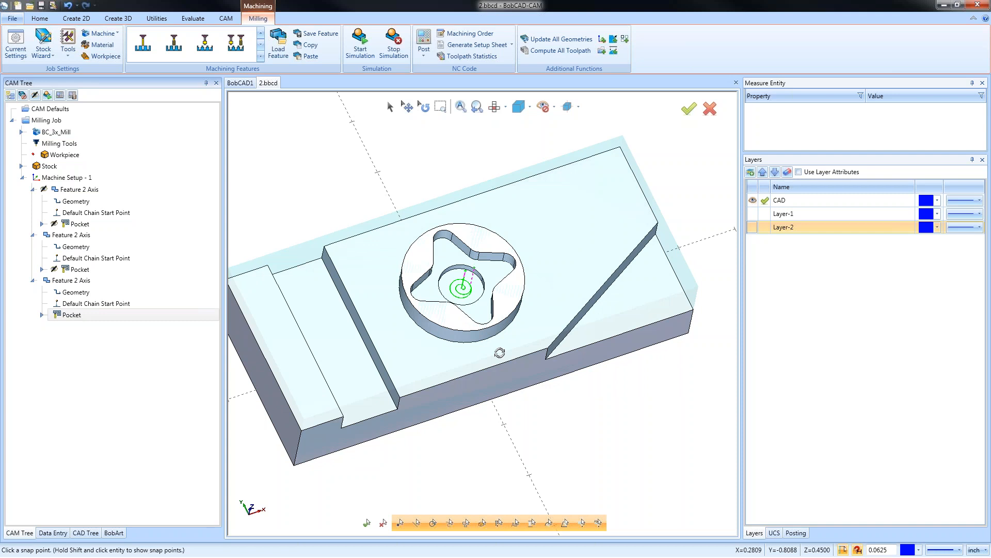
Add a new layer and extract the edges of the star-shaped pocket floor in the boss onto it.
{"action": "right_click", "coordinate": [800, 236]}
{"action": "left_click", "coordinate": [826, 250]}
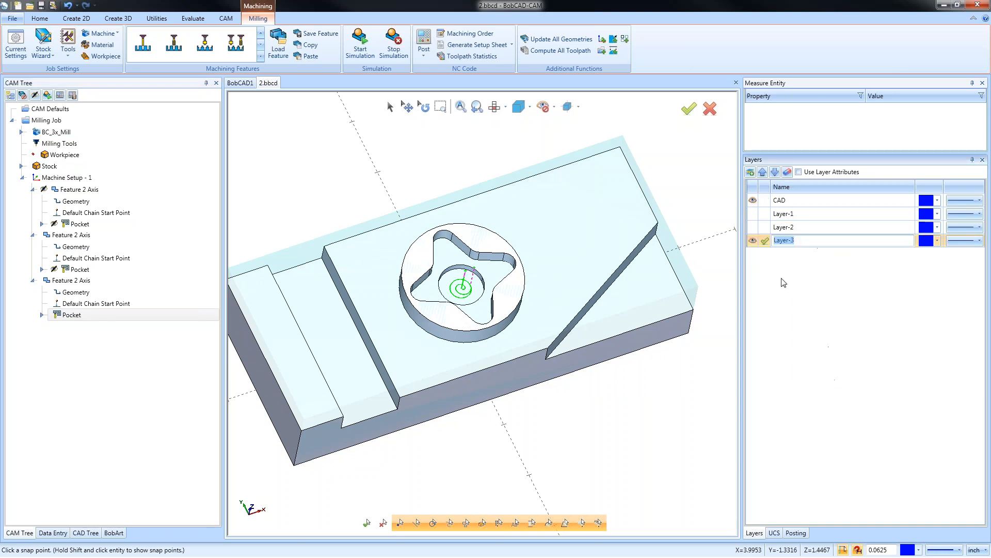
{"action": "left_click", "coordinate": [82, 20]}
{"action": "left_click", "coordinate": [375, 39]}
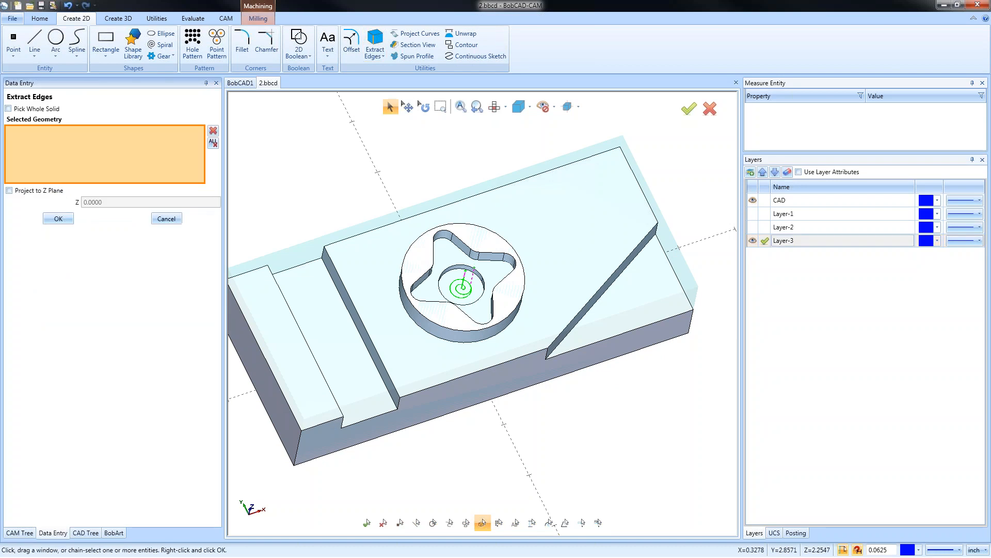
{"action": "left_click", "coordinate": [483, 245]}
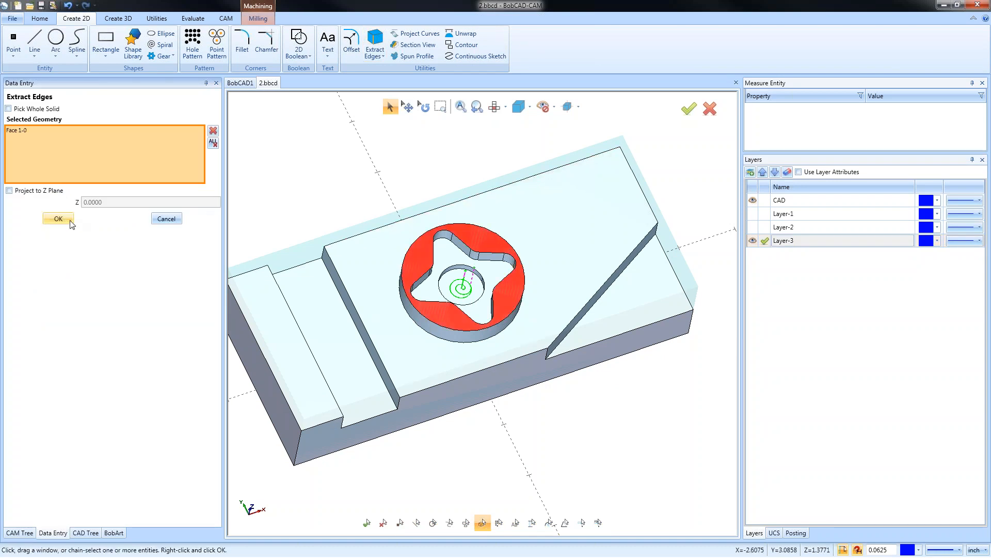
{"action": "left_click", "coordinate": [68, 221]}
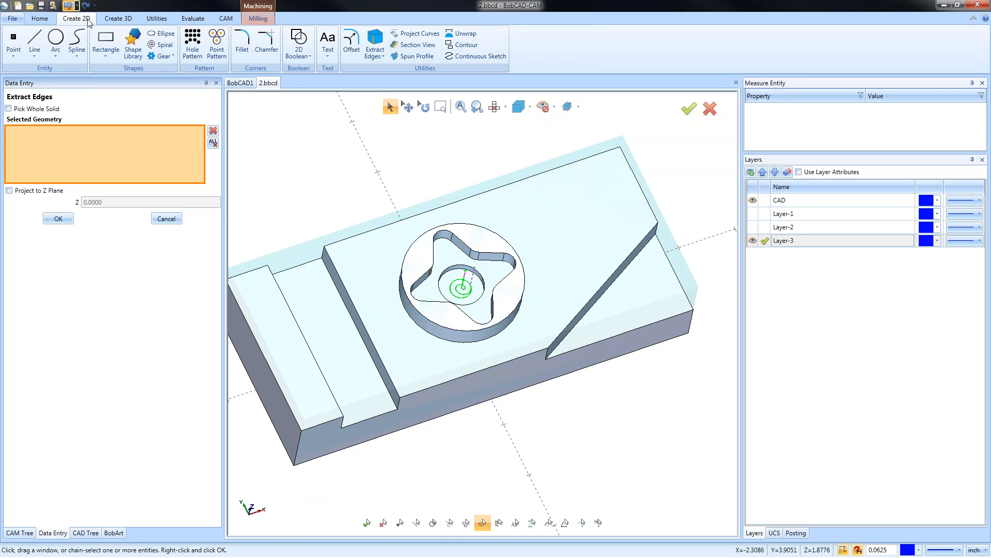
{"action": "left_click", "coordinate": [452, 260]}
{"action": "left_click", "coordinate": [56, 218]}
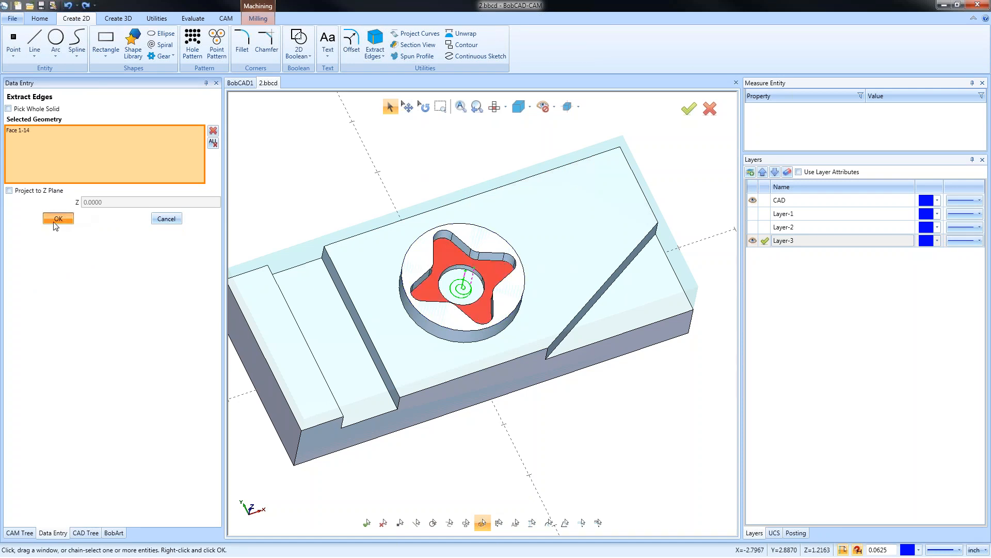
Finish the edge extraction, hide the CAD layer, and show the extracted star and circle from the top view.
{"action": "left_click", "coordinate": [753, 200]}
{"action": "right_click", "coordinate": [479, 176]}
{"action": "left_click", "coordinate": [505, 192]}
{"action": "left_click", "coordinate": [495, 106]}
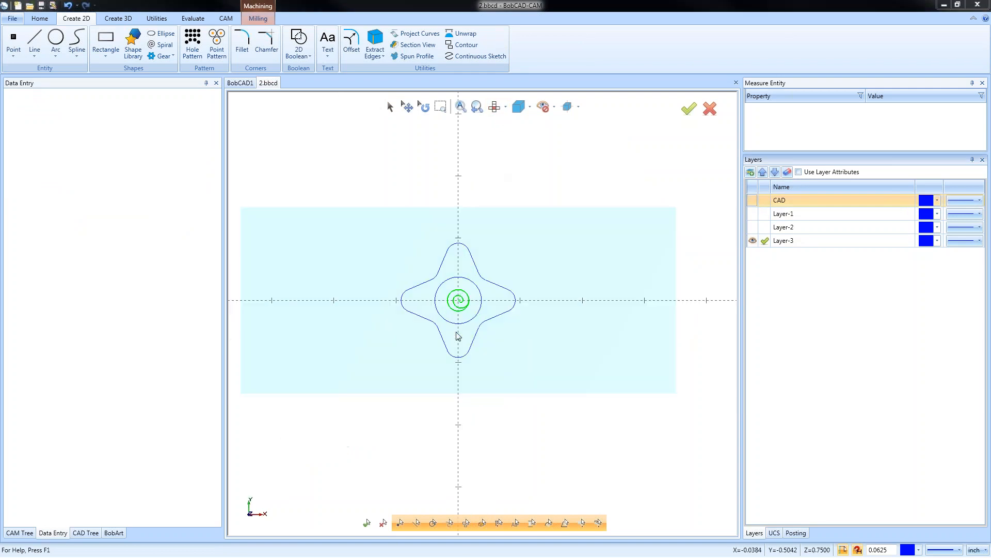
Change the line style of the extracted inner circle to dashed so the pocket treats it as an open edge.
{"action": "left_click", "coordinate": [391, 107]}
{"action": "left_click", "coordinate": [460, 276]}
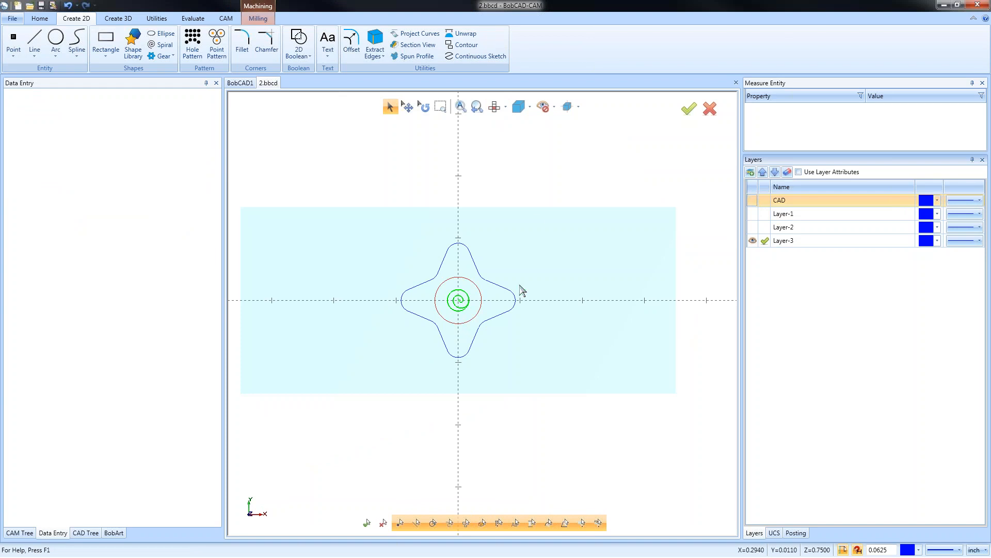
{"action": "right_click", "coordinate": [537, 219]}
{"action": "mouse_move", "coordinate": [606, 278]}
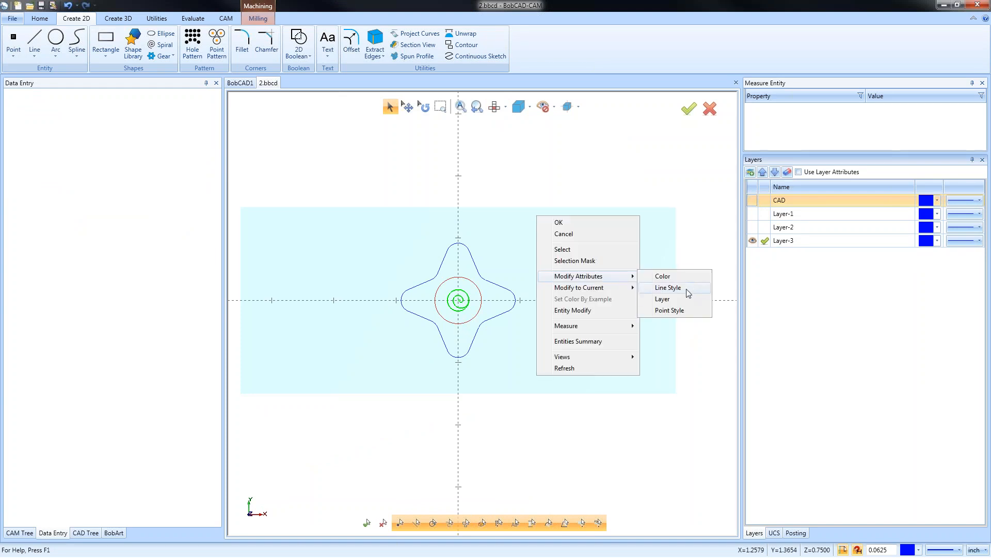
{"action": "left_click", "coordinate": [668, 287]}
{"action": "left_click", "coordinate": [508, 263]}
{"action": "left_click", "coordinate": [482, 329]}
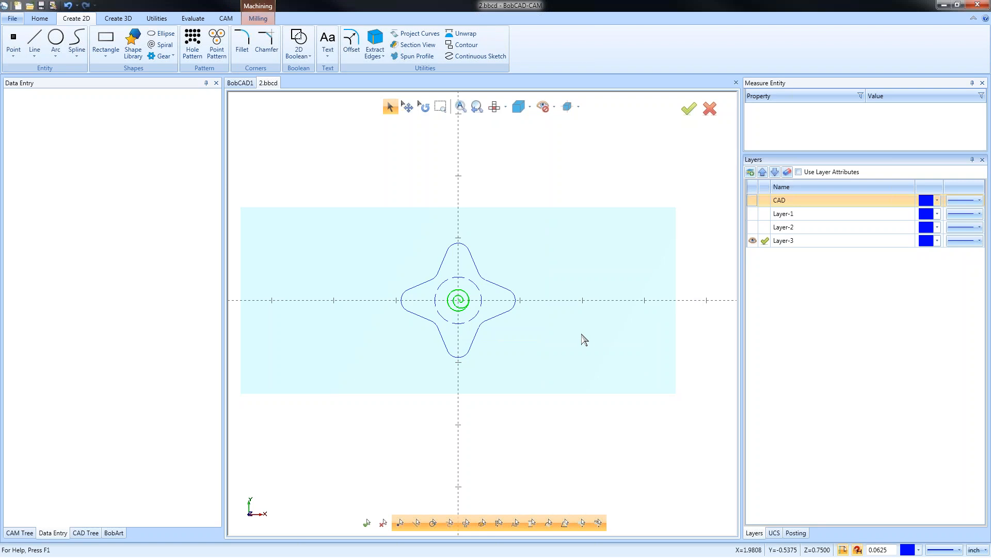
Copy the third Feature 2 Axis and paste it as a fourth feature, declining to load the Top of Feature and Depth values.
{"action": "left_click", "coordinate": [19, 533]}
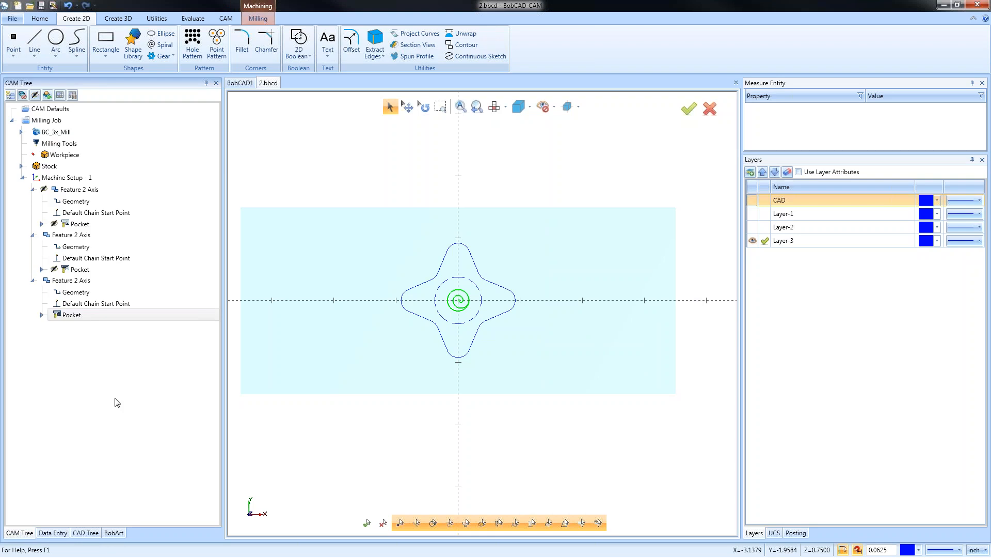
{"action": "right_click", "coordinate": [75, 286]}
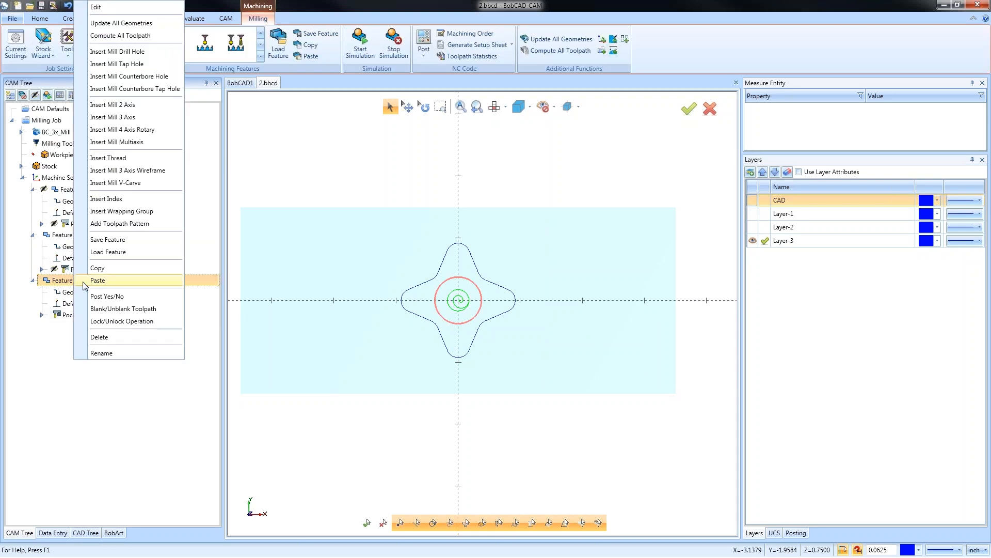
{"action": "left_click", "coordinate": [104, 273]}
{"action": "right_click", "coordinate": [68, 280]}
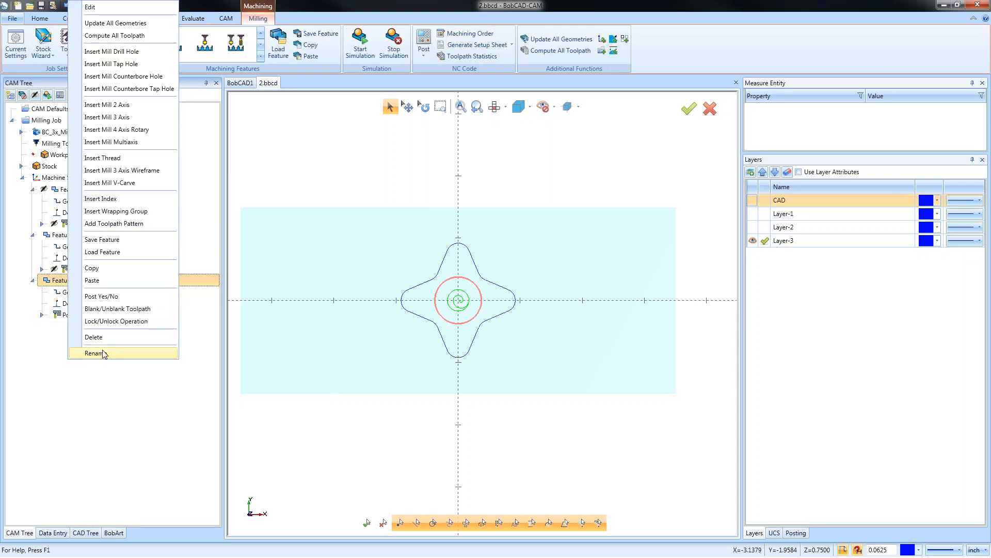
{"action": "left_click", "coordinate": [115, 280]}
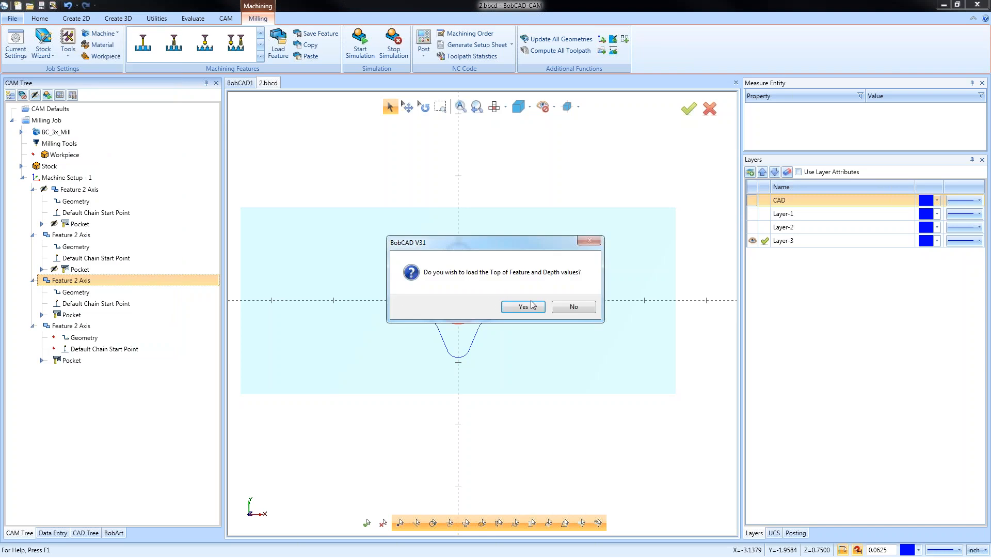
{"action": "left_click", "coordinate": [571, 306]}
Assign the star profile and dashed circle to the fourth feature, show the CAD layer, and pick the star floor as bottom for a 0.2500 depth.
{"action": "left_click", "coordinate": [83, 337]}
{"action": "right_click", "coordinate": [83, 337]}
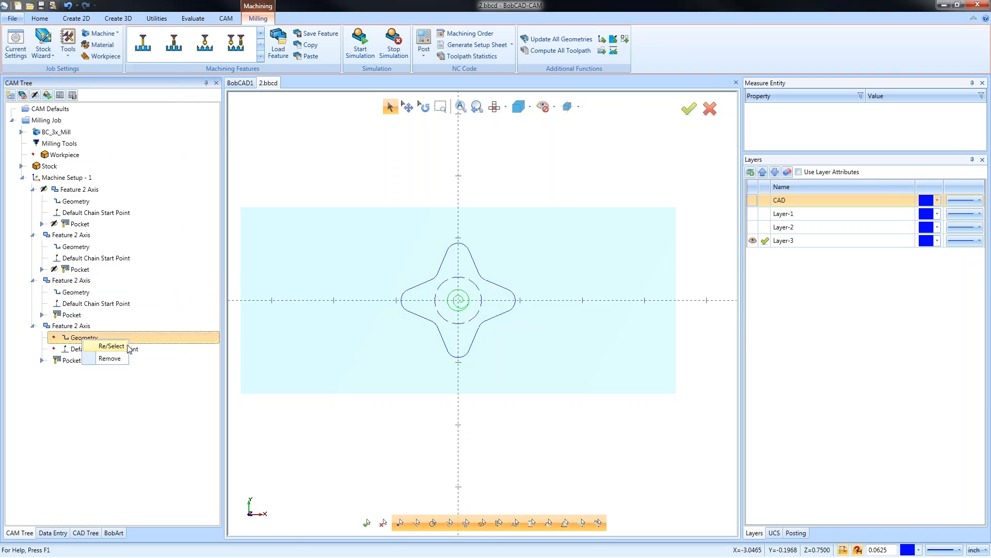
{"action": "left_click", "coordinate": [127, 346]}
{"action": "left_click_drag", "start_coordinate": [341, 208], "coordinate": [561, 402]}
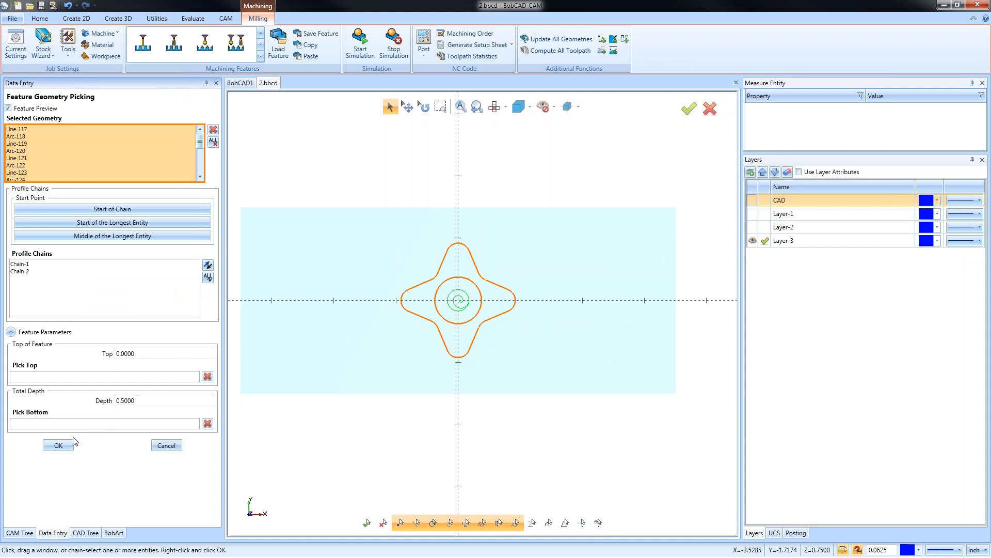
{"action": "middle_click_drag", "start_coordinate": [428, 431], "coordinate": [592, 383]}
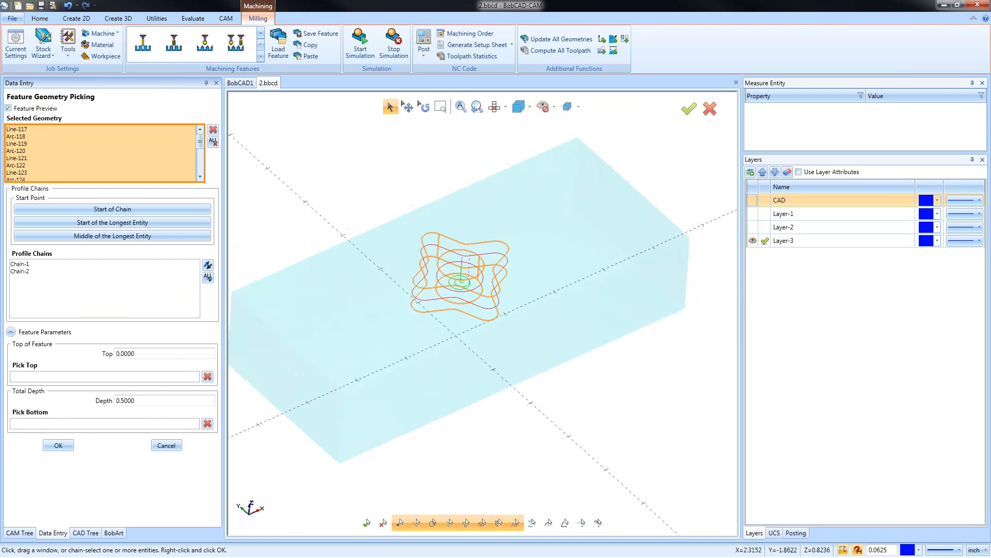
{"action": "left_click", "coordinate": [753, 200]}
{"action": "left_click", "coordinate": [135, 426]}
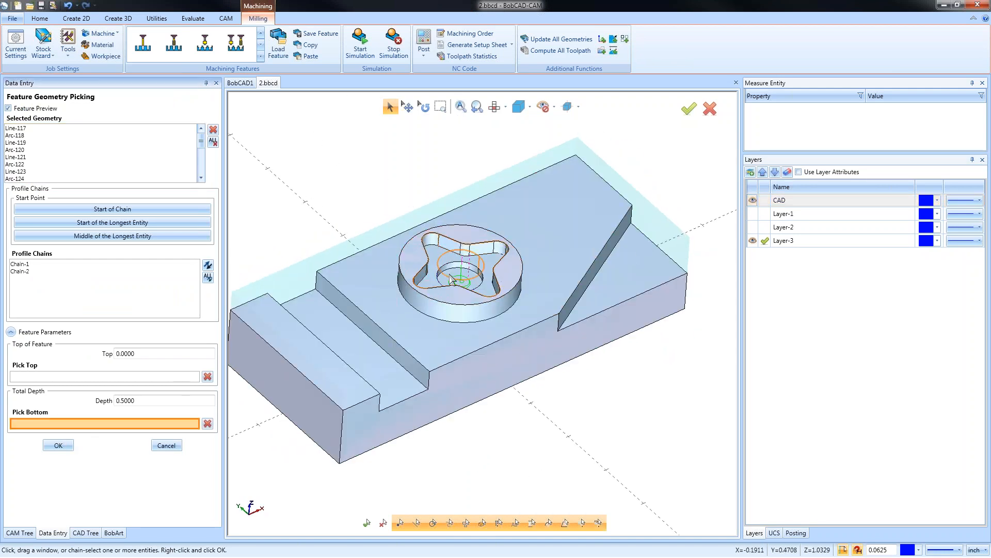
{"action": "left_click", "coordinate": [461, 279]}
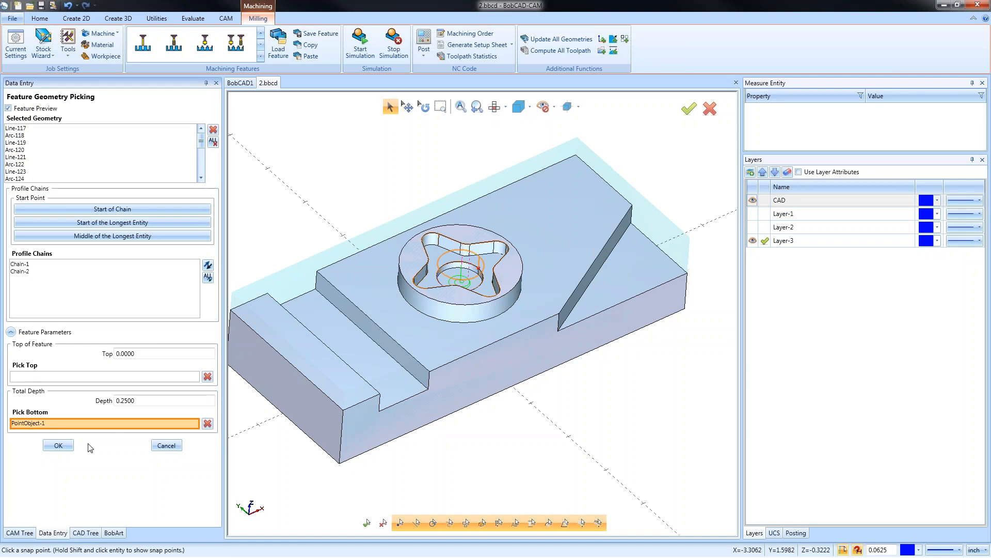
{"action": "left_click", "coordinate": [65, 446]}
Set the fourth feature's pocket pattern to Advanced Pocket with Adaptive Roughing and compute its toolpath.
{"action": "left_click", "coordinate": [78, 326]}
{"action": "right_click", "coordinate": [79, 329]}
{"action": "left_click", "coordinate": [125, 8]}
{"action": "left_click", "coordinate": [320, 183]}
{"action": "left_click", "coordinate": [396, 164]}
{"action": "left_click", "coordinate": [409, 217]}
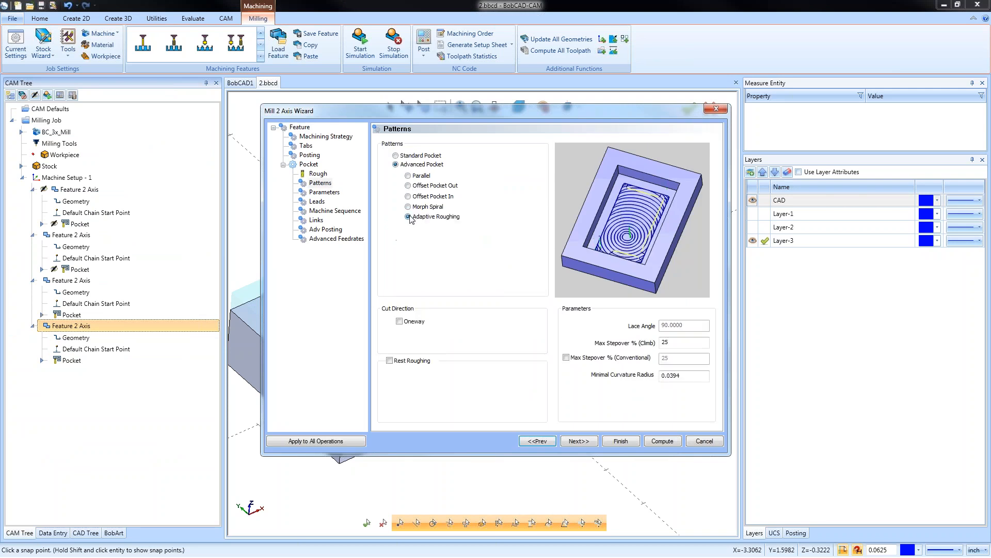
{"action": "left_click", "coordinate": [662, 441]}
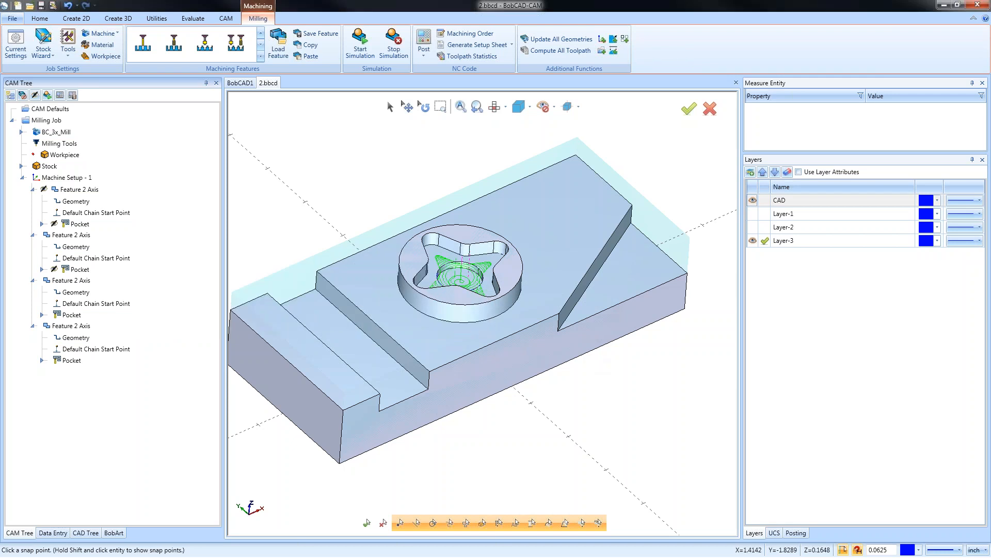
{"action": "middle_click_drag", "start_coordinate": [521, 271], "coordinate": [517, 314]}
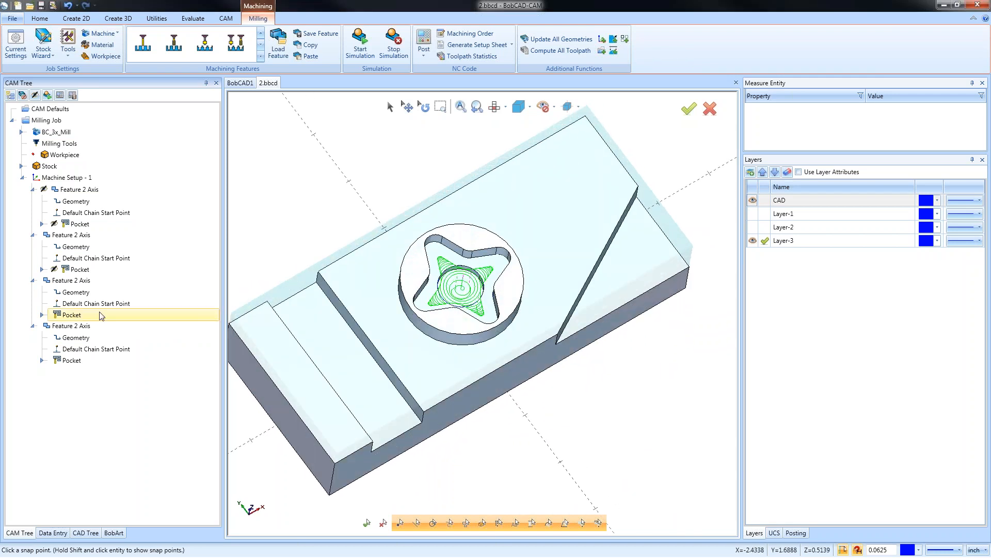
Backplot the fourth feature's pocket toolpath through to its end and close the backplot.
{"action": "right_click", "coordinate": [74, 361]}
{"action": "left_click", "coordinate": [114, 398]}
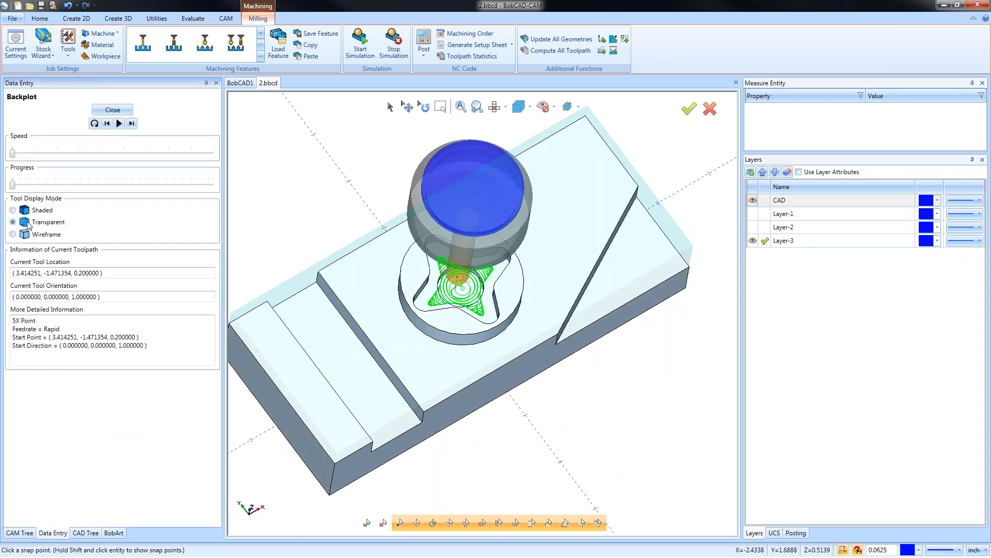
{"action": "left_click_drag", "start_coordinate": [12, 184], "coordinate": [223, 156]}
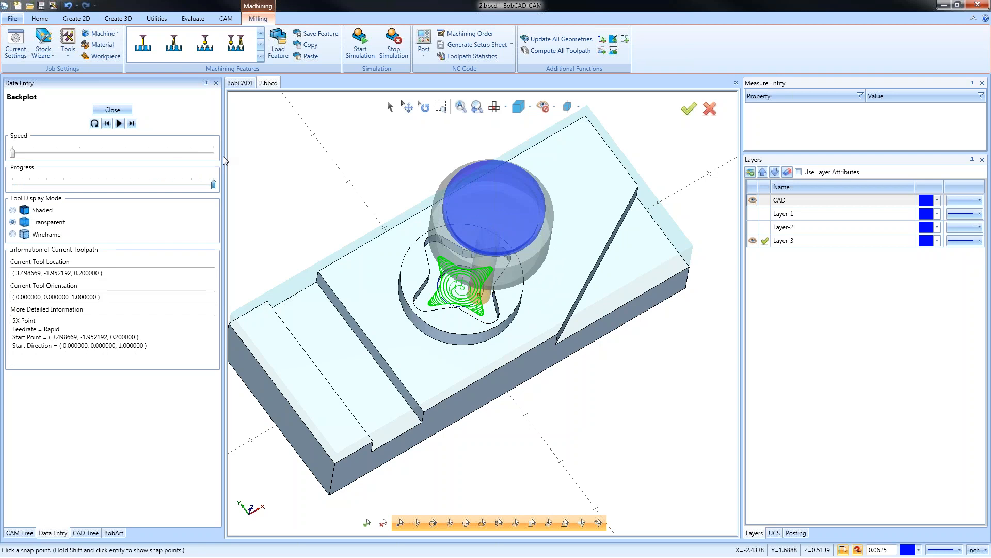
{"action": "left_click", "coordinate": [122, 110]}
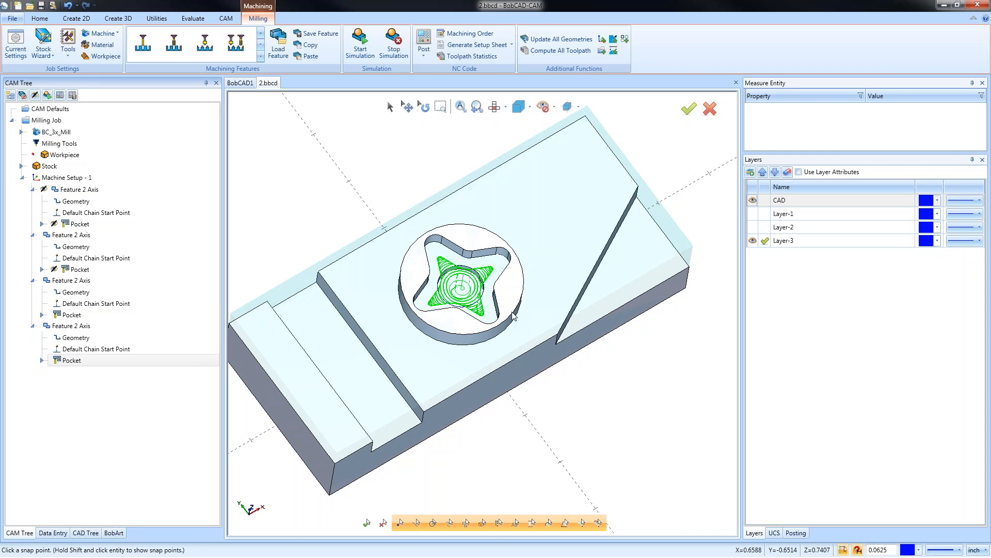
Add a second Pocket operation to the fourth Feature 2 Axis and set its rough tool diameter to .125.
{"action": "right_click", "coordinate": [90, 326]}
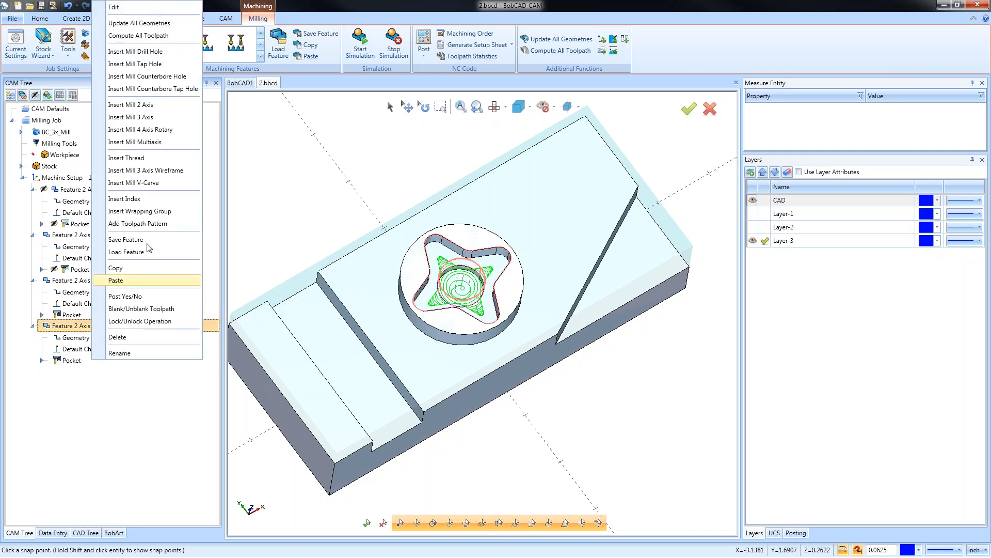
{"action": "left_click", "coordinate": [139, 7]}
{"action": "left_click", "coordinate": [341, 137]}
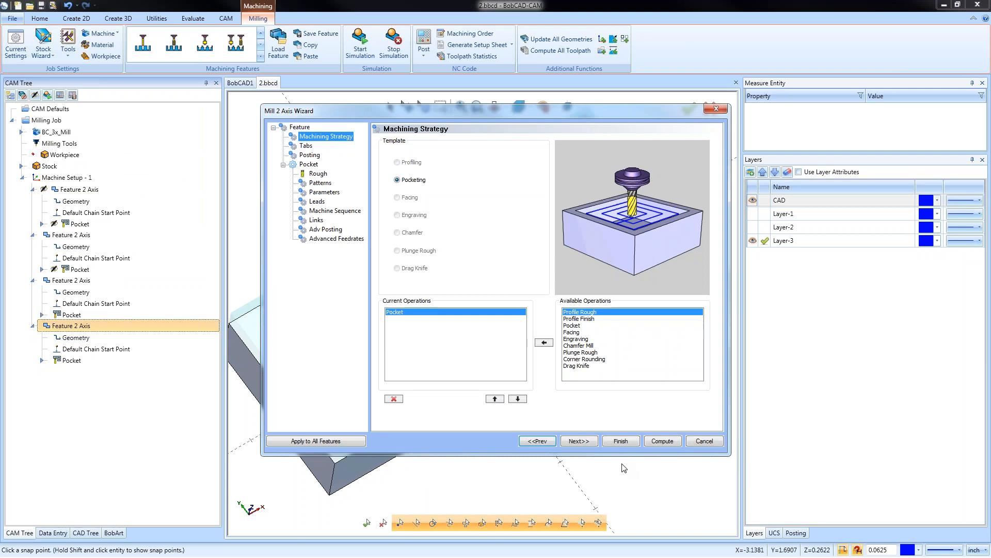
{"action": "left_click", "coordinate": [574, 326]}
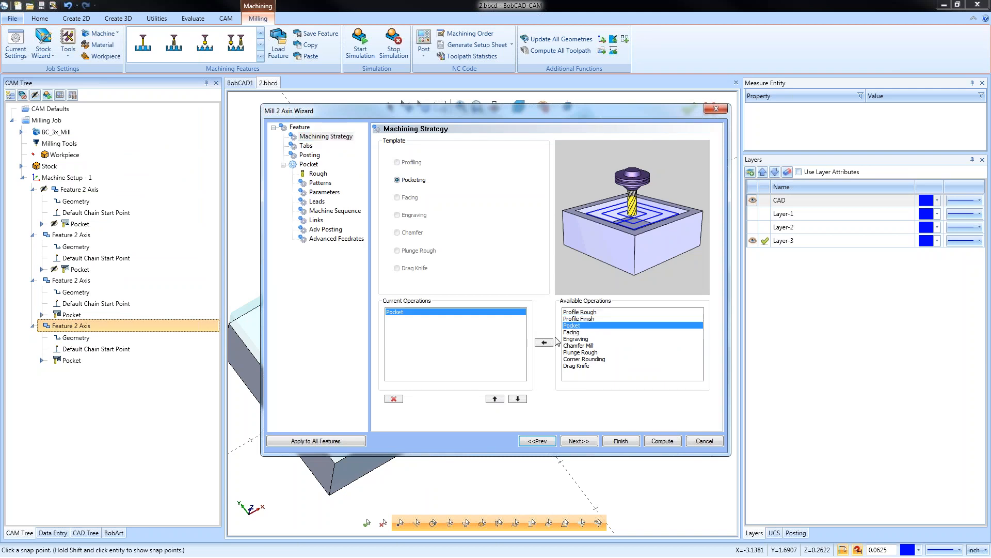
{"action": "left_click", "coordinate": [539, 343]}
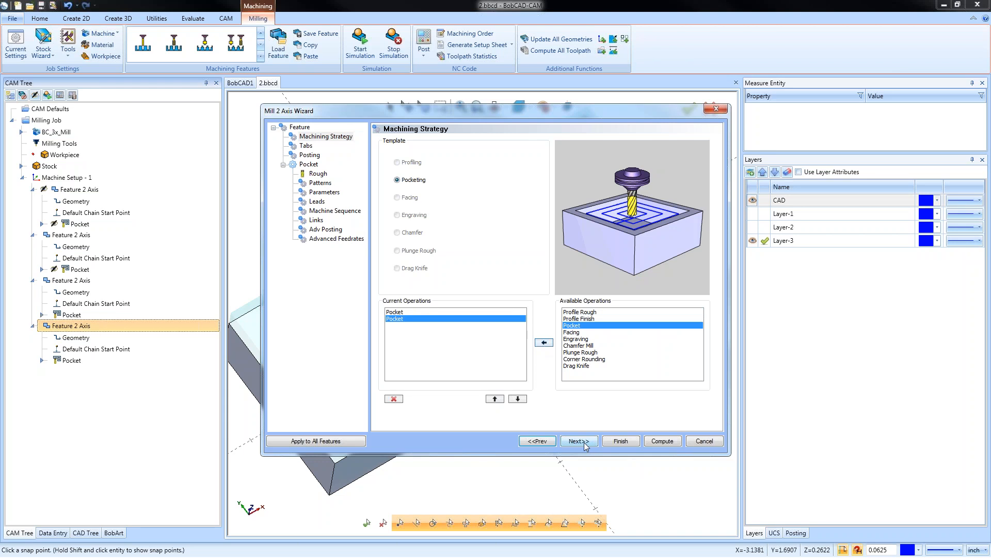
{"action": "left_click", "coordinate": [584, 442]}
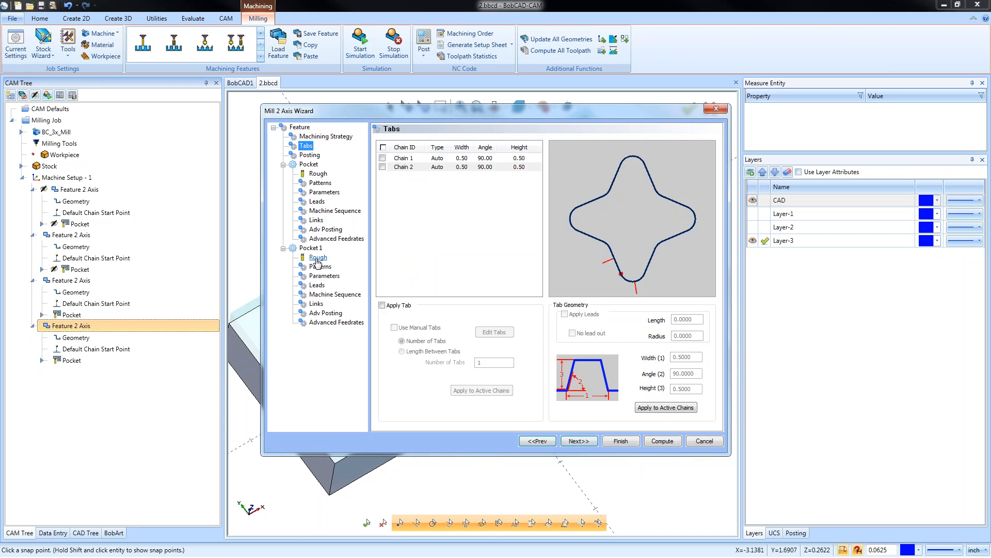
{"action": "left_click", "coordinate": [318, 258]}
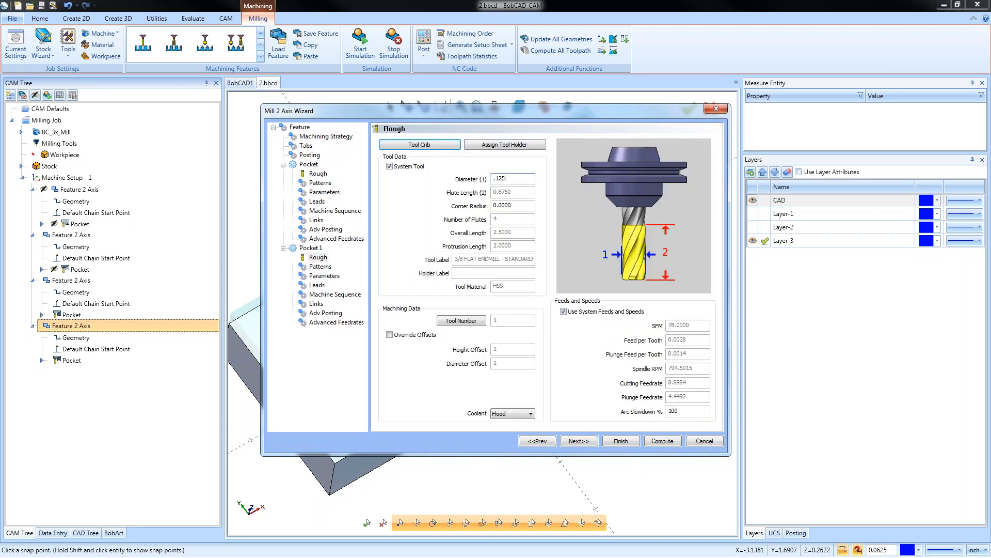
Set Pocket 1 to Advanced Pocket with Adaptive Roughing, 25% stepover and Rest Roughing from the previous operation, and compute its toolpath.
{"action": "left_click", "coordinate": [326, 269]}
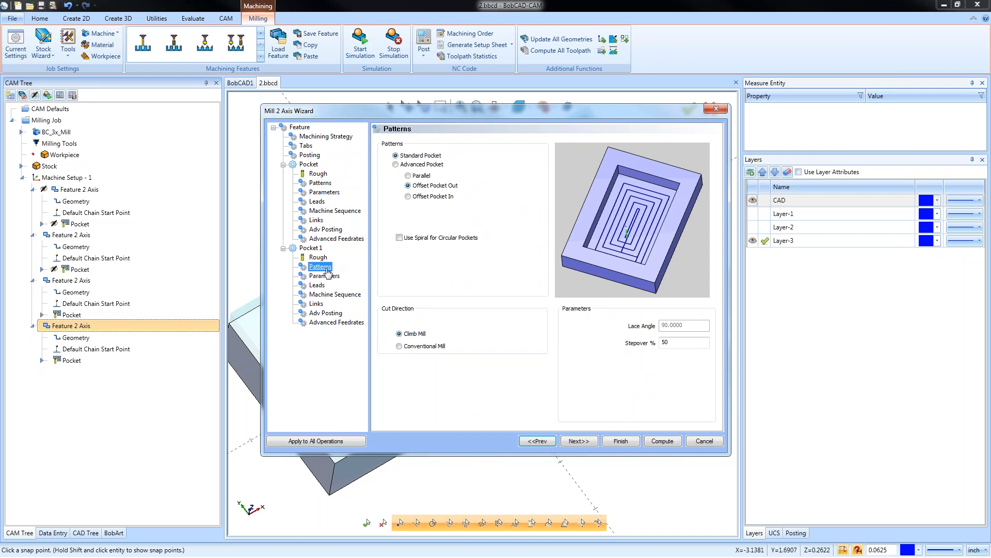
{"action": "left_click", "coordinate": [396, 164]}
{"action": "left_click", "coordinate": [408, 217]}
{"action": "double_click", "coordinate": [669, 343]}
{"action": "type", "text": "25"}
{"action": "left_click", "coordinate": [389, 360]}
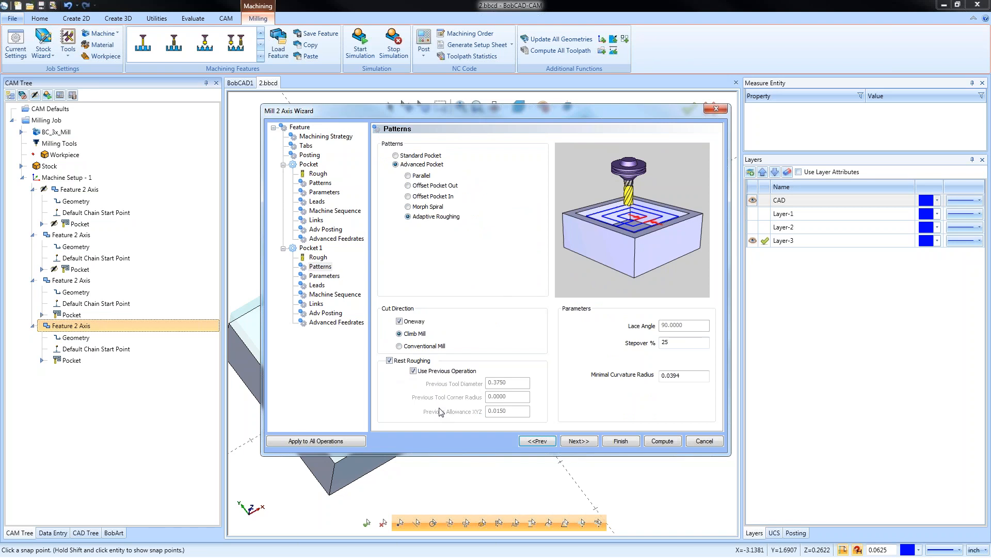
{"action": "left_click", "coordinate": [663, 441]}
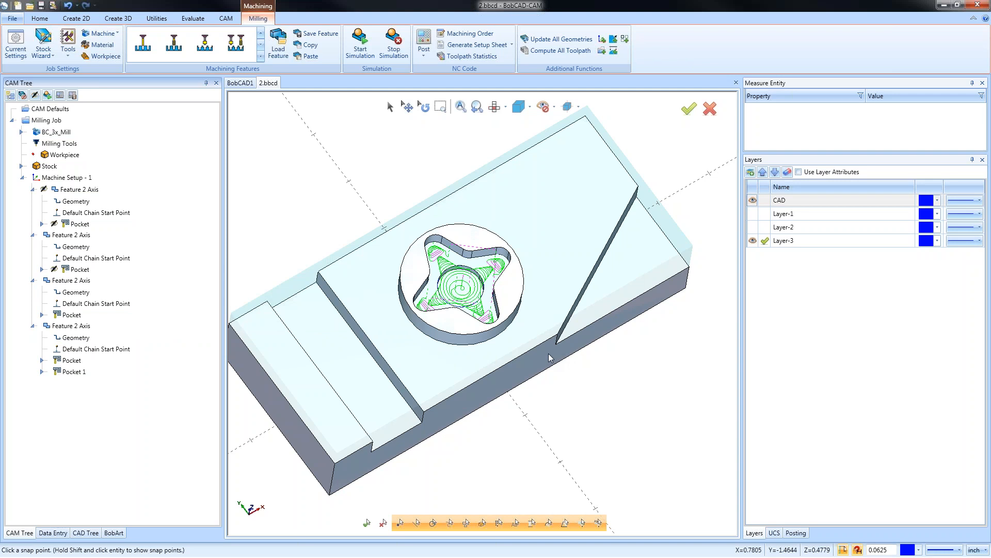
Examine the first feature's slot and corner toolpaths together with its default chain start point and plunge point.
{"action": "scroll", "coordinate": [526, 368], "scroll_direction": "down", "scroll_amount": 3}
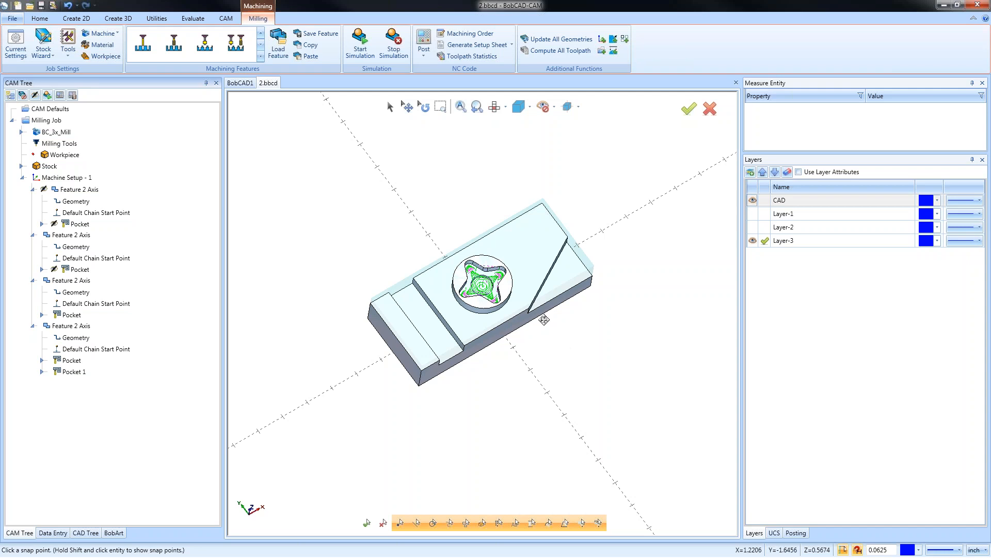
{"action": "scroll", "coordinate": [511, 296], "scroll_direction": "up", "scroll_amount": 3}
{"action": "middle_click_drag", "start_coordinate": [535, 372], "coordinate": [535, 339]}
{"action": "left_click", "coordinate": [73, 225]}
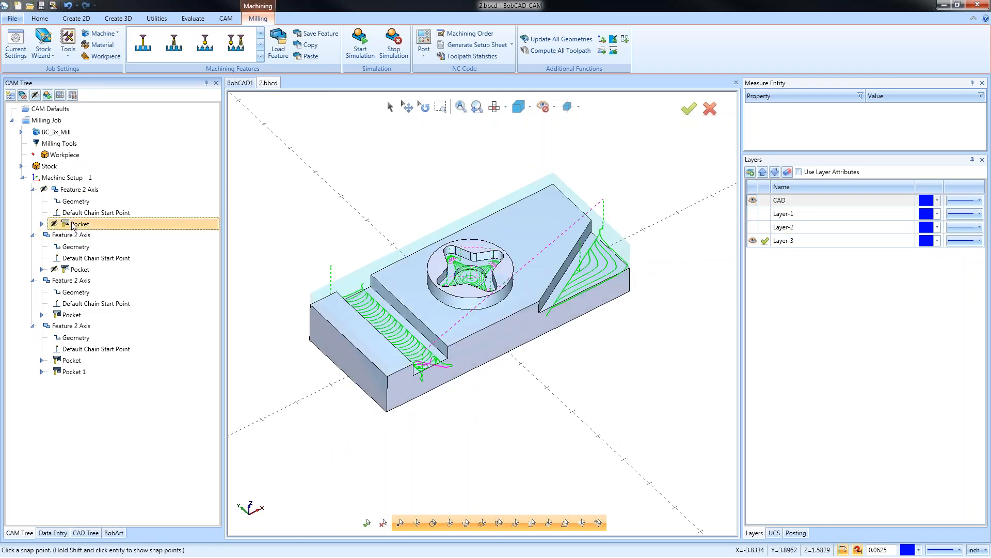
{"action": "left_click", "coordinate": [72, 313]}
{"action": "left_click", "coordinate": [75, 225]}
{"action": "middle_click_drag", "start_coordinate": [561, 365], "coordinate": [568, 360]}
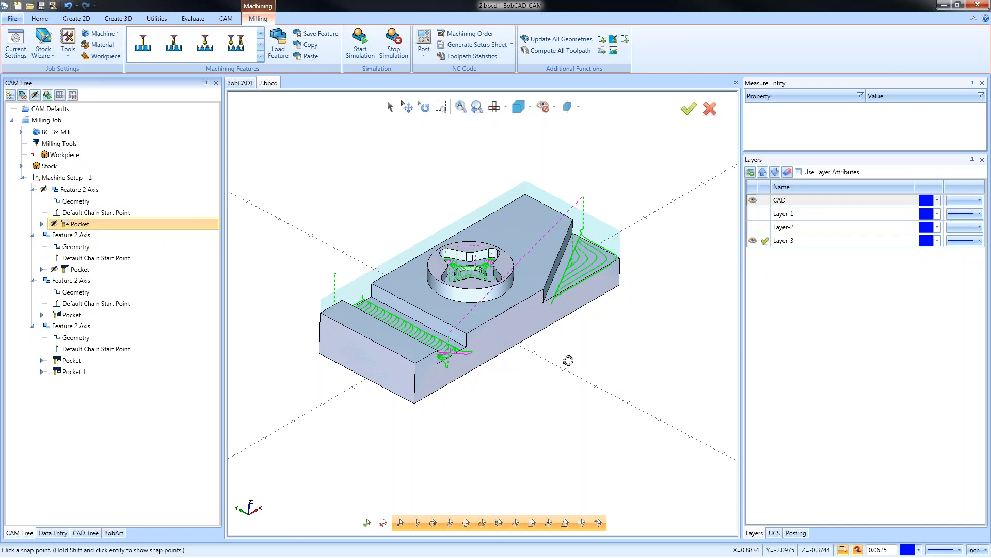
{"action": "scroll", "coordinate": [567, 357], "scroll_direction": "down", "scroll_amount": 2}
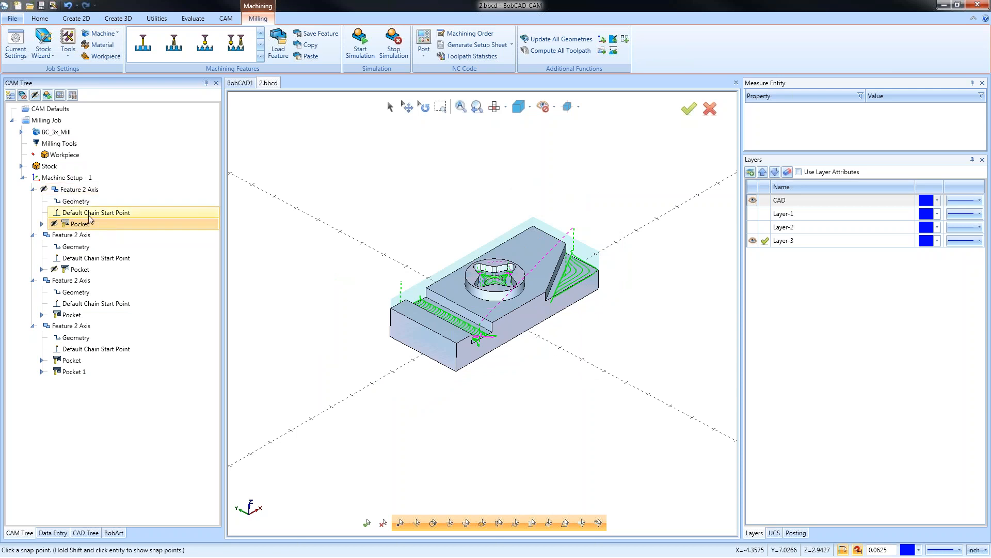
{"action": "left_click", "coordinate": [42, 224]}
{"action": "left_click", "coordinate": [116, 214]}
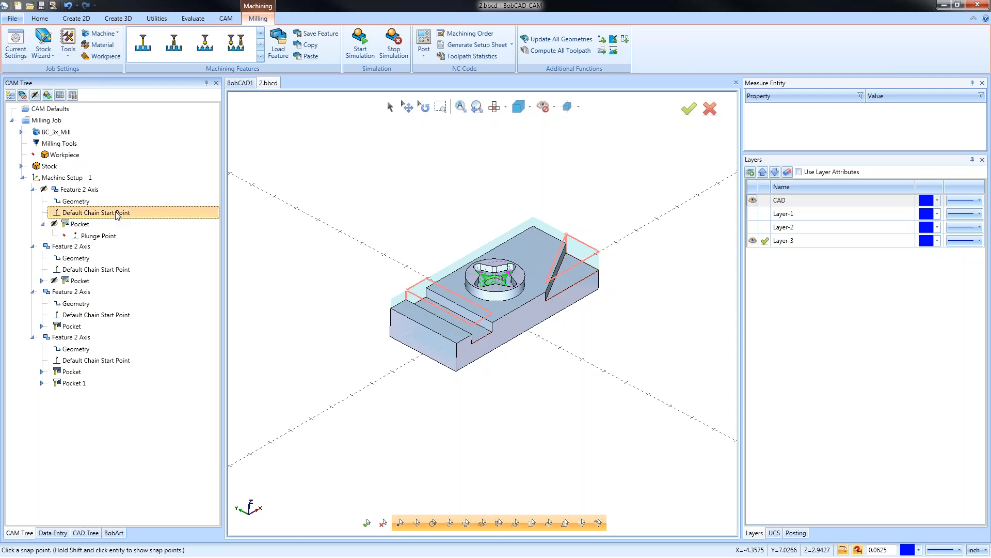
{"action": "left_click", "coordinate": [98, 236]}
{"action": "scroll", "coordinate": [486, 322], "scroll_direction": "up", "scroll_amount": 1}
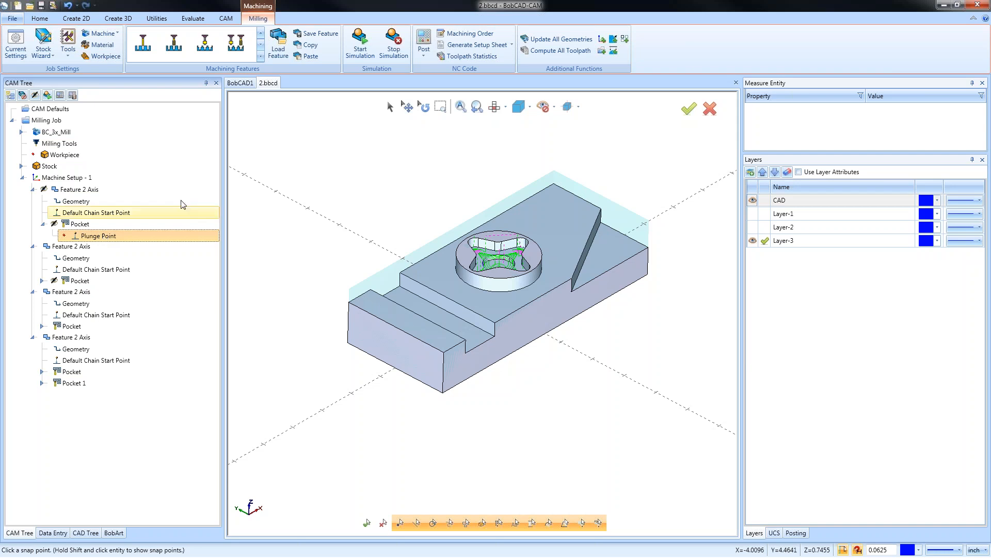
Show Layer-1, hide the CAD layer, and switch to a top view of the triangular corner profile.
{"action": "left_click", "coordinate": [753, 227]}
{"action": "left_click", "coordinate": [753, 214]}
{"action": "left_click", "coordinate": [755, 228]}
{"action": "left_click", "coordinate": [754, 200]}
{"action": "left_click", "coordinate": [755, 227]}
{"action": "right_click", "coordinate": [665, 192]}
{"action": "left_click", "coordinate": [561, 121]}
{"action": "left_click", "coordinate": [497, 108]}
{"action": "middle_click_drag", "start_coordinate": [635, 345], "coordinate": [566, 311]}
{"action": "scroll", "coordinate": [566, 310], "scroll_direction": "up", "scroll_amount": 3}
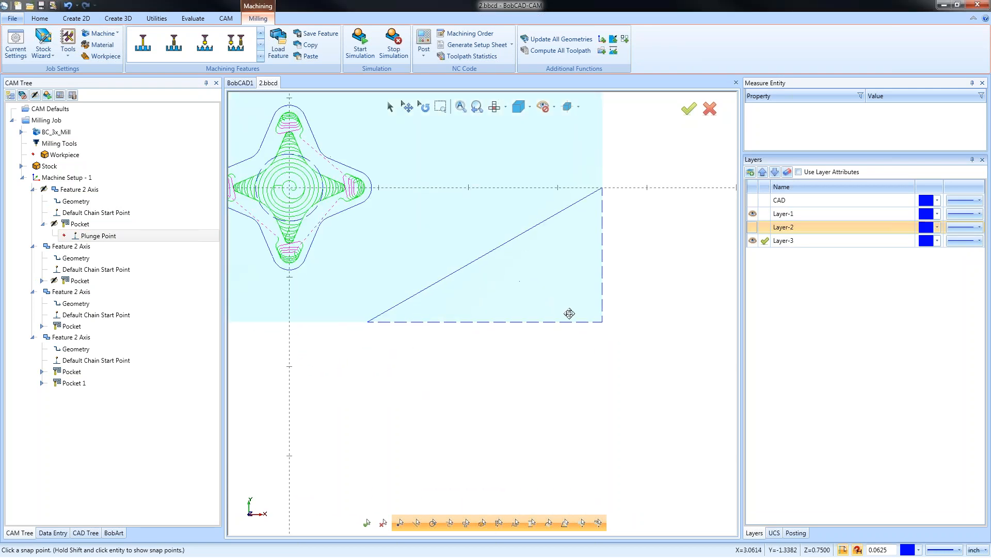
Draw a helper line from the midpoint of the triangle's diagonal edge to its opposite outer corner.
{"action": "left_click", "coordinate": [76, 18]}
{"action": "left_click", "coordinate": [45, 43]}
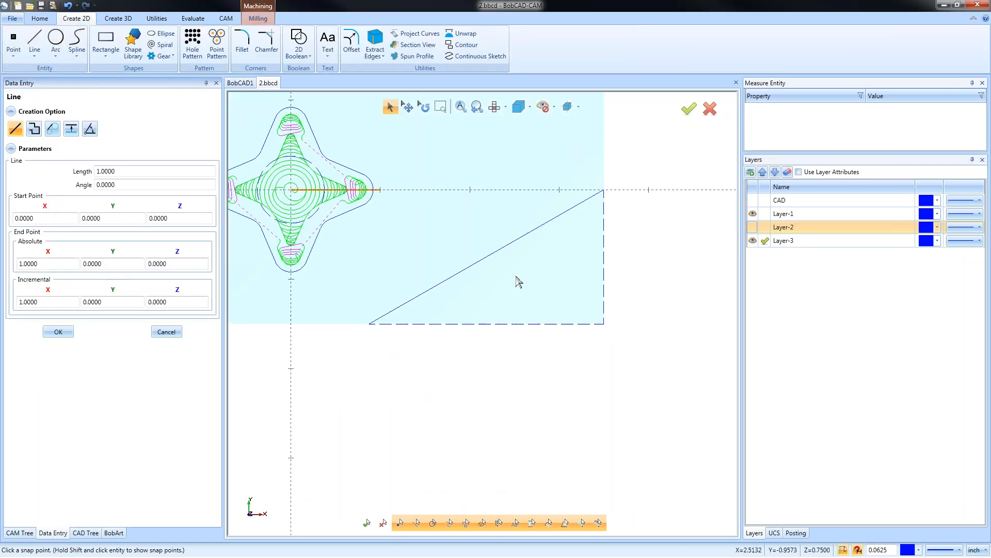
{"action": "left_click", "coordinate": [487, 257]}
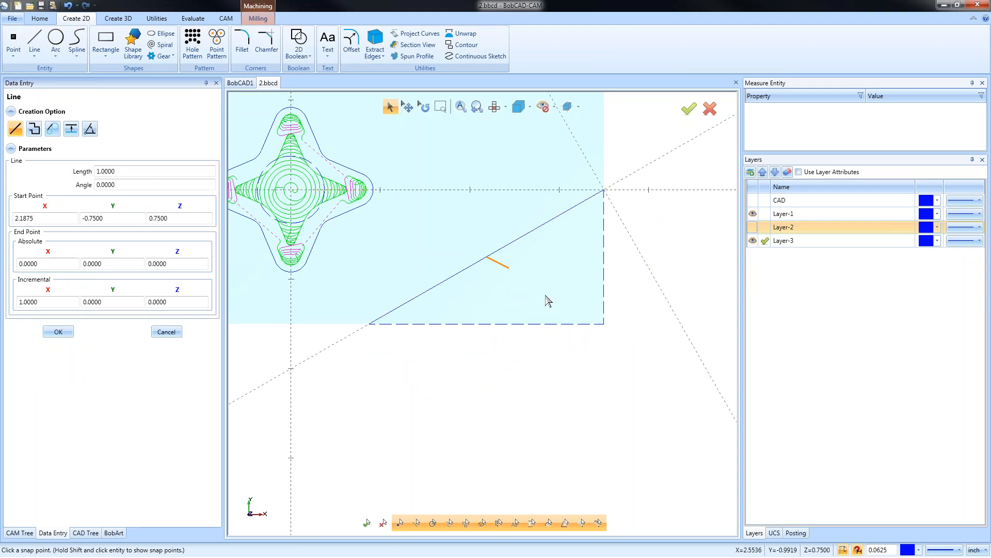
{"action": "left_click", "coordinate": [605, 324]}
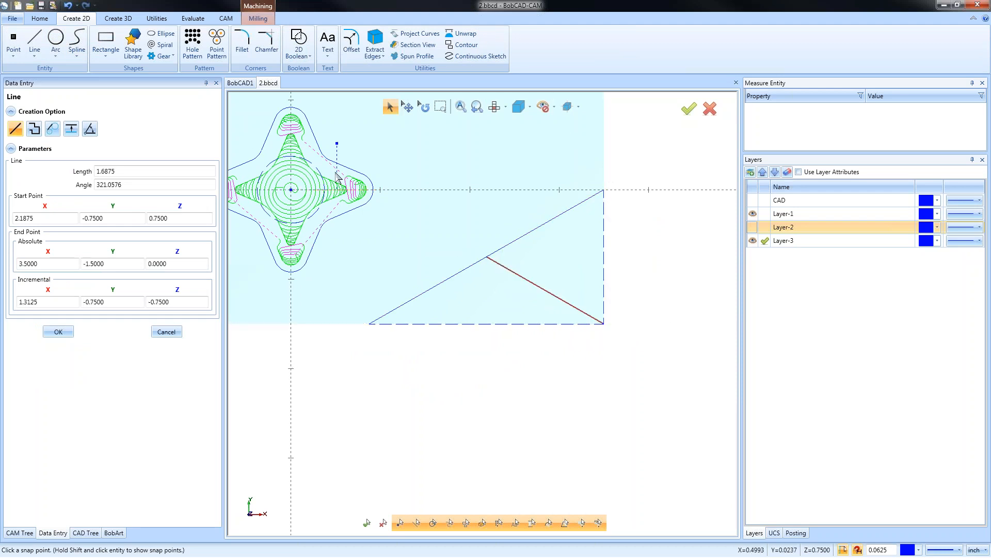
Place a point at the helper line's midpoint inside the triangle and delete the helper line.
{"action": "left_click", "coordinate": [14, 42]}
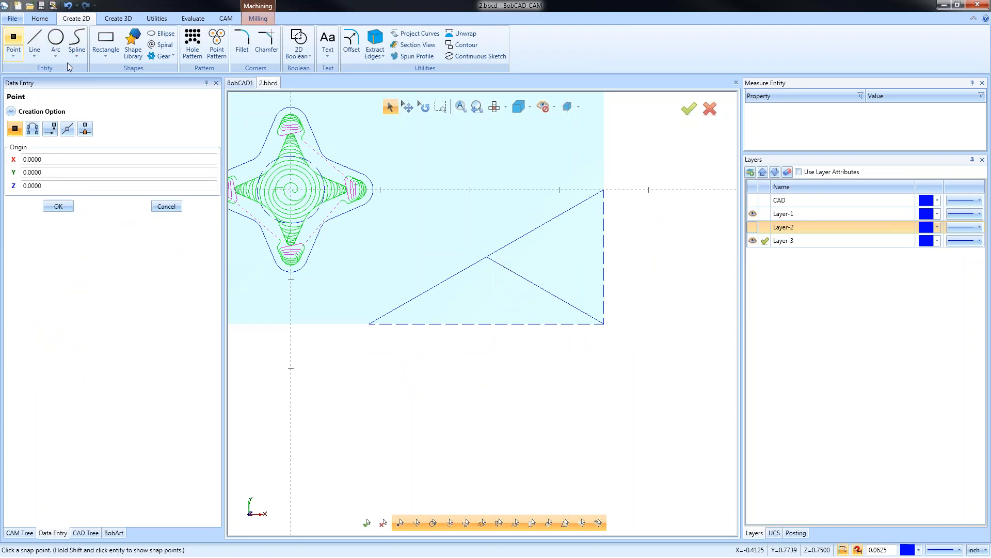
{"action": "left_click", "coordinate": [546, 291]}
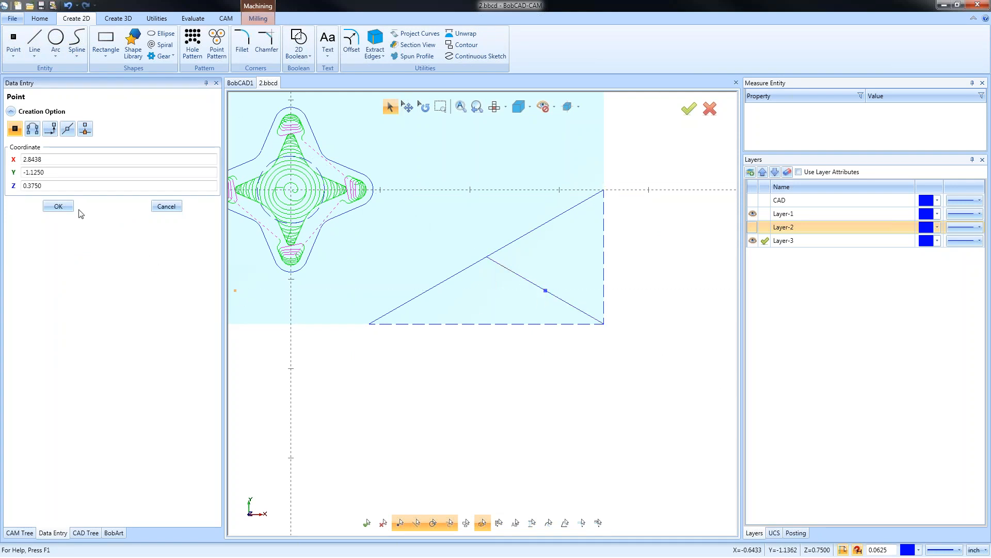
{"action": "right_click", "coordinate": [509, 178]}
{"action": "left_click", "coordinate": [549, 196]}
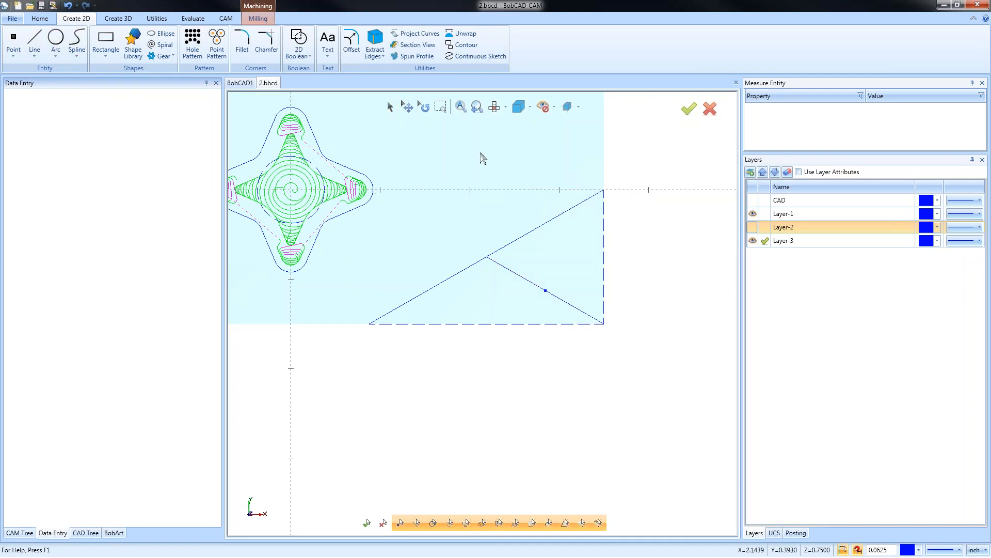
{"action": "left_click", "coordinate": [390, 107]}
{"action": "left_click", "coordinate": [527, 280]}
{"action": "key", "text": "Delete"}
Change the line style of the triangle's two dashed edges to solid.
{"action": "left_click_drag", "start_coordinate": [589, 298], "coordinate": [608, 325]}
{"action": "right_click", "coordinate": [654, 252]}
{"action": "mouse_move", "coordinate": [728, 313]}
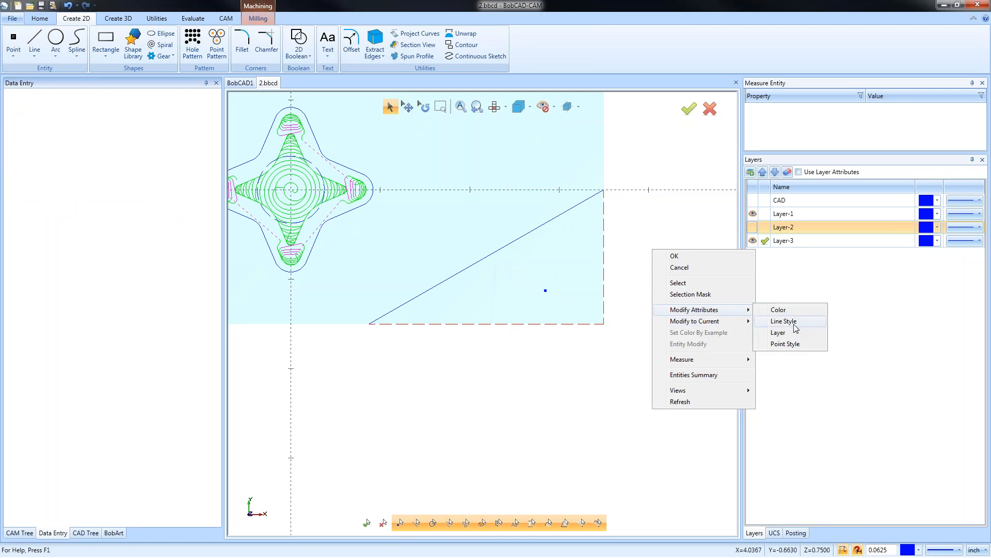
{"action": "left_click", "coordinate": [795, 323]}
{"action": "left_click", "coordinate": [517, 251]}
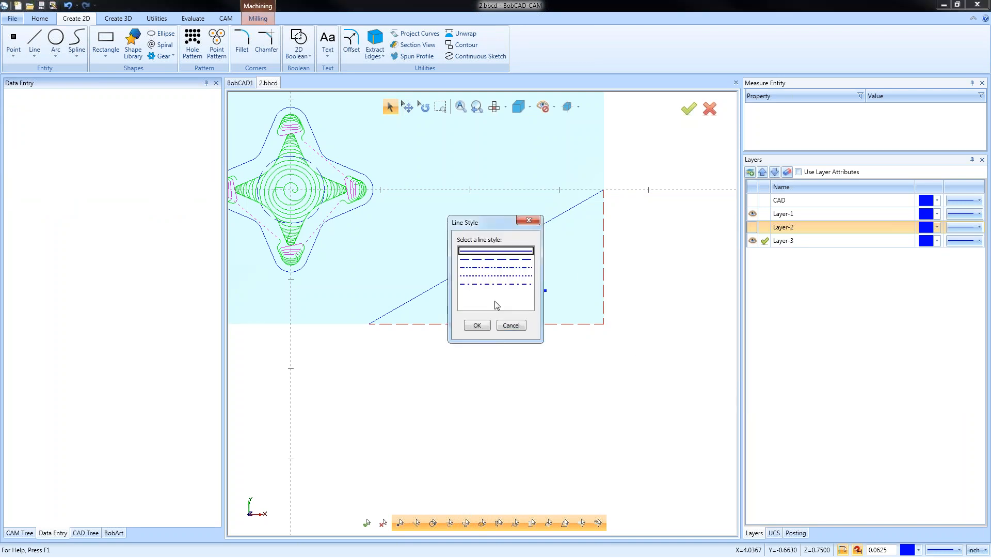
{"action": "left_click", "coordinate": [470, 327]}
Change the first feature's pocket pattern to Advanced Pocket with Offset Pocket Out.
{"action": "left_click", "coordinate": [78, 533]}
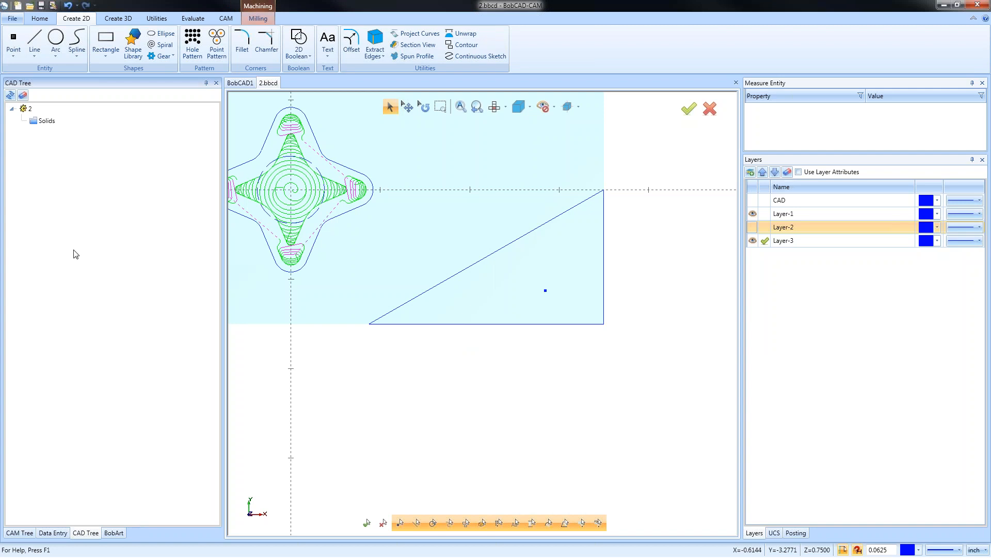
{"action": "left_click", "coordinate": [16, 533]}
{"action": "left_click", "coordinate": [77, 202]}
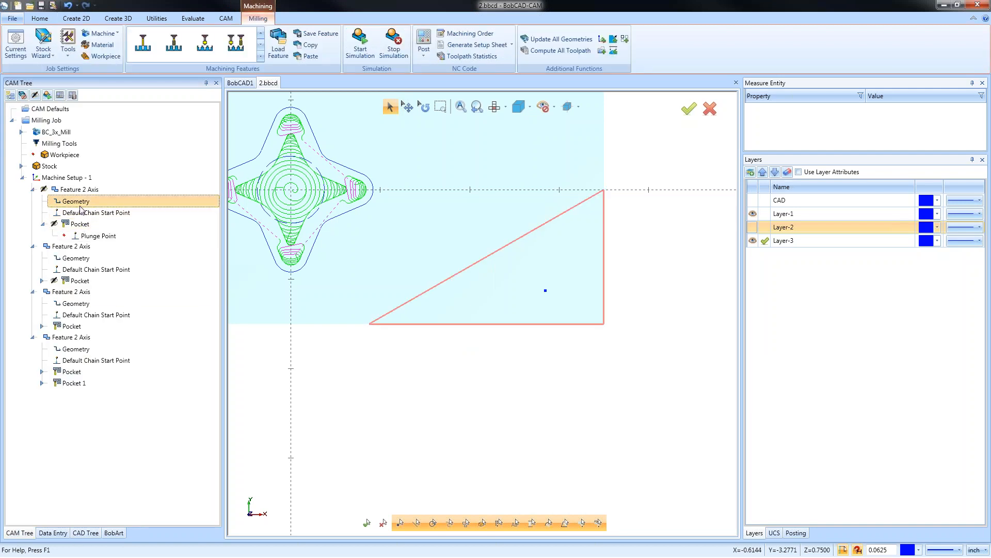
{"action": "left_click", "coordinate": [83, 212]}
{"action": "right_click", "coordinate": [86, 190]}
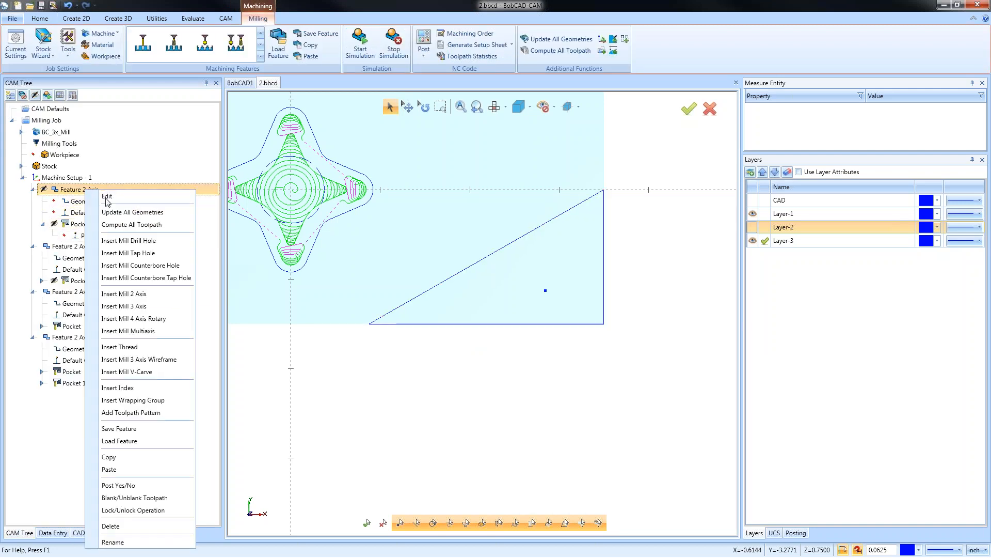
{"action": "left_click", "coordinate": [107, 197]}
{"action": "left_click", "coordinate": [320, 183]}
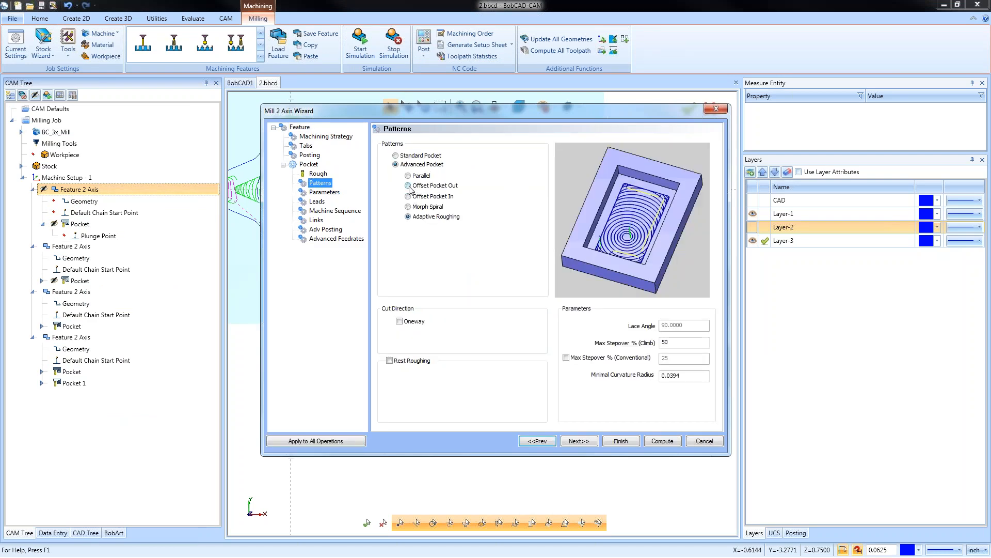
{"action": "left_click", "coordinate": [409, 186]}
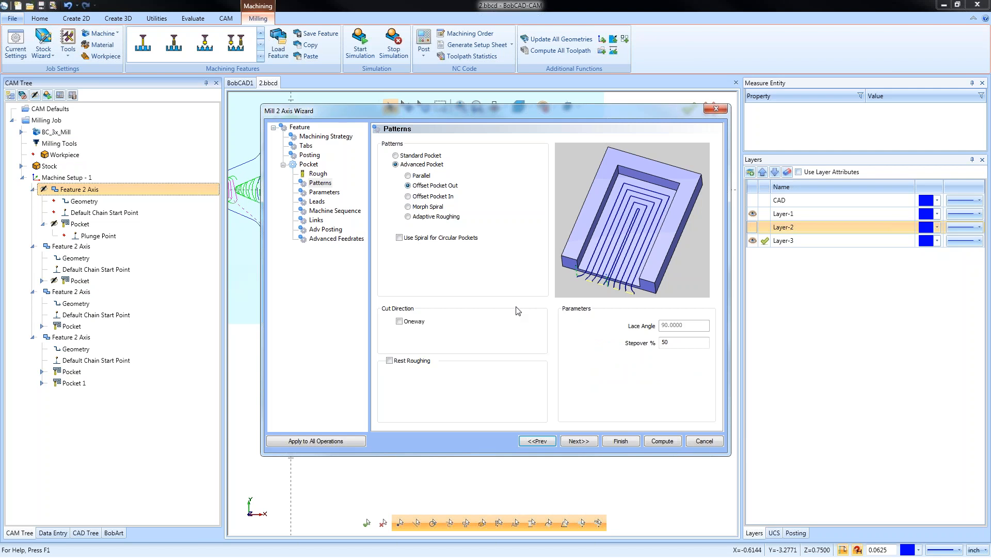
{"action": "left_click", "coordinate": [621, 441]}
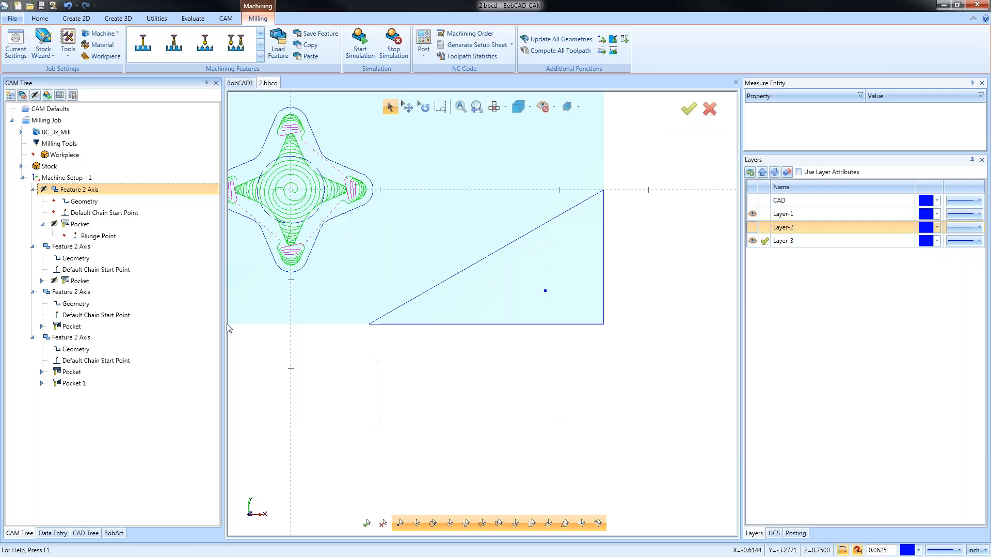
Reselect the triangular profile as the first feature's geometry and compute its pocket toolpath.
{"action": "left_click", "coordinate": [474, 268]}
{"action": "left_click", "coordinate": [60, 445]}
{"action": "right_click", "coordinate": [93, 223]}
{"action": "left_click", "coordinate": [123, 248]}
{"action": "middle_click_drag", "start_coordinate": [555, 399], "coordinate": [565, 355]}
{"action": "mouse_move", "coordinate": [539, 308]}
{"action": "middle_mouse_down"}
{"action": "mouse_move", "coordinate": [467, 378]}
{"action": "mouse_move", "coordinate": [491, 361]}
{"action": "mouse_move", "coordinate": [510, 272]}
{"action": "mouse_move", "coordinate": [530, 337]}
{"action": "mouse_move", "coordinate": [528, 313]}
{"action": "middle_mouse_up"}
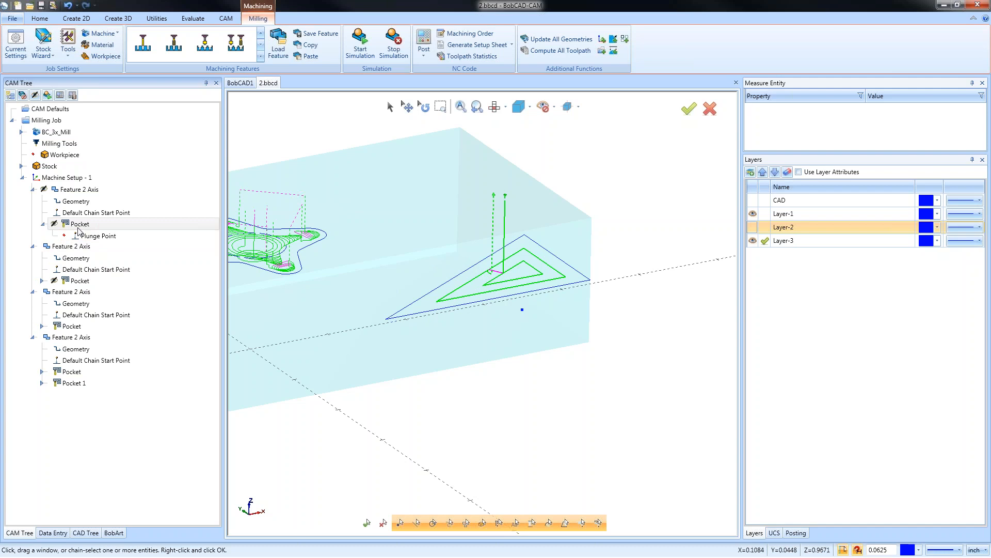
Backplot the first feature's pocket move by move to examine where the tool plunges in the triangle.
{"action": "right_click", "coordinate": [82, 226]}
{"action": "left_click", "coordinate": [134, 257]}
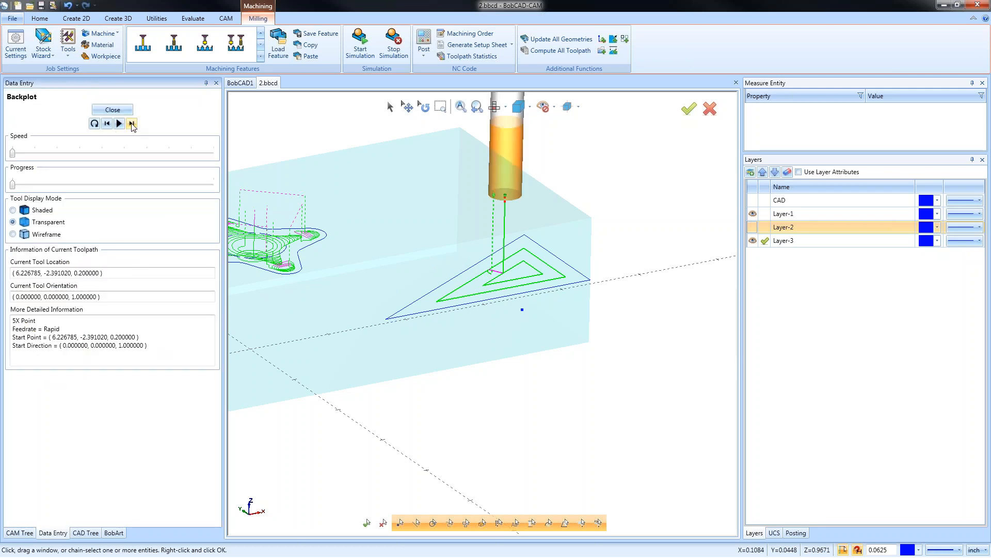
{"action": "left_click", "coordinate": [132, 124]}
{"action": "left_click", "coordinate": [133, 128]}
{"action": "left_click", "coordinate": [133, 128]}
{"action": "left_click", "coordinate": [133, 127]}
{"action": "left_click", "coordinate": [133, 128]}
{"action": "left_click", "coordinate": [134, 128]}
{"action": "left_click", "coordinate": [133, 128]}
{"action": "left_click", "coordinate": [133, 128]}
{"action": "left_click", "coordinate": [133, 128]}
{"action": "left_click", "coordinate": [133, 128]}
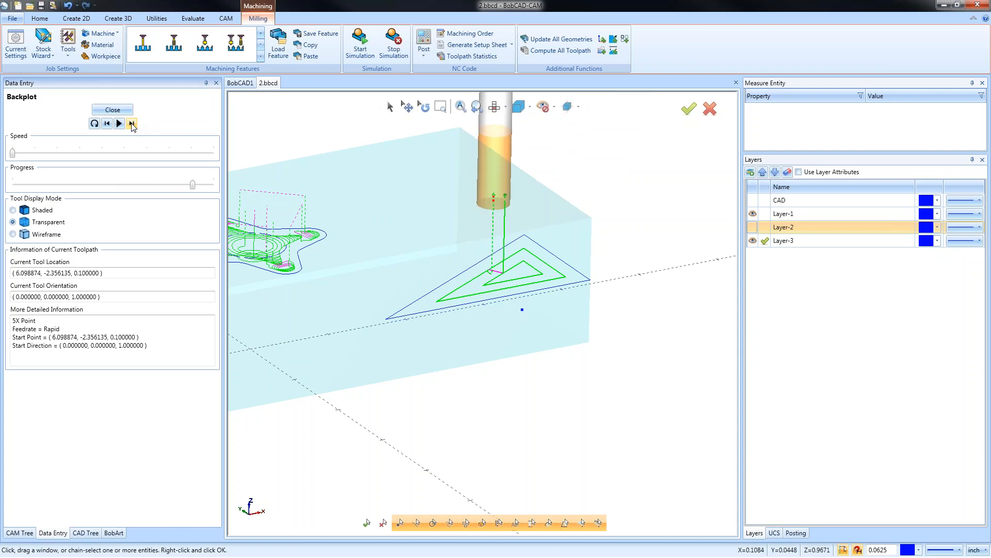
{"action": "left_click", "coordinate": [115, 110]}
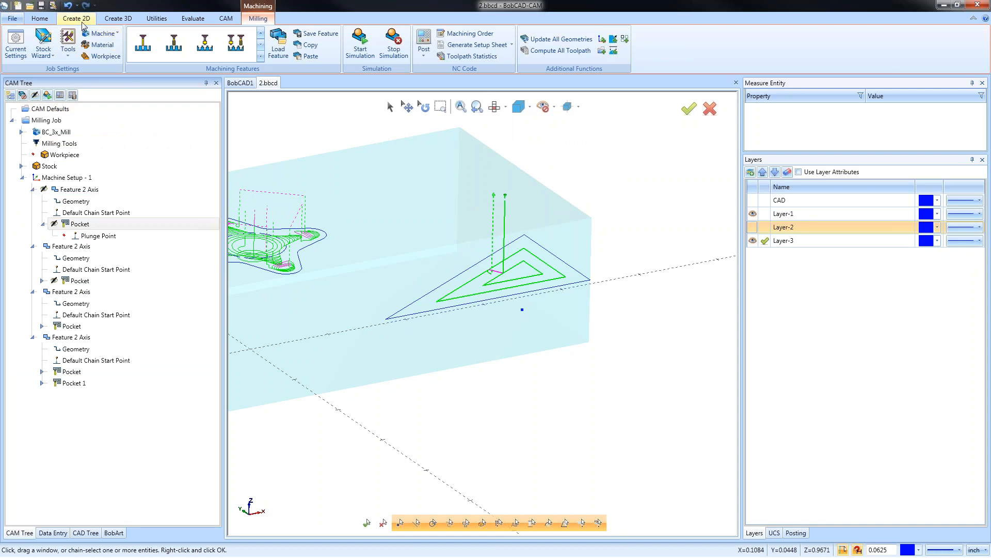
Delete the misplaced point below the triangle and draw a helper line from its longest slanted edge's midpoint to the opposite corner.
{"action": "left_click", "coordinate": [393, 107]}
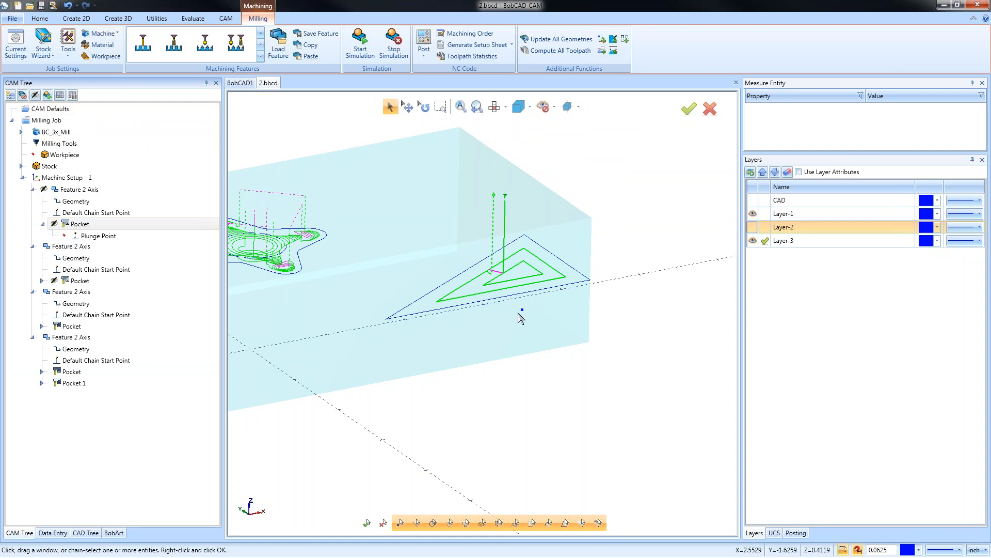
{"action": "left_click", "coordinate": [77, 18]}
{"action": "left_click", "coordinate": [35, 40]}
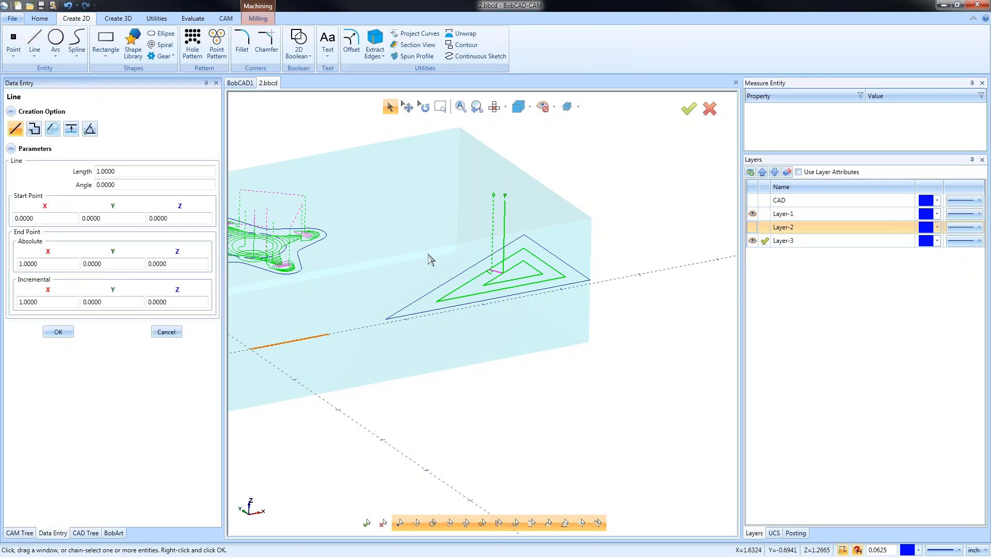
{"action": "left_click", "coordinate": [455, 278]}
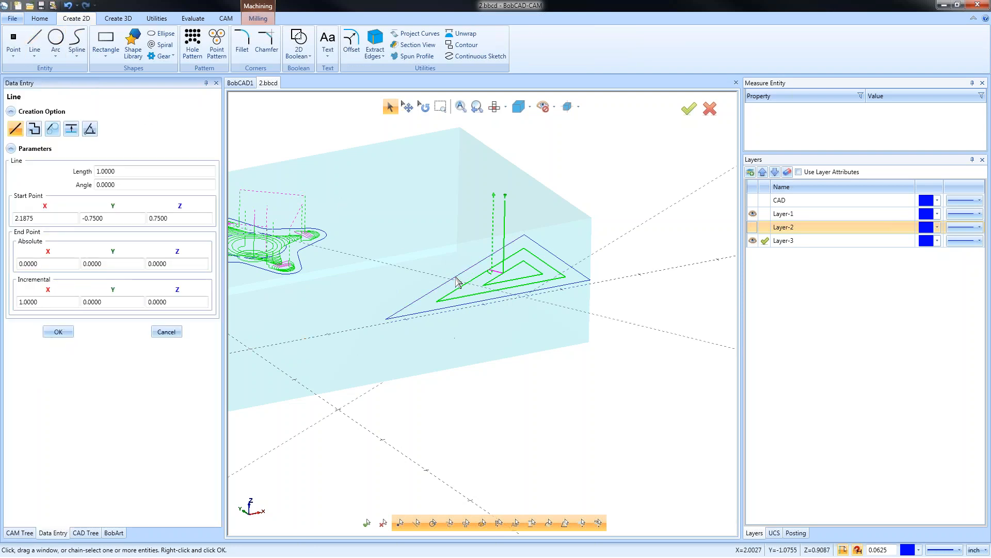
{"action": "left_click", "coordinate": [590, 280]}
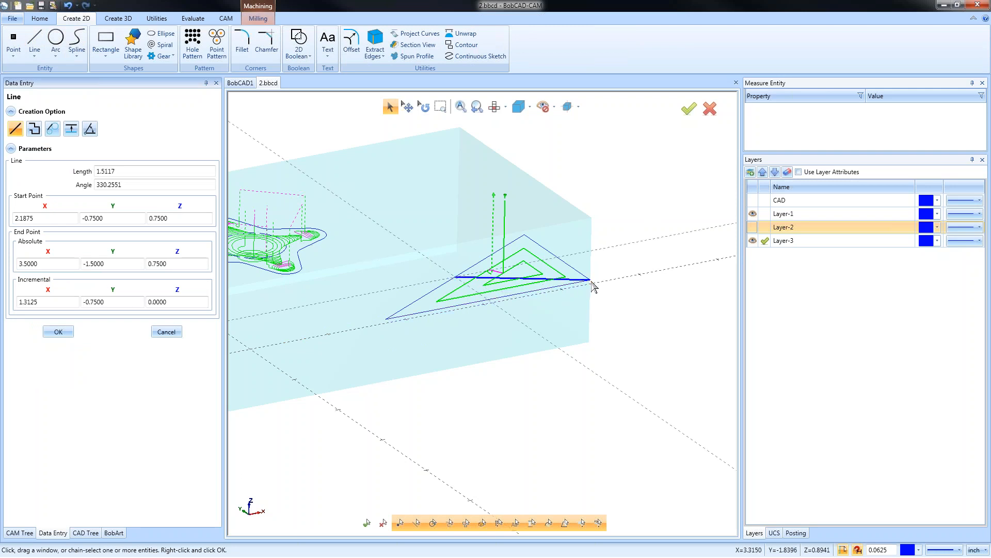
{"action": "right_click", "coordinate": [619, 235]}
{"action": "left_click", "coordinate": [652, 253]}
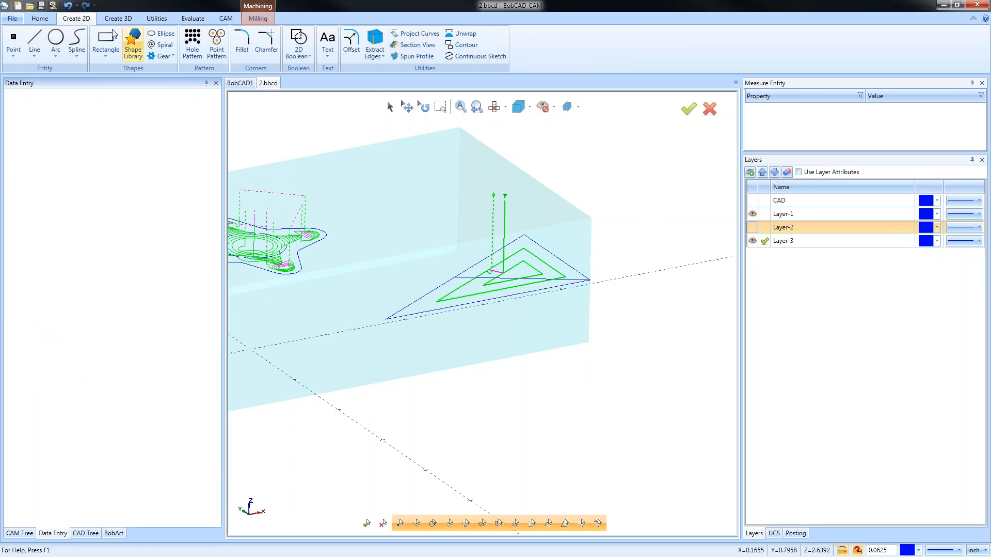
Place a point at the new helper line's midpoint and delete that line.
{"action": "left_click", "coordinate": [13, 40]}
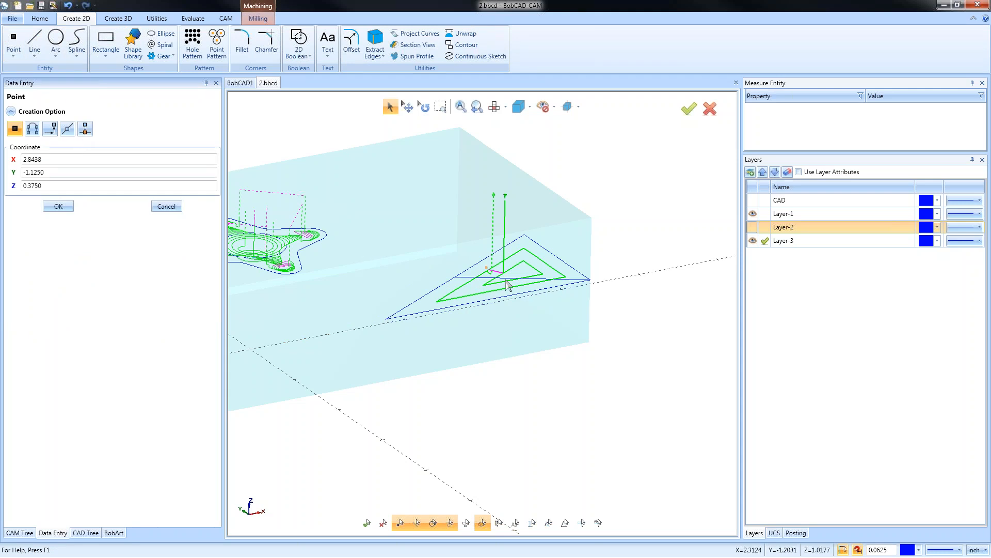
{"action": "left_click", "coordinate": [523, 279]}
{"action": "right_click", "coordinate": [605, 214]}
{"action": "left_click", "coordinate": [627, 232]}
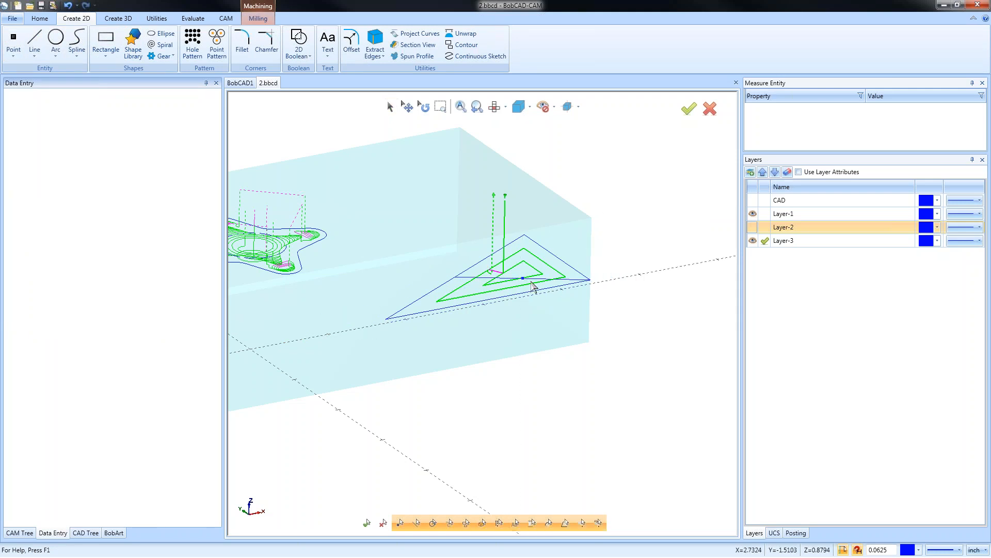
{"action": "left_click", "coordinate": [390, 107]}
{"action": "middle_click_drag", "start_coordinate": [469, 355], "coordinate": [534, 261]}
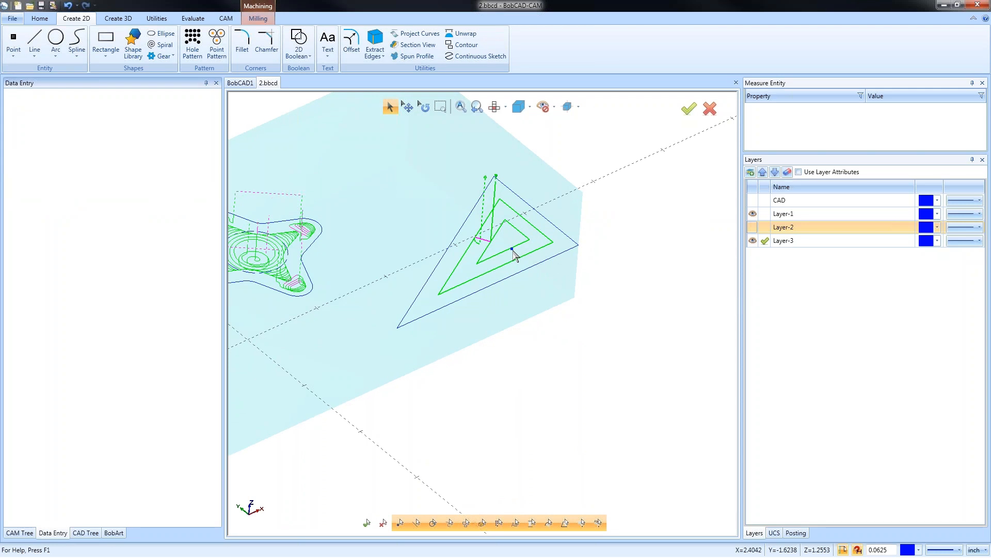
Assign the new point inside the triangle as the first pocket's plunge point and recompute its toolpath.
{"action": "left_click", "coordinate": [20, 533]}
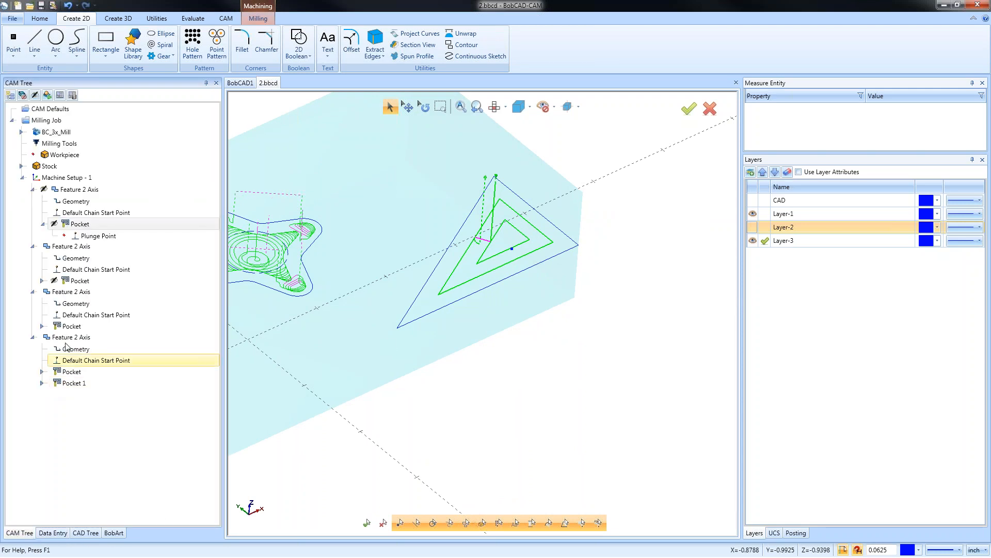
{"action": "right_click", "coordinate": [101, 236]}
{"action": "left_click", "coordinate": [119, 249]}
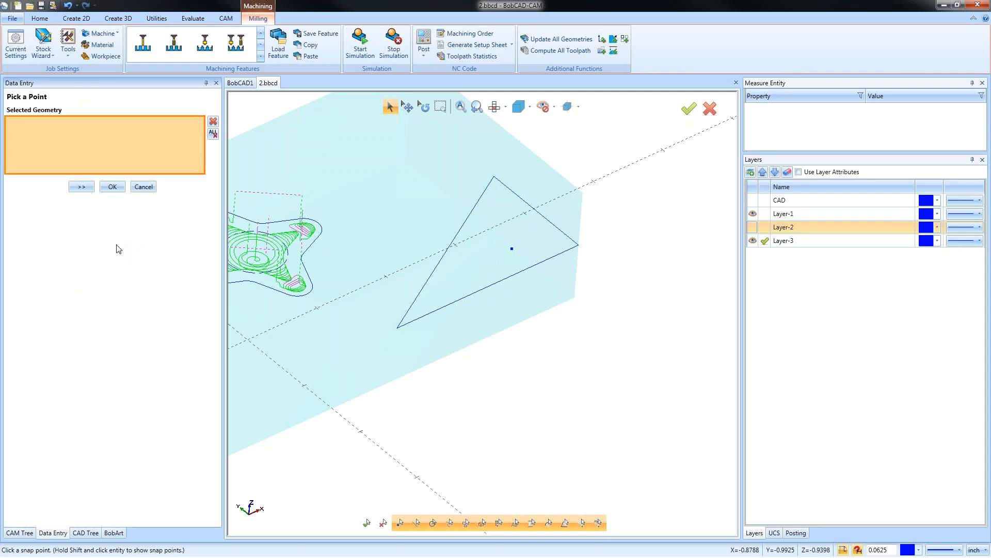
{"action": "left_click", "coordinate": [512, 249]}
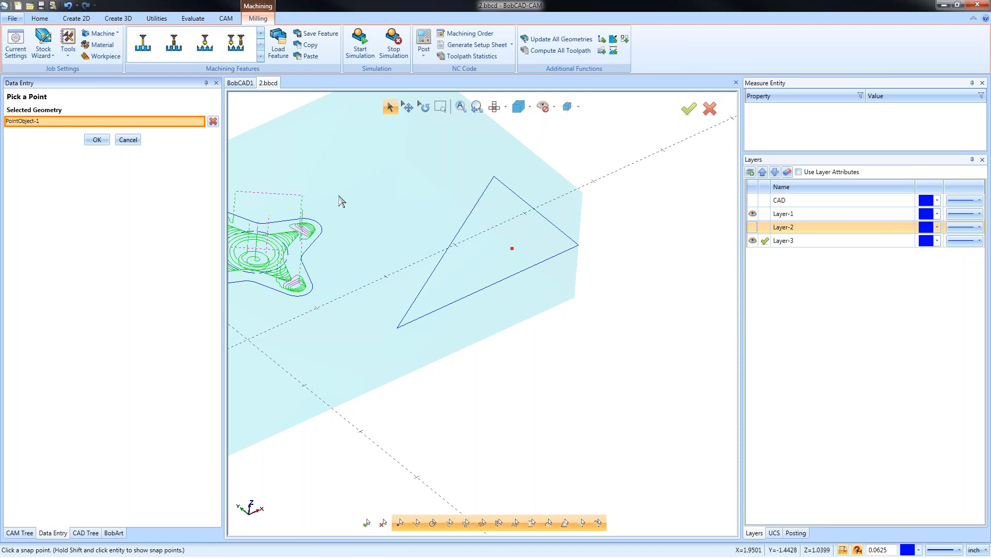
{"action": "left_click", "coordinate": [98, 139]}
{"action": "right_click", "coordinate": [80, 225]}
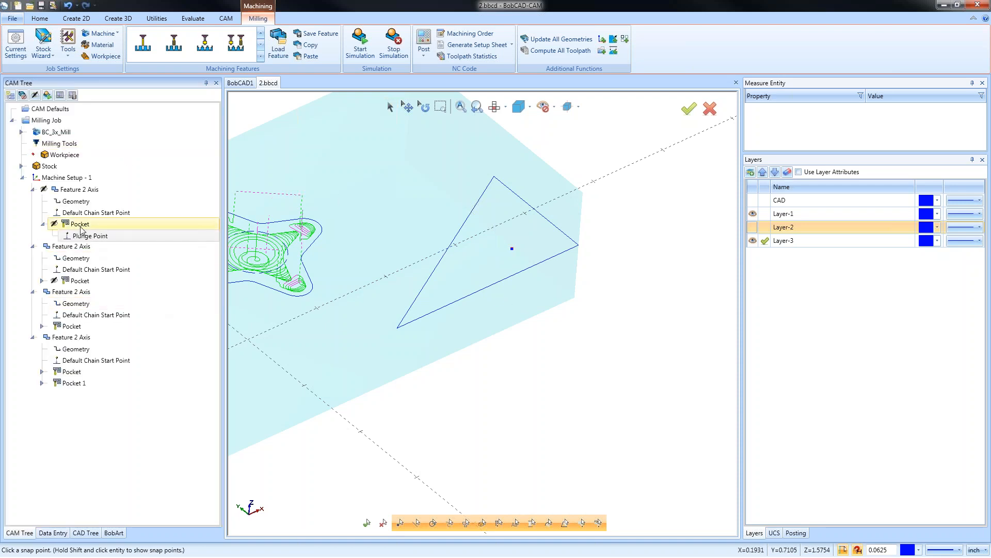
{"action": "left_click", "coordinate": [124, 251]}
Backplot the recomputed triangular pocket move by move to check the plunge at the assigned point.
{"action": "right_click", "coordinate": [84, 224]}
{"action": "left_click", "coordinate": [116, 258]}
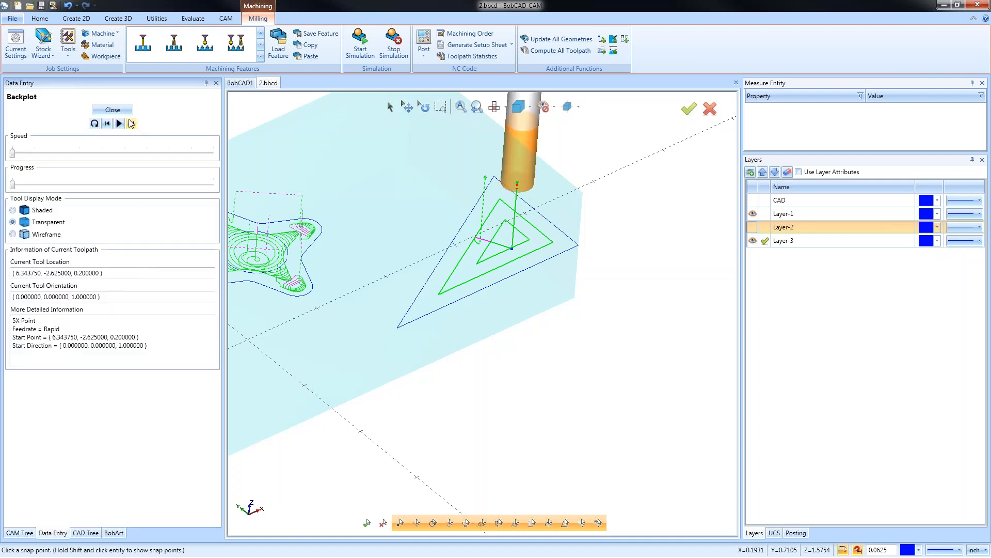
{"action": "left_click", "coordinate": [133, 124]}
{"action": "left_click", "coordinate": [132, 123]}
{"action": "left_click", "coordinate": [132, 123]}
{"action": "left_click", "coordinate": [132, 123]}
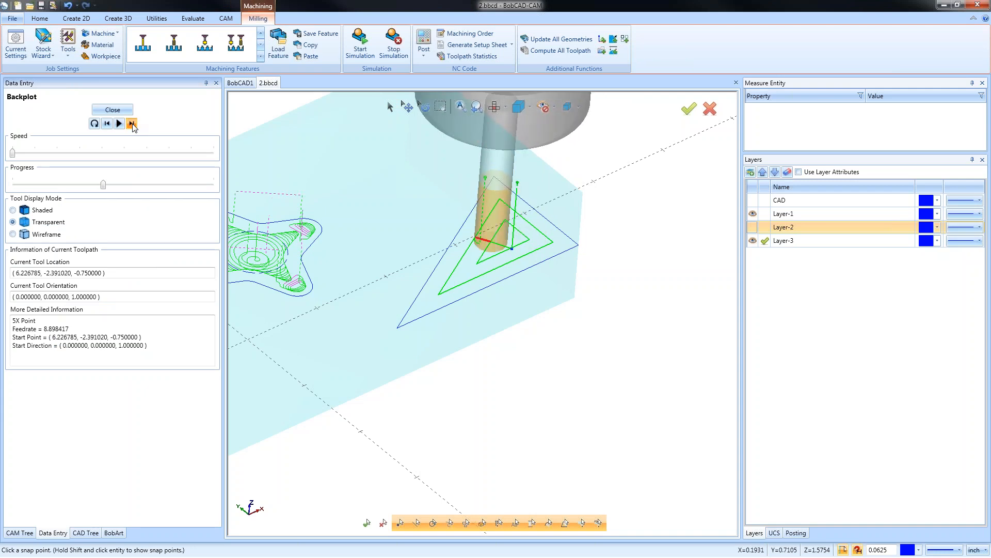
{"action": "left_click", "coordinate": [133, 123]}
{"action": "left_click", "coordinate": [133, 124]}
{"action": "left_click", "coordinate": [133, 124]}
{"action": "left_click", "coordinate": [133, 123]}
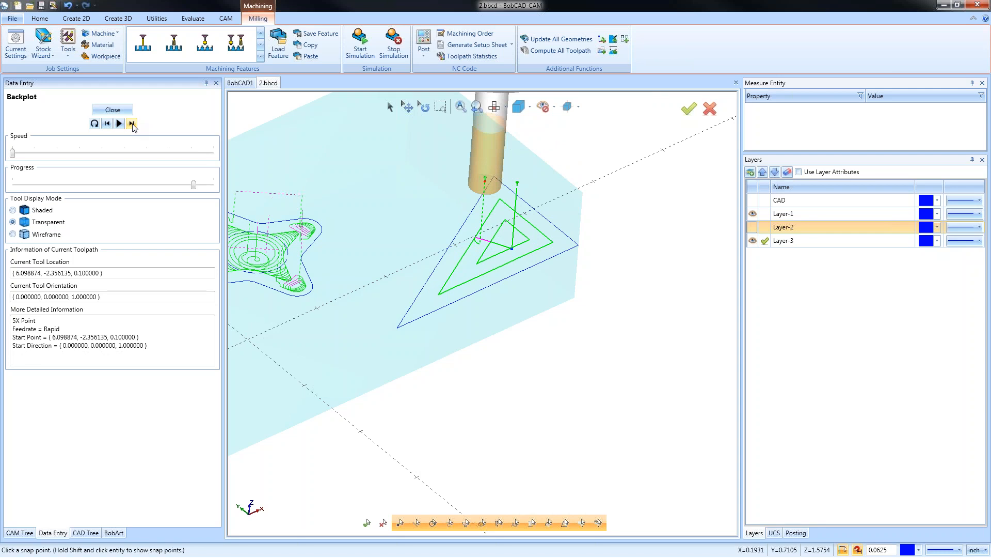
{"action": "scroll", "coordinate": [515, 339], "scroll_direction": "down", "scroll_amount": 5}
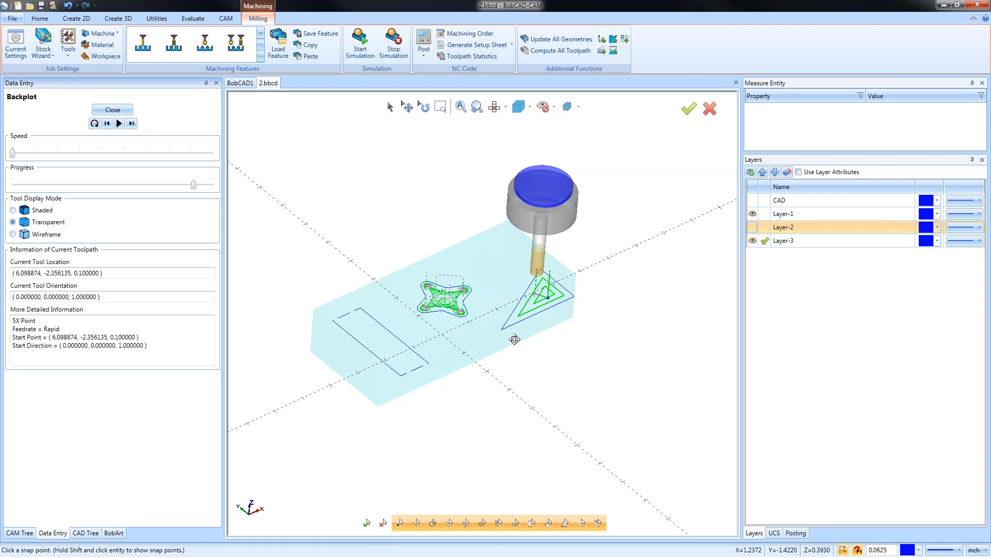
{"action": "left_click", "coordinate": [112, 109]}
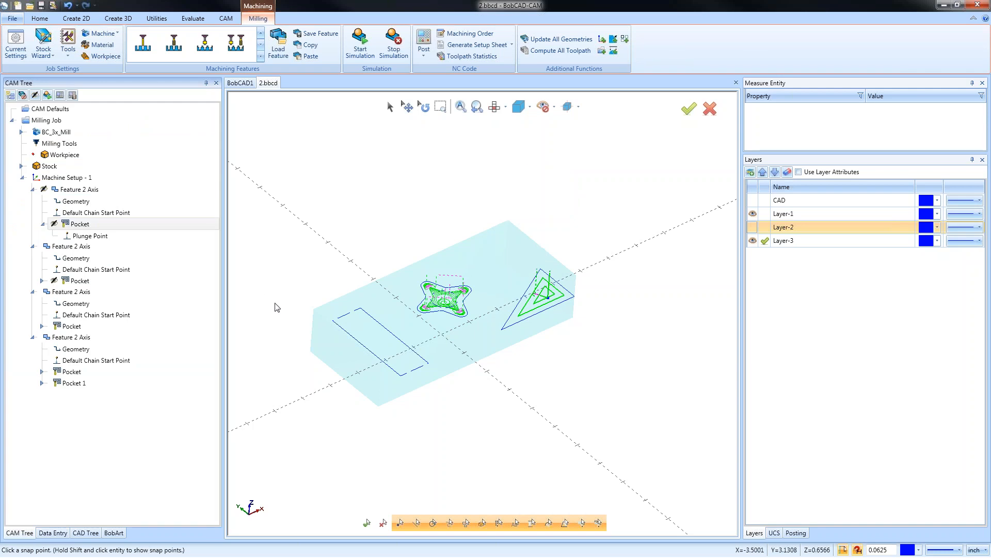
Collapse the feature branches and backplot the last feature's Pocket 1 through to the end of its toolpath.
{"action": "left_click", "coordinate": [33, 190]}
{"action": "left_click", "coordinate": [32, 201]}
{"action": "left_click", "coordinate": [32, 212]}
{"action": "left_click", "coordinate": [32, 224]}
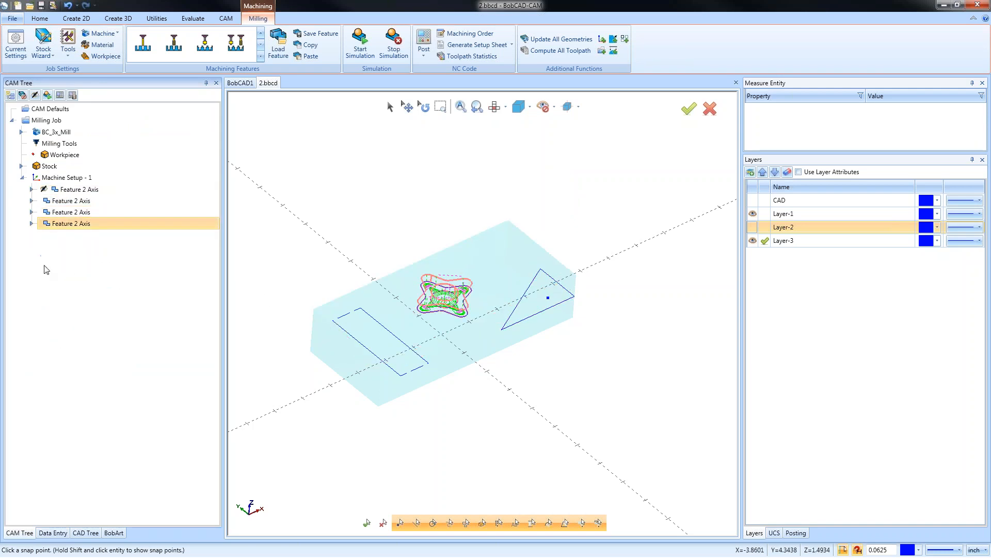
{"action": "left_click", "coordinate": [32, 224]}
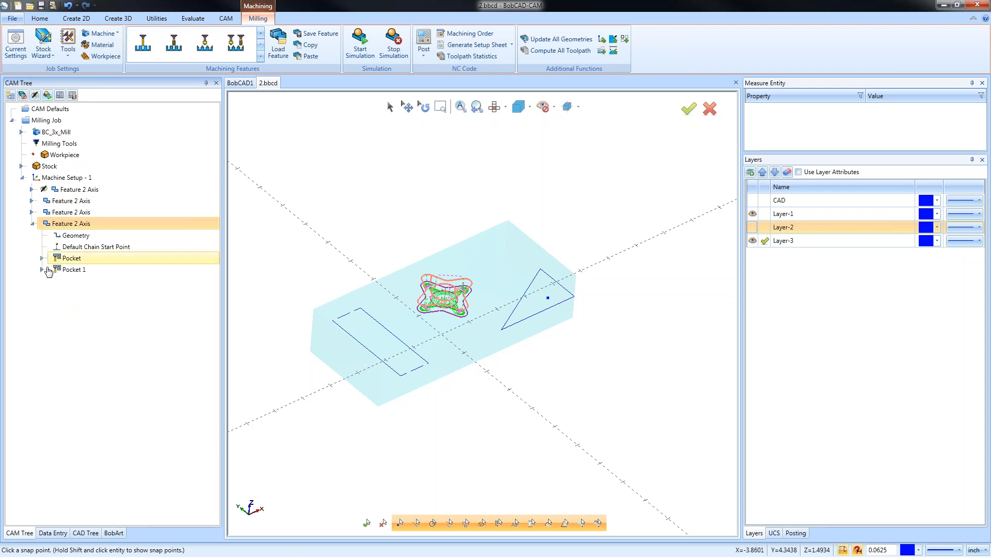
{"action": "left_click", "coordinate": [76, 274]}
{"action": "right_click", "coordinate": [77, 275]}
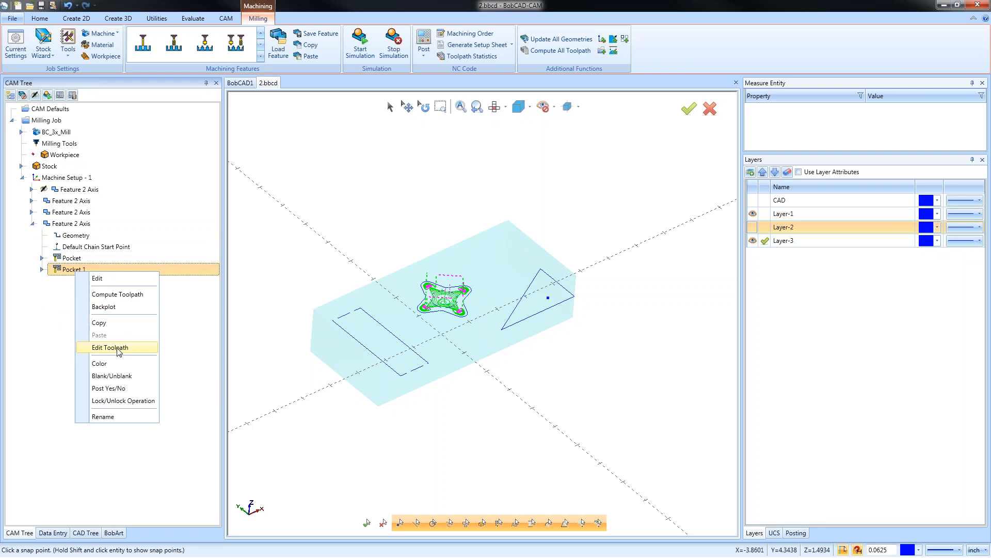
{"action": "left_click", "coordinate": [130, 308]}
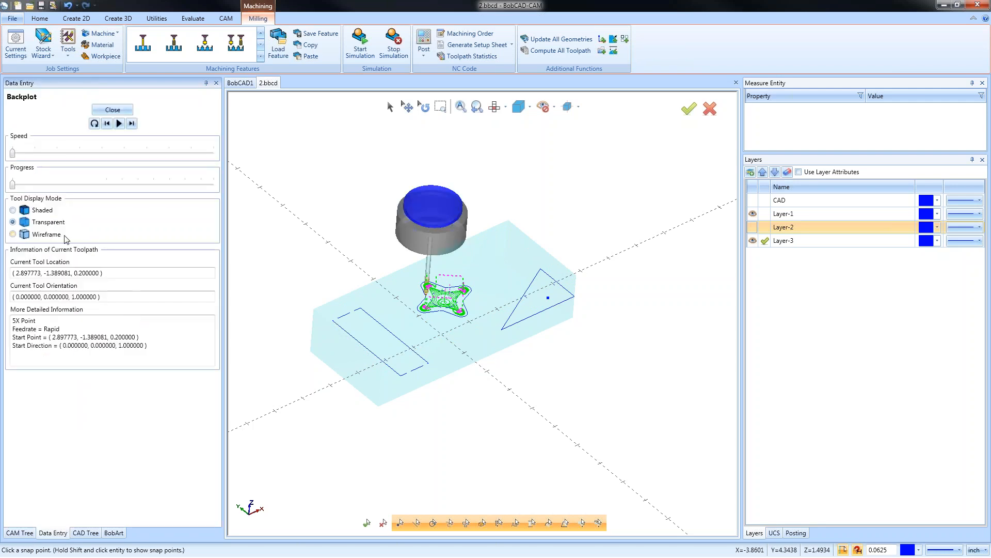
{"action": "left_click_drag", "start_coordinate": [15, 185], "coordinate": [233, 191]}
{"action": "left_click", "coordinate": [114, 110]}
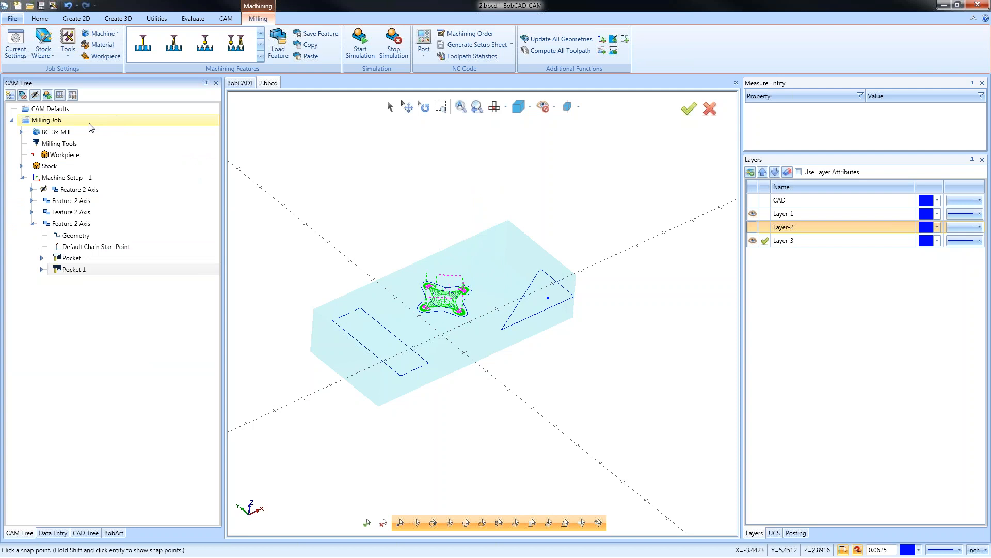
Review the milling job's toolpath statistics for Pocket 1, including its machining time.
{"action": "right_click", "coordinate": [67, 122]}
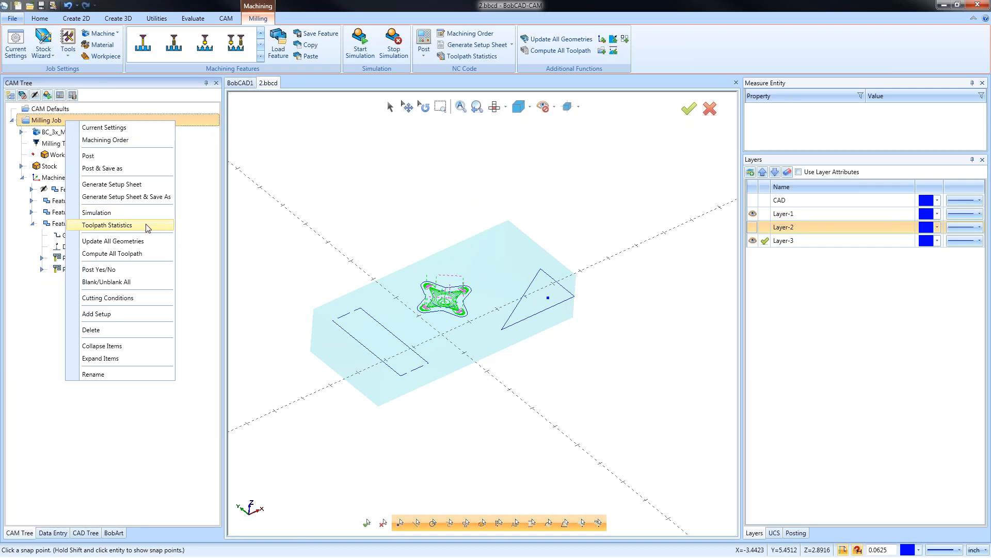
{"action": "left_click", "coordinate": [149, 226]}
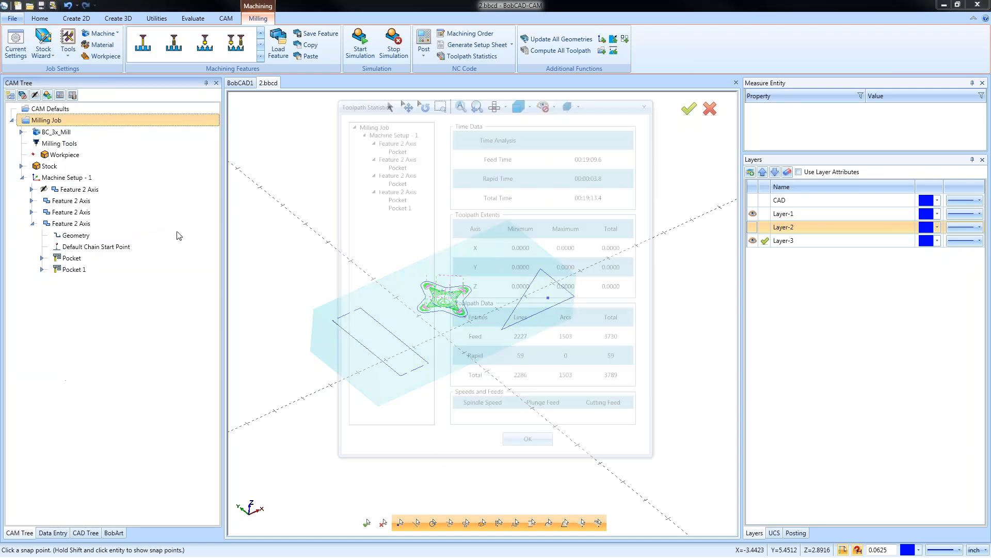
{"action": "left_click", "coordinate": [402, 207]}
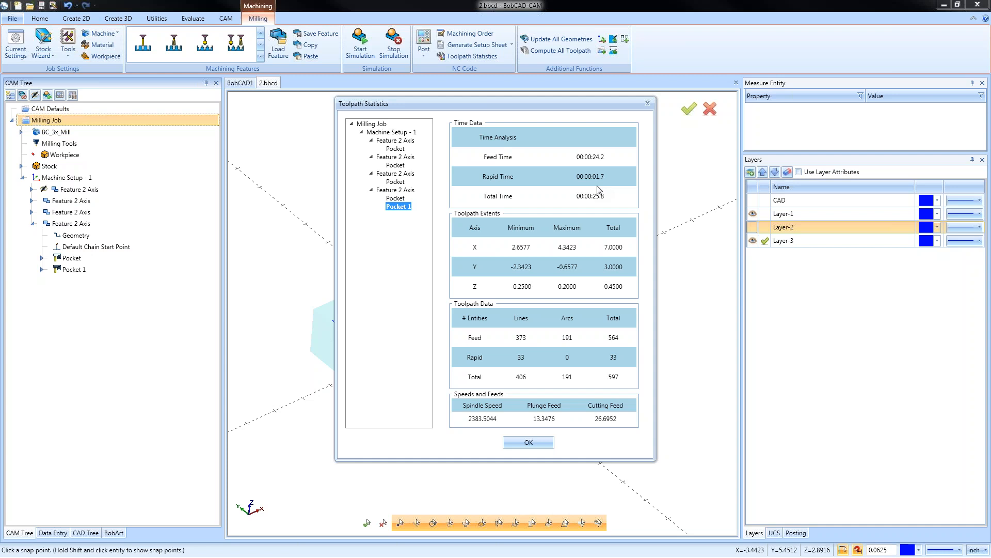
{"action": "left_click", "coordinate": [528, 444]}
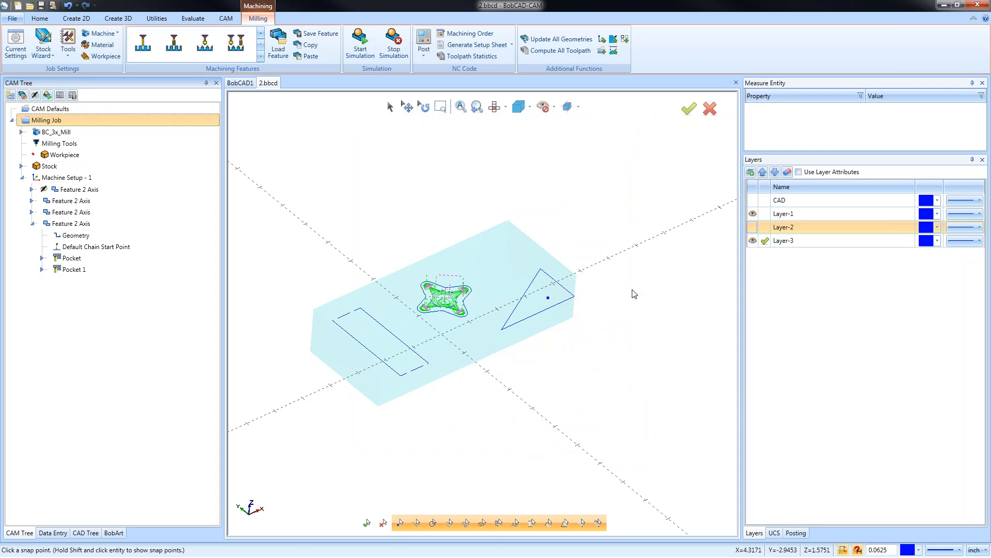
{"action": "left_click", "coordinate": [753, 227]}
{"action": "left_click", "coordinate": [753, 228]}
{"action": "left_click", "coordinate": [753, 200]}
{"action": "left_click", "coordinate": [753, 201]}
Show the second feature's pocket toolpath and examine the Edit Toolpath options for it without making edits.
{"action": "left_click", "coordinate": [71, 201]}
{"action": "left_click", "coordinate": [80, 235]}
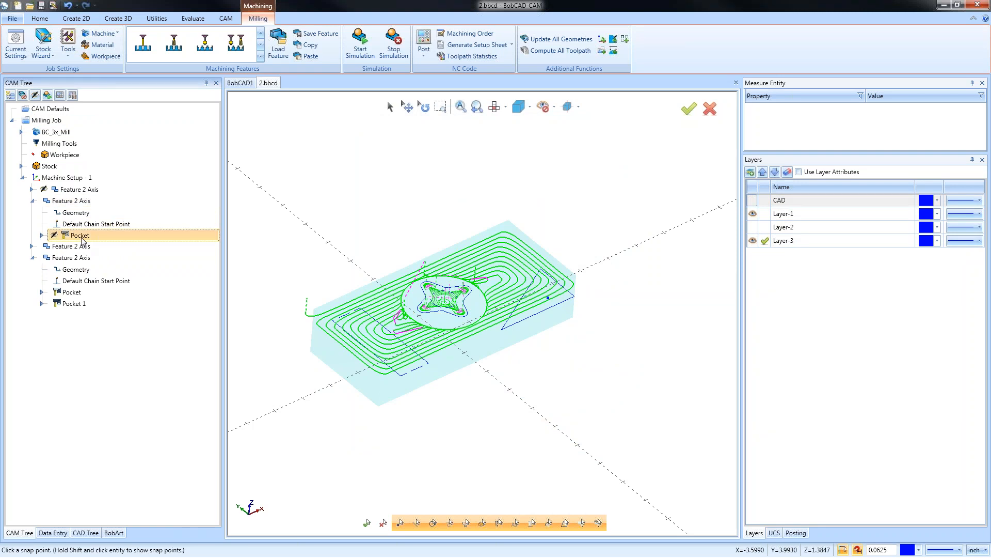
{"action": "right_click", "coordinate": [83, 240]}
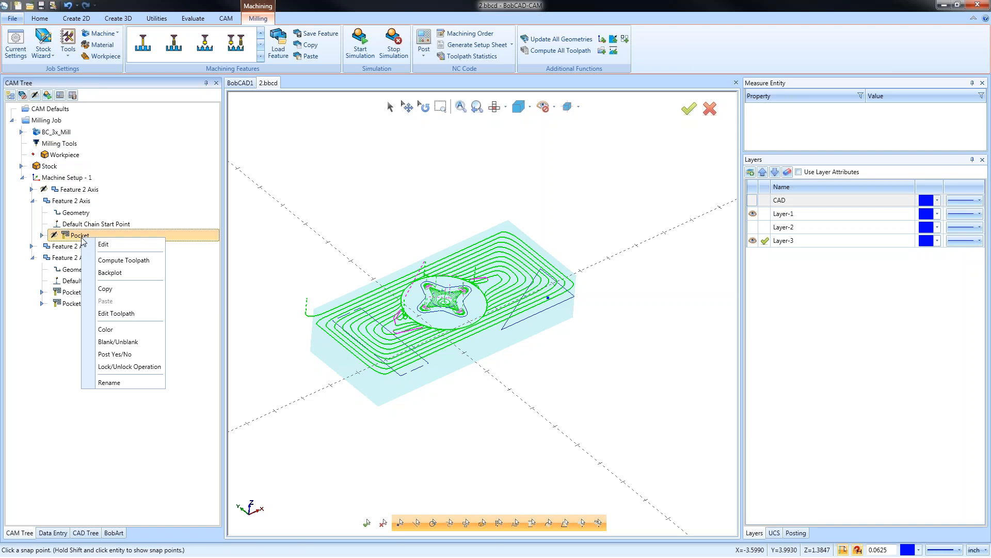
{"action": "left_click", "coordinate": [145, 316]}
{"action": "left_click_drag", "start_coordinate": [124, 55], "coordinate": [317, 118]}
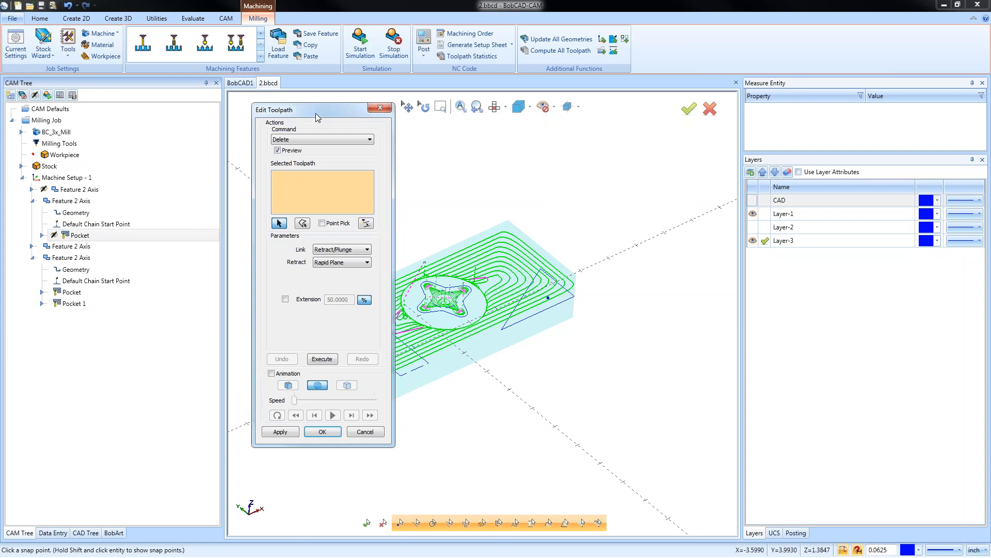
{"action": "left_click", "coordinate": [381, 108]}
Switch to the top view, make CAD the active layer, and hide Layer-3 and Layer-1.
{"action": "left_click", "coordinate": [495, 107]}
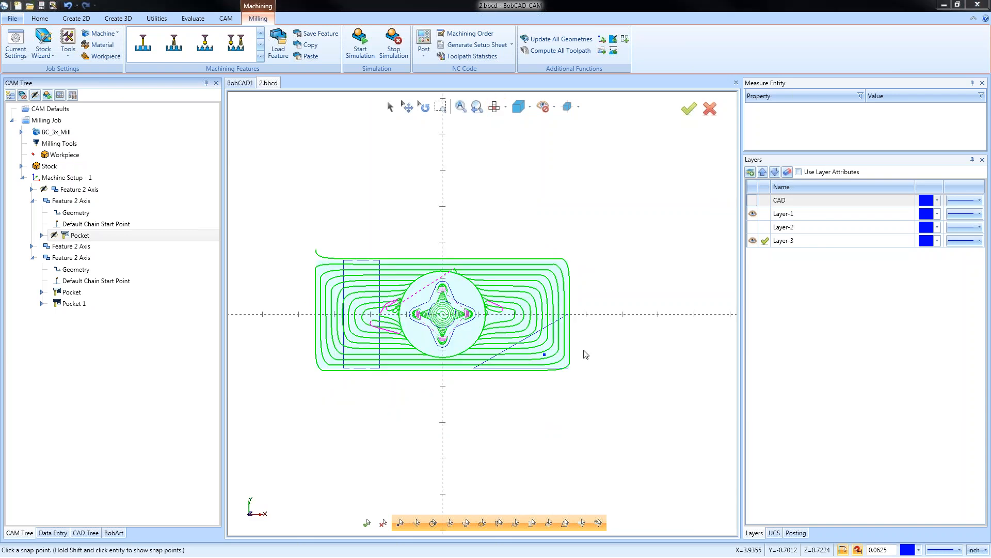
{"action": "scroll", "coordinate": [607, 362], "scroll_direction": "up", "scroll_amount": 3}
{"action": "left_click", "coordinate": [765, 200]}
{"action": "left_click", "coordinate": [753, 240]}
{"action": "left_click", "coordinate": [753, 214]}
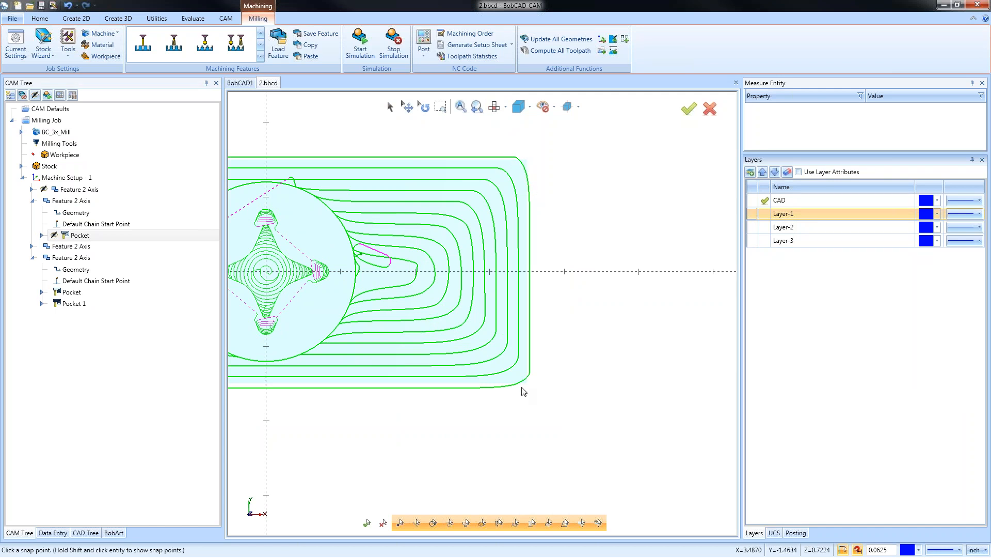
{"action": "scroll", "coordinate": [532, 351], "scroll_direction": "down", "scroll_amount": 1}
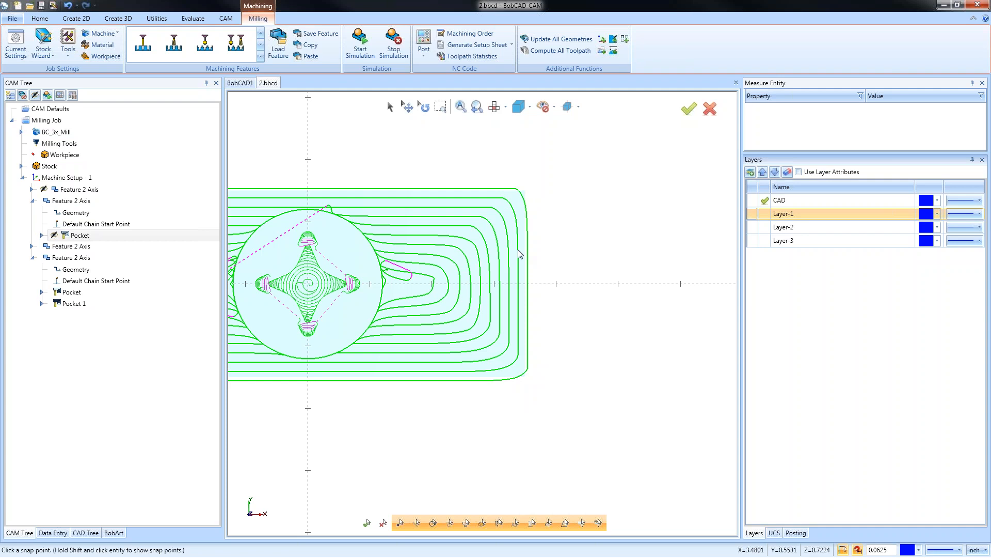
Start a Modify Attributes edit on the second feature's pocket toolpath and polygon-select the two outermost passes around the pocket's positive-X end.
{"action": "right_click", "coordinate": [86, 236]}
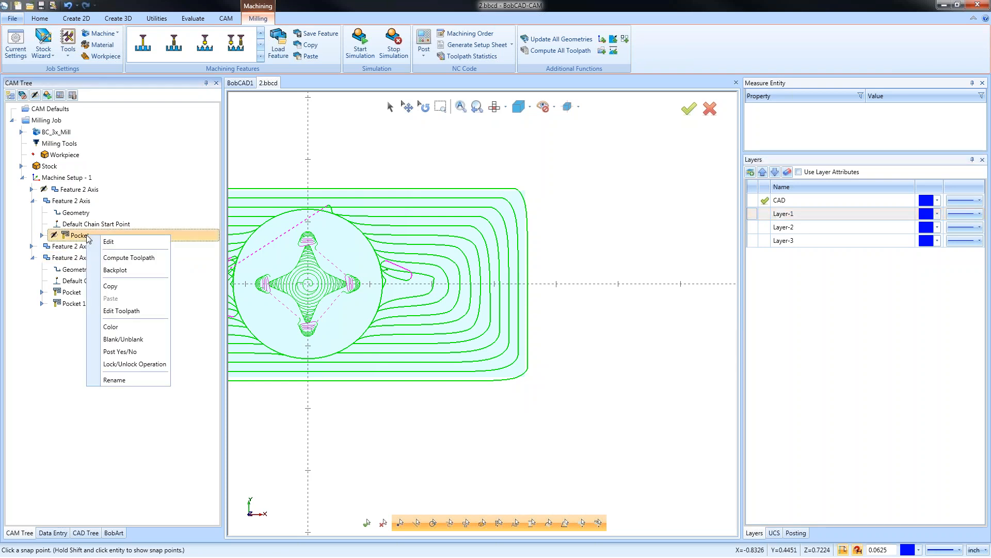
{"action": "left_click", "coordinate": [141, 310]}
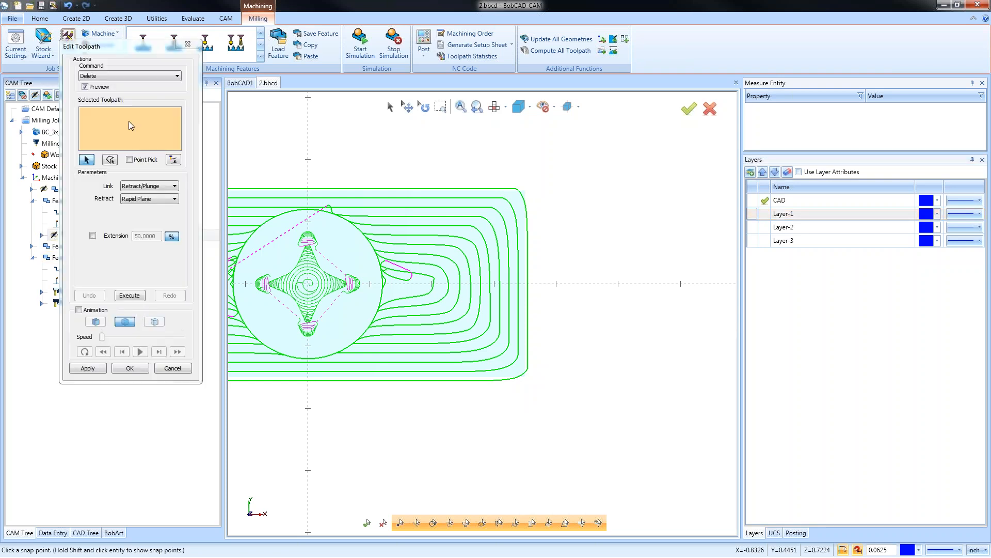
{"action": "left_click", "coordinate": [123, 75]}
{"action": "left_click", "coordinate": [127, 119]}
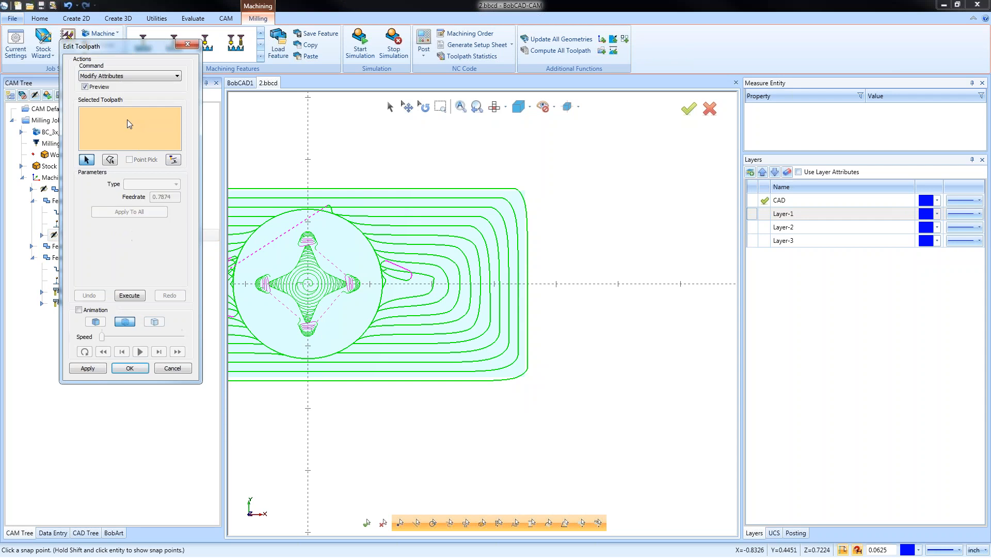
{"action": "left_click", "coordinate": [109, 159]}
{"action": "mouse_move", "coordinate": [495, 200]}
{"action": "left_mouse_down"}
{"action": "mouse_move", "coordinate": [514, 240]}
{"action": "mouse_move", "coordinate": [514, 364]}
{"action": "mouse_move", "coordinate": [484, 391]}
{"action": "mouse_move", "coordinate": [591, 397]}
{"action": "mouse_move", "coordinate": [582, 383]}
{"action": "left_mouse_up"}
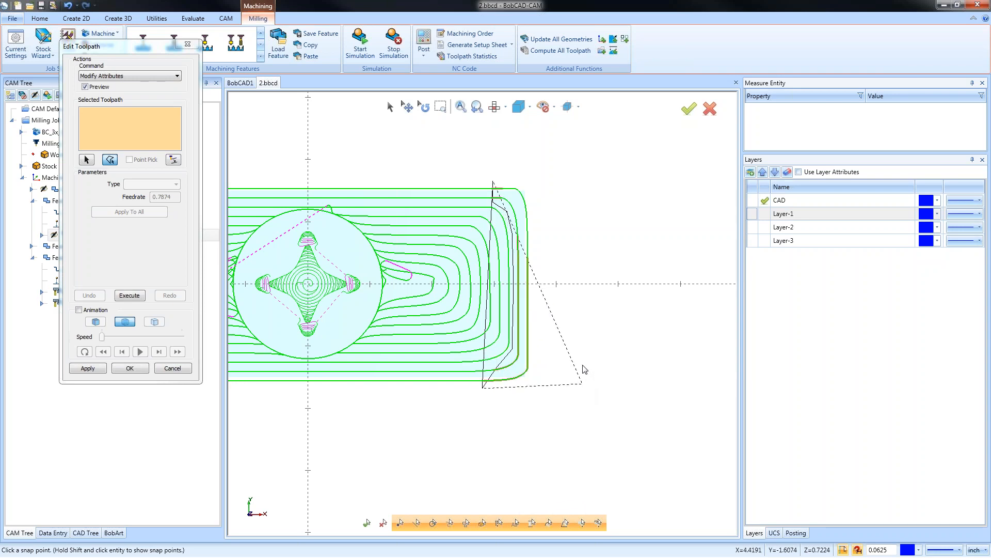
{"action": "left_click", "coordinate": [571, 175]}
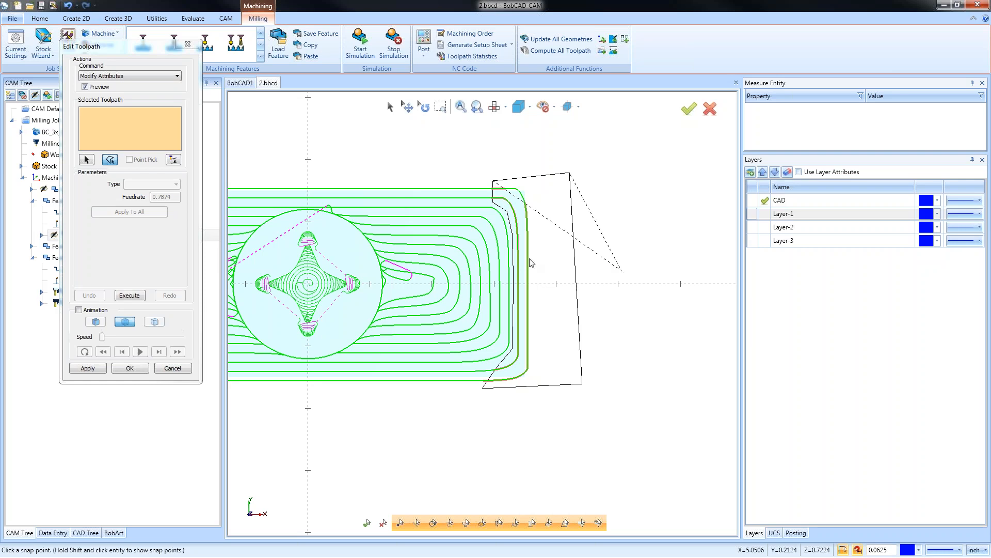
{"action": "right_click", "coordinate": [478, 147]}
{"action": "left_click", "coordinate": [500, 153]}
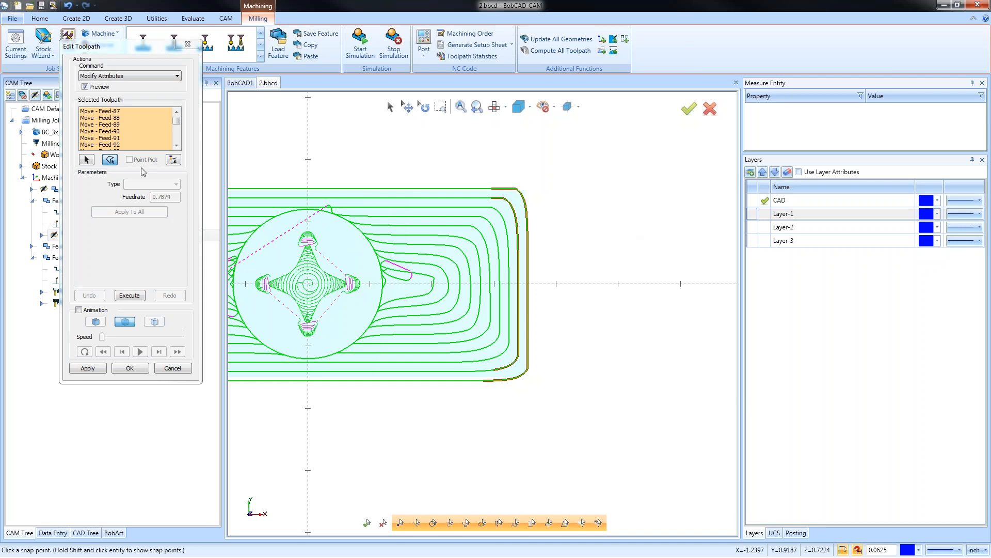
Try giving all the selected toolpath moves a User Defined feedrate of 3, and cancel the toolpath edit.
{"action": "left_click", "coordinate": [135, 184]}
{"action": "left_click", "coordinate": [114, 113]}
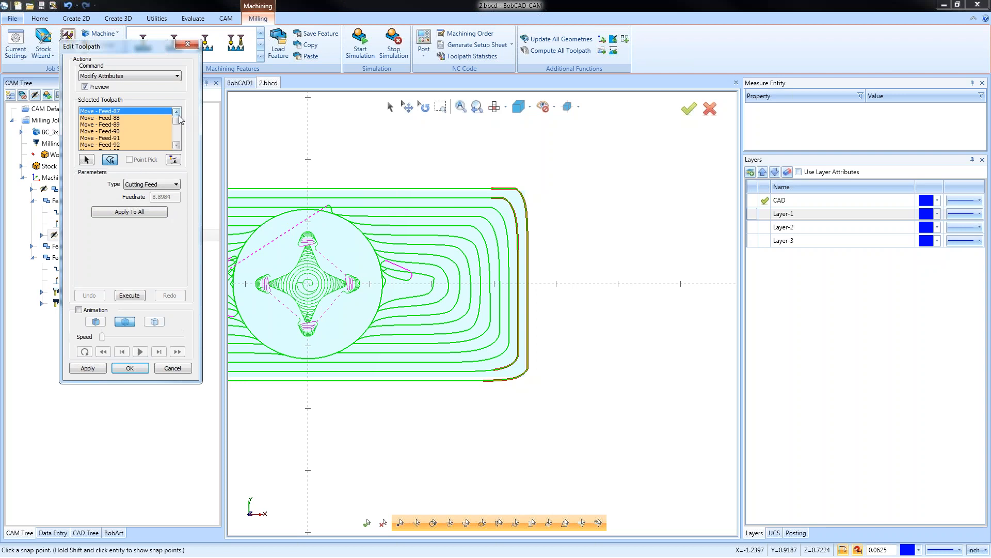
{"action": "left_click_drag", "start_coordinate": [178, 119], "coordinate": [178, 136]}
{"action": "left_click", "coordinate": [117, 144], "text": "shift"}
{"action": "left_click", "coordinate": [165, 184]}
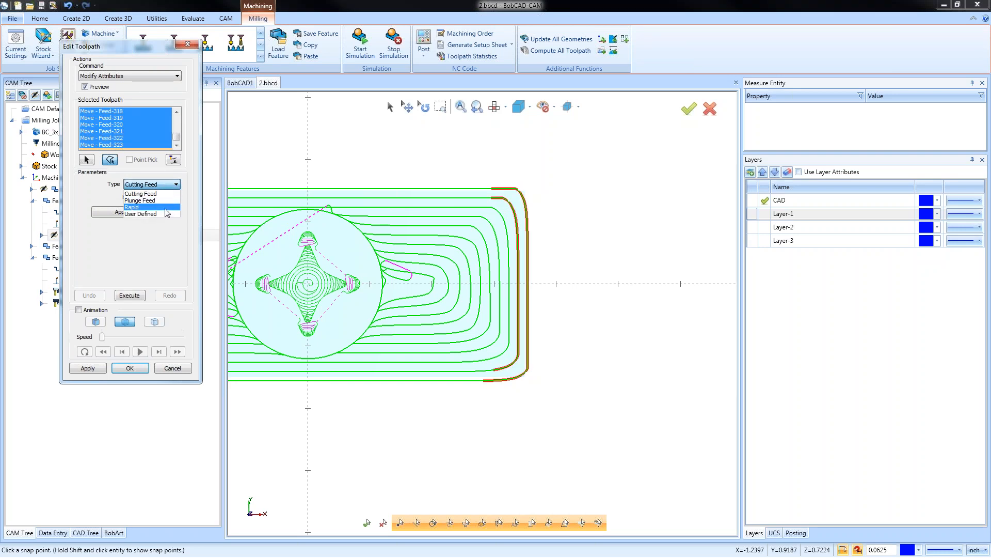
{"action": "left_click", "coordinate": [166, 195]}
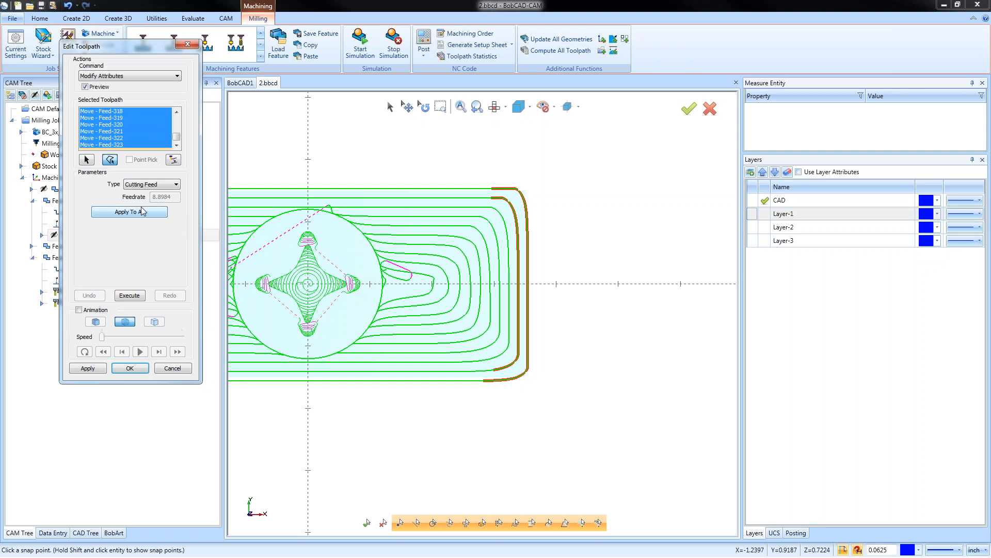
{"action": "left_click", "coordinate": [166, 184]}
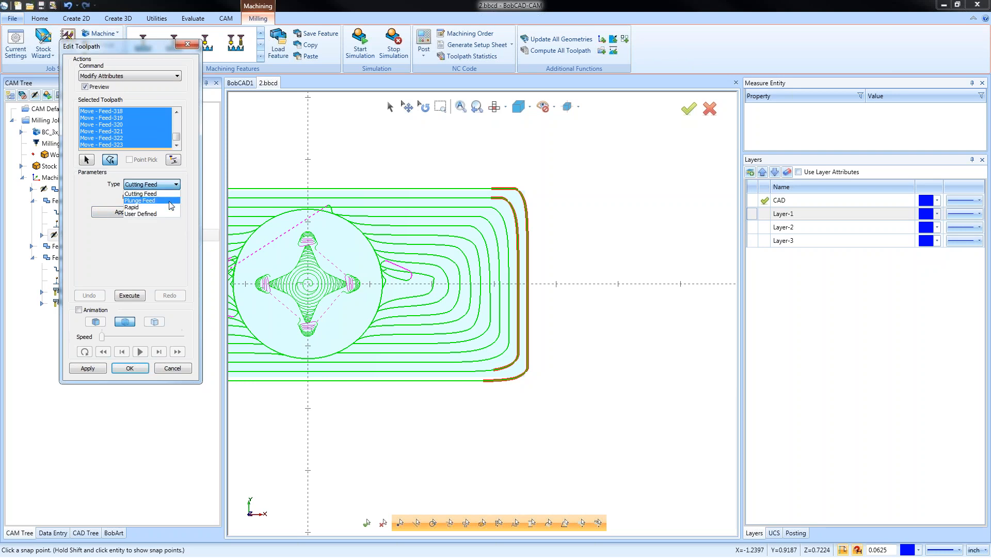
{"action": "left_click", "coordinate": [166, 211]}
{"action": "left_click", "coordinate": [166, 212]}
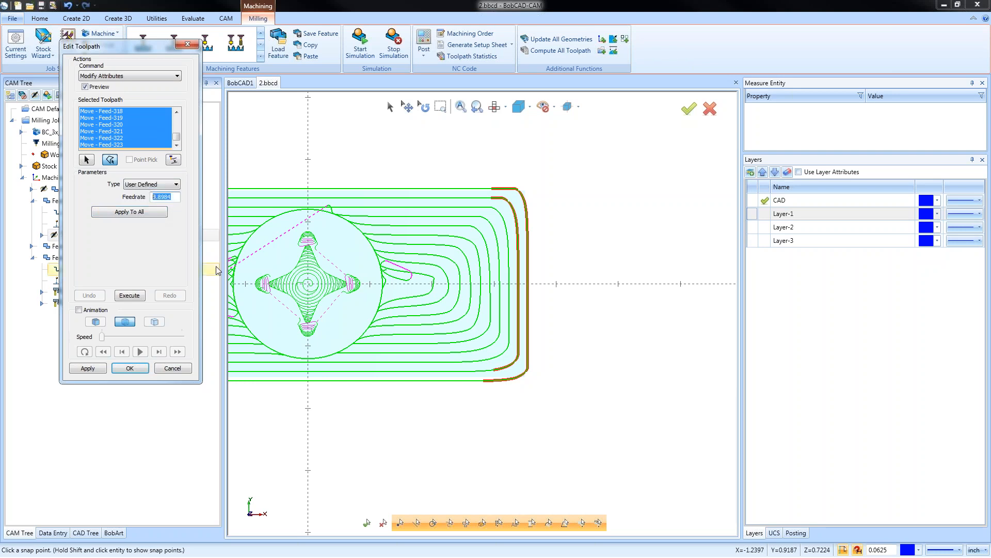
{"action": "type", "text": "3"}
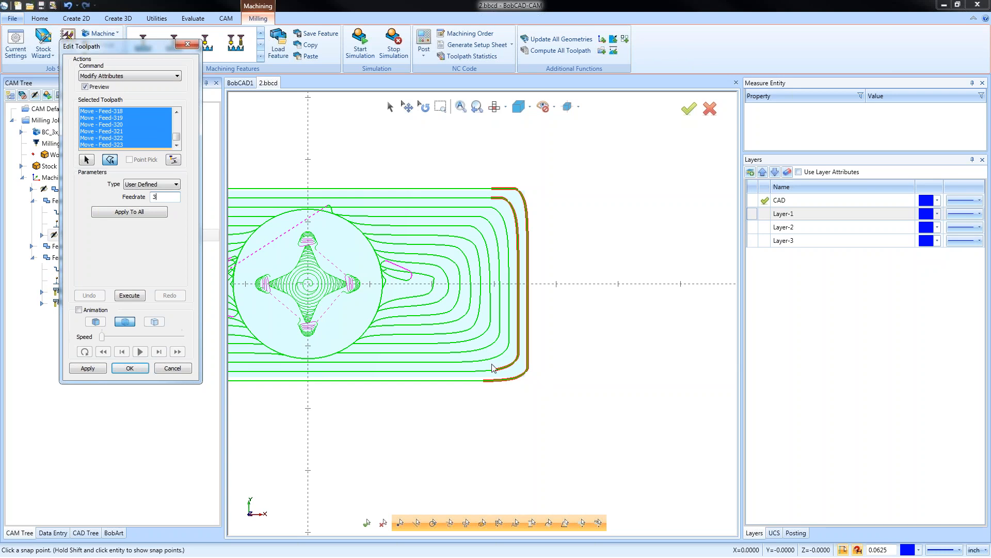
{"action": "left_click", "coordinate": [182, 370]}
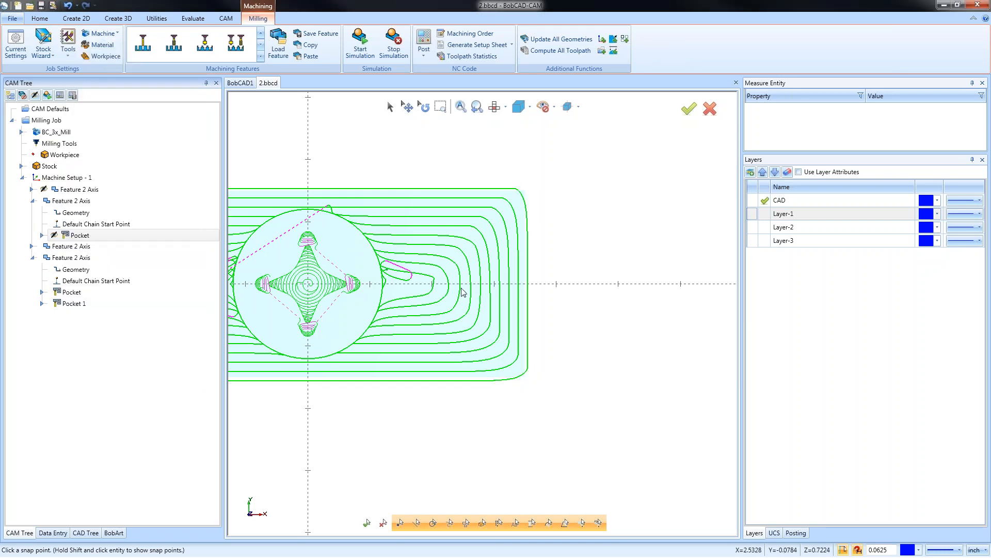
Examine the last feature's first Pocket operation and its Edit Toolpath options without making edits, and collapse the feature branches.
{"action": "middle_click_drag", "start_coordinate": [473, 299], "coordinate": [502, 308]}
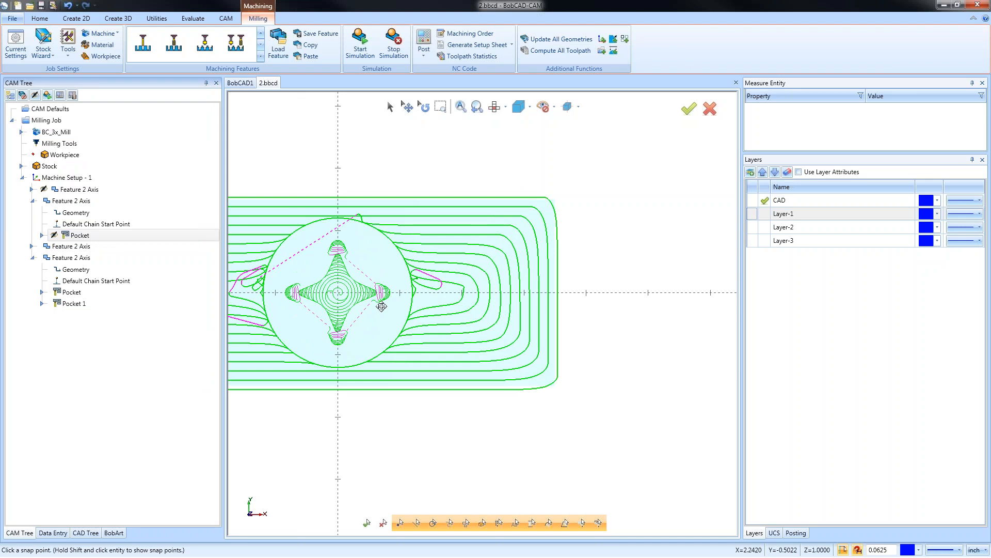
{"action": "left_click", "coordinate": [32, 201]}
{"action": "left_click", "coordinate": [31, 225]}
{"action": "left_click", "coordinate": [31, 225]}
{"action": "right_click", "coordinate": [75, 259]}
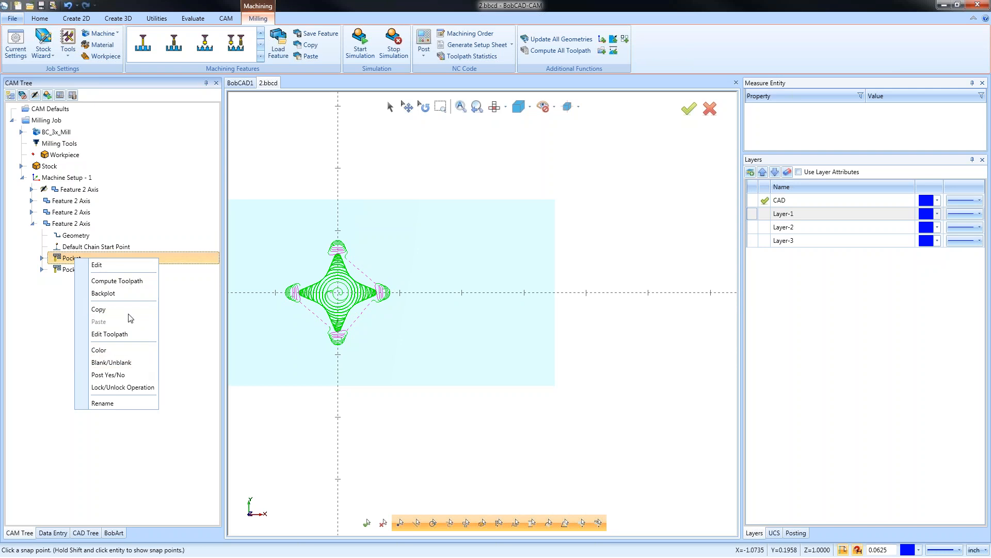
{"action": "left_click", "coordinate": [43, 258]}
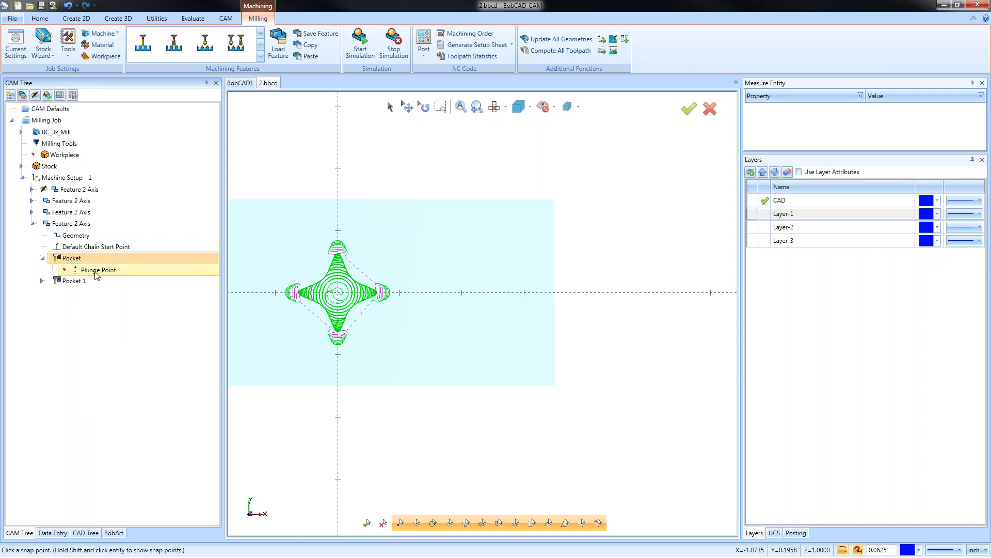
{"action": "right_click", "coordinate": [71, 259]}
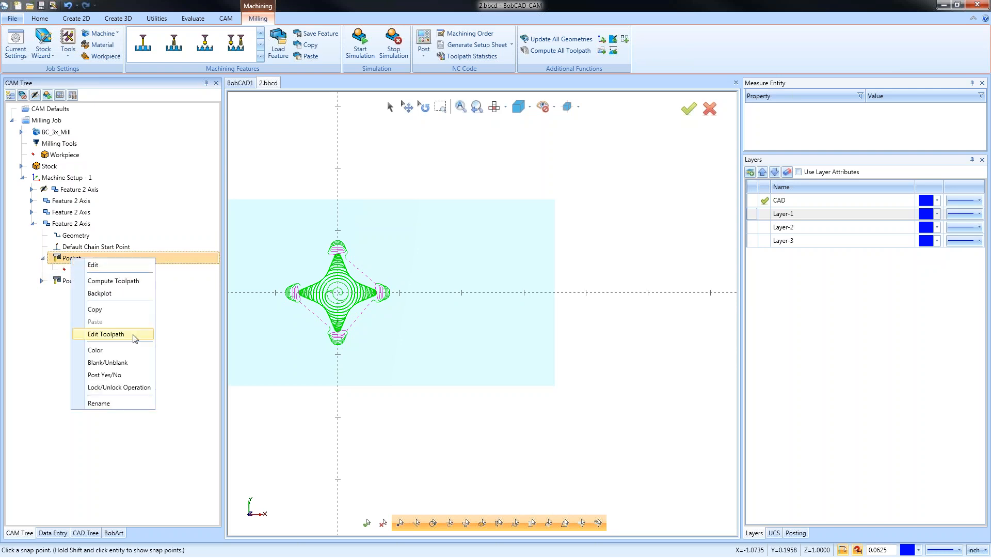
{"action": "left_click", "coordinate": [106, 334]}
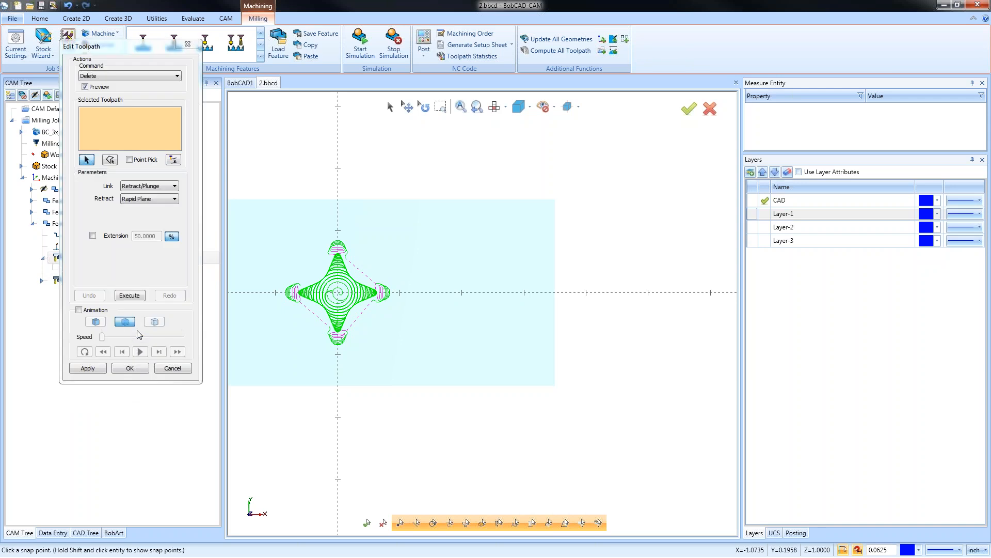
{"action": "left_click", "coordinate": [191, 46]}
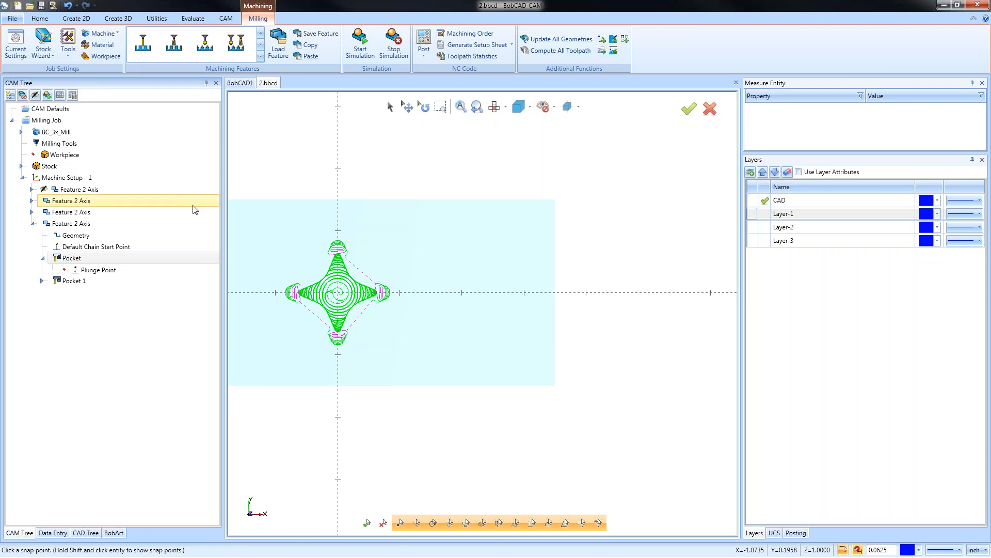
{"action": "left_click", "coordinate": [32, 223]}
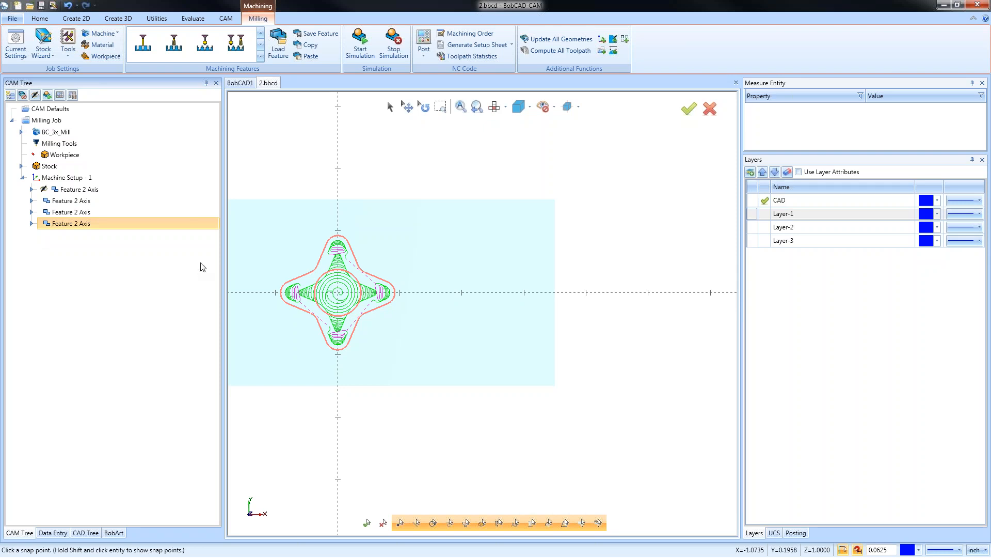
Turn off posting for the second, third and fourth 2 Axis features.
{"action": "right_click", "coordinate": [100, 226]}
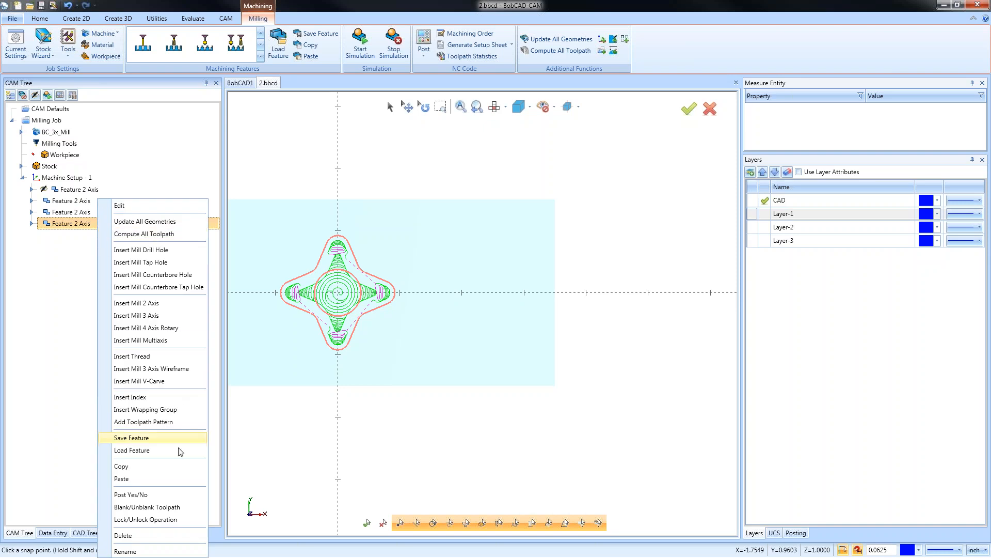
{"action": "left_click", "coordinate": [159, 496]}
{"action": "right_click", "coordinate": [99, 212]}
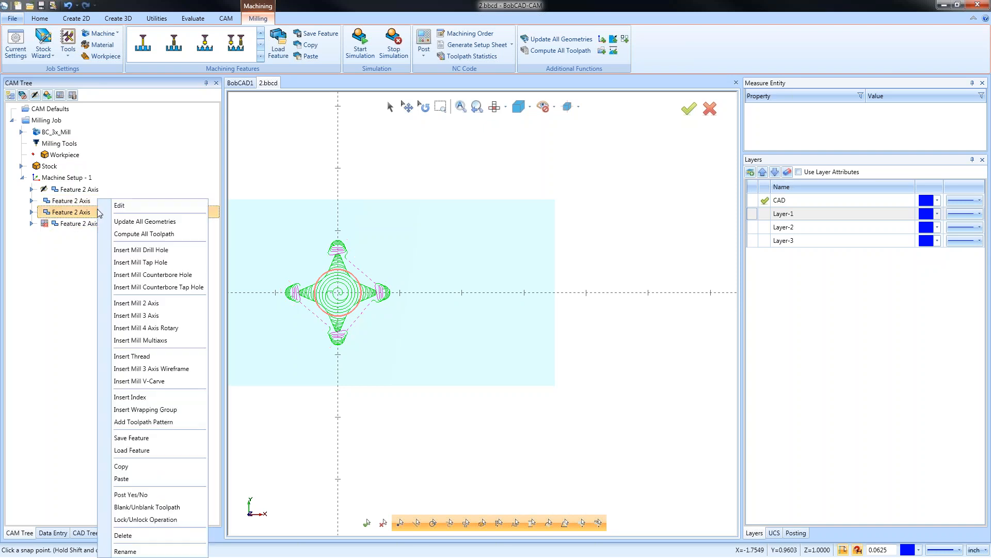
{"action": "left_click", "coordinate": [178, 497]}
{"action": "right_click", "coordinate": [86, 202]}
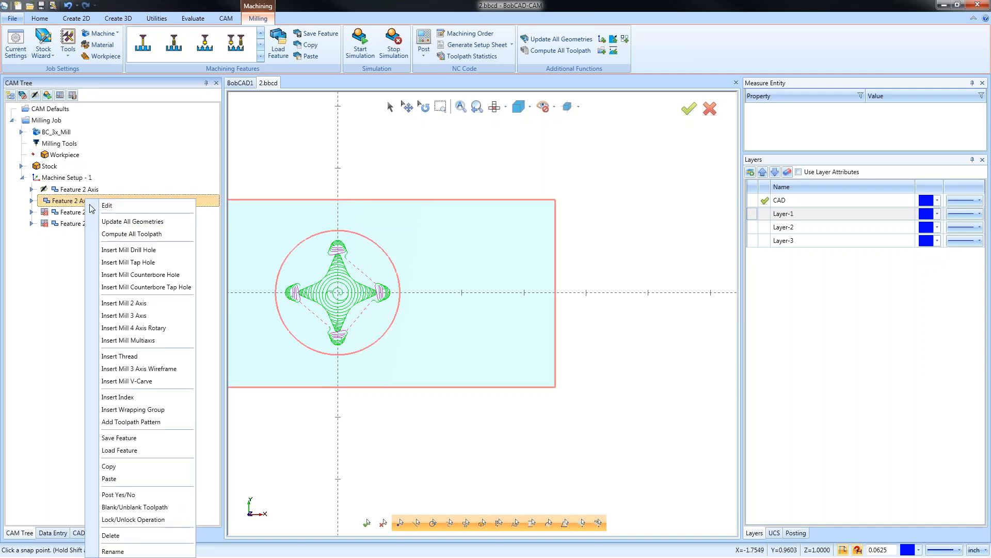
{"action": "left_click", "coordinate": [164, 495]}
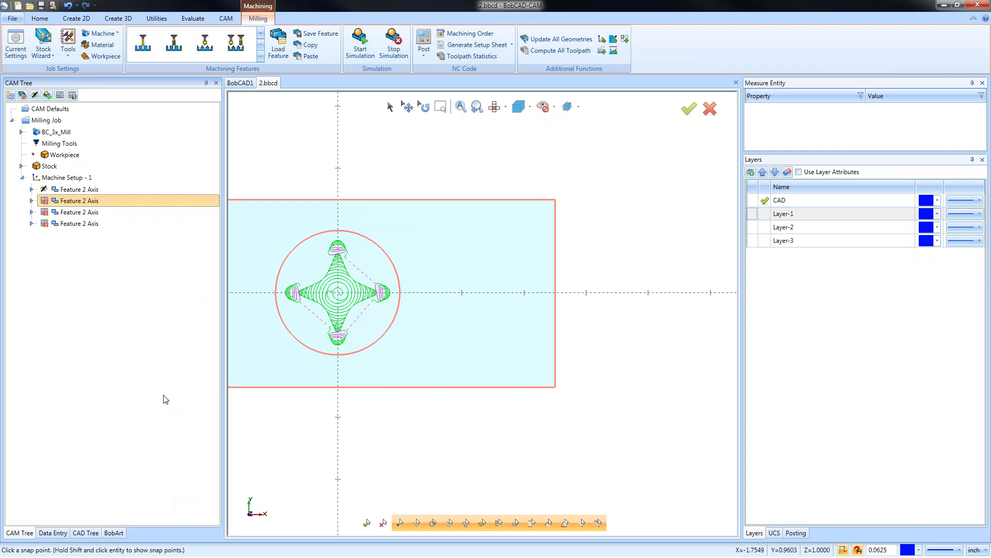
Add a group to Machine Setup - 1, move all four 2 Axis features into it, and collapse the group.
{"action": "right_click", "coordinate": [86, 179]}
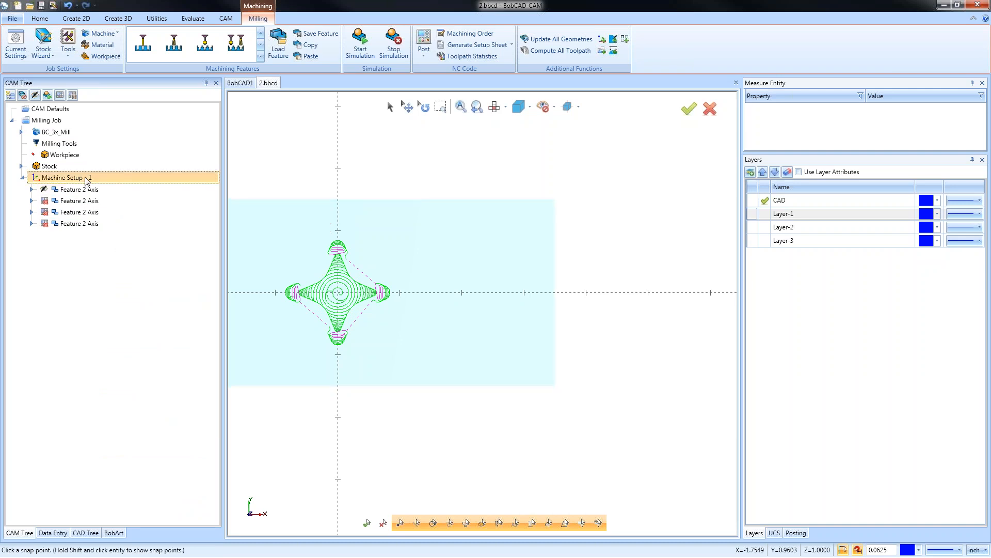
{"action": "mouse_move", "coordinate": [163, 344]}
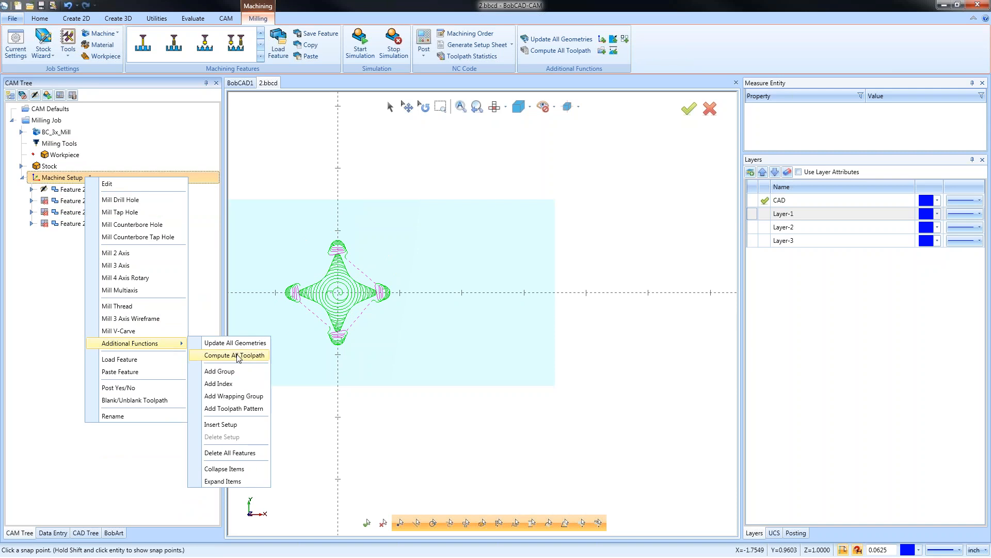
{"action": "left_click", "coordinate": [241, 375]}
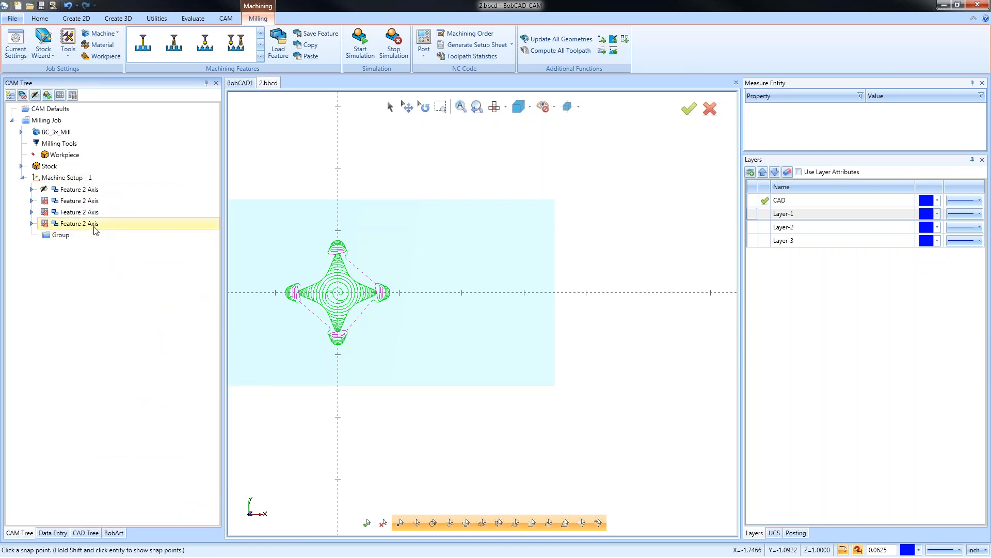
{"action": "left_click_drag", "start_coordinate": [83, 189], "coordinate": [70, 225]}
{"action": "mouse_move", "coordinate": [86, 190]}
{"action": "left_mouse_down"}
{"action": "mouse_move", "coordinate": [75, 213]}
{"action": "mouse_move", "coordinate": [83, 203]}
{"action": "left_mouse_up"}
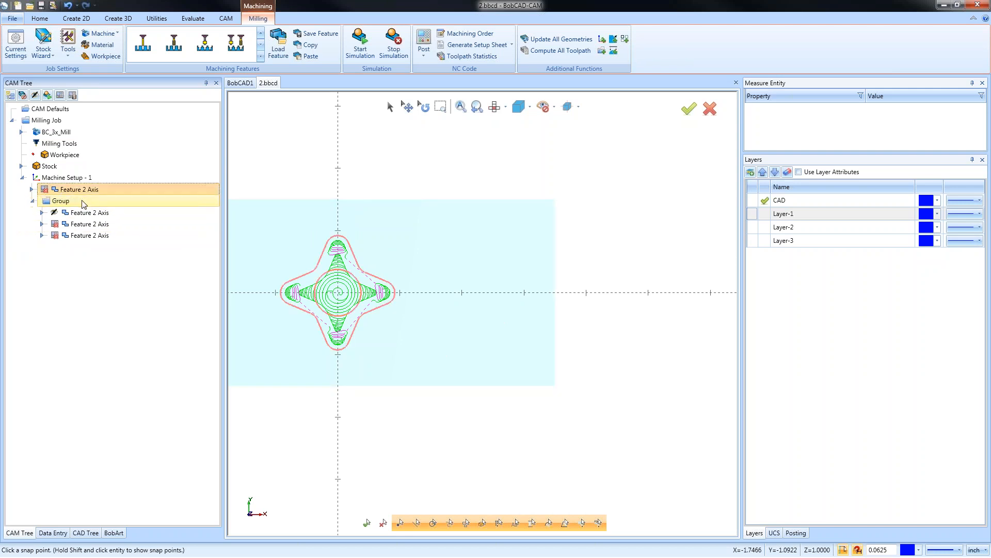
{"action": "left_click", "coordinate": [33, 191]}
{"action": "left_click", "coordinate": [33, 191]}
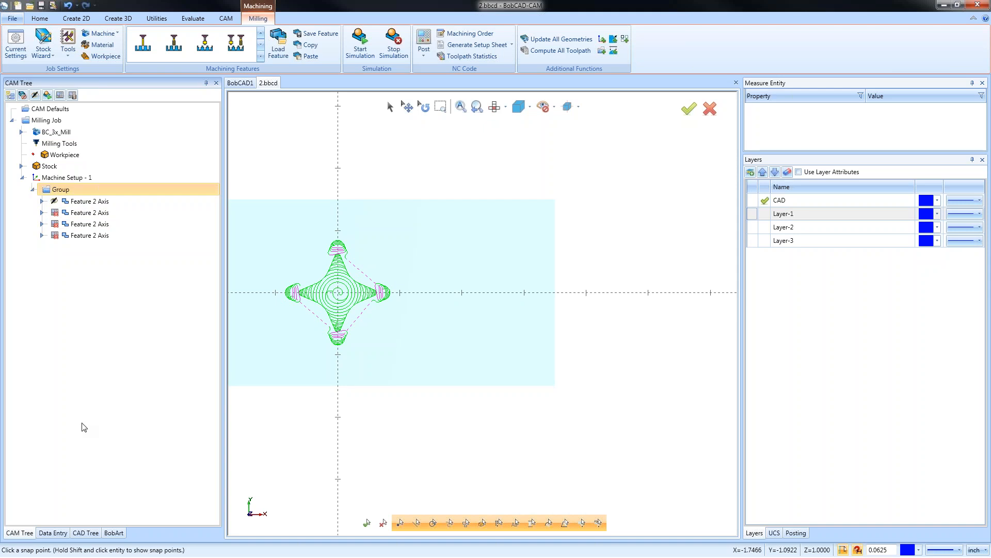
{"action": "left_click", "coordinate": [33, 189]}
Turn off posting for the whole group, and try blanking and unblanking its toolpaths, leaving them blanked.
{"action": "right_click", "coordinate": [86, 191]}
{"action": "left_click", "coordinate": [148, 228]}
{"action": "right_click", "coordinate": [96, 200]}
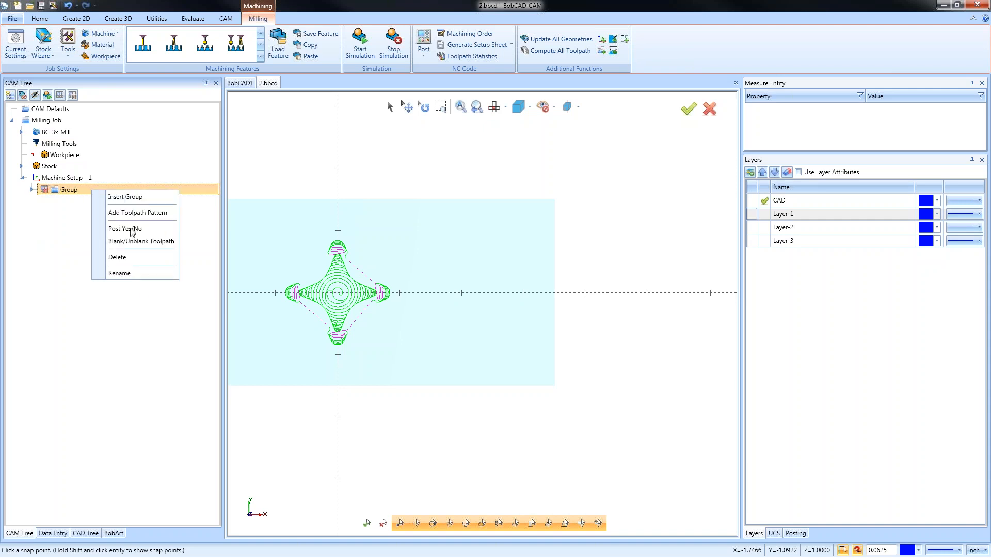
{"action": "left_click", "coordinate": [149, 243]}
{"action": "right_click", "coordinate": [97, 188]}
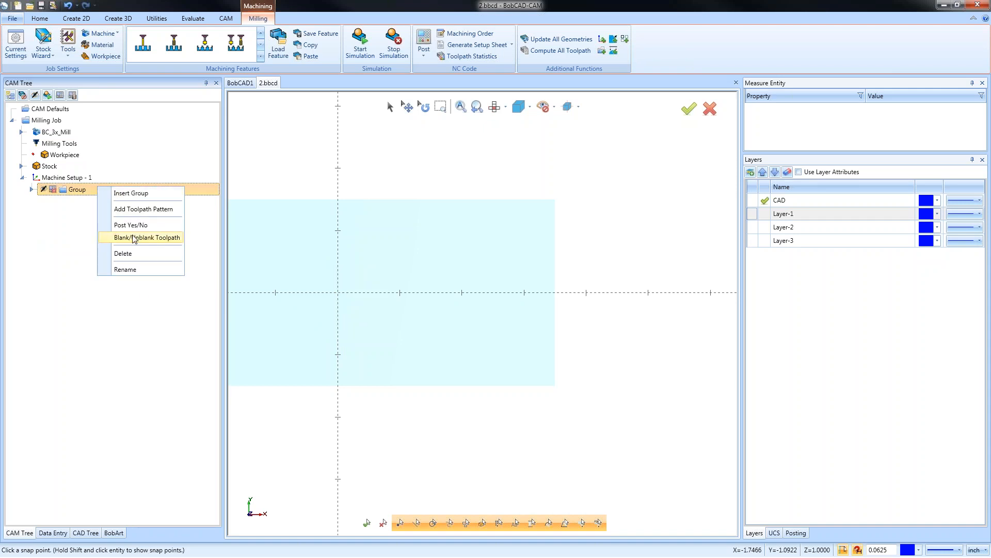
{"action": "left_click", "coordinate": [134, 237]}
{"action": "right_click", "coordinate": [101, 202]}
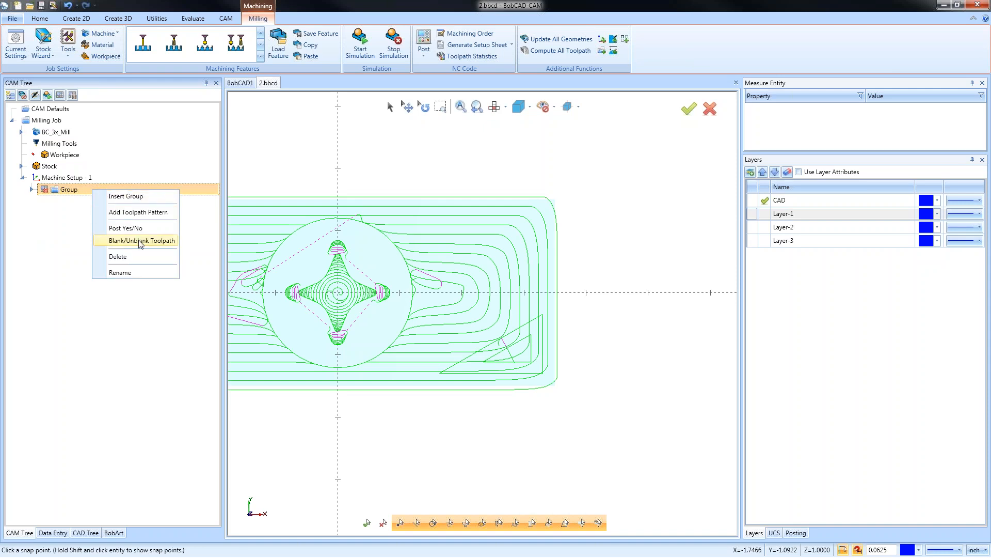
{"action": "left_click", "coordinate": [140, 242]}
{"action": "right_click", "coordinate": [112, 190]}
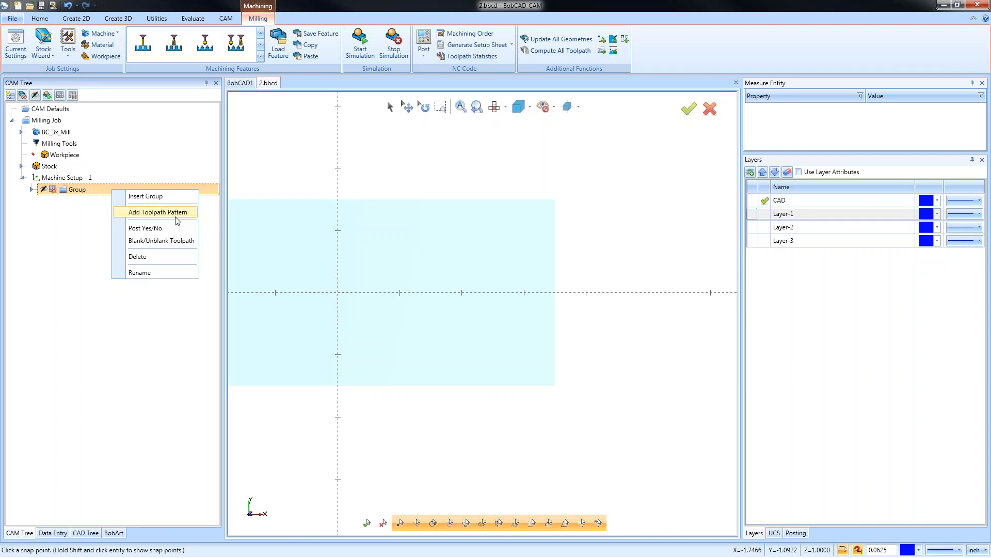
{"action": "left_click", "coordinate": [943, 9]}
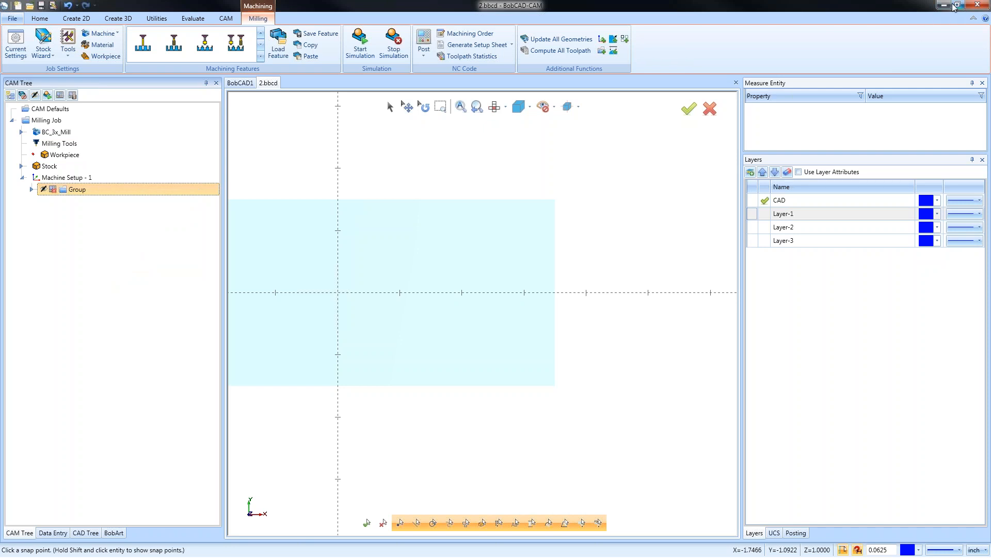